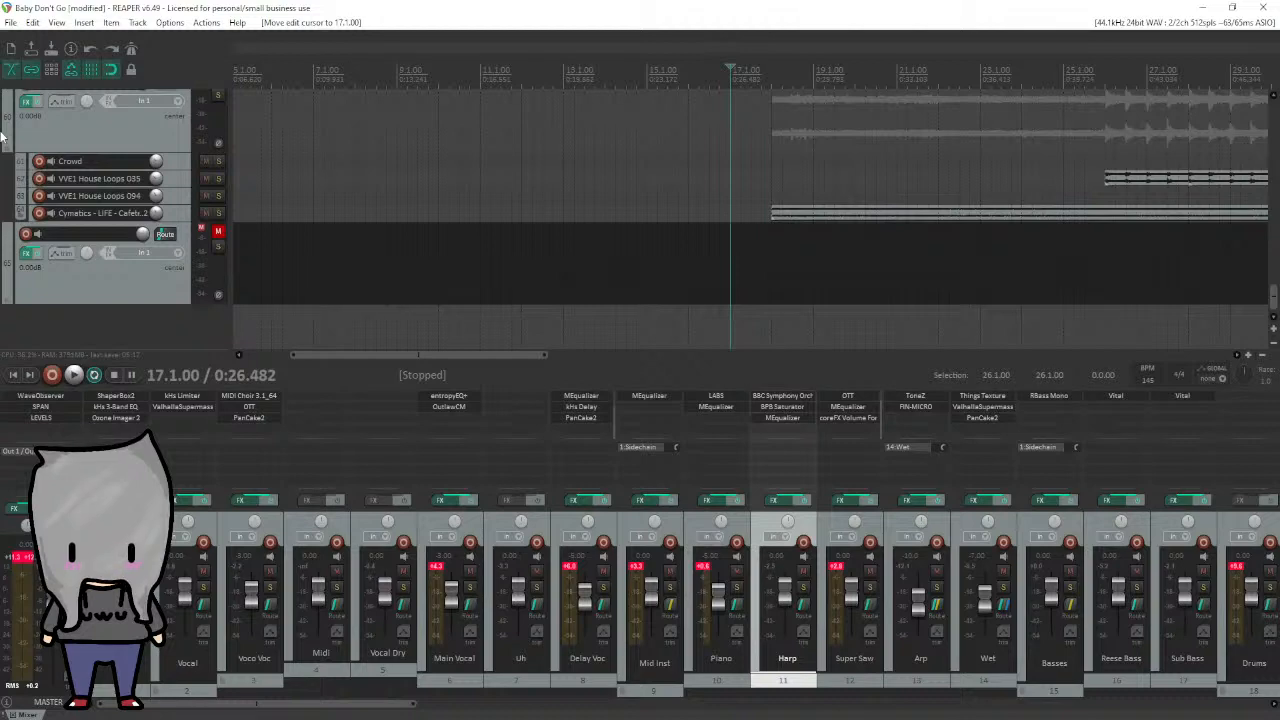
Play the song from 17.1.00 and mute the Main Vocal track during playback.
scroll(3, 135, up, 10)
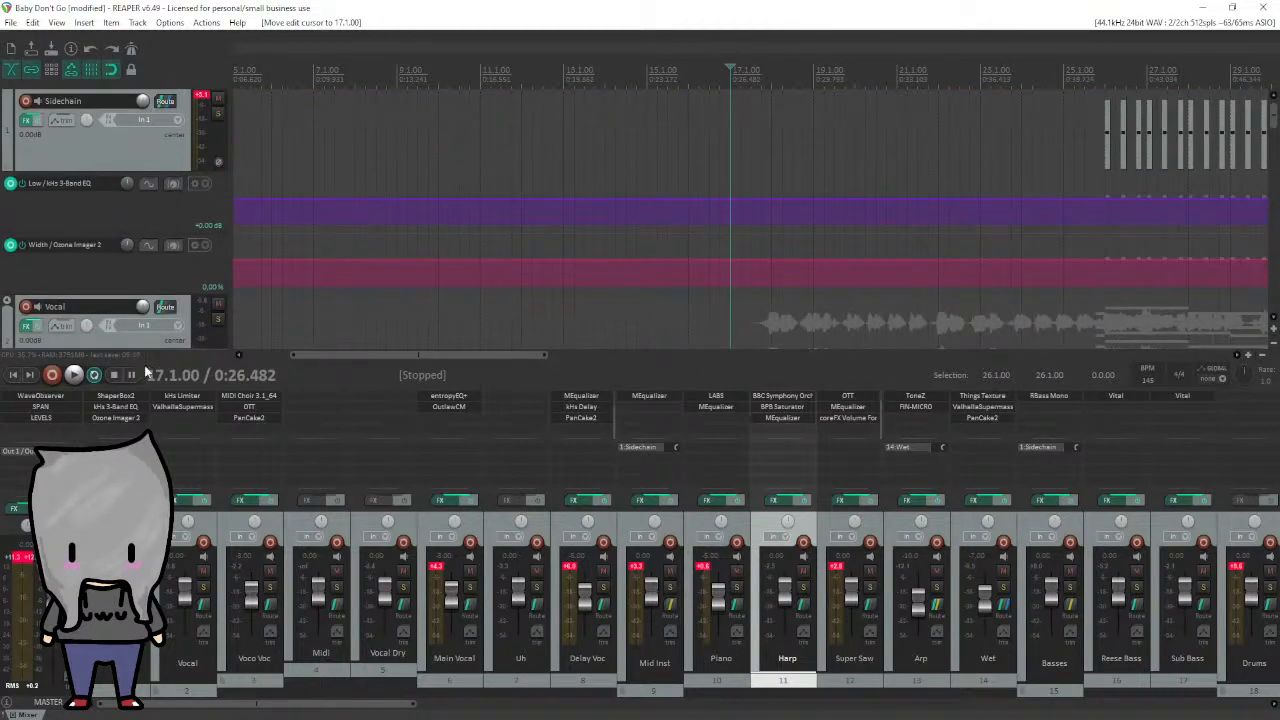
click(76, 377)
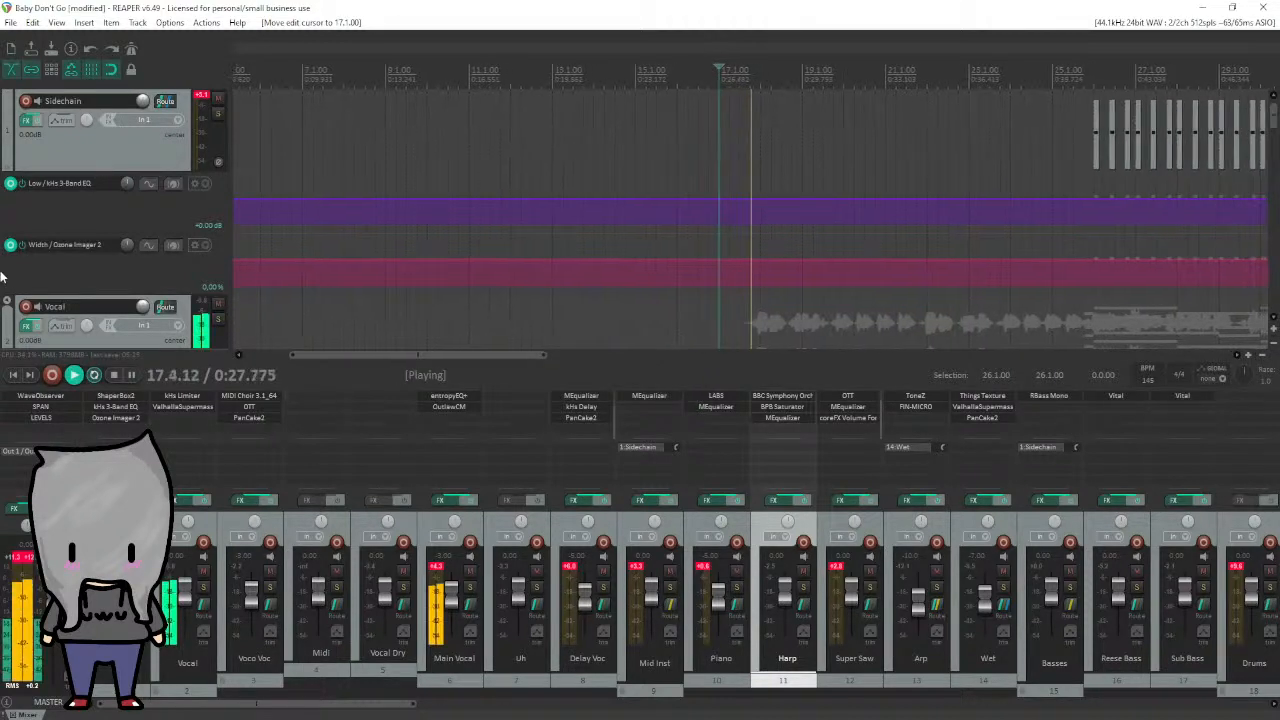
scroll(110, 297, down, 3)
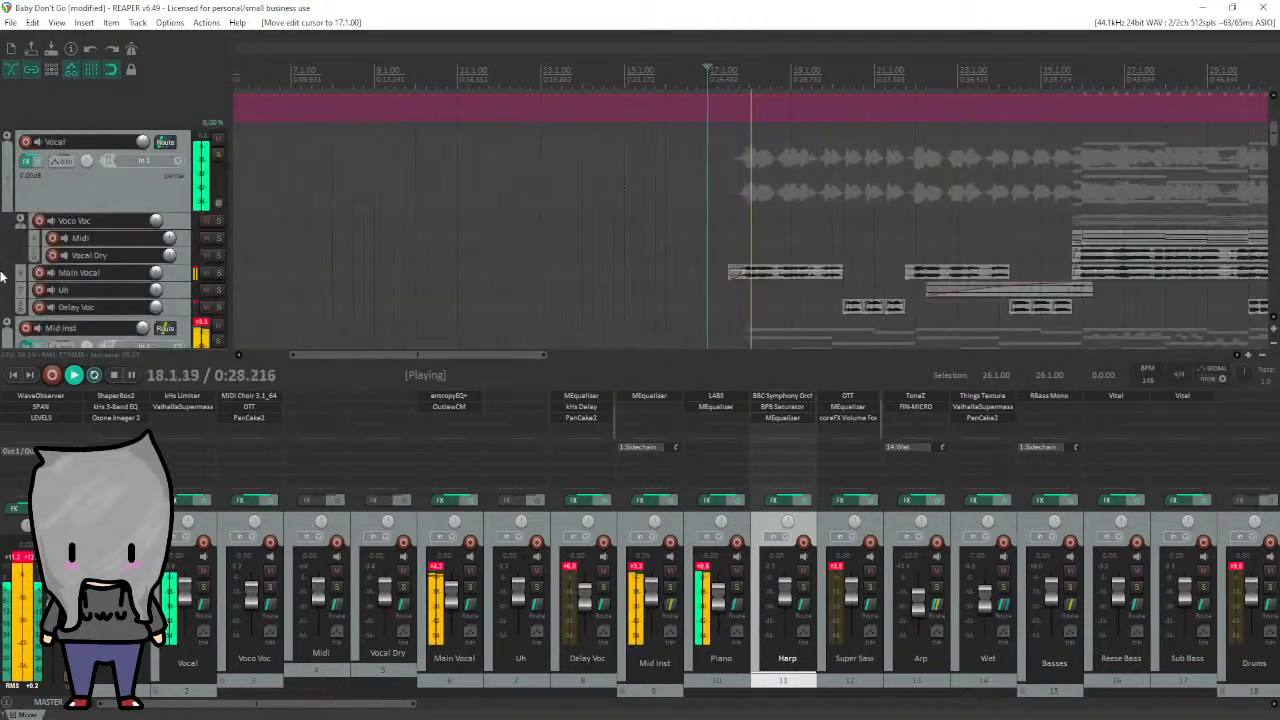
click(205, 274)
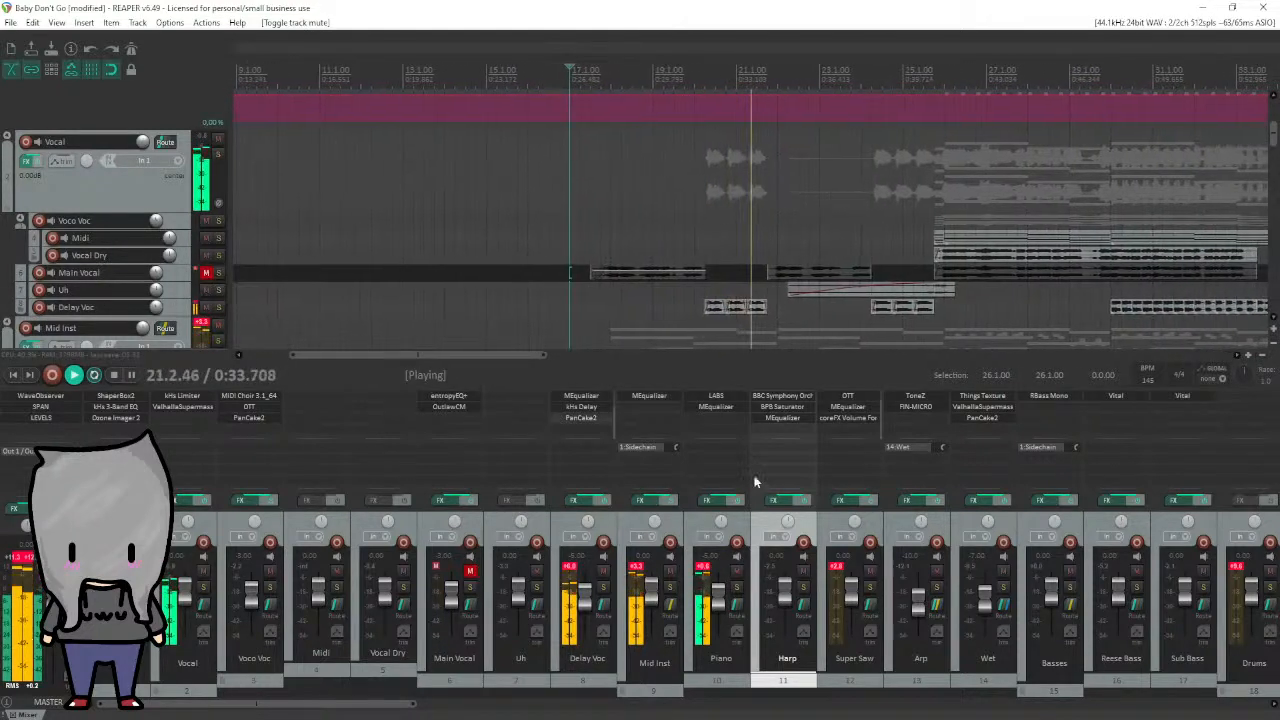
Switch to OBS to check the audio mixer levels, and minimise it to return to REAPER.
key(alt+Tab)
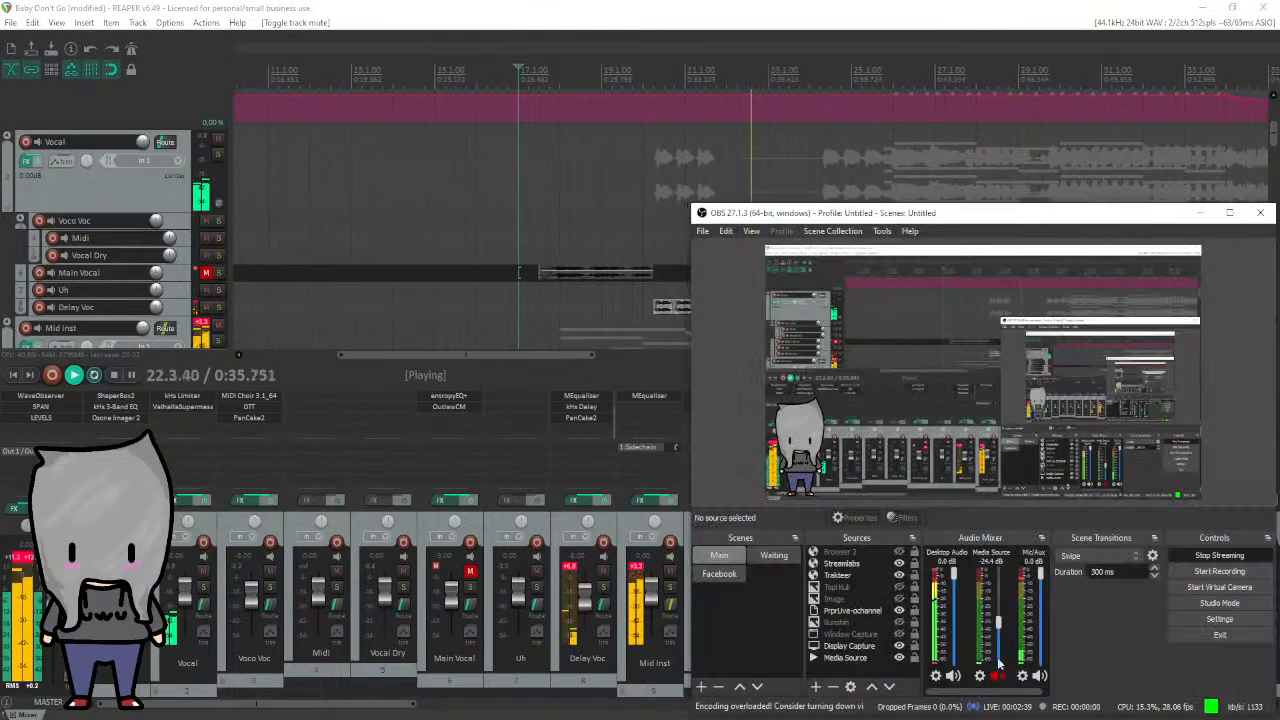
click(1201, 213)
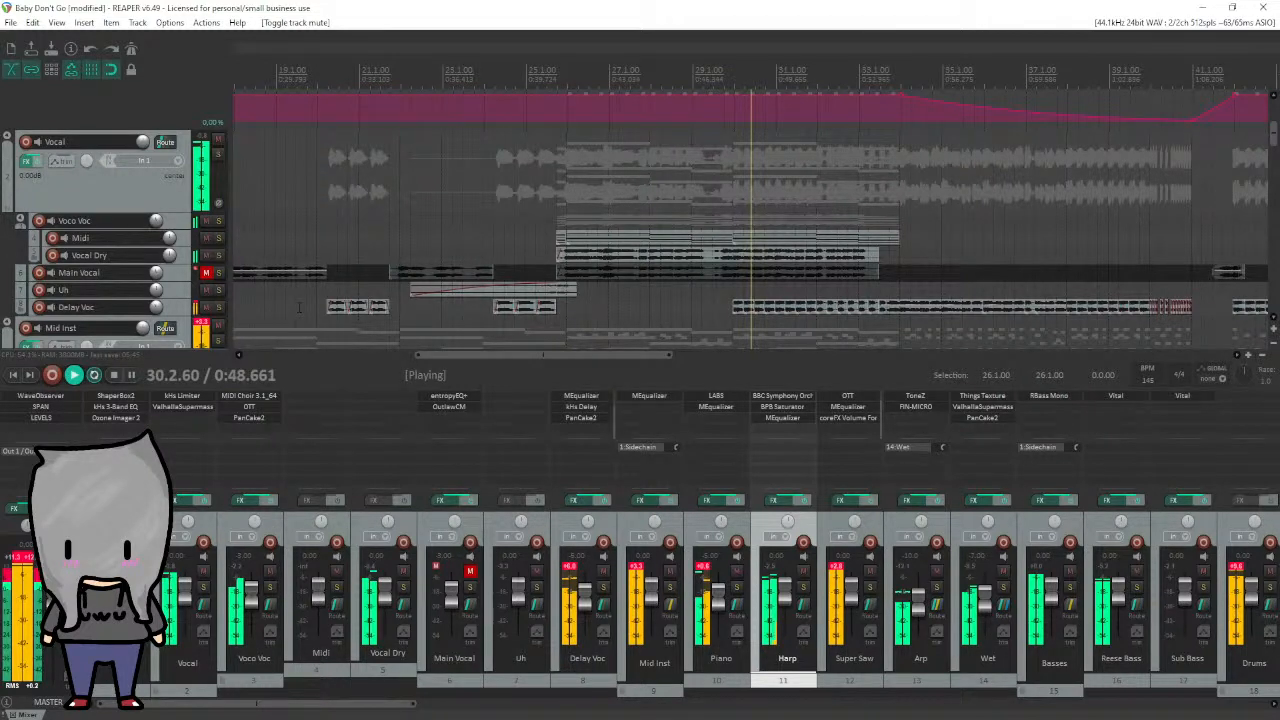
Unmute the Main Vocal track, mute it again during playback, and stop the song.
click(207, 273)
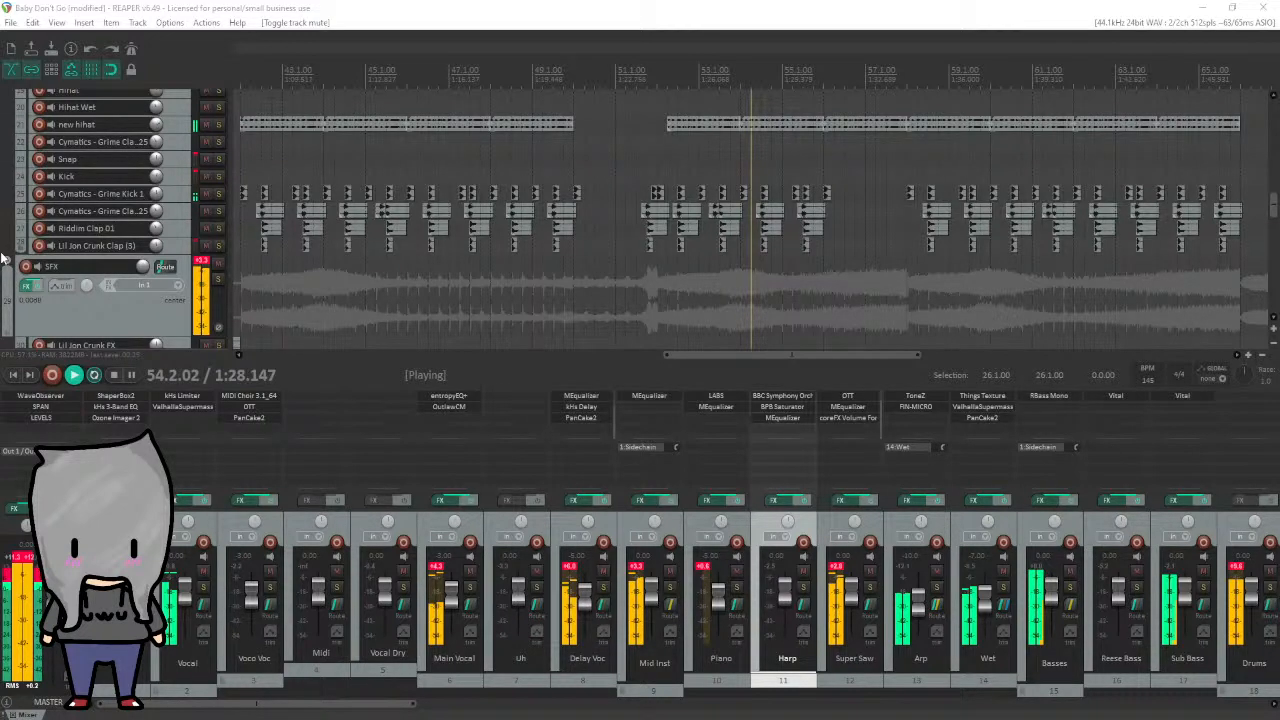
click(205, 190)
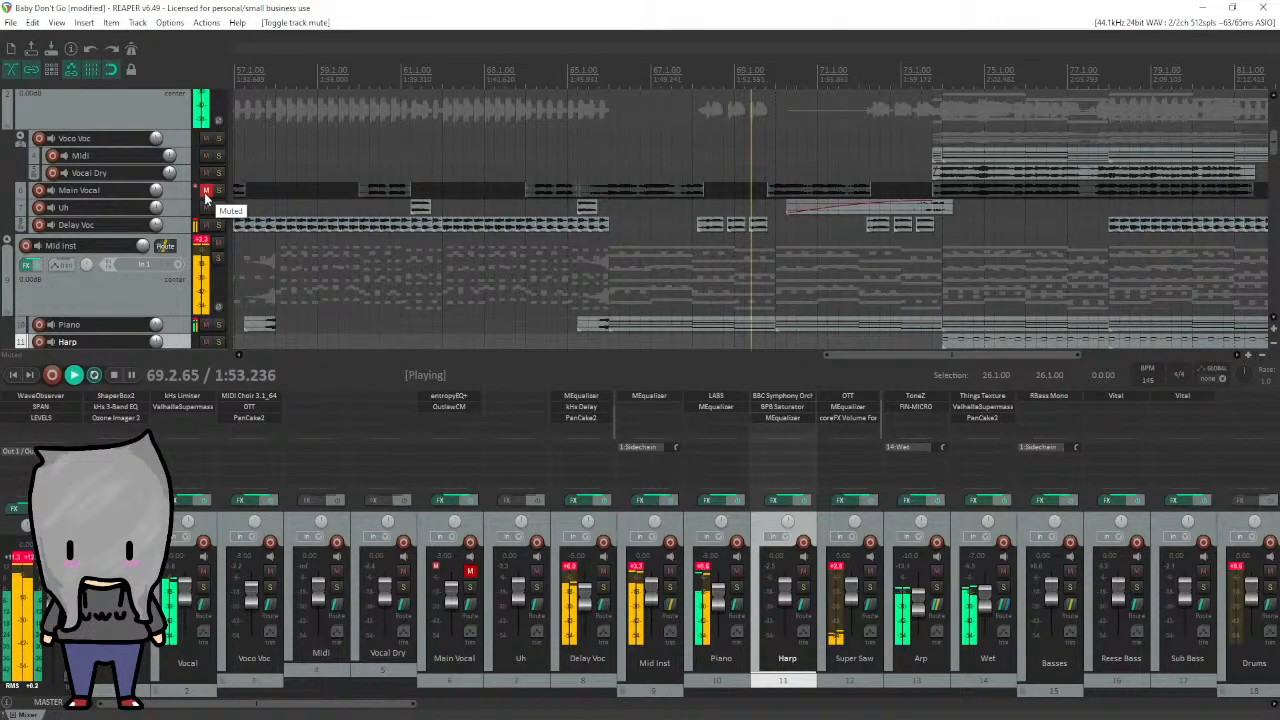
key(space)
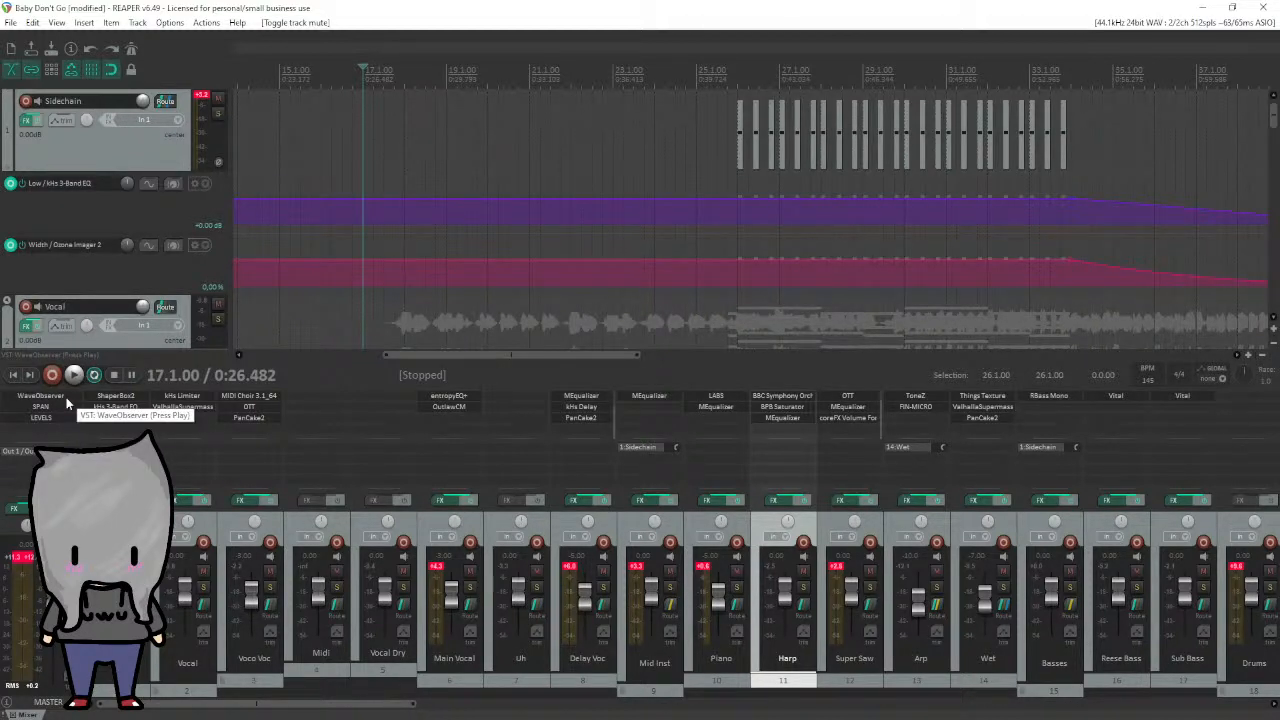
Inspect the master track's waveform in WaveObserver while playing the song from 25.4.00, and close the plugin.
click(66, 397)
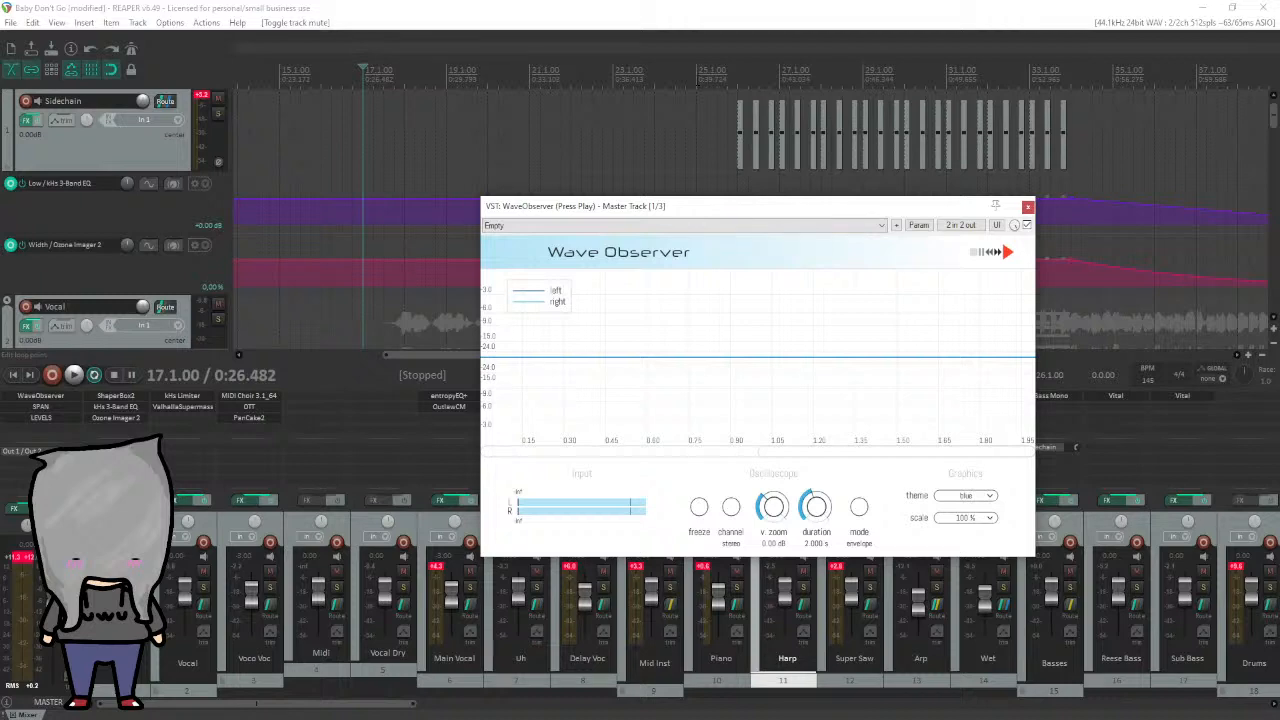
scroll(700, 86, down, 2)
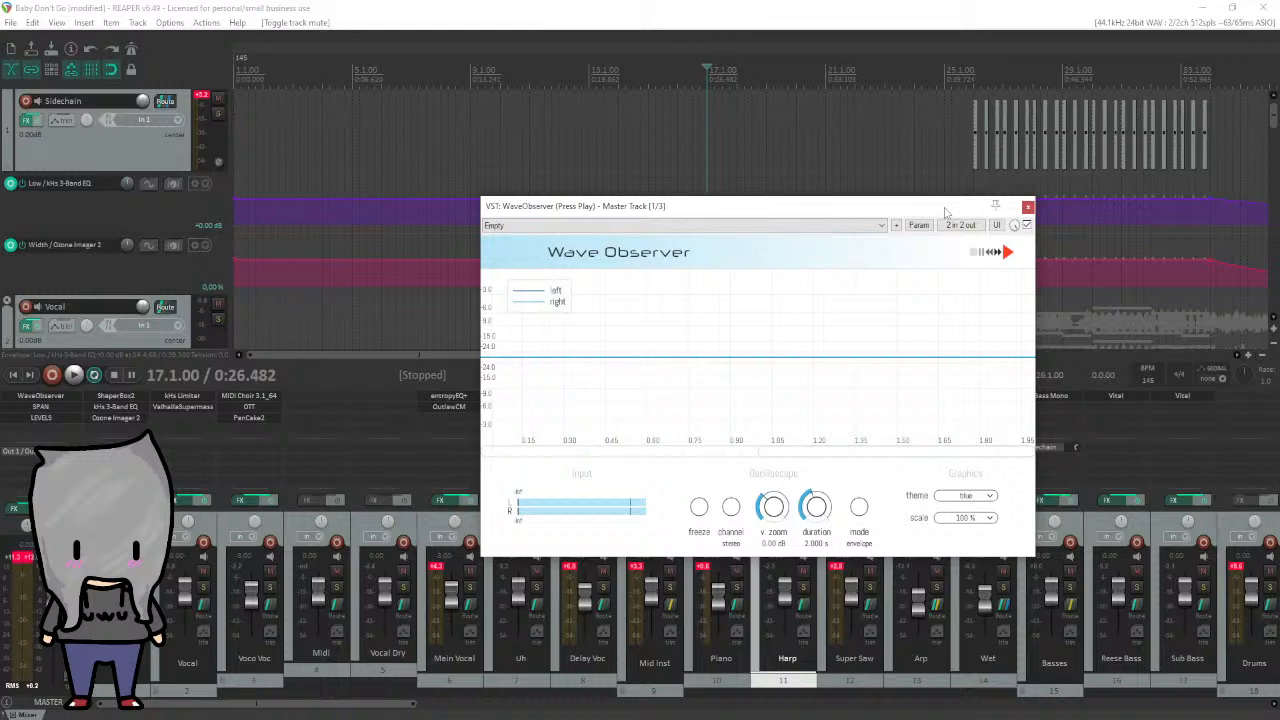
drag(946, 211, 952, 210)
click(963, 72)
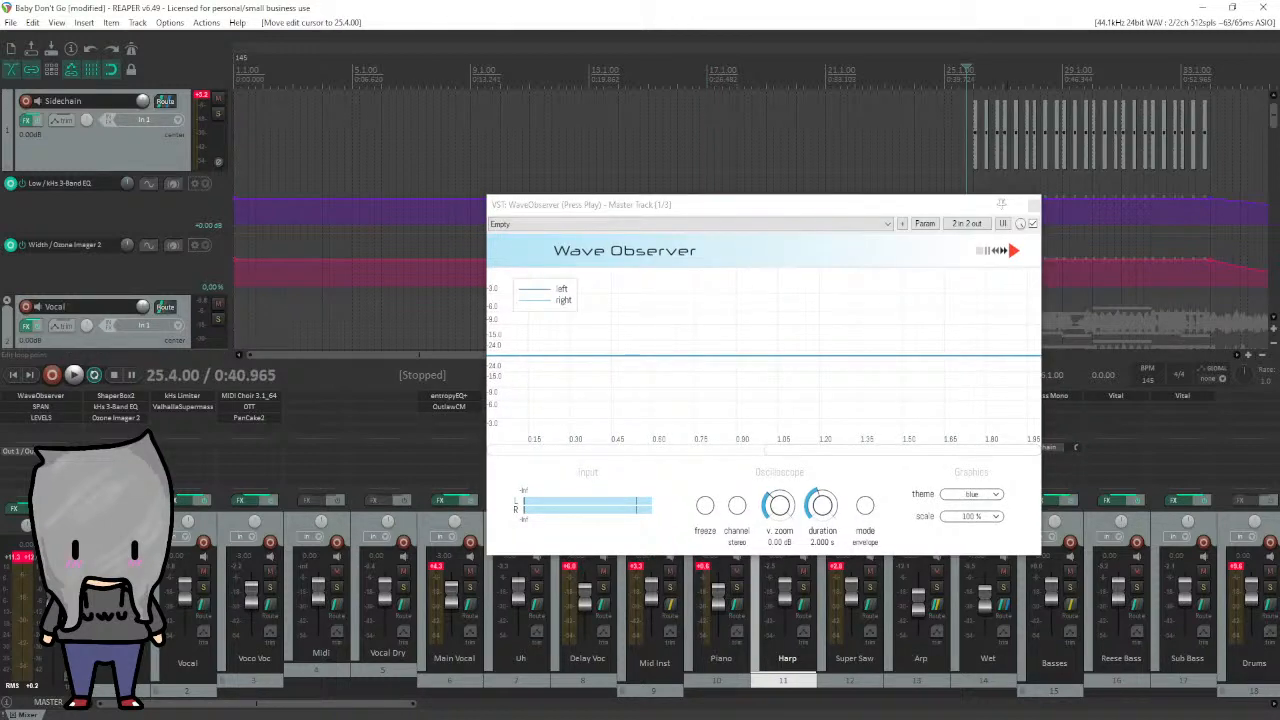
key(space)
scroll(841, 177, up, 3)
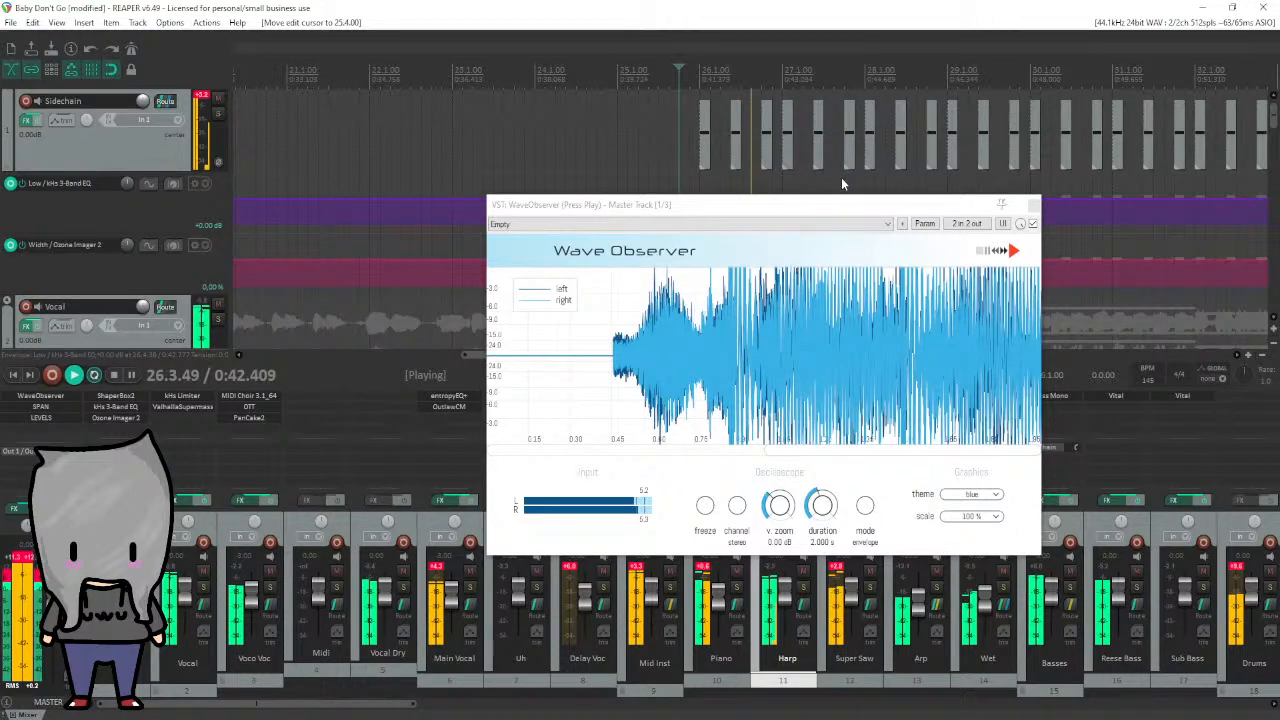
key(space)
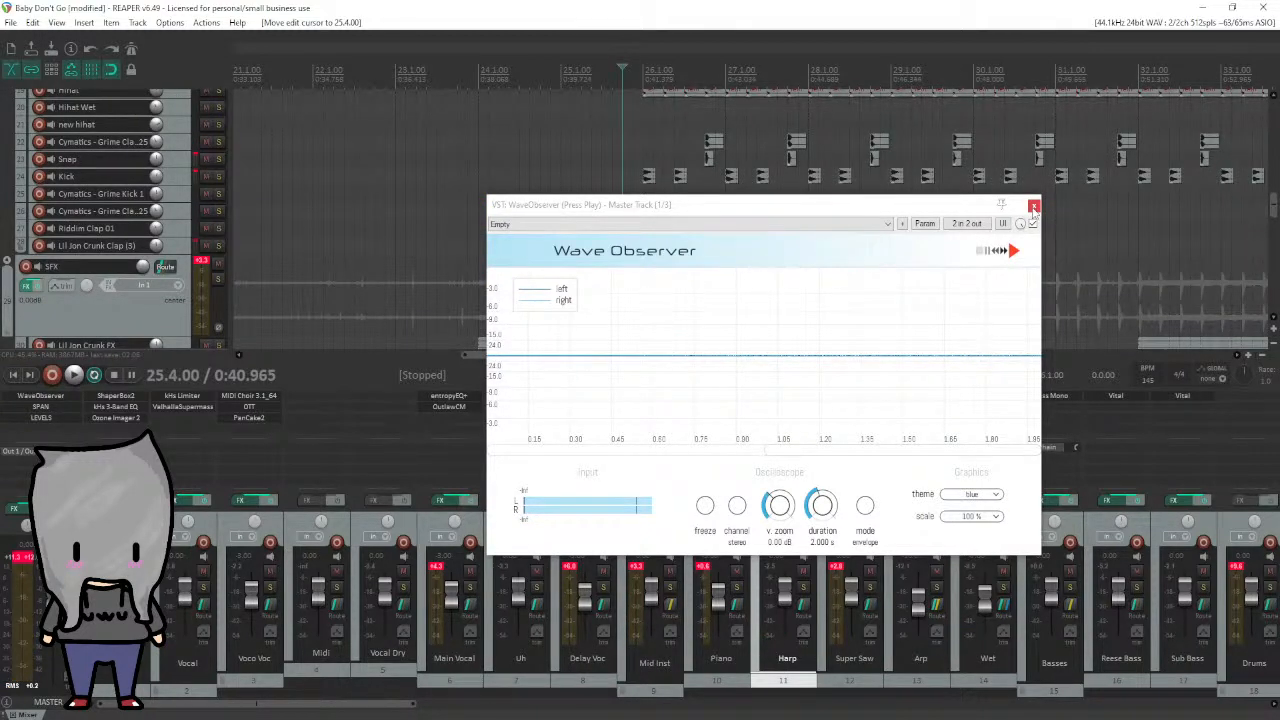
click(1033, 208)
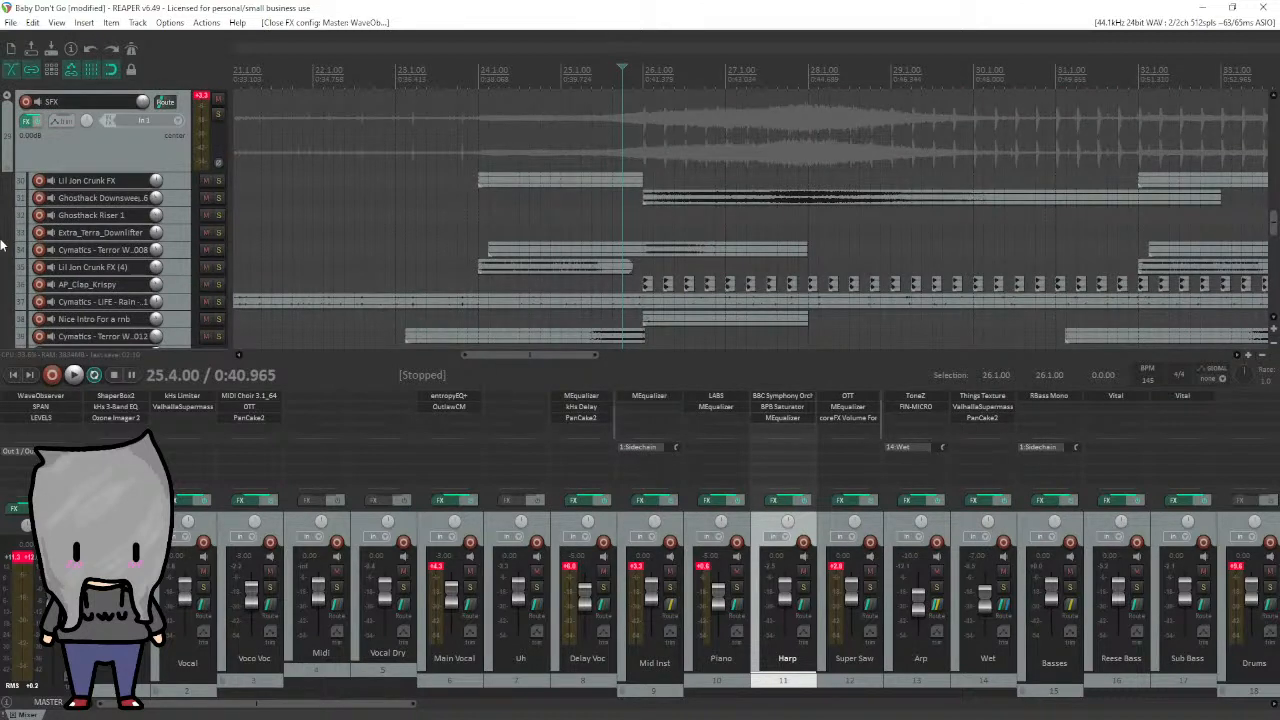
Examine the track groups of the project, from Basses and Drums through SFX, Drop and BG Sfx.
scroll(2, 245, down, 10)
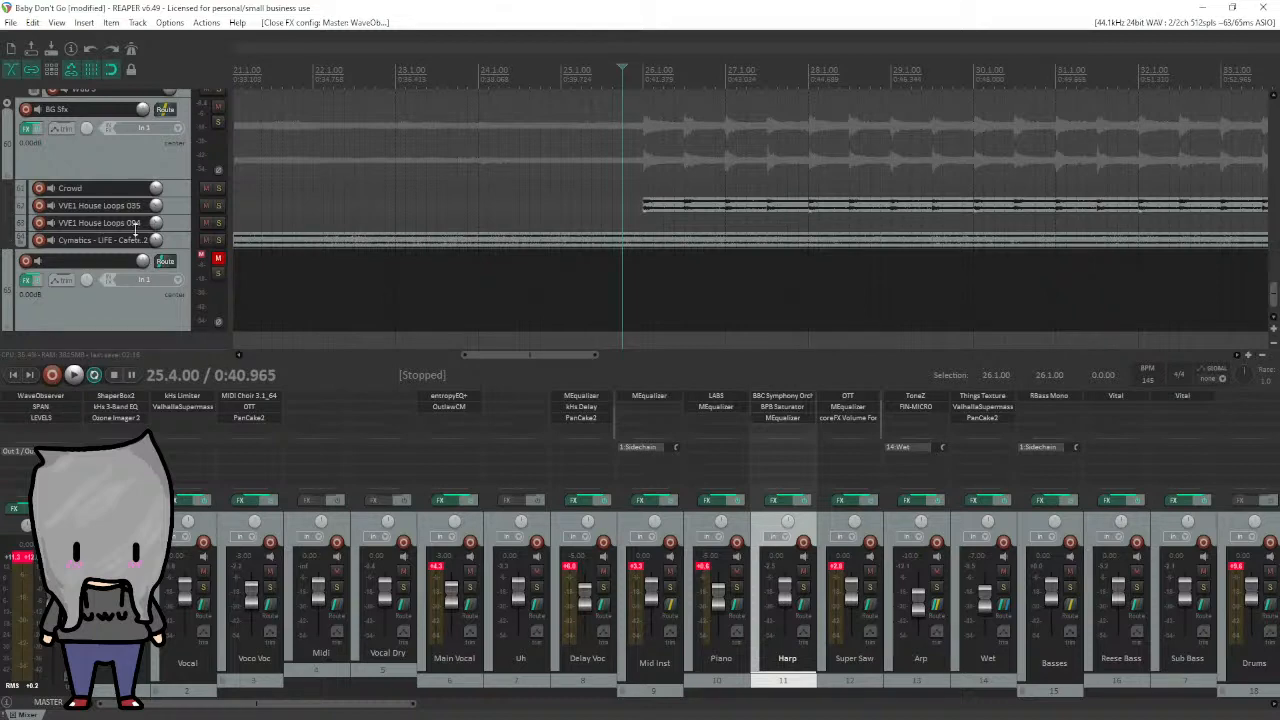
scroll(177, 224, down, 1)
scroll(170, 230, up, 5)
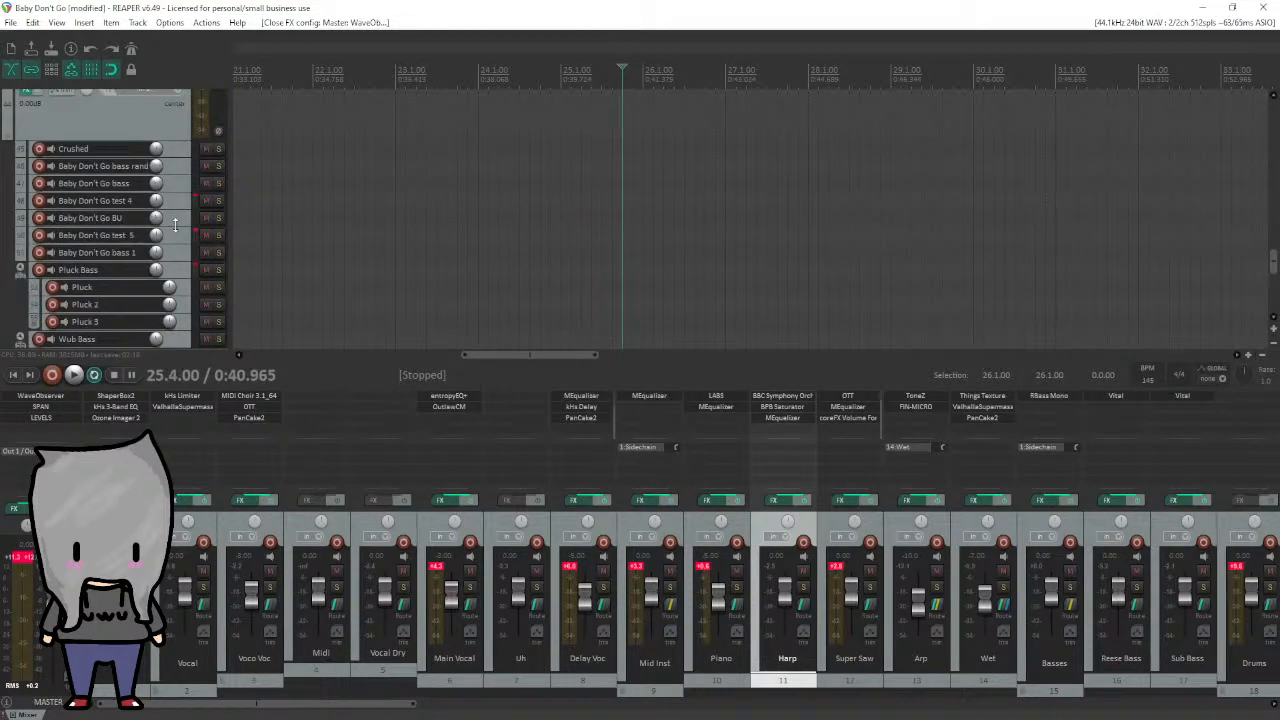
scroll(165, 233, up, 8)
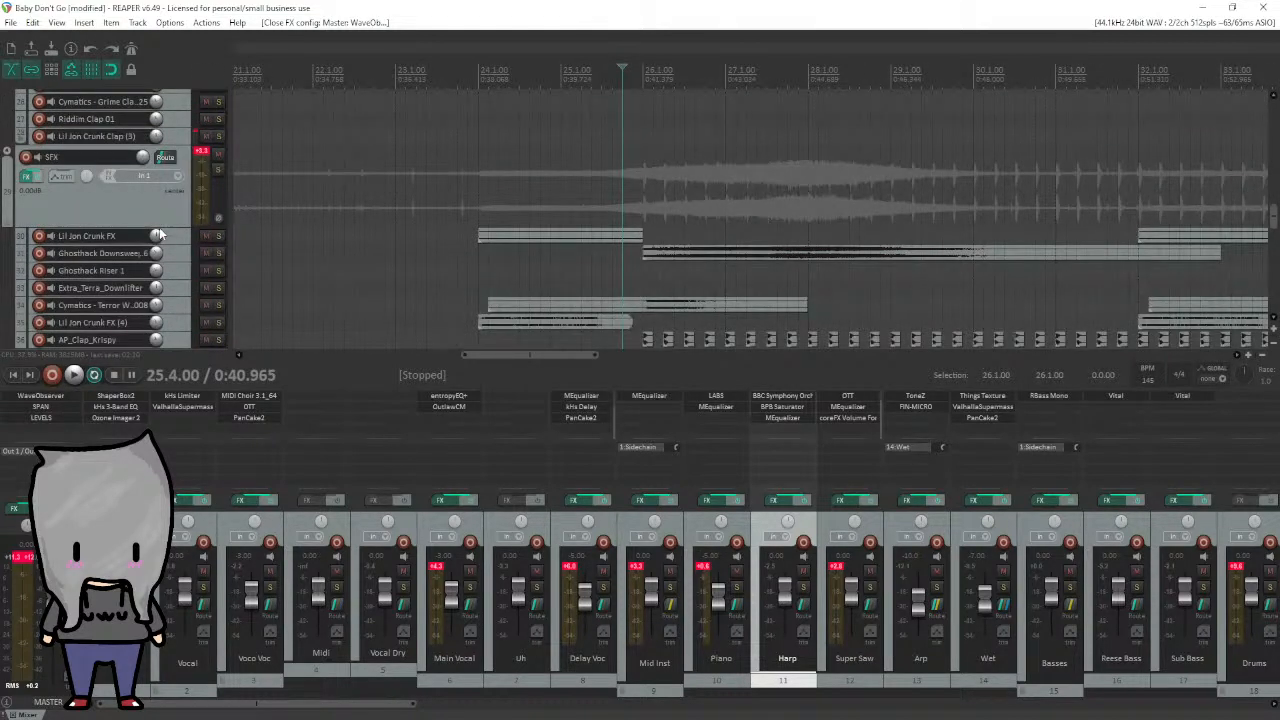
scroll(160, 232, up, 3)
scroll(160, 233, up, 1)
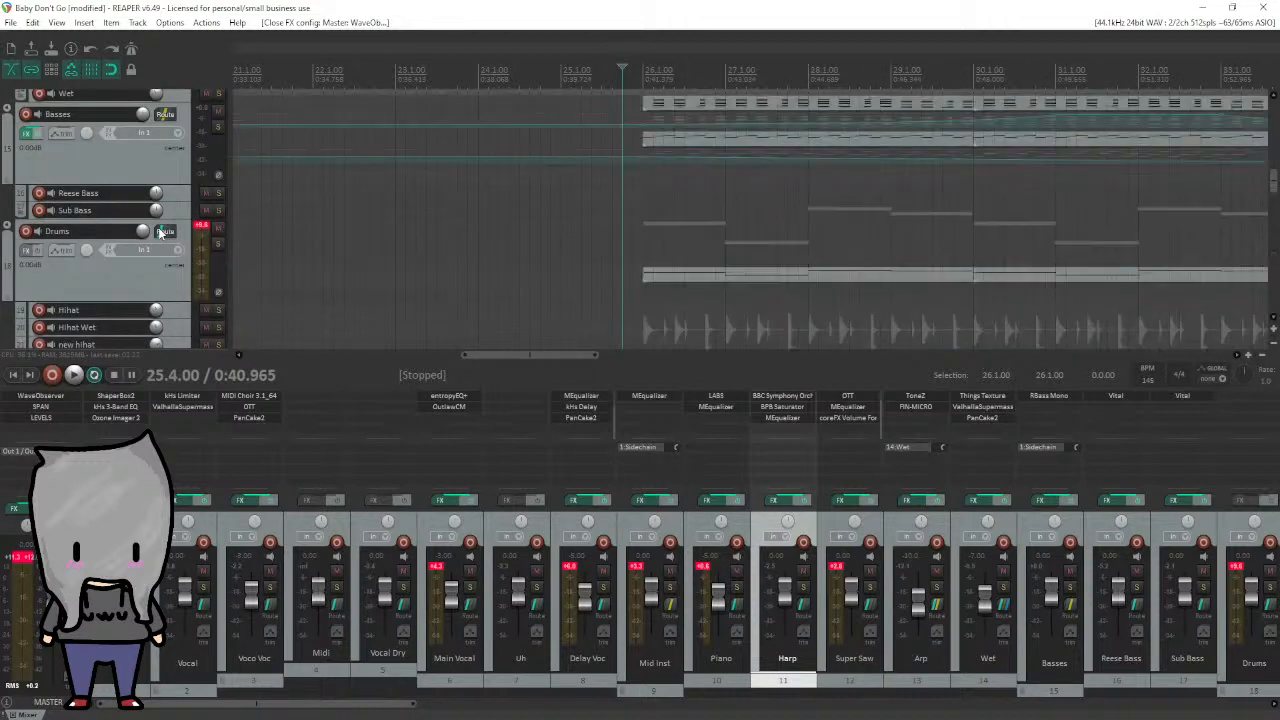
scroll(33, 265, down, 1)
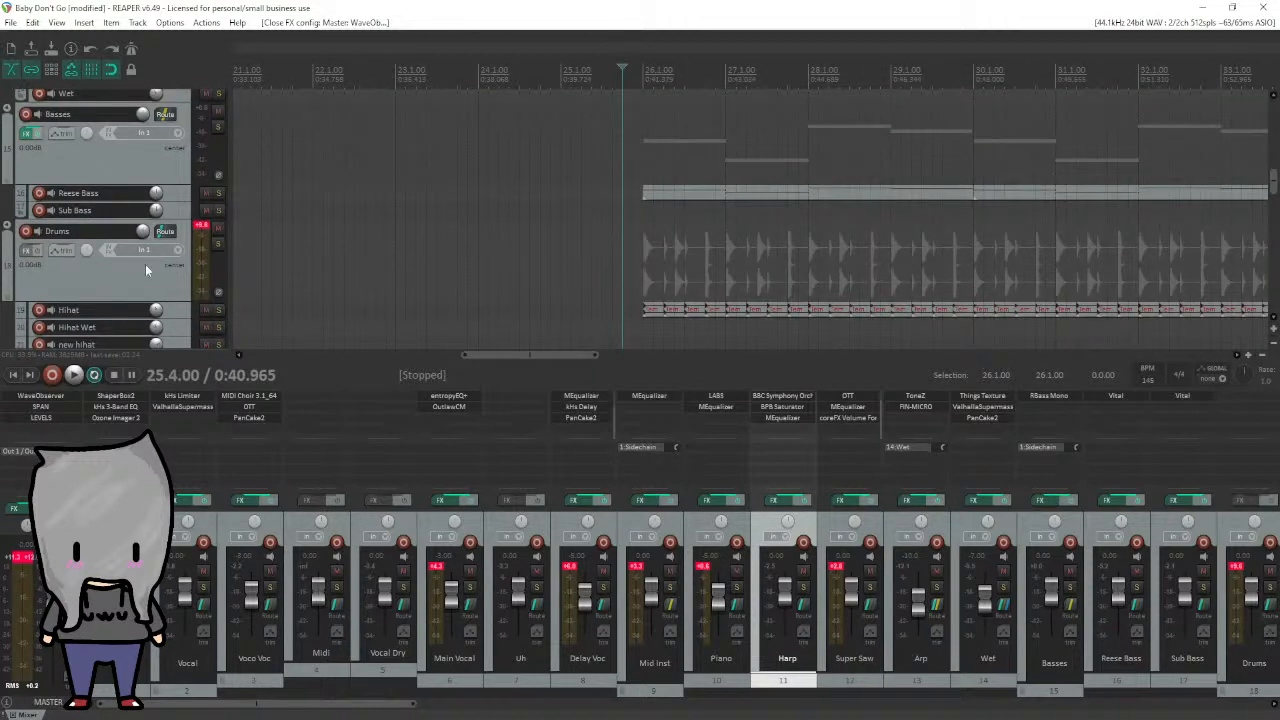
scroll(145, 270, down, 12)
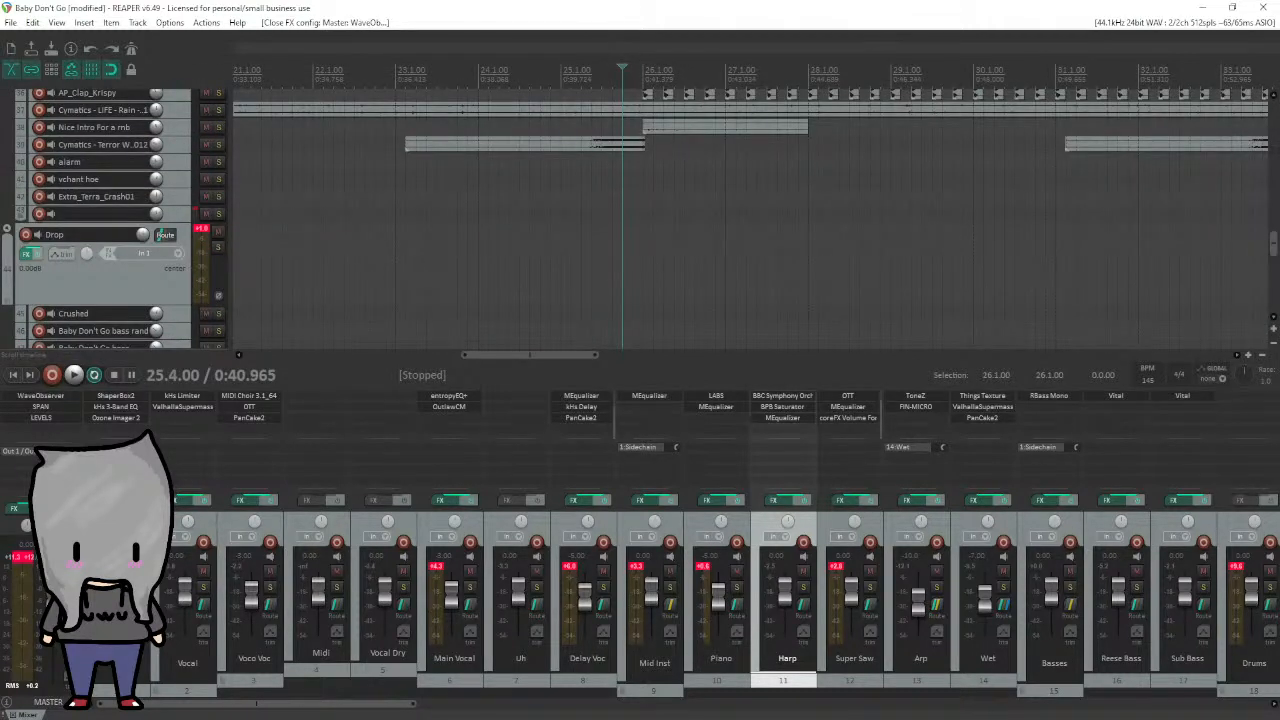
Place the edit cursor at 42.1.00 and examine the Drop bass tracks and the Sidechain track there.
scroll(872, 78, down, 8)
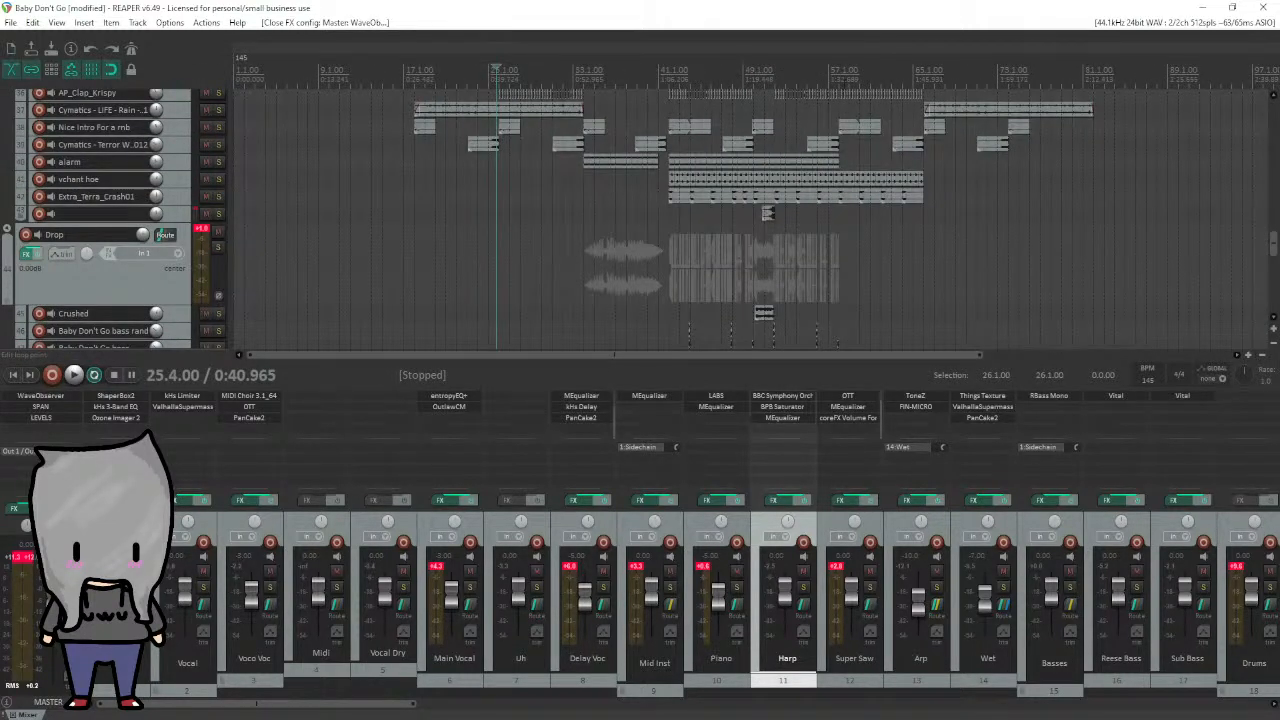
click(669, 78)
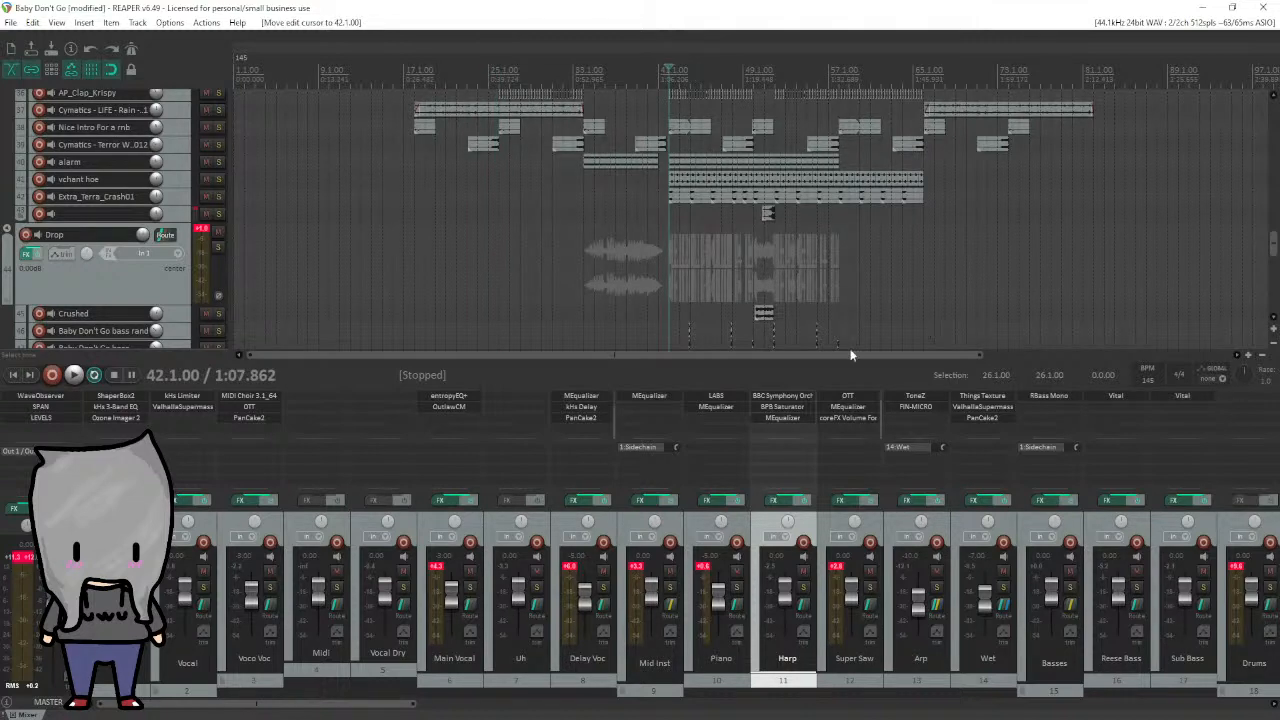
scroll(842, 353, up, 6)
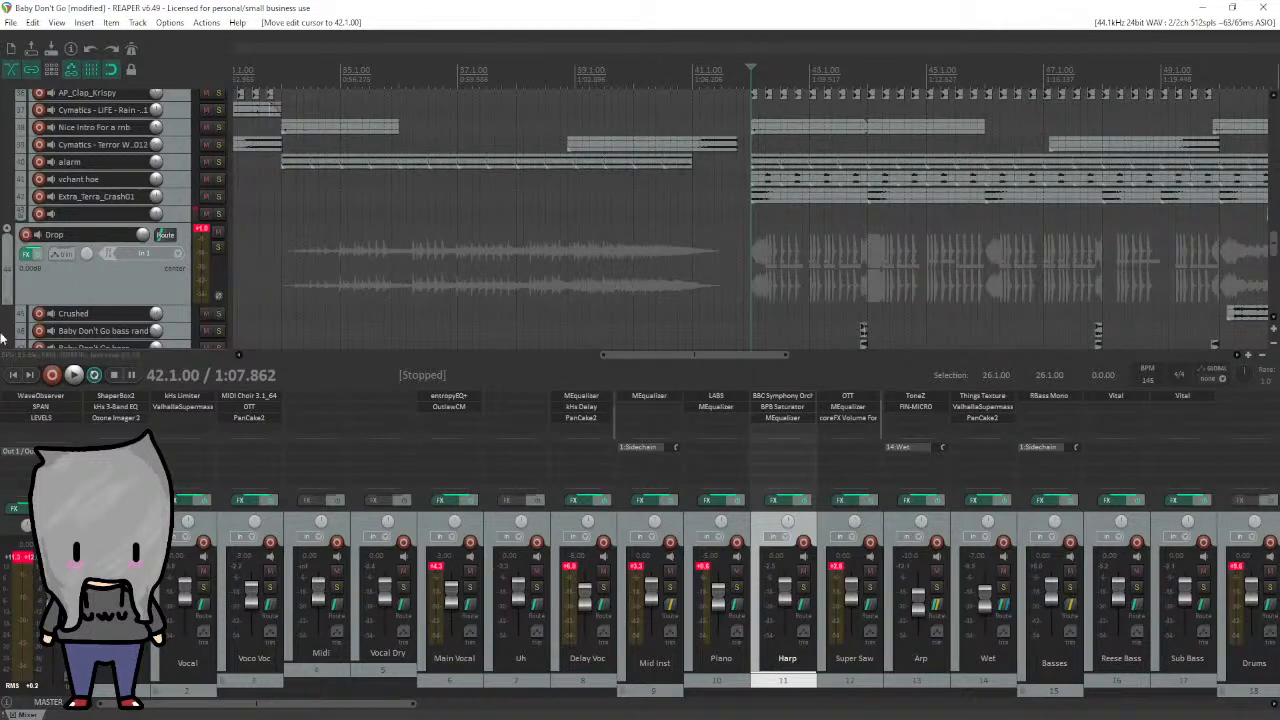
scroll(20, 262, down, 5)
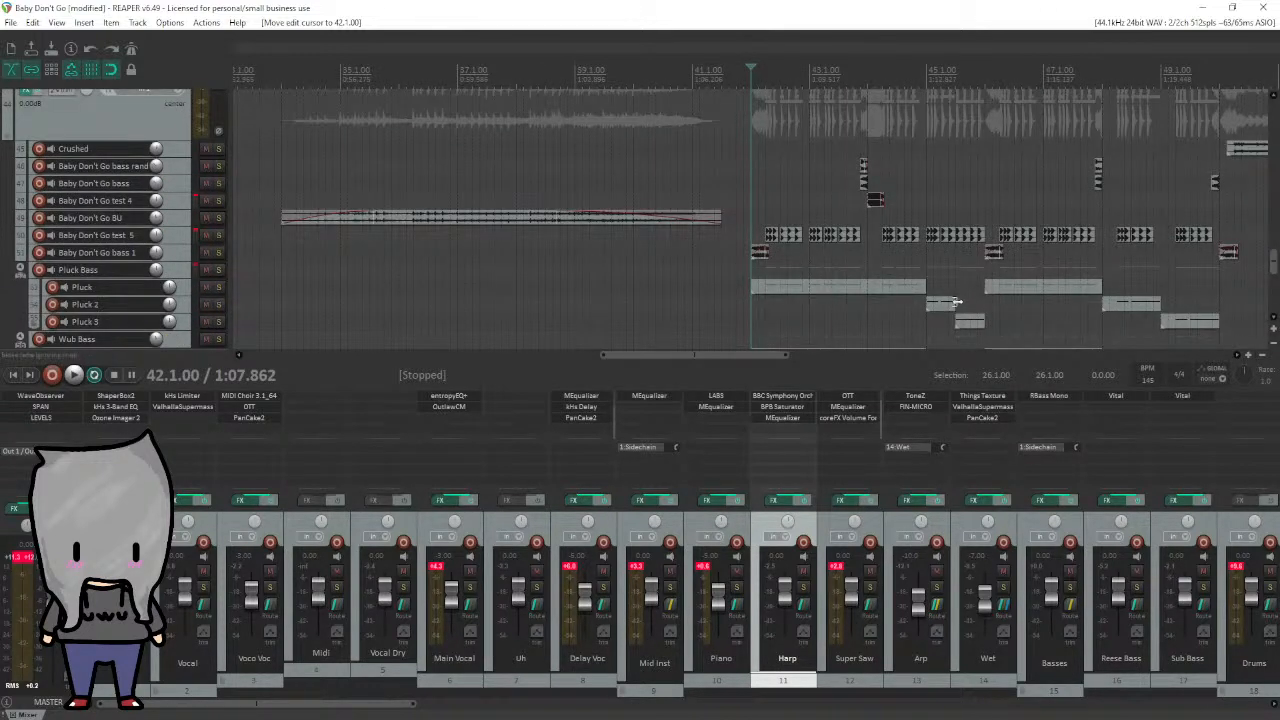
scroll(930, 300, down, 3)
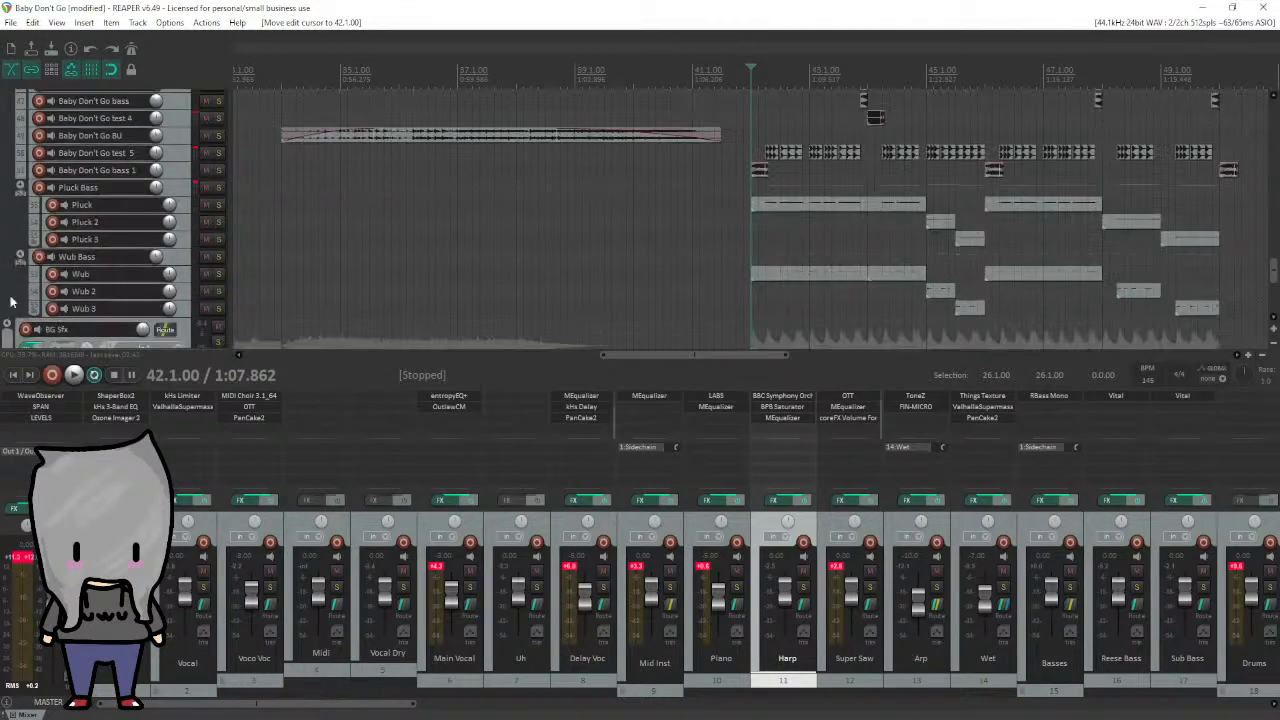
scroll(3, 283, up, 15)
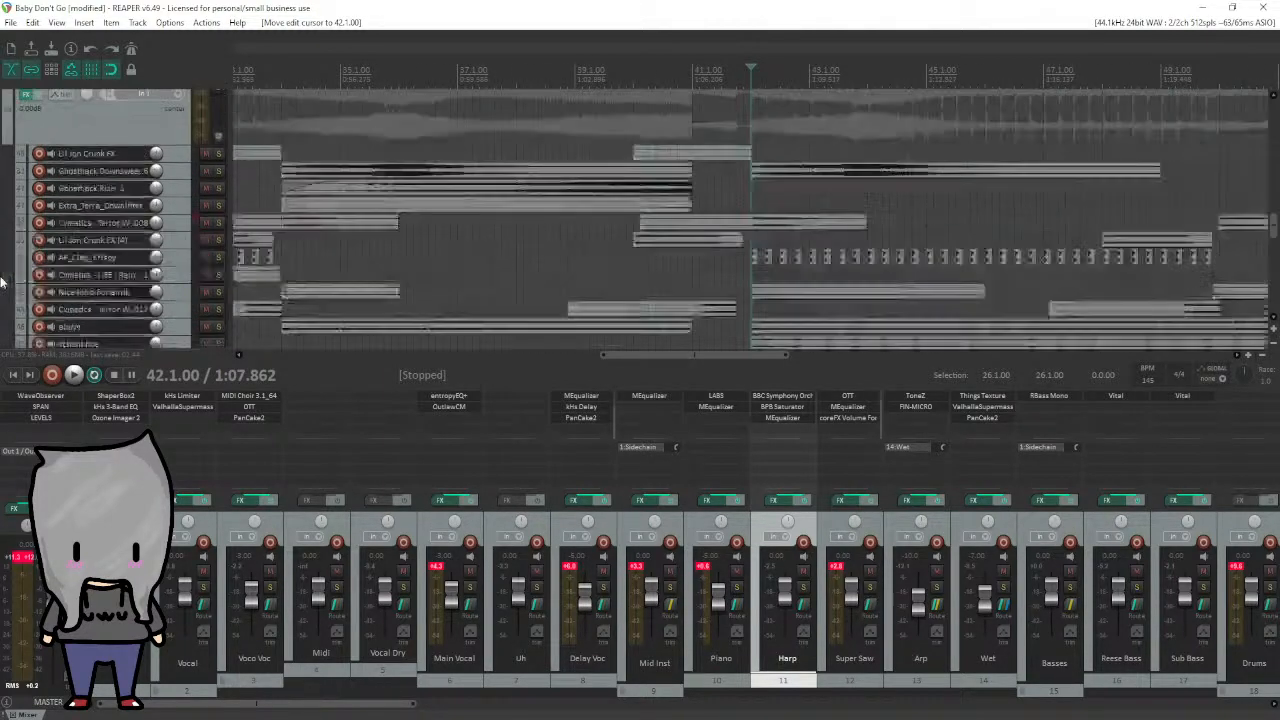
scroll(3, 283, up, 1)
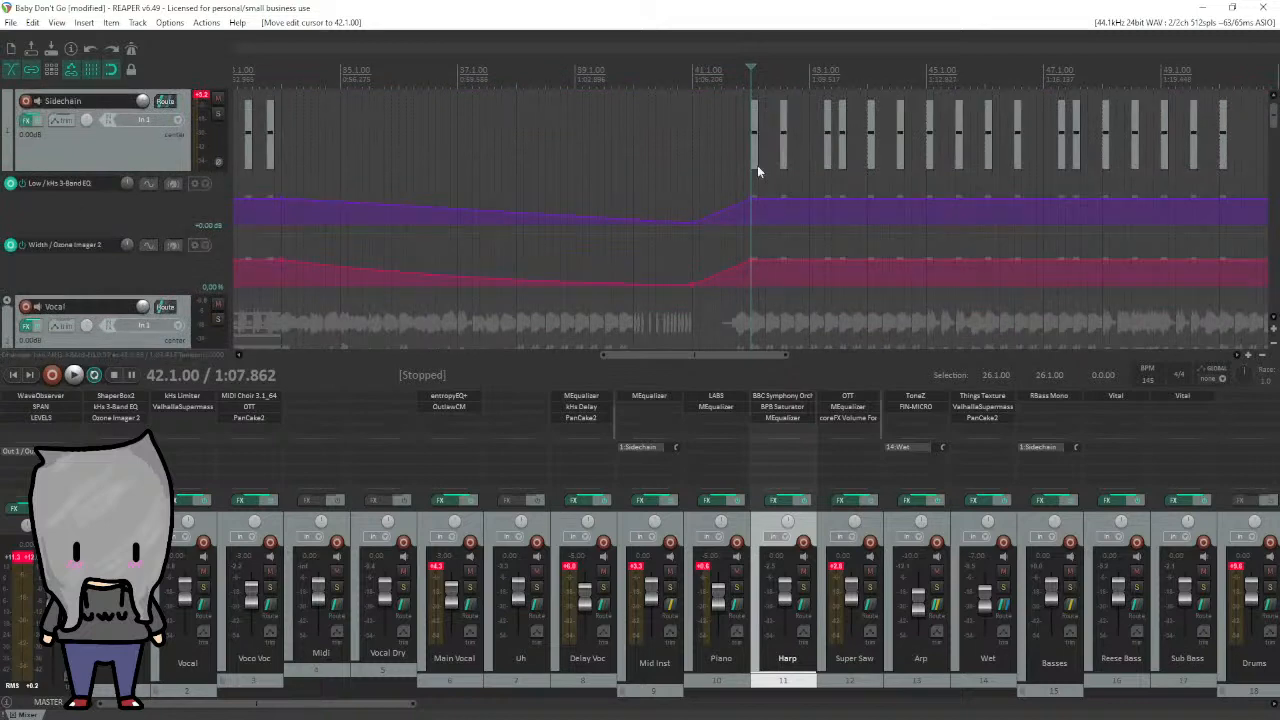
Move the edit cursor back to 17.1.00, just before the first vocals.
scroll(750, 215, down, 4)
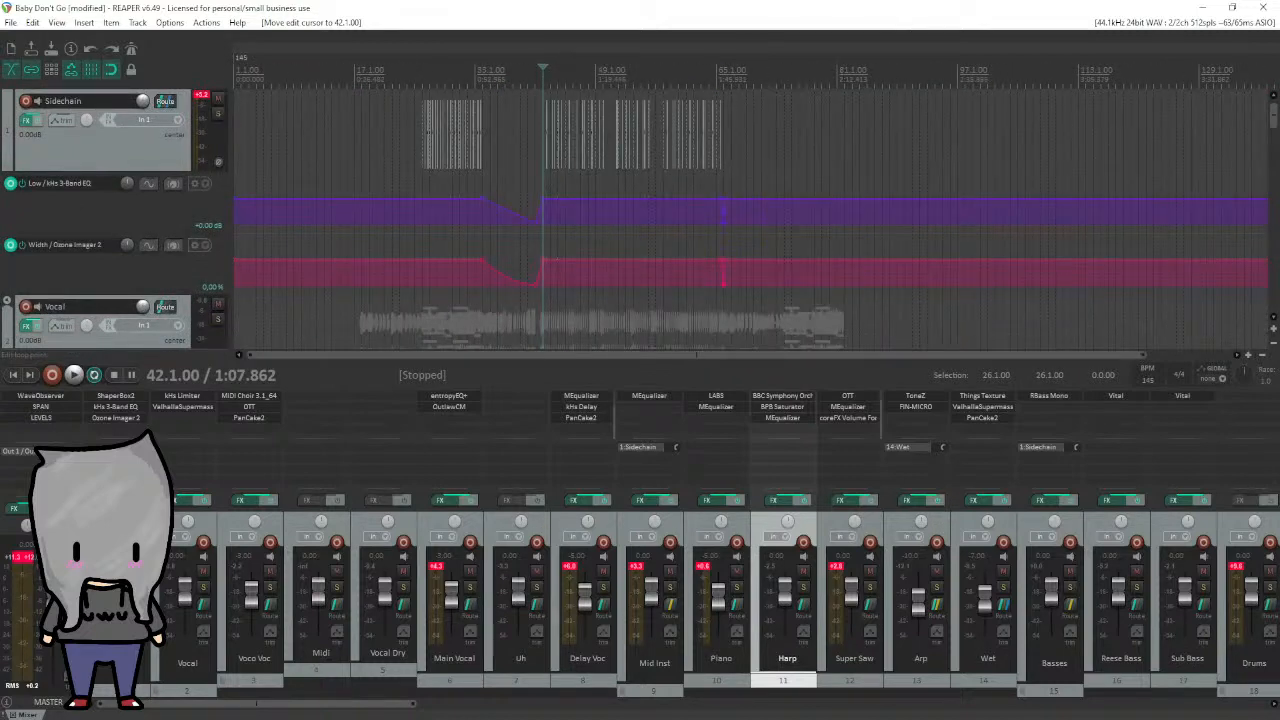
click(347, 79)
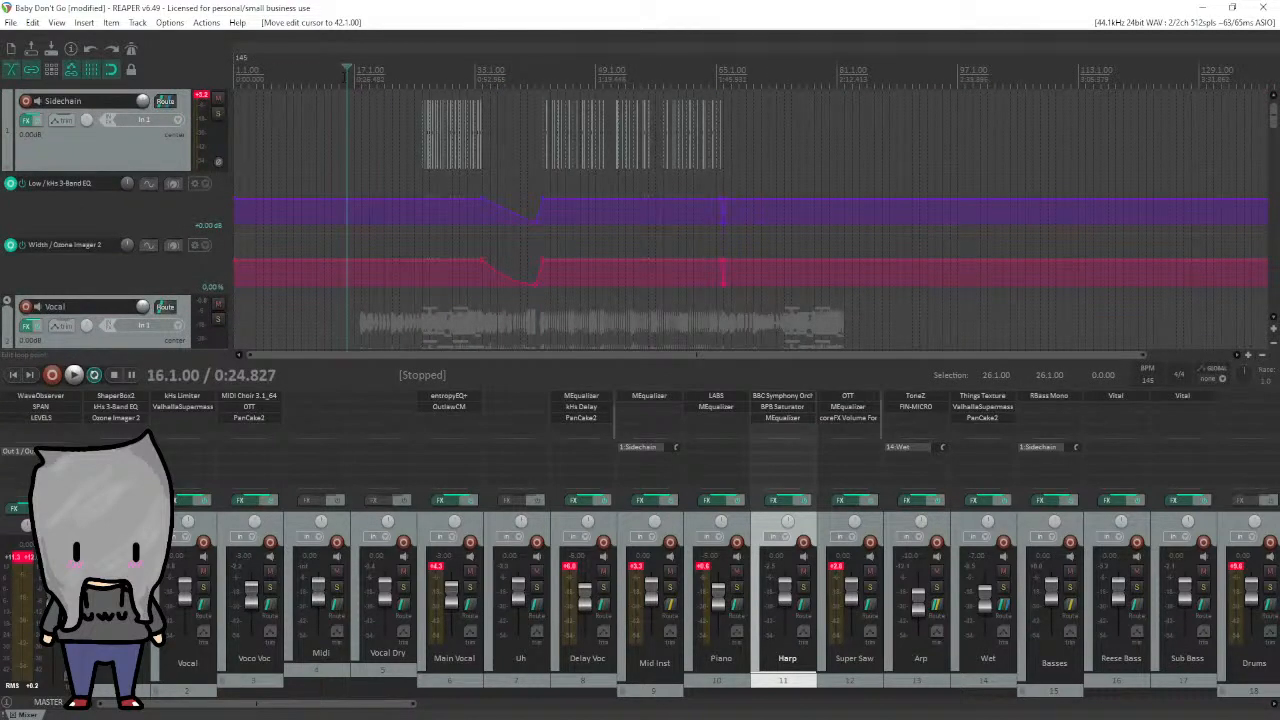
scroll(424, 80, up, 4)
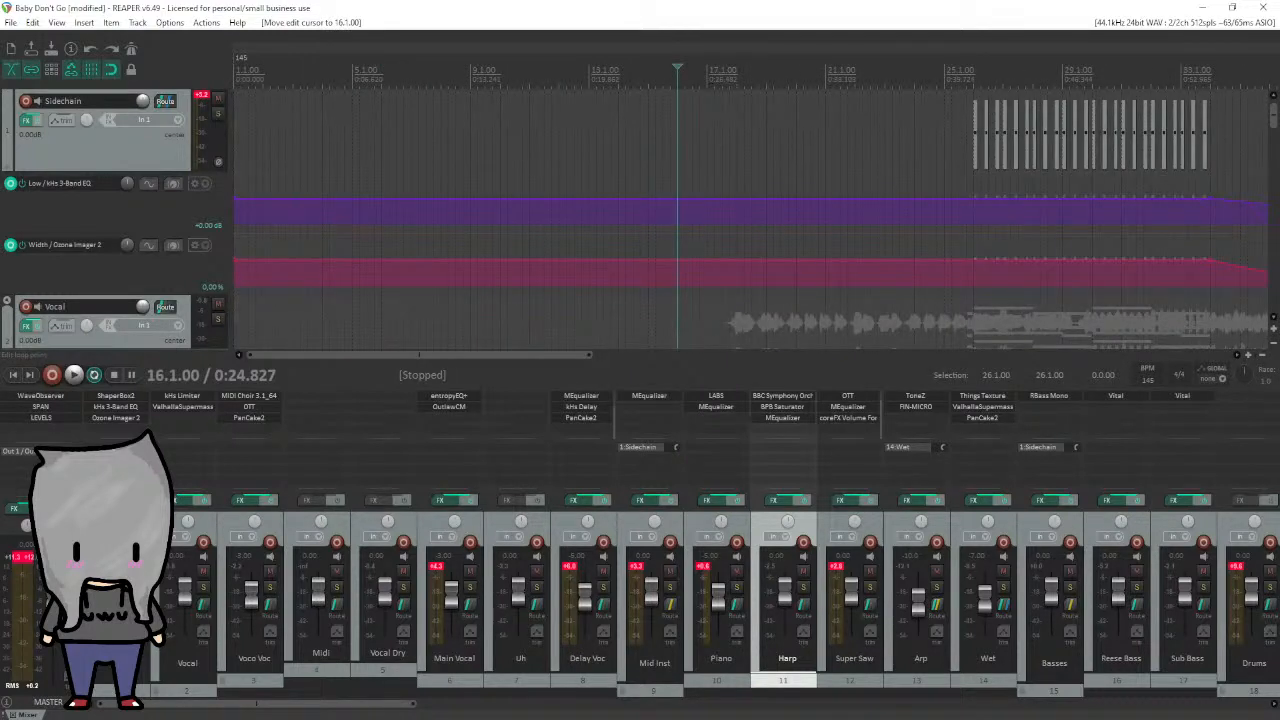
click(708, 79)
scroll(748, 80, up, 4)
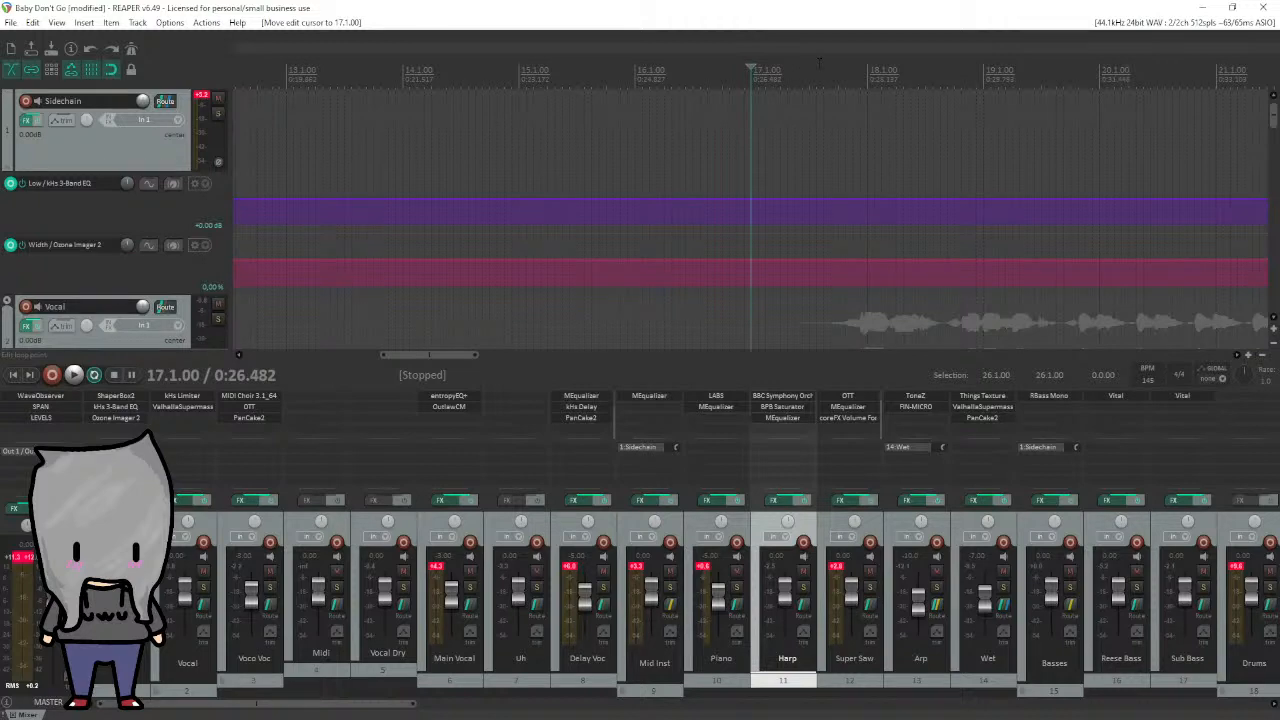
Examine the Sidechain track's items and envelopes across the song, and open its ShaperBox2 plugin.
scroll(750, 200, down, 2)
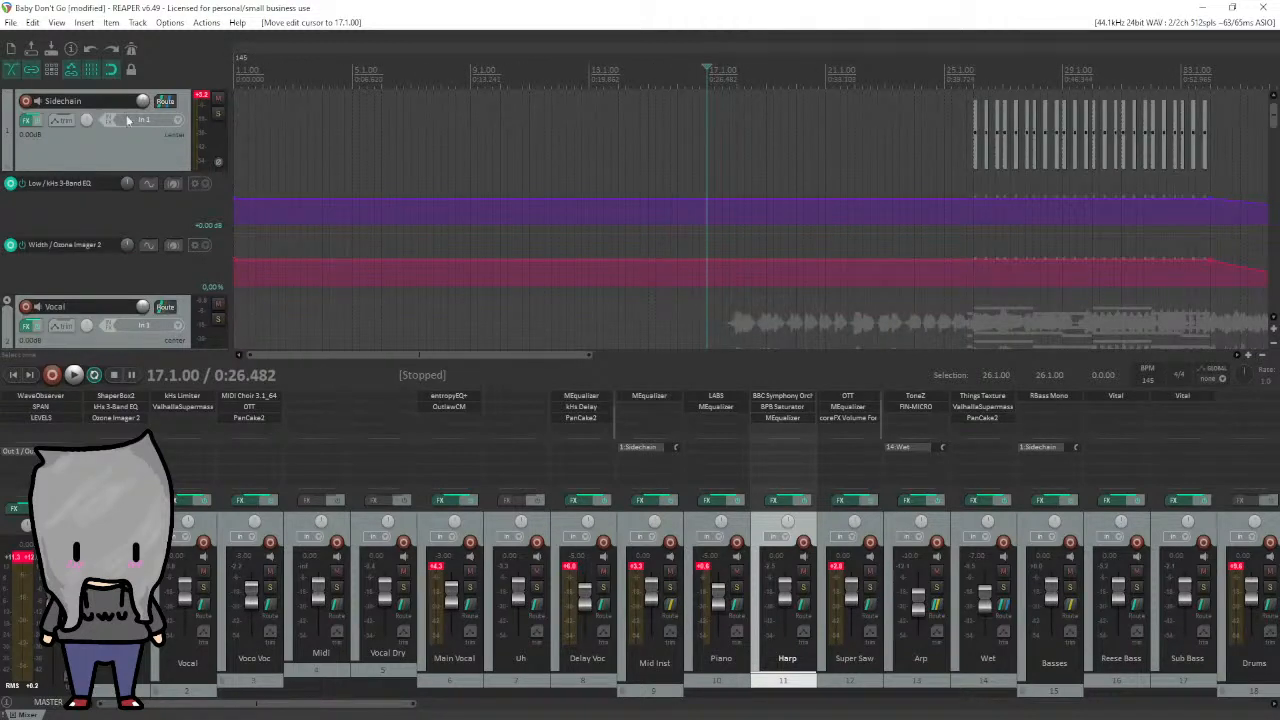
scroll(750, 200, down, 2)
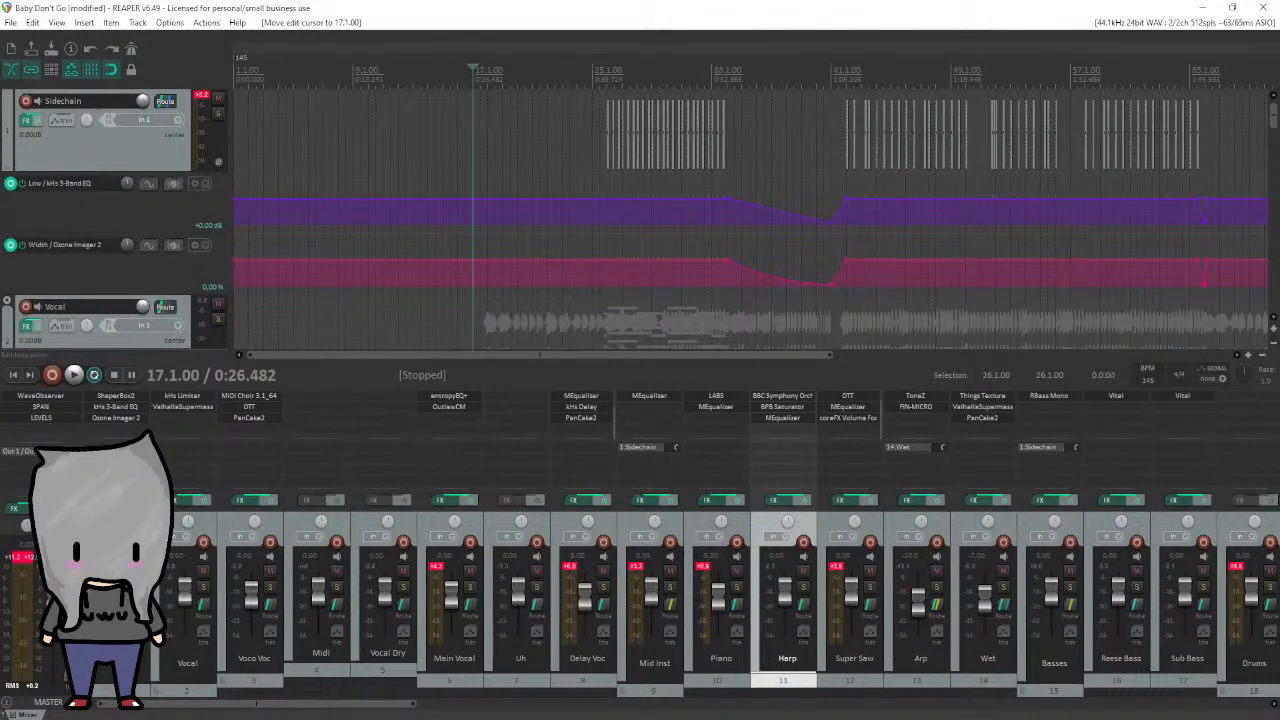
scroll(3, 303, down, 1)
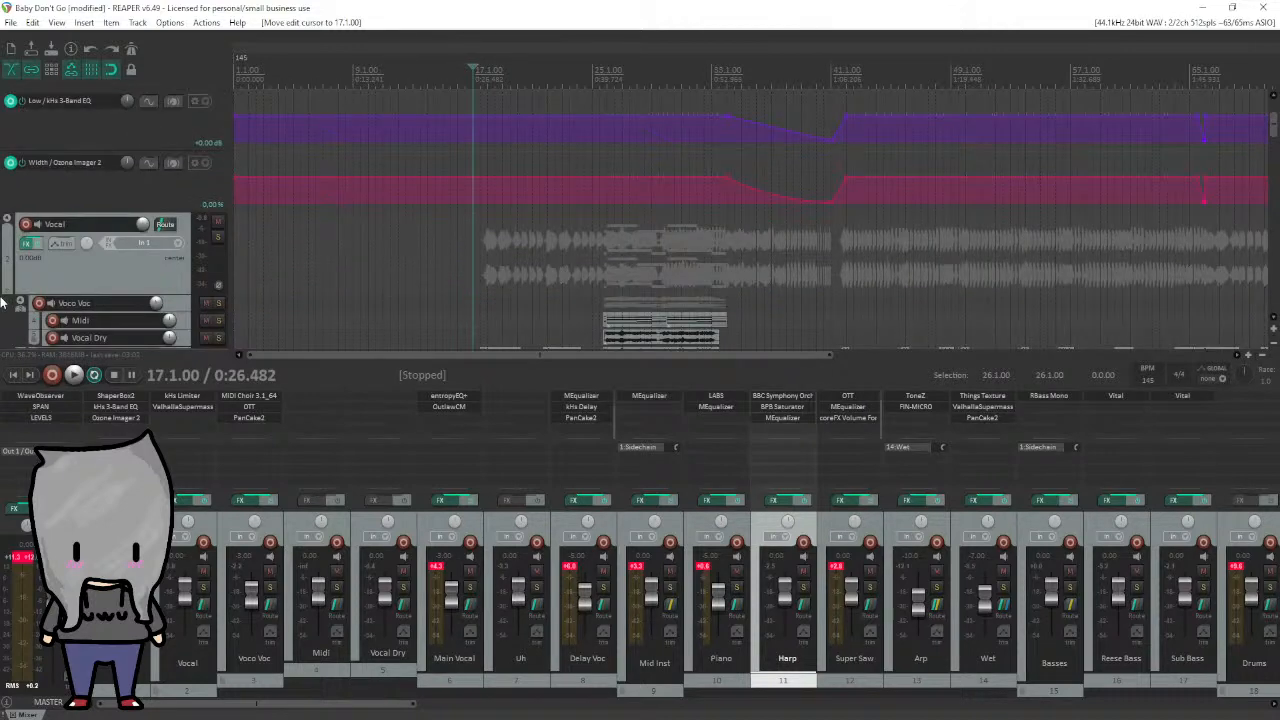
scroll(3, 303, down, 1)
scroll(3, 303, up, 2)
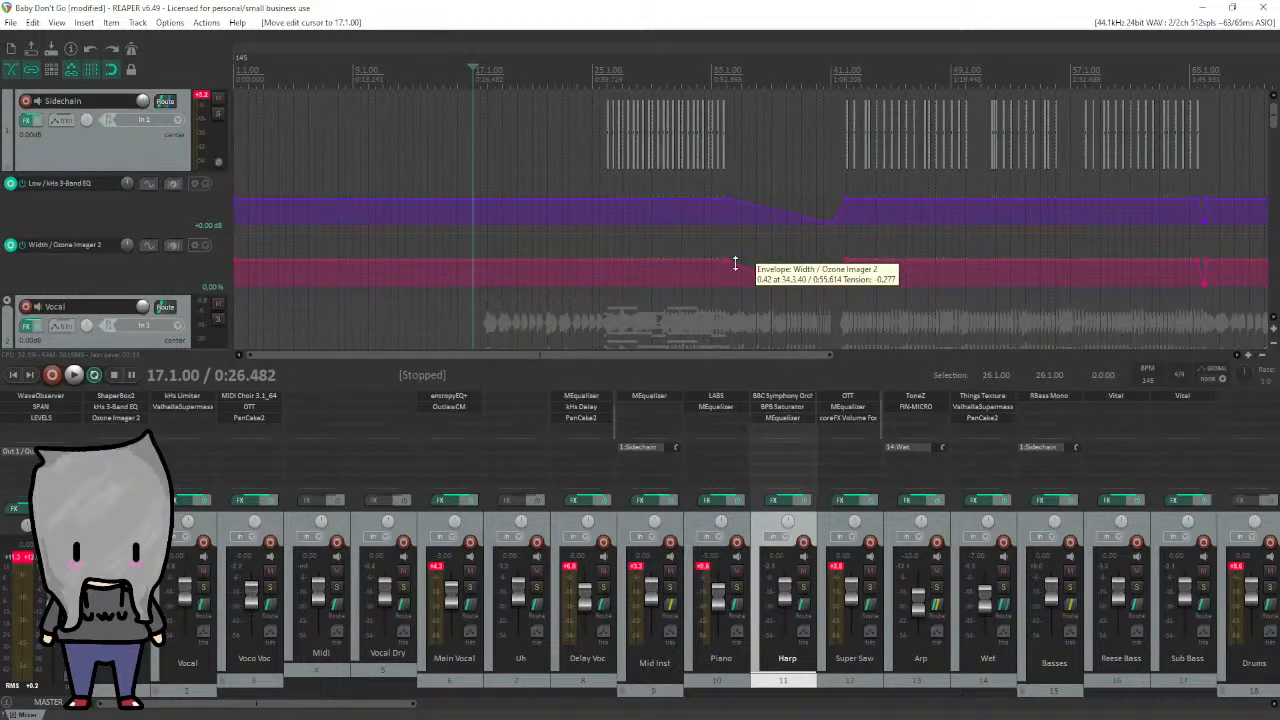
click(136, 399)
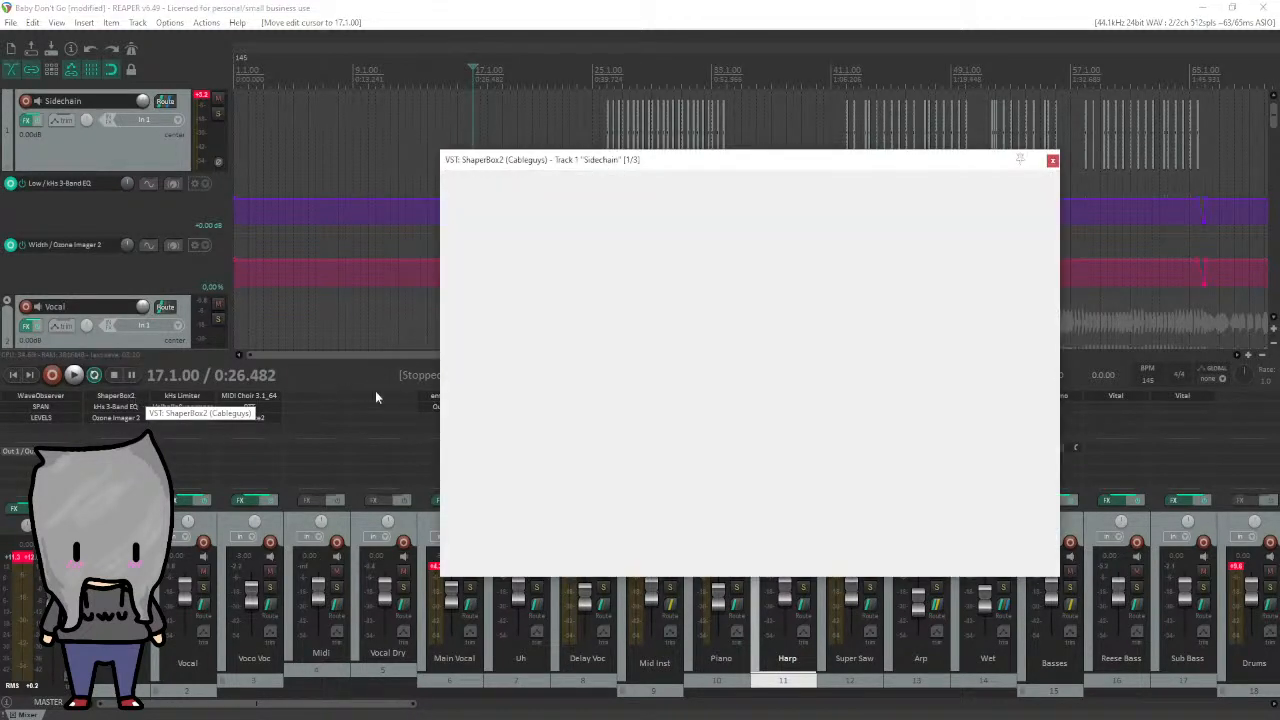
drag(733, 162, 639, 101)
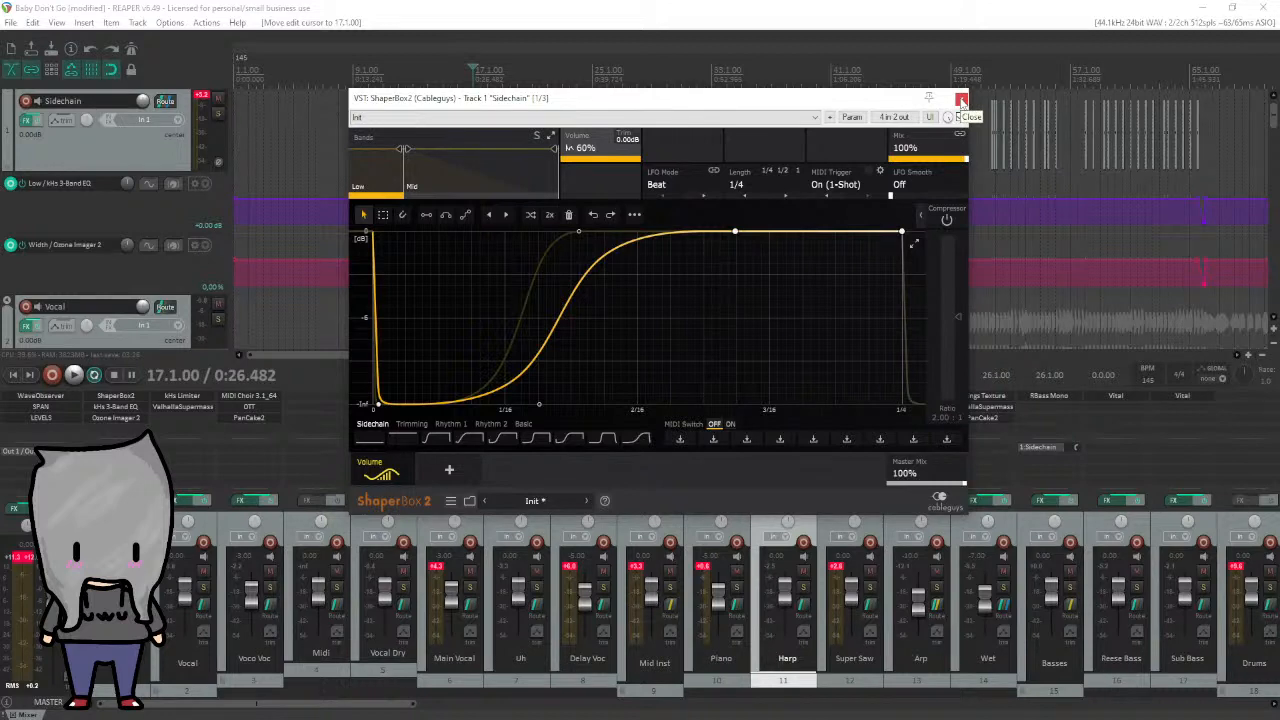
drag(845, 105, 870, 93)
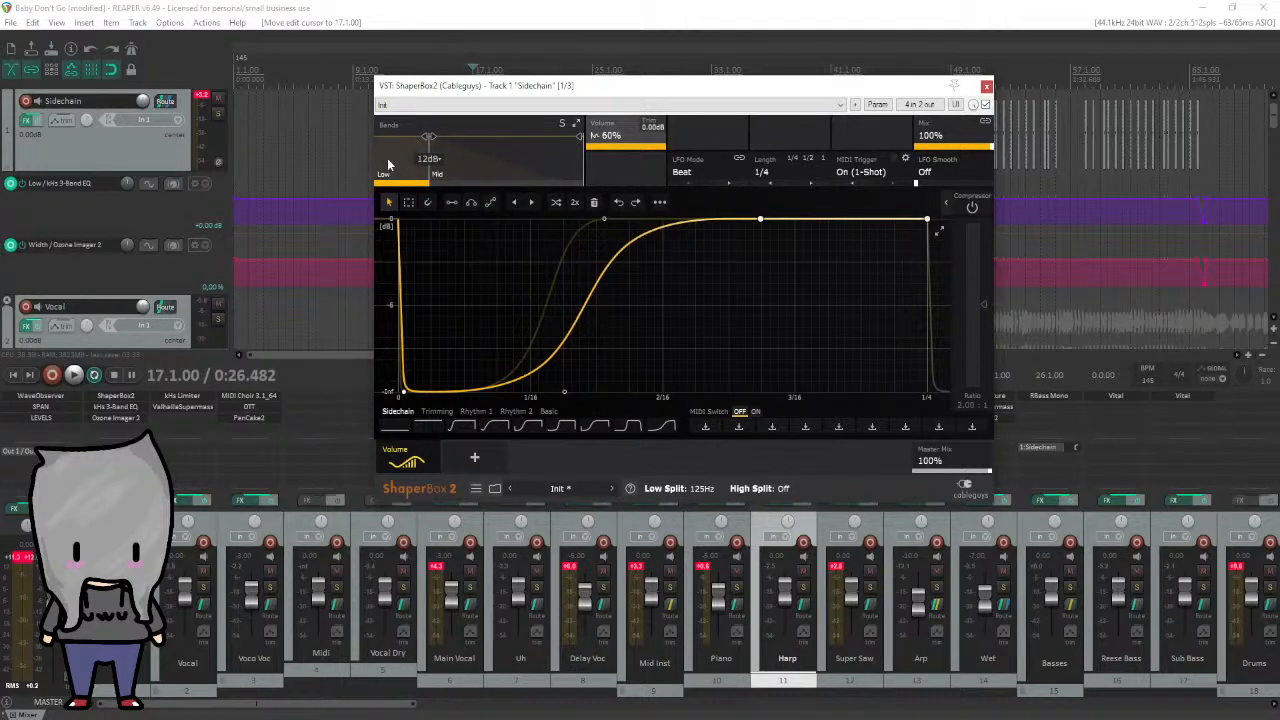
Compare the volume curves of the Low and Mid bands in ShaperBox2, and close the plugin.
click(503, 166)
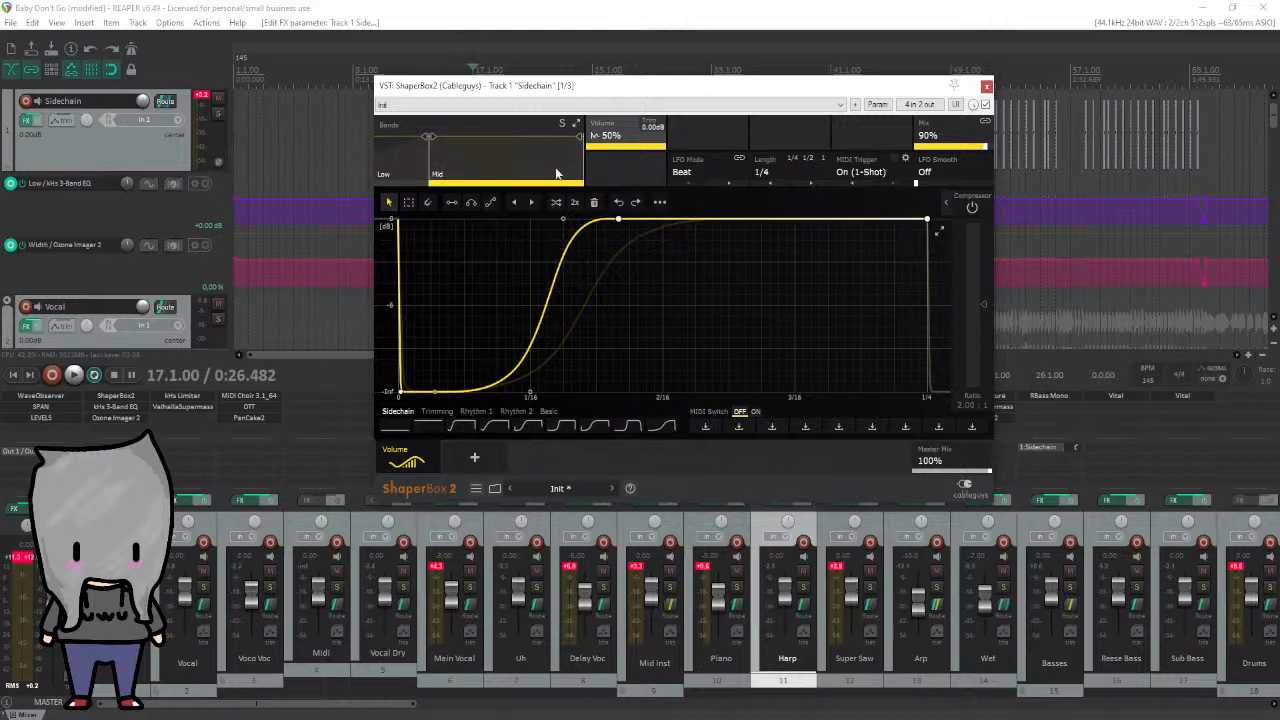
click(430, 159)
click(428, 160)
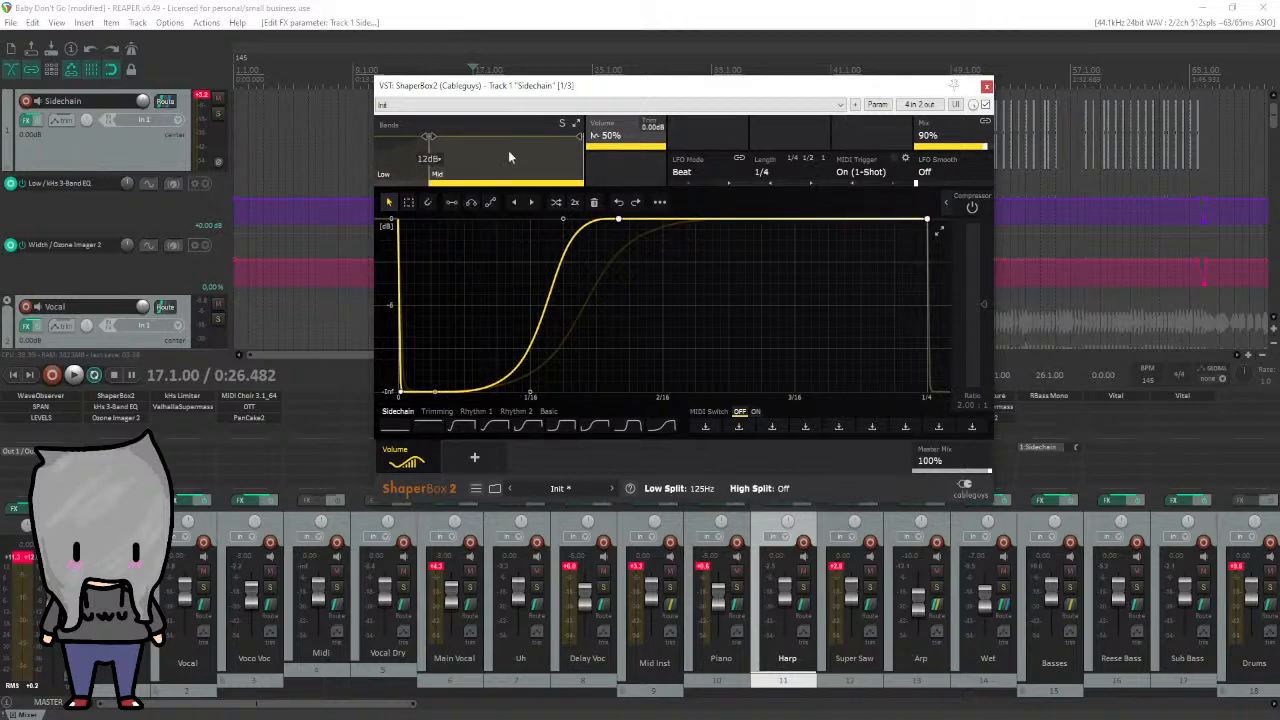
click(402, 161)
click(545, 168)
click(393, 161)
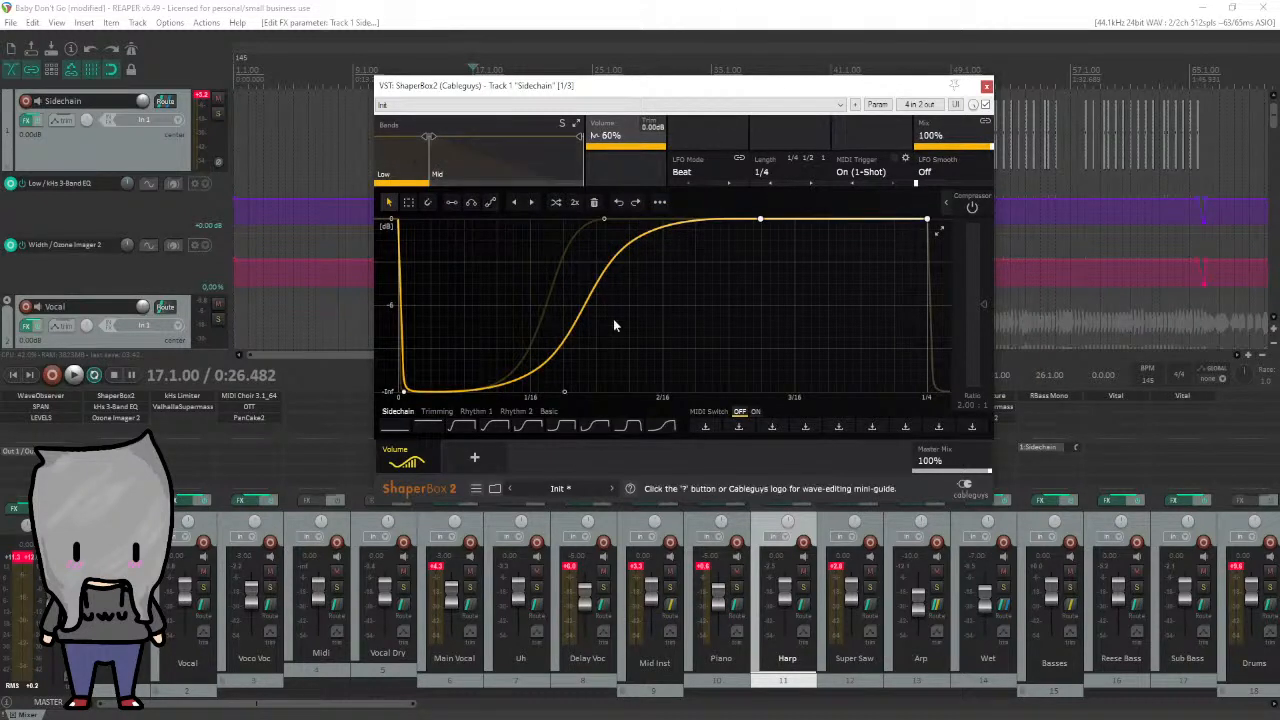
click(462, 155)
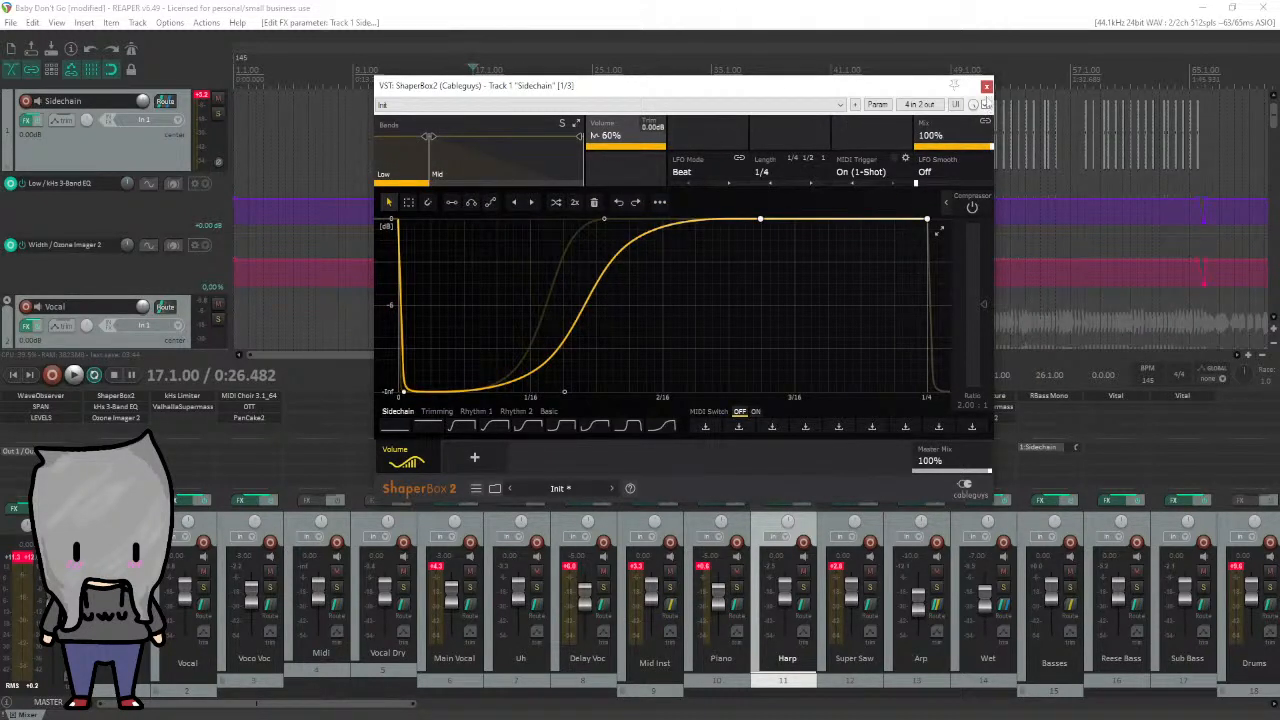
click(986, 86)
Place the edit cursor at 25.3.00 and examine the Sidechain track's trigger items from bar 26 onward.
scroll(1045, 127, up, 3)
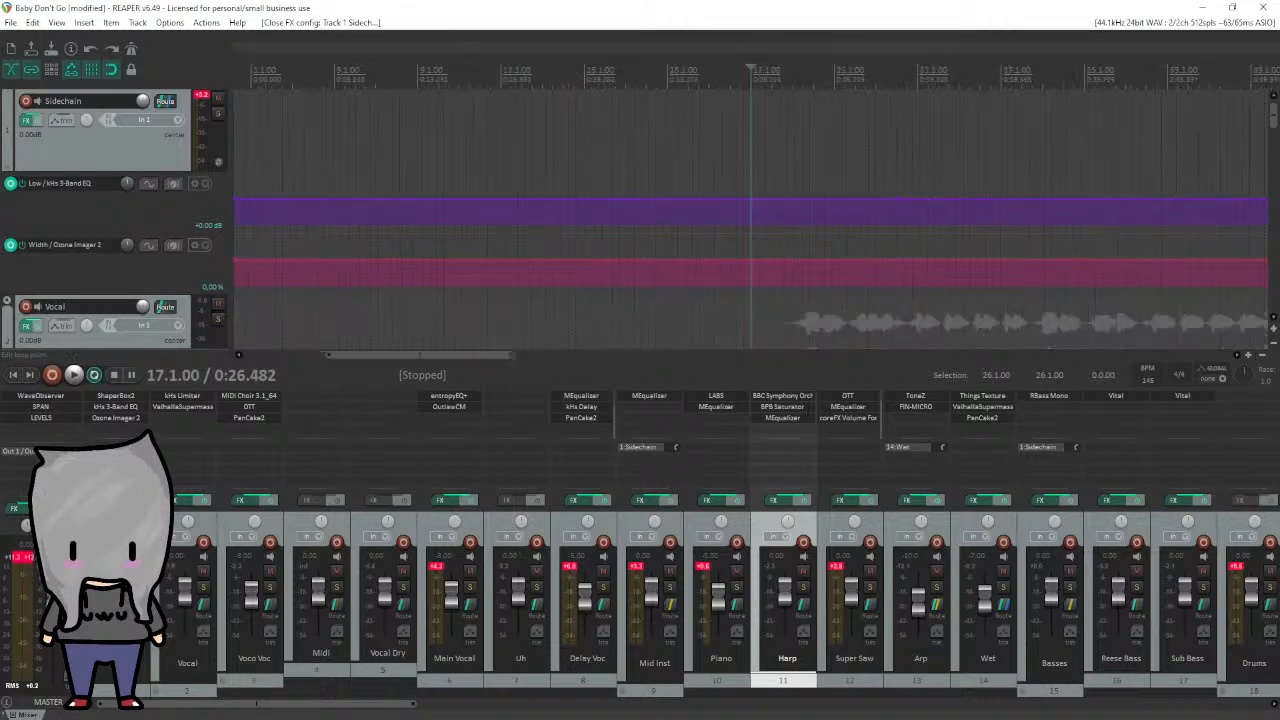
scroll(1045, 127, down, 2)
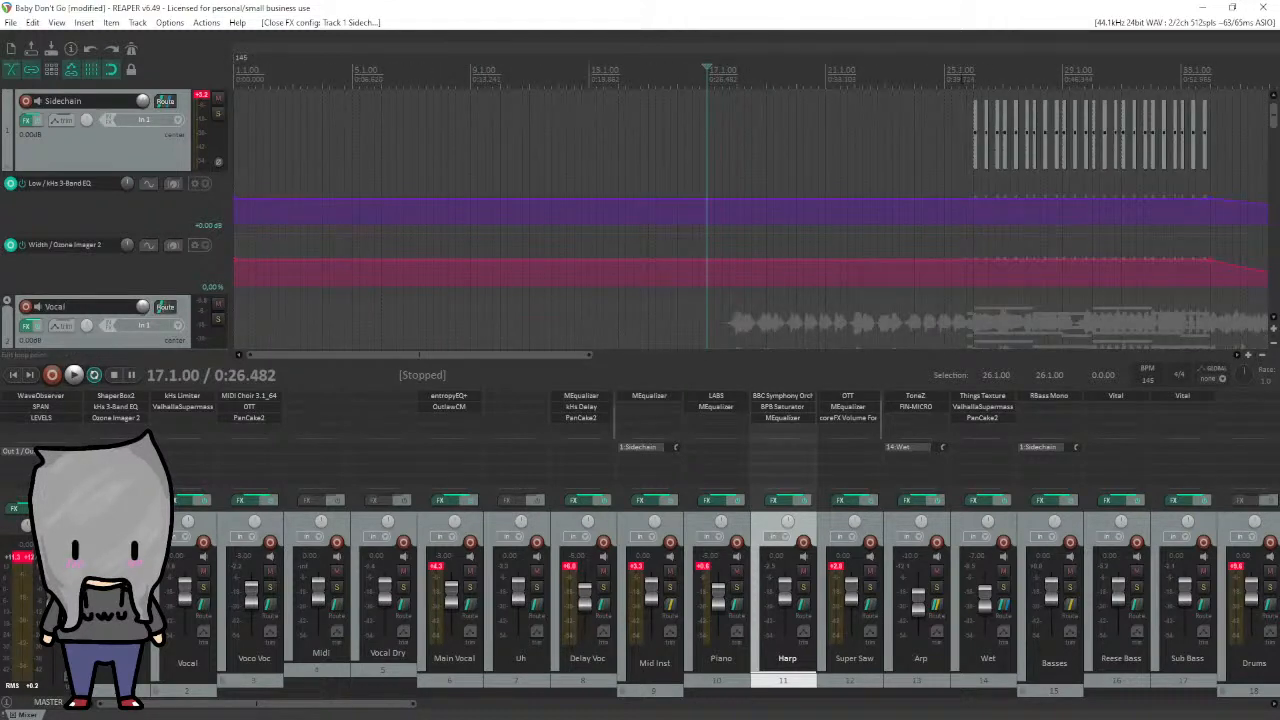
click(960, 127)
scroll(823, 186, up, 3)
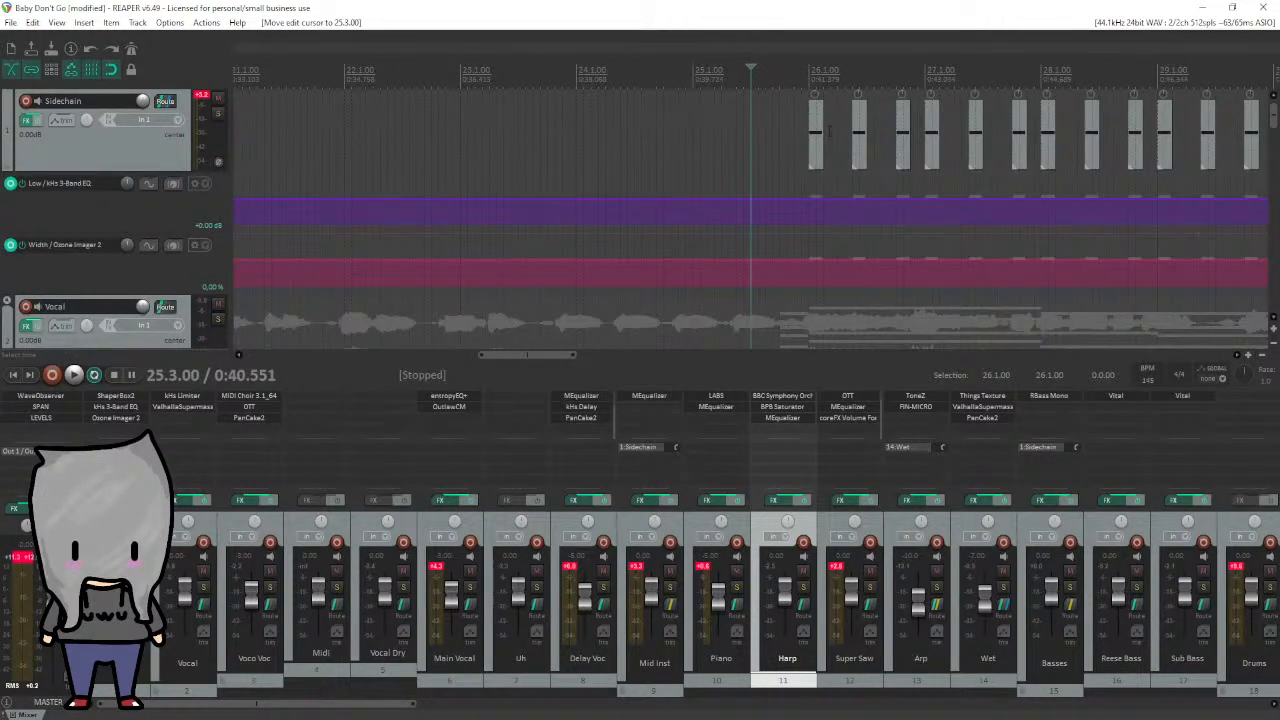
scroll(950, 95, down, 5)
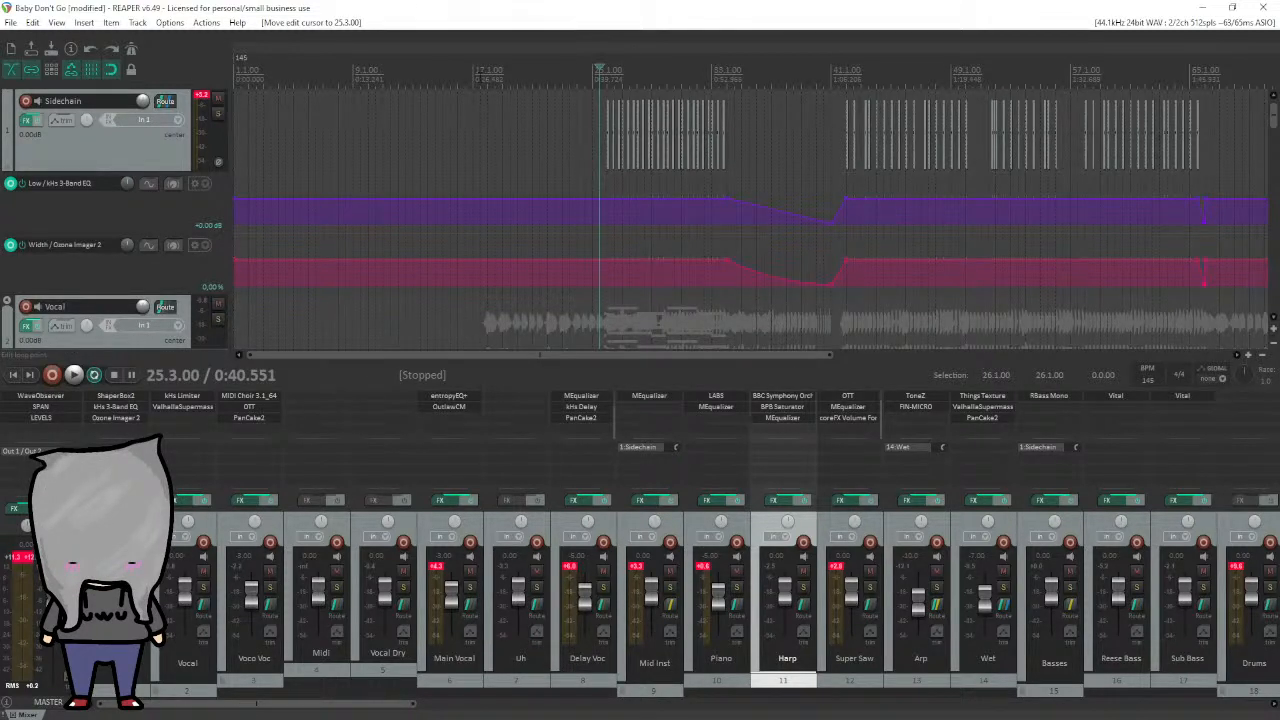
Move the edit cursor to 17.3.00, inspect Ozone Imager 2 in the Sidechain track's FX chain, and close the chain.
click(482, 76)
scroll(482, 76, up, 4)
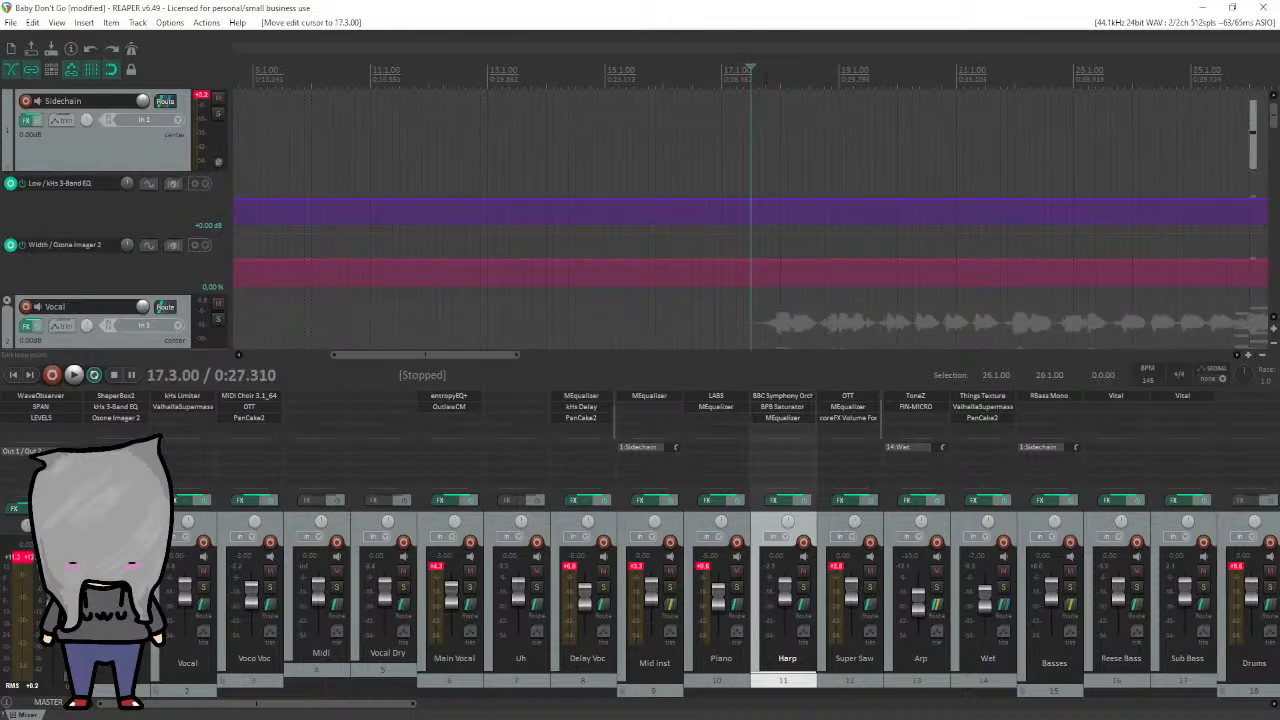
scroll(766, 78, down, 4)
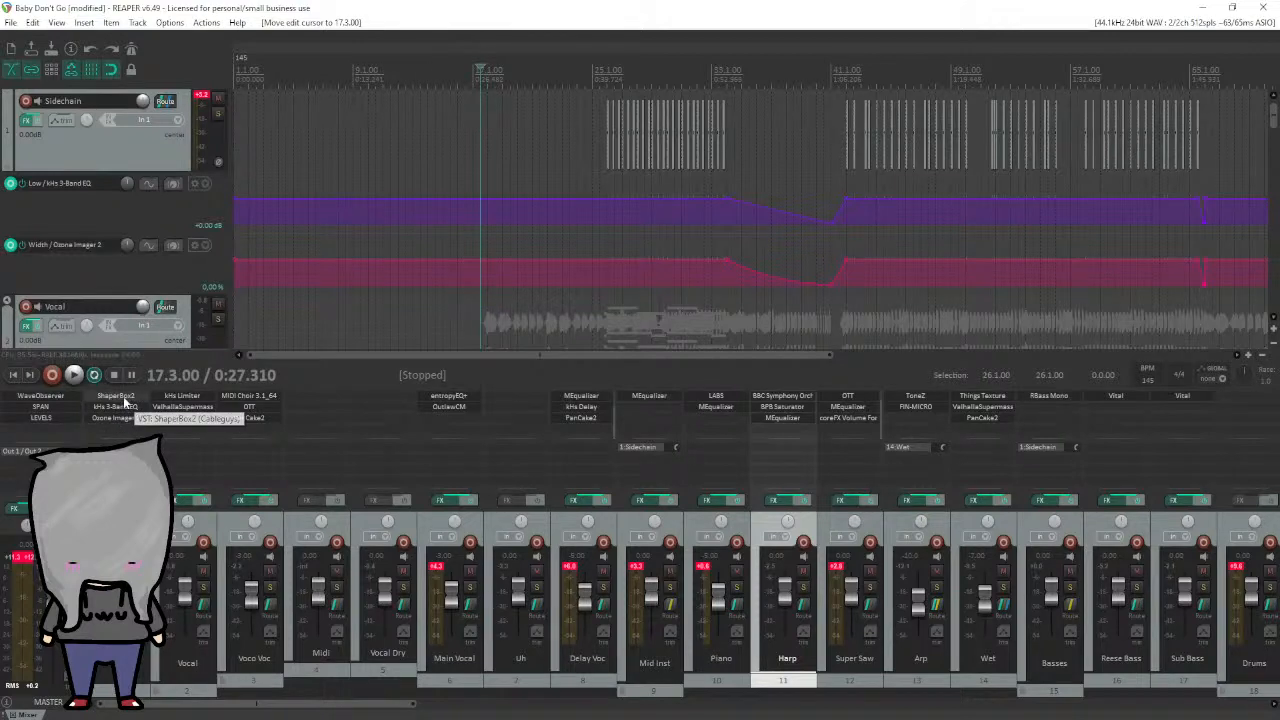
click(24, 124)
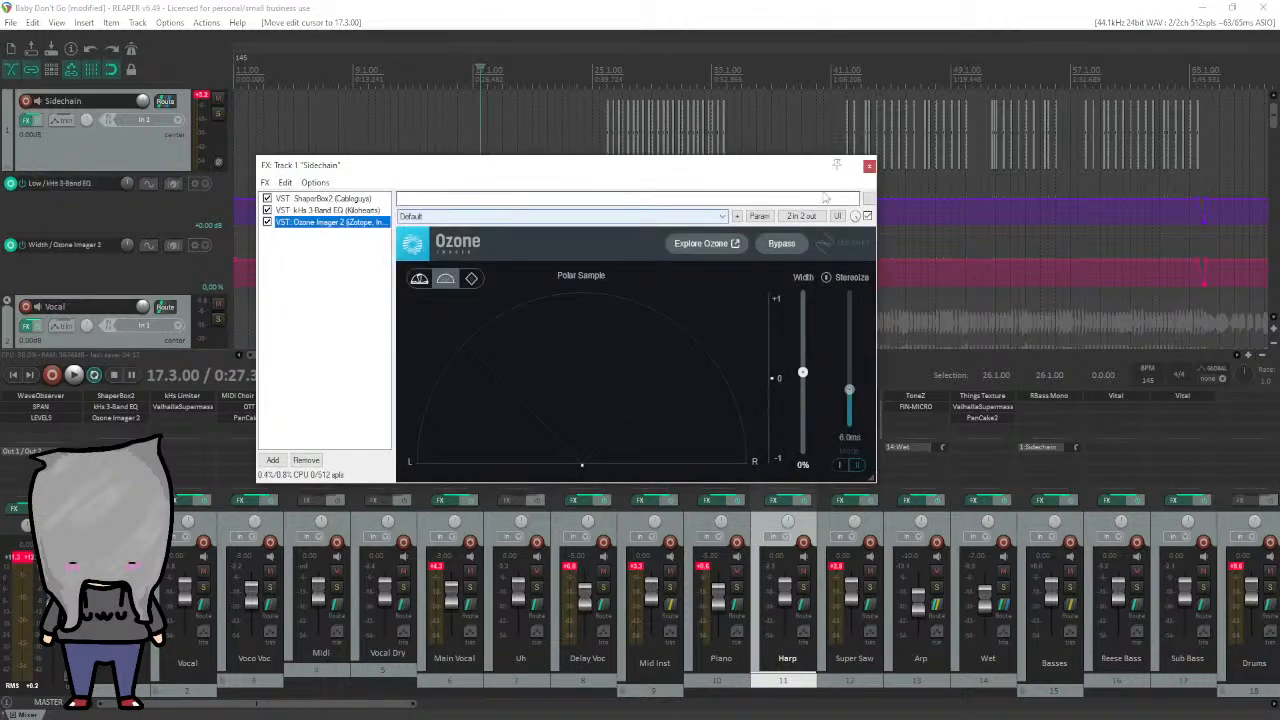
click(868, 166)
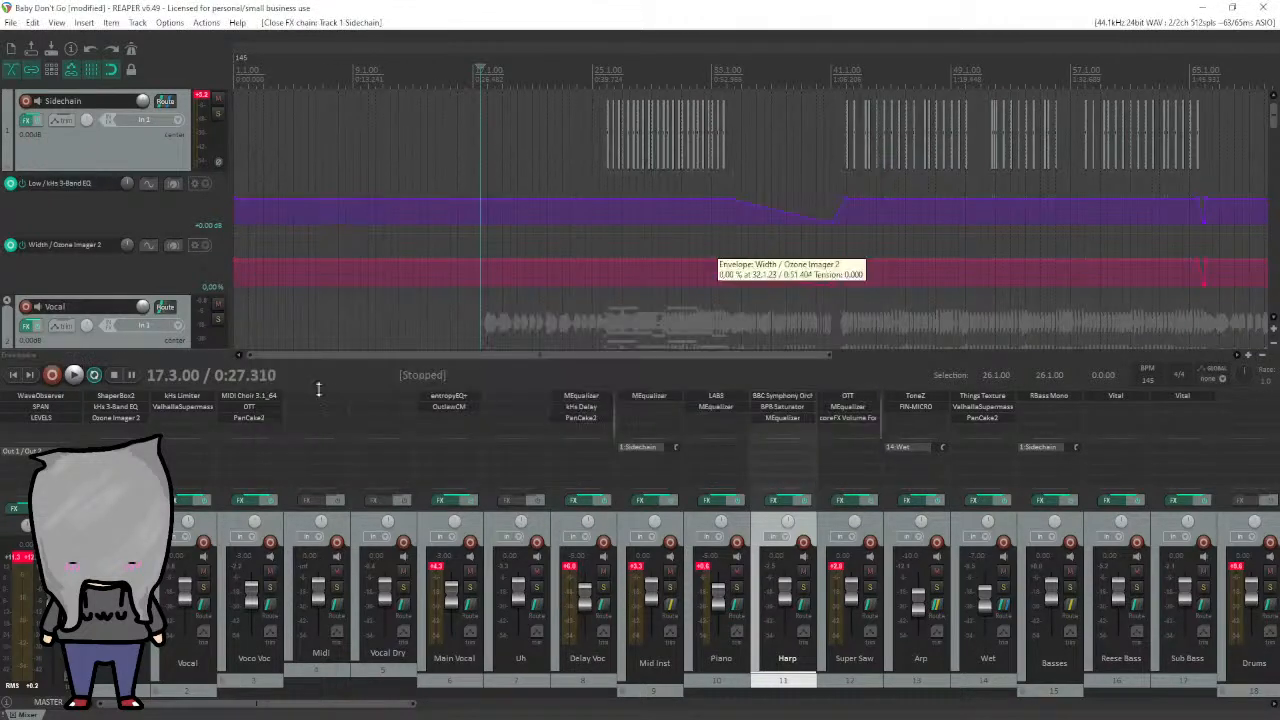
Open and close the master track's WaveObserver, and inspect its SPAN spectrum analyzer before closing that too.
click(60, 396)
click(1034, 206)
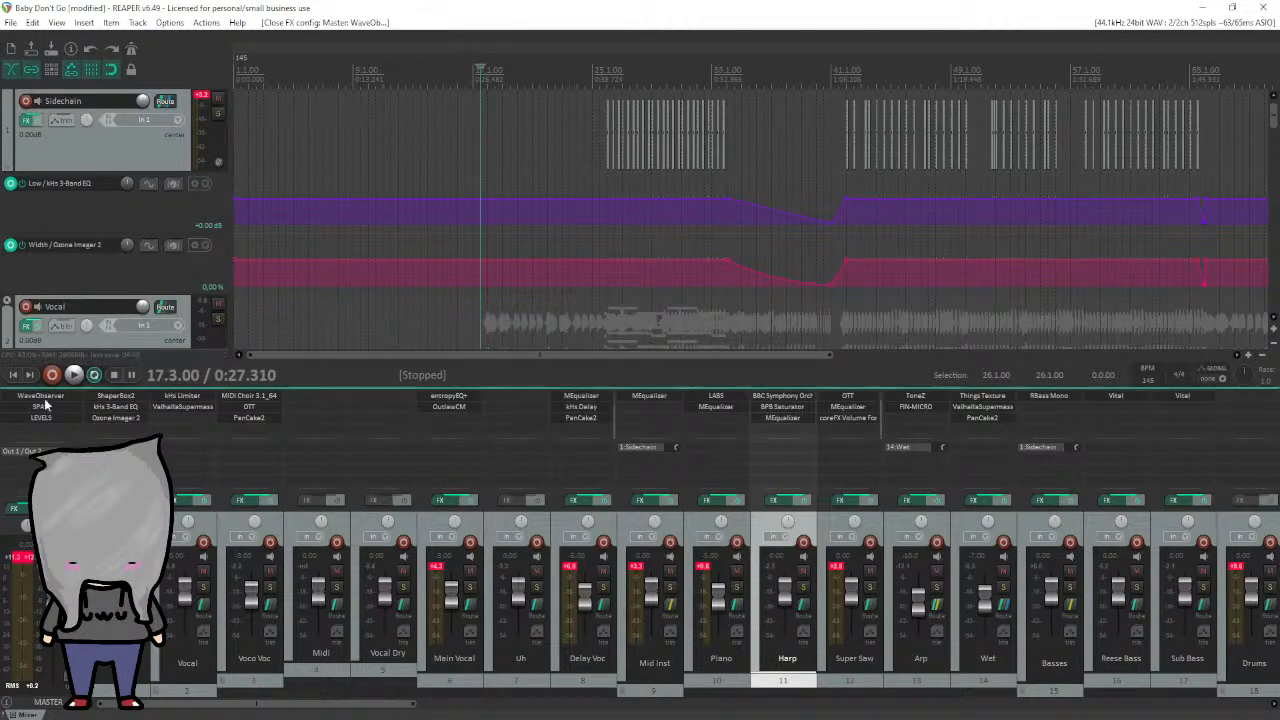
click(42, 407)
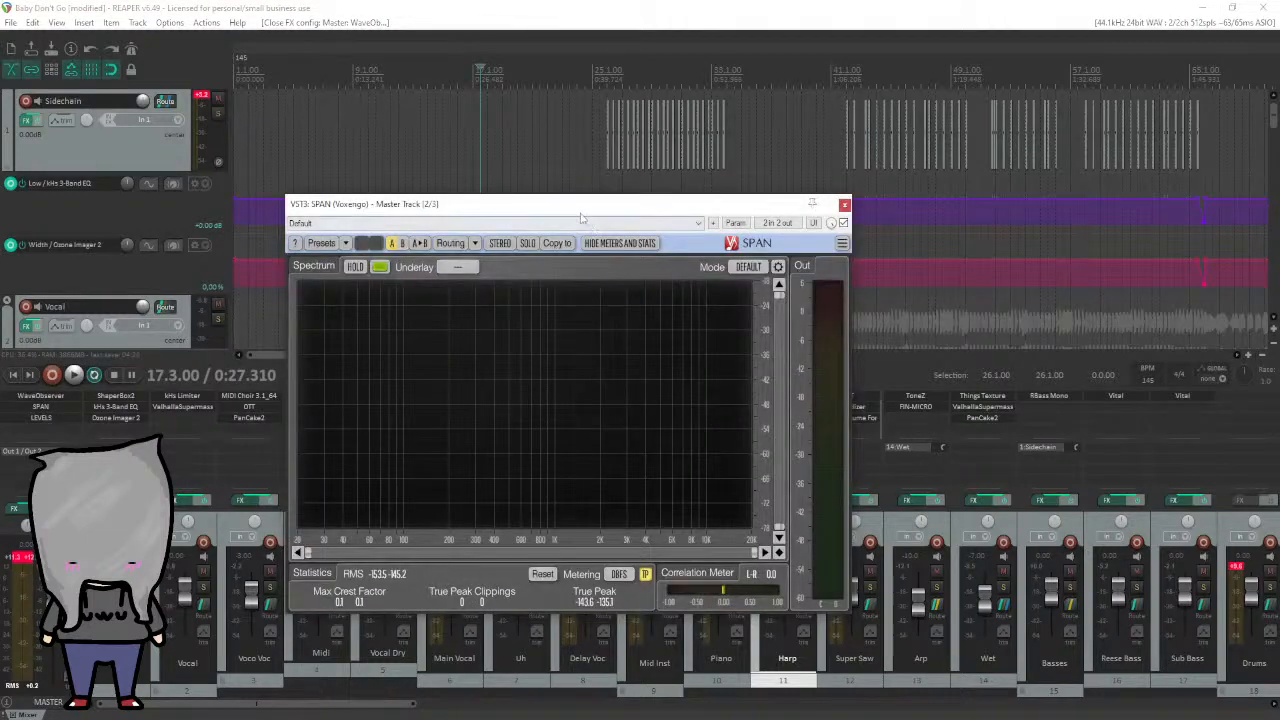
drag(563, 207, 711, 139)
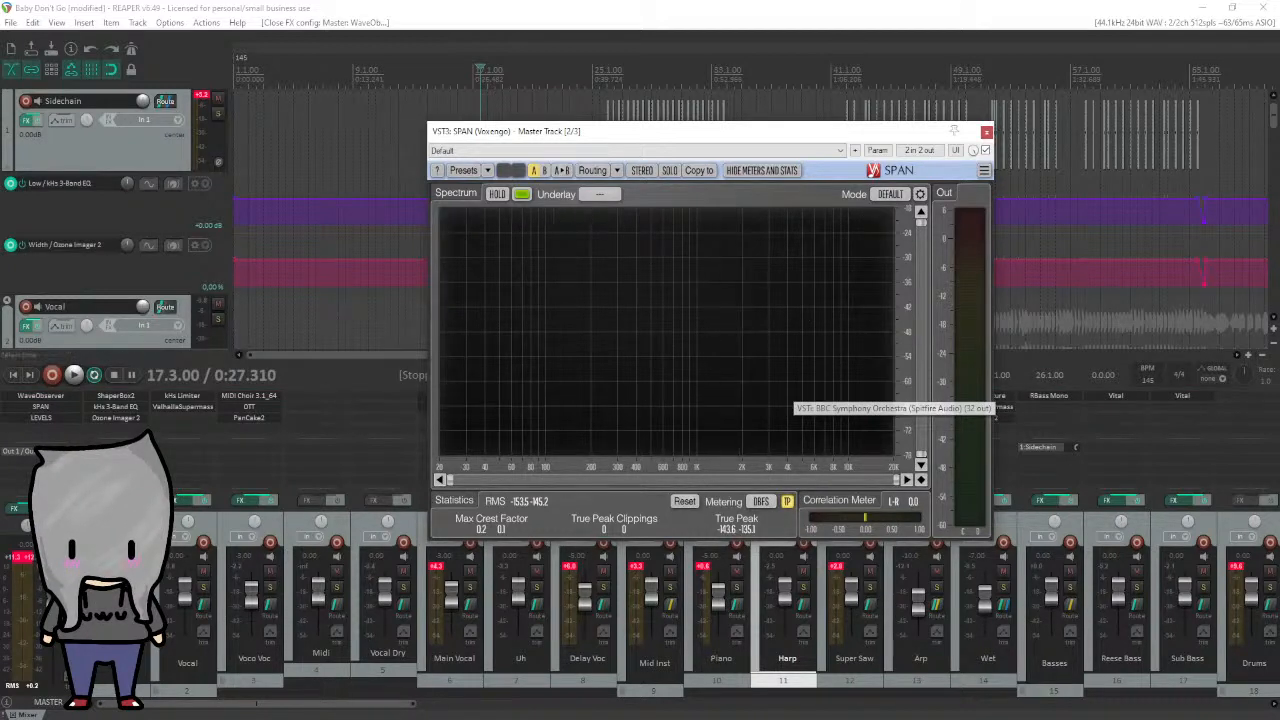
click(986, 132)
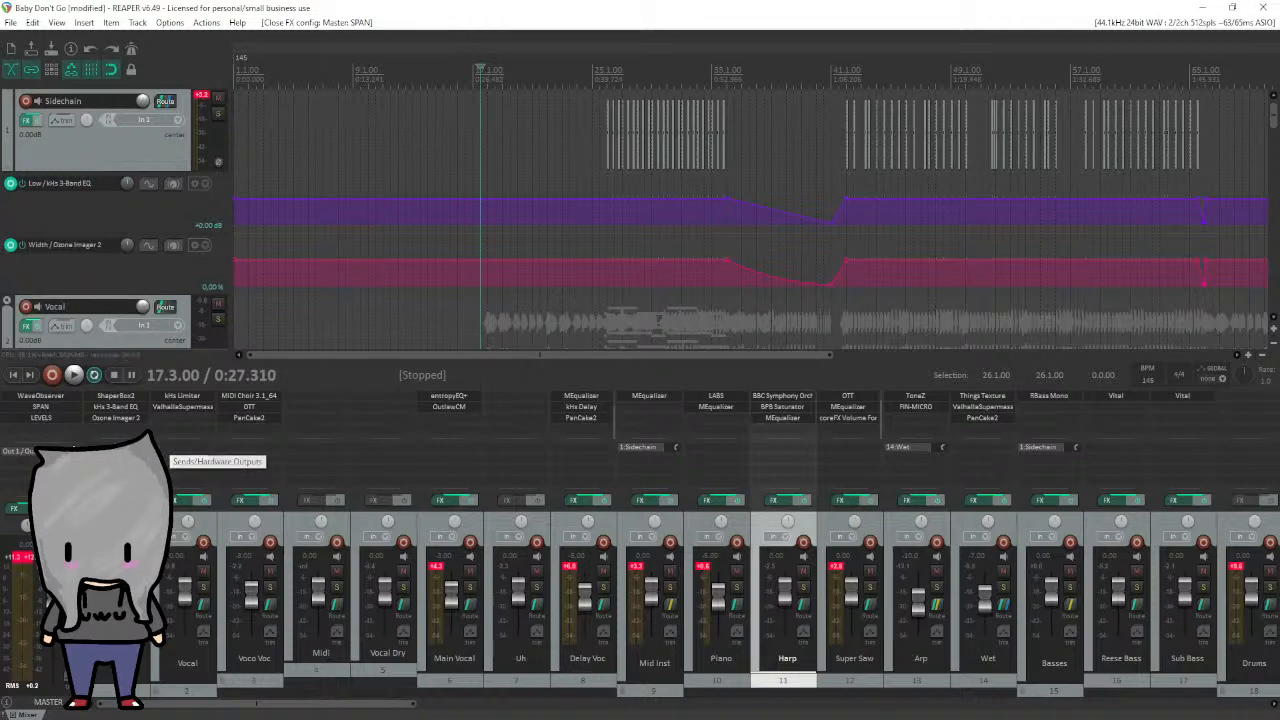
Open the LEVELS plugin on the master track and examine its LUFS display.
click(60, 416)
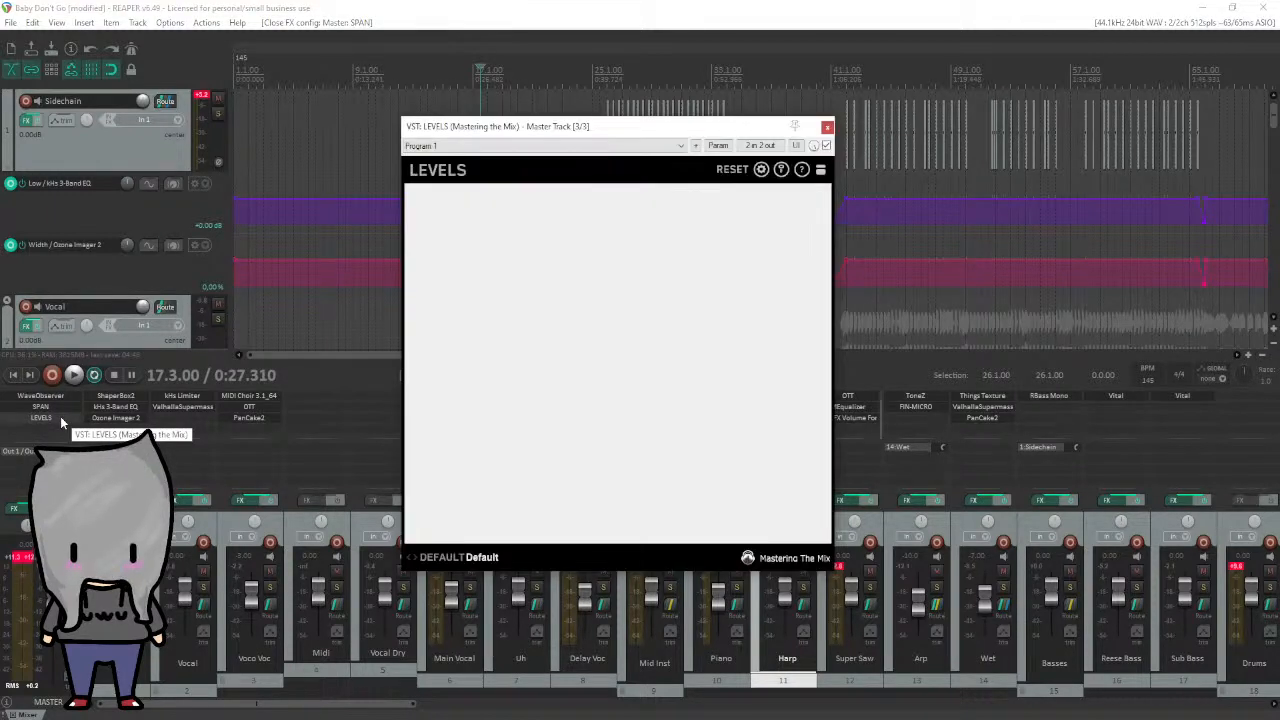
drag(593, 128, 633, 120)
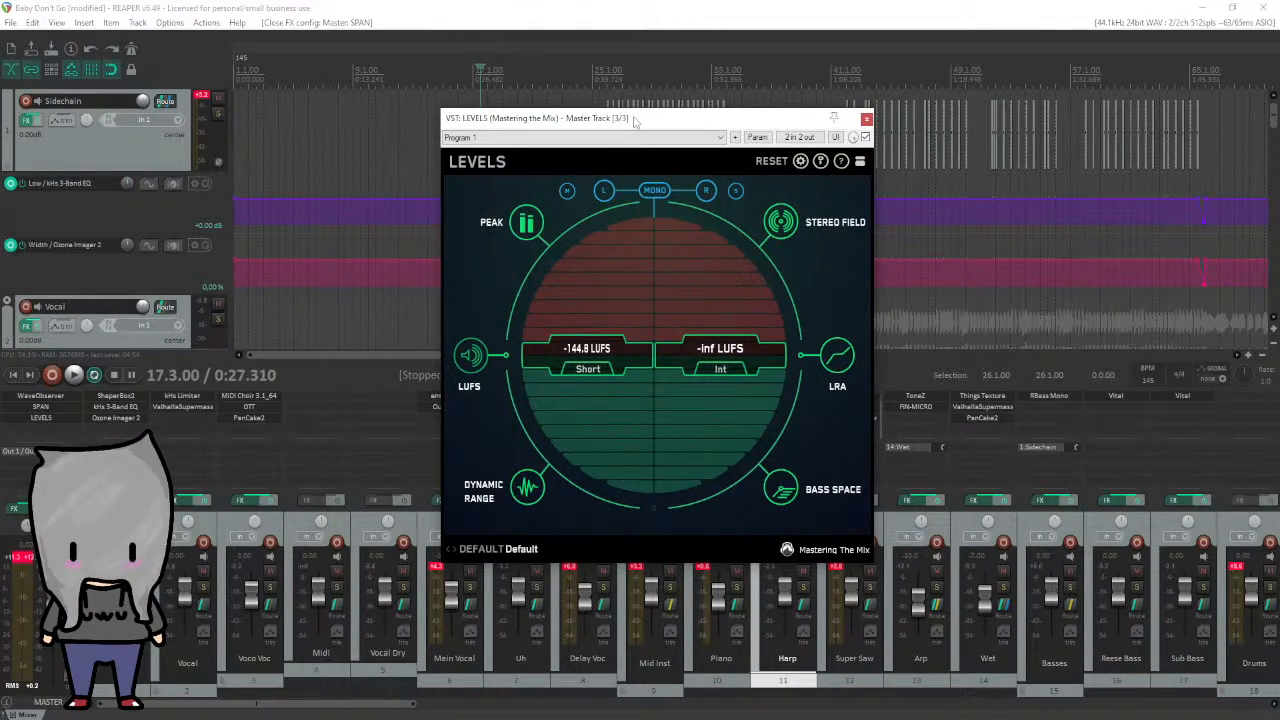
drag(679, 120, 779, 61)
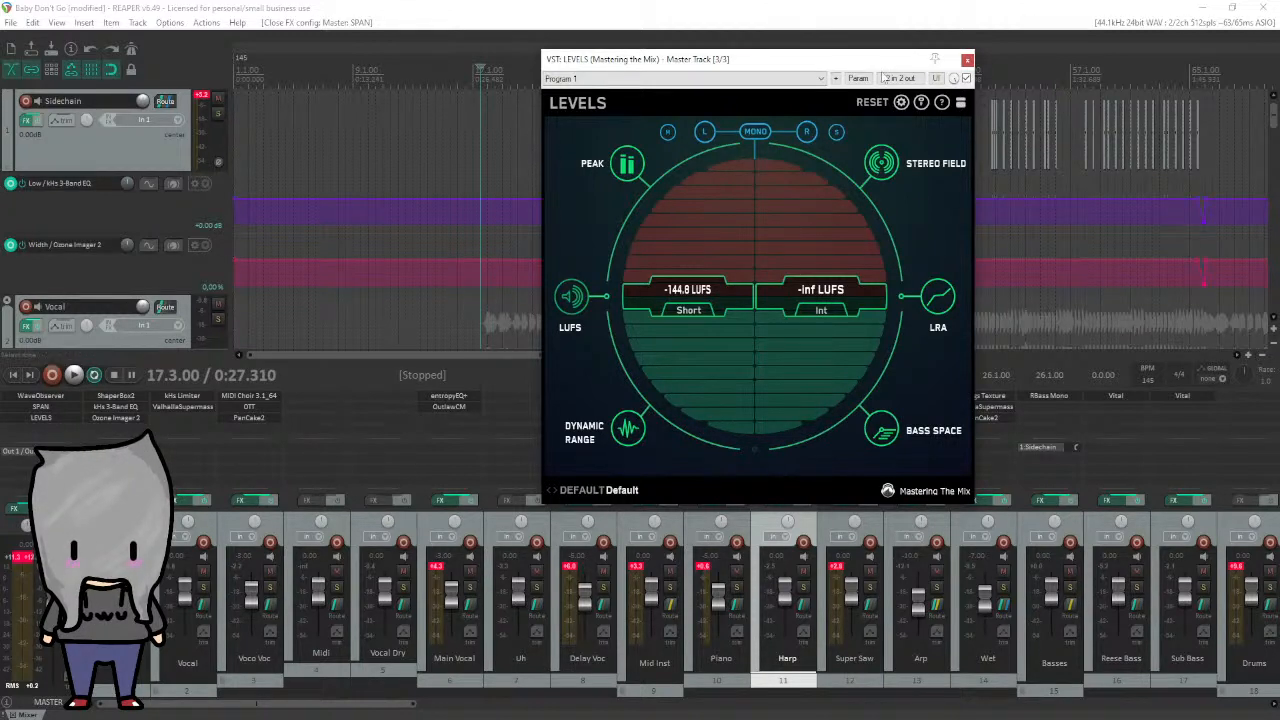
drag(850, 62, 888, 124)
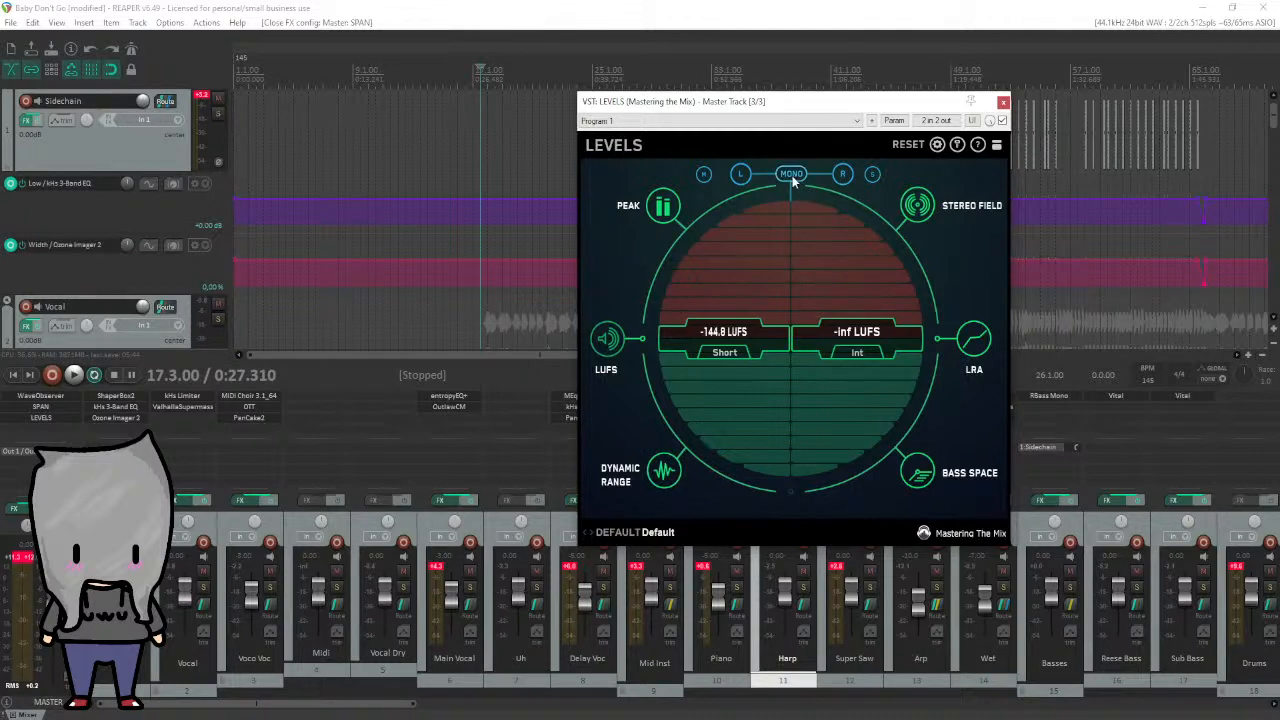
Alternate the LEVELS channel monitoring between left and right several times, and switch it to the mid channel.
click(740, 176)
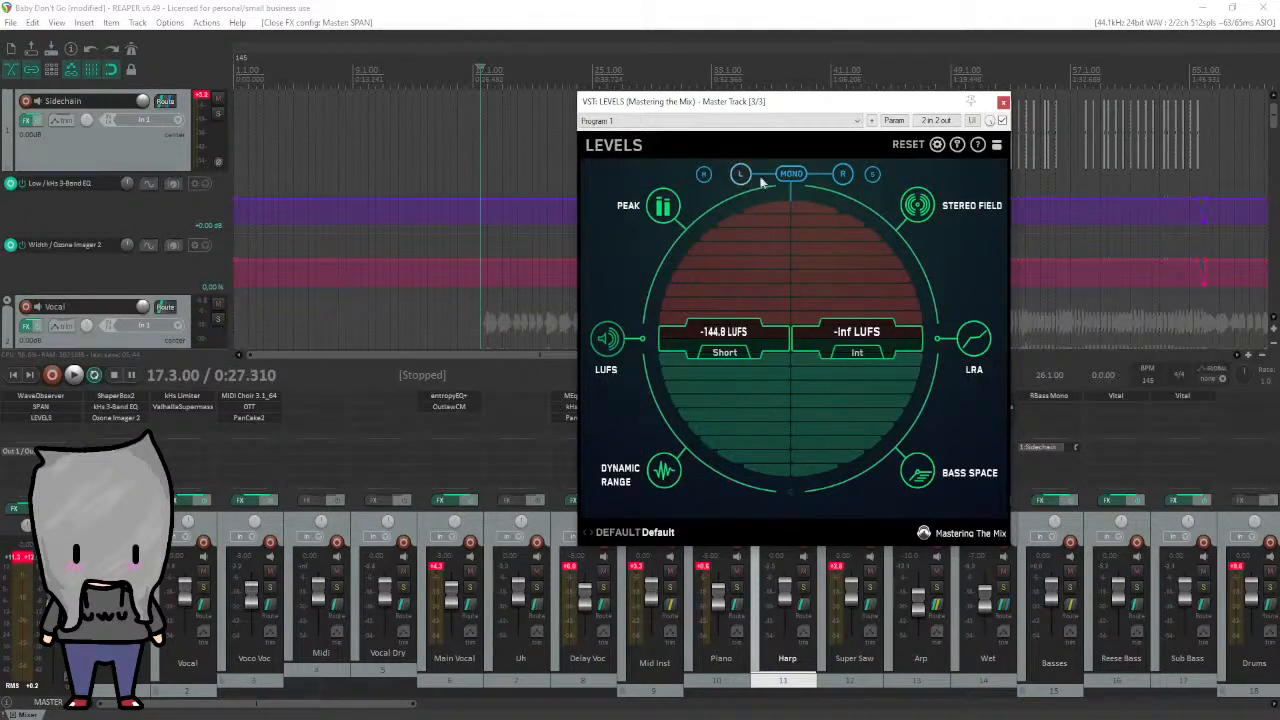
click(843, 178)
click(740, 178)
click(844, 179)
click(743, 178)
click(845, 177)
click(704, 176)
Reposition the LEVELS window, show its Stereo Field meter, and play the song from 25.1.00.
drag(824, 104, 774, 214)
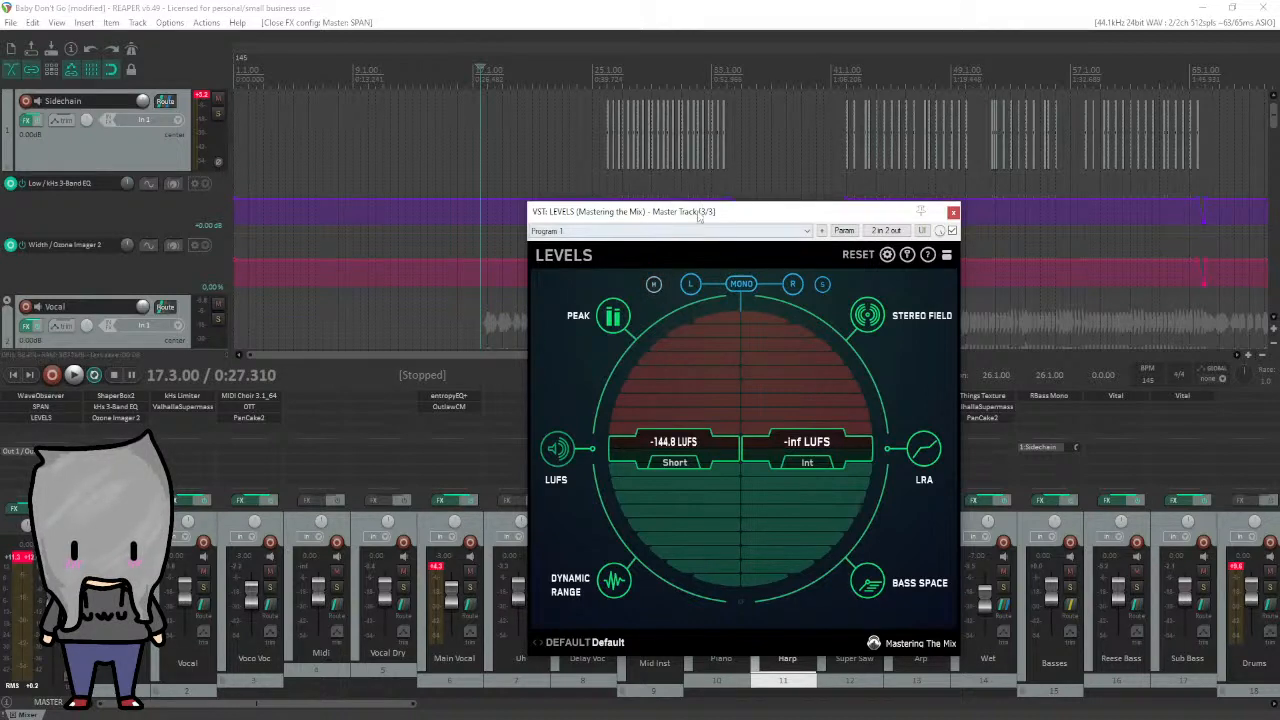
drag(701, 214, 667, 198)
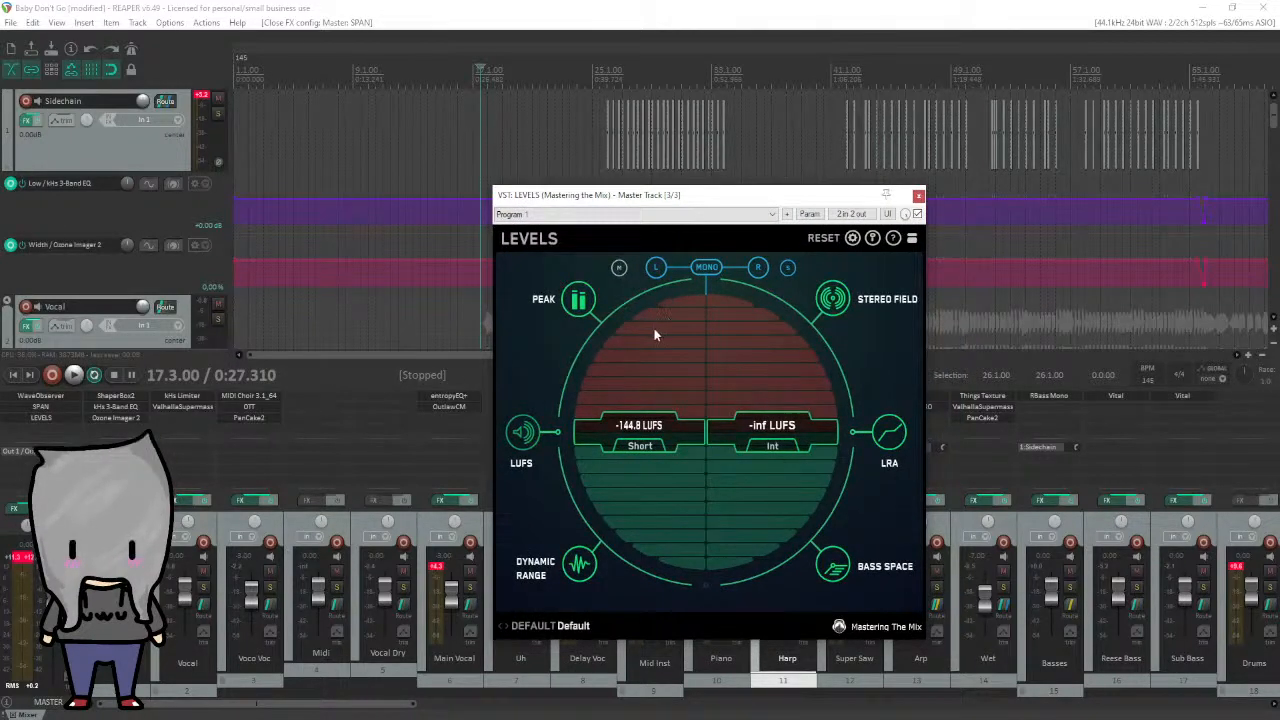
click(834, 298)
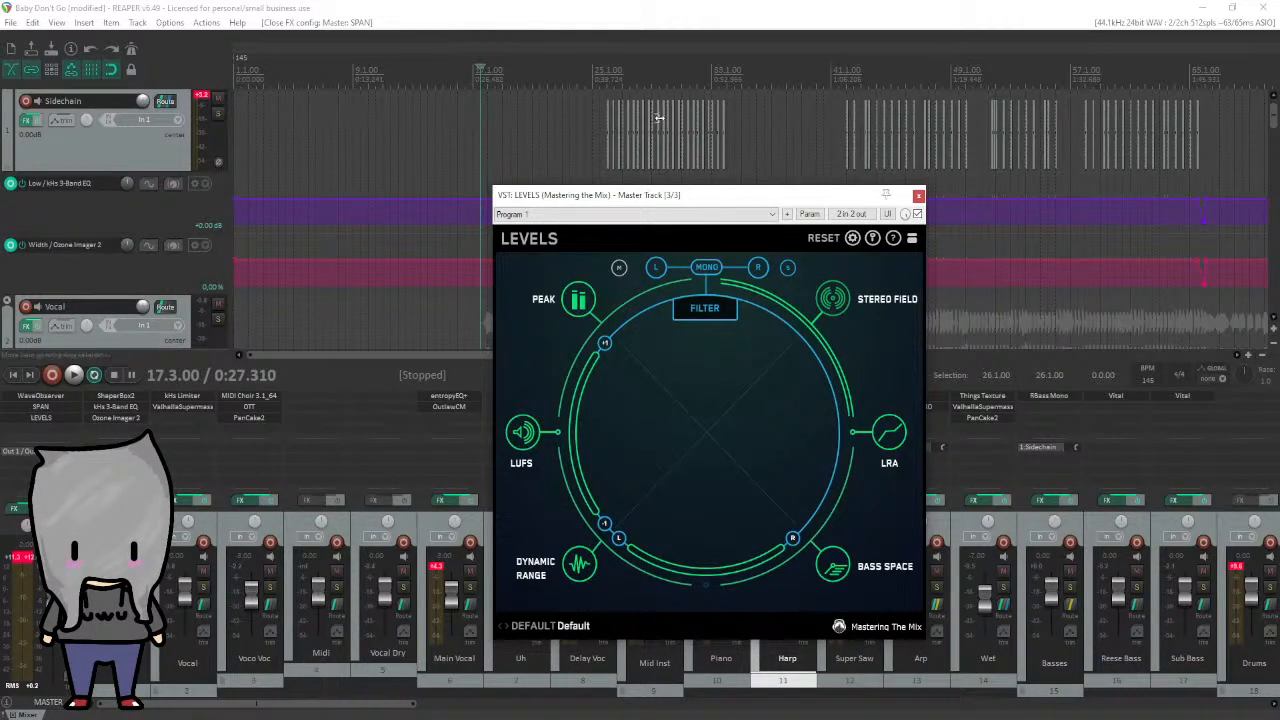
click(593, 72)
key(space)
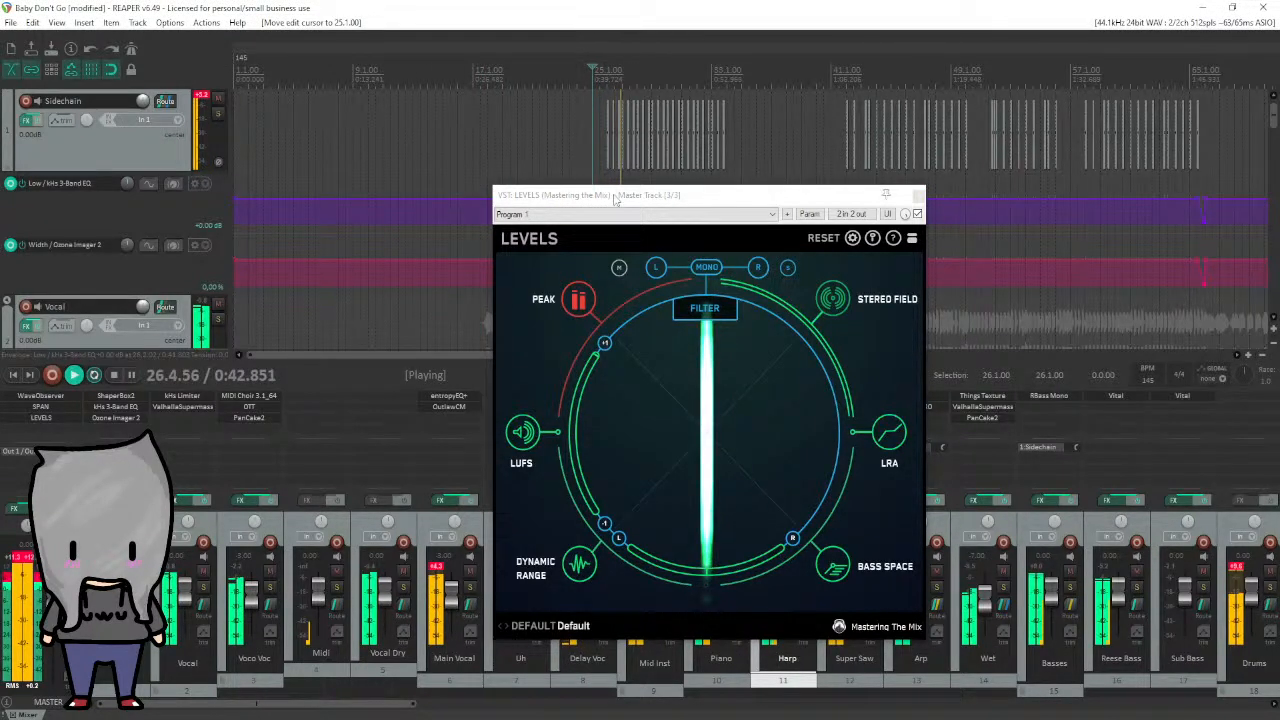
Check the Peak meter in LEVELS, stop playback, and replay from 25.1.00 with the Stereo Field meter shown.
click(578, 299)
key(space)
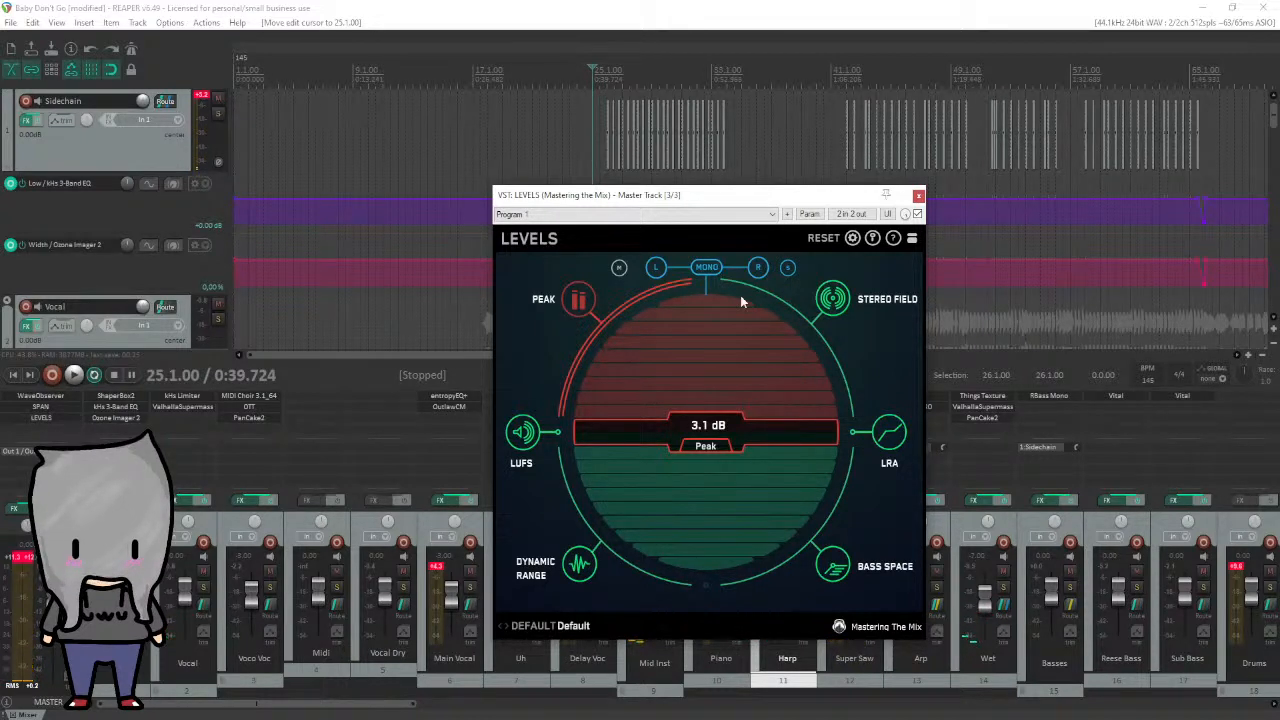
click(832, 298)
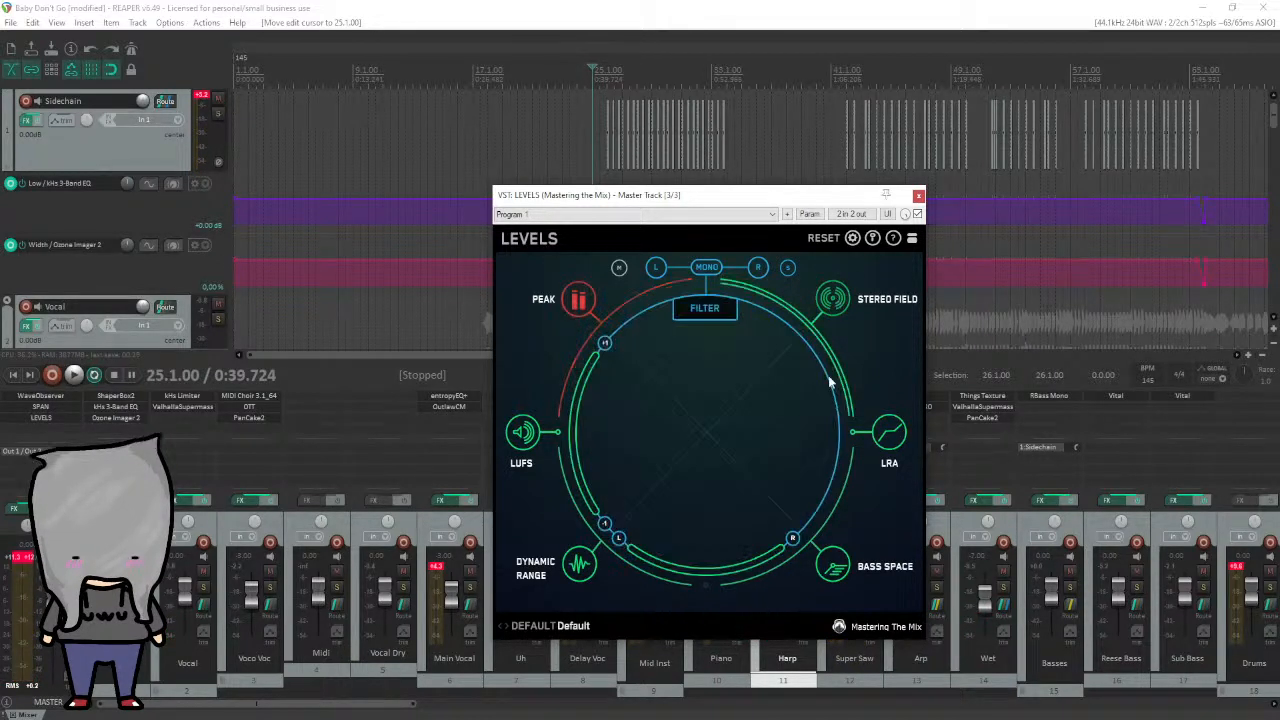
key(space)
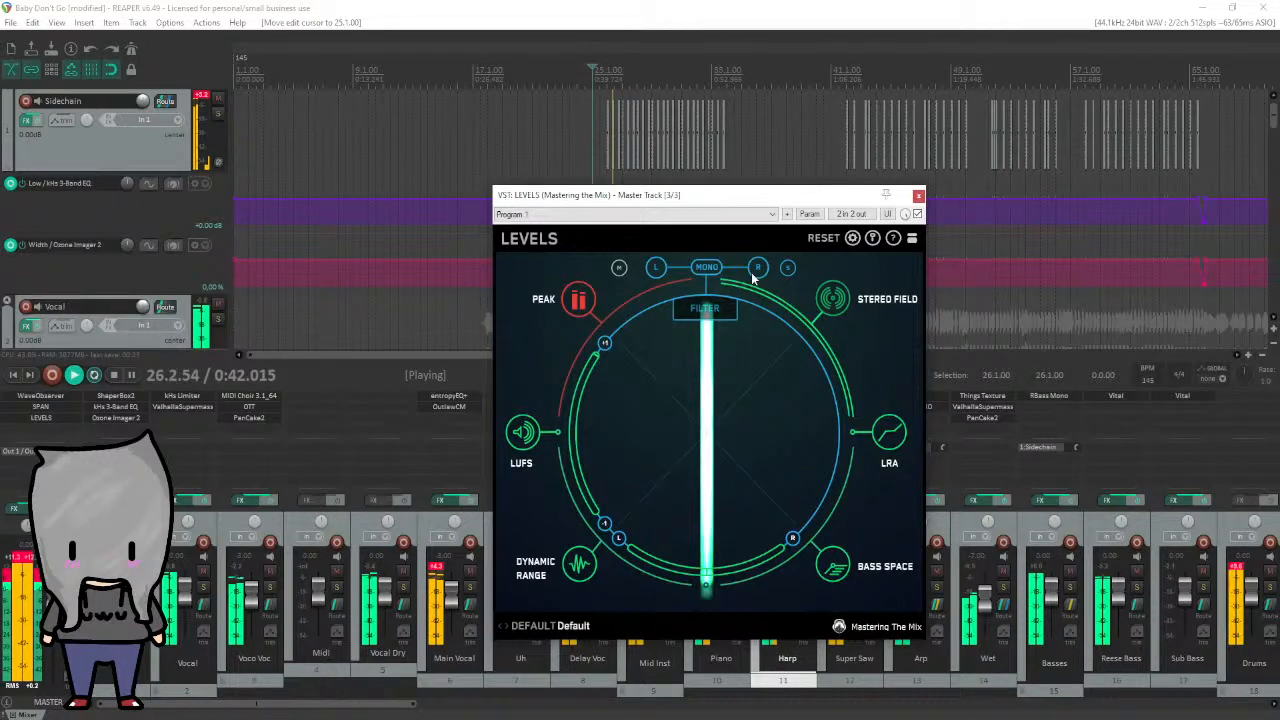
Switch the LEVELS channel monitoring to the side channel and stop playback.
click(788, 268)
key(space)
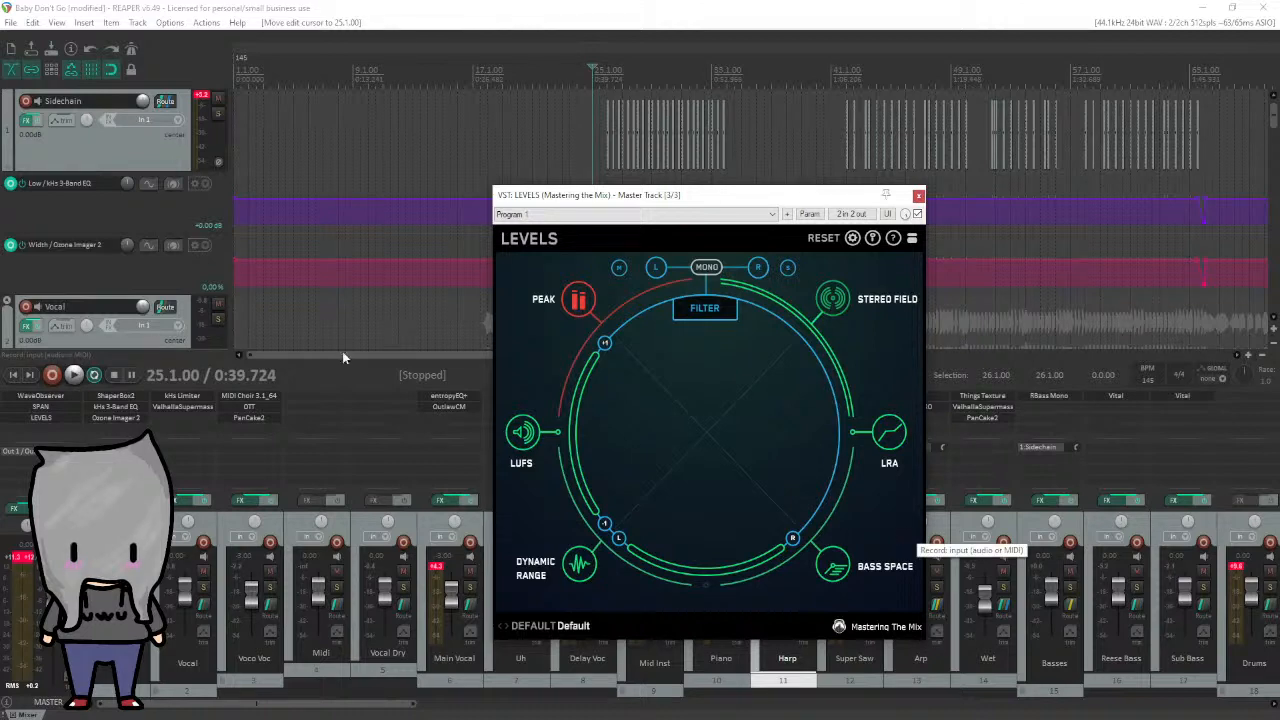
Open Ozone Imager 2 on the Sidechain track, reposition its window to inspect the width control, and close it.
click(114, 419)
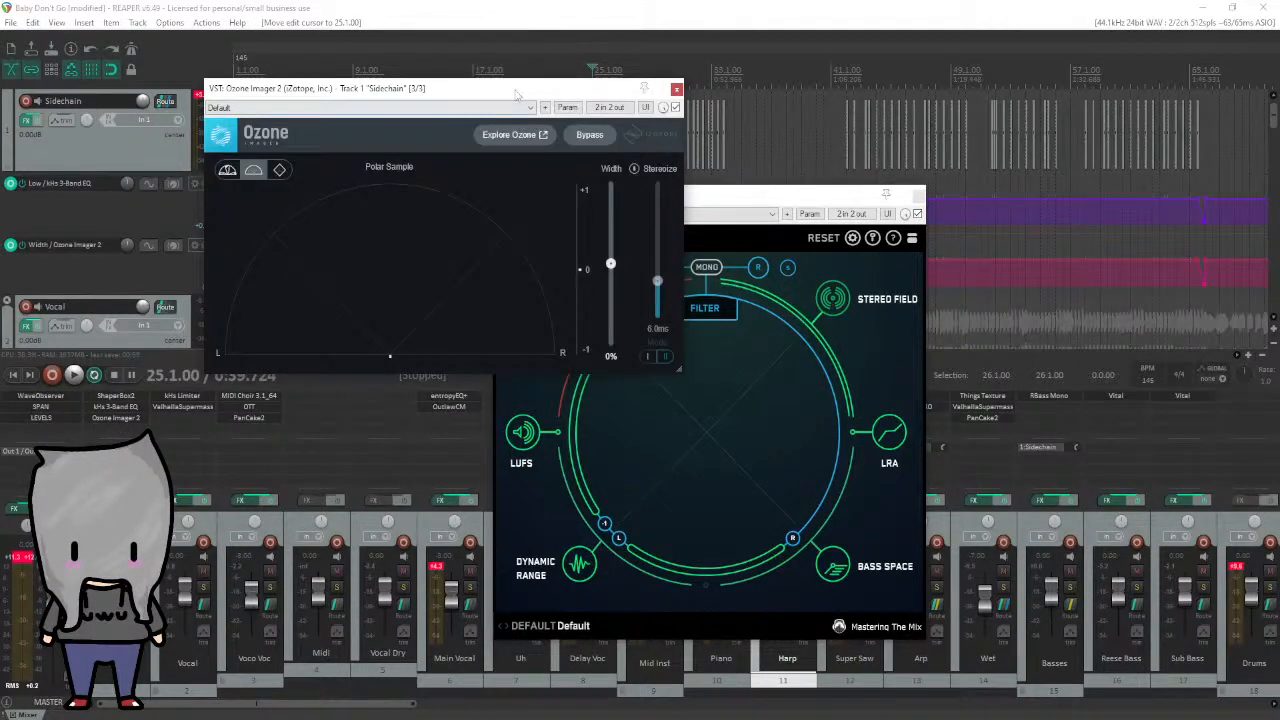
drag(508, 90, 474, 147)
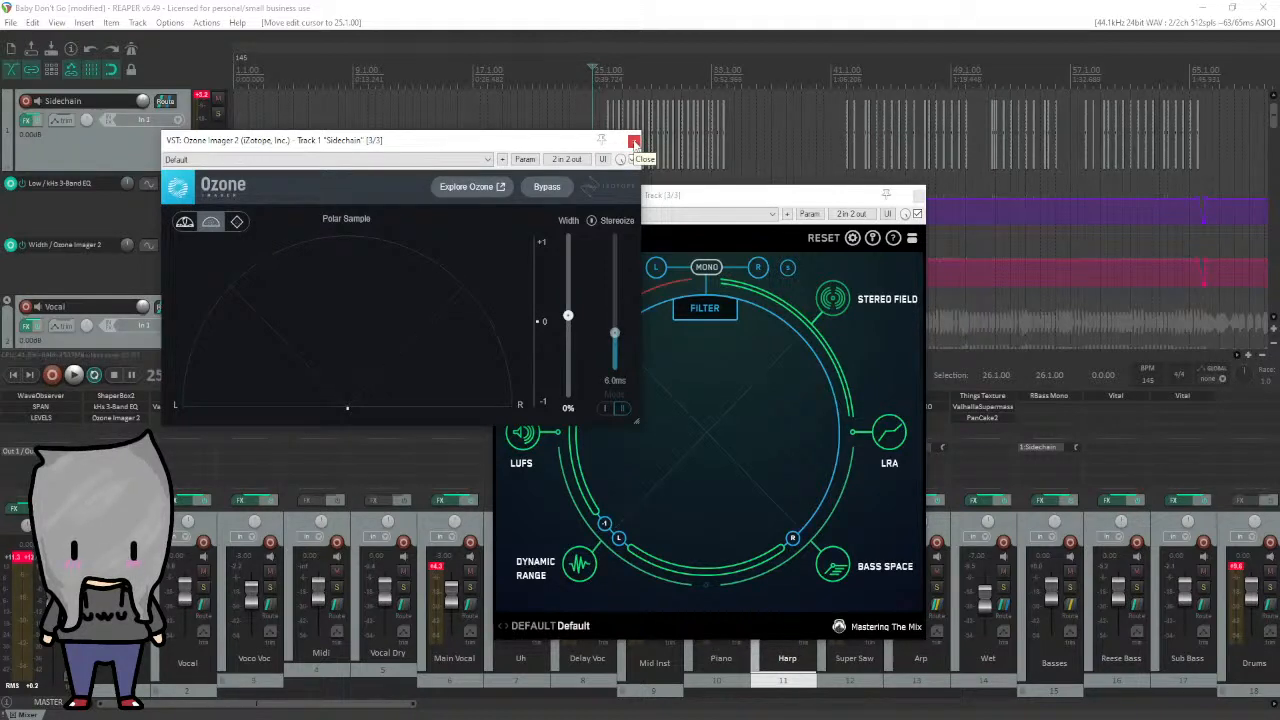
click(633, 141)
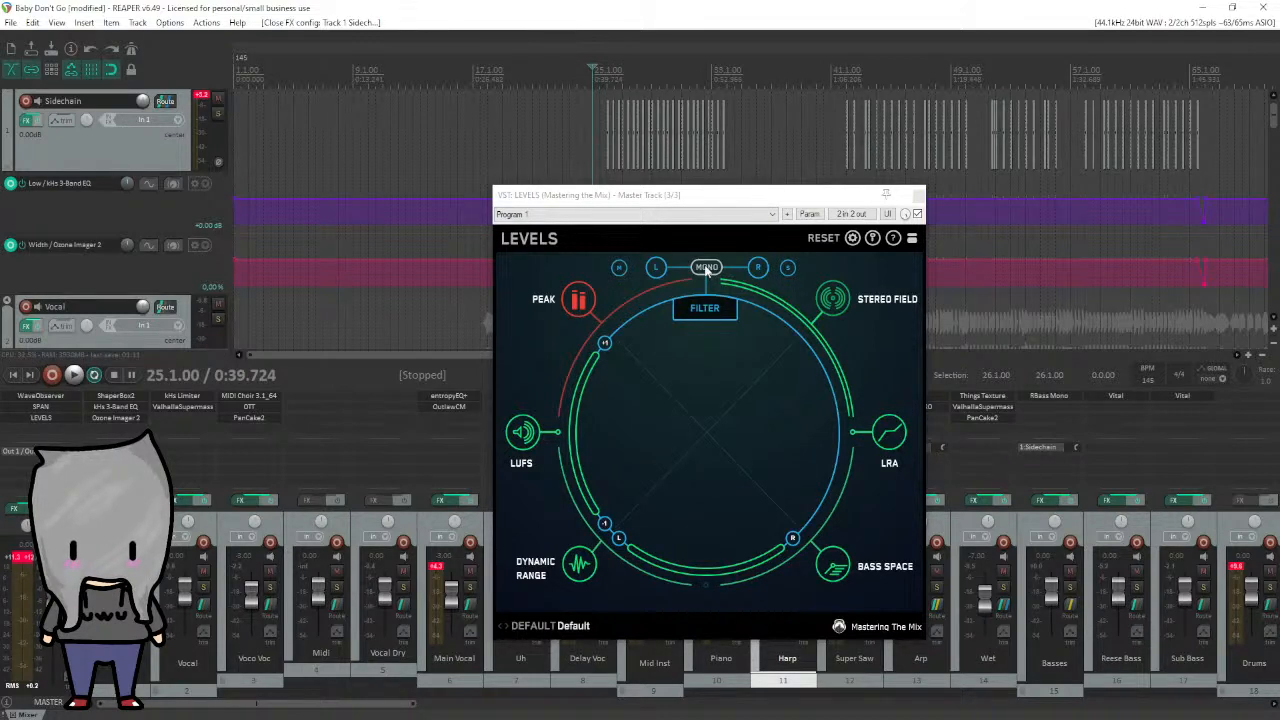
Play from 25.1.00 with the LEVELS filter shown, set its upper limit to 20000 Hz, then hide the filter and stop playback.
click(712, 310)
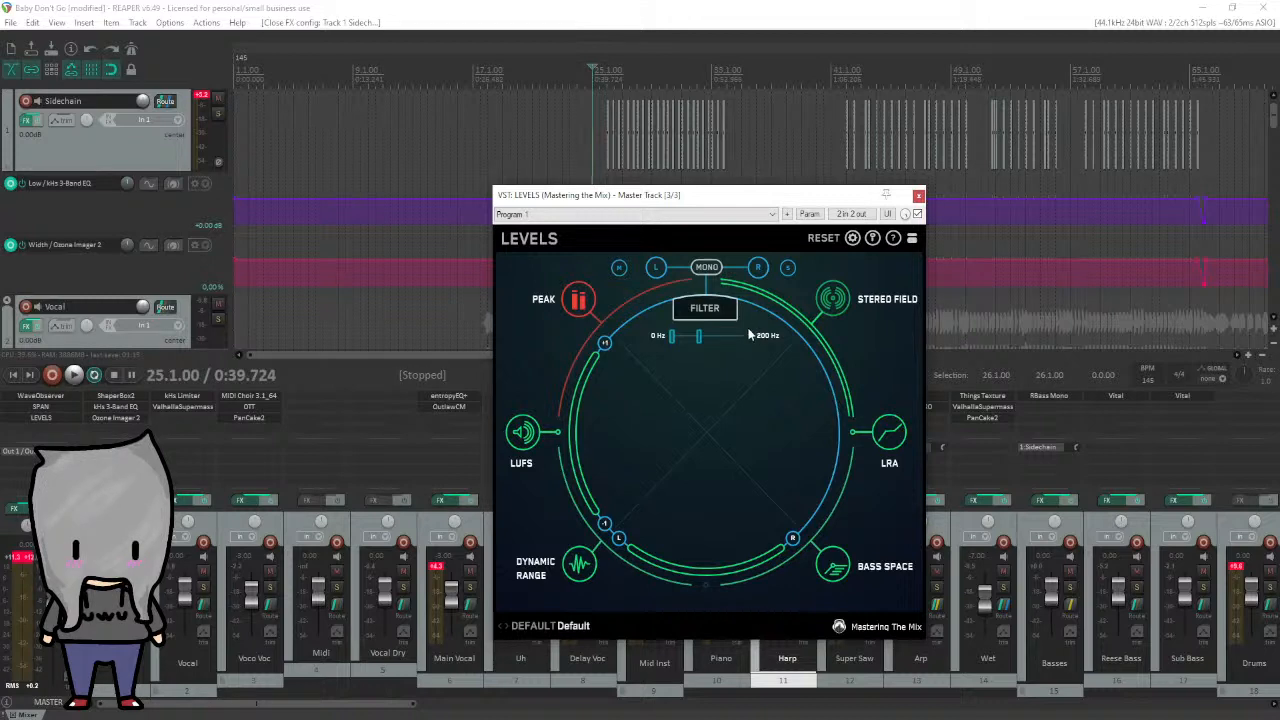
key(space)
key(space)
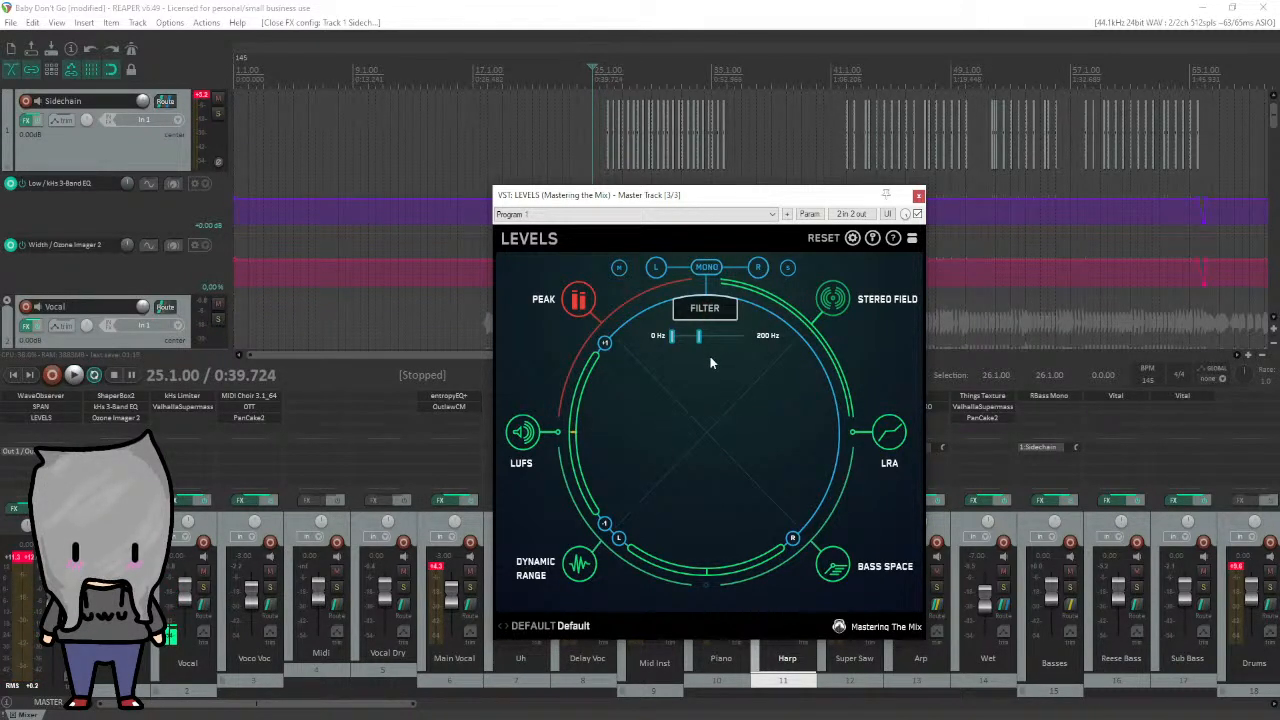
key(space)
mouse_move(698, 335)
mouse_down()
mouse_move(748, 343)
mouse_move(688, 336)
mouse_up()
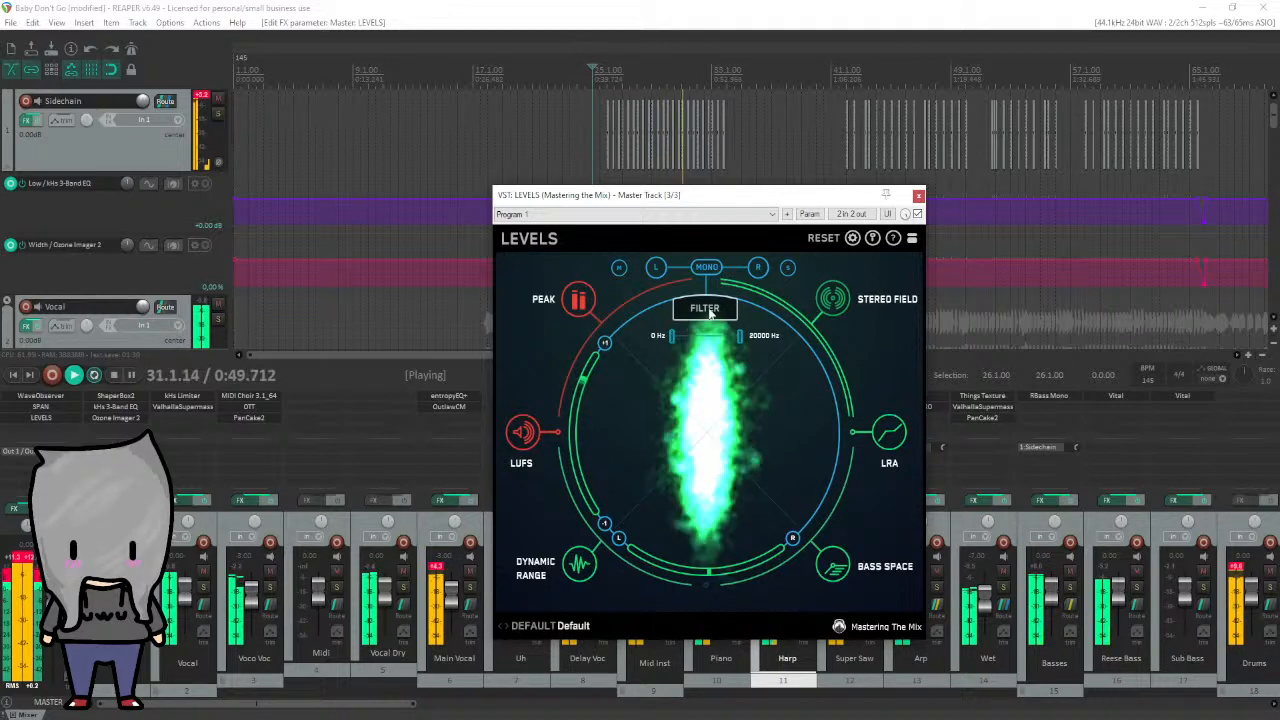
click(710, 313)
key(space)
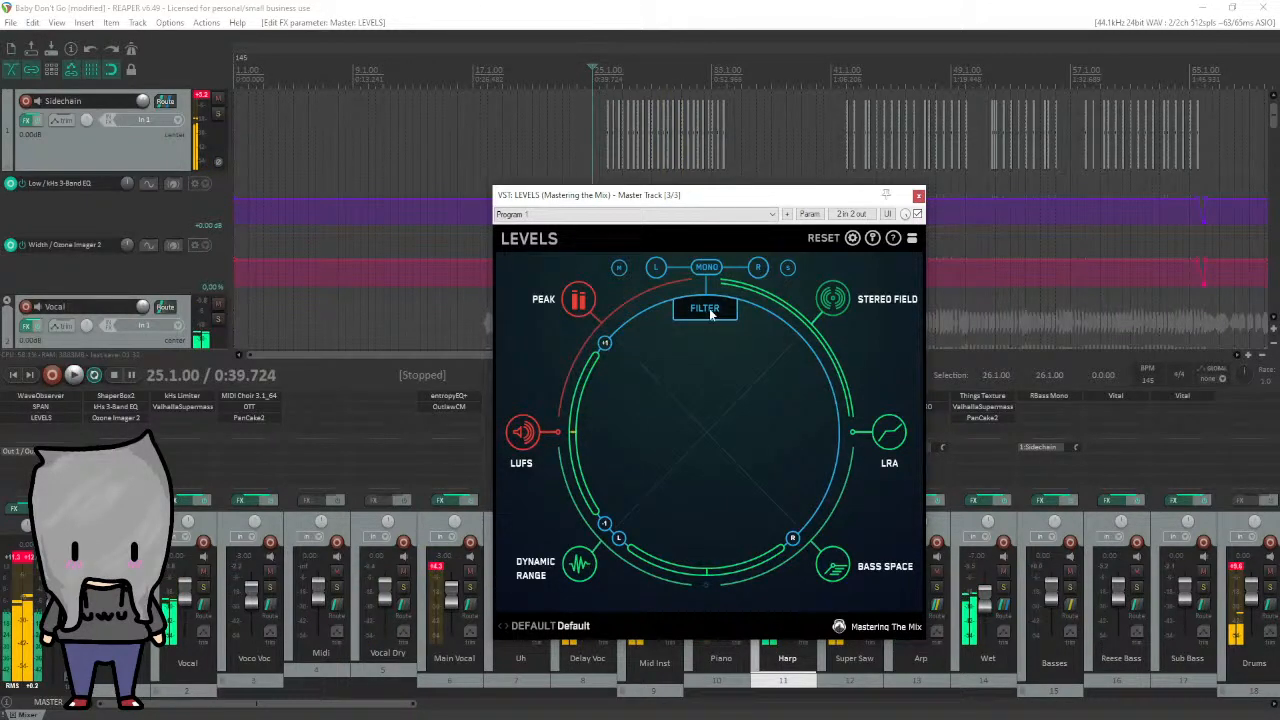
Reset the LEVELS meters and close the plugin window.
click(824, 239)
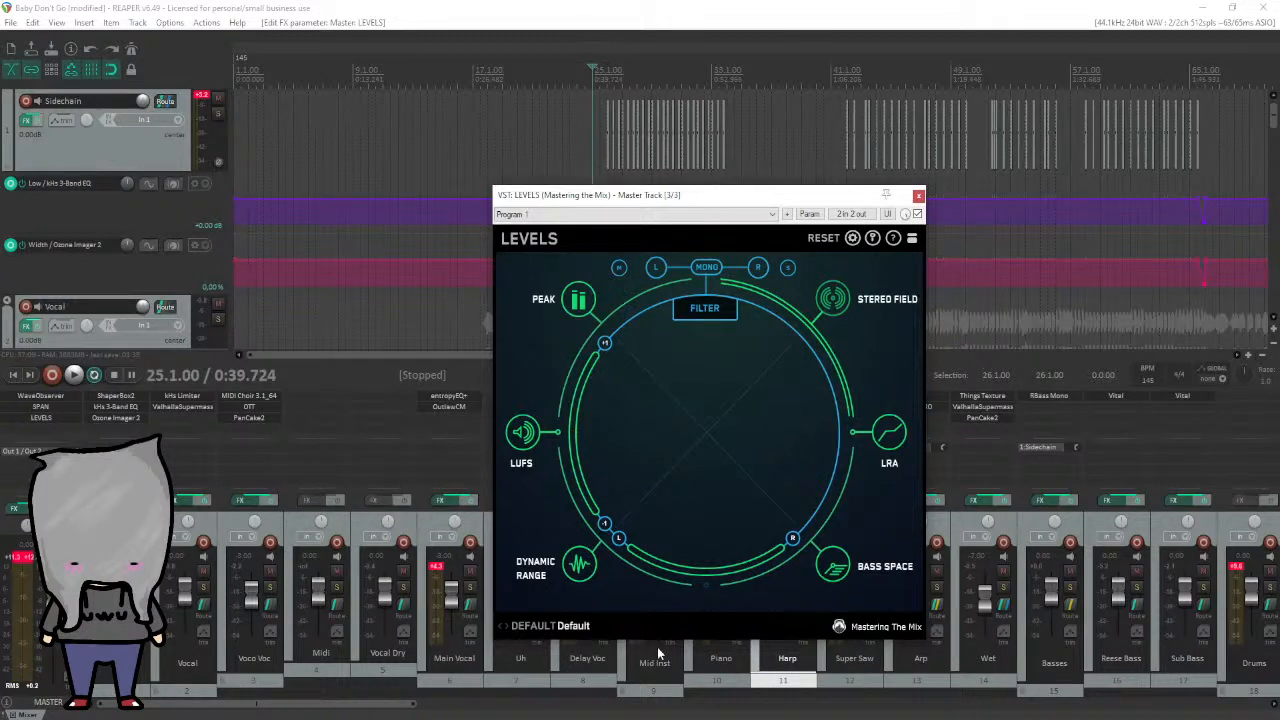
click(918, 194)
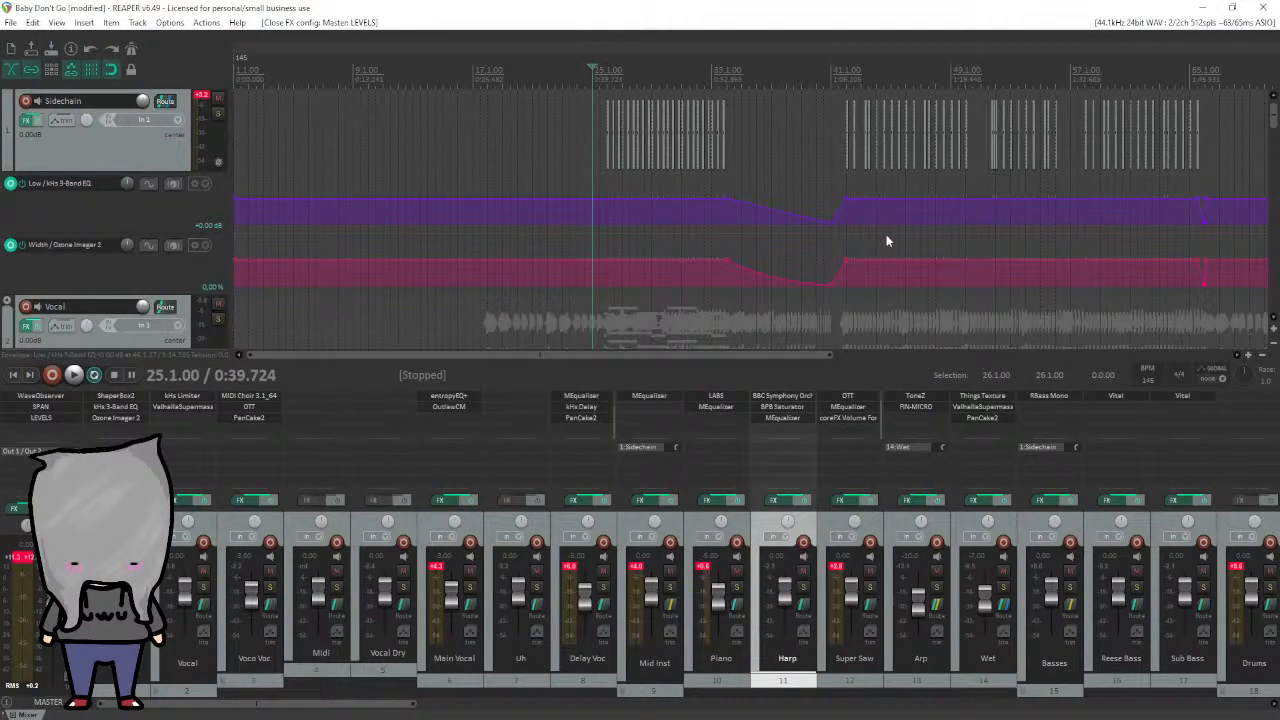
Open ShaperBox2 on the Sidechain track to view its volume curve, and close it.
click(125, 396)
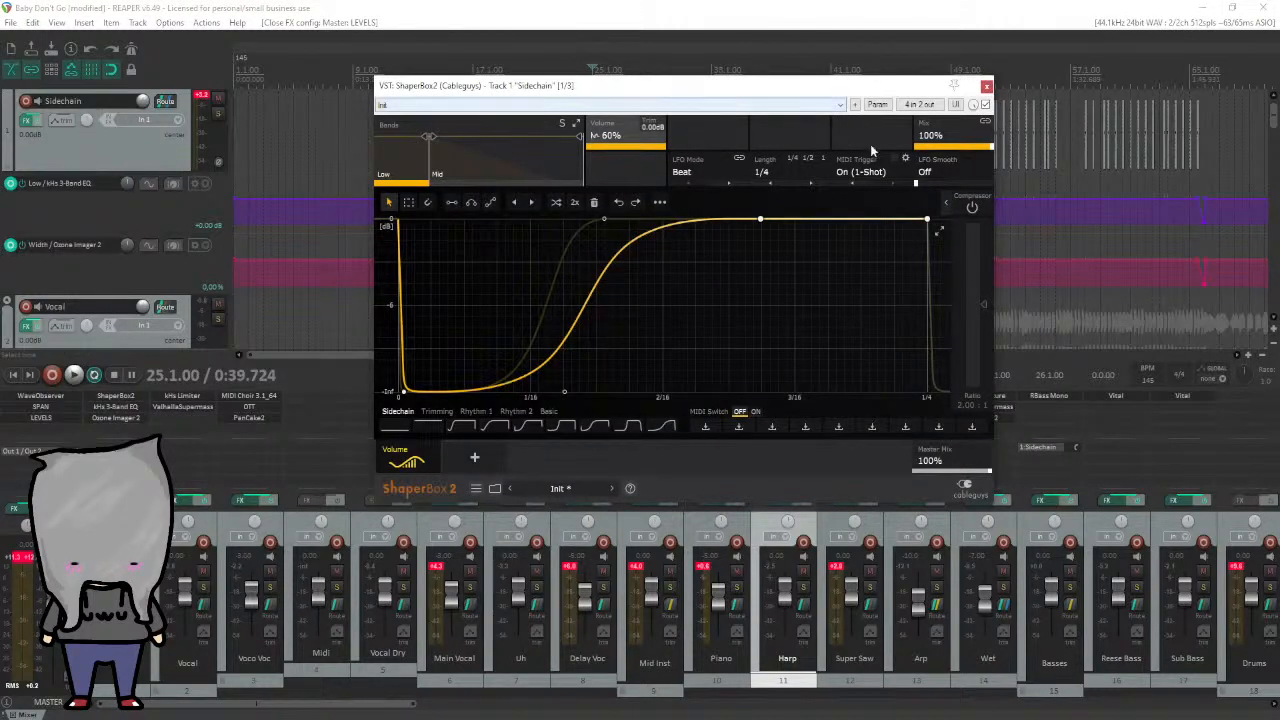
click(986, 86)
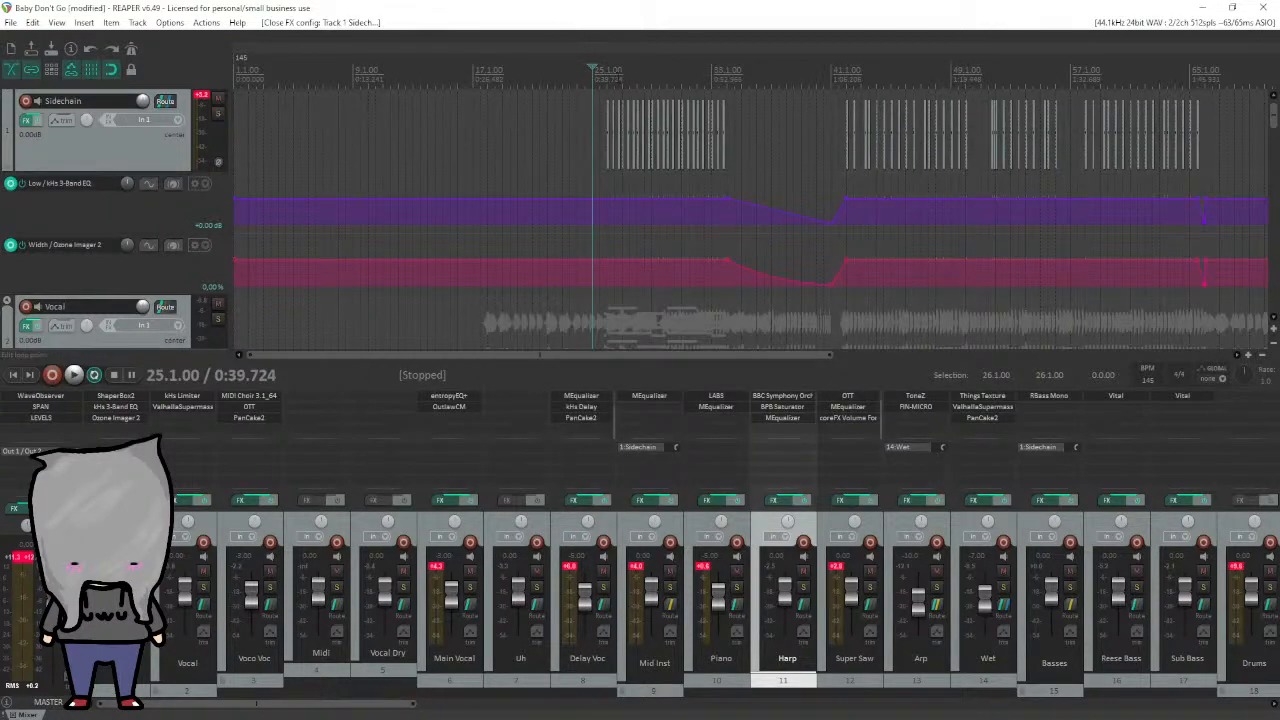
Place the edit cursor at 33.4.00 and show the kHs 3-Band EQ in the Sidechain track's FX chain.
scroll(838, 110, up, 4)
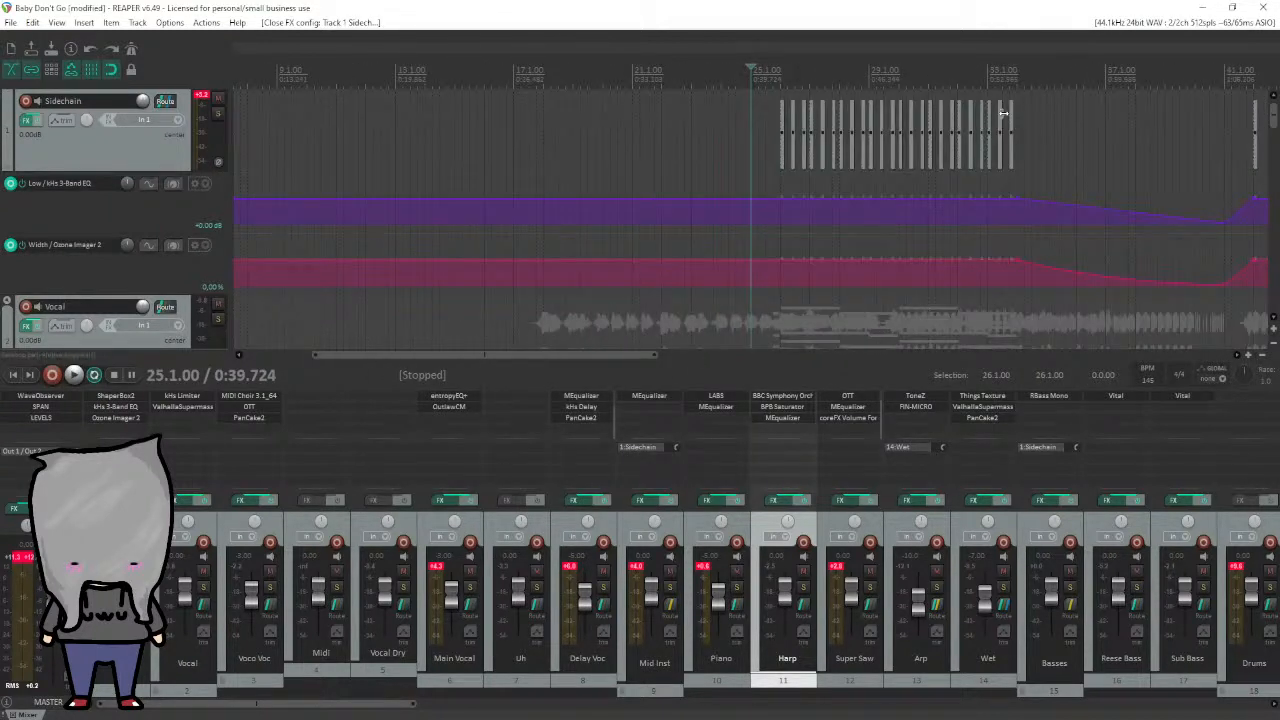
click(1010, 232)
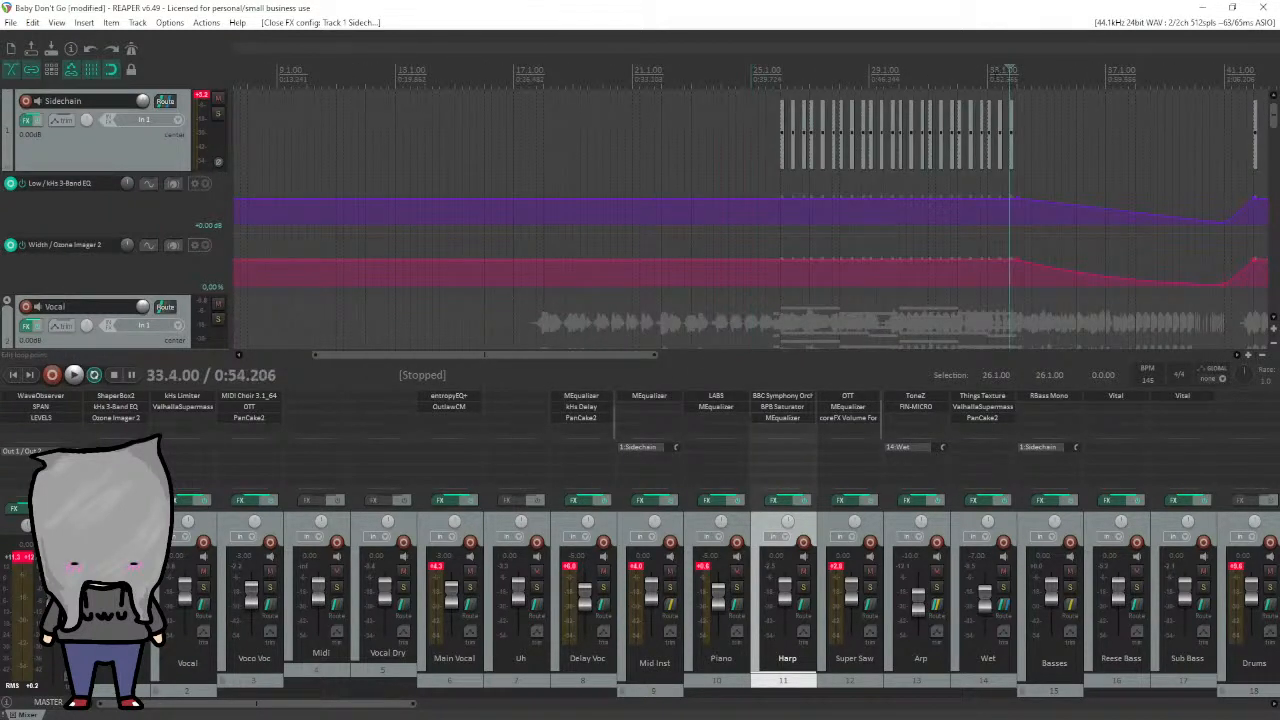
click(27, 121)
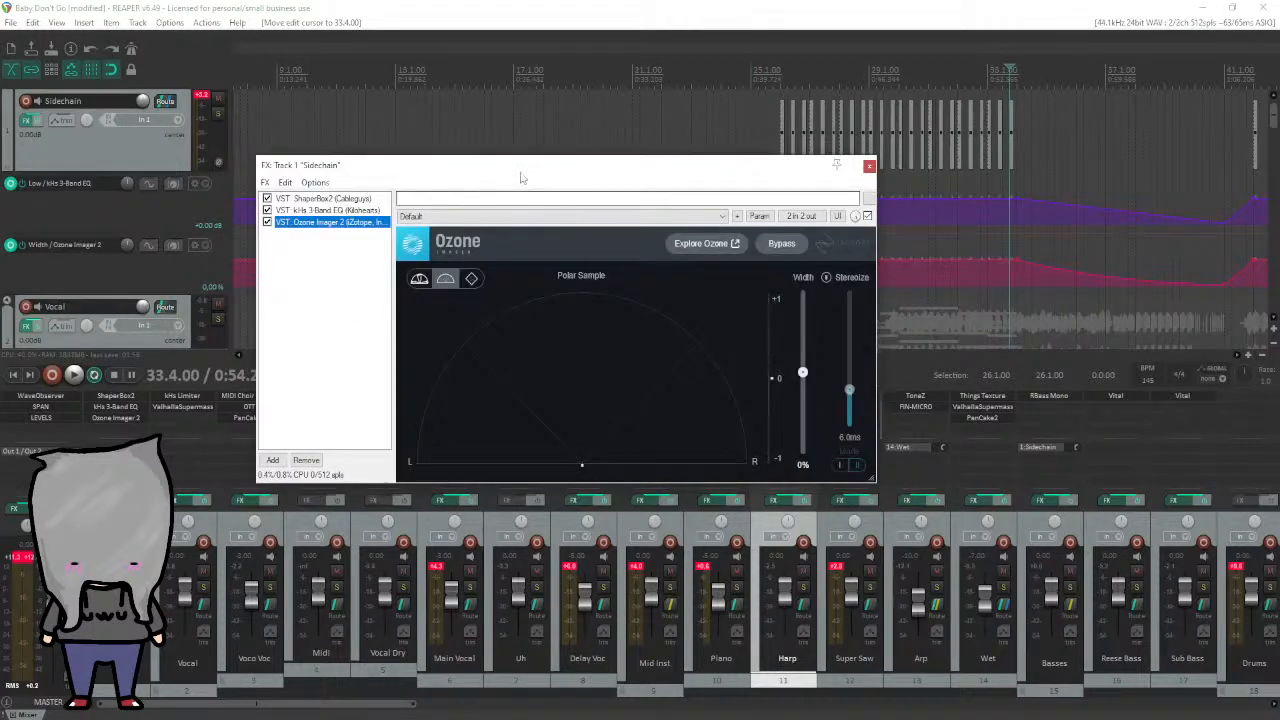
drag(520, 177, 576, 169)
click(392, 202)
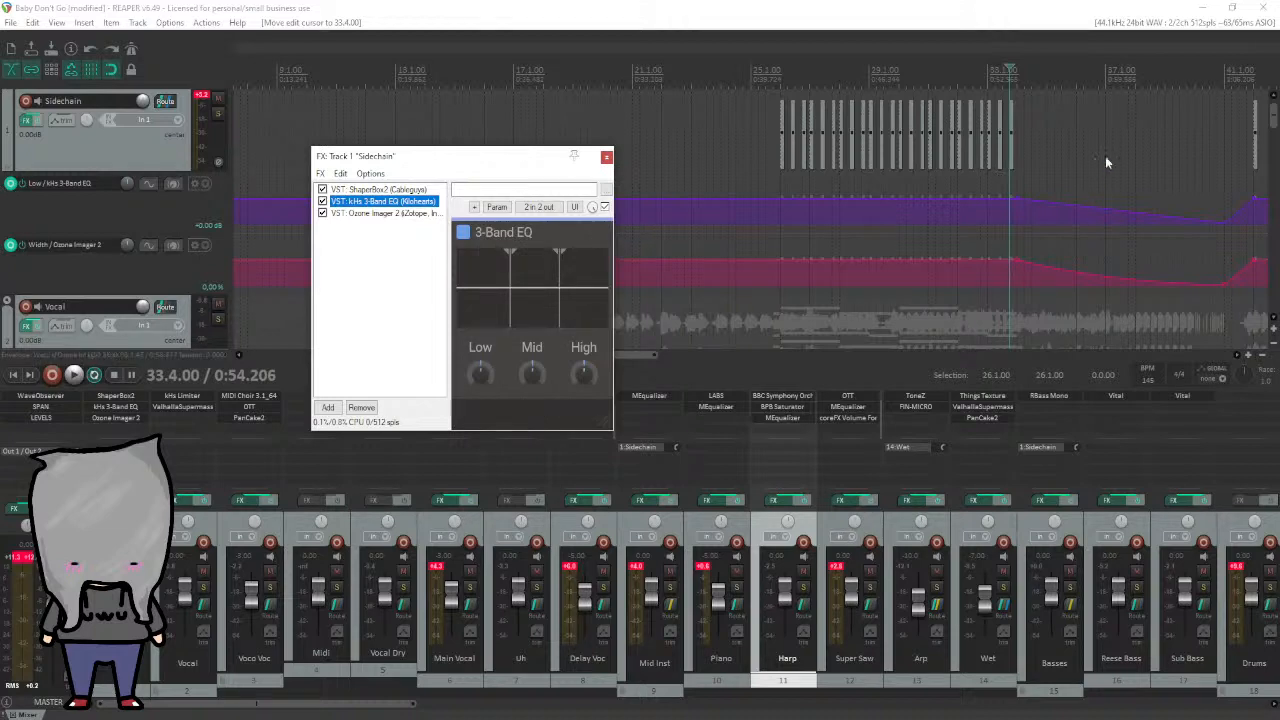
Play from 33.4.00 and from 39.1.00 to watch the 3-Band EQ's Low automation, then stop playback.
scroll(1106, 162, down, 2)
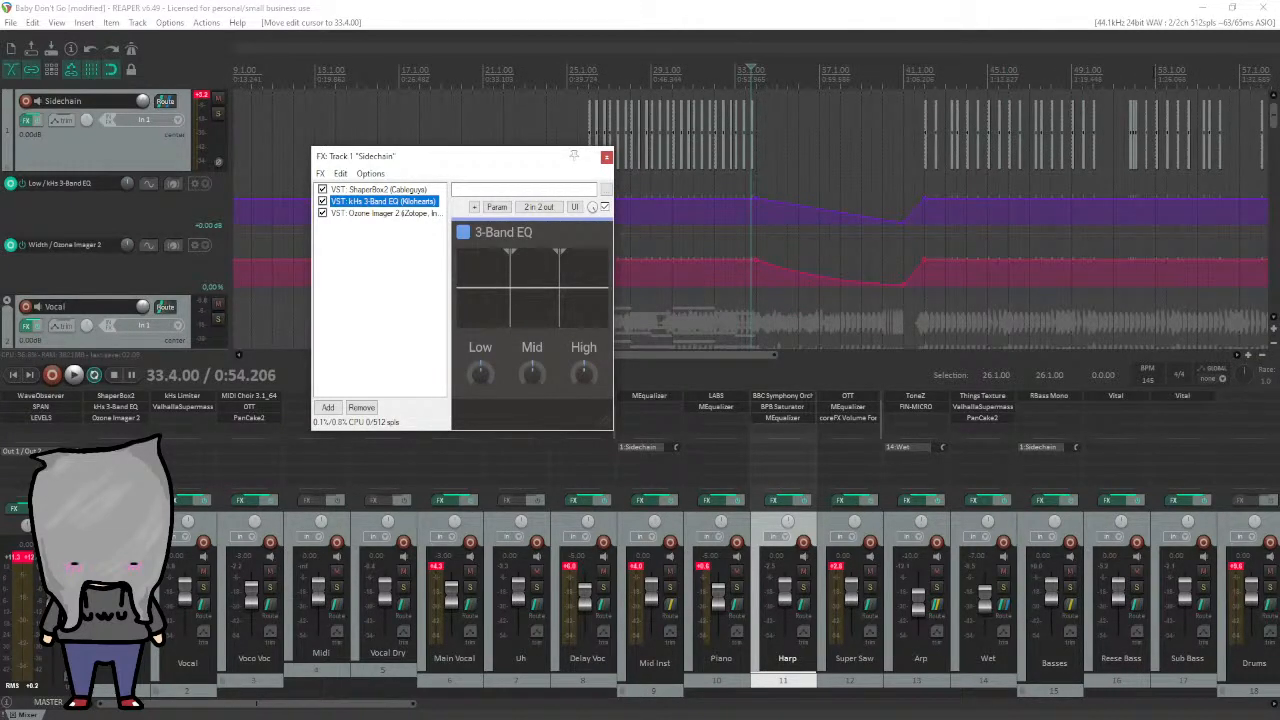
key(space)
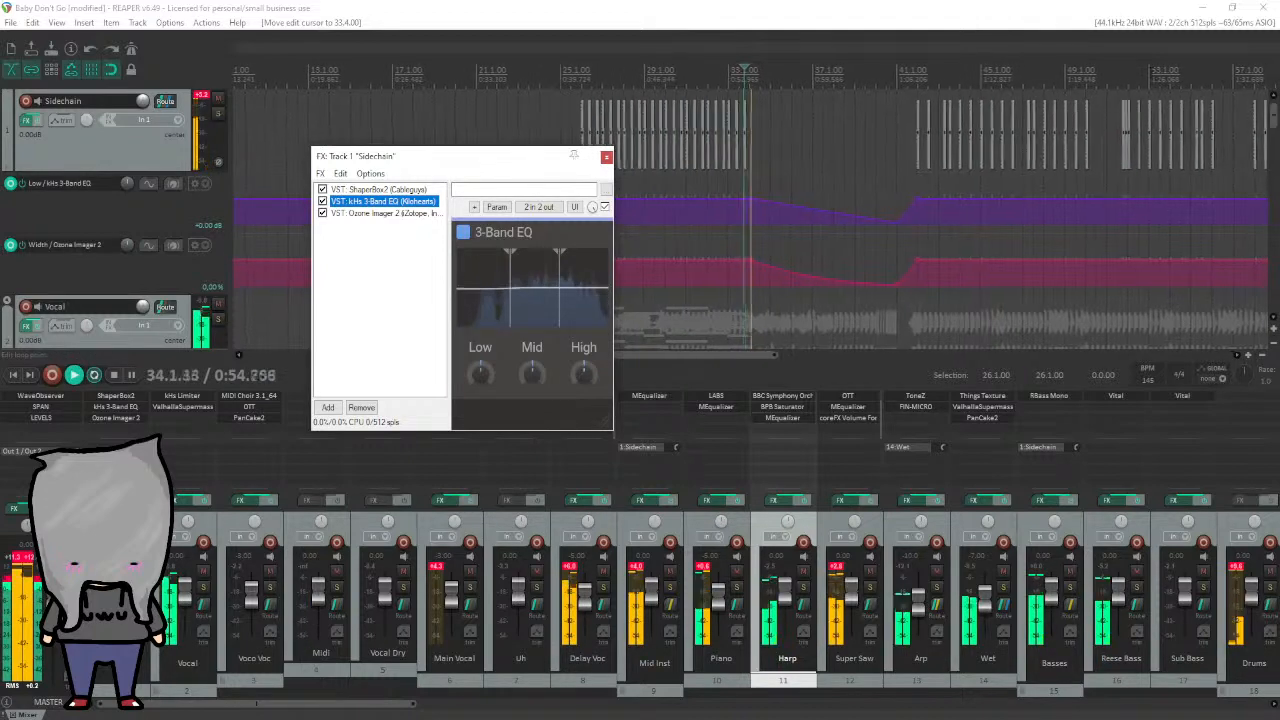
click(838, 74)
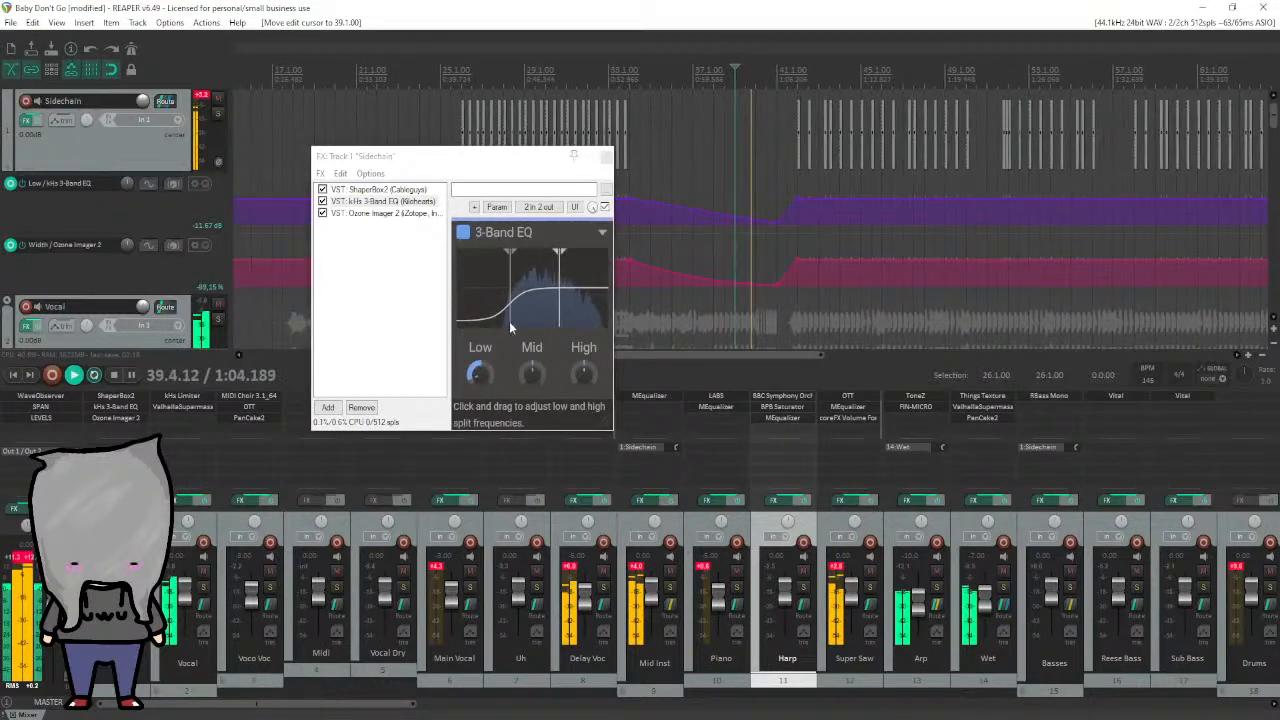
key(space)
Show Ozone Imager 2 in the Sidechain FX chain and move the window clear of the automation envelopes.
click(376, 215)
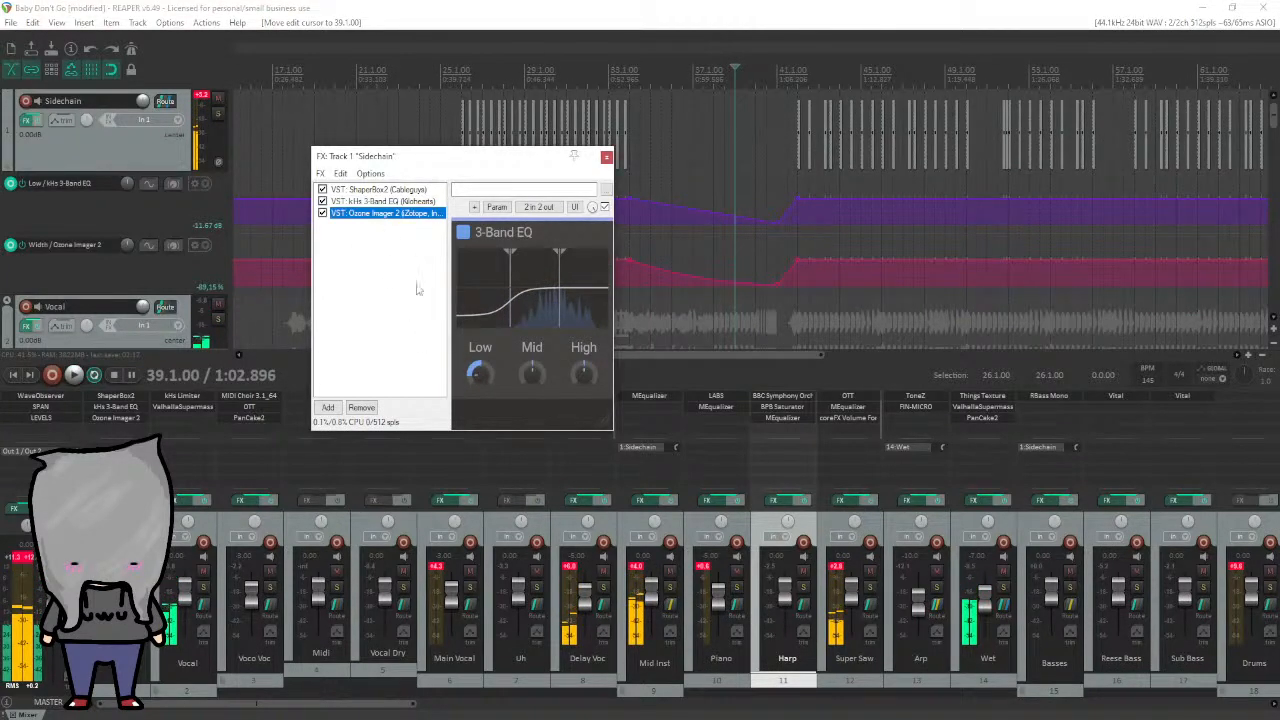
drag(680, 168, 506, 195)
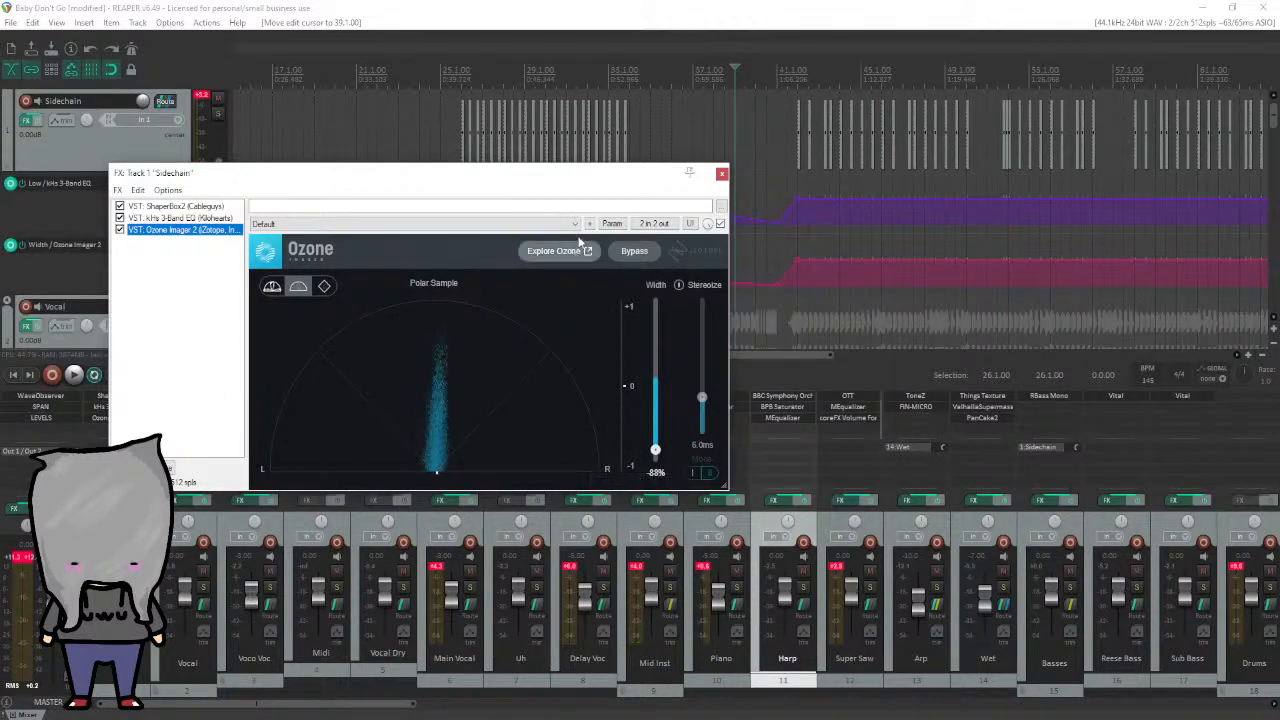
drag(606, 180, 518, 94)
scroll(692, 62, down, 3)
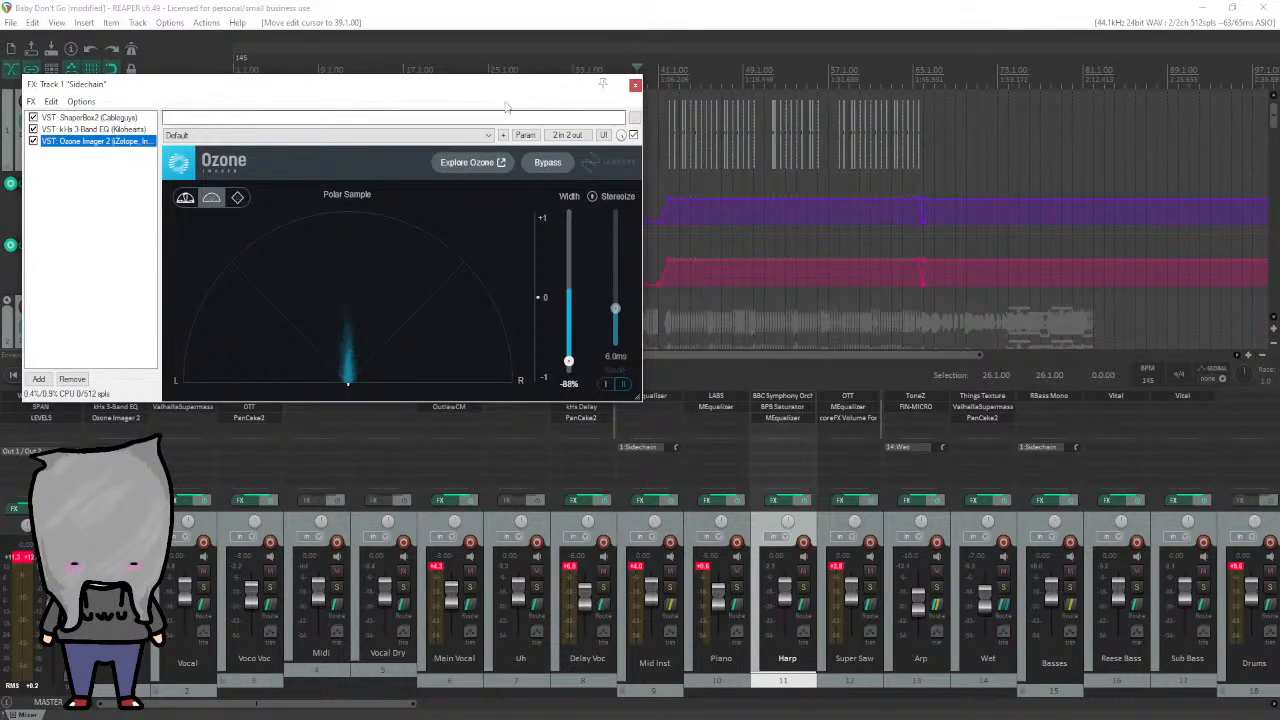
drag(511, 87, 736, 299)
Play from 33.3.00 to watch the Ozone Imager width automation, then close the Sidechain FX chain and stop playback.
click(574, 76)
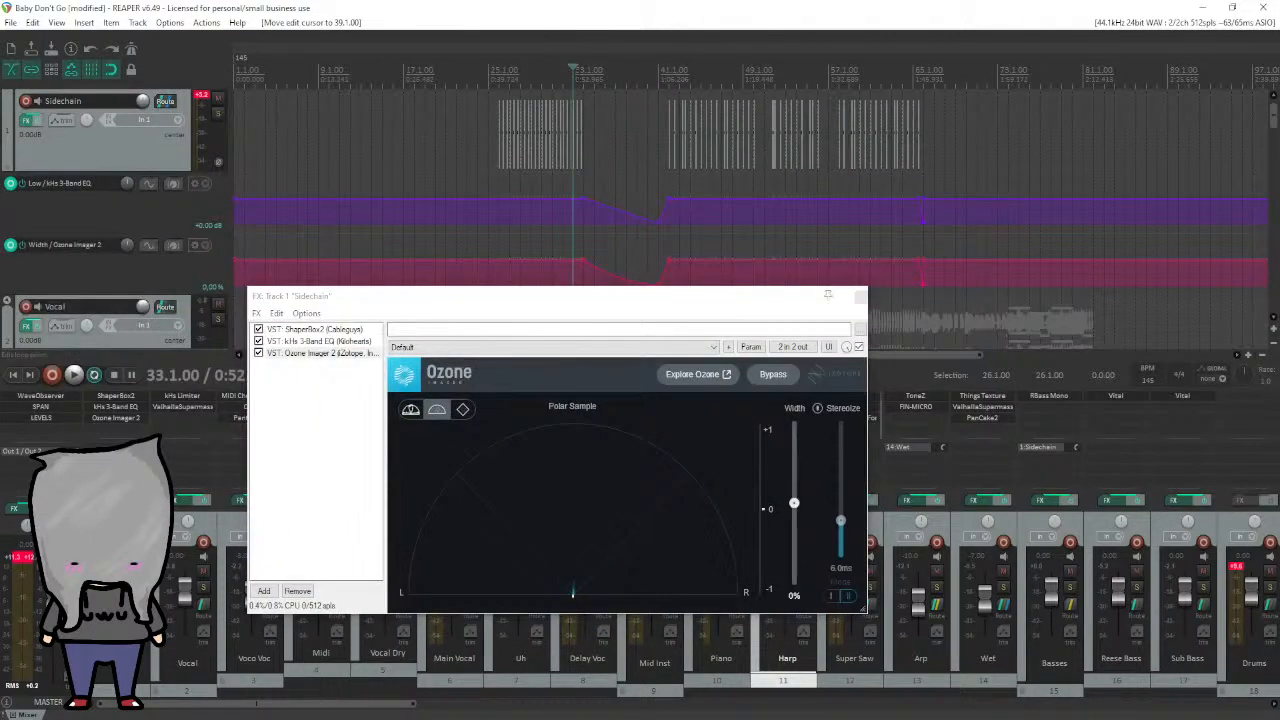
scroll(574, 78, up, 5)
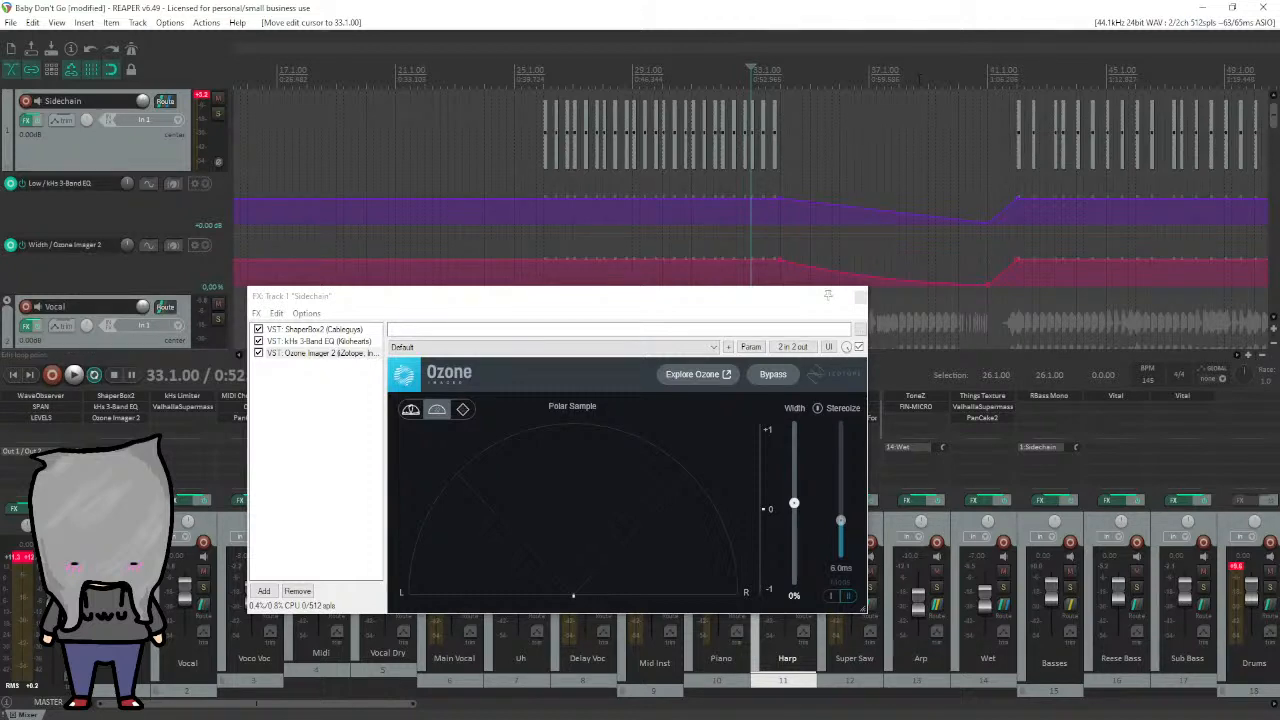
click(919, 78)
click(765, 72)
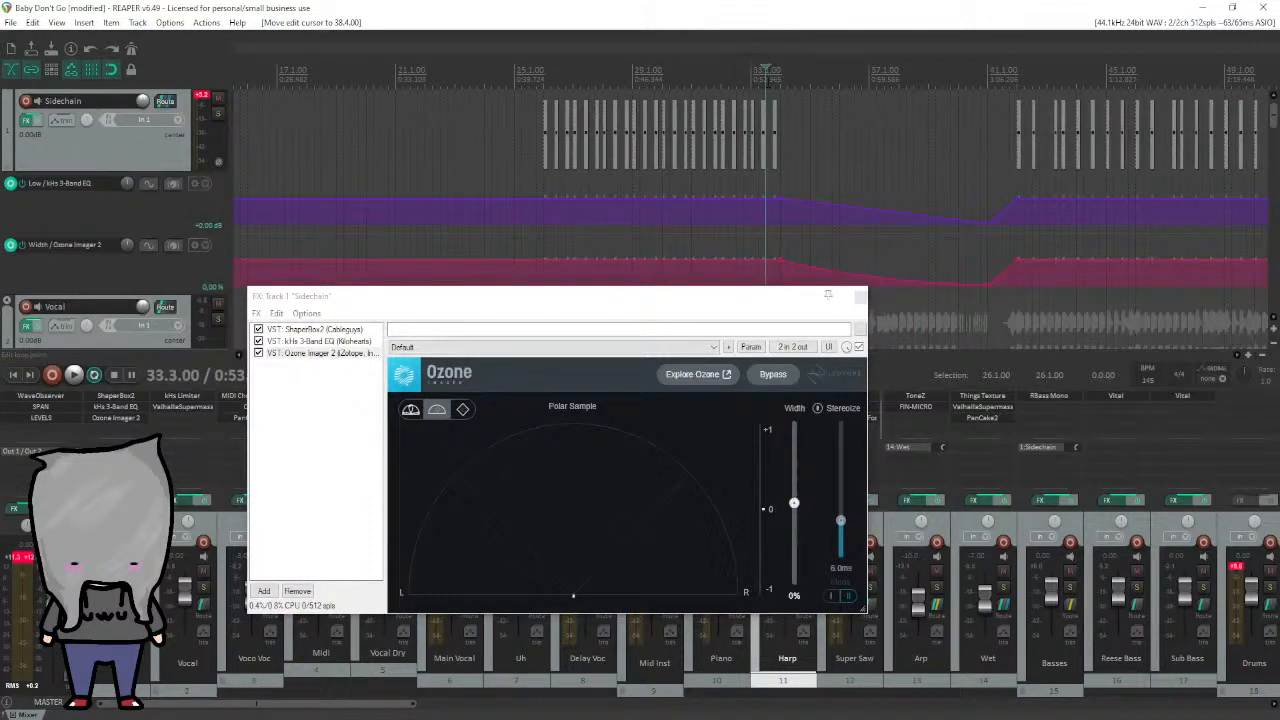
key(space)
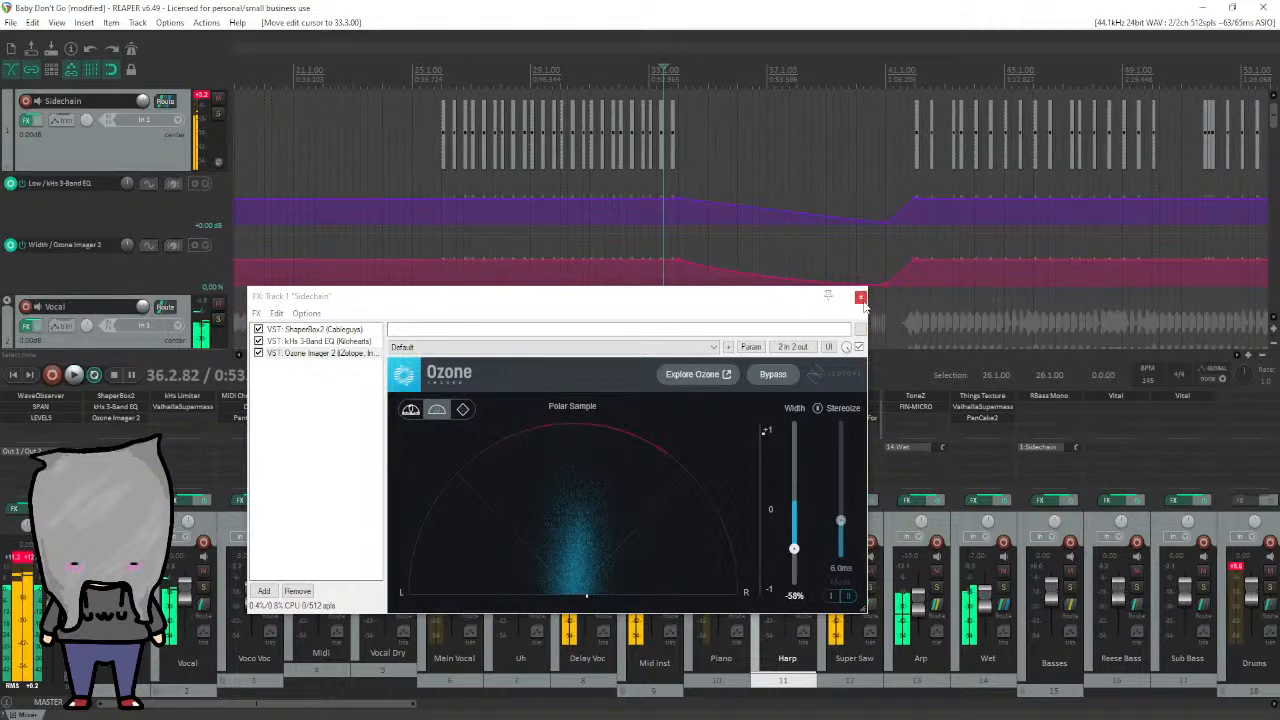
click(861, 298)
key(space)
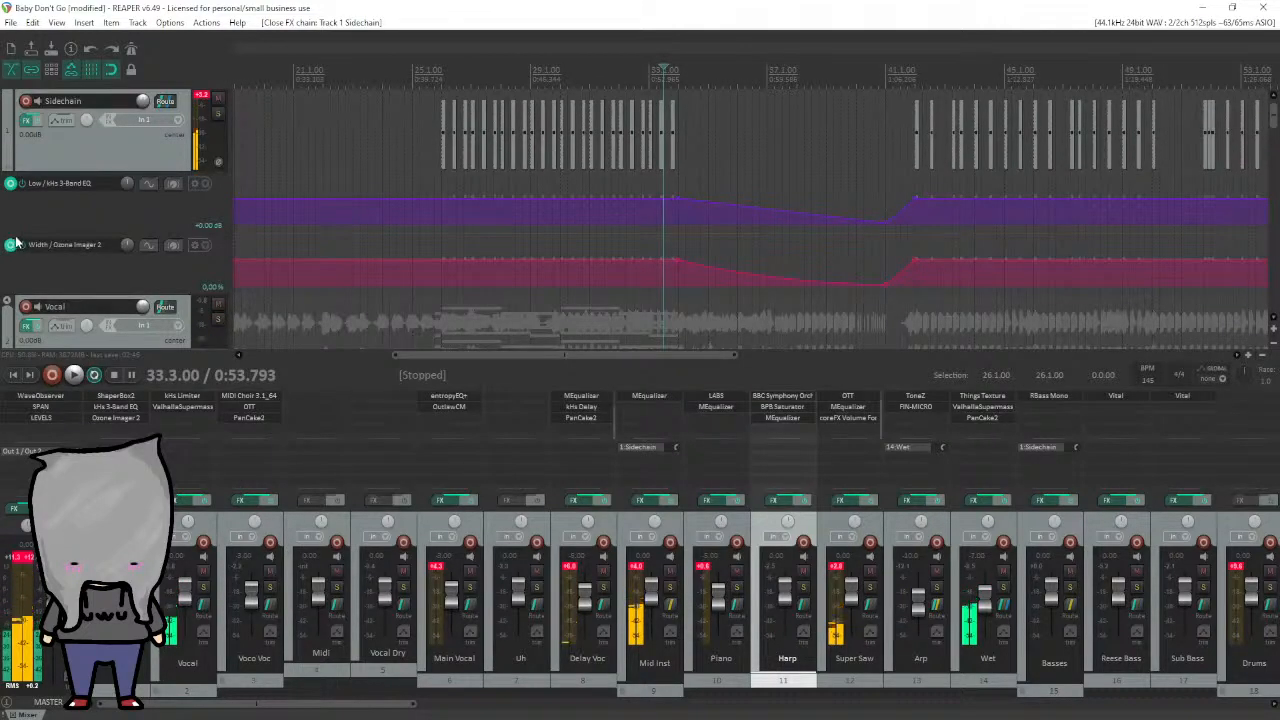
Solo the Vocal folder track and the Main Vocal track inside it.
scroll(18, 242, down, 1)
scroll(16, 242, down, 1)
scroll(16, 242, up, 1)
scroll(16, 242, down, 2)
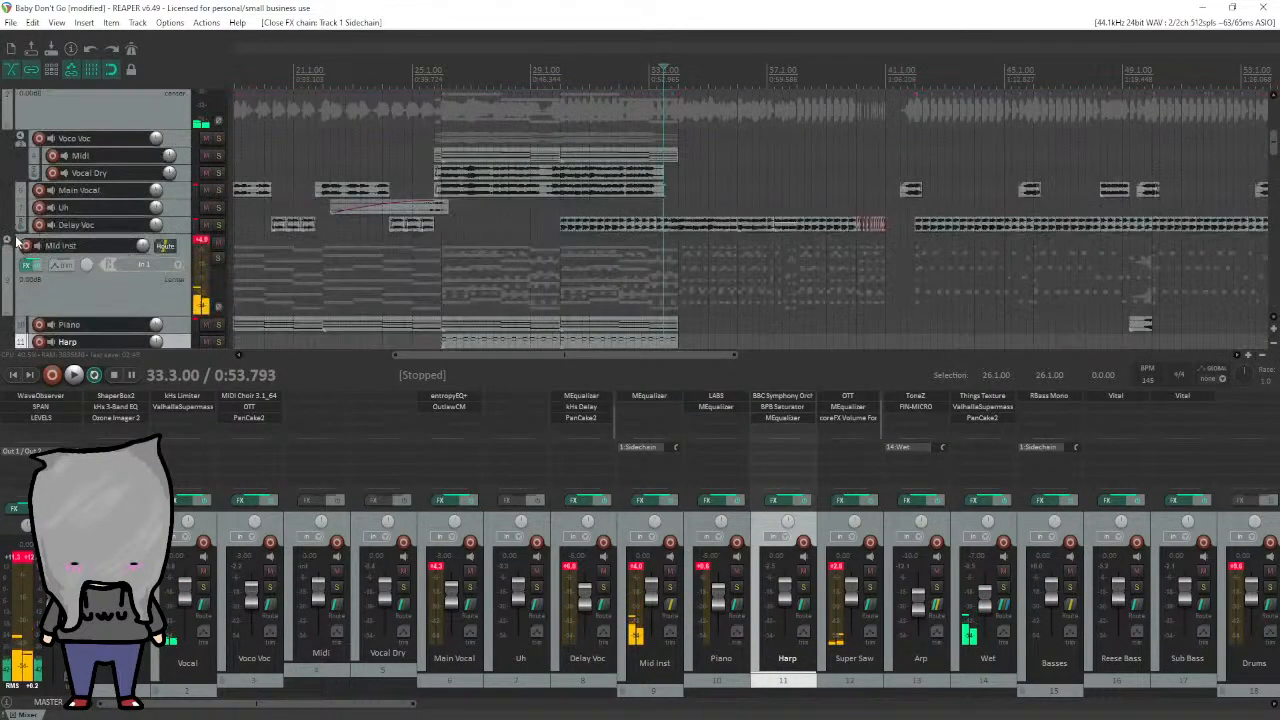
scroll(16, 242, up, 2)
scroll(16, 242, up, 1)
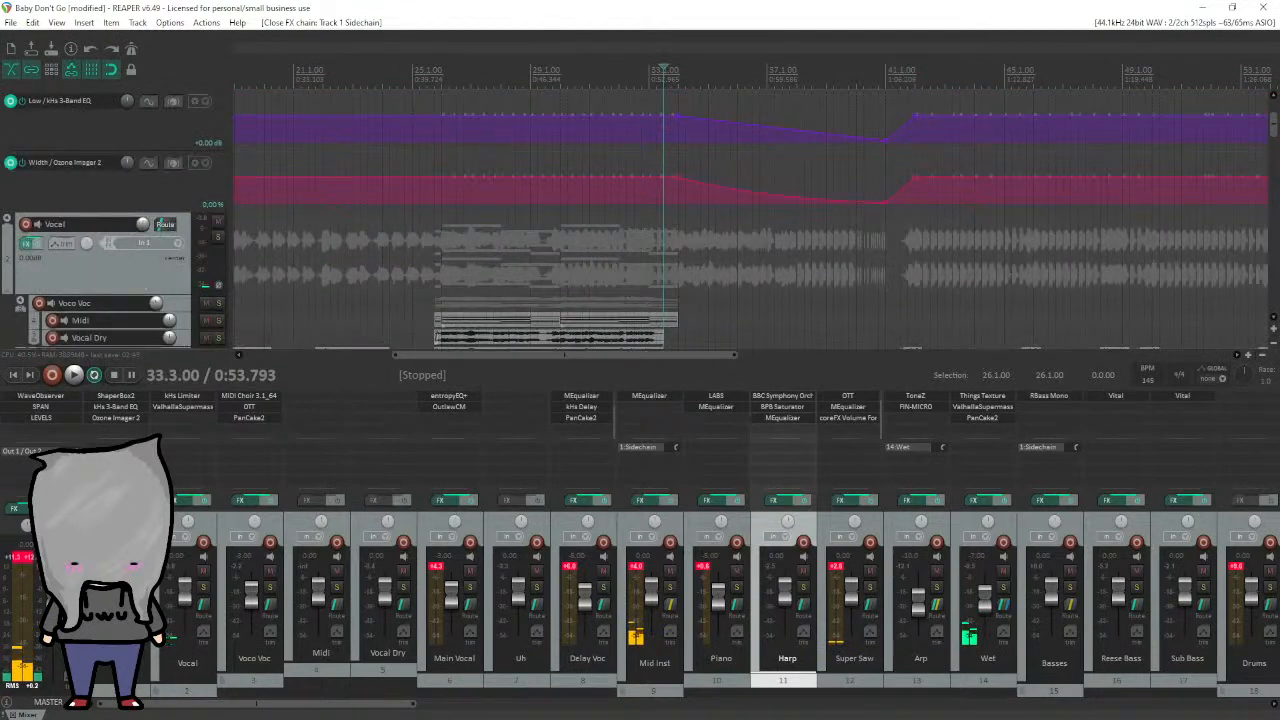
click(217, 234)
scroll(566, 148, down, 2)
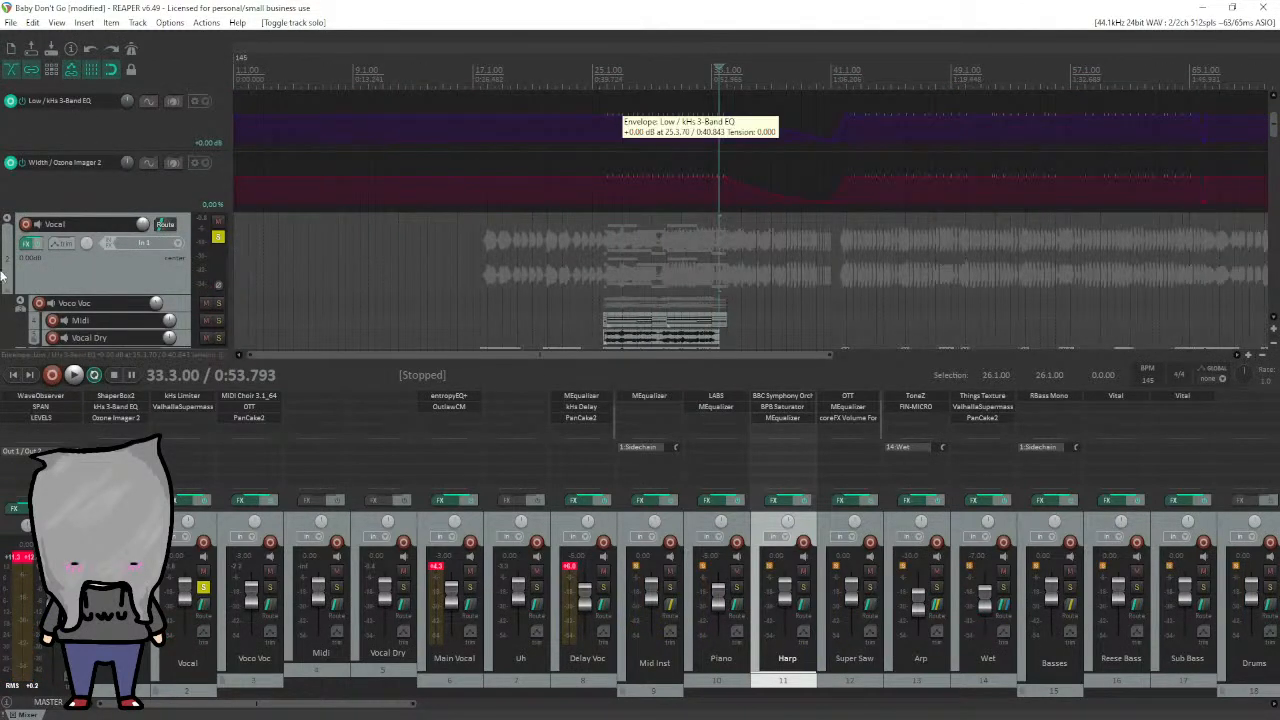
scroll(18, 265, down, 3)
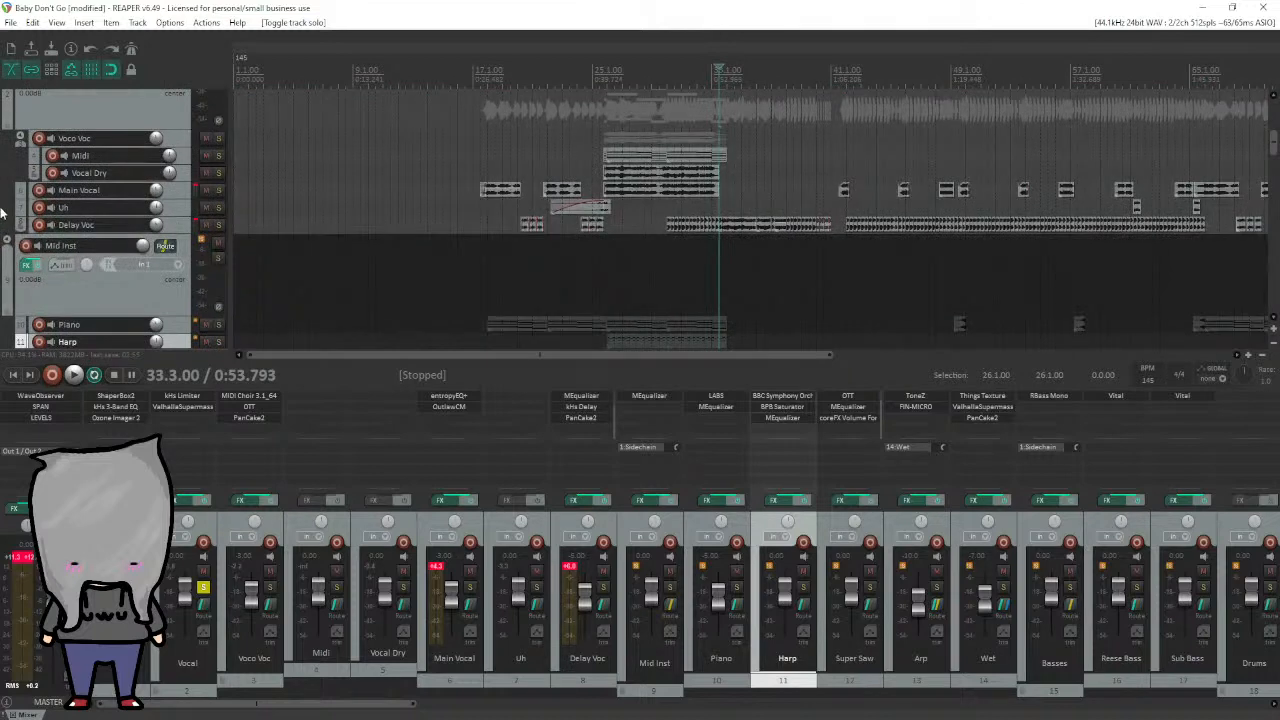
scroll(2, 212, up, 2)
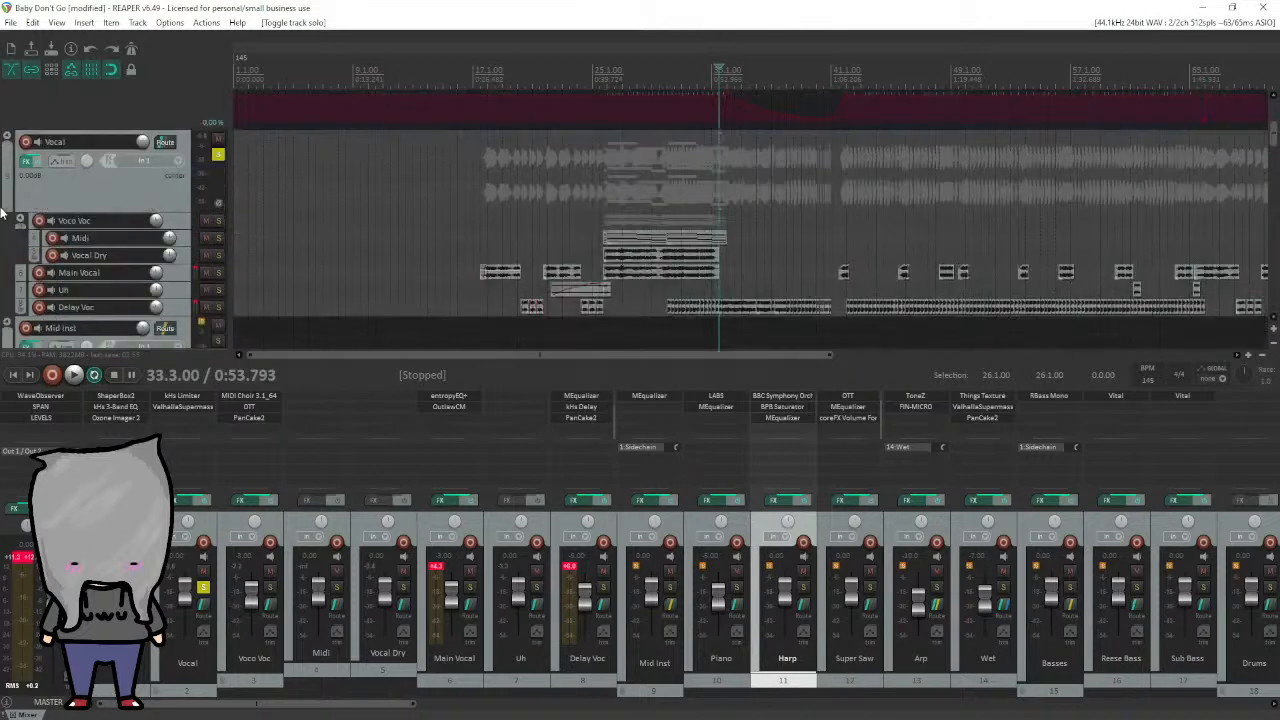
click(218, 272)
Open the Vocal folder's FX chain and examine the kHs Limiter, then select ValhallaSupermassive.
click(29, 163)
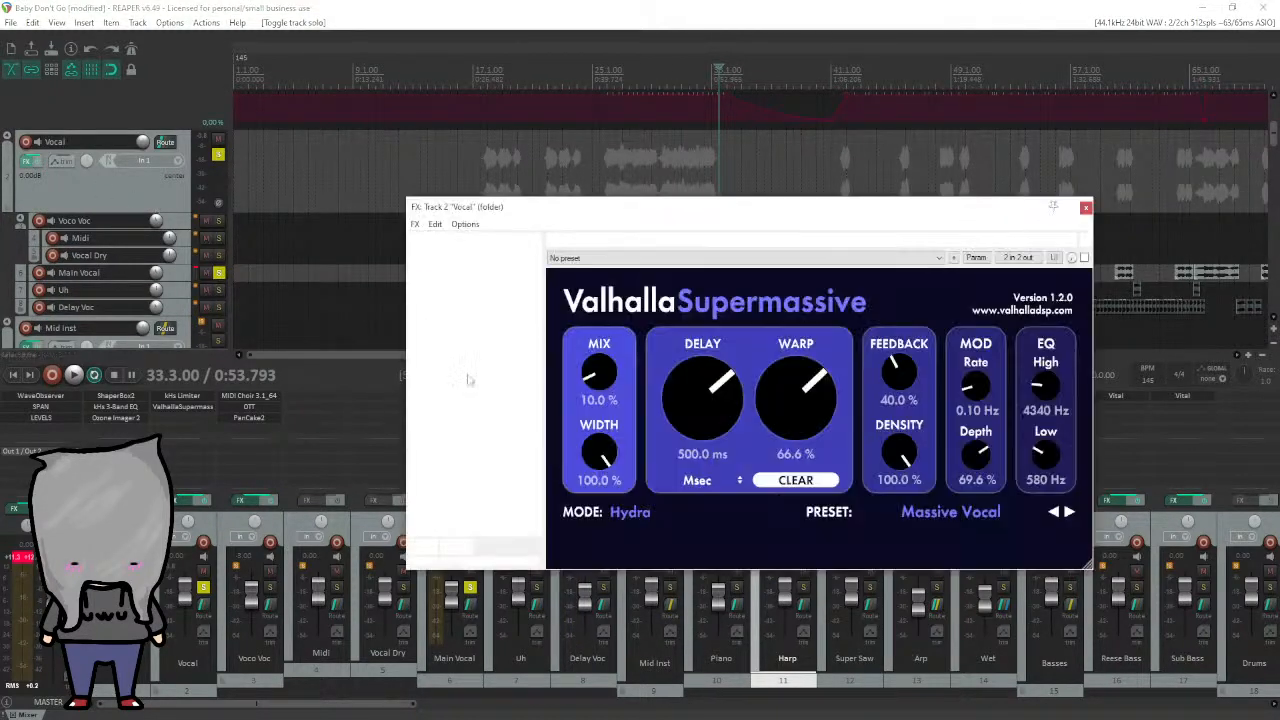
click(474, 241)
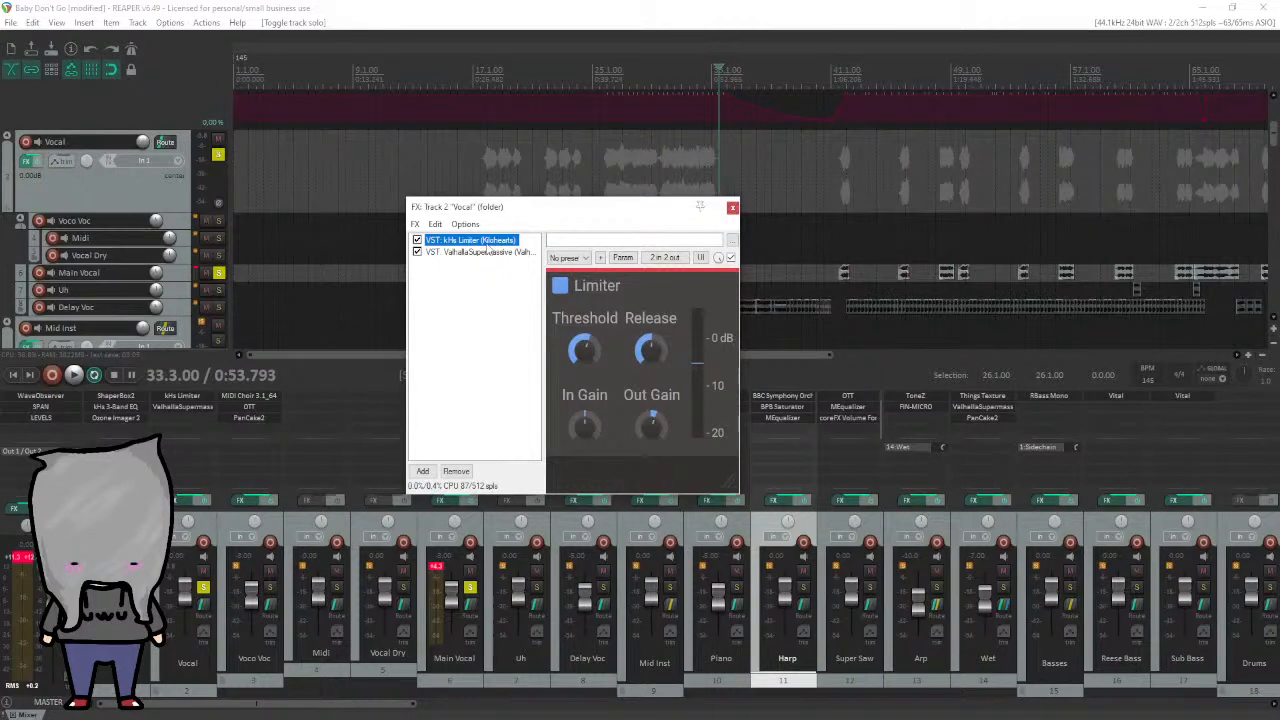
click(500, 253)
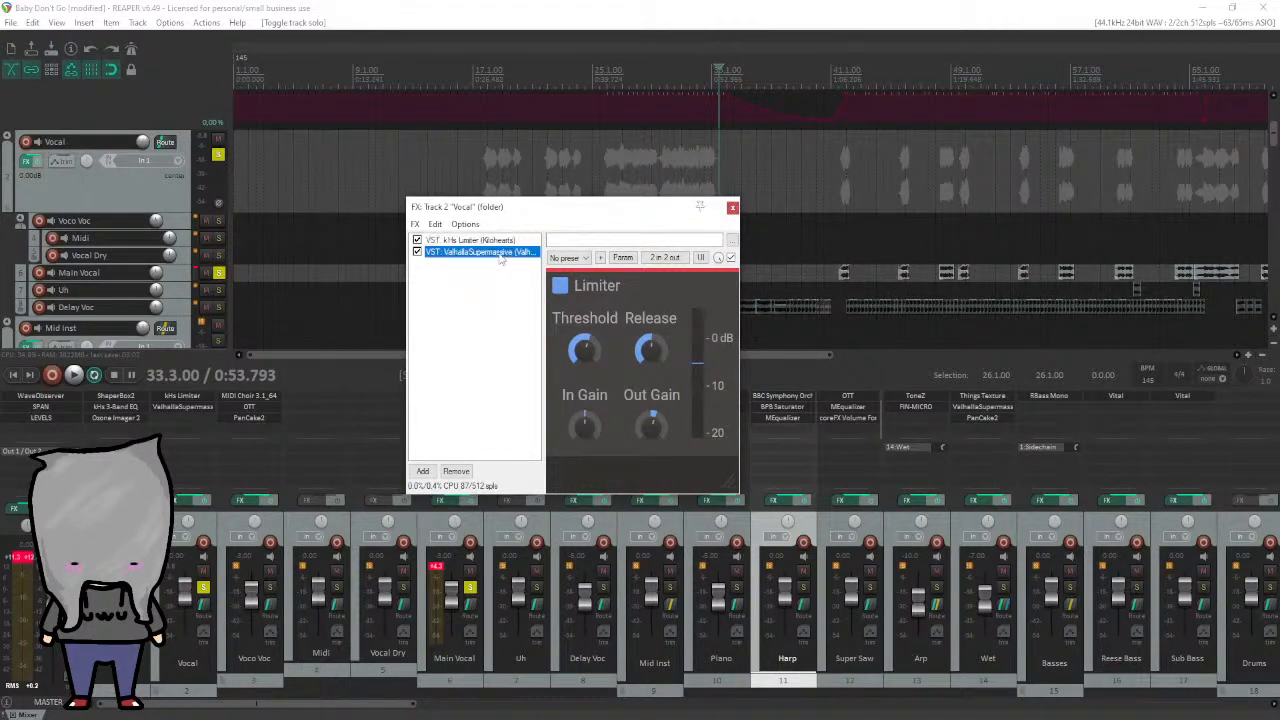
Examine ValhallaSupermassive in the Vocal folder's FX chain, then close the chain.
drag(912, 212, 773, 157)
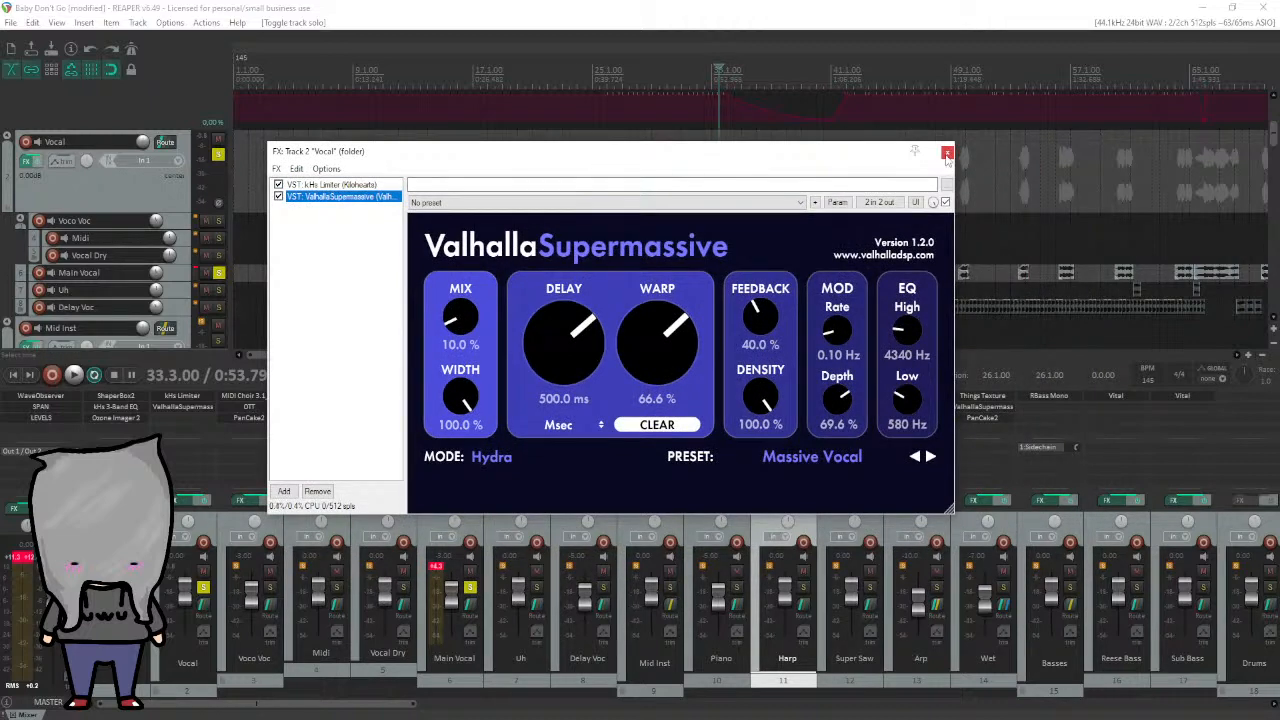
click(947, 153)
Open entropyEQ+ on the Main Vocal track and demonstrate its entropy control, resetting it to 0 % before closing the plugin.
click(172, 279)
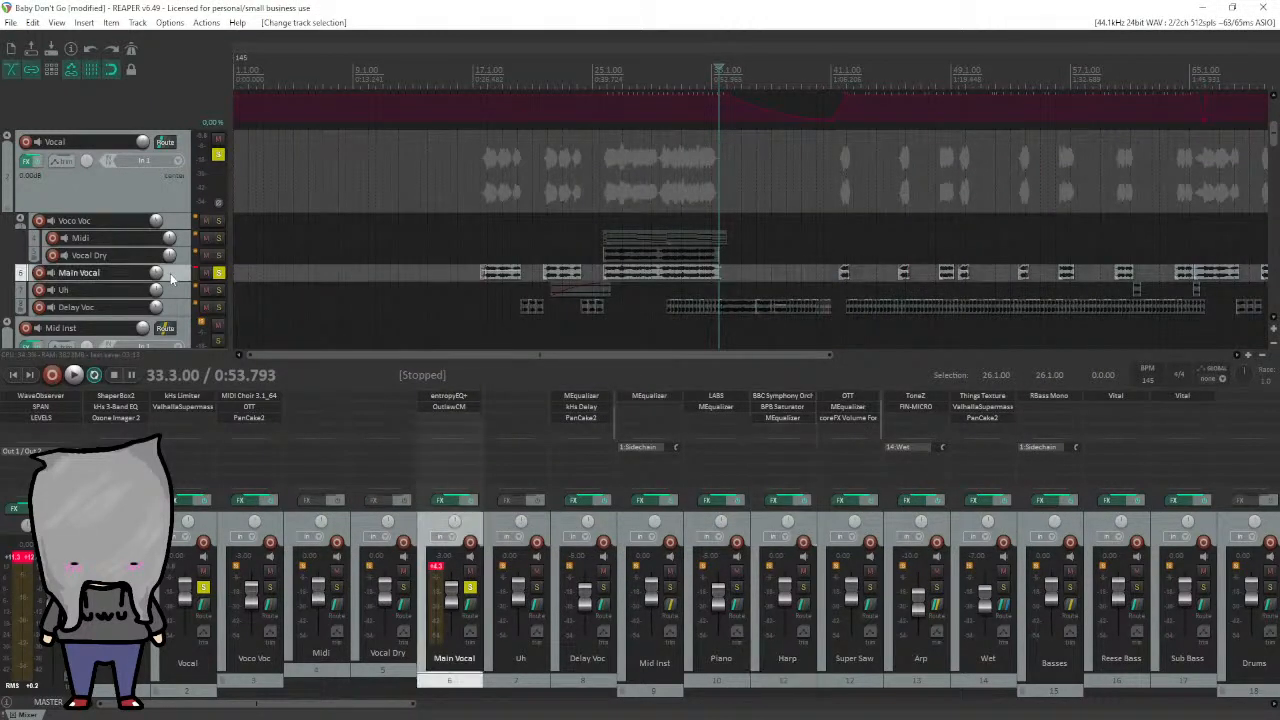
click(461, 398)
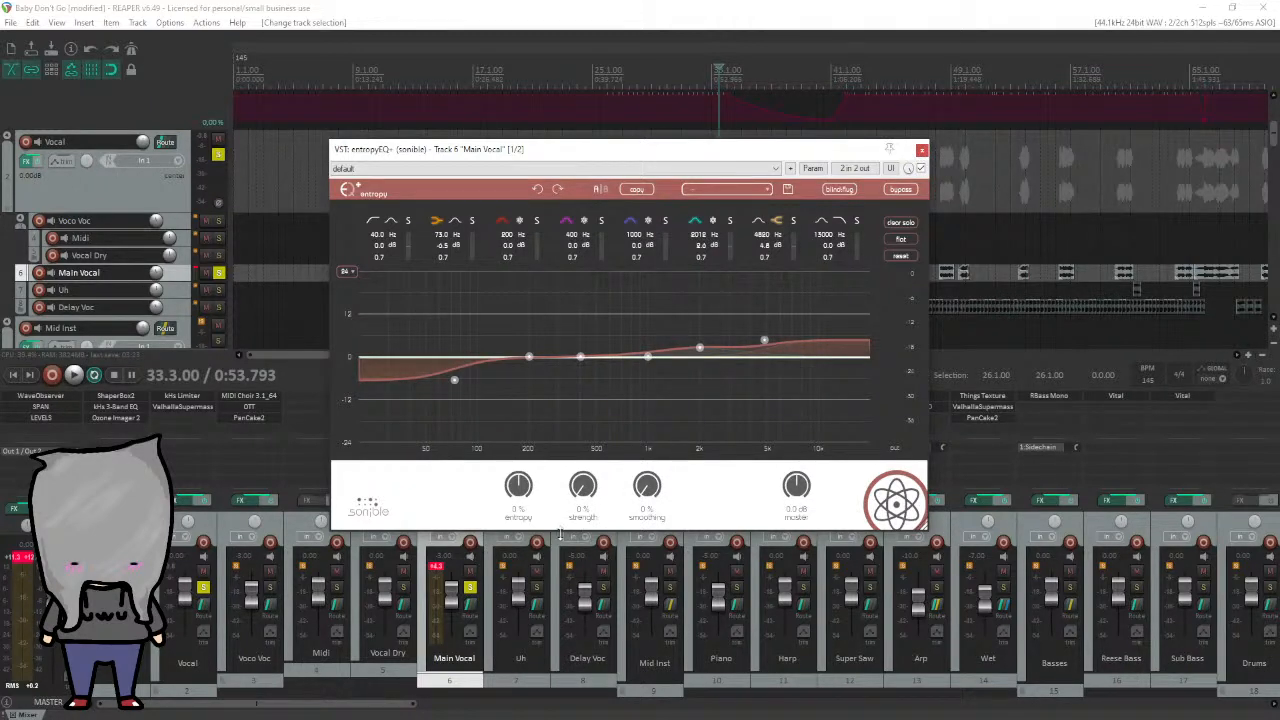
drag(519, 489, 517, 466)
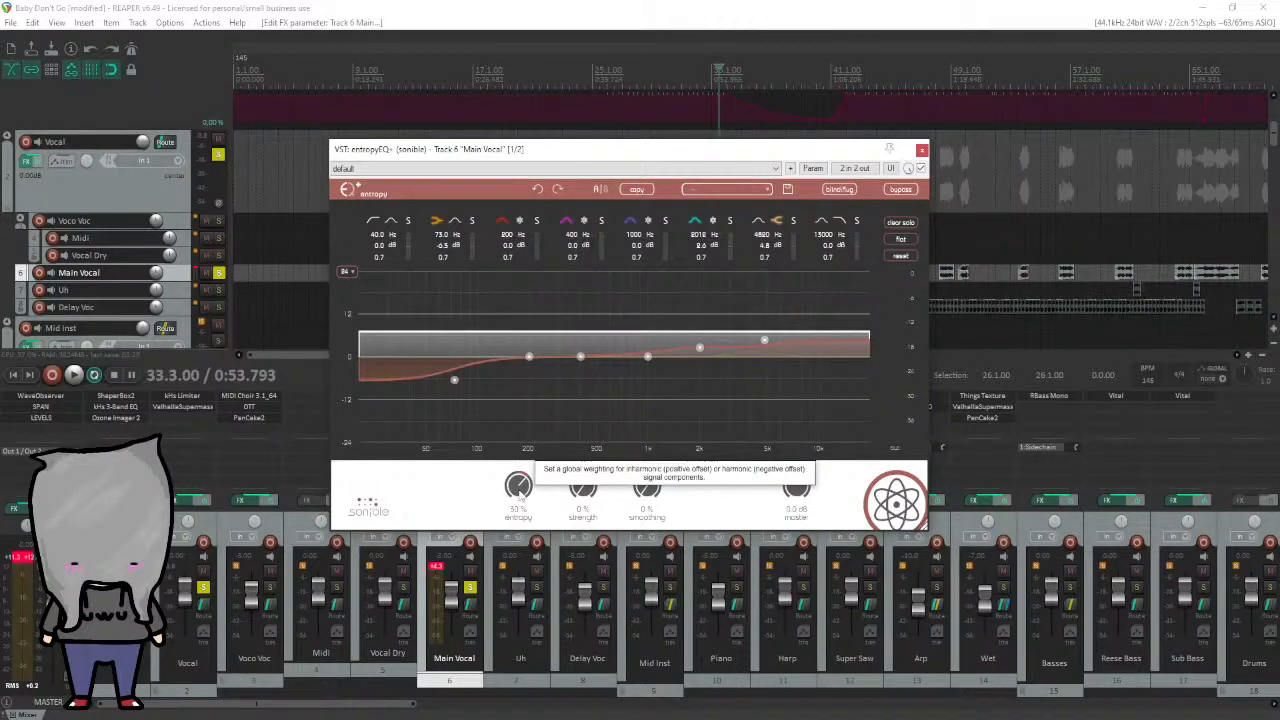
double_click(520, 493)
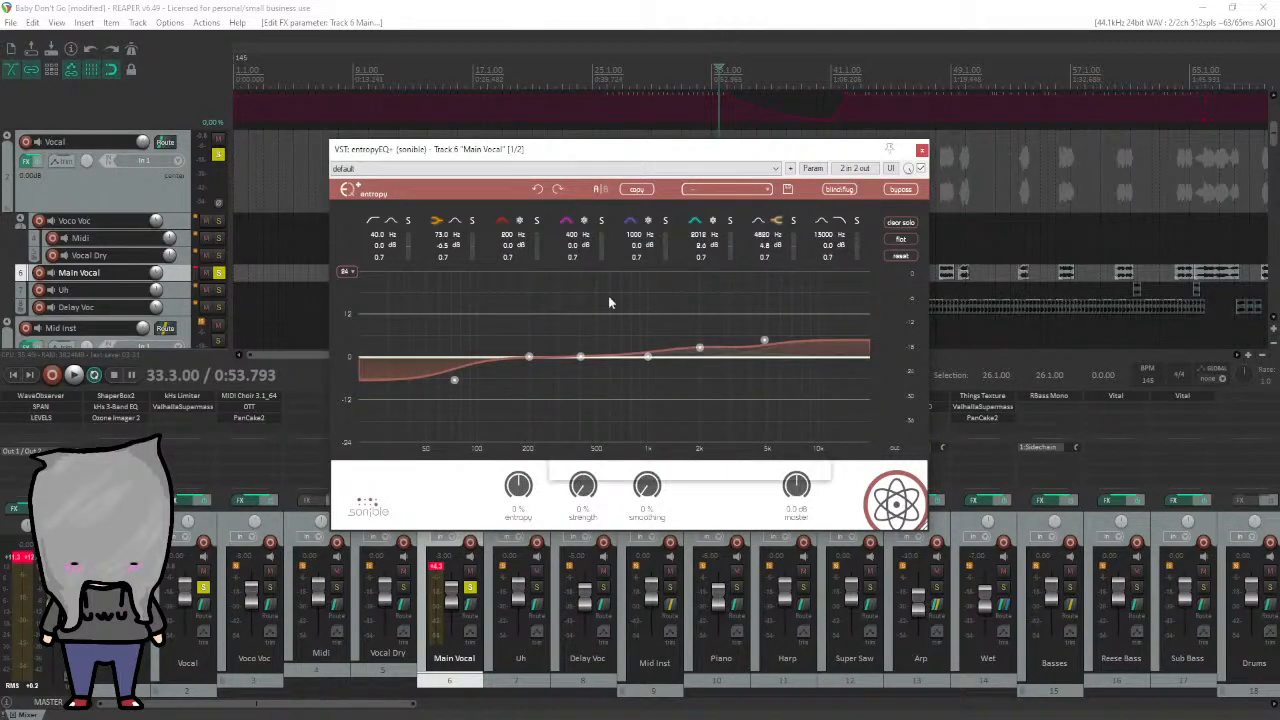
click(922, 151)
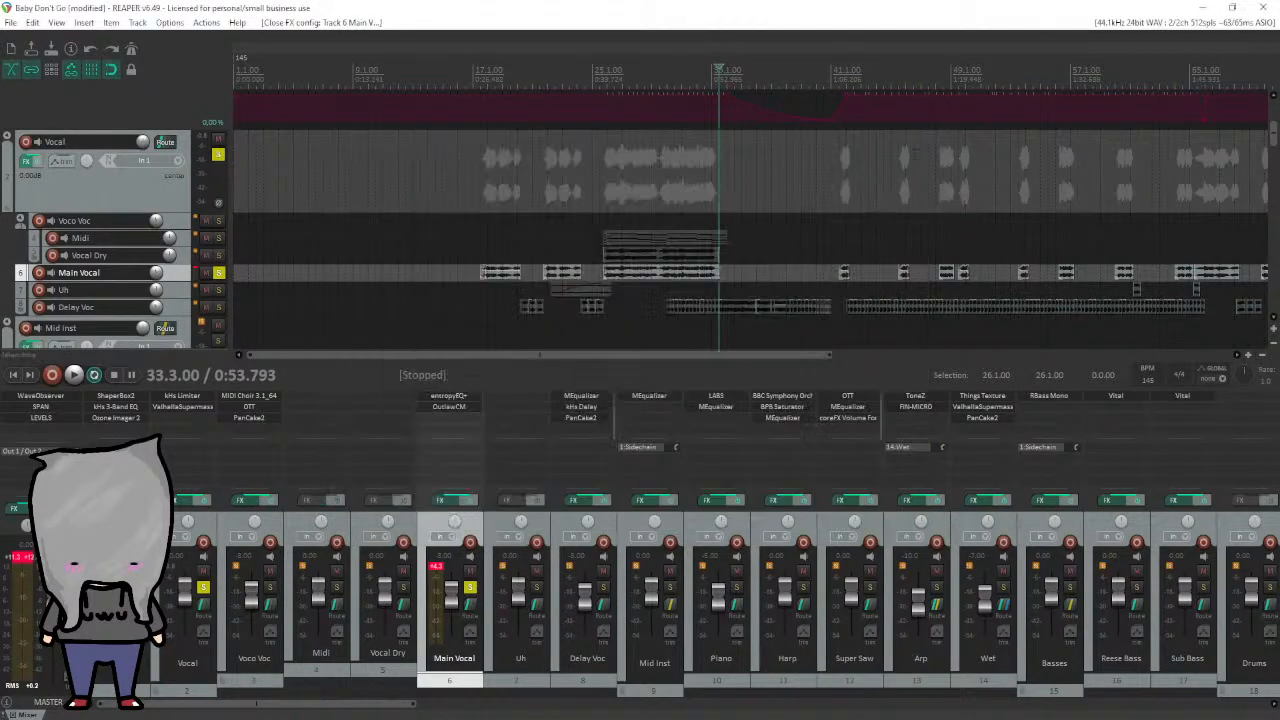
Place the edit cursor at 26.1.00 and review entropyEQ+ and OutlawCM on the Main Vocal track.
click(608, 100)
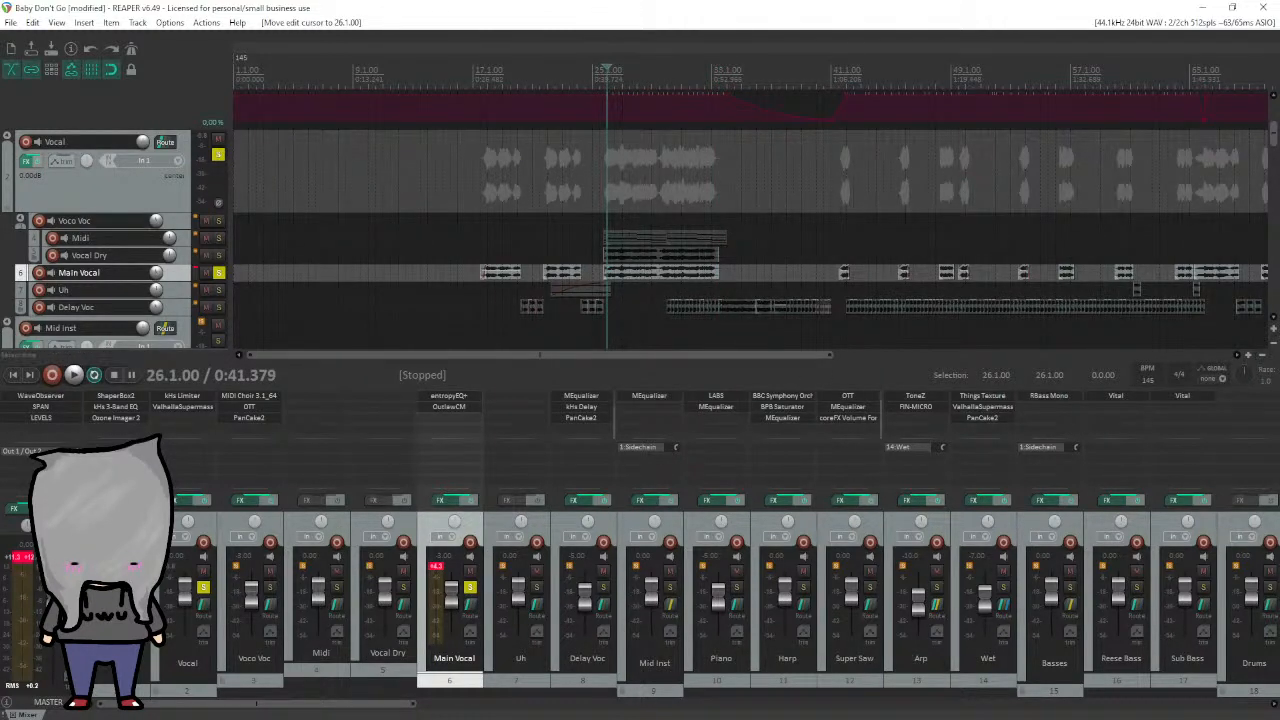
click(449, 396)
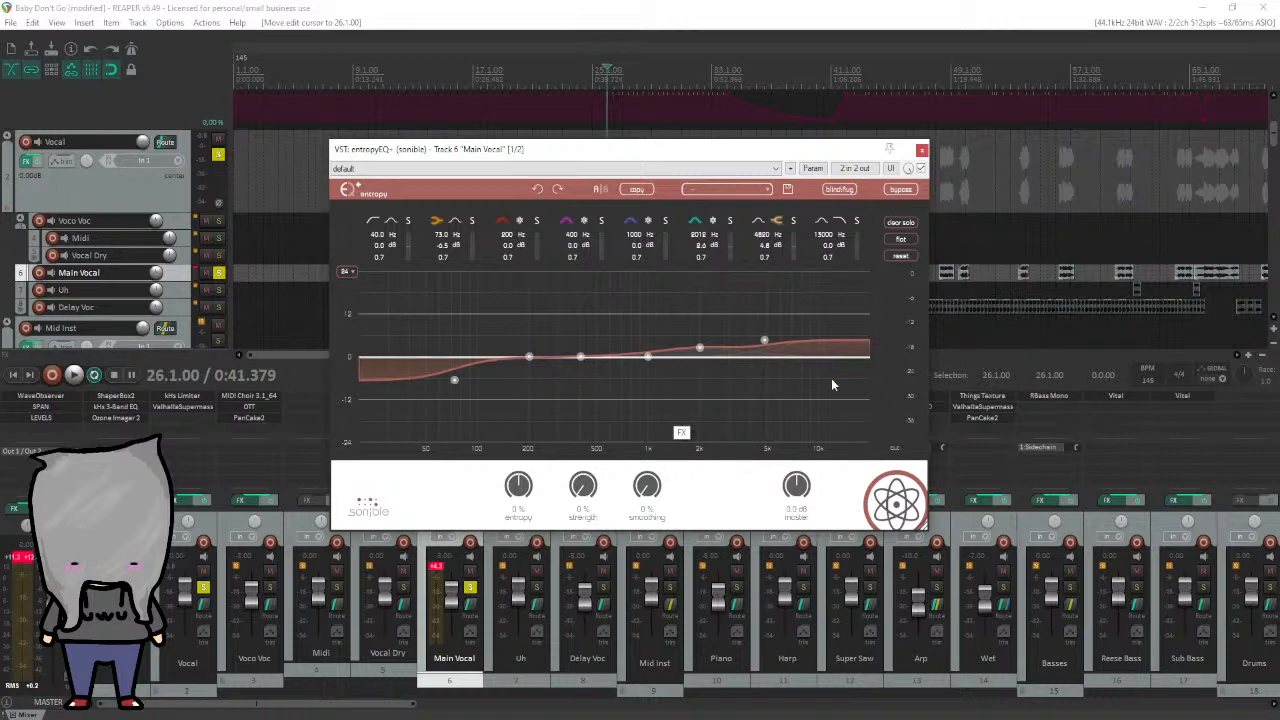
key(Escape)
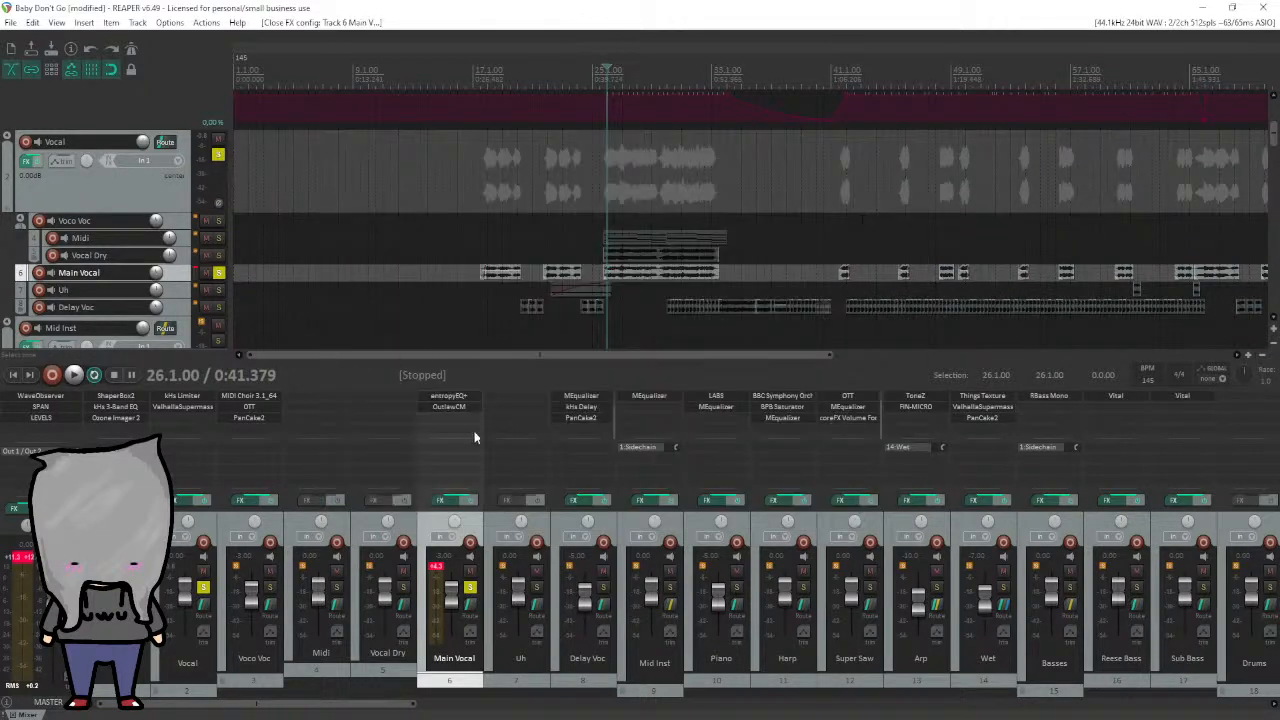
click(444, 408)
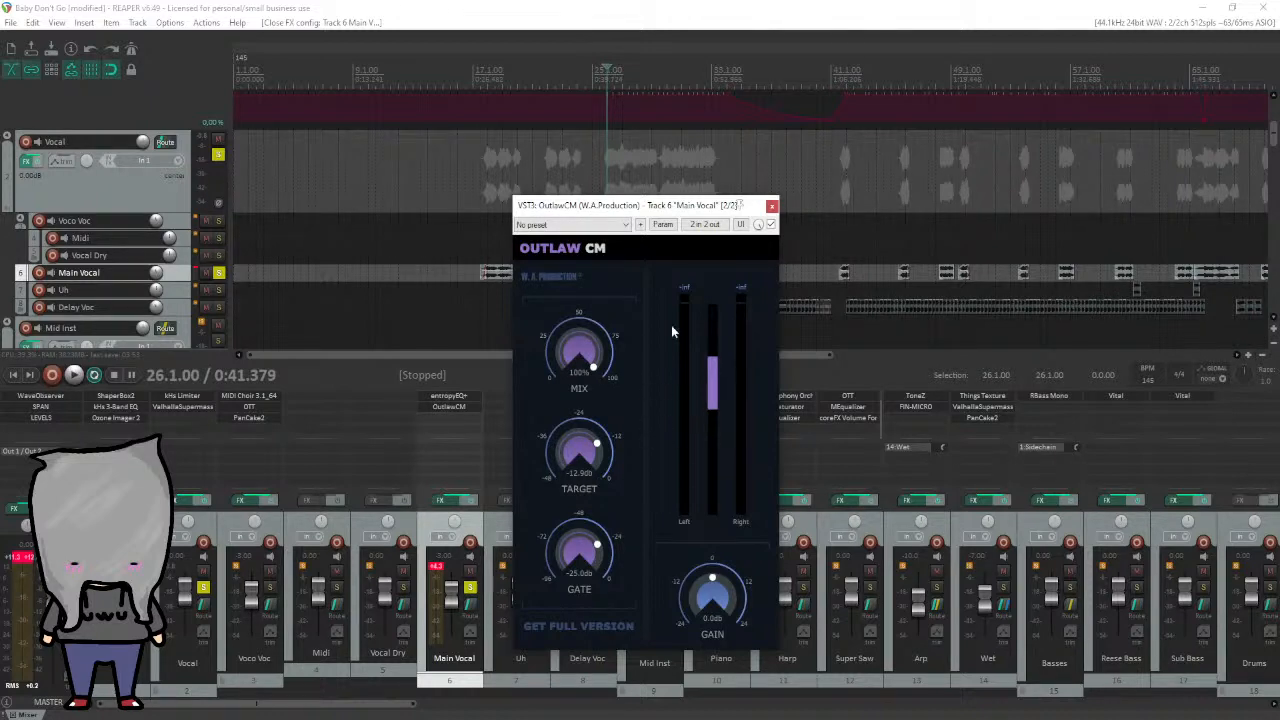
click(772, 206)
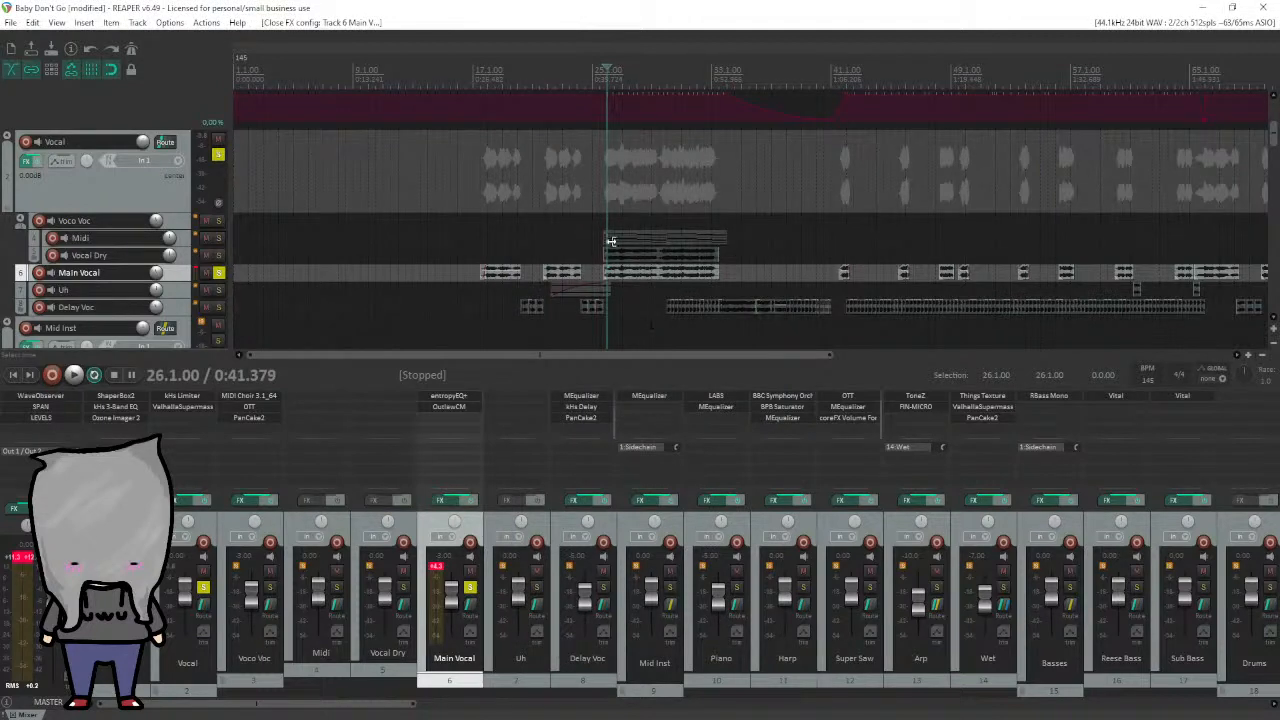
Solo the Voco Voc folder instead of Main Vocal and play it briefly from 25.4.00.
scroll(655, 78, up, 3)
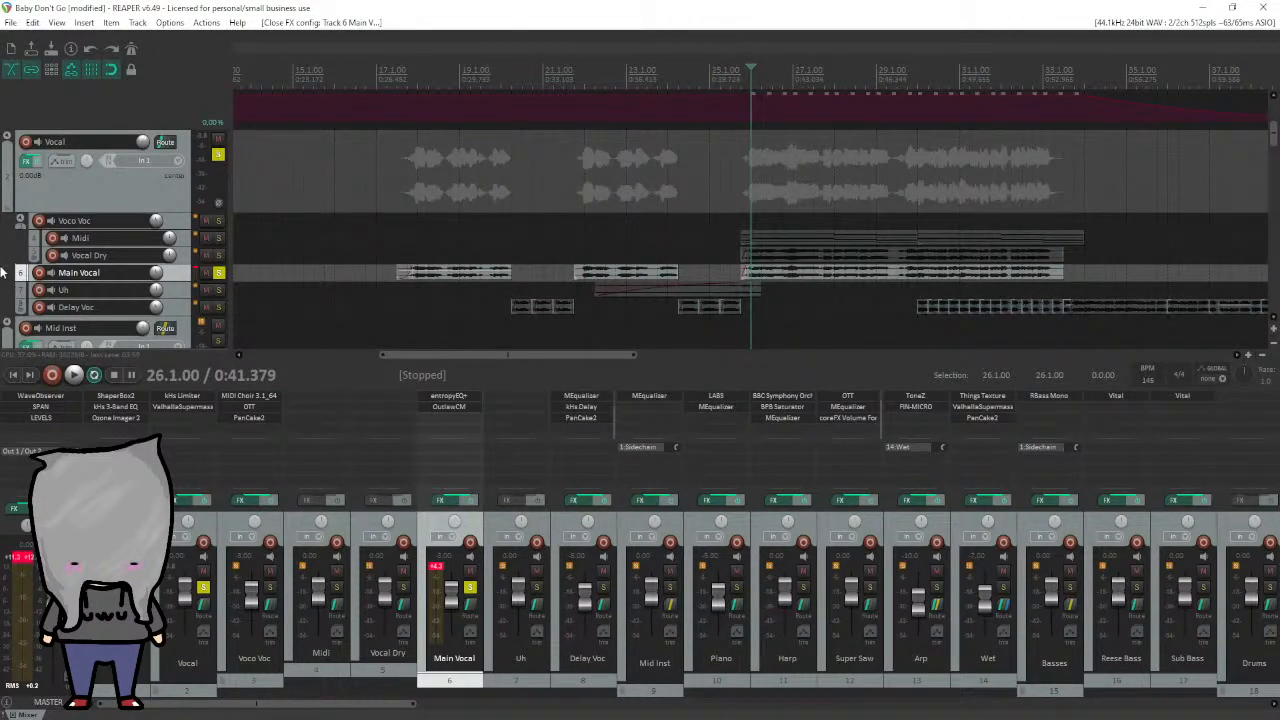
scroll(3, 272, down, 2)
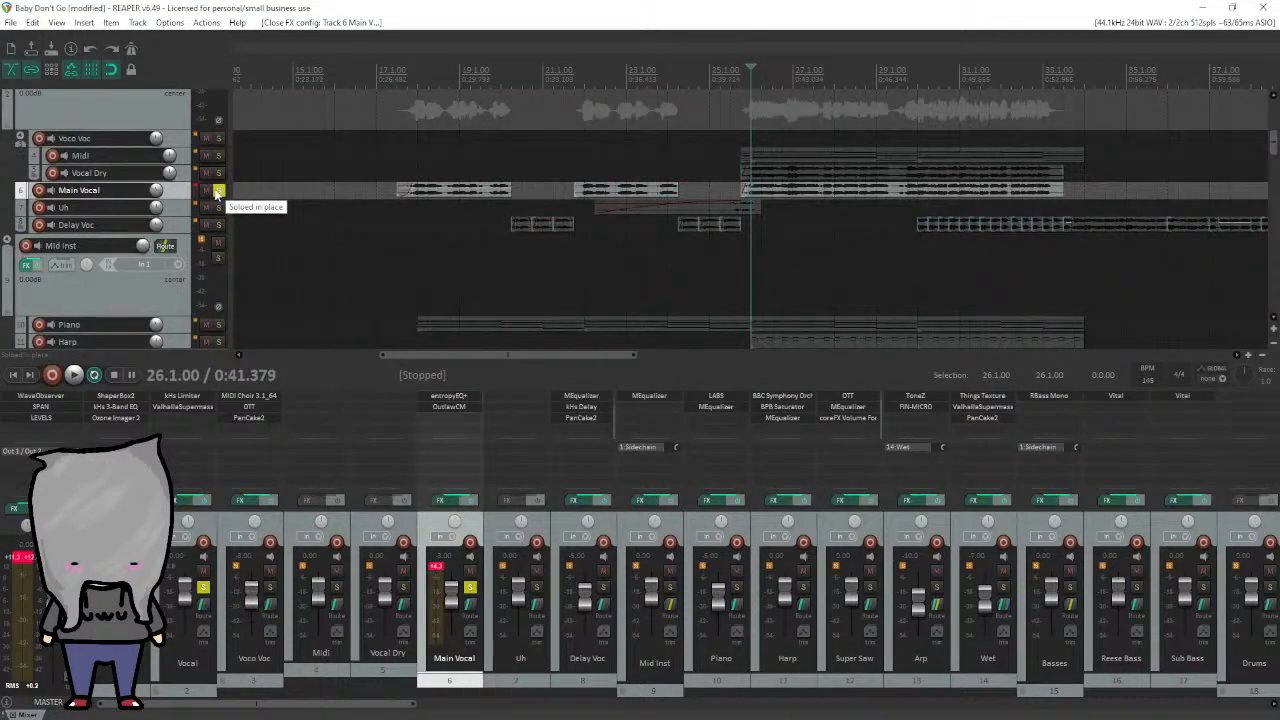
click(219, 191)
click(219, 138)
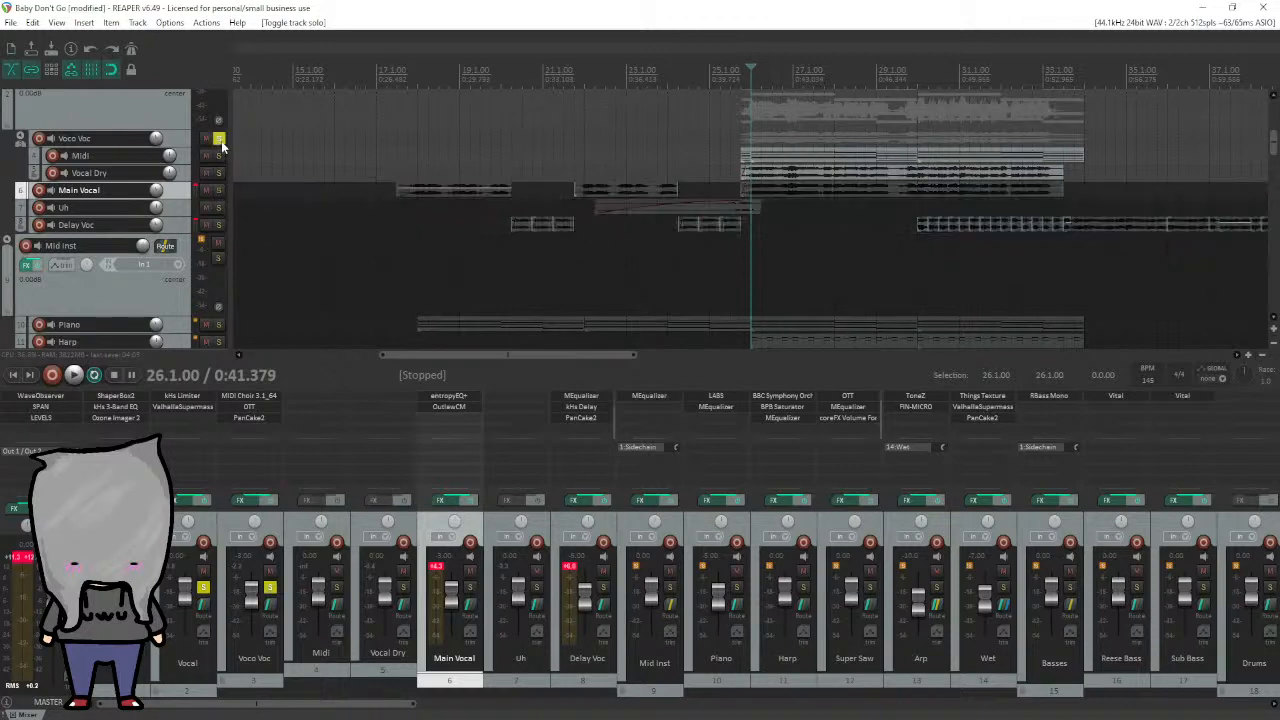
click(741, 76)
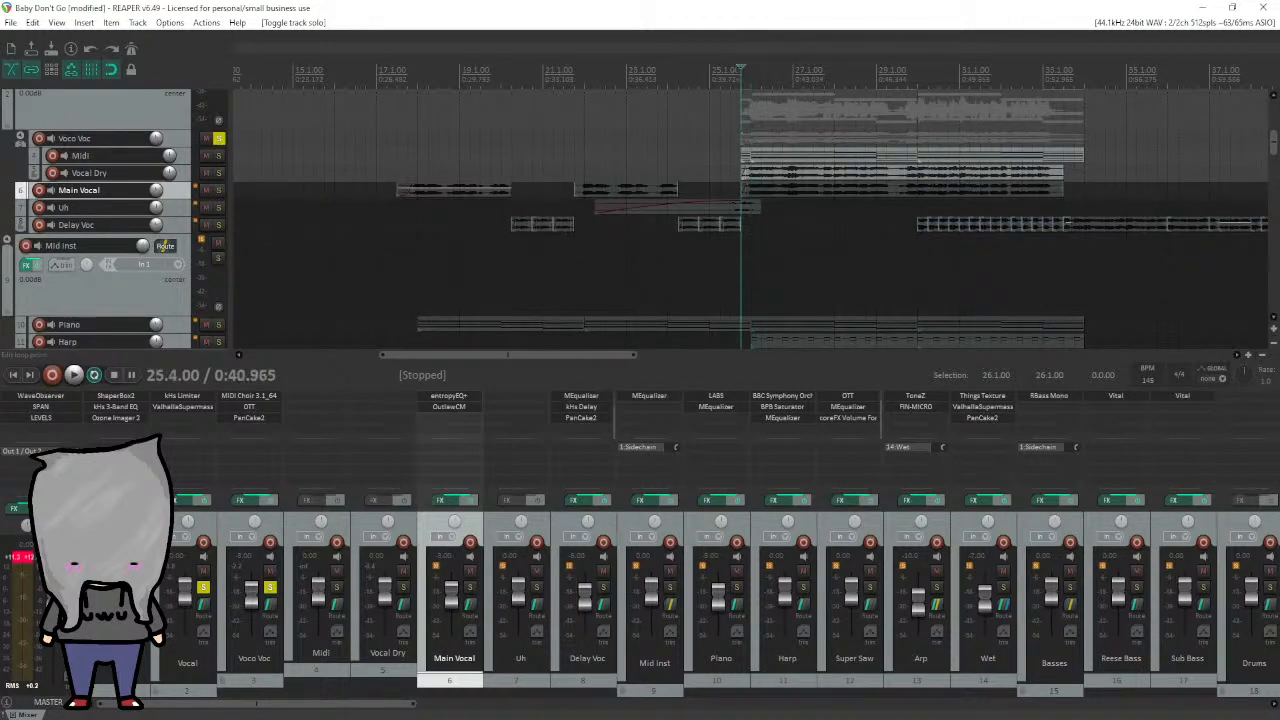
key(space)
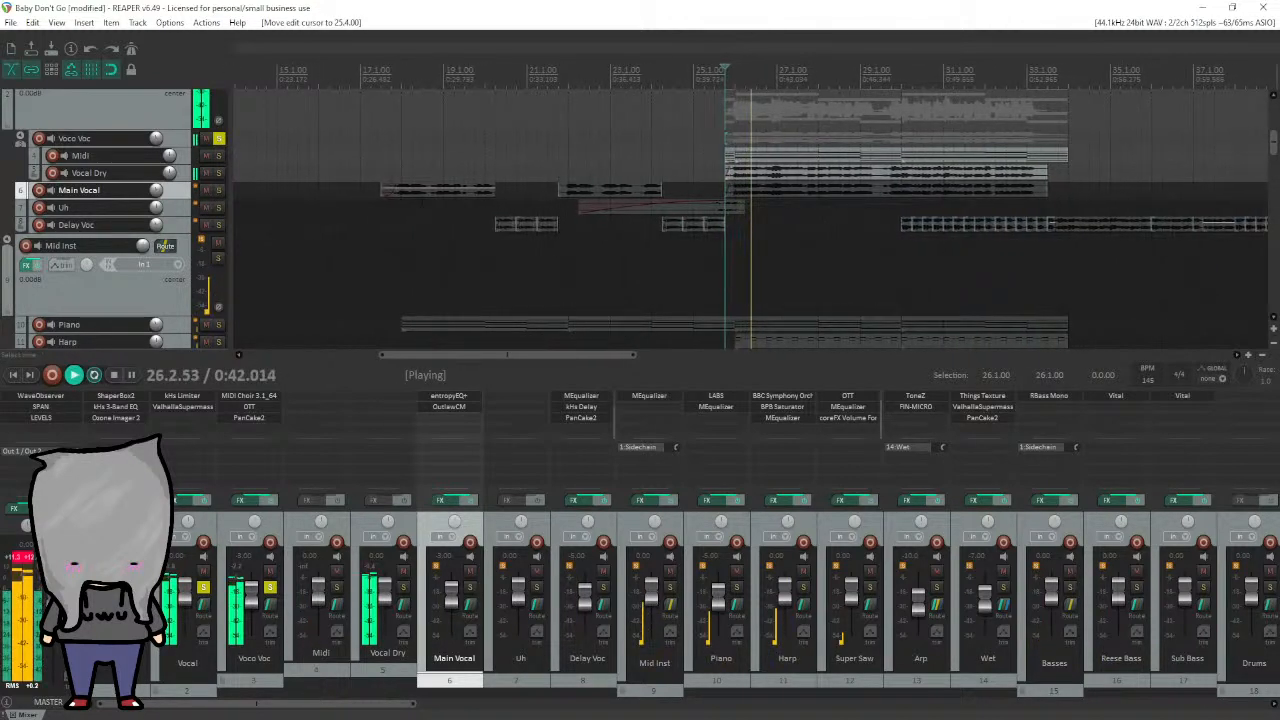
key(space)
Look over the Vocal Dry, Midi and Voco Voc tracks and examine Voco Voc's MIDI Choir, OTT and PanCake2 plugins.
click(184, 176)
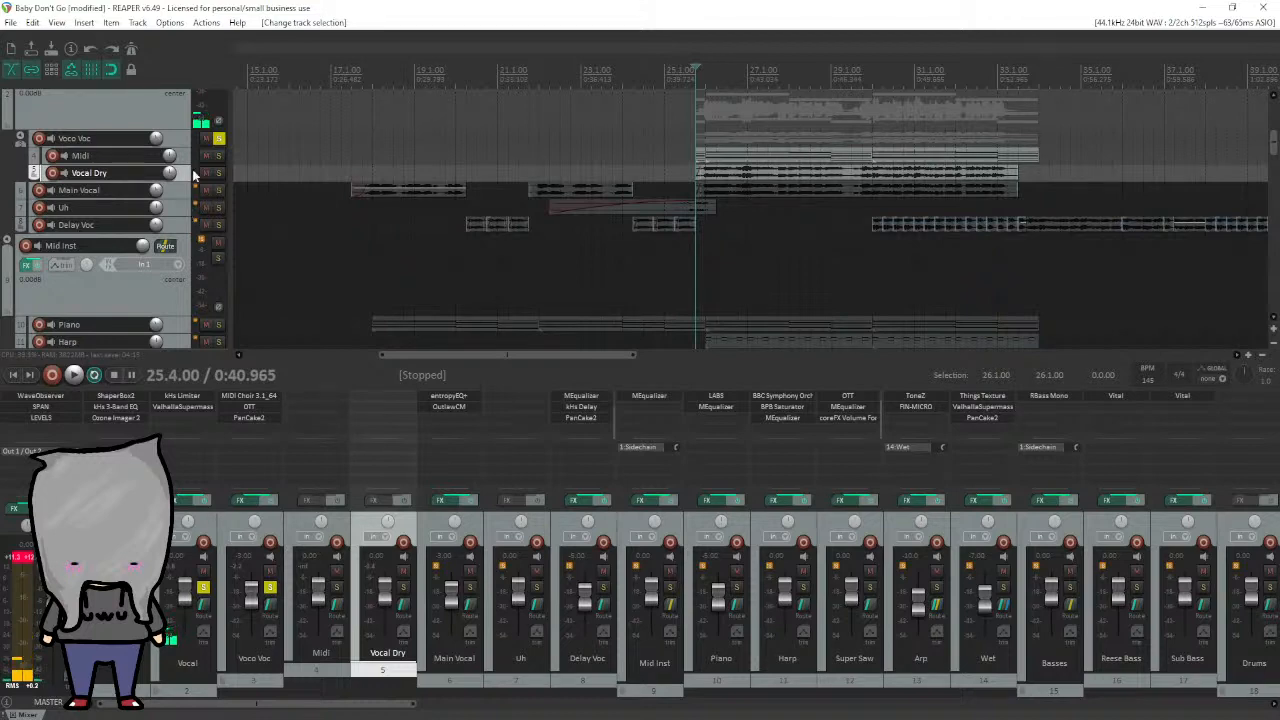
click(184, 158)
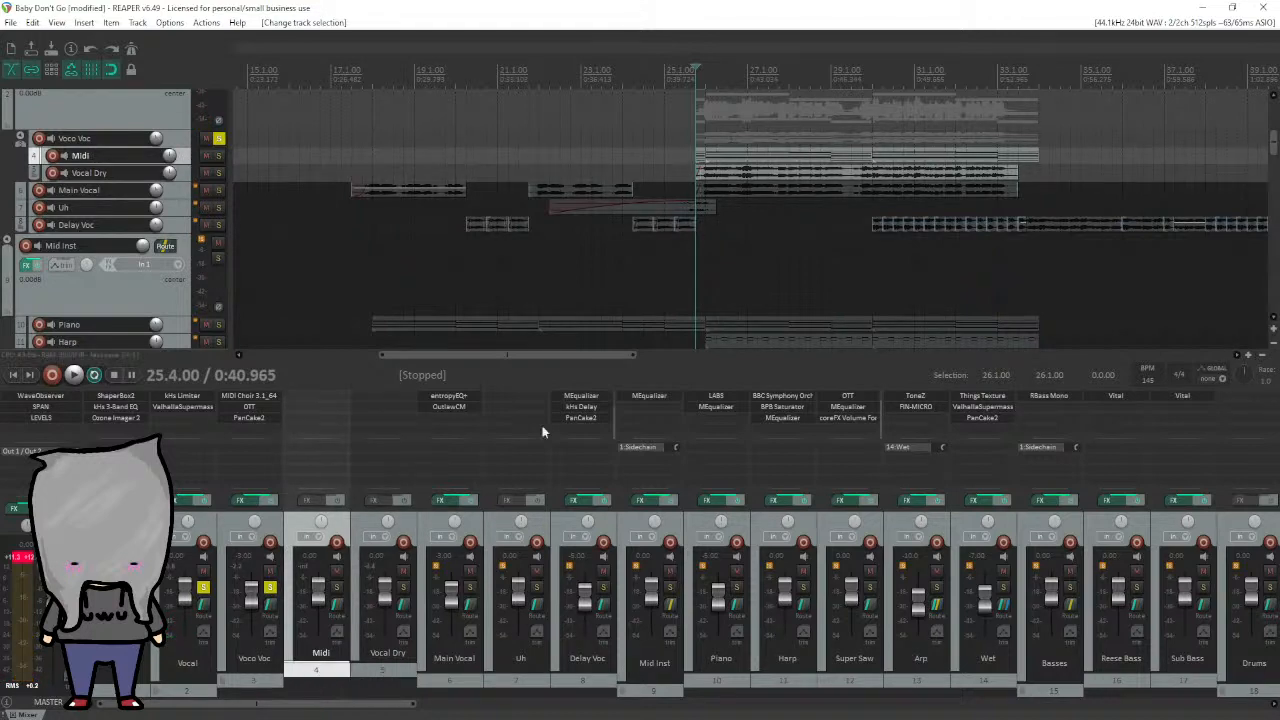
click(172, 141)
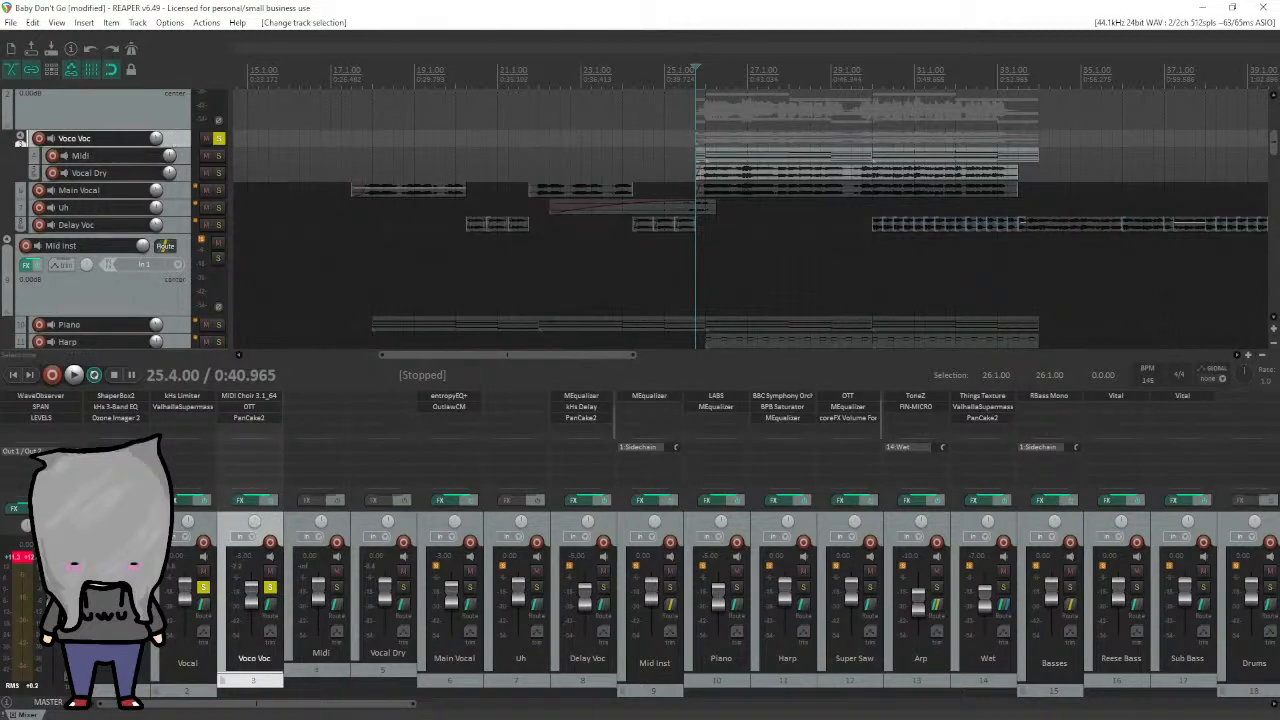
click(250, 396)
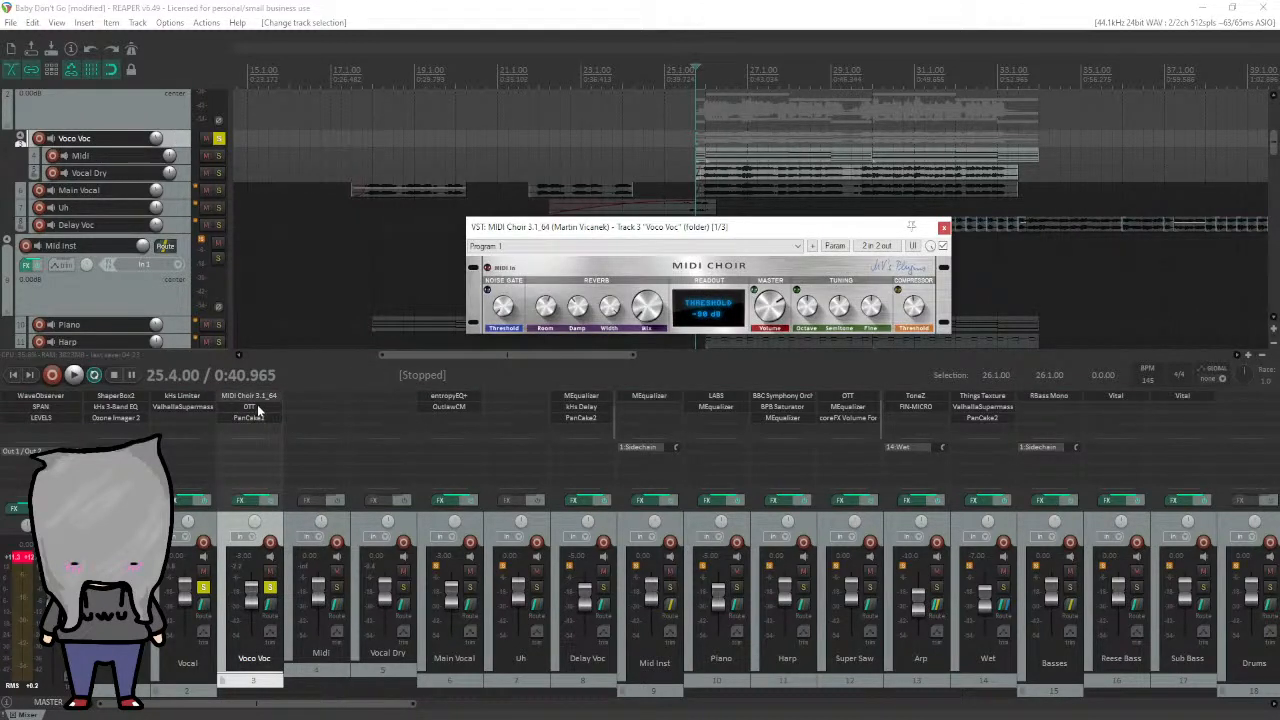
click(252, 407)
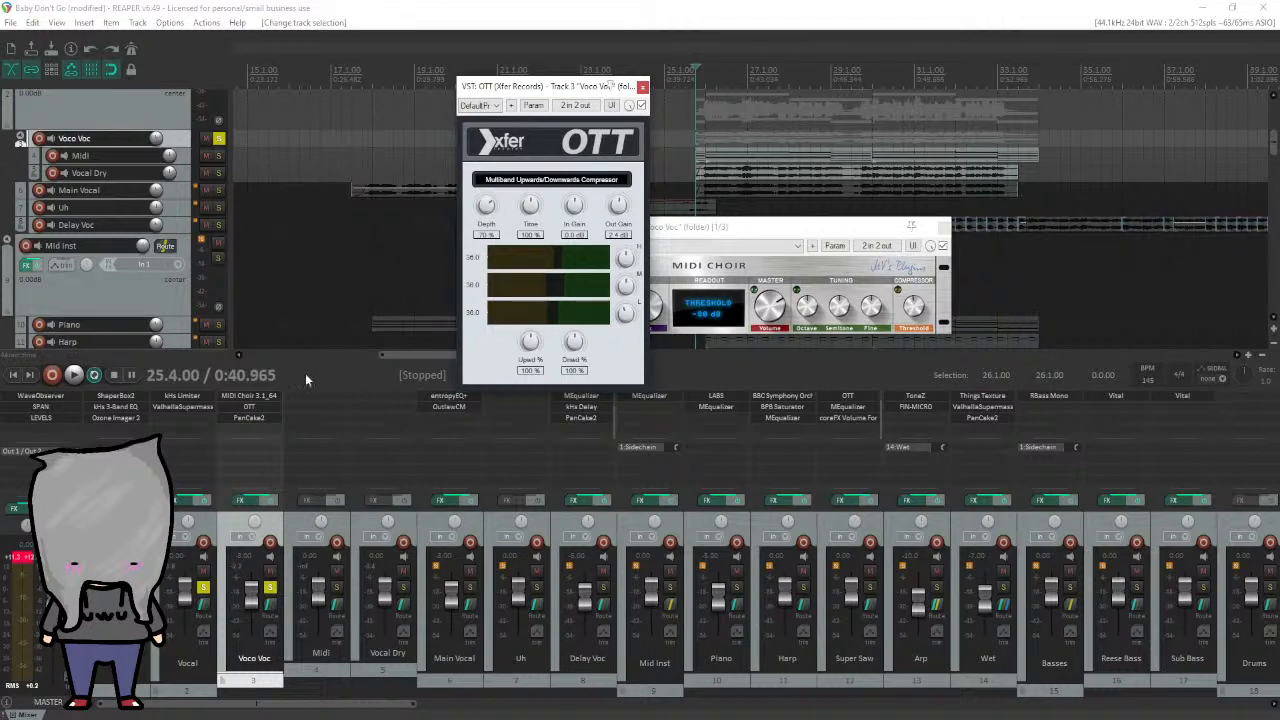
click(264, 418)
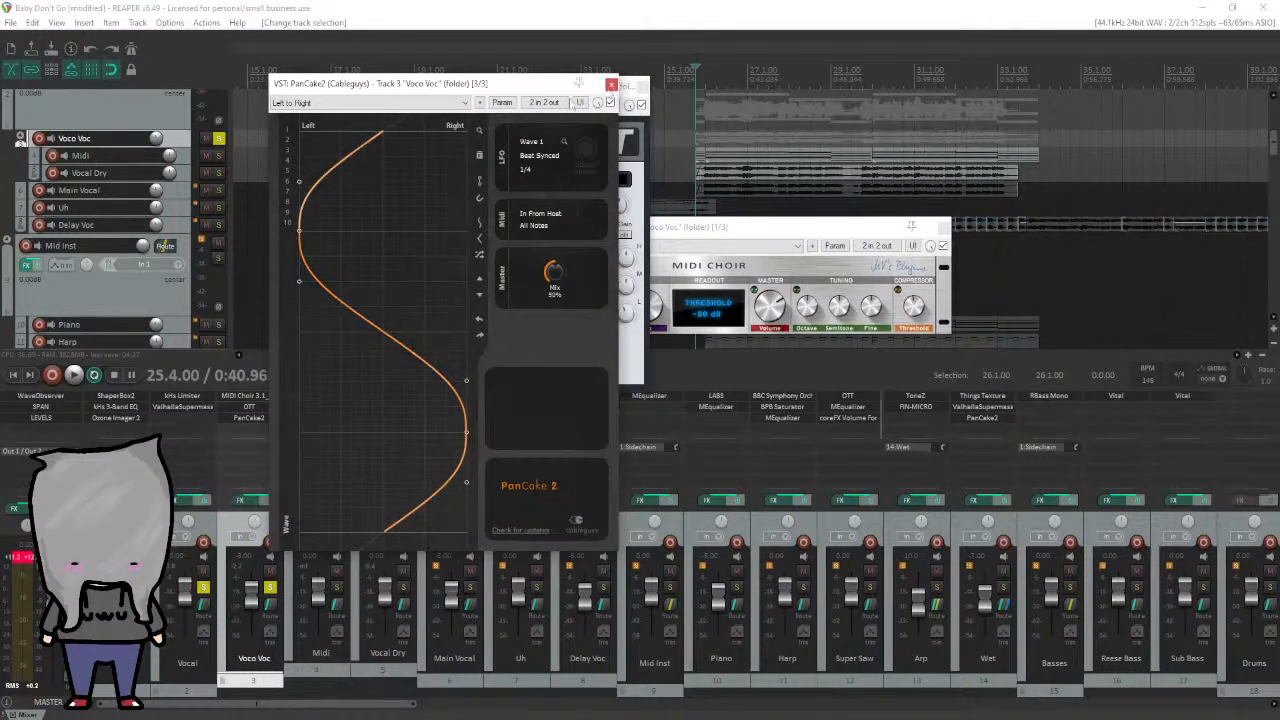
click(611, 84)
click(643, 84)
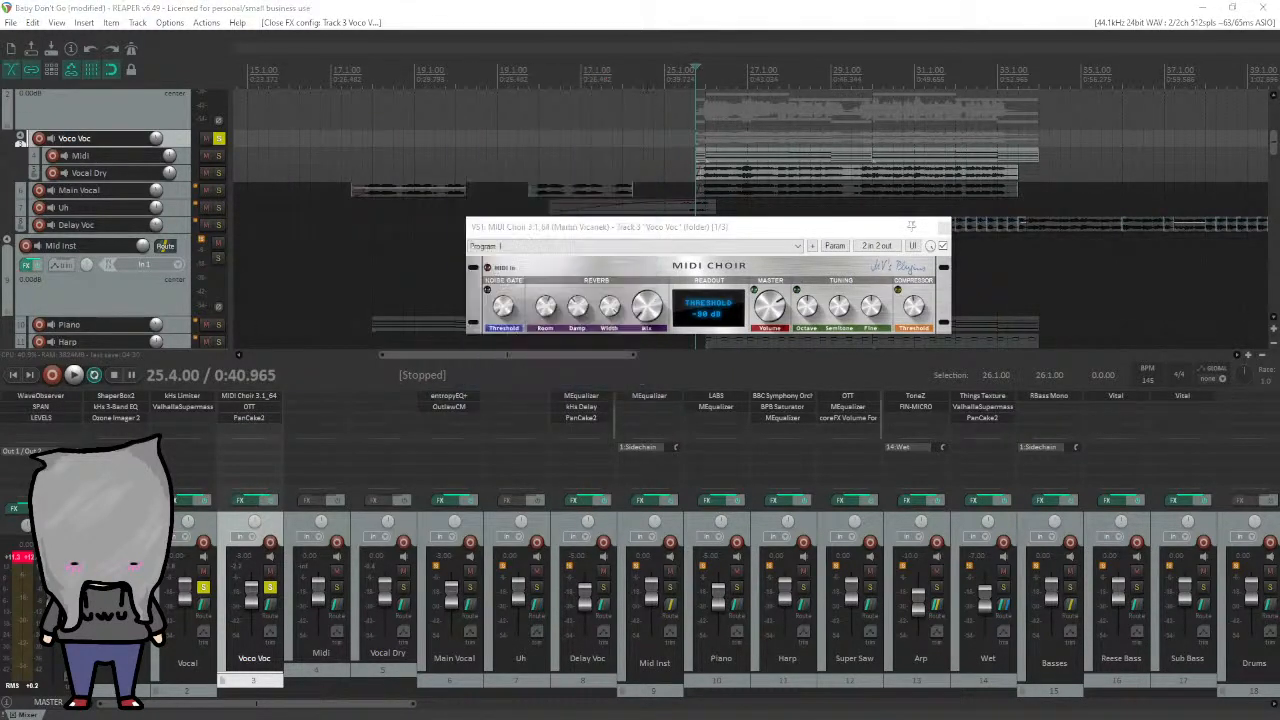
click(944, 228)
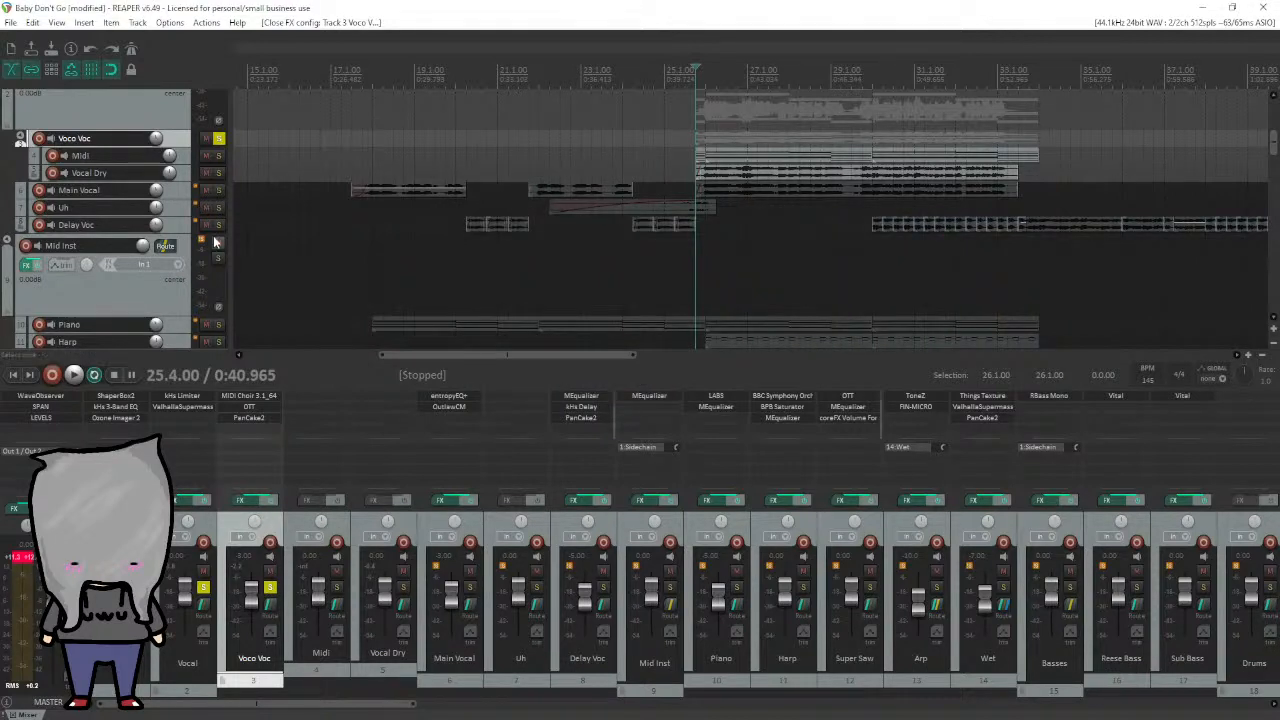
Solo the Delay Voc track instead of Voco Voc and play it briefly from 20.2.00.
click(221, 139)
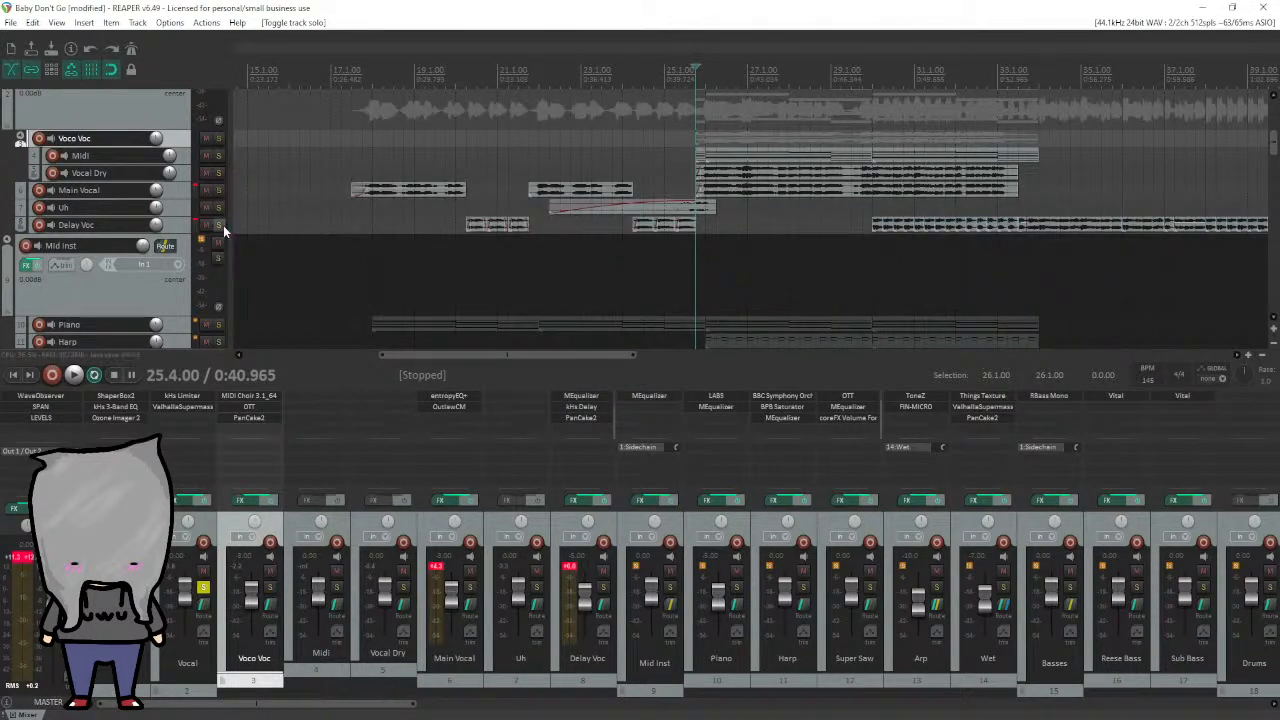
click(219, 225)
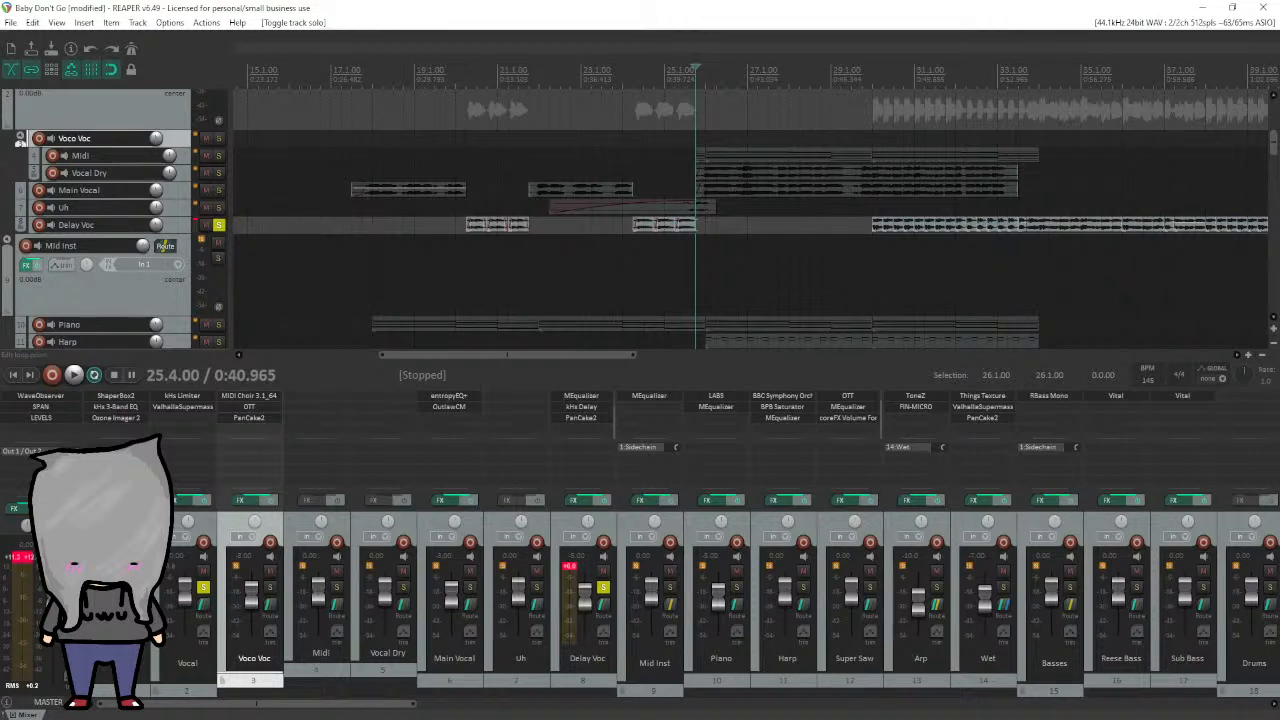
click(467, 77)
key(space)
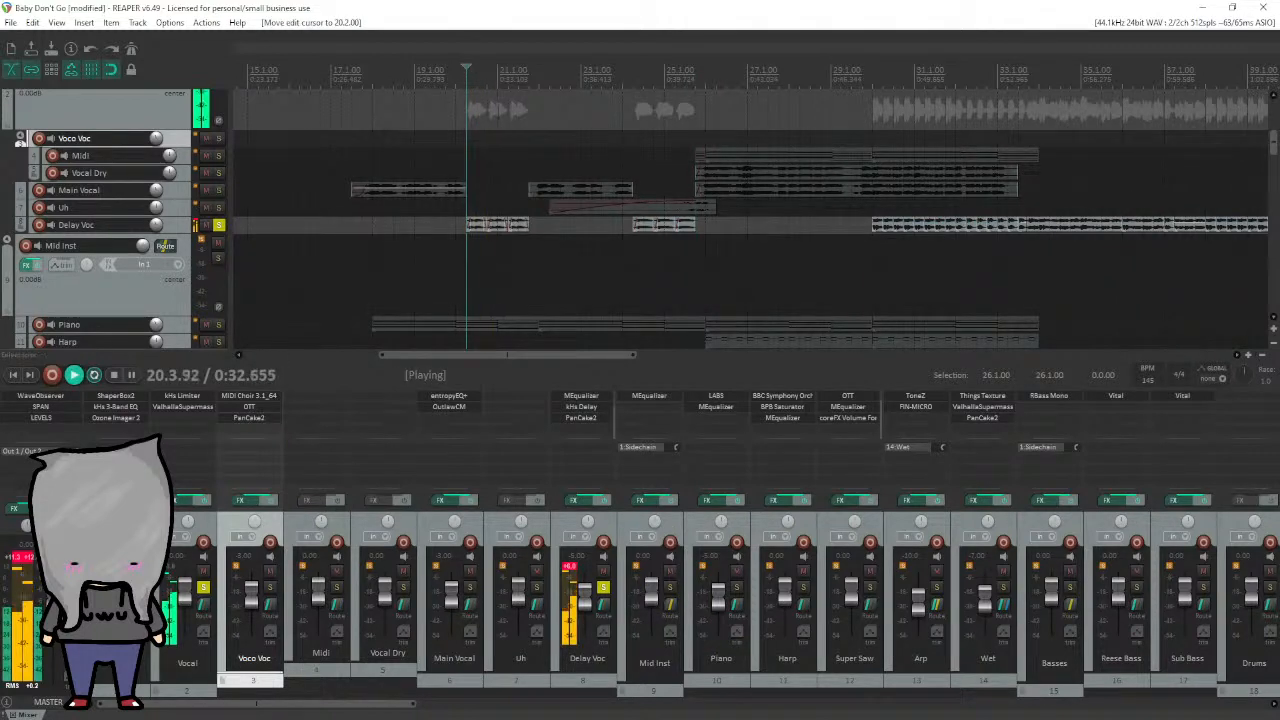
key(space)
Bypass Krush, MEqualizer, kHs Delay and PanCake2 on the Delay Voc track.
scroll(599, 436, up, 2)
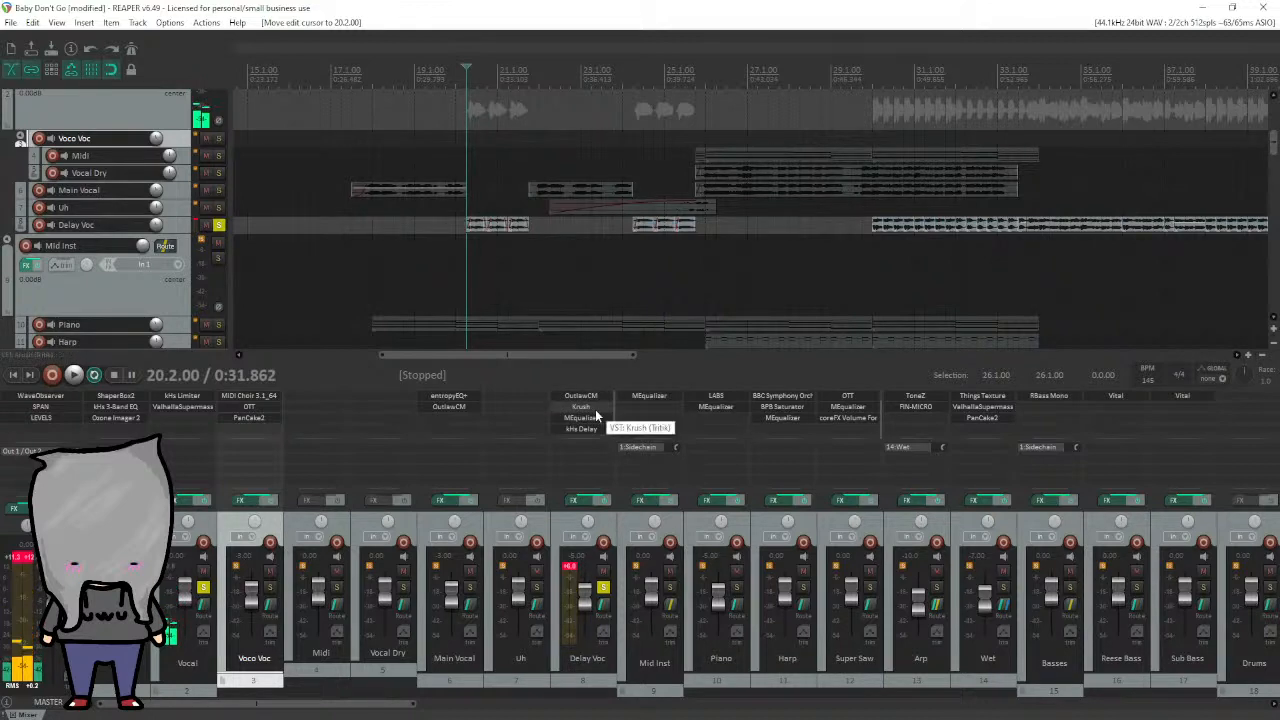
shift+click(596, 409)
shift+click(598, 418)
scroll(598, 418, down, 1)
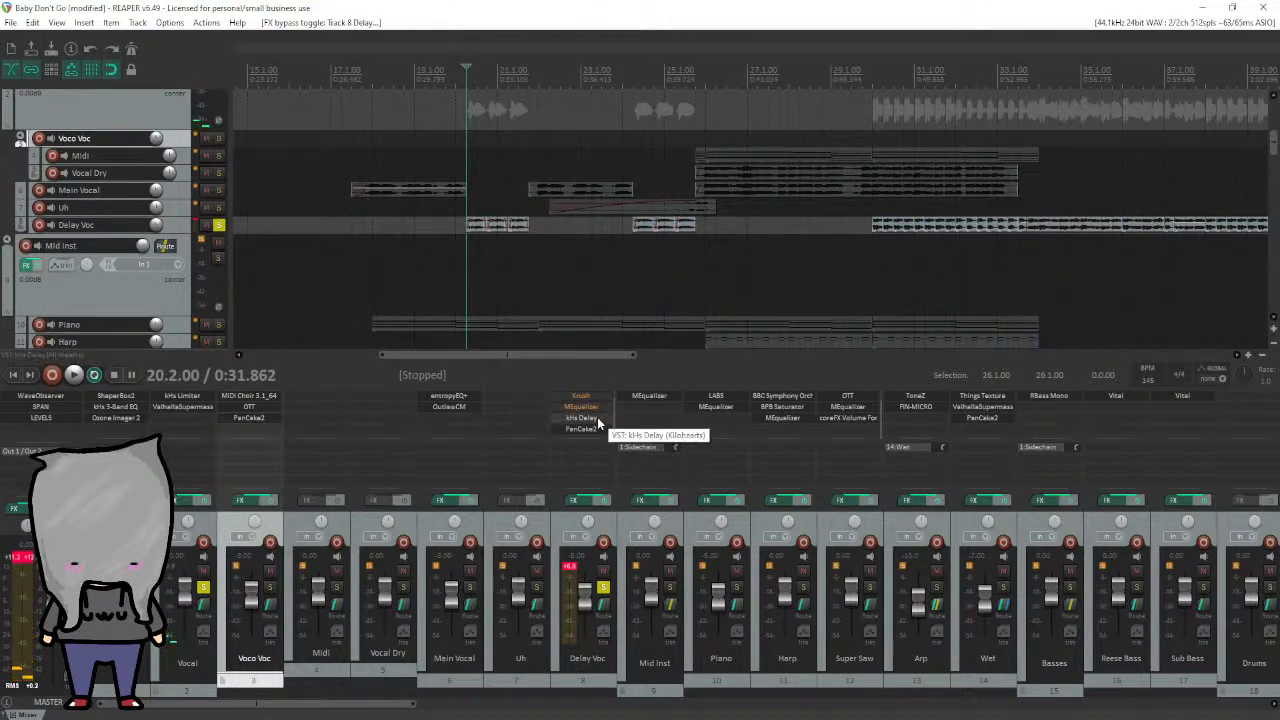
shift+click(597, 417)
shift+click(596, 427)
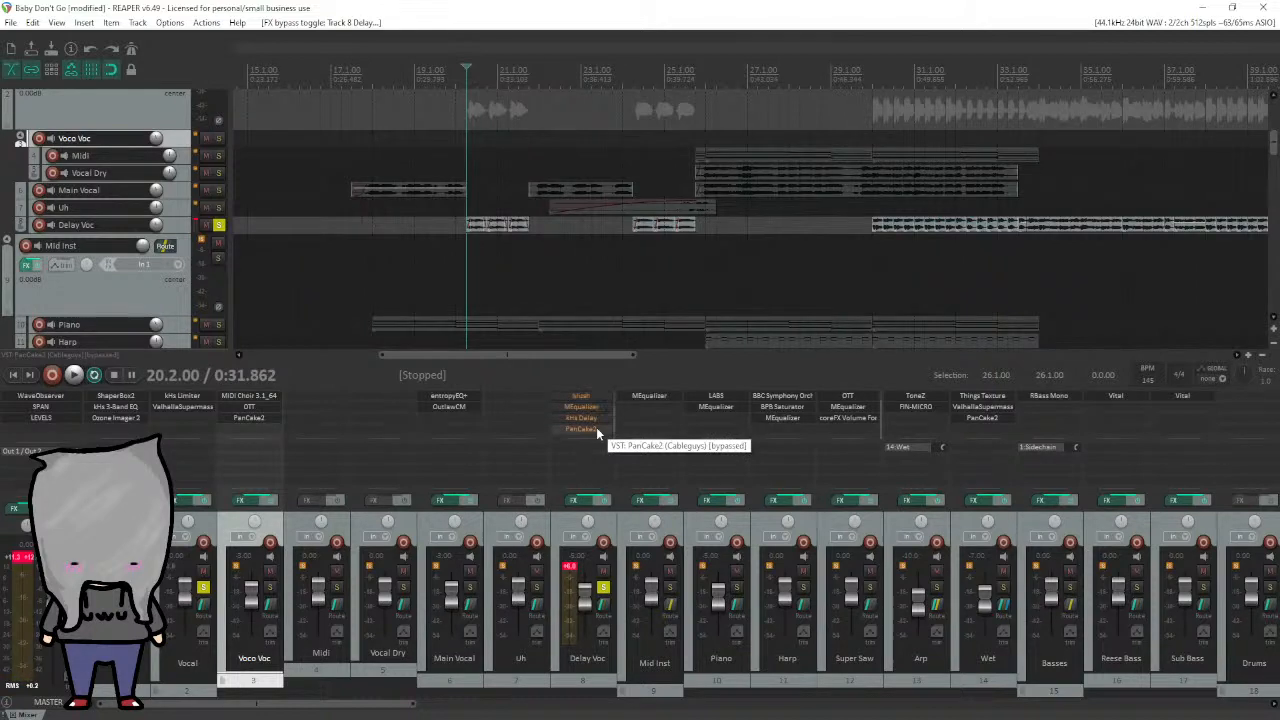
Open OutlawCM on the Delay Voc track, move its window clear of the mixer strip to examine it, and close it.
scroll(602, 405, up, 1)
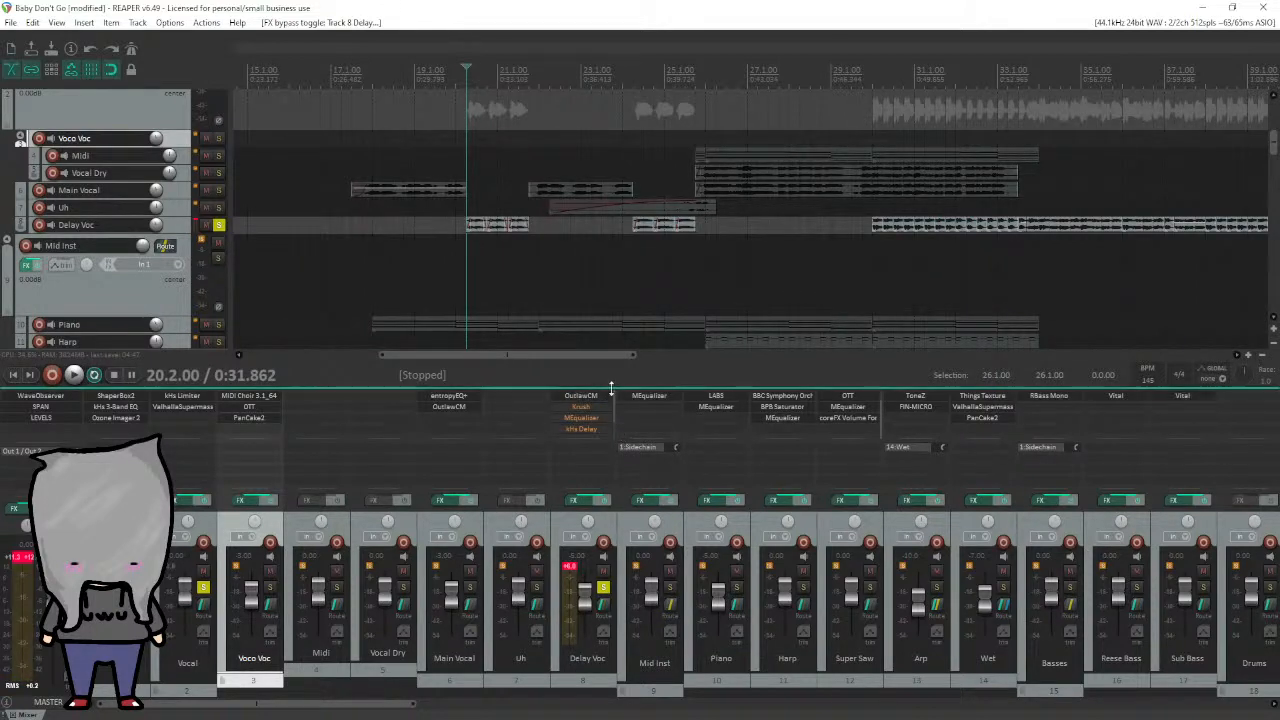
click(589, 395)
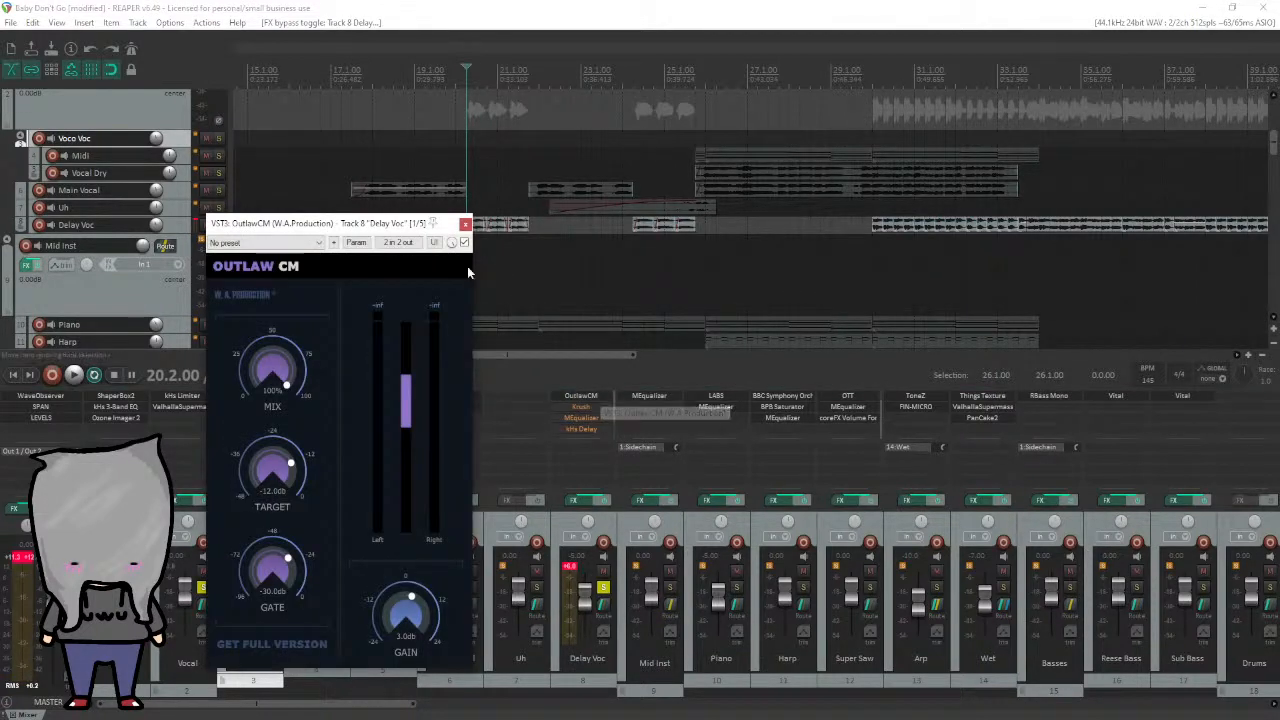
drag(395, 226, 1010, 173)
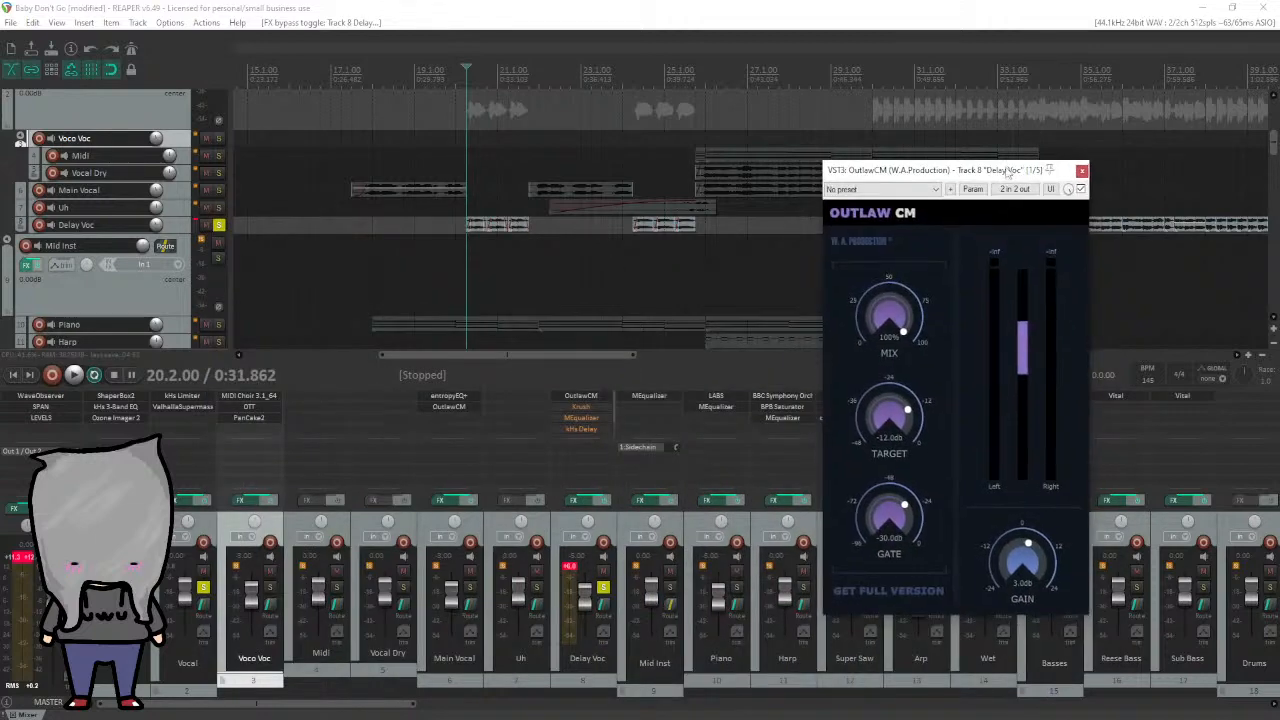
click(1081, 172)
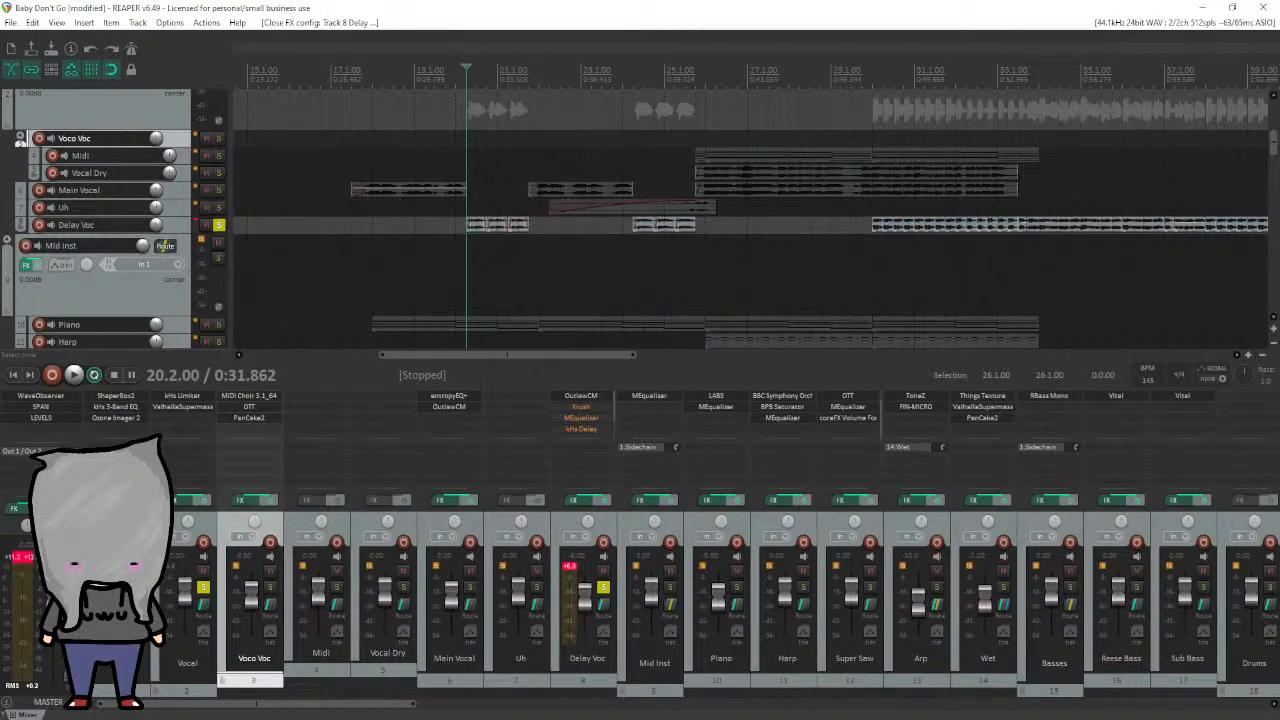
Re-enable Krush on the Delay Voc track, move its window clear of the mixer strip and audition the track from 20.2.00.
shift+click(600, 407)
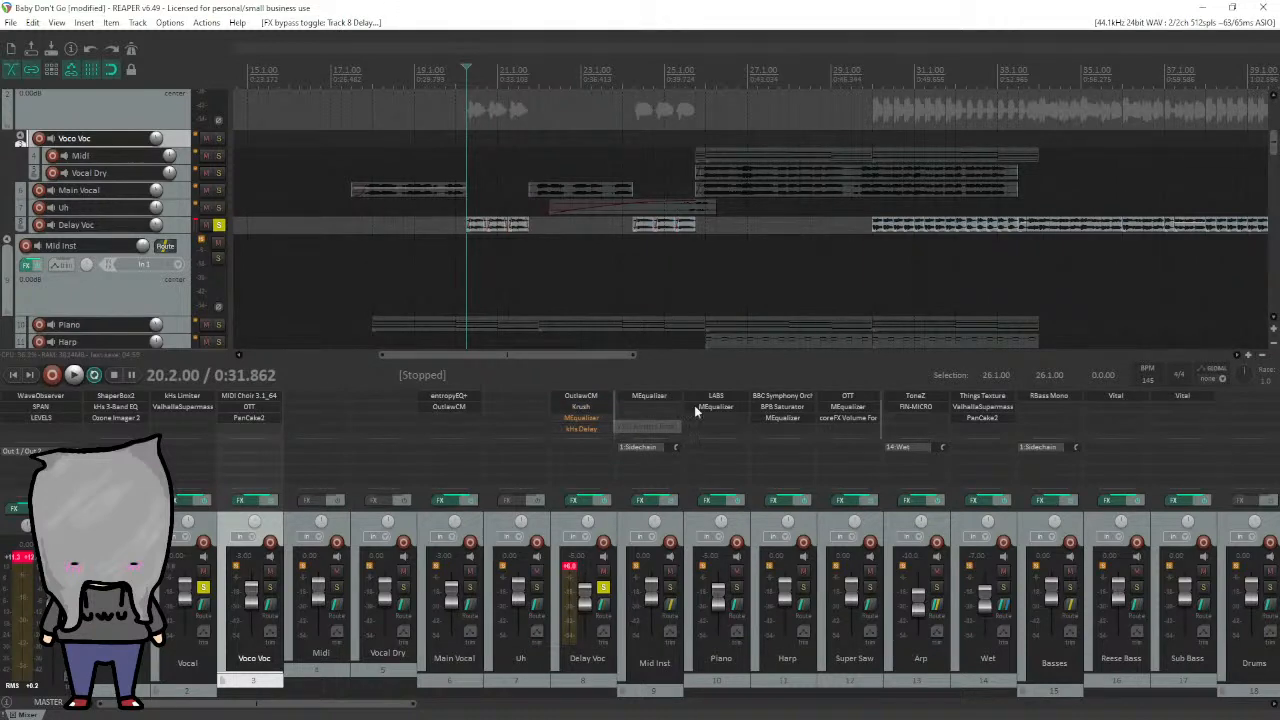
drag(928, 247, 921, 183)
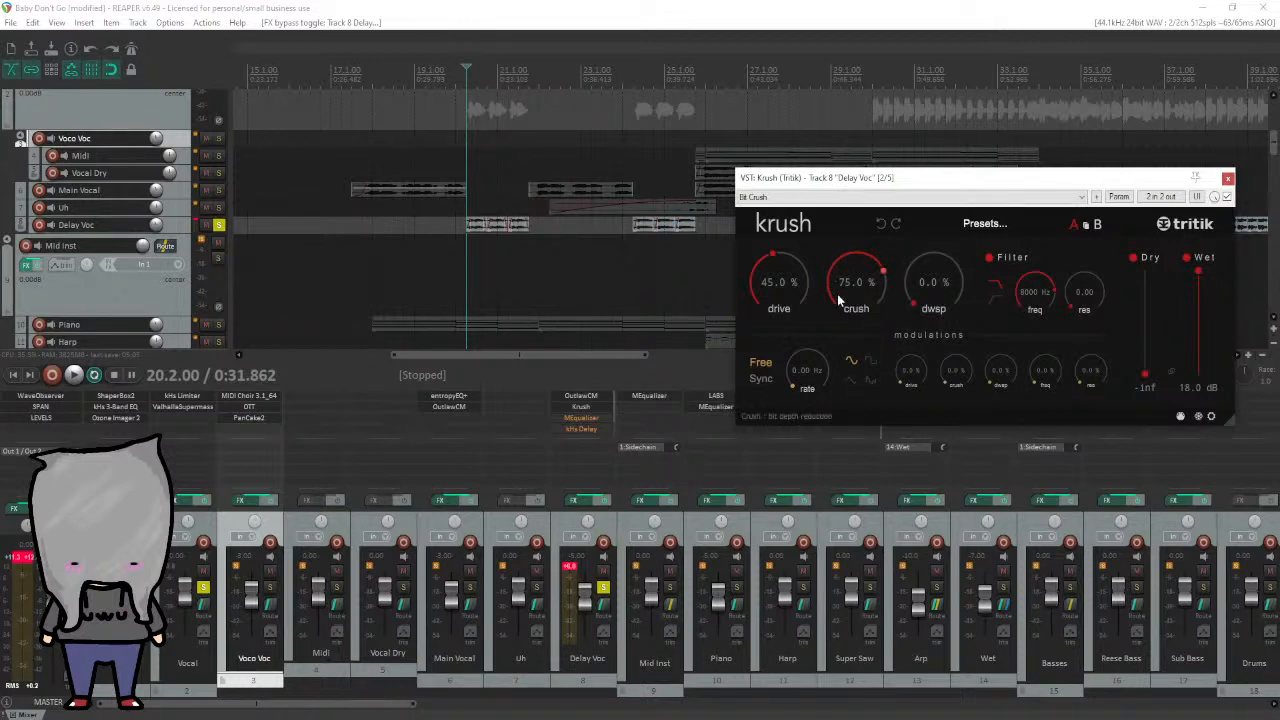
key(space)
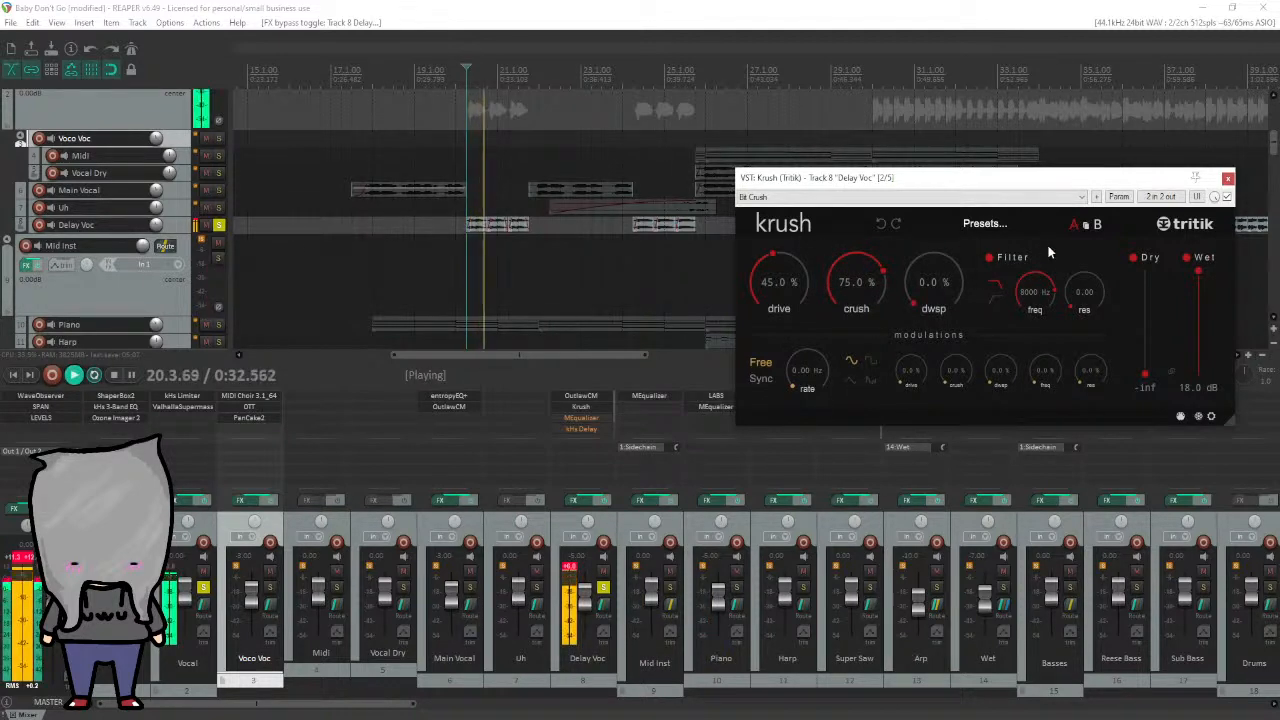
key(space)
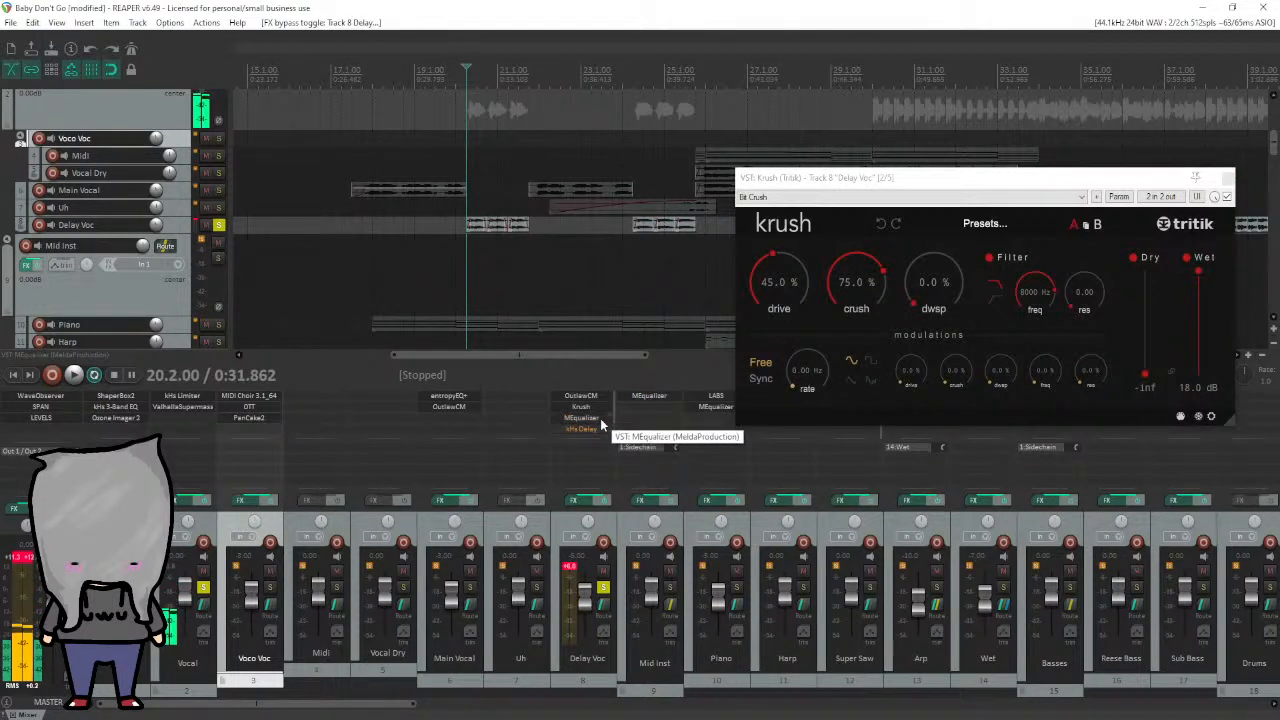
Examine the re-enabled MEqualizer on the Delay Voc track during a short playback, closing the Krush and MEqualizer windows.
double_click(602, 419)
drag(695, 245, 738, 153)
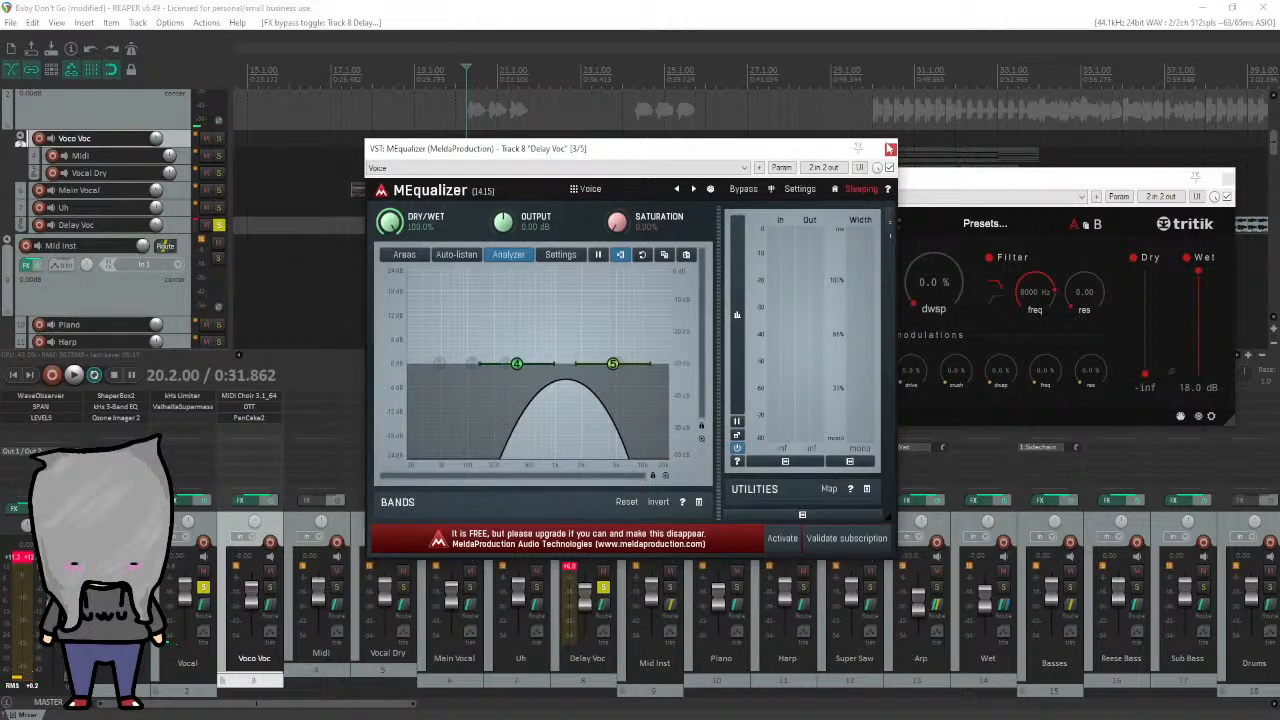
click(1228, 179)
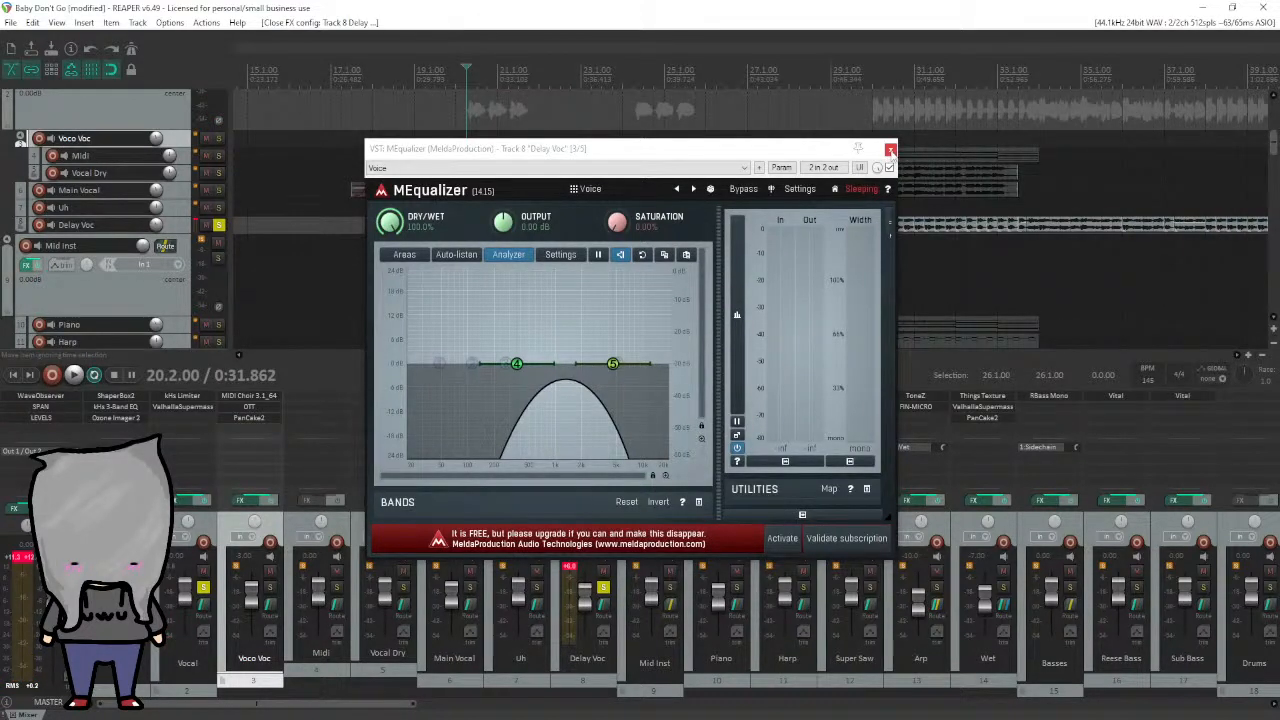
key(space)
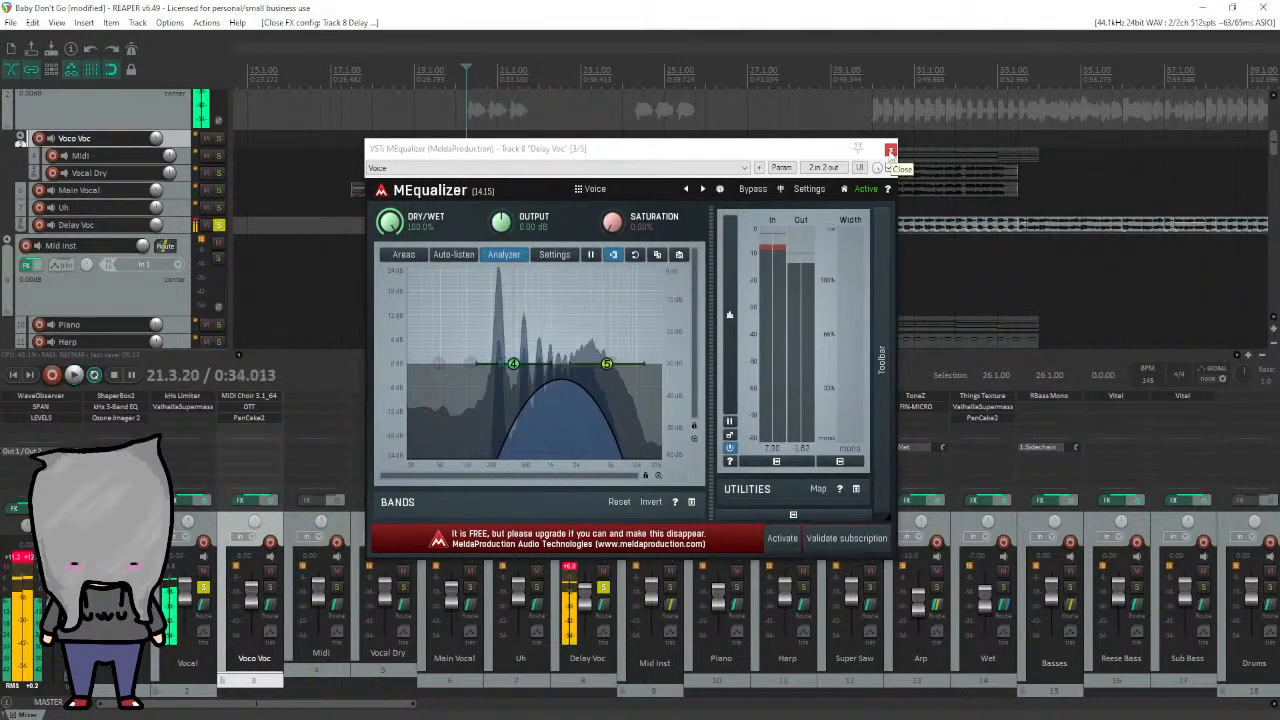
key(space)
click(890, 150)
Open kHs Delay on the Delay Voc track, take it out of bypass, audition it briefly and close its window.
scroll(597, 423, down, 1)
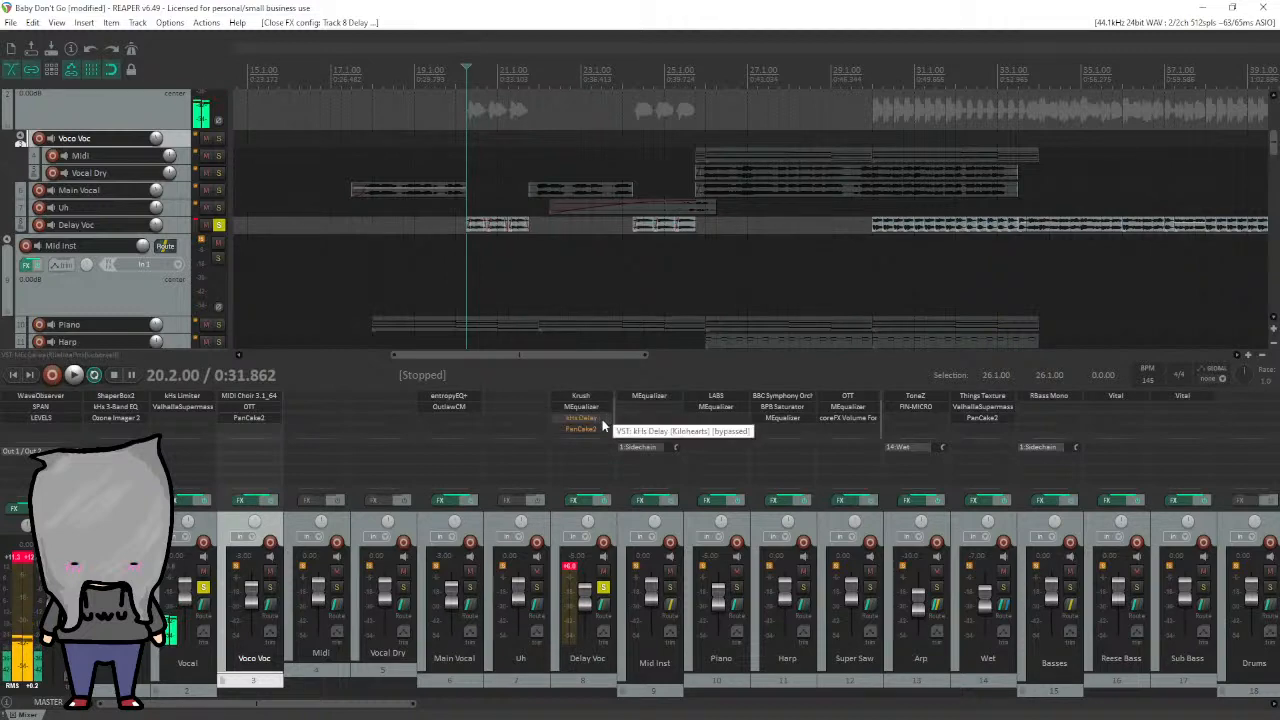
click(597, 420)
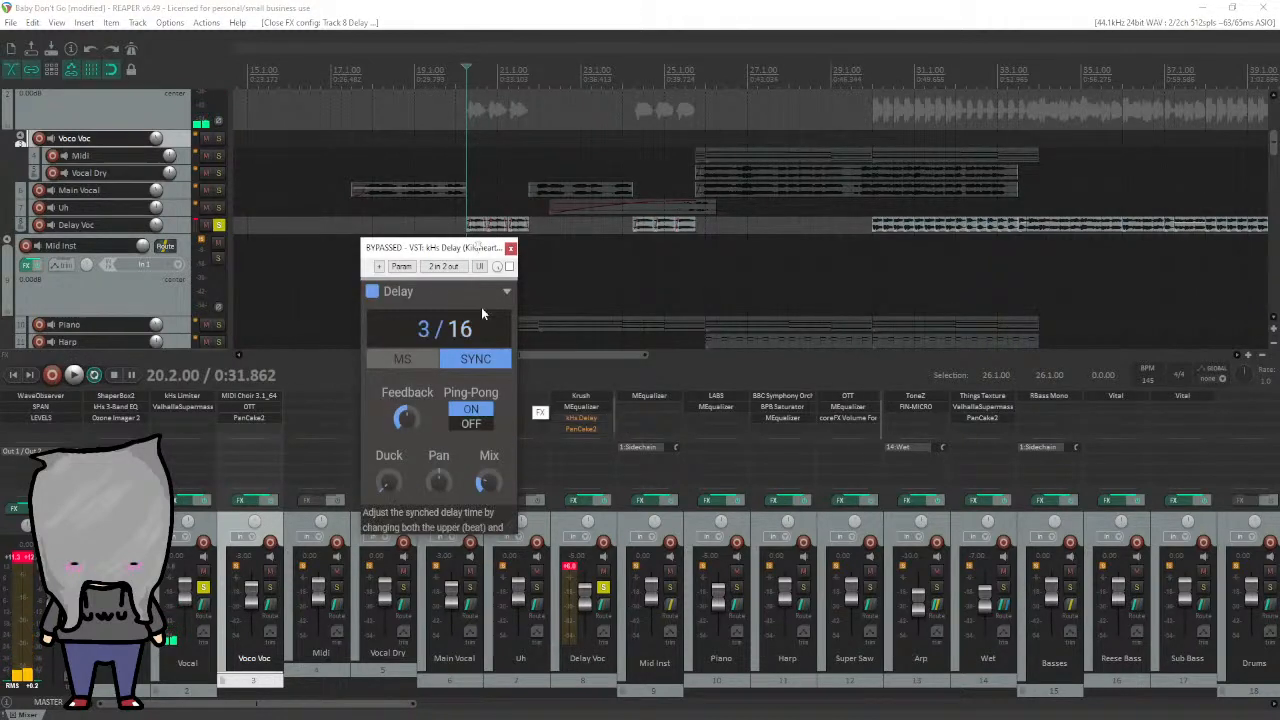
click(509, 266)
key(space)
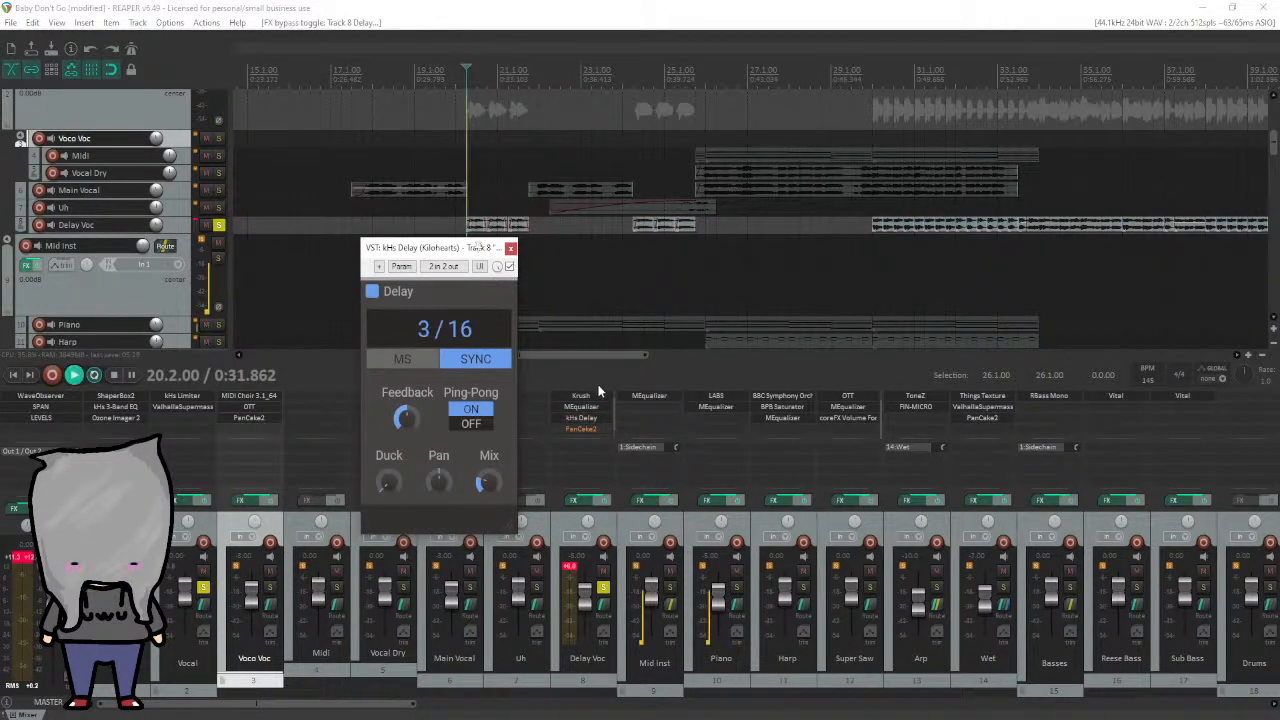
click(510, 249)
key(space)
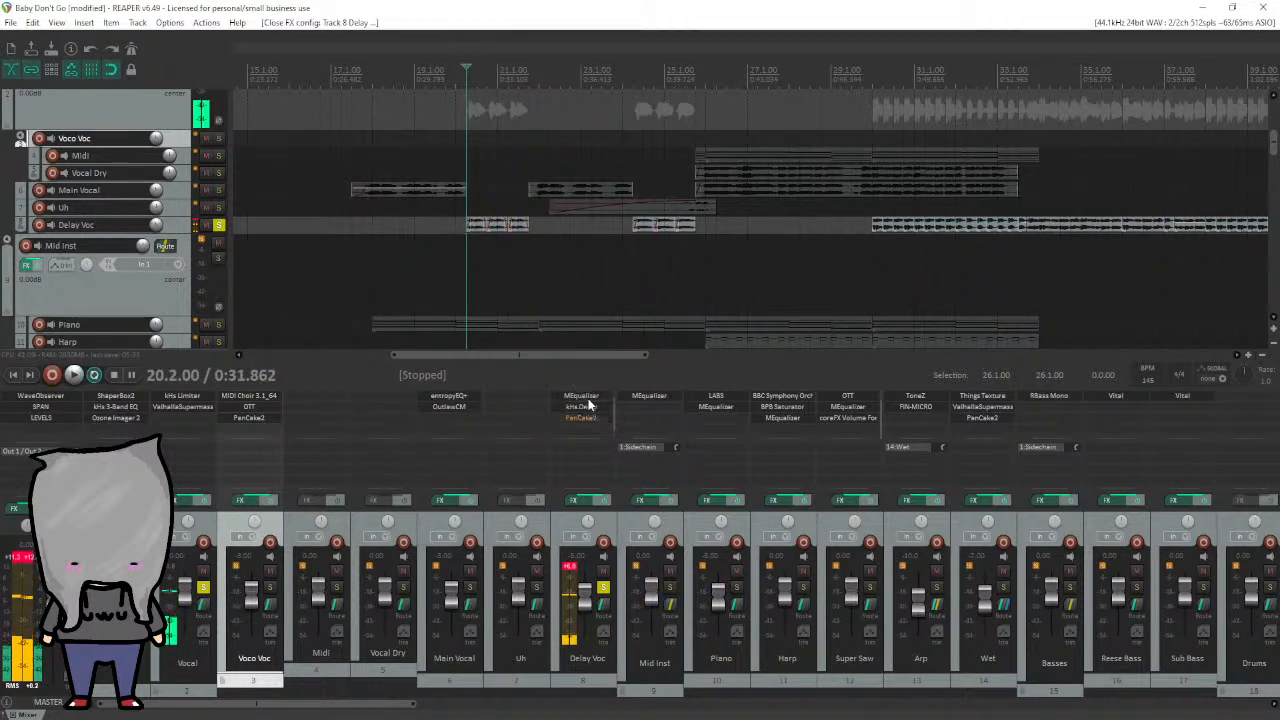
Open PanCake2 on the Delay Voc track, take it out of bypass, audition it briefly and close its window.
click(590, 418)
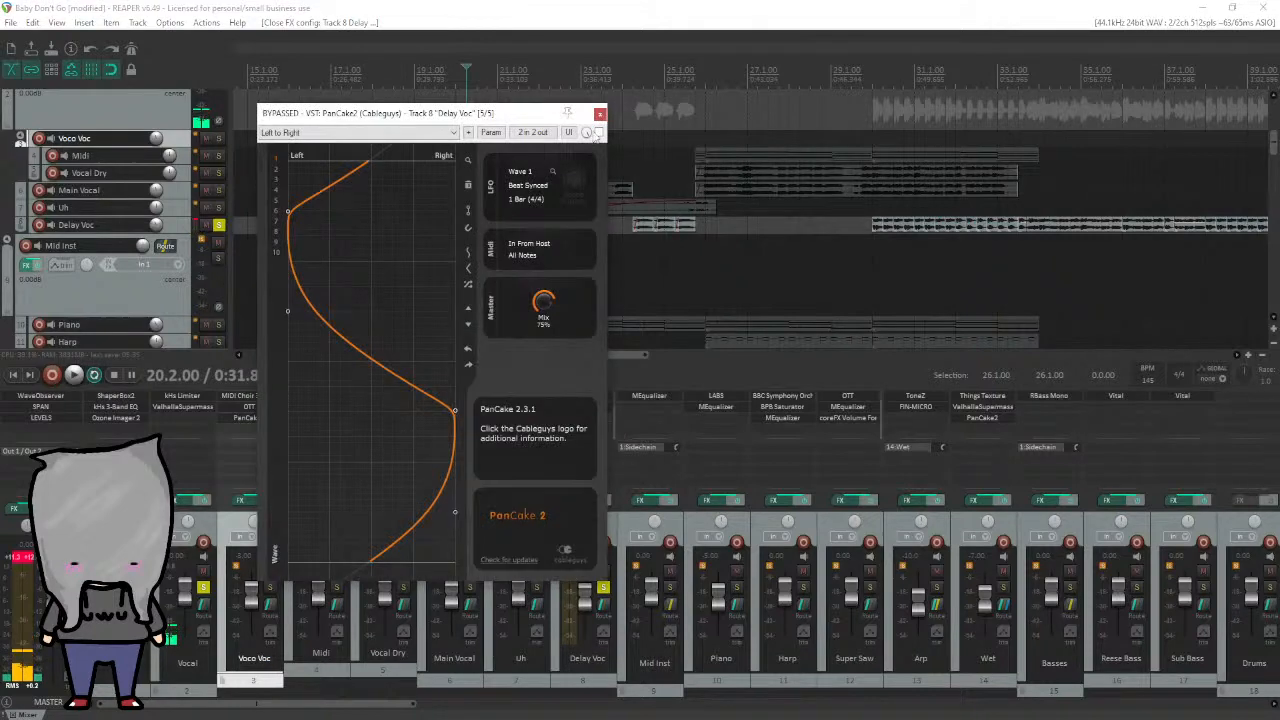
click(598, 133)
key(space)
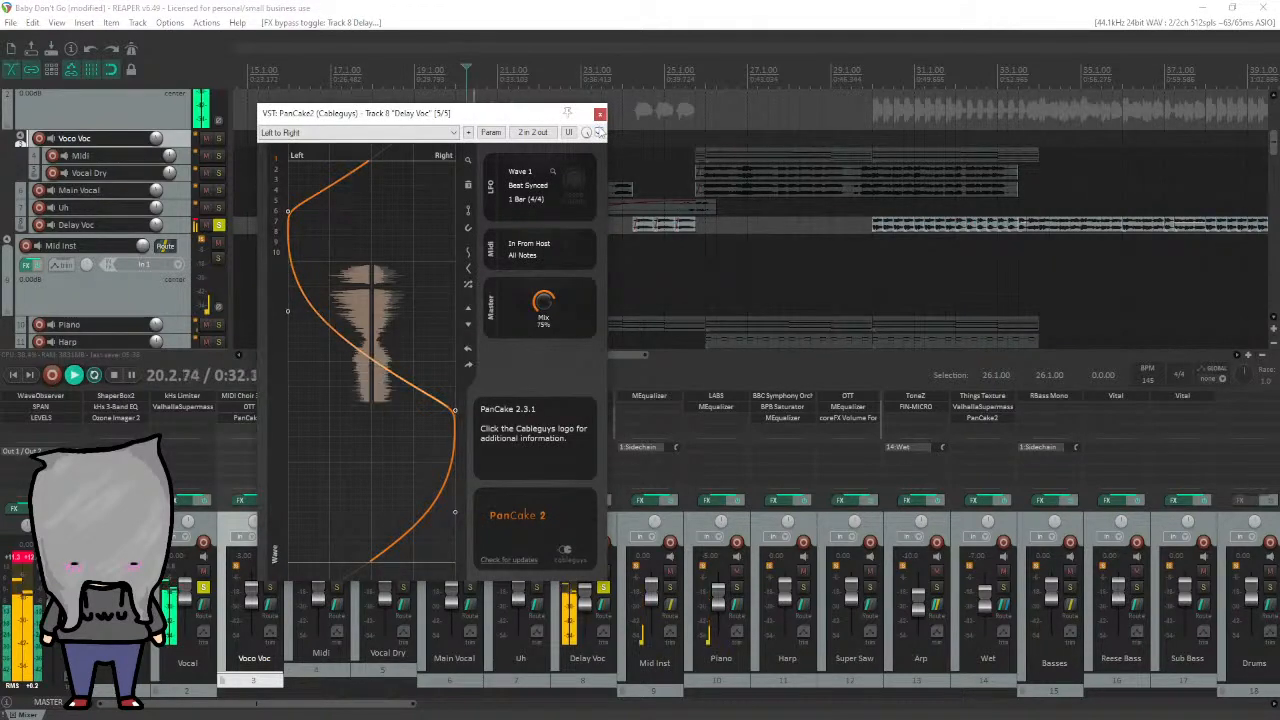
click(599, 114)
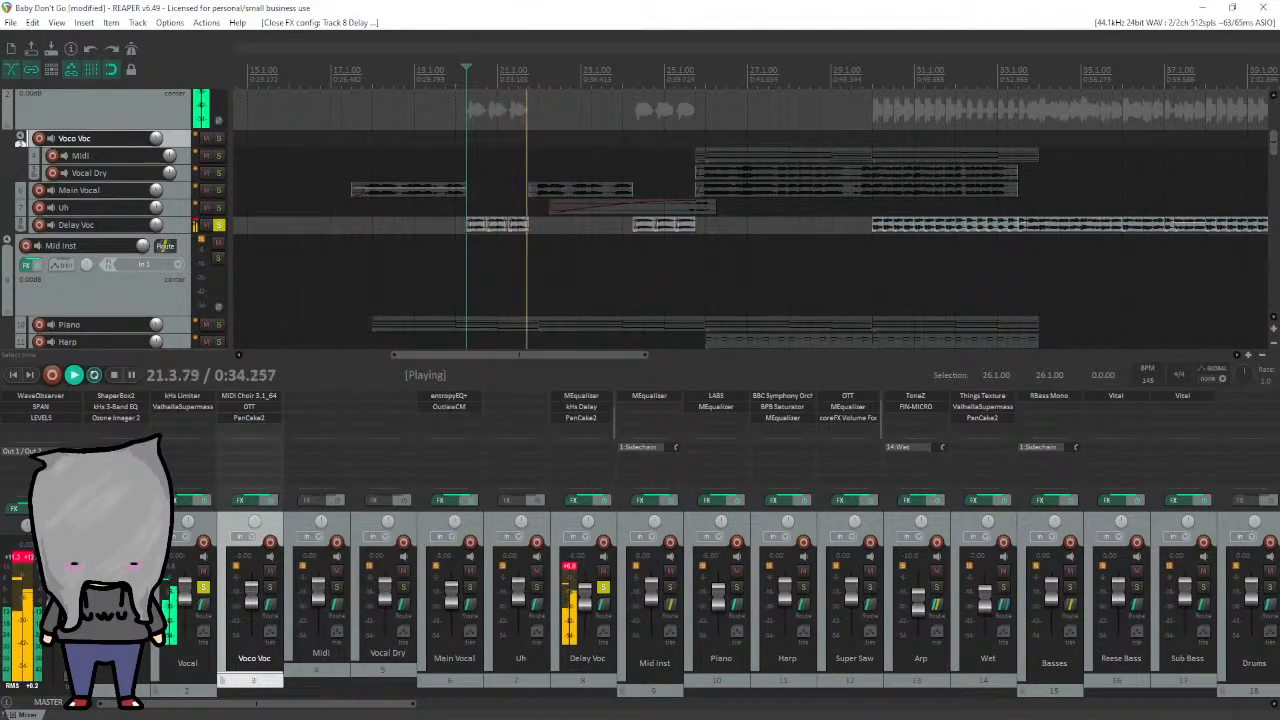
key(space)
Unsolo the Delay Voc track and select the Uh track with the edit cursor placed at 25.4.00.
click(219, 224)
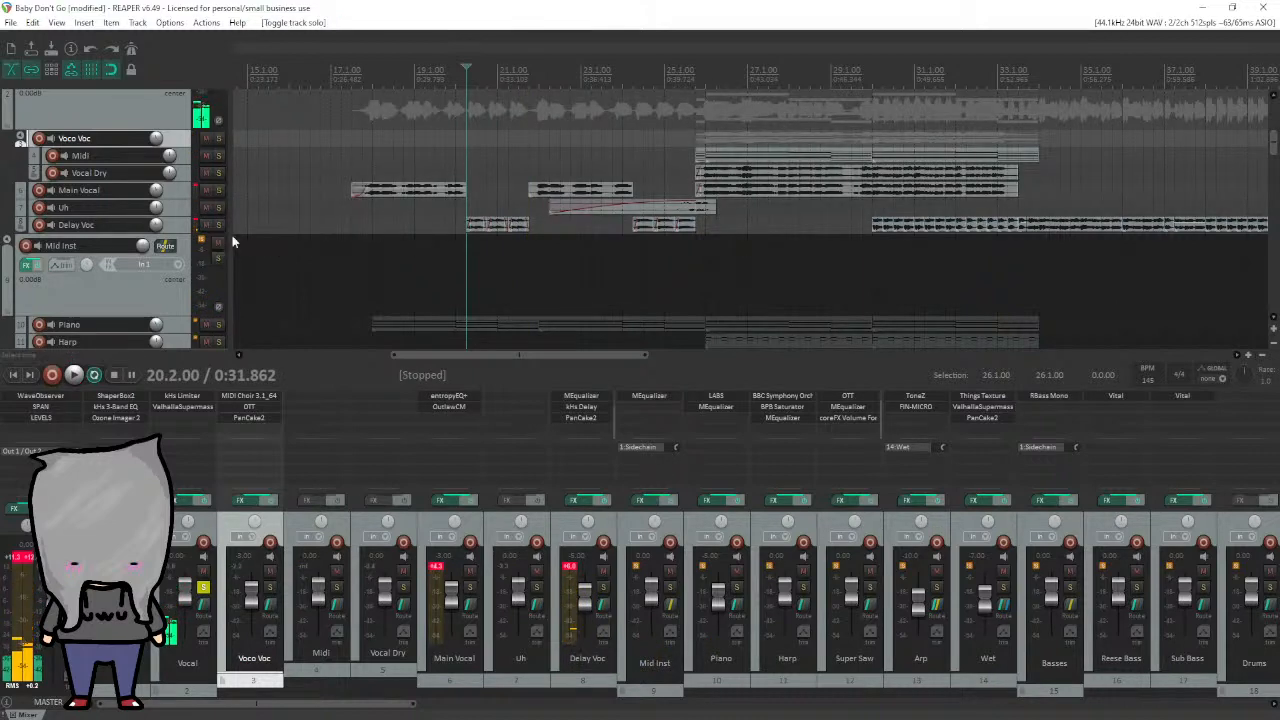
scroll(205, 212, up, 2)
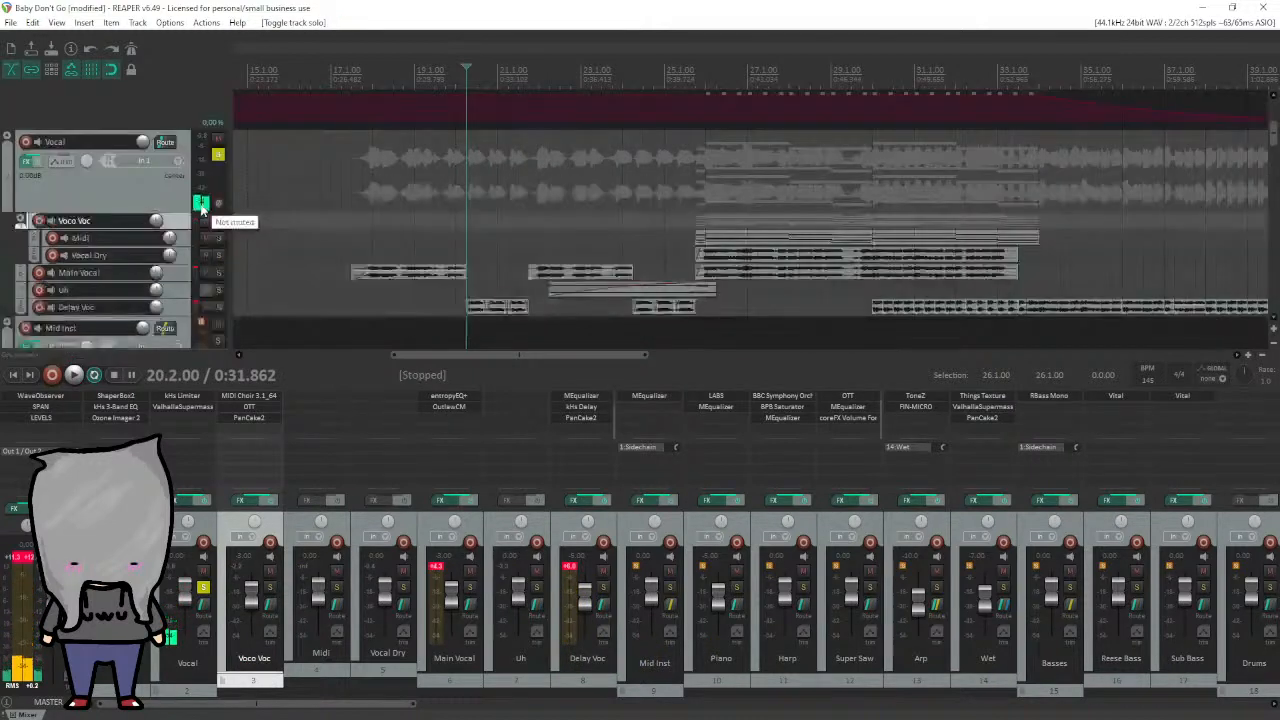
click(188, 292)
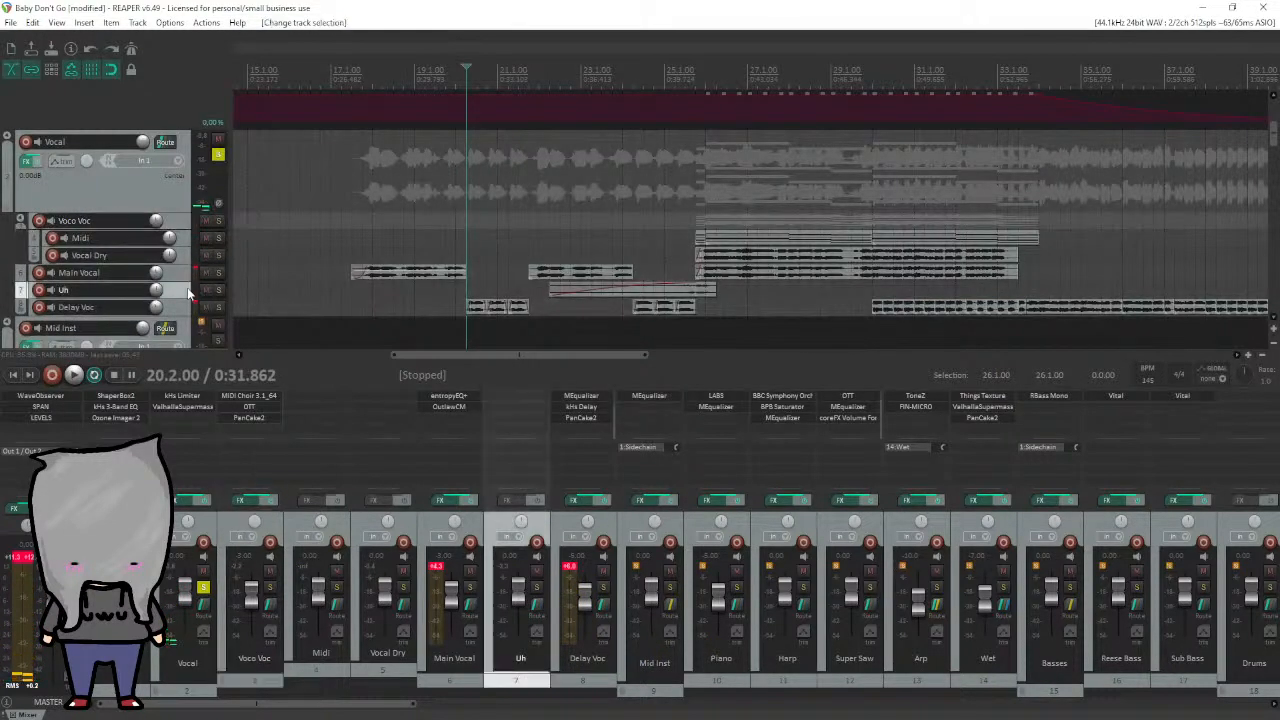
click(690, 109)
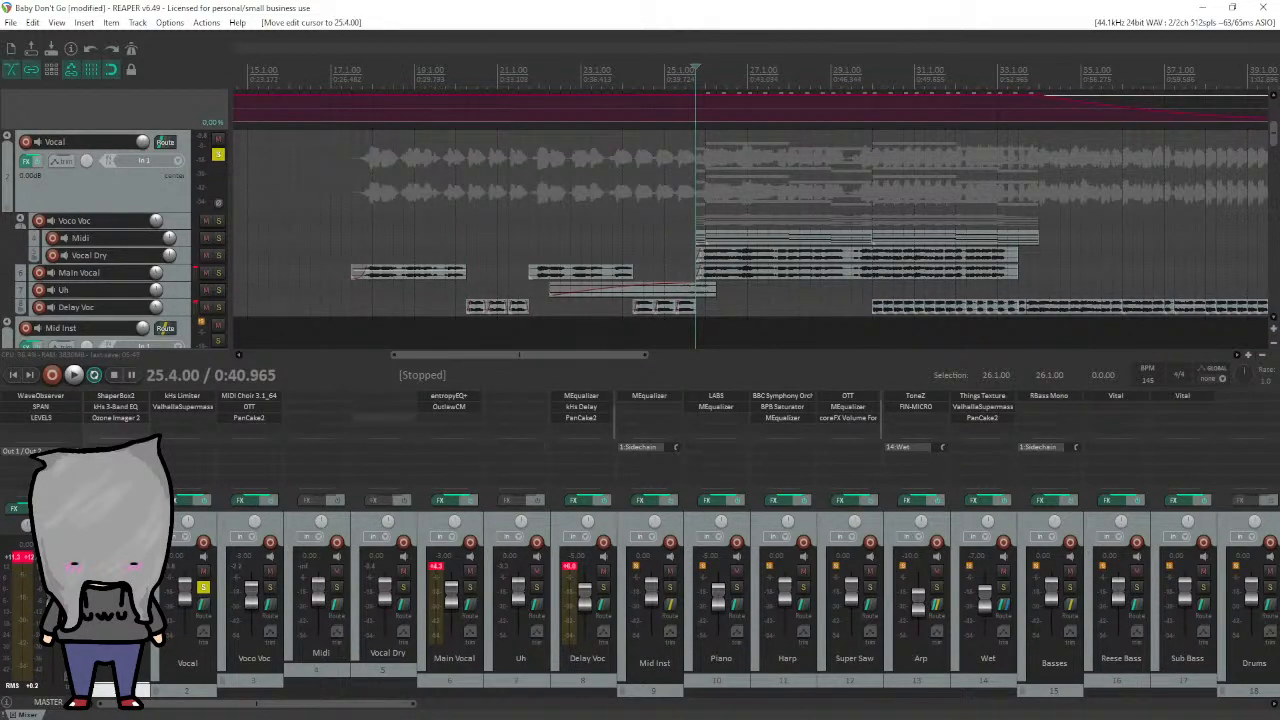
click(182, 291)
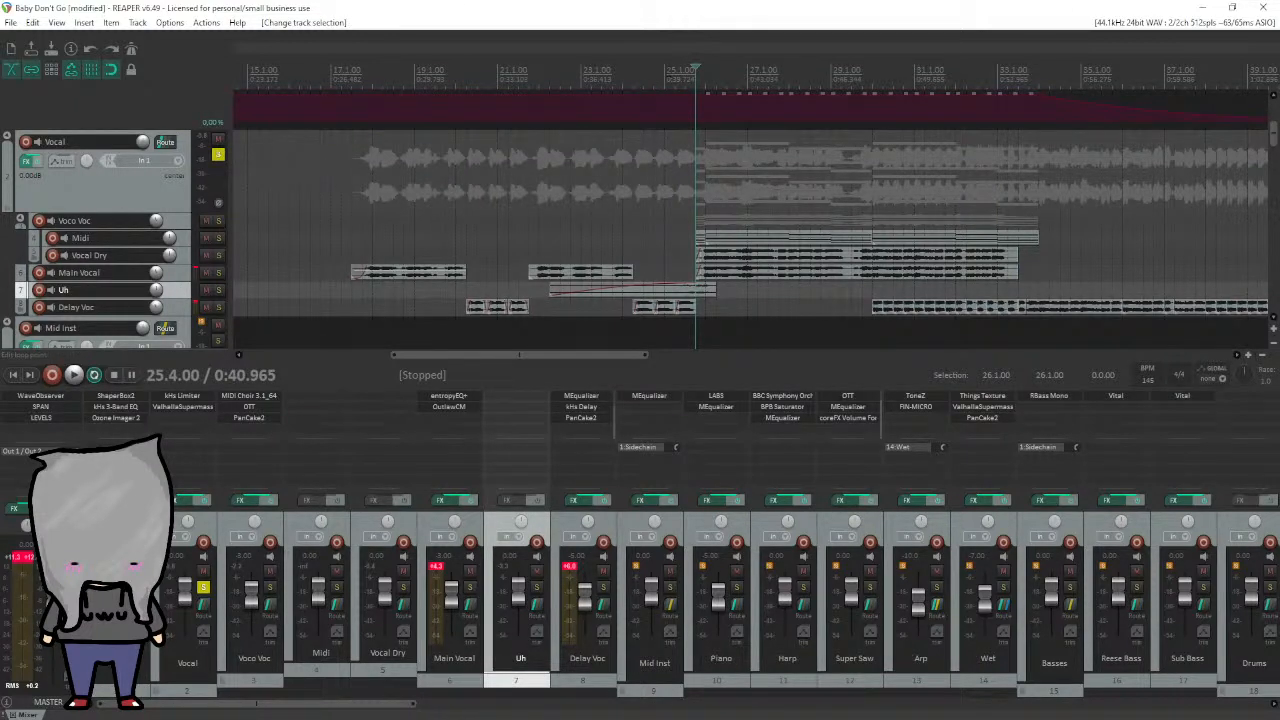
scroll(704, 76, down, 3)
scroll(757, 76, up, 2)
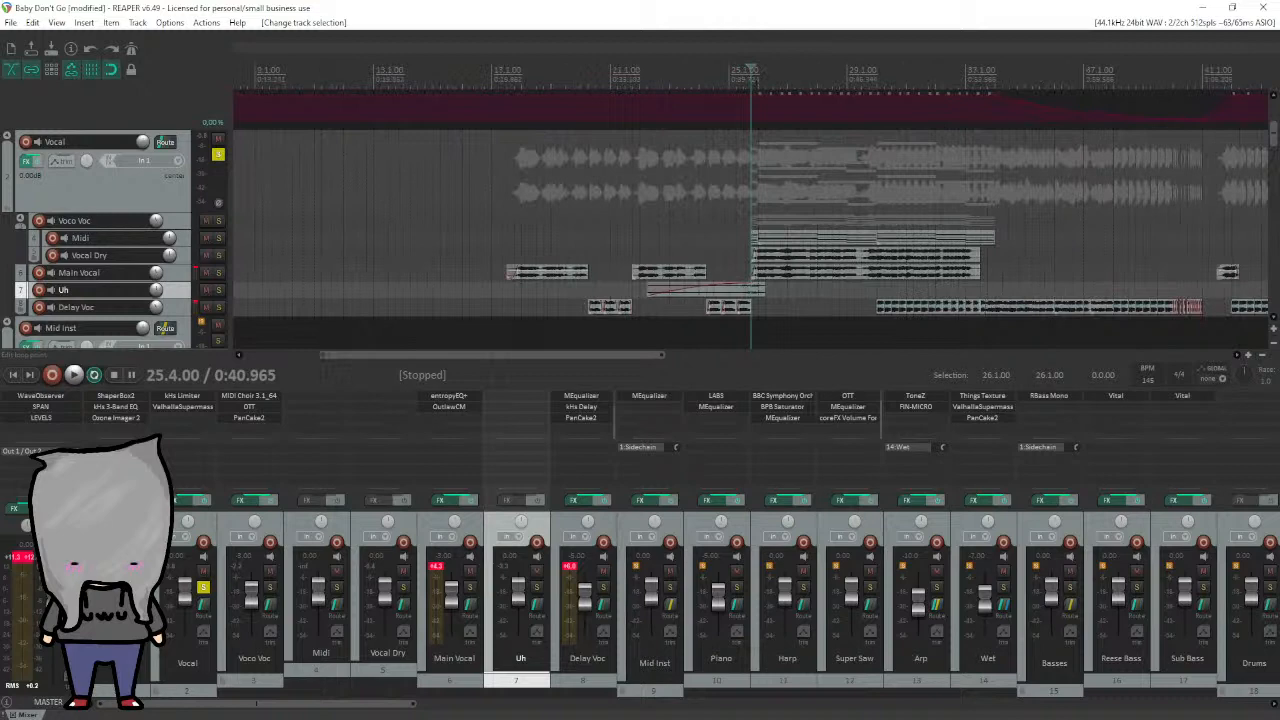
Solo the Mid Inst folder track instead of Vocal and play it briefly from 25.4.00.
click(218, 155)
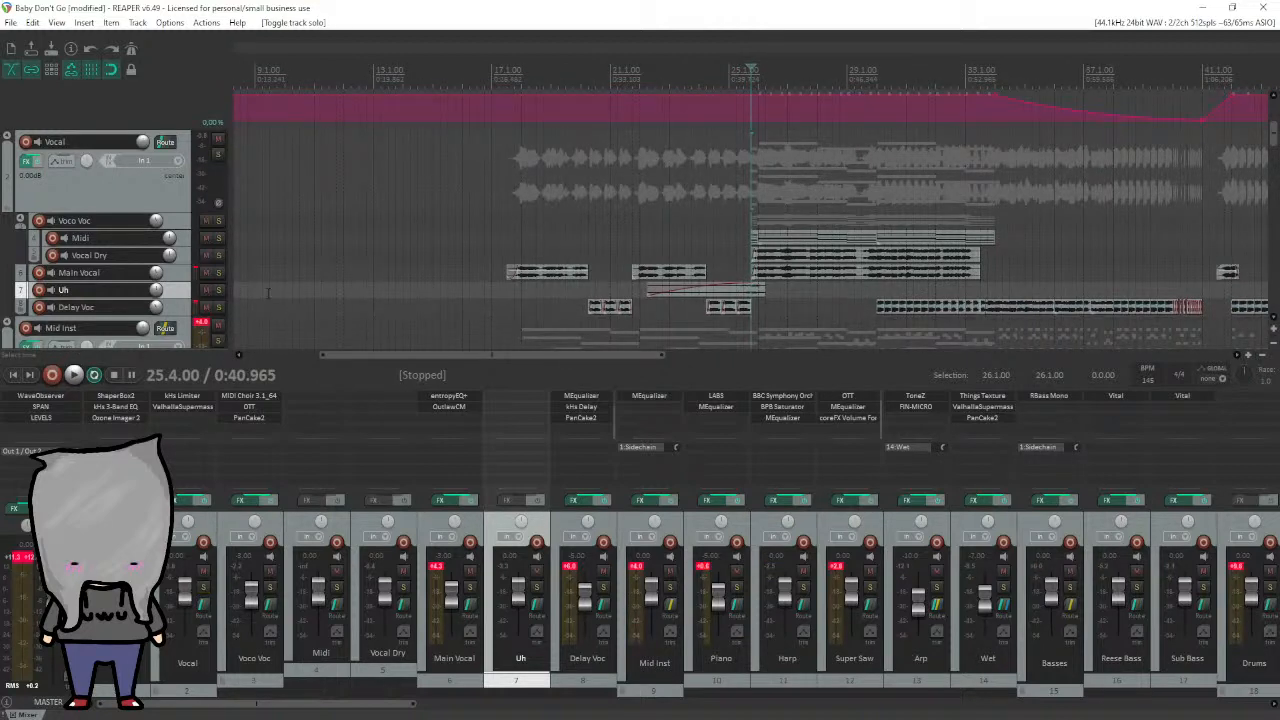
scroll(173, 296, down, 3)
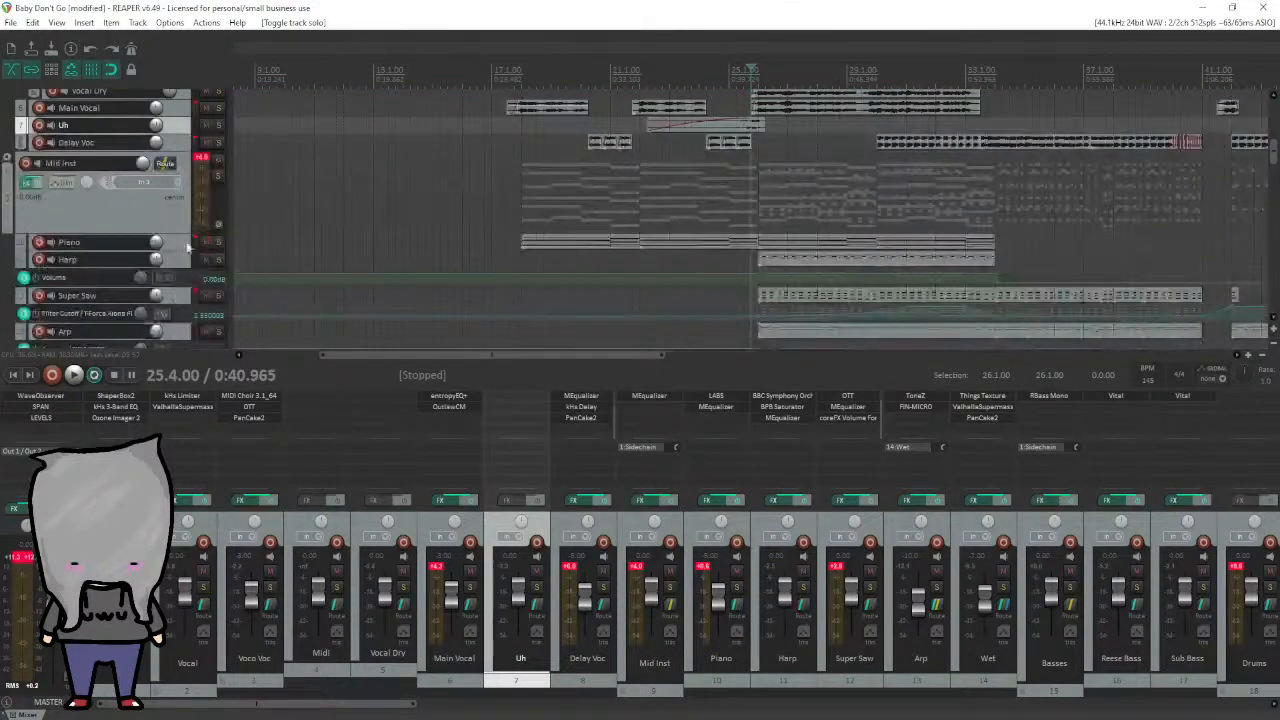
click(218, 177)
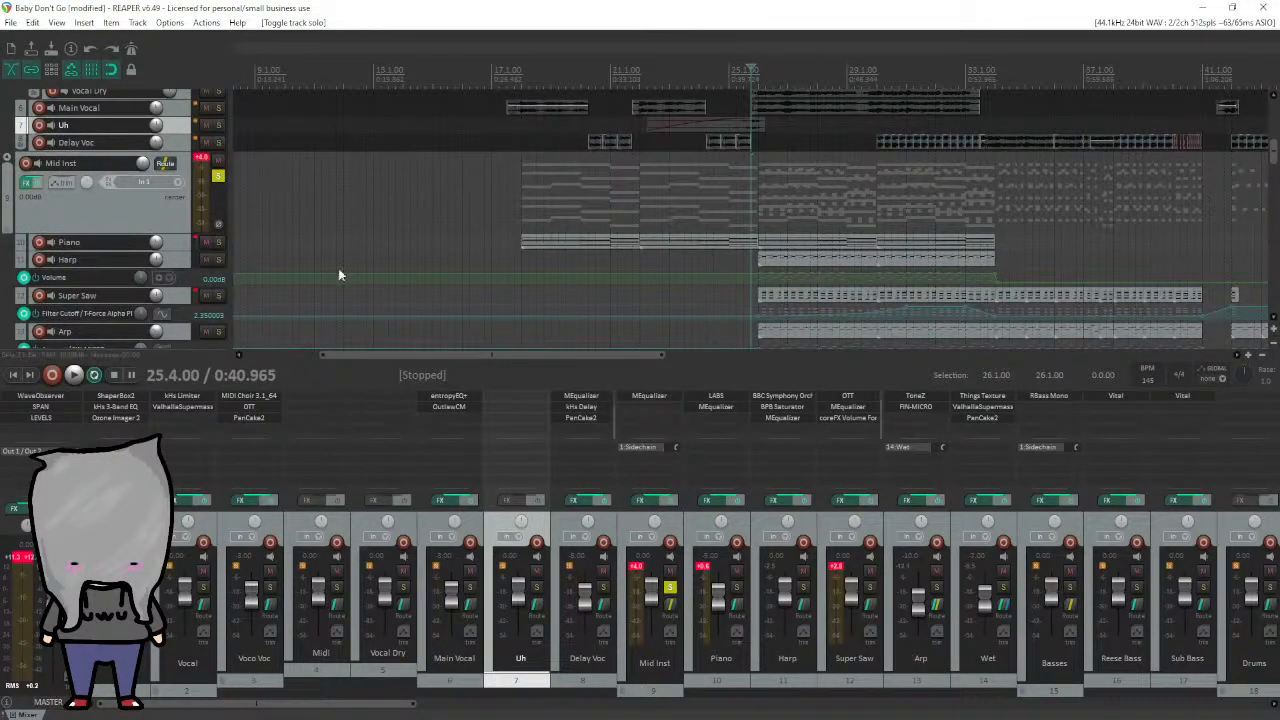
key(space)
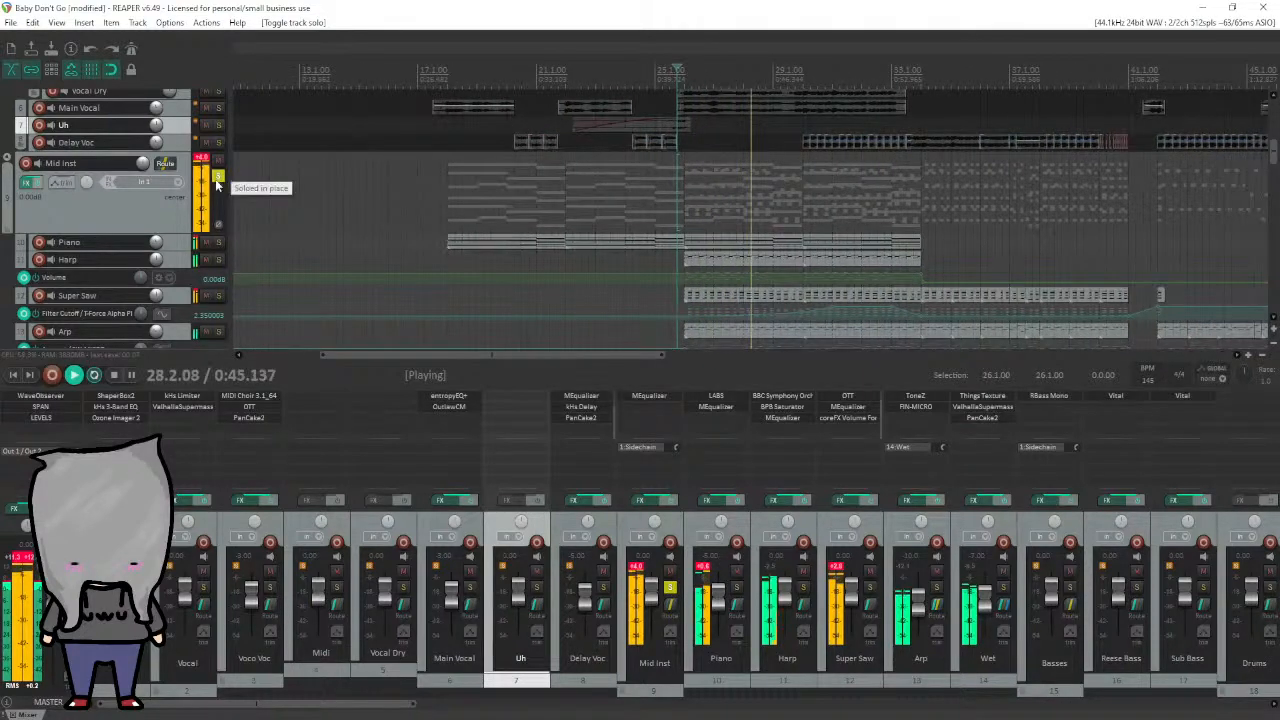
key(space)
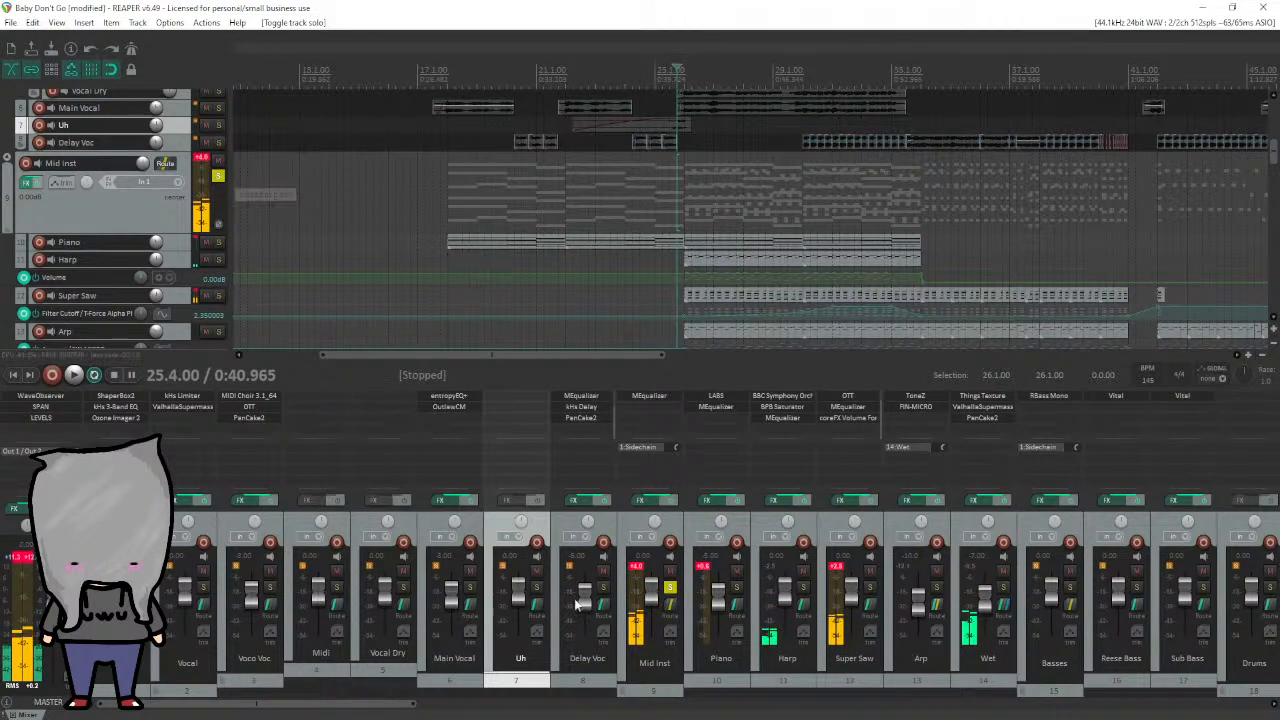
Switch to OBS, mute and unmute the Mic/Aux source, and minimize OBS to return to REAPER.
click(680, 718)
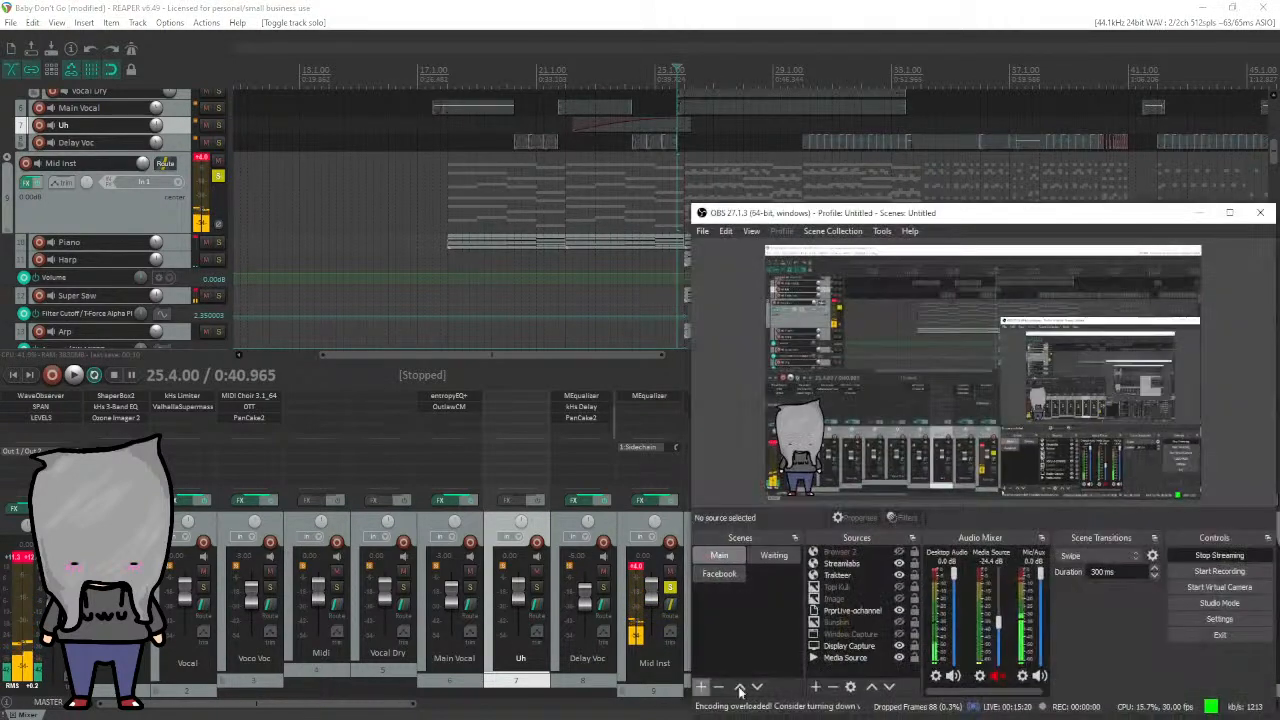
click(1039, 676)
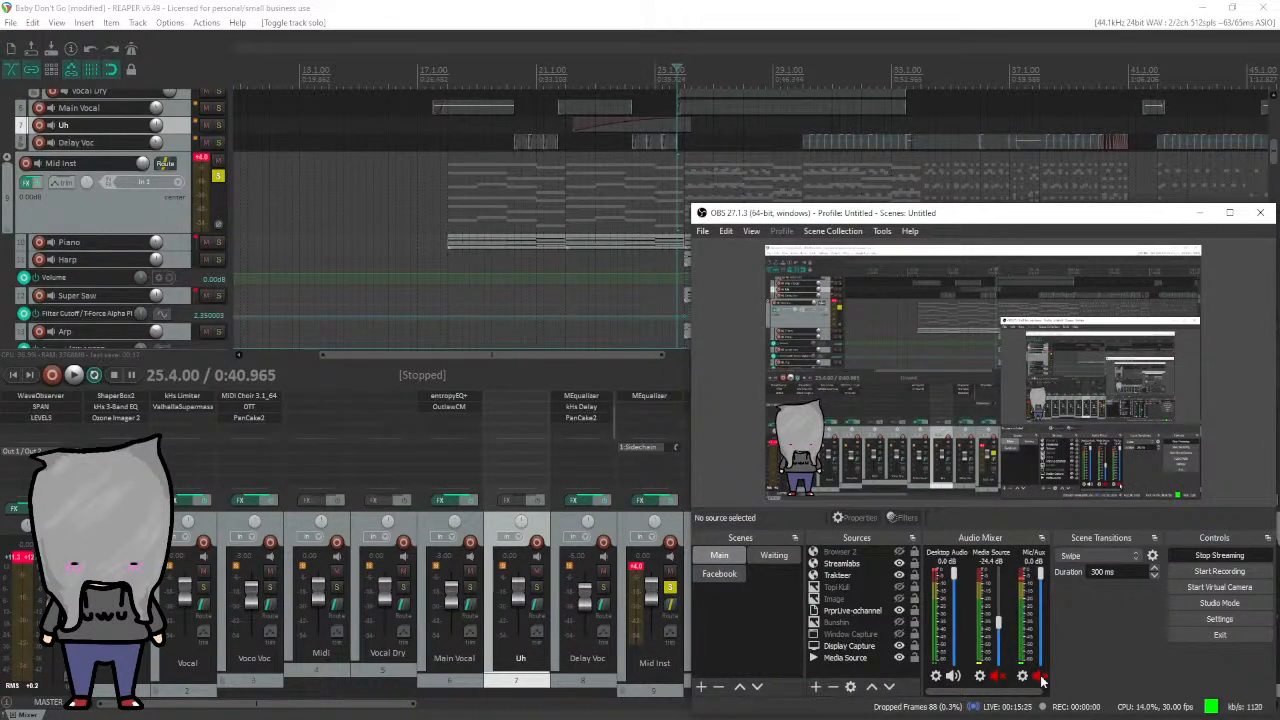
click(1040, 677)
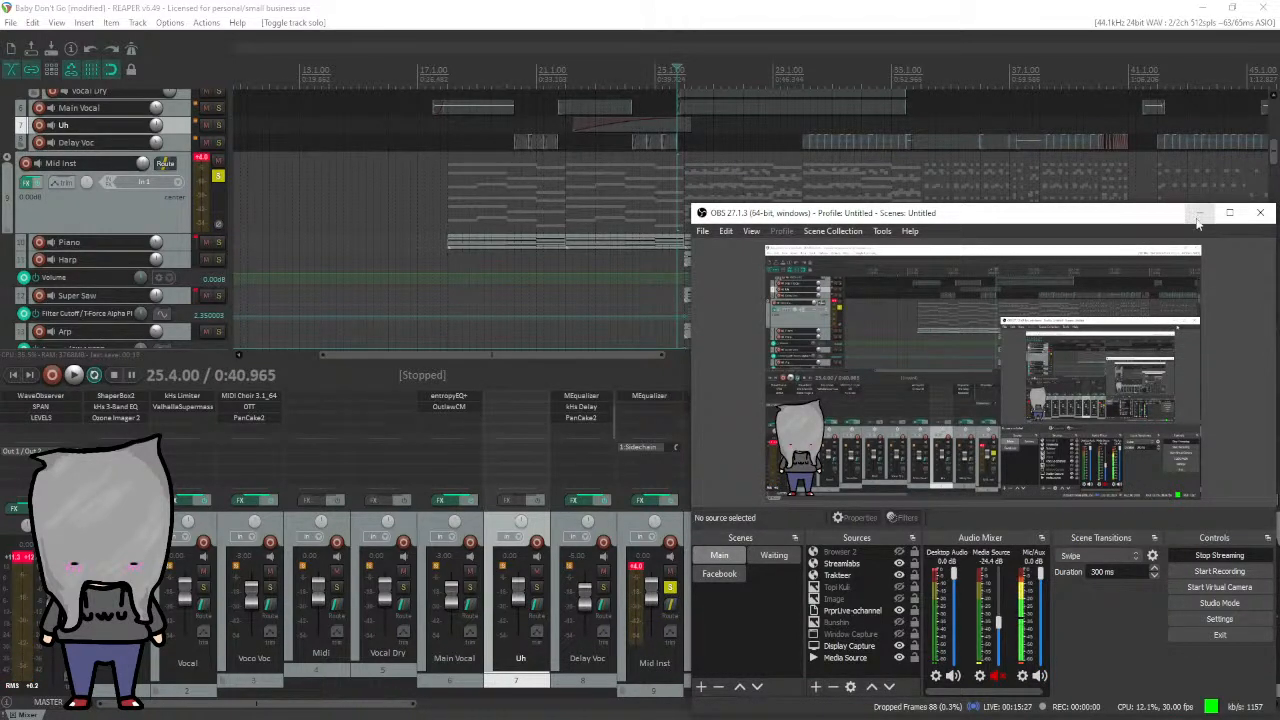
click(1197, 215)
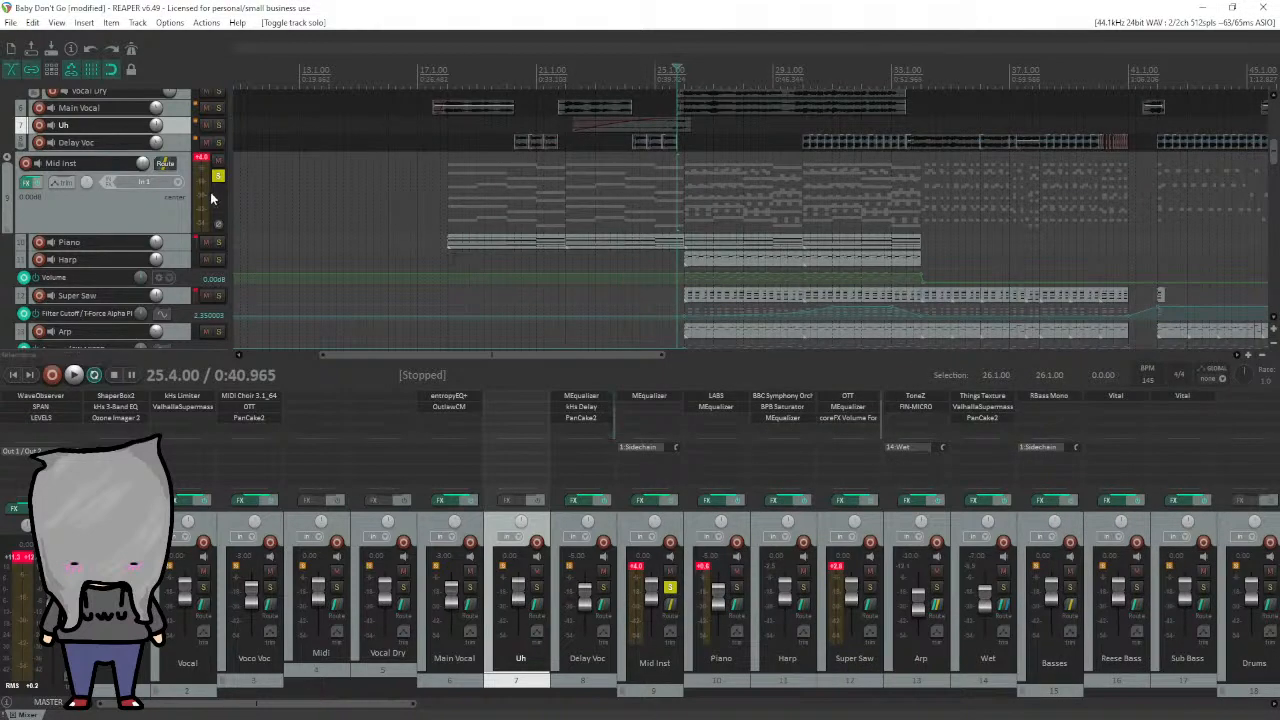
Solo the Piano track inside the Mid Inst folder and play it briefly from 25.4.00.
click(222, 242)
key(space)
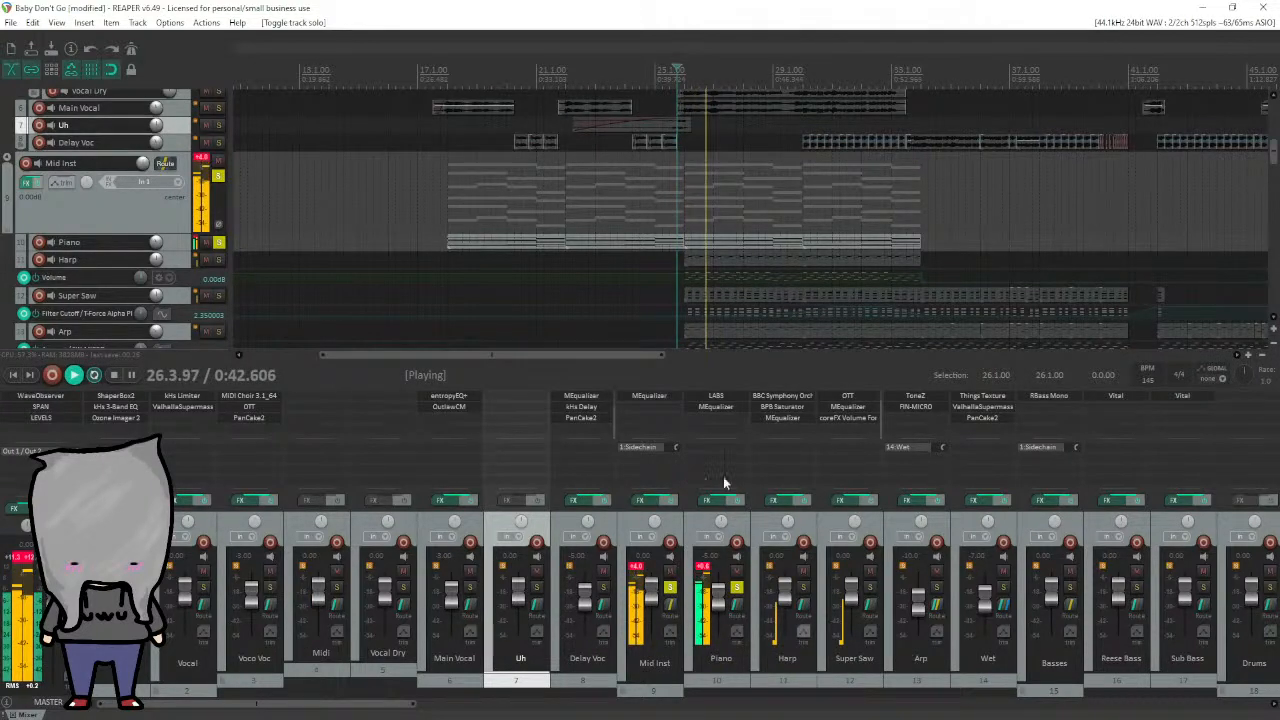
key(space)
Open MEqualizer on the Piano track and examine its EQ curve and M+S channel mode options, repositioning its window.
click(720, 408)
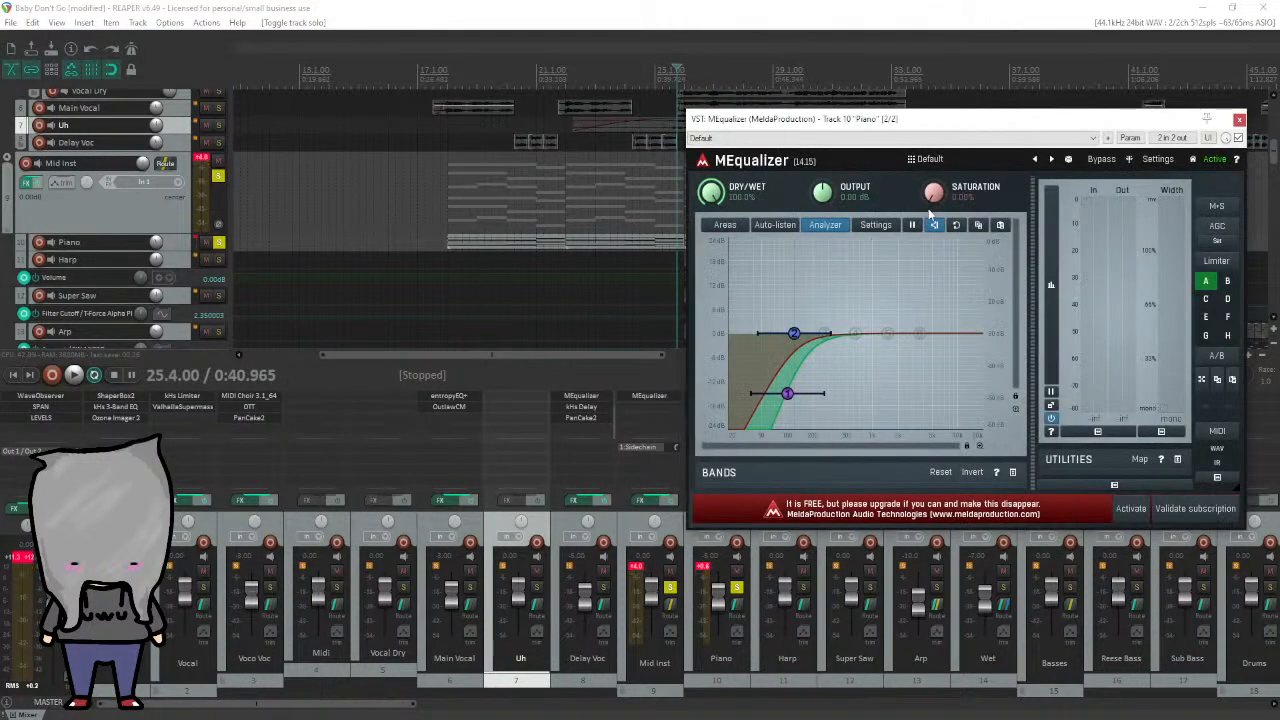
drag(970, 124, 701, 162)
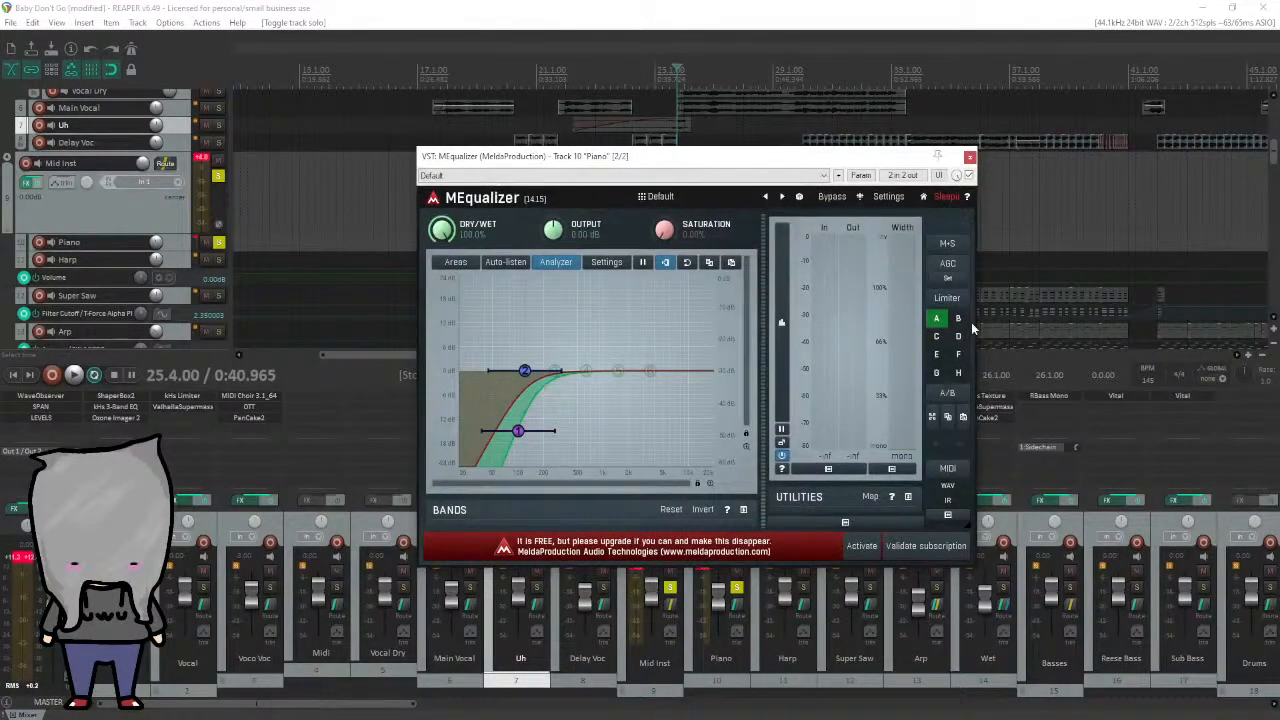
click(952, 246)
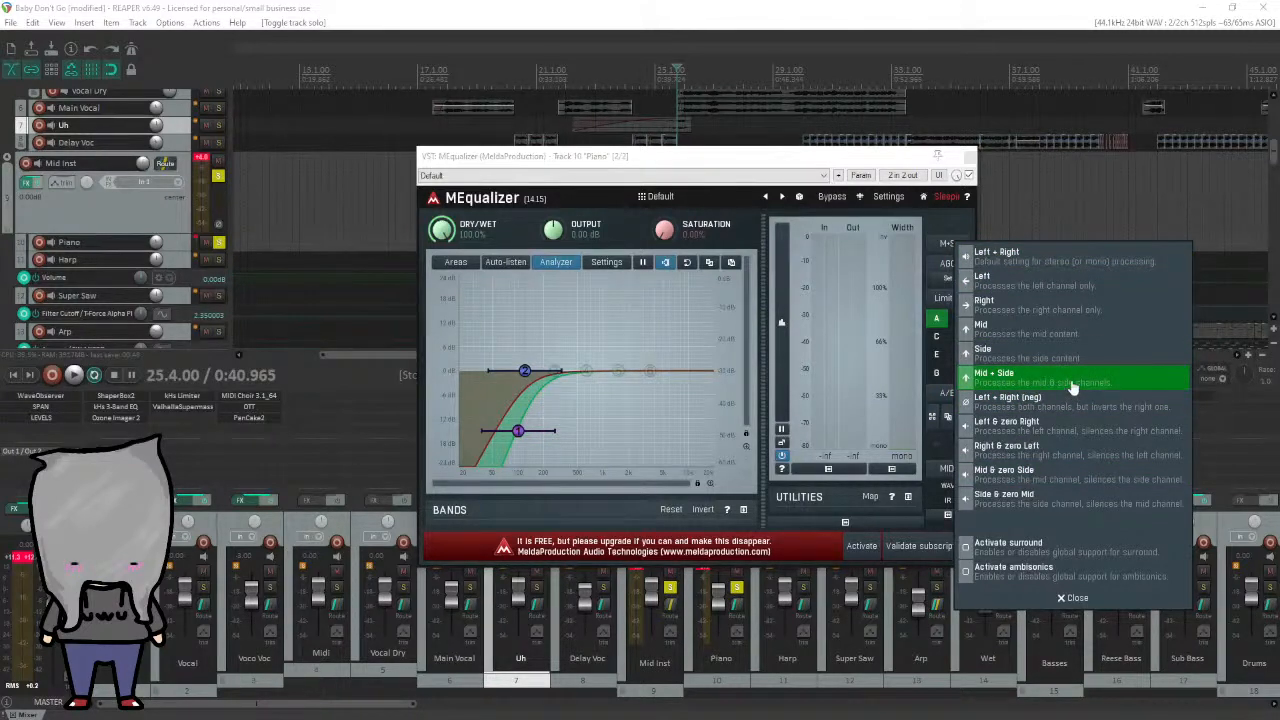
click(795, 165)
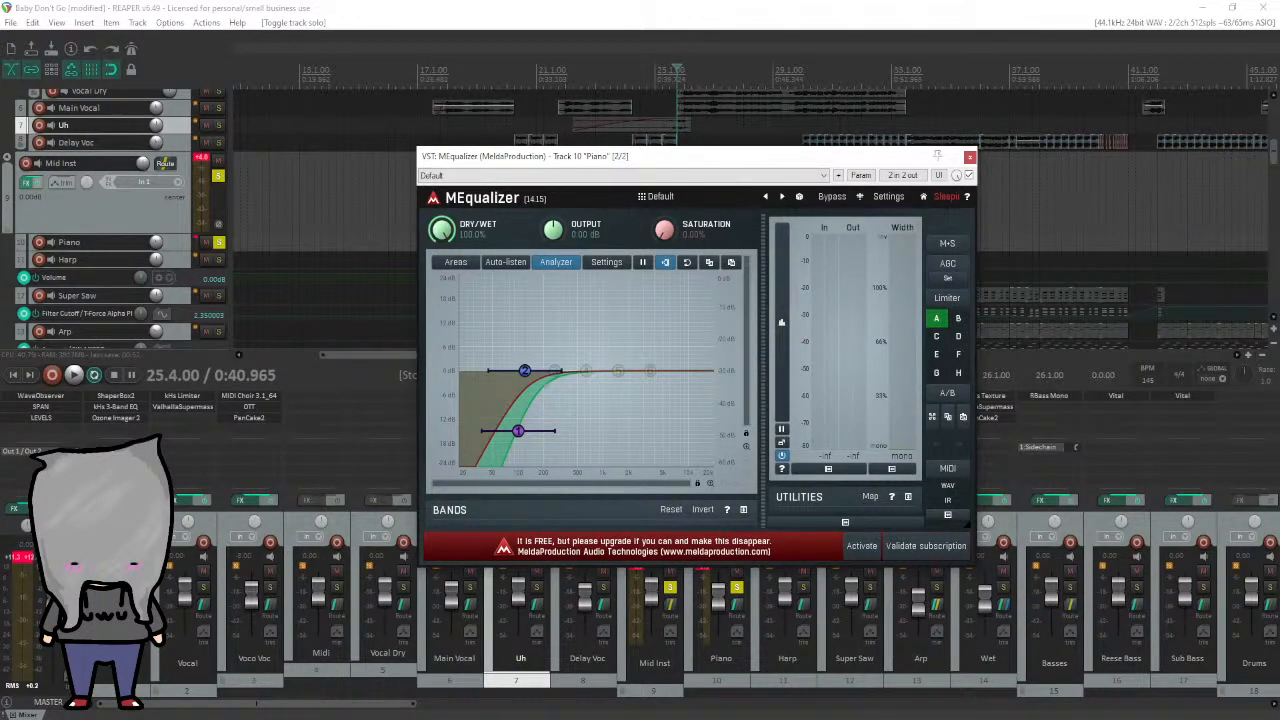
drag(791, 160, 1016, 114)
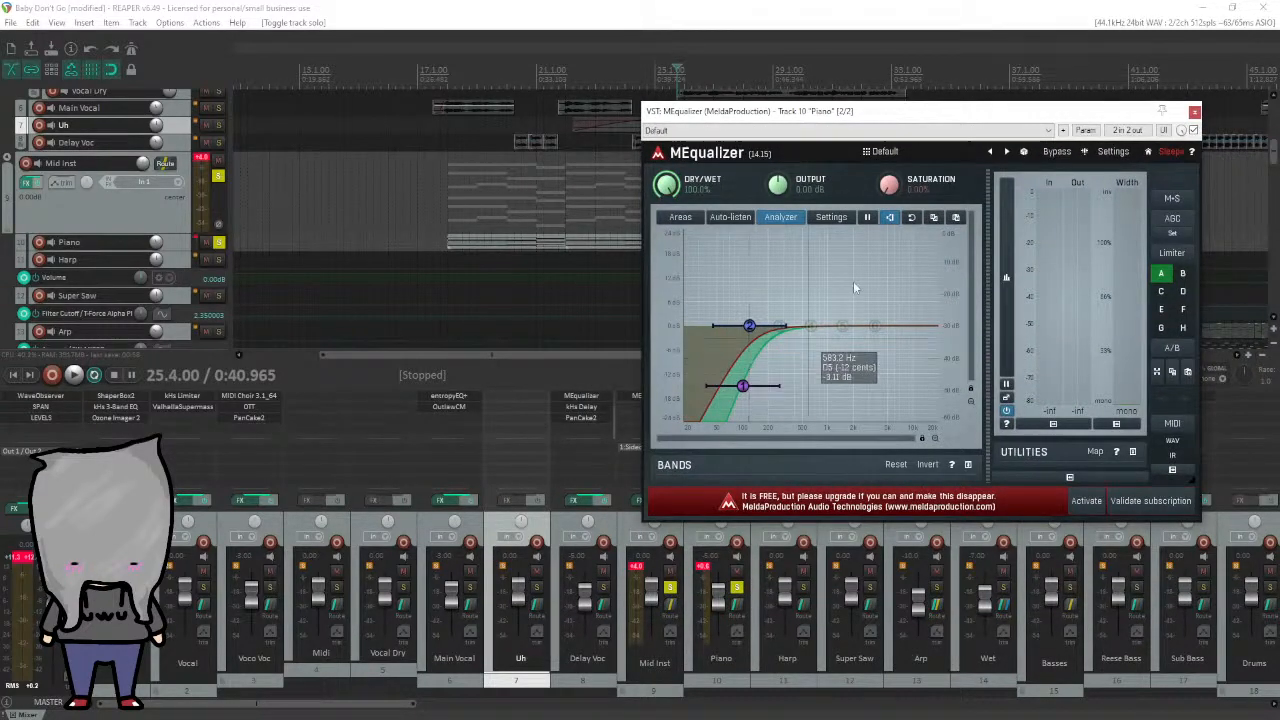
Close the Piano track's MEqualizer, open SPAN on the master track, and play the soloed Piano from 25.4.00 to view its spectrum.
click(1194, 111)
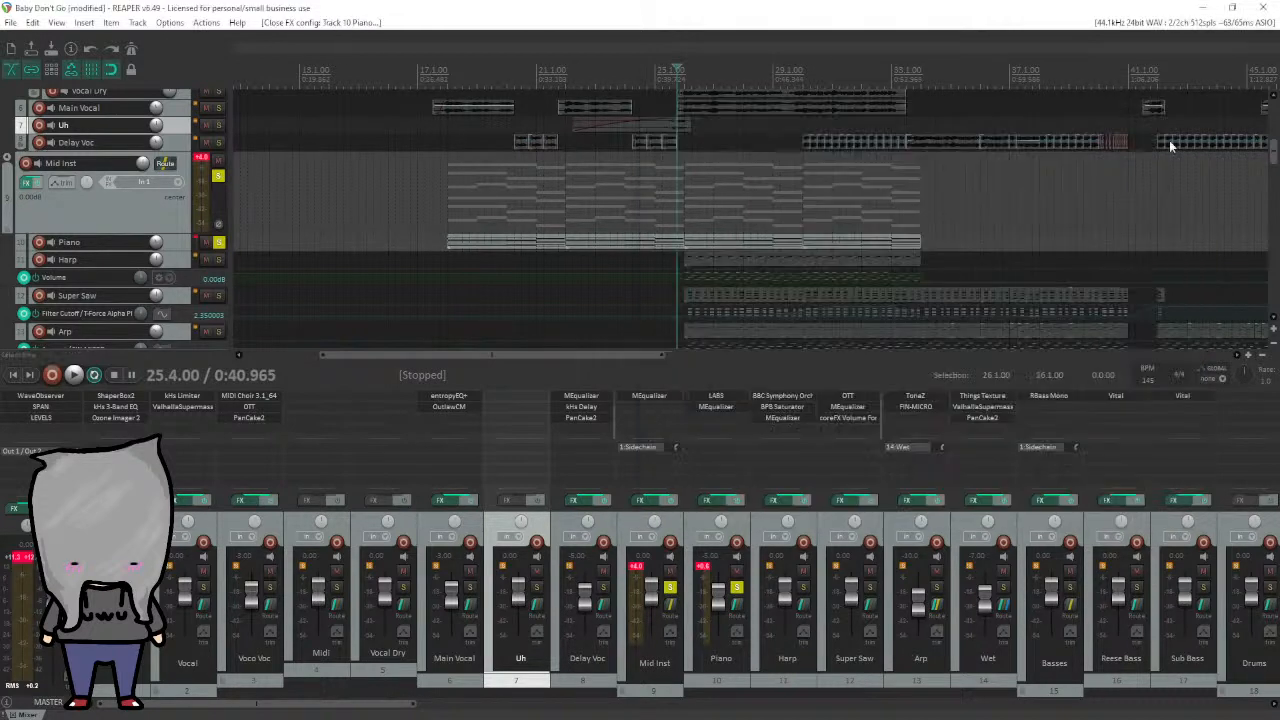
click(40, 408)
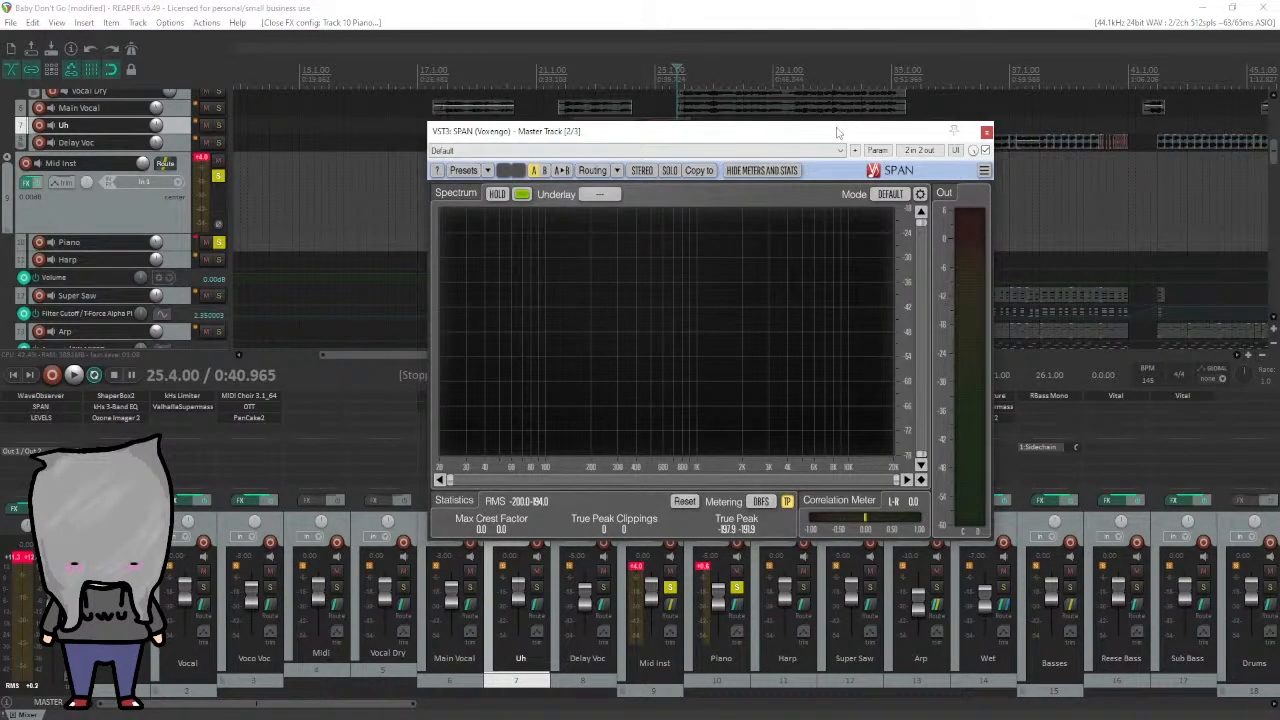
drag(838, 133, 779, 268)
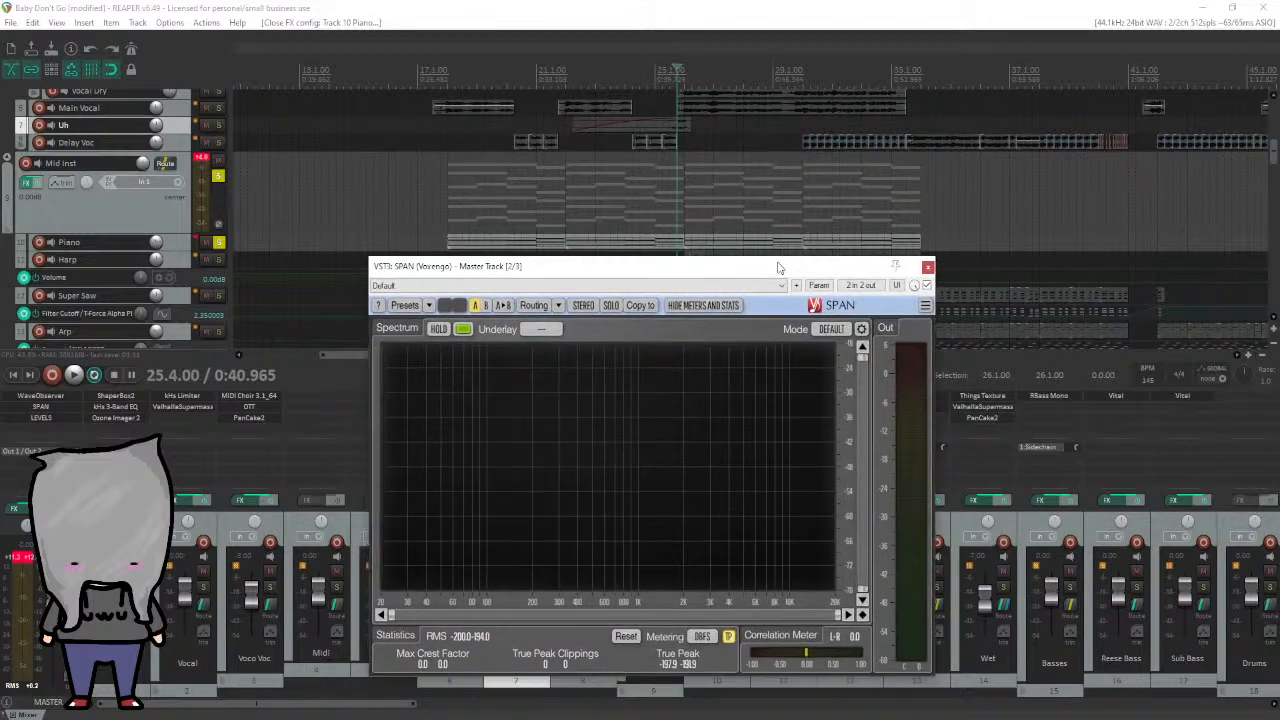
key(space)
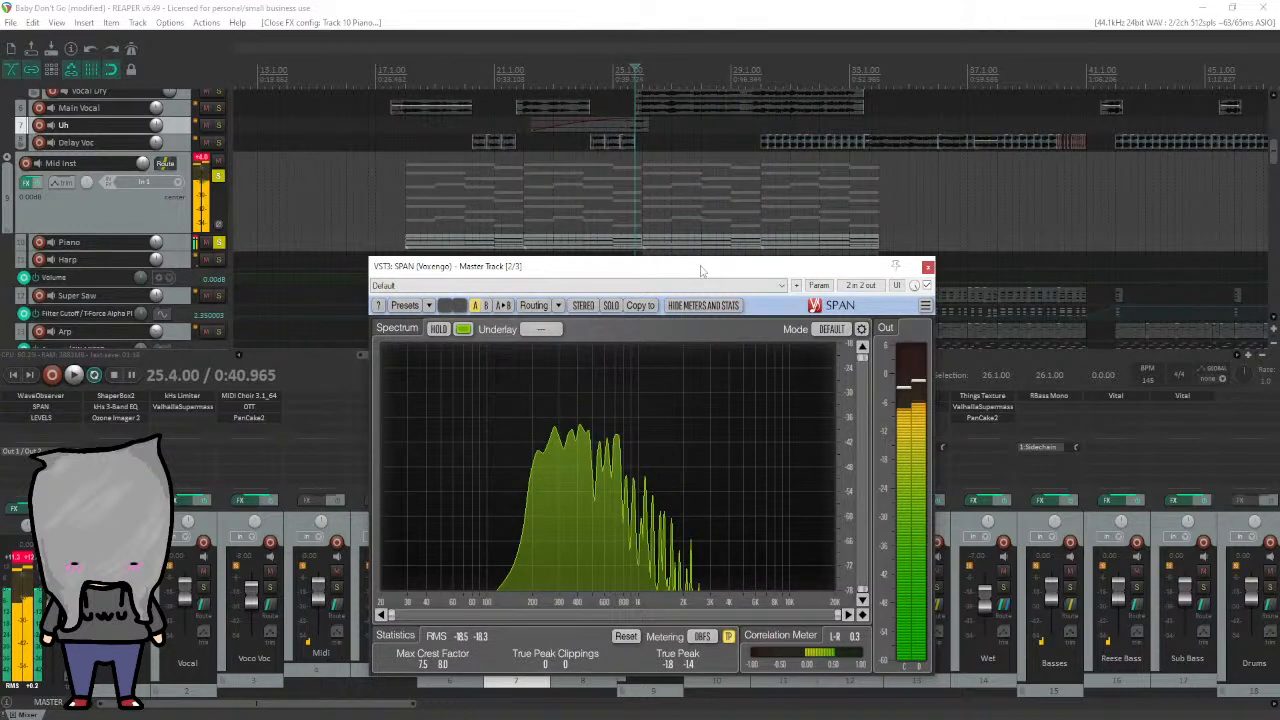
Bypass MEqualizer on the Piano track and replay it from 25.4.00 while watching the spectrum and correlation meter in SPAN.
drag(700, 270, 930, 488)
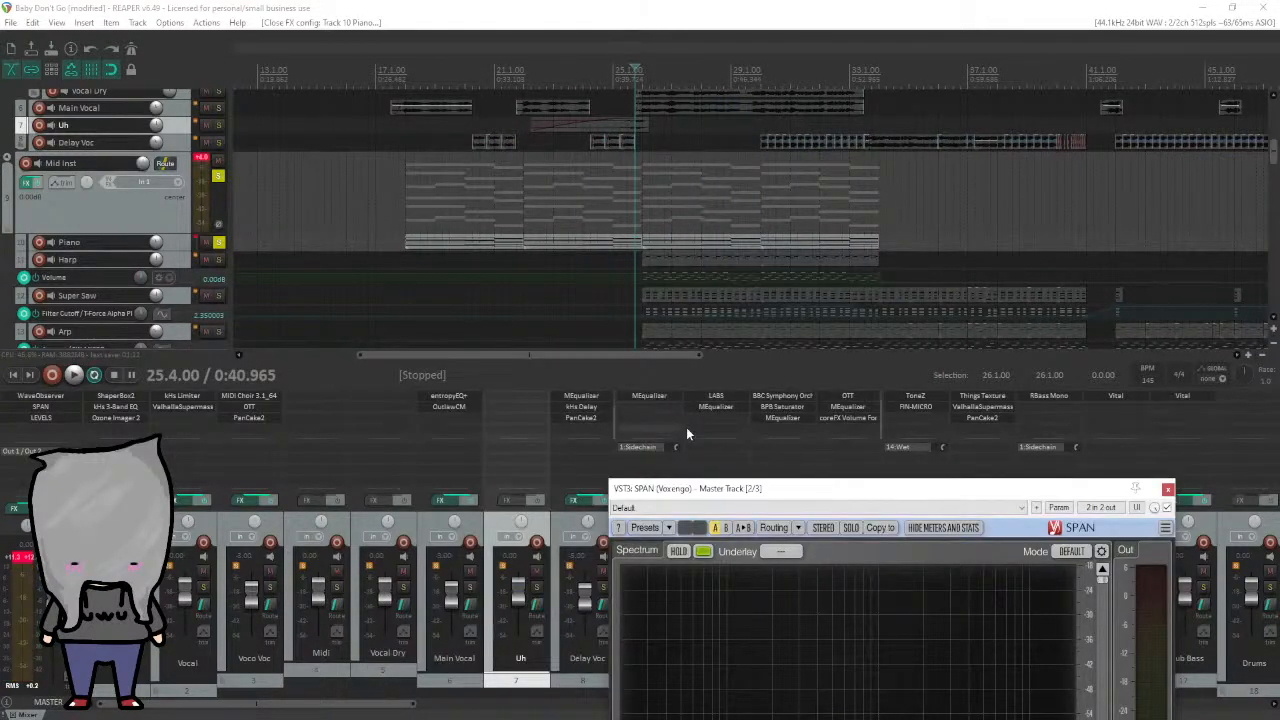
shift+click(715, 407)
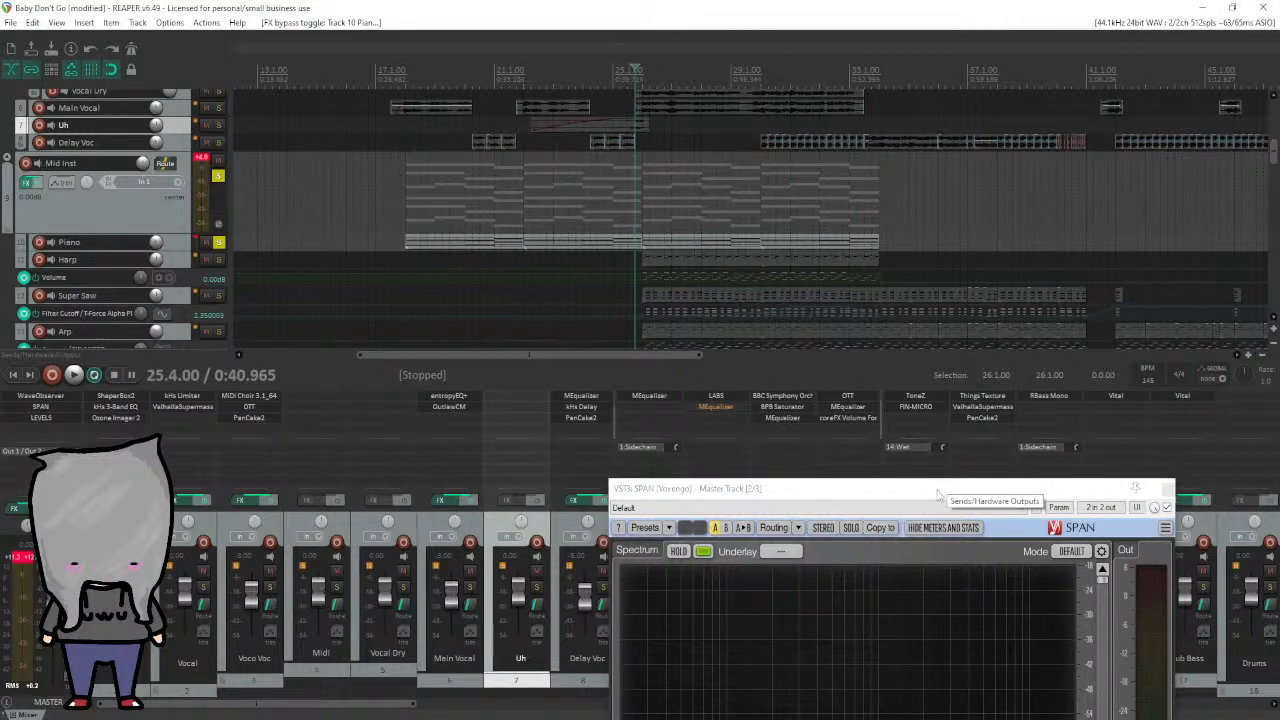
drag(915, 487, 755, 149)
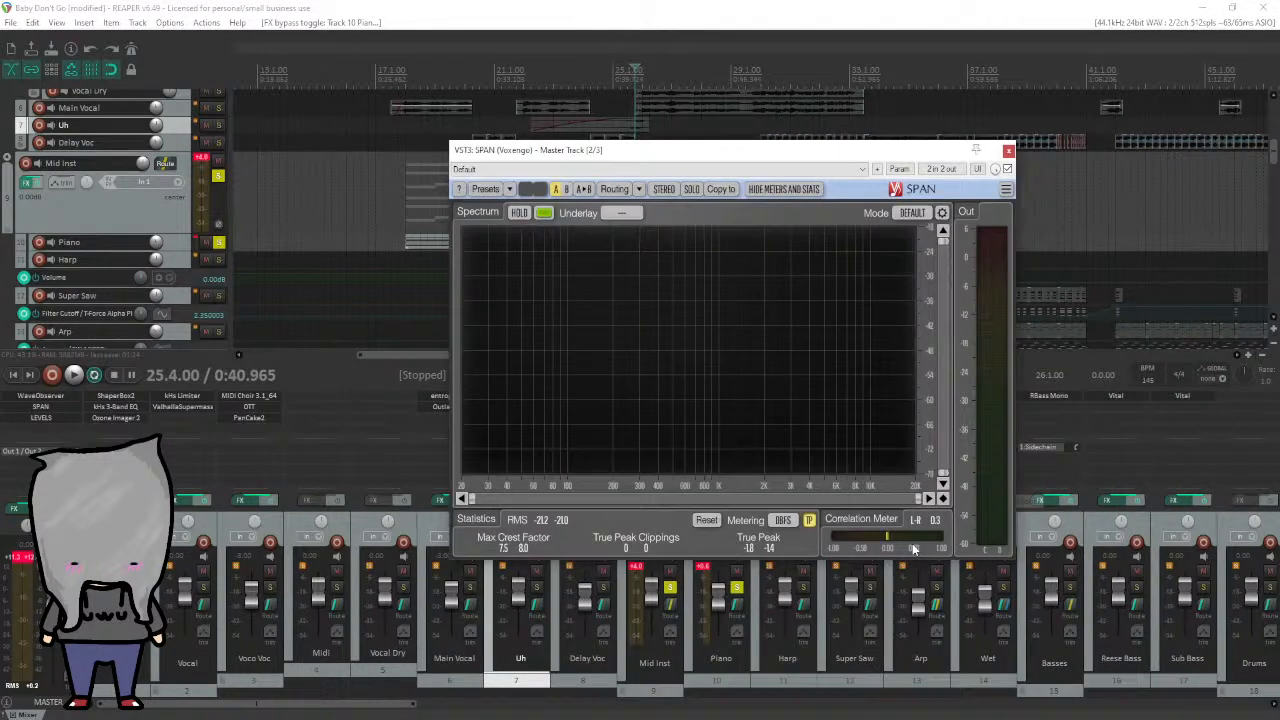
key(space)
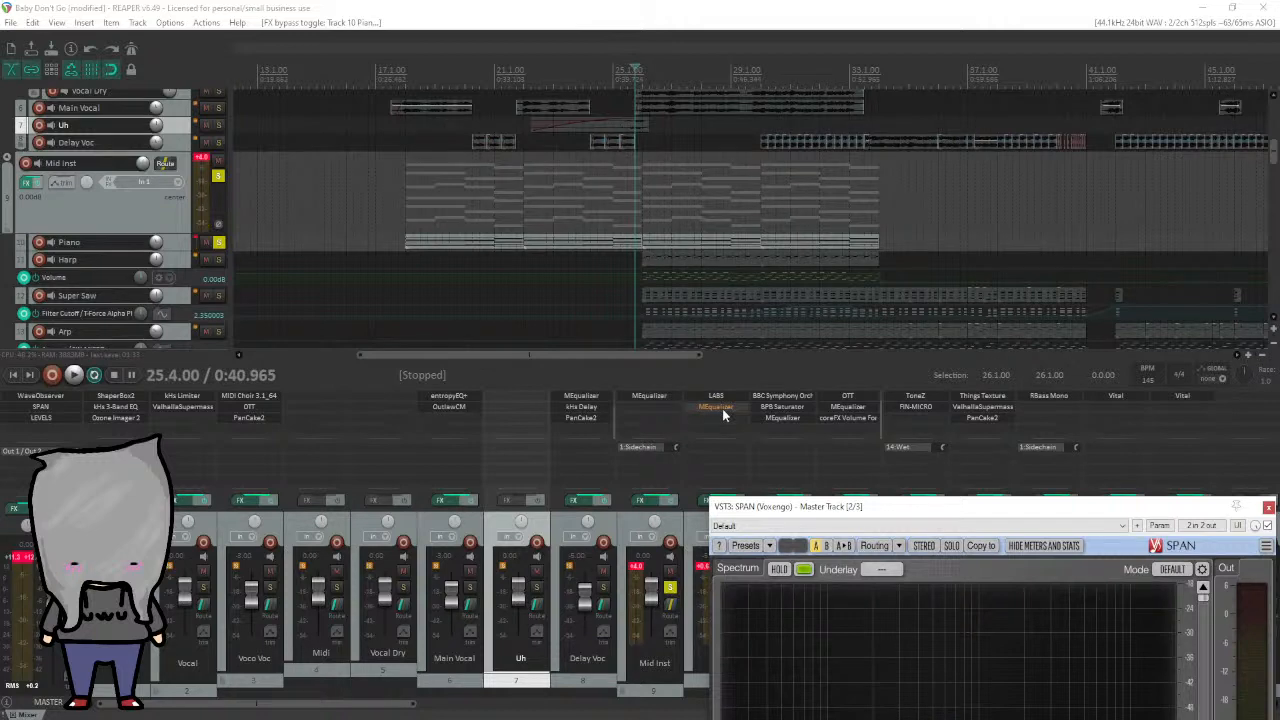
Re-enable the Piano track's MEqualizer, play it once more with SPAN in view for comparison, then stop and close SPAN.
drag(1050, 506, 735, 224)
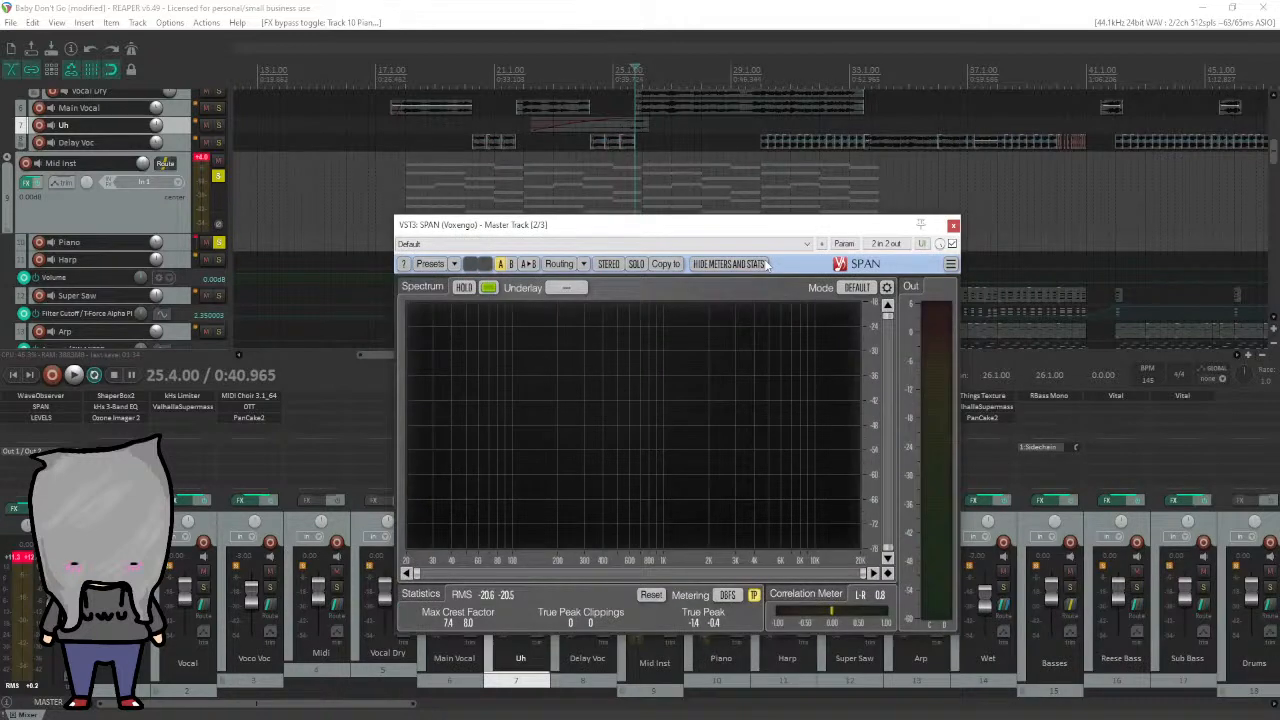
key(space)
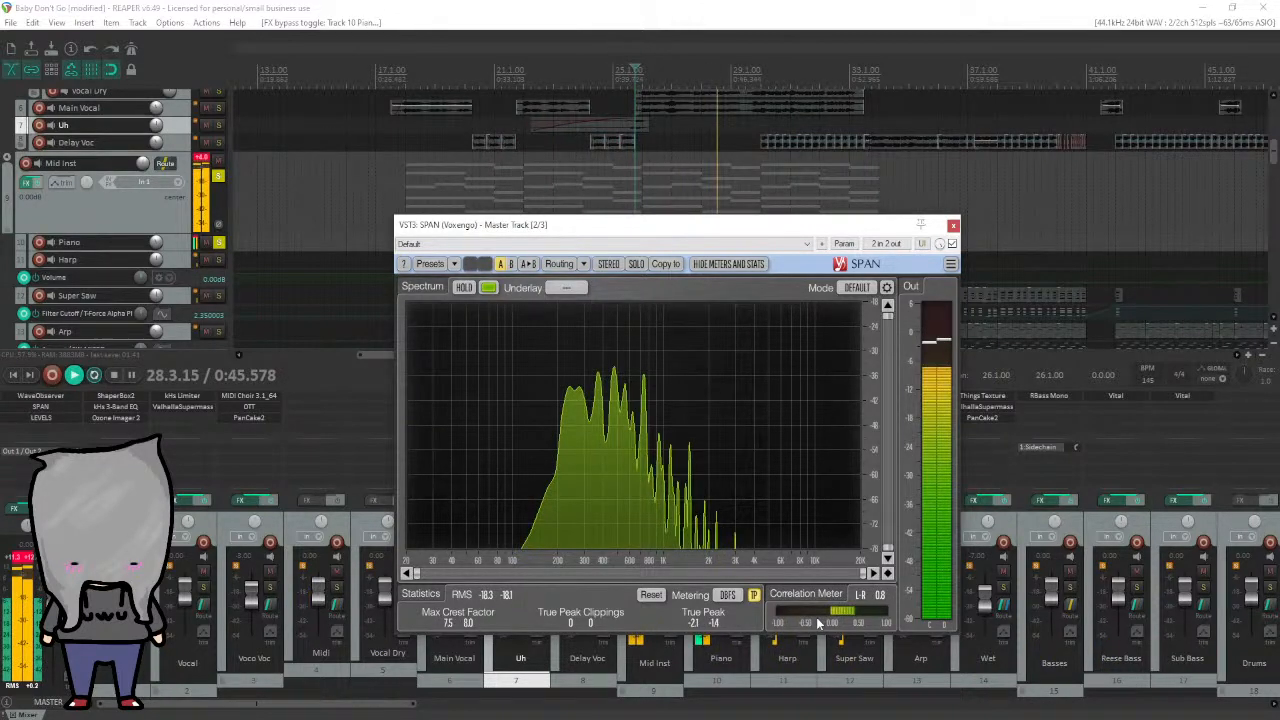
click(953, 226)
key(space)
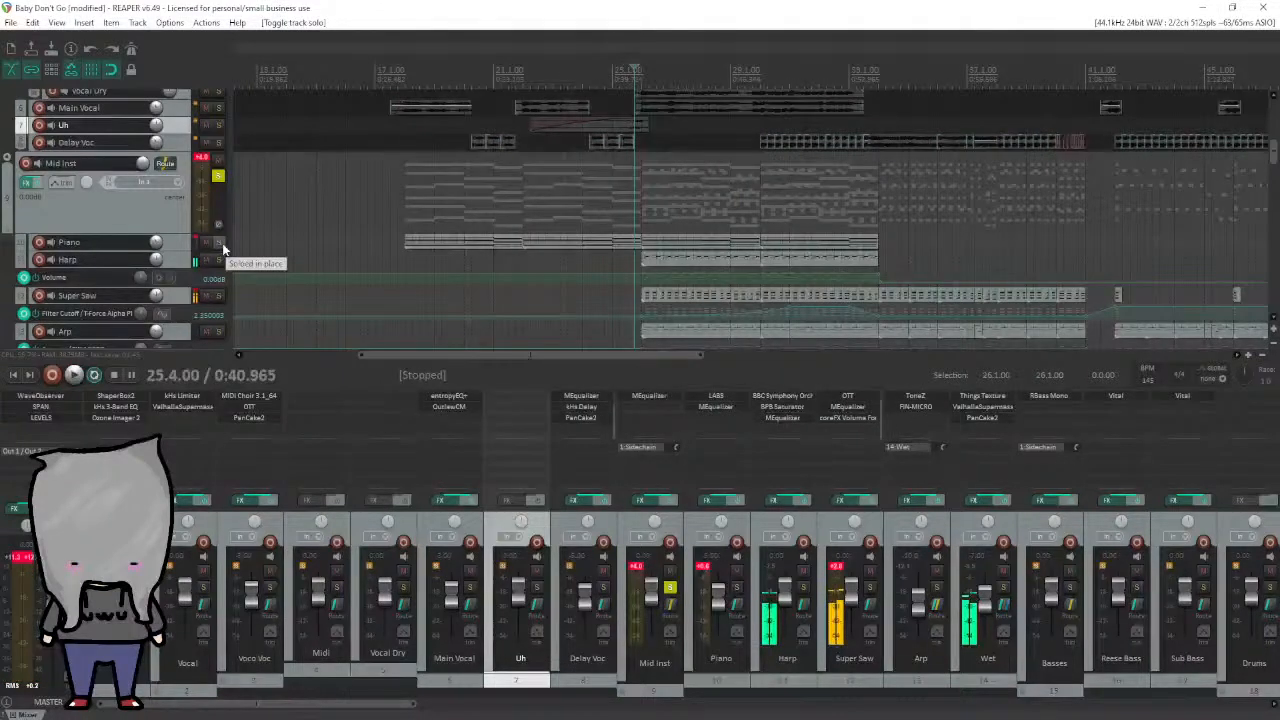
Solo the Harp track in place of Piano and inspect its BBC Symphony Orchestra Harp Plucks instrument, closing the plugin window.
click(219, 260)
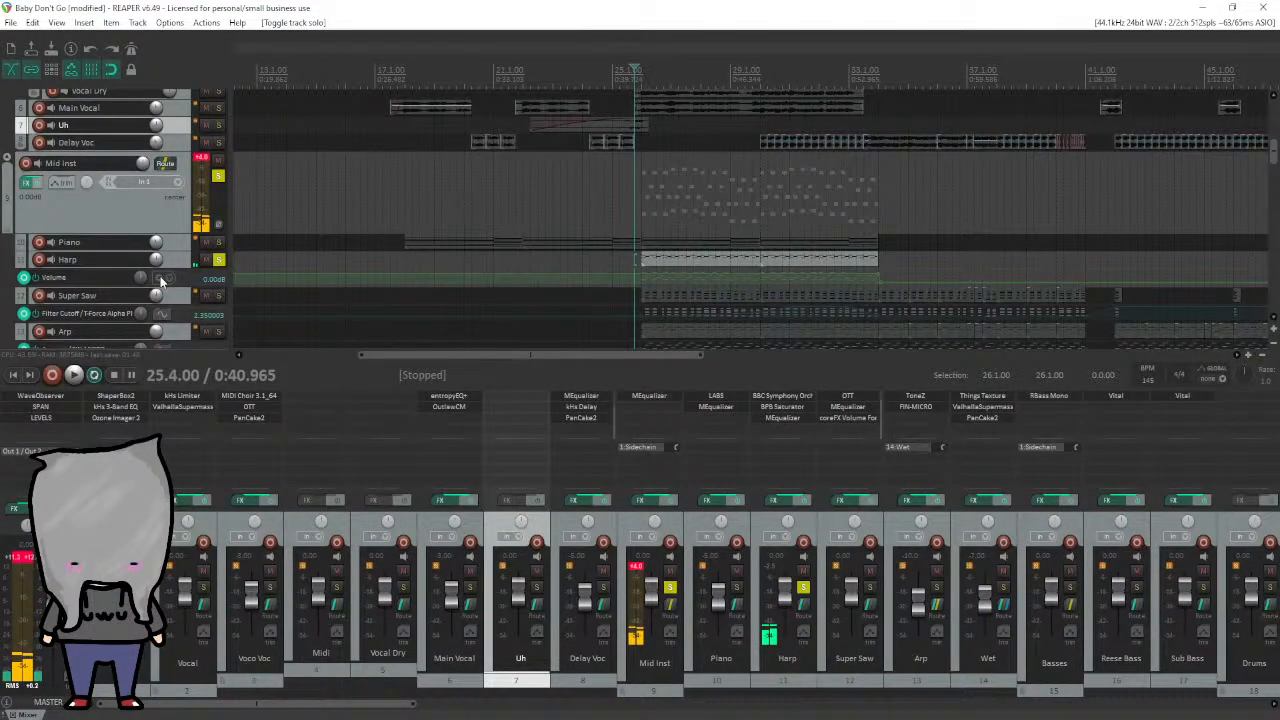
click(800, 406)
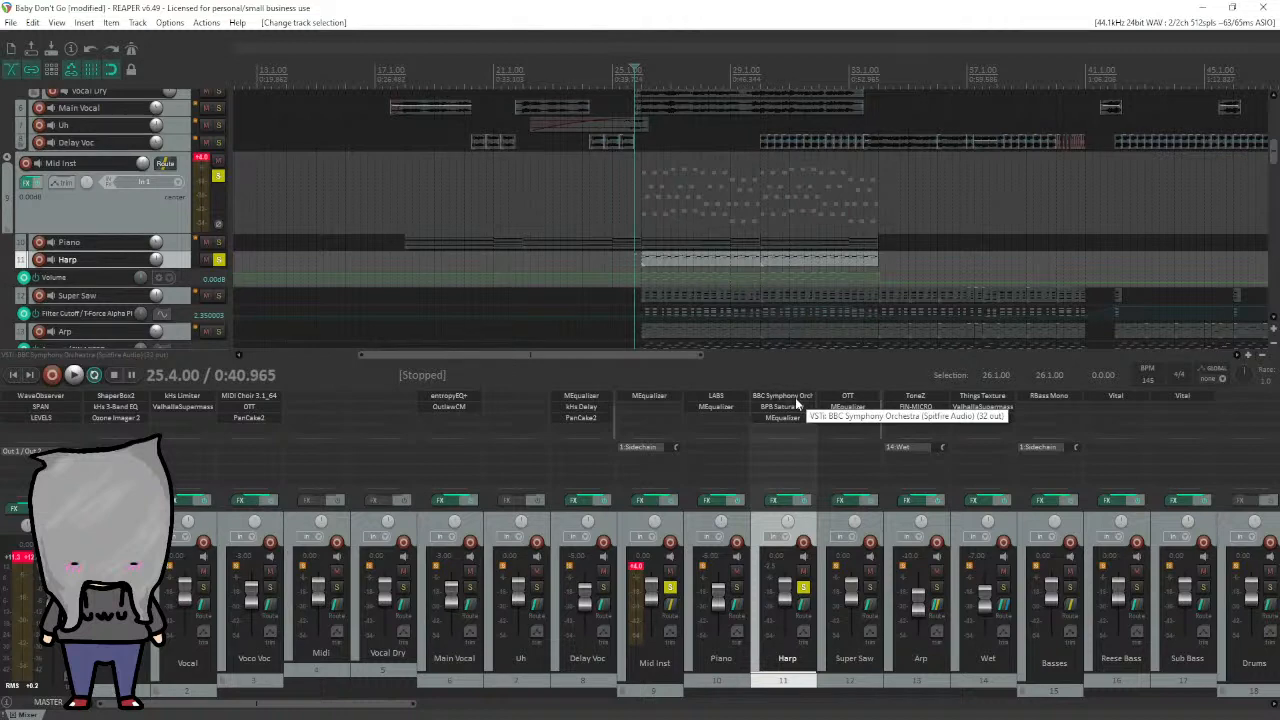
click(795, 397)
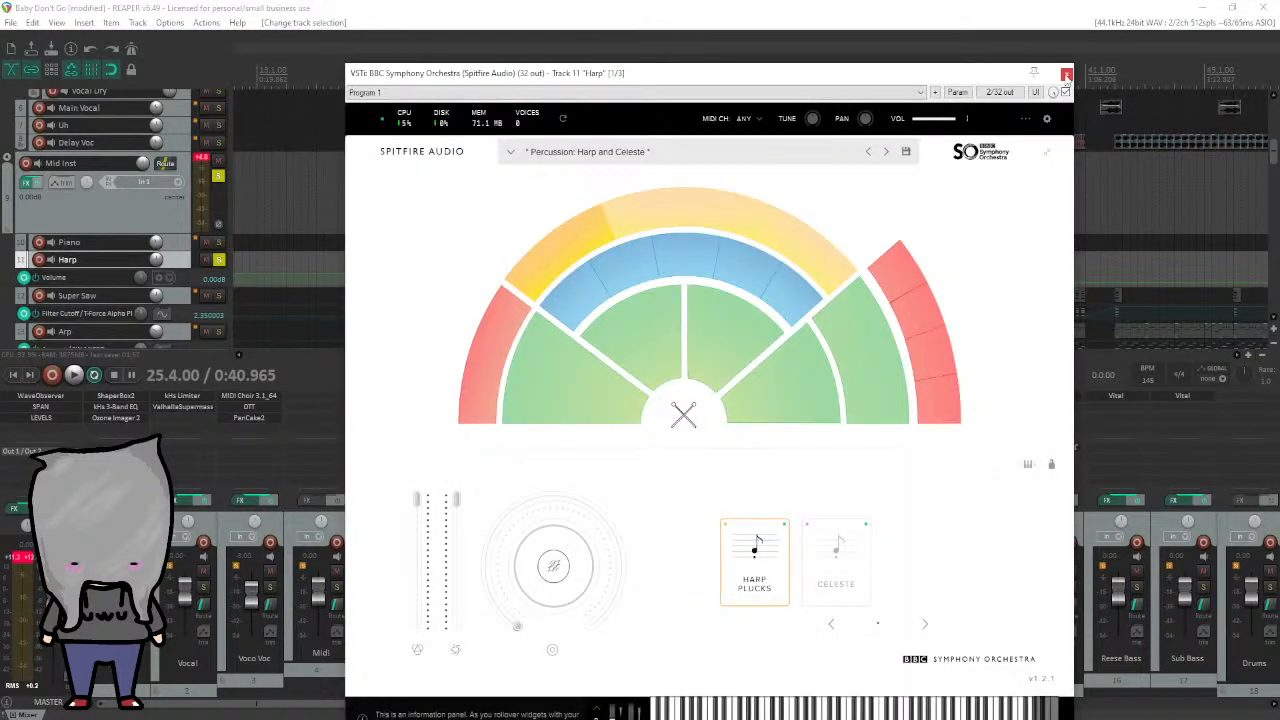
click(1066, 73)
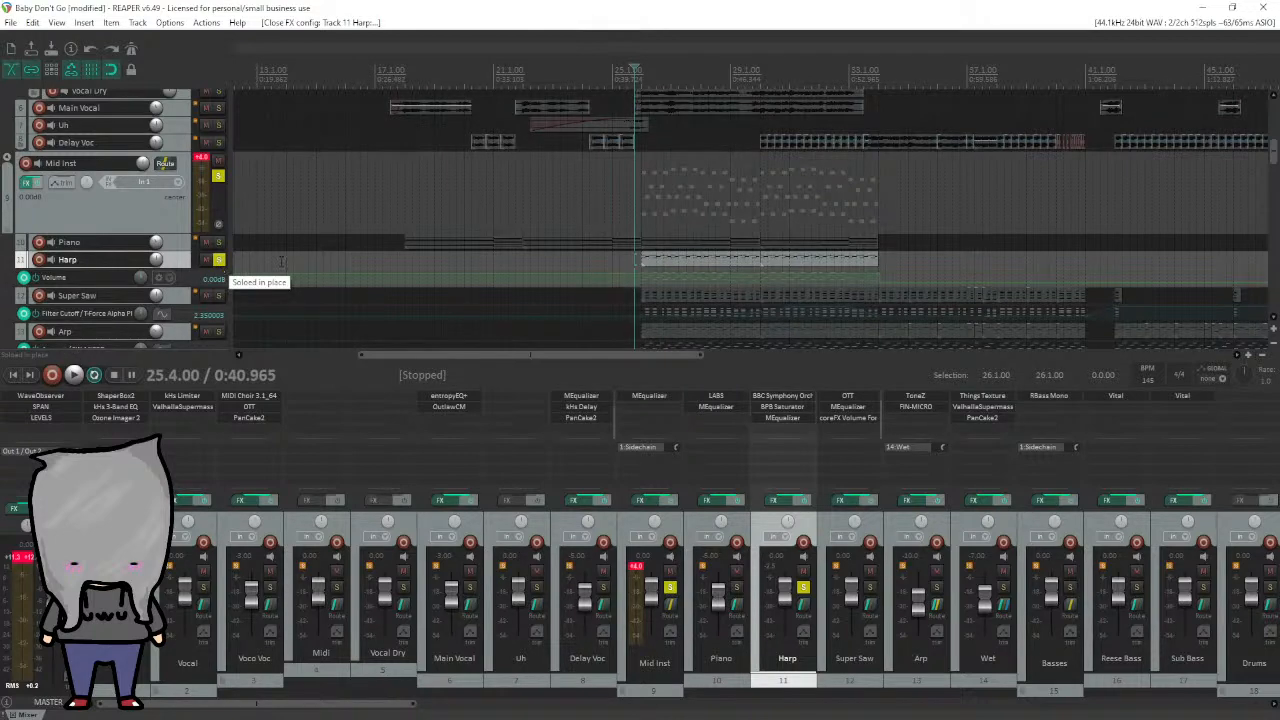
Place the edit cursor at 33.2.88 near the end of the Harp part and play that passage briefly.
click(857, 264)
scroll(875, 267, up, 6)
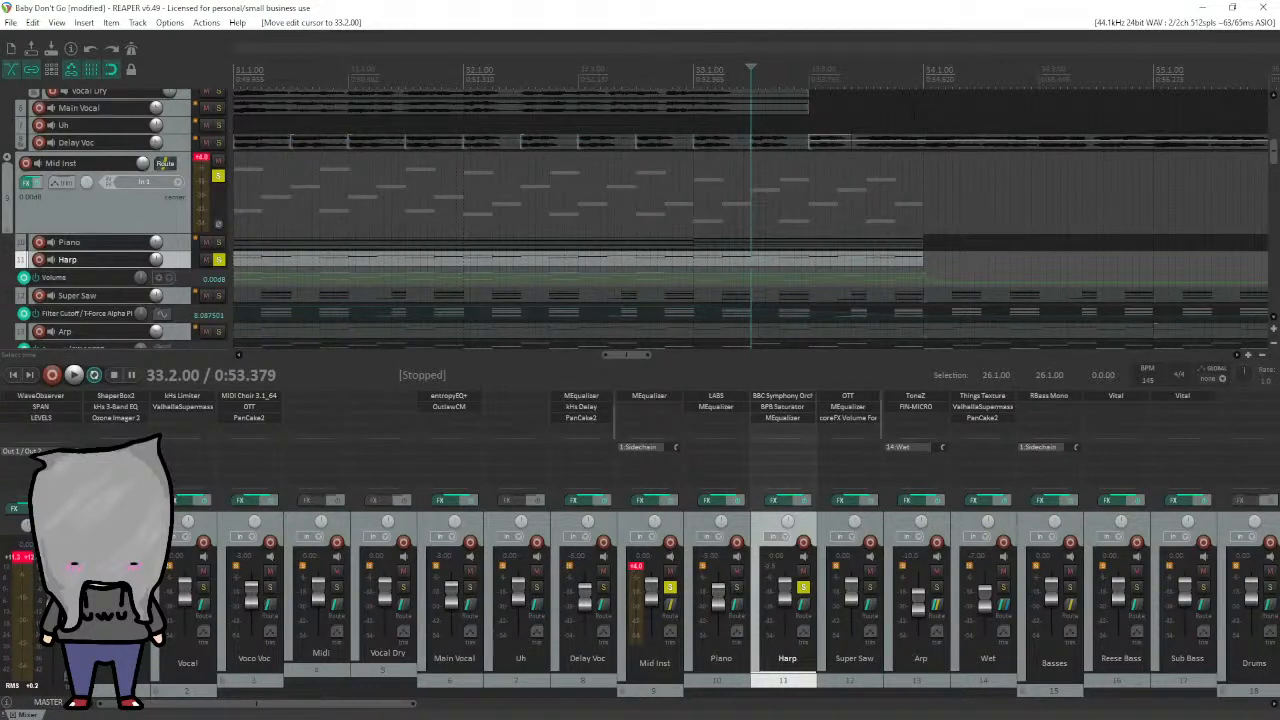
key(space)
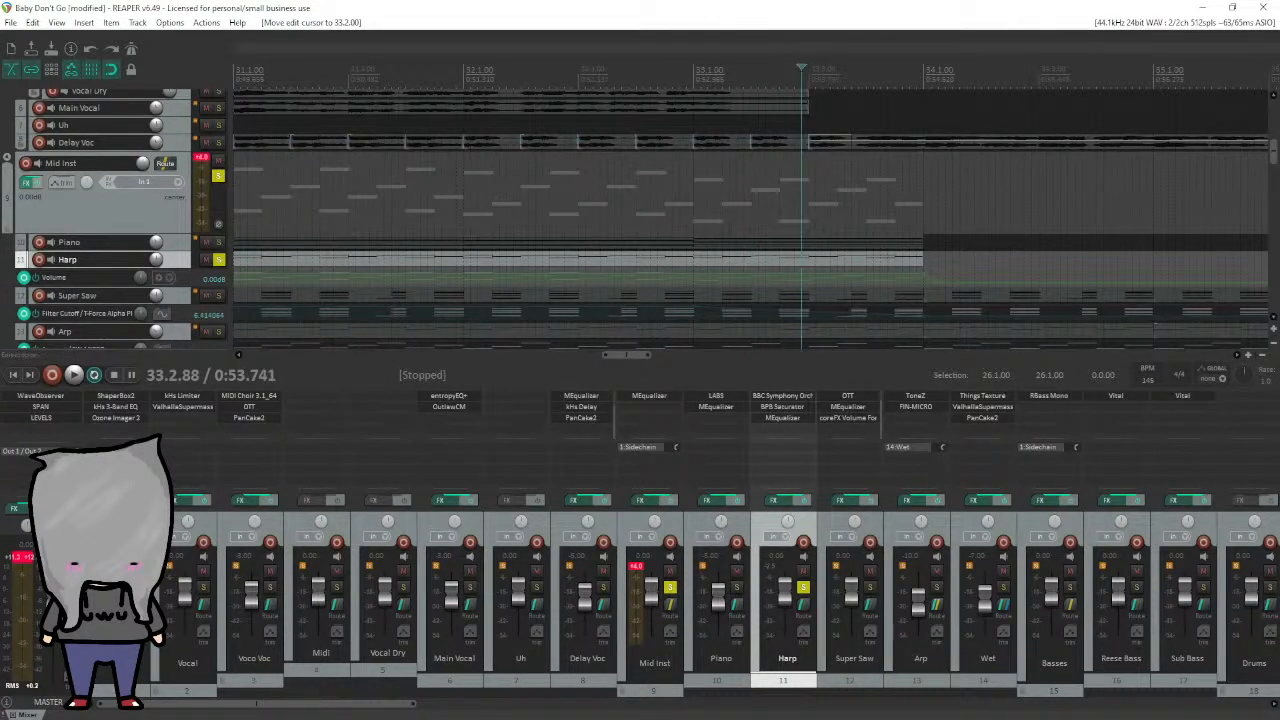
key(space)
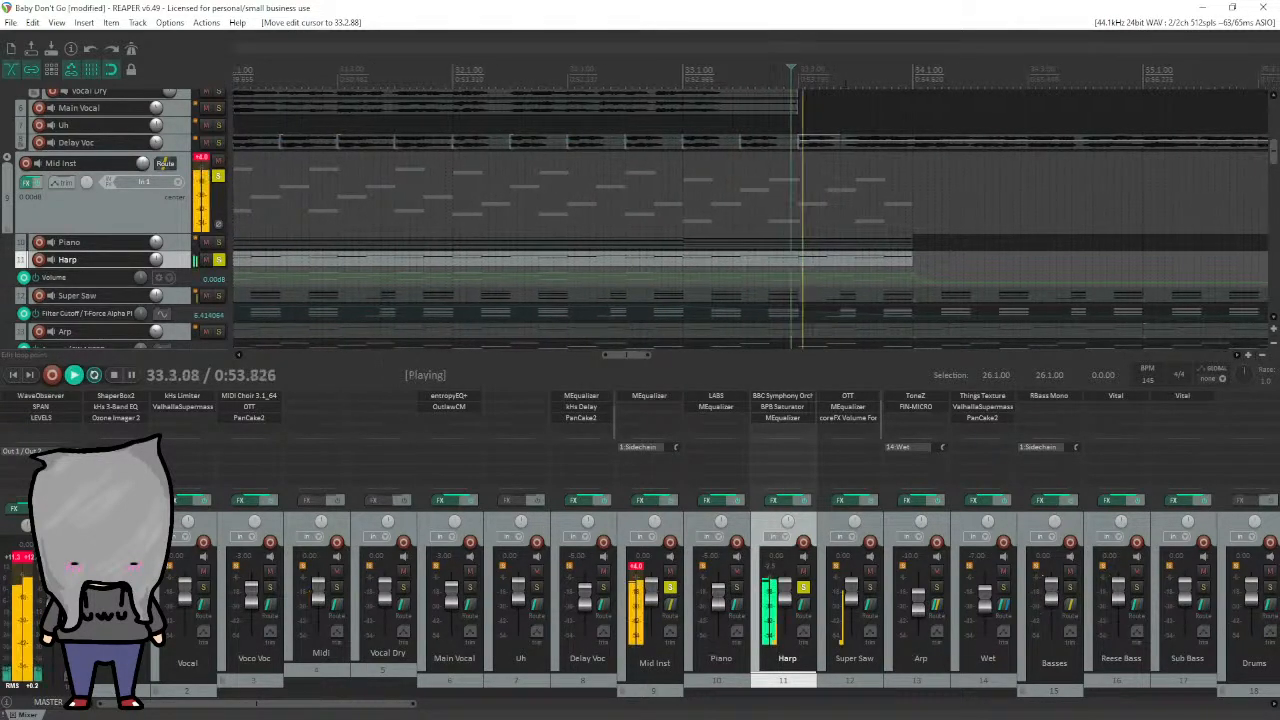
key(space)
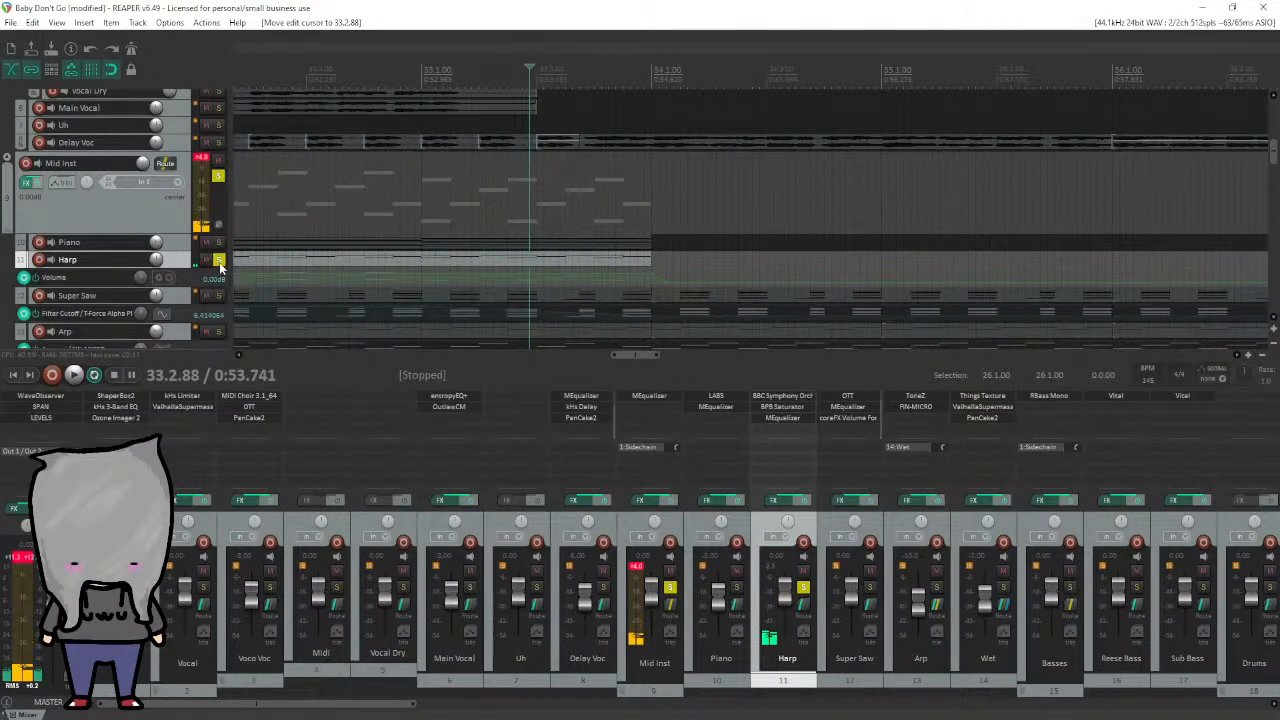
Solo the Super Saw track instead of Harp and examine the Modulations page of its T-Force Alpha Plus synth.
click(218, 295)
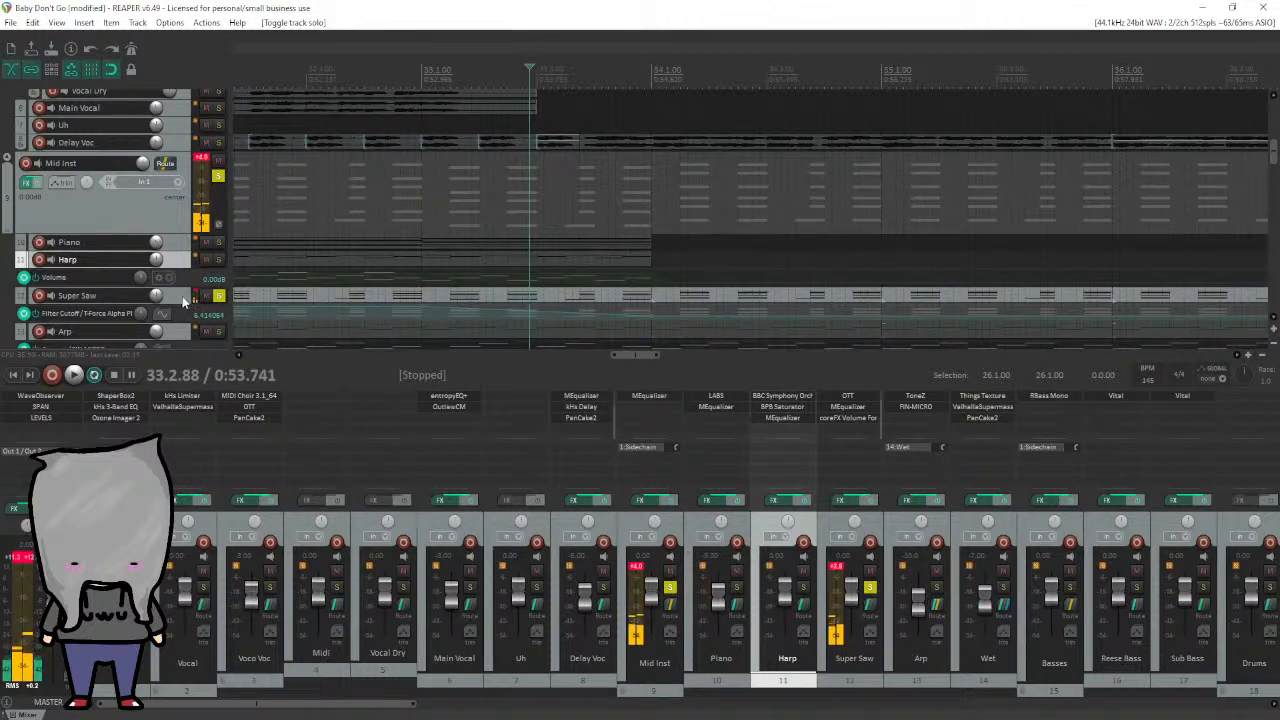
click(188, 300)
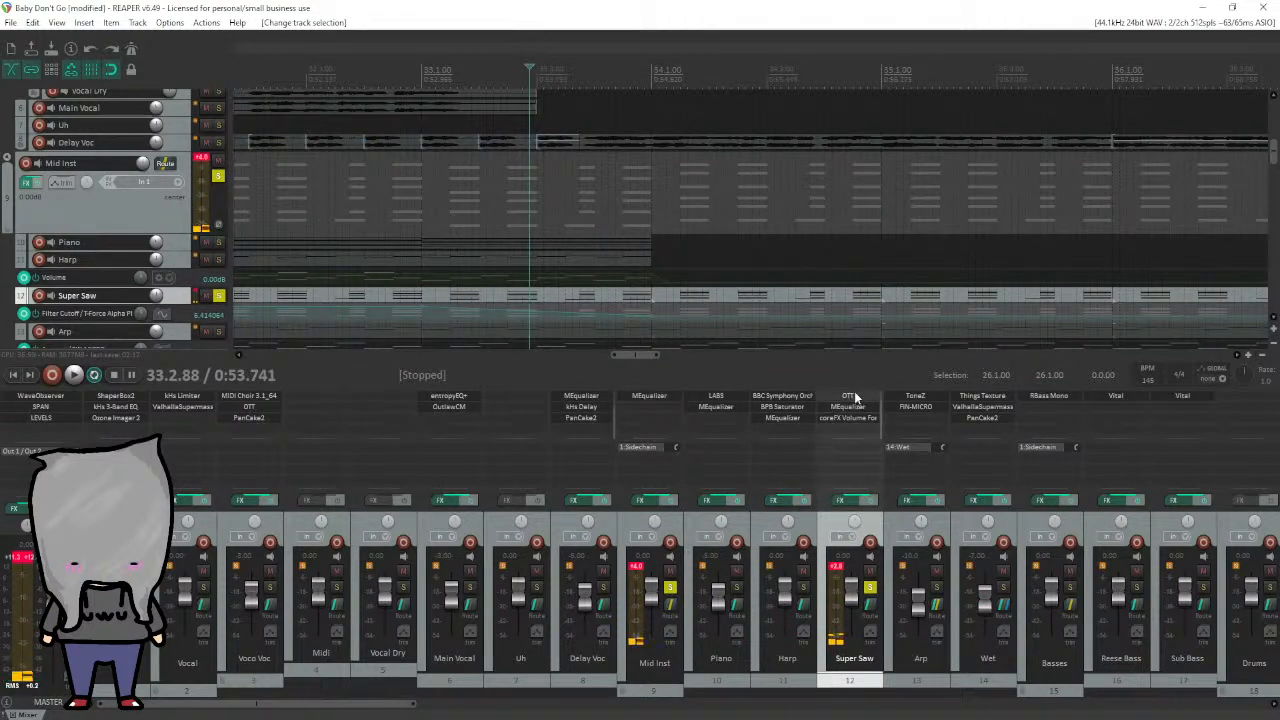
scroll(857, 404, up, 1)
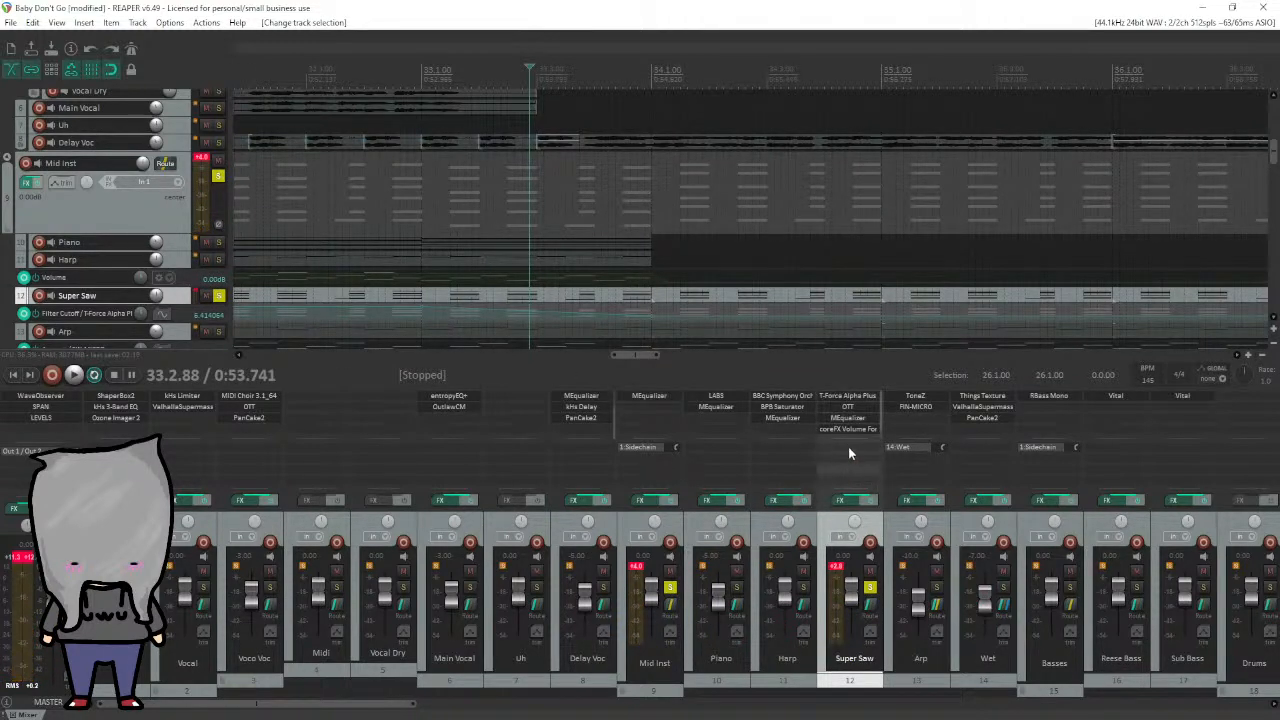
click(866, 397)
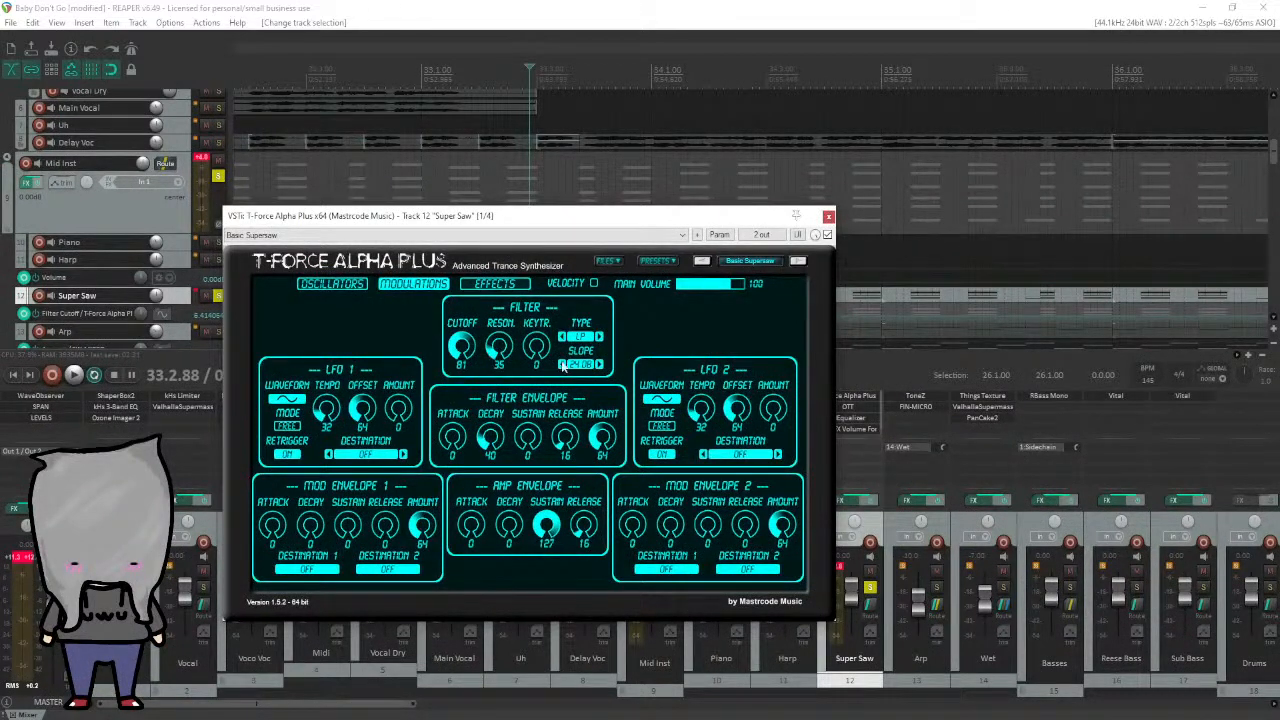
click(828, 216)
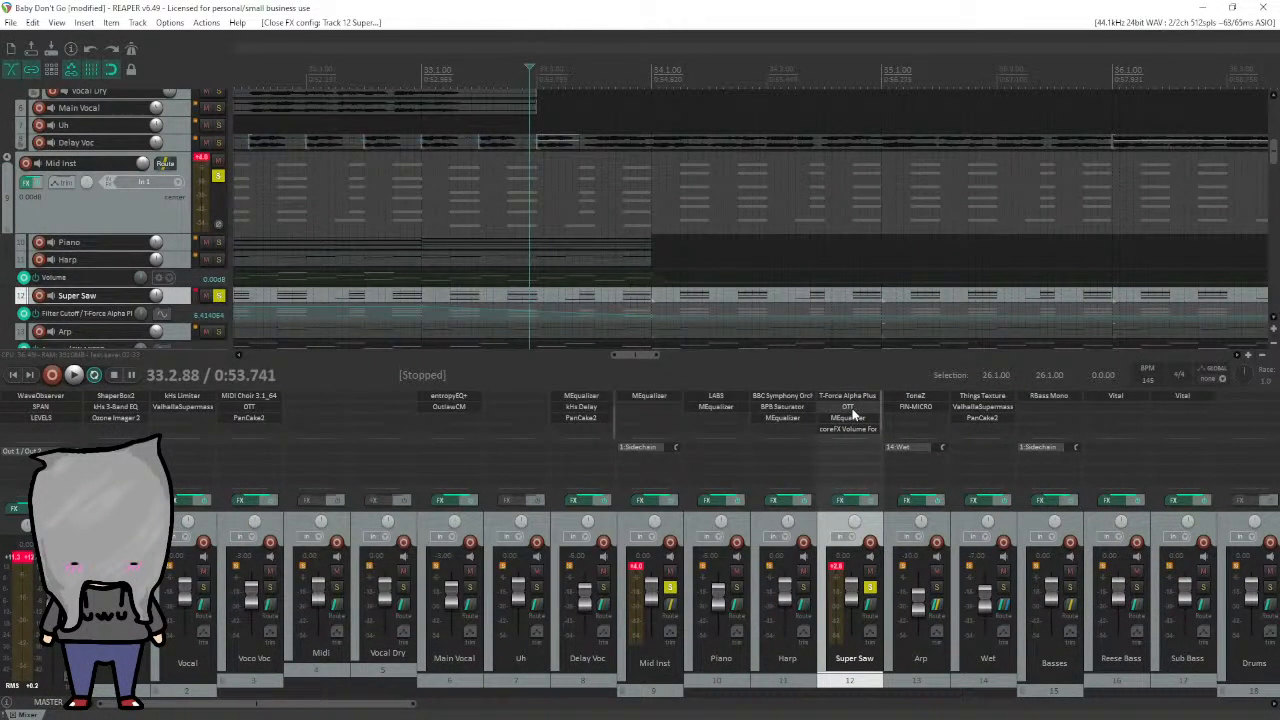
Inspect the OTT, MEqualizer and coreFX Volume Former effects on the Super Saw track, leaving only Volume Former open.
click(848, 408)
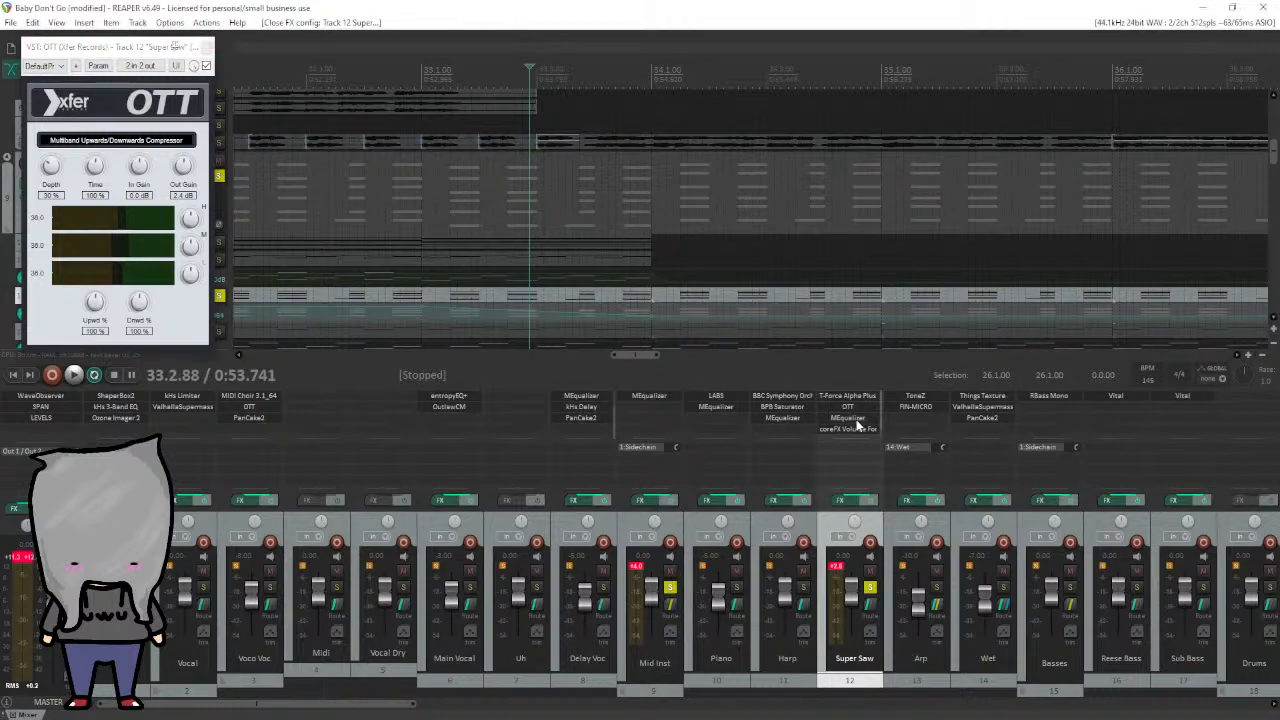
click(848, 418)
drag(822, 268, 482, 101)
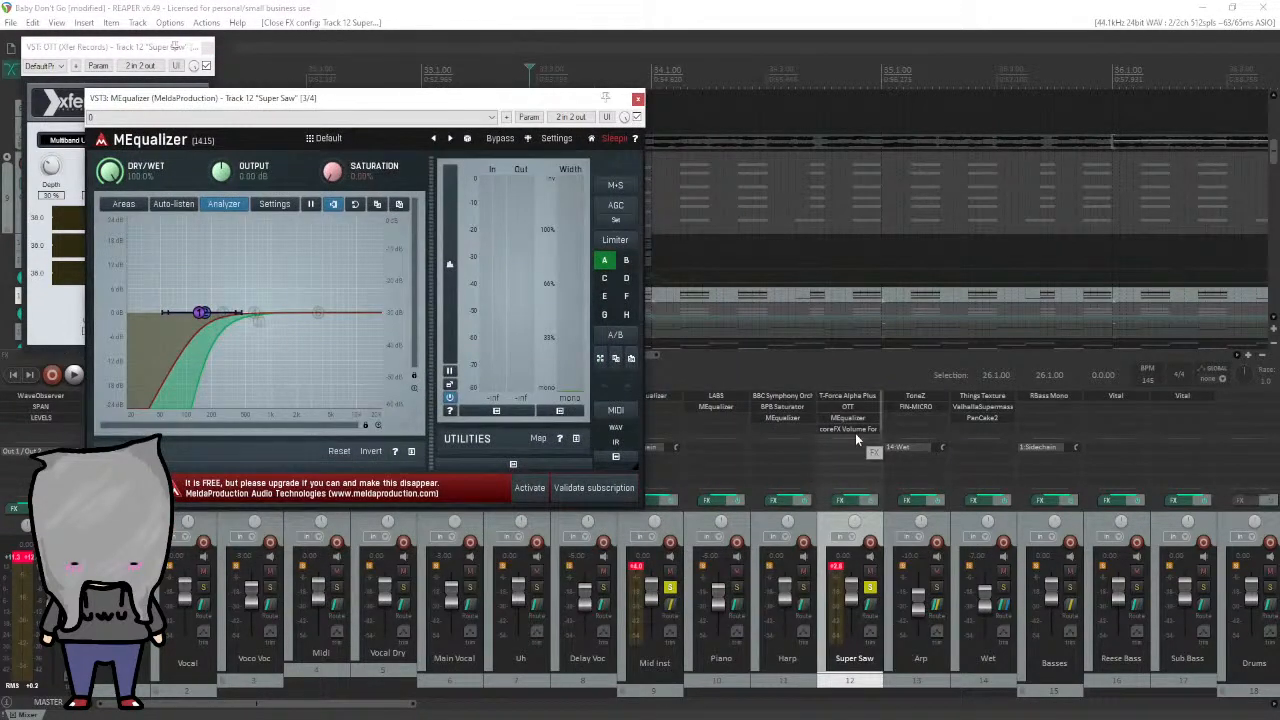
click(855, 433)
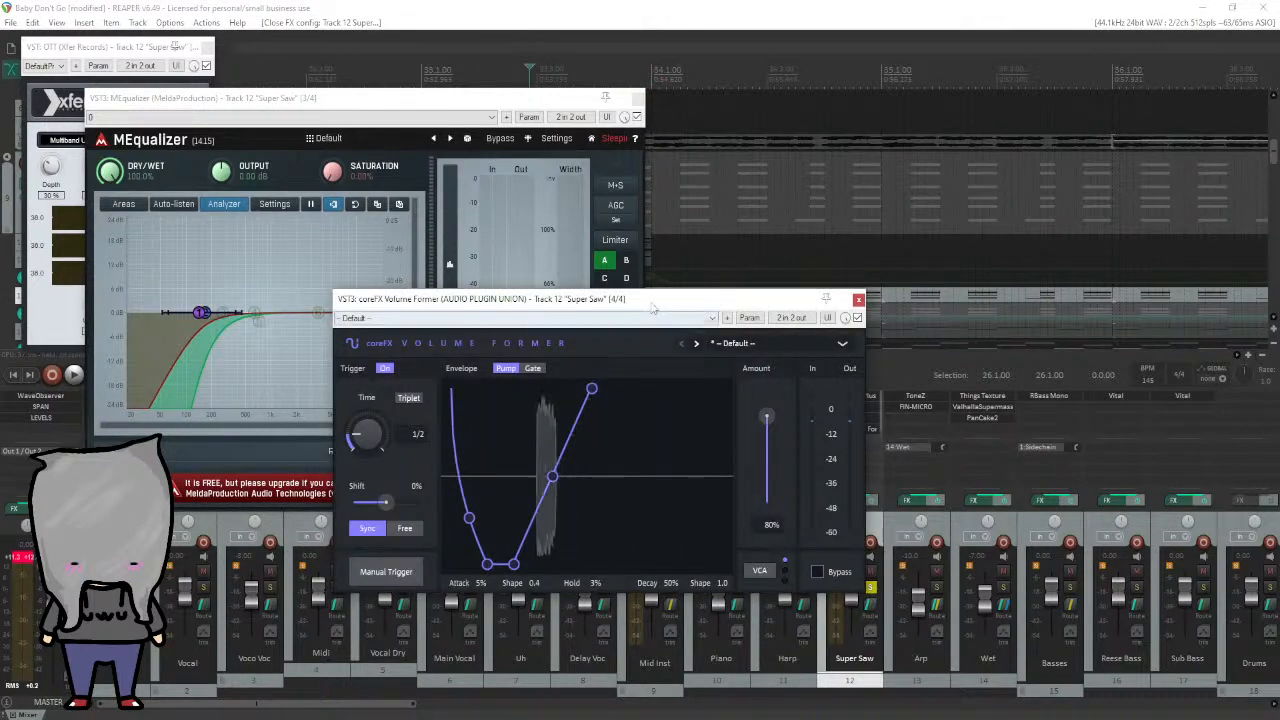
drag(652, 307, 760, 283)
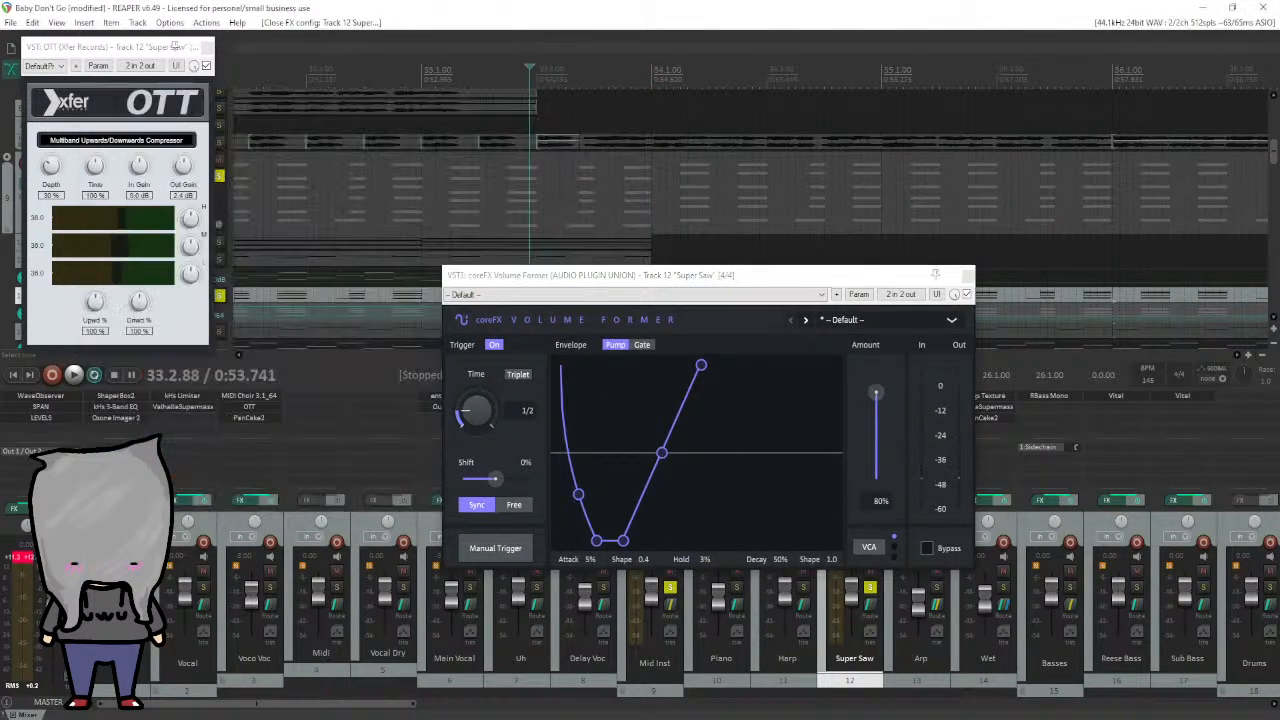
click(207, 47)
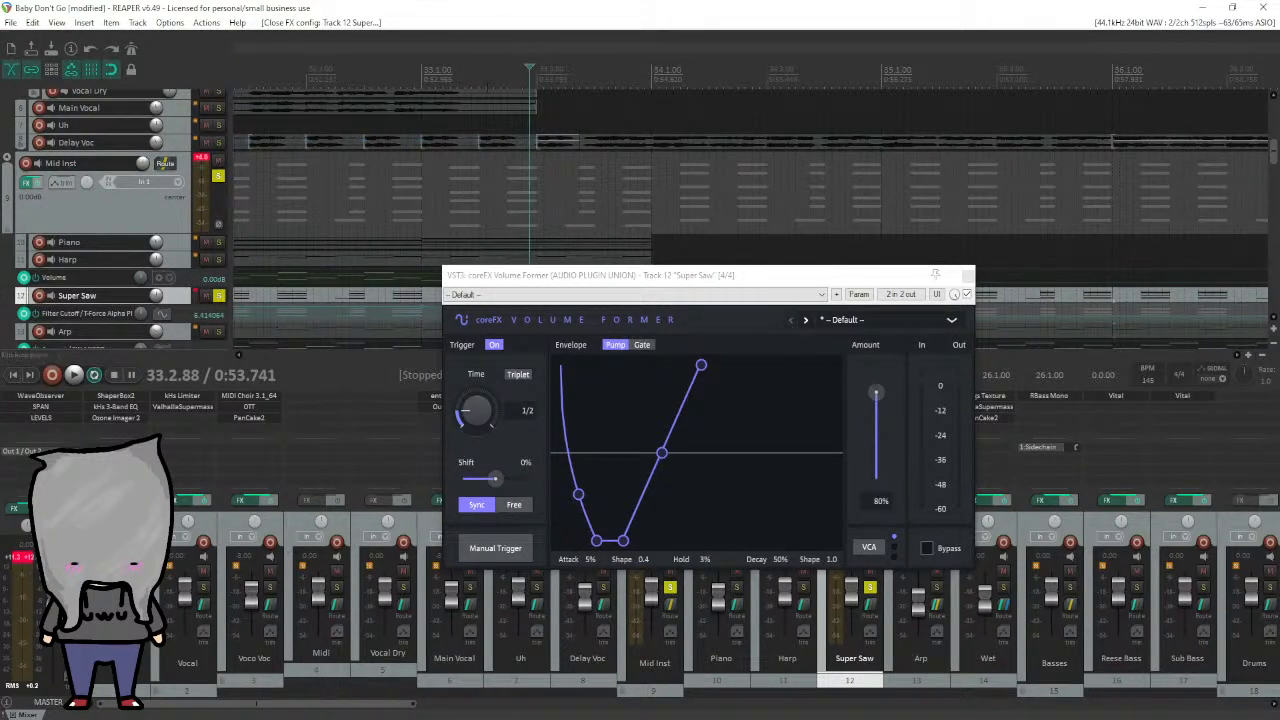
Play the Super Saw from 33.2.88 to watch Volume Former shape its level, then stop playback and close the plugin.
key(space)
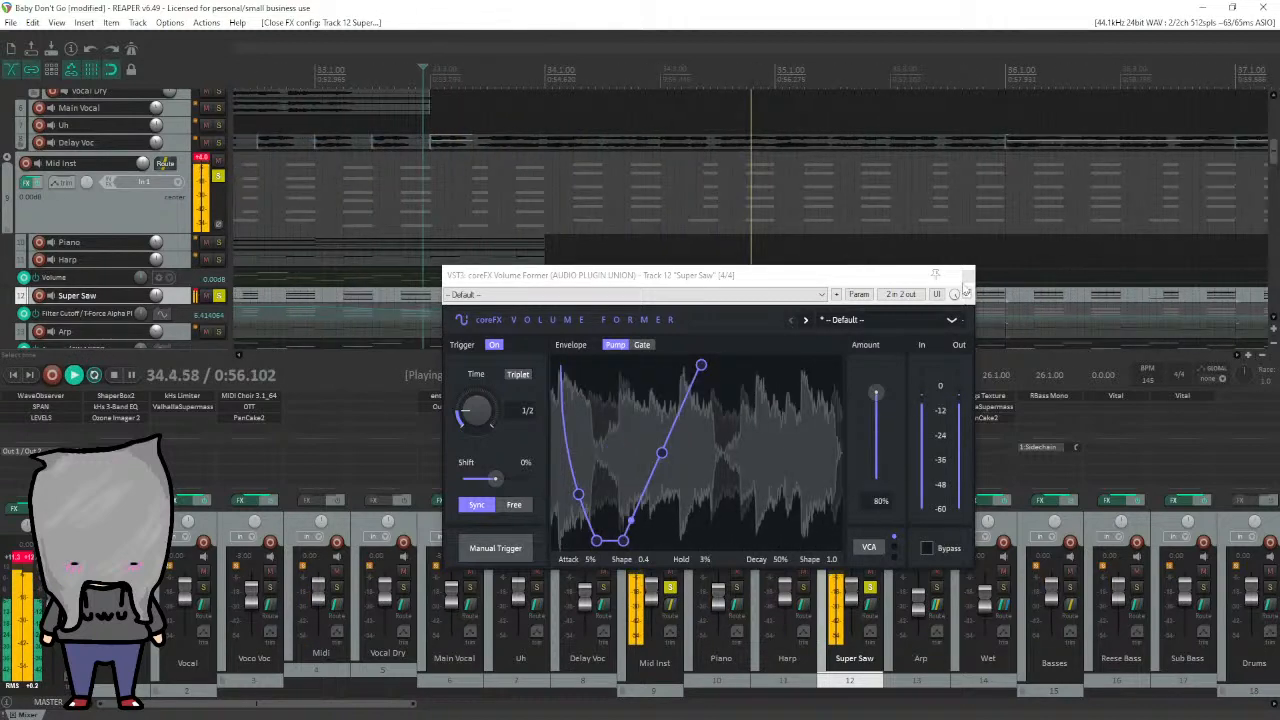
key(space)
click(967, 276)
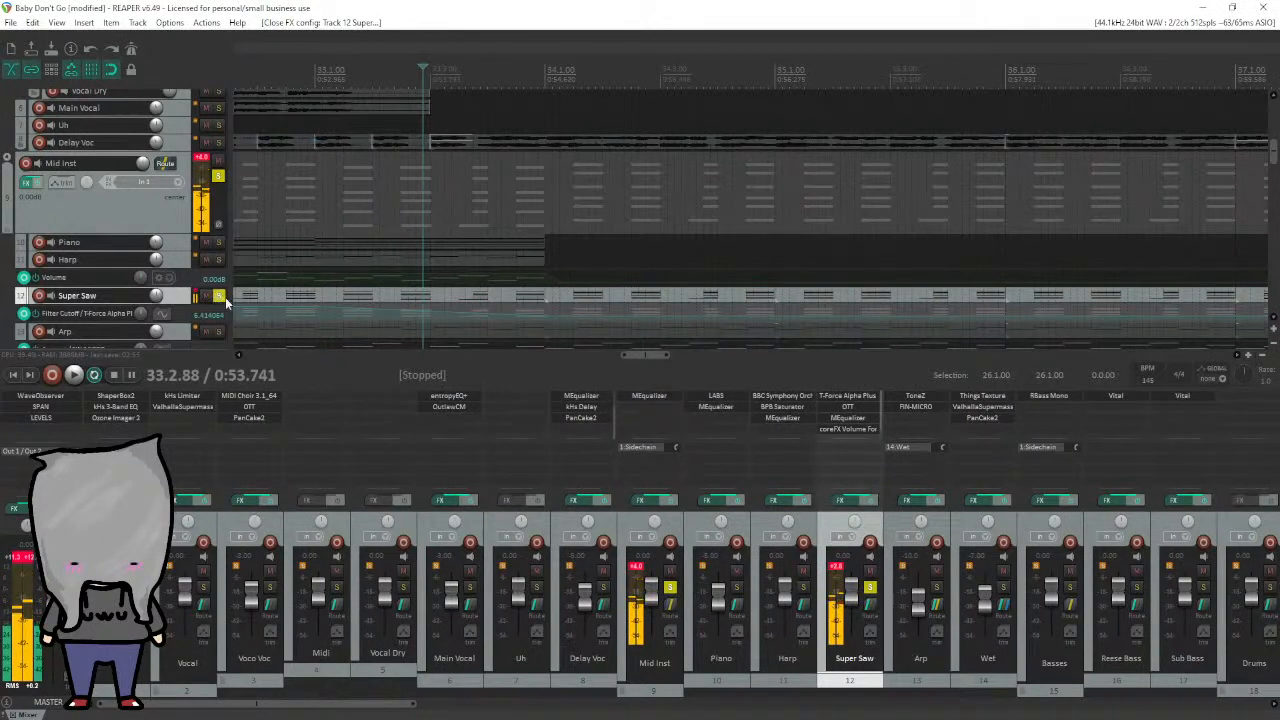
Solo the Arp track in place of Super Saw, set the edit cursor to 26.1.00, and view the Arp part across the song.
click(218, 296)
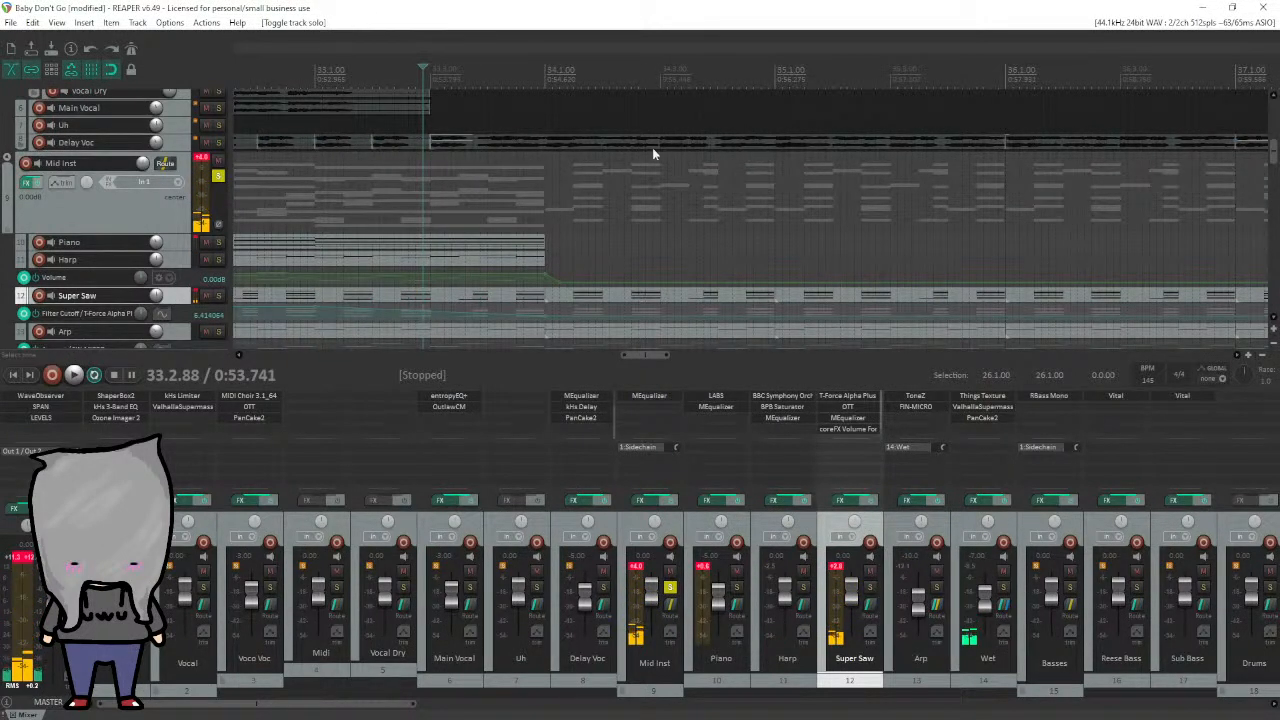
scroll(751, 219, down, 7)
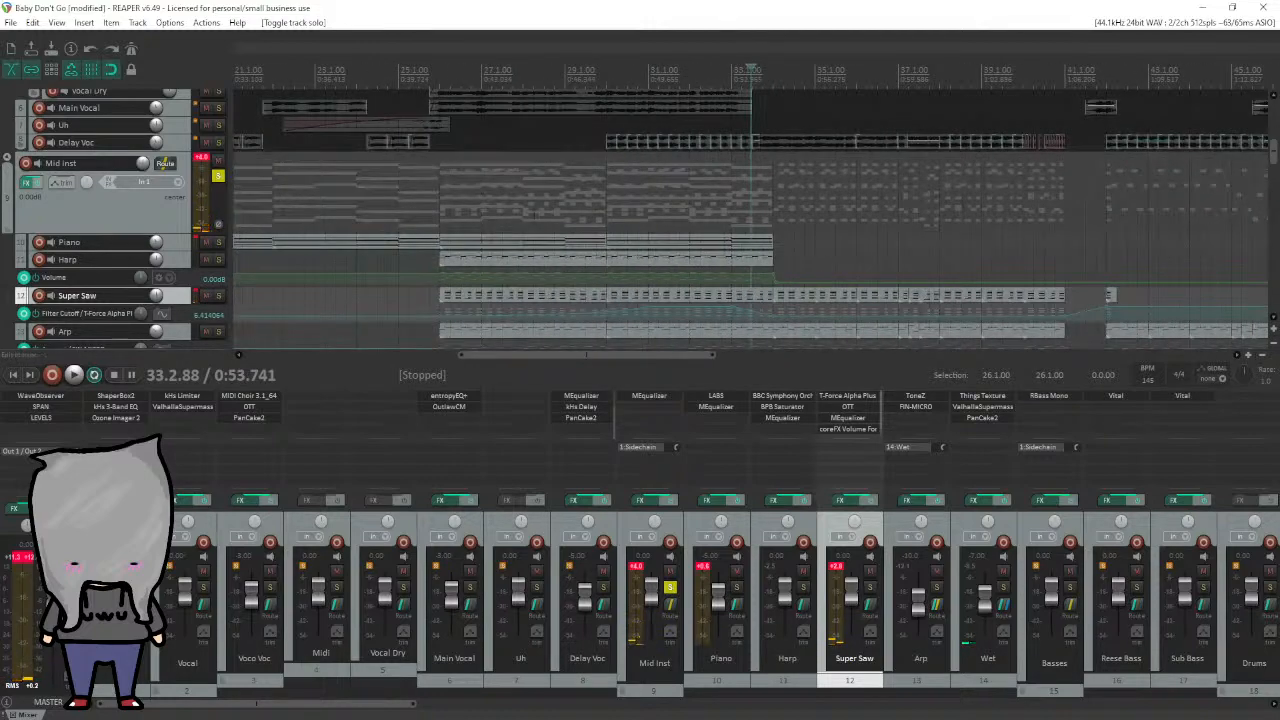
scroll(168, 301, down, 2)
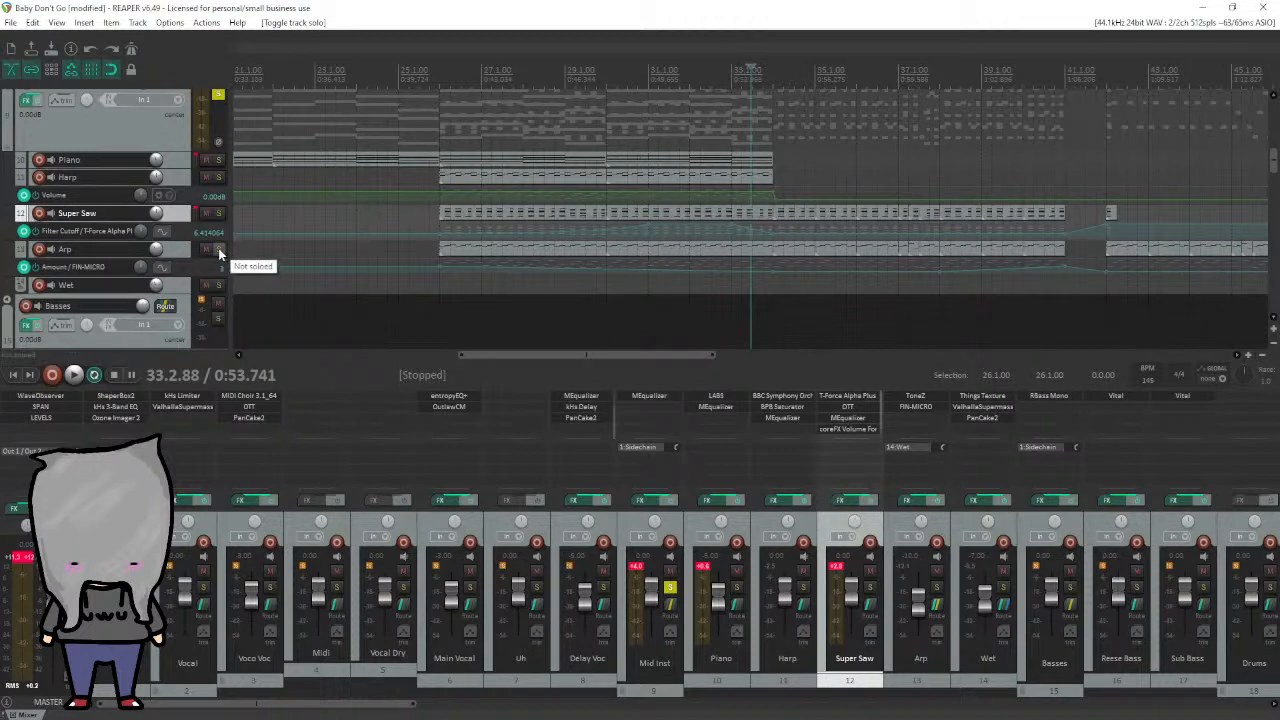
click(219, 249)
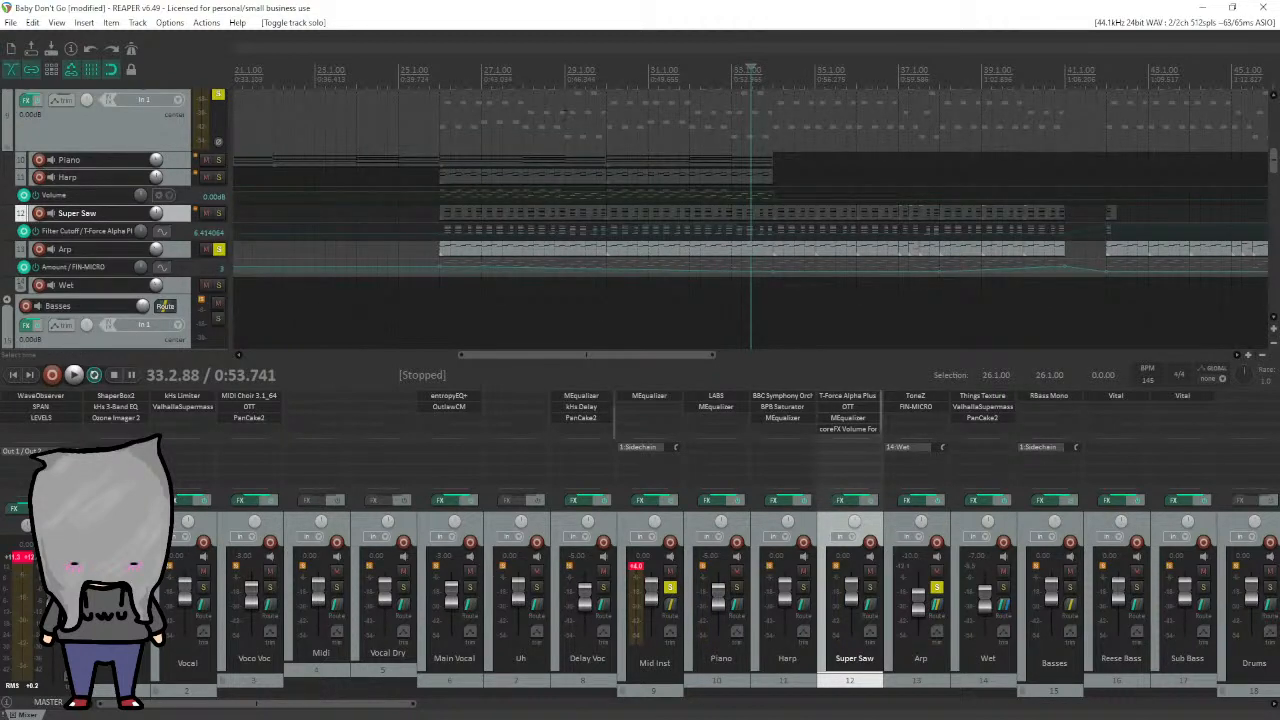
click(440, 73)
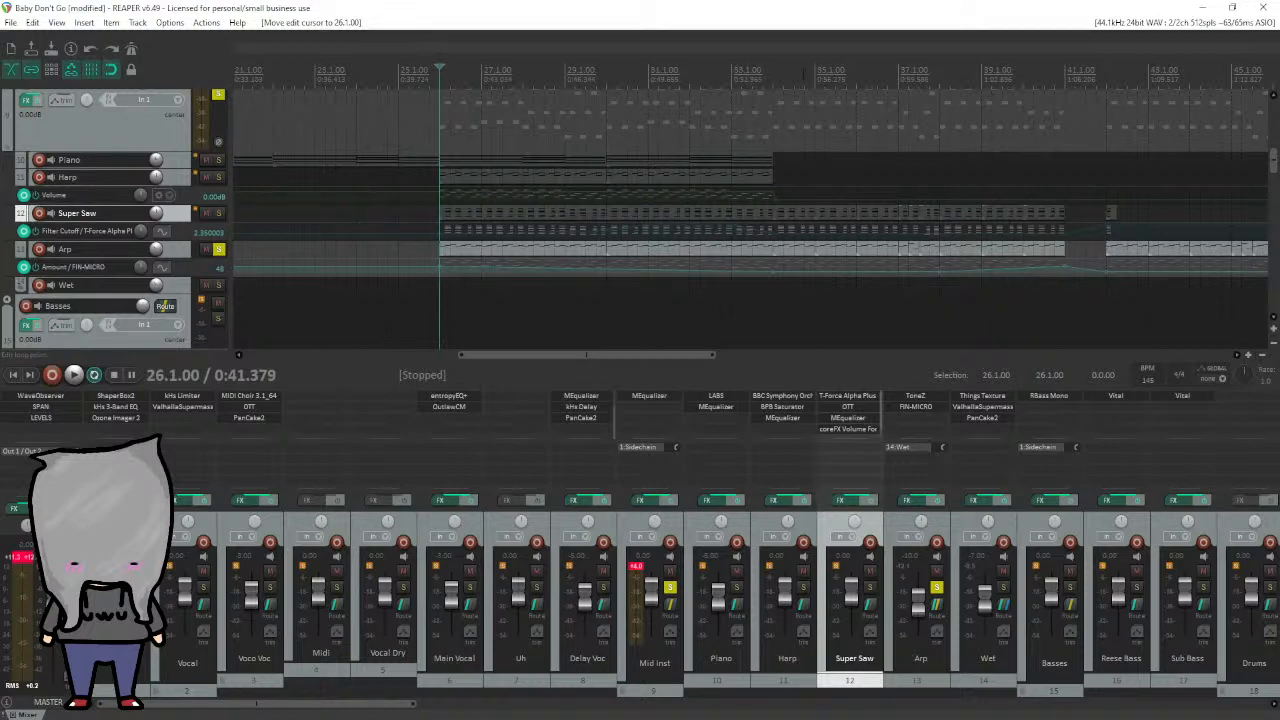
scroll(706, 220, down, 4)
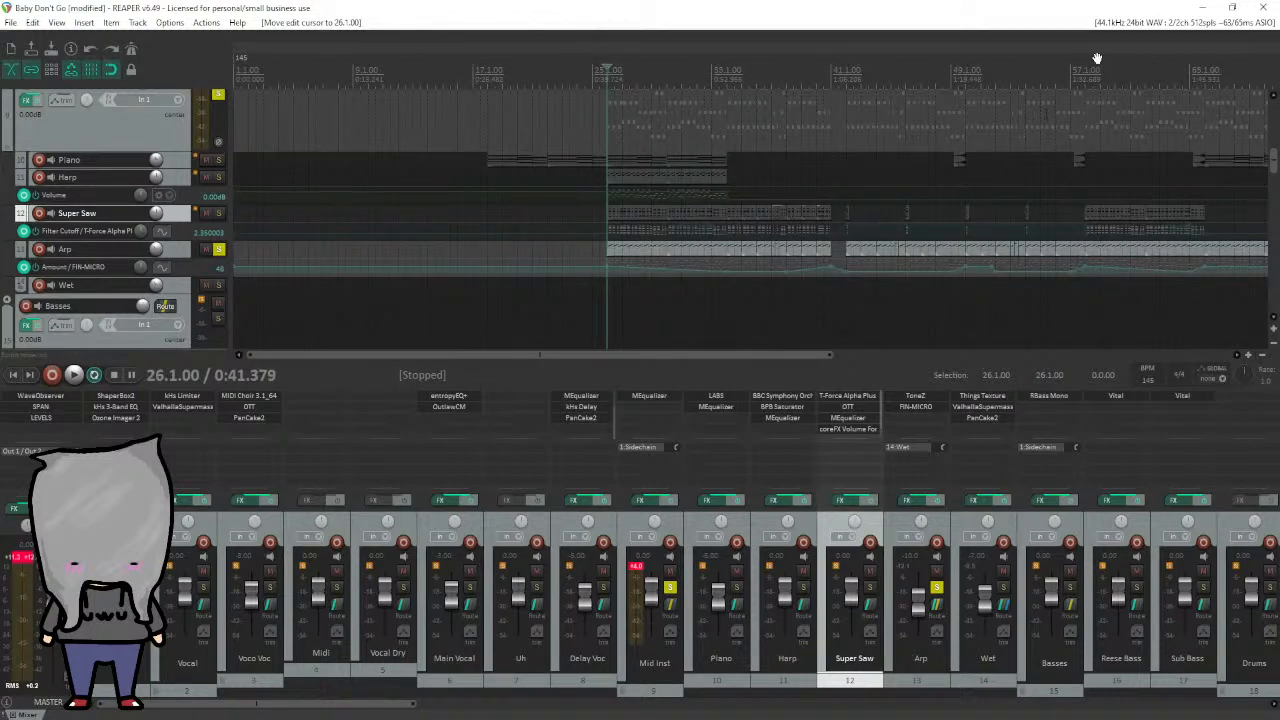
scroll(1097, 58, down, 2)
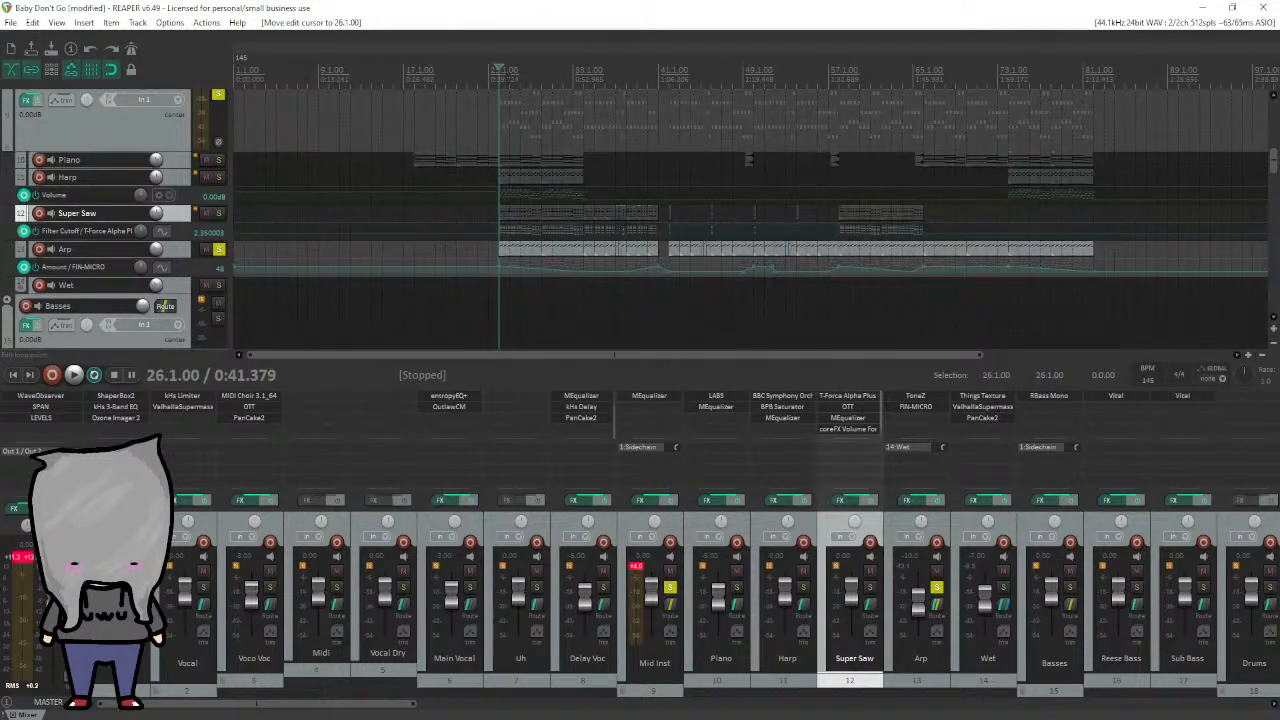
scroll(499, 65, up, 5)
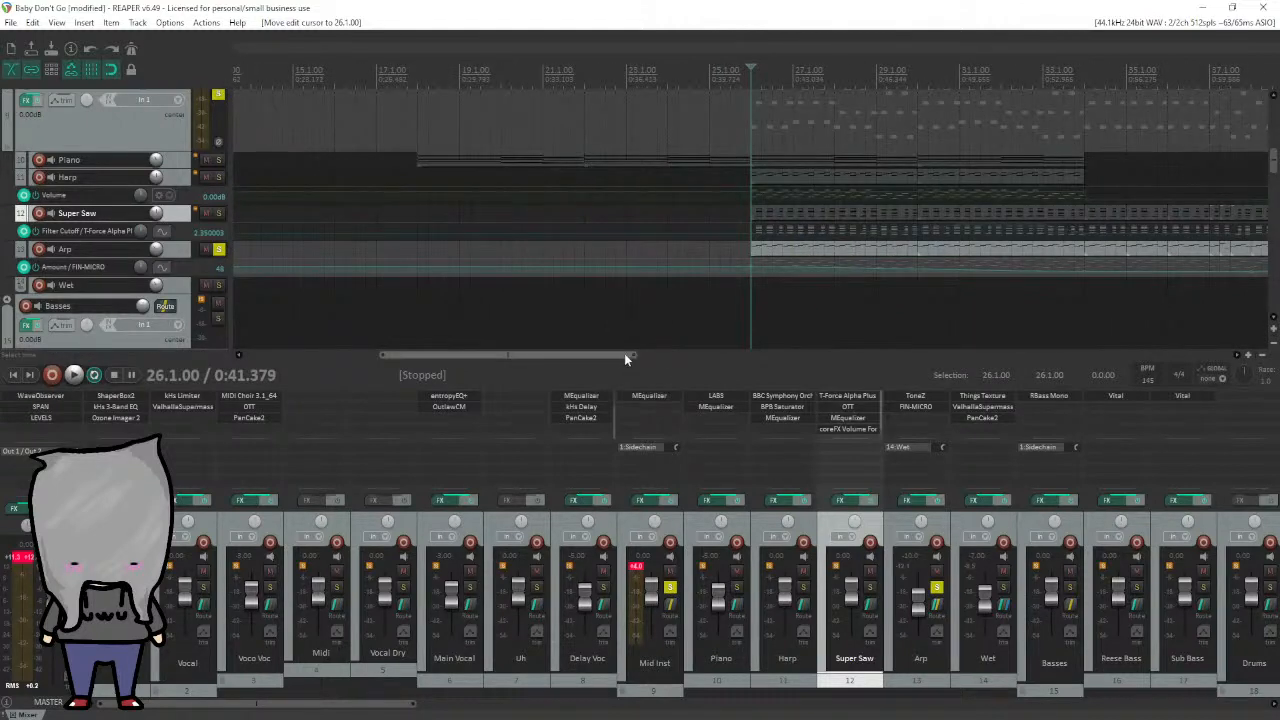
Unsolo the Mid Inst folder, mute the Wet track and play the soloed Arp track from 26.1.00.
drag(624, 358, 731, 350)
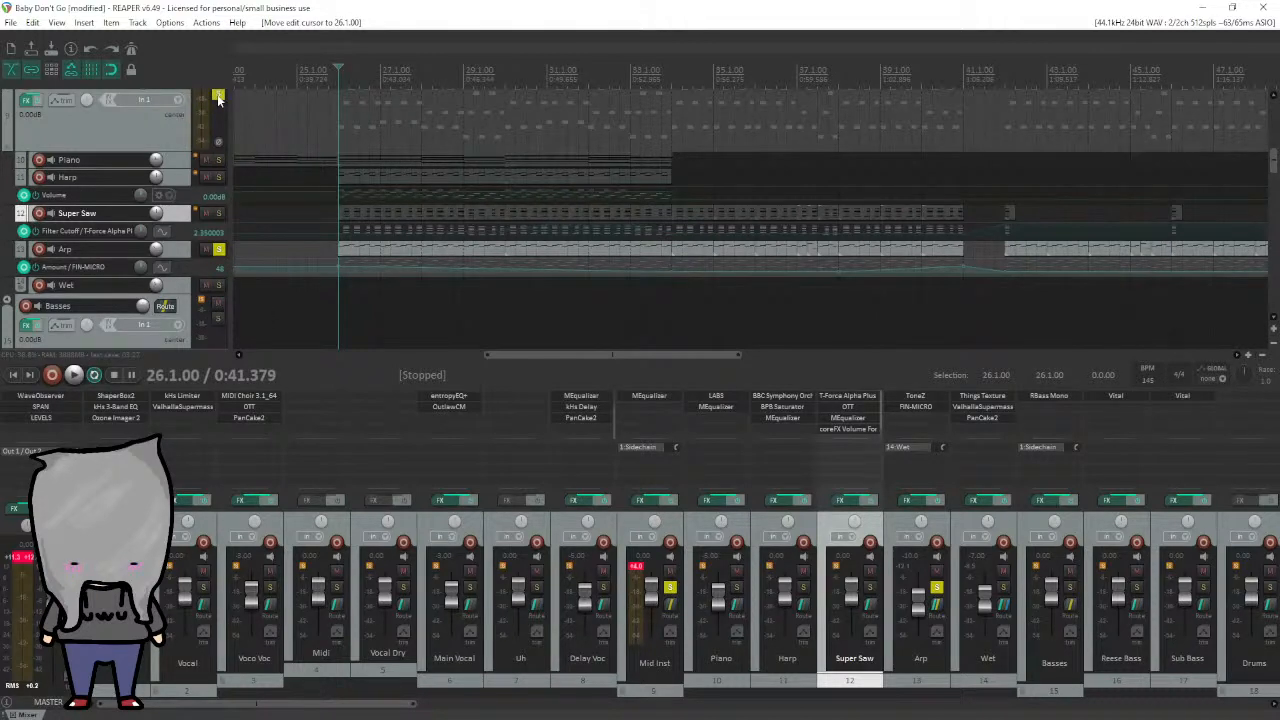
click(219, 97)
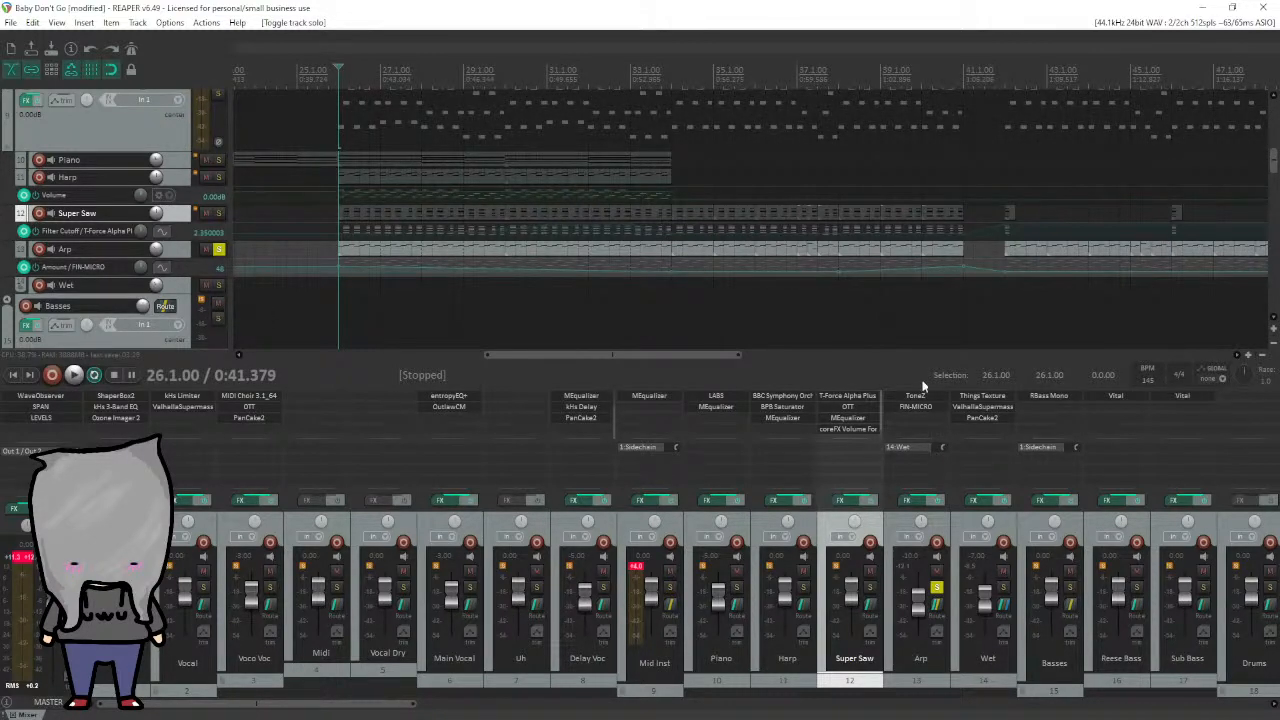
click(907, 526)
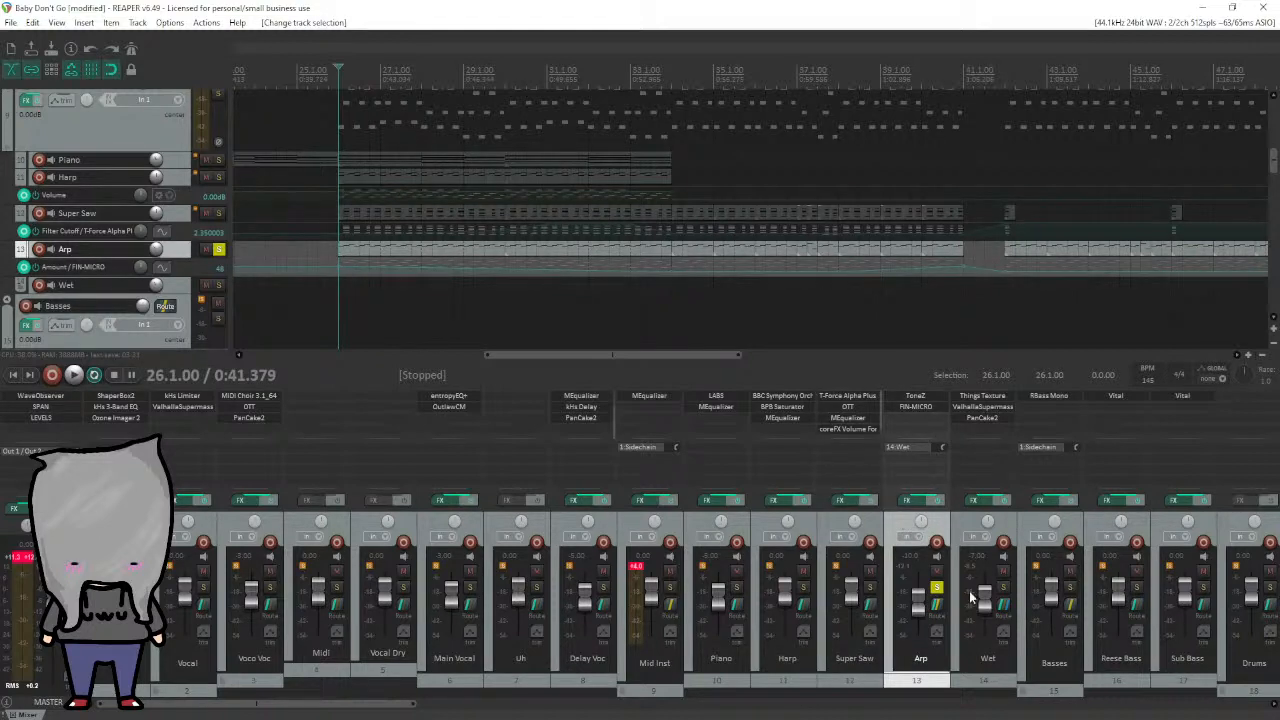
click(1003, 571)
key(space)
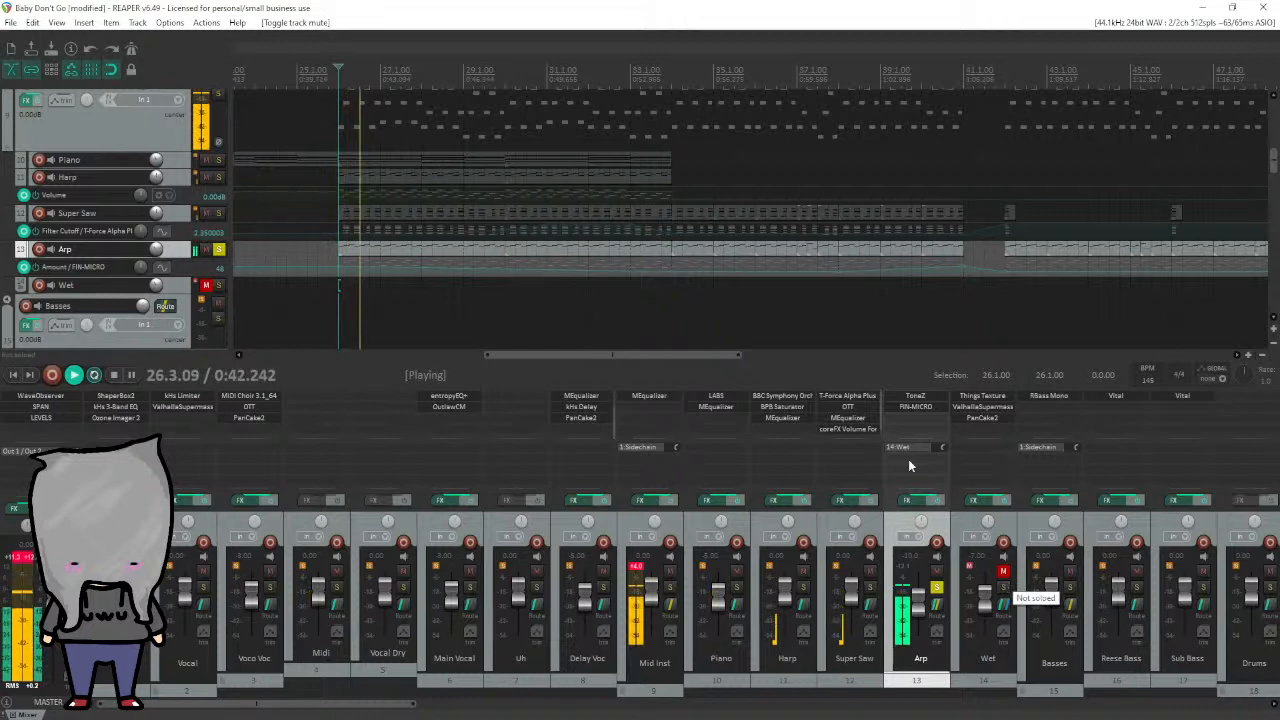
Inspect the Arp track's ToneZ synth and FIN-MICRO effect during playback and close their windows.
click(927, 397)
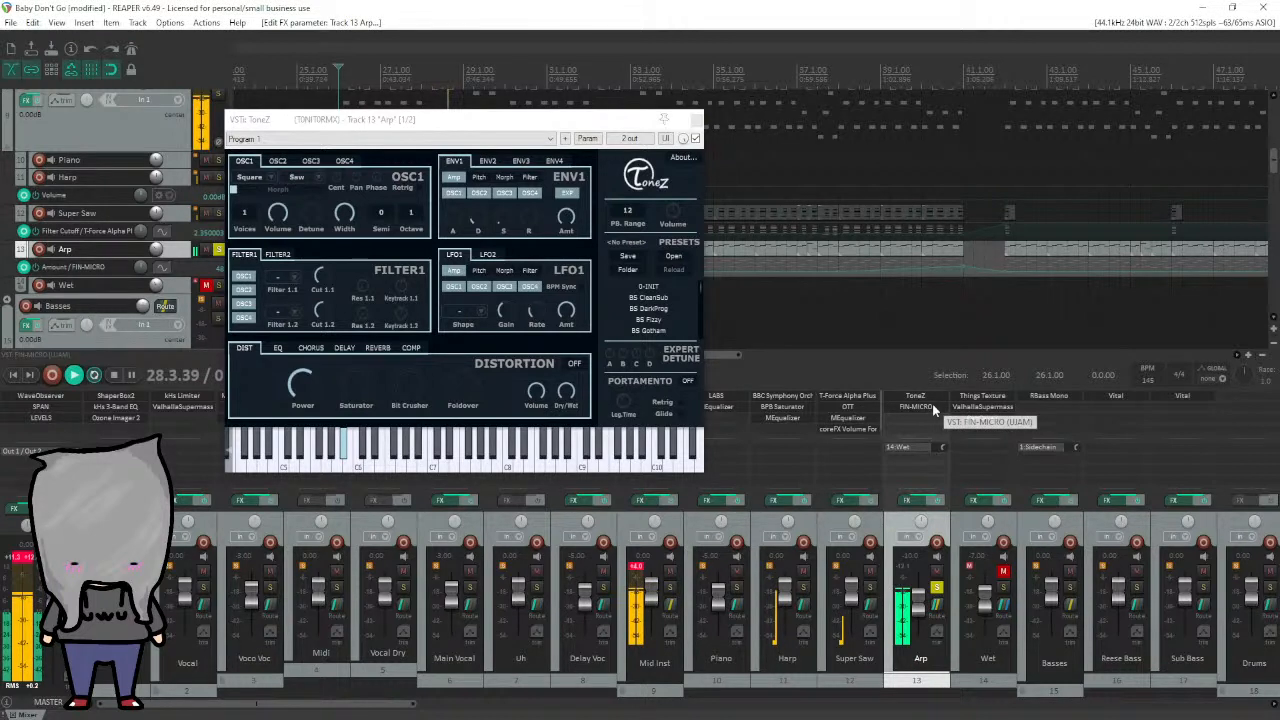
click(932, 405)
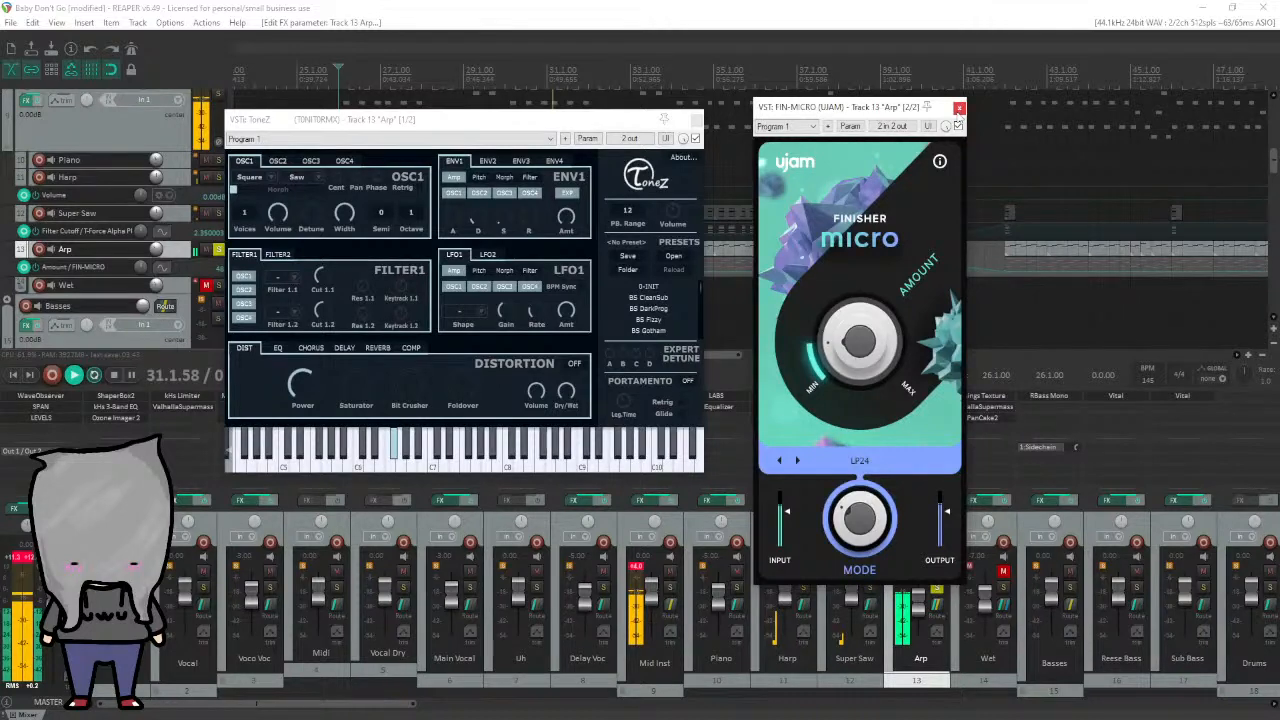
click(959, 107)
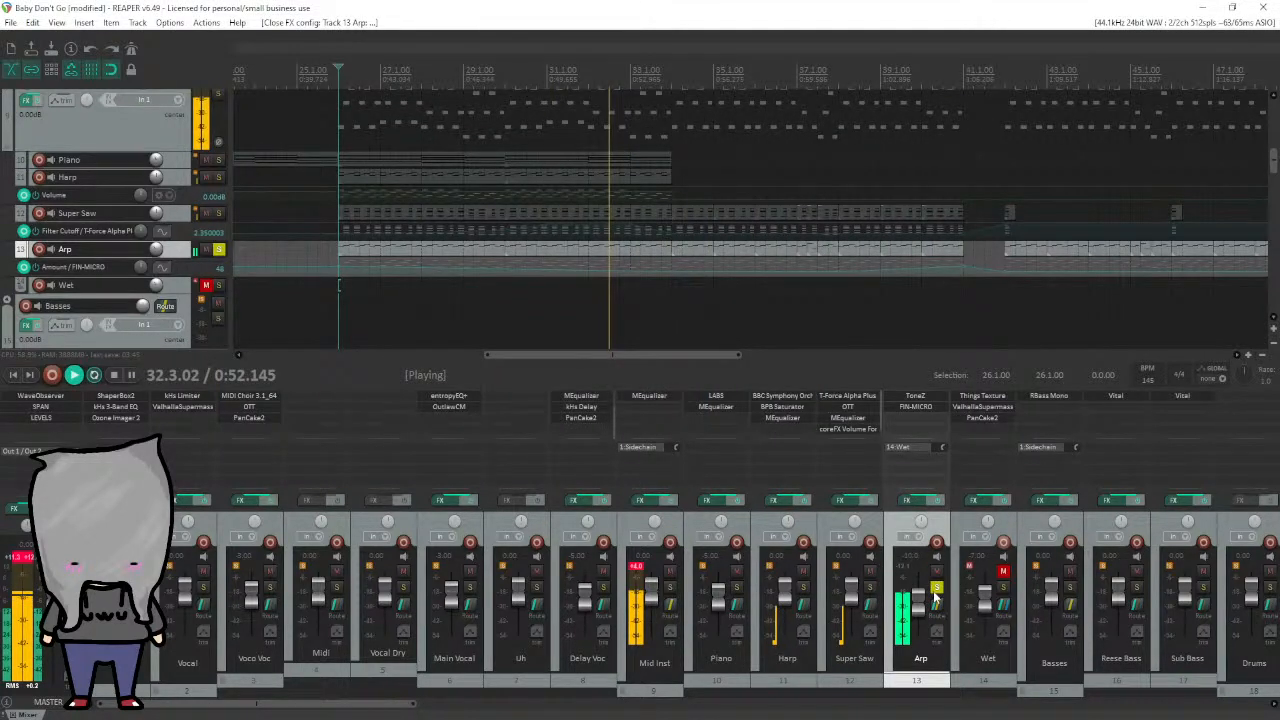
Switch the solo from Arp to Wet, unmute the Wet track and play it from 26.1.00.
click(936, 590)
key(space)
click(1003, 586)
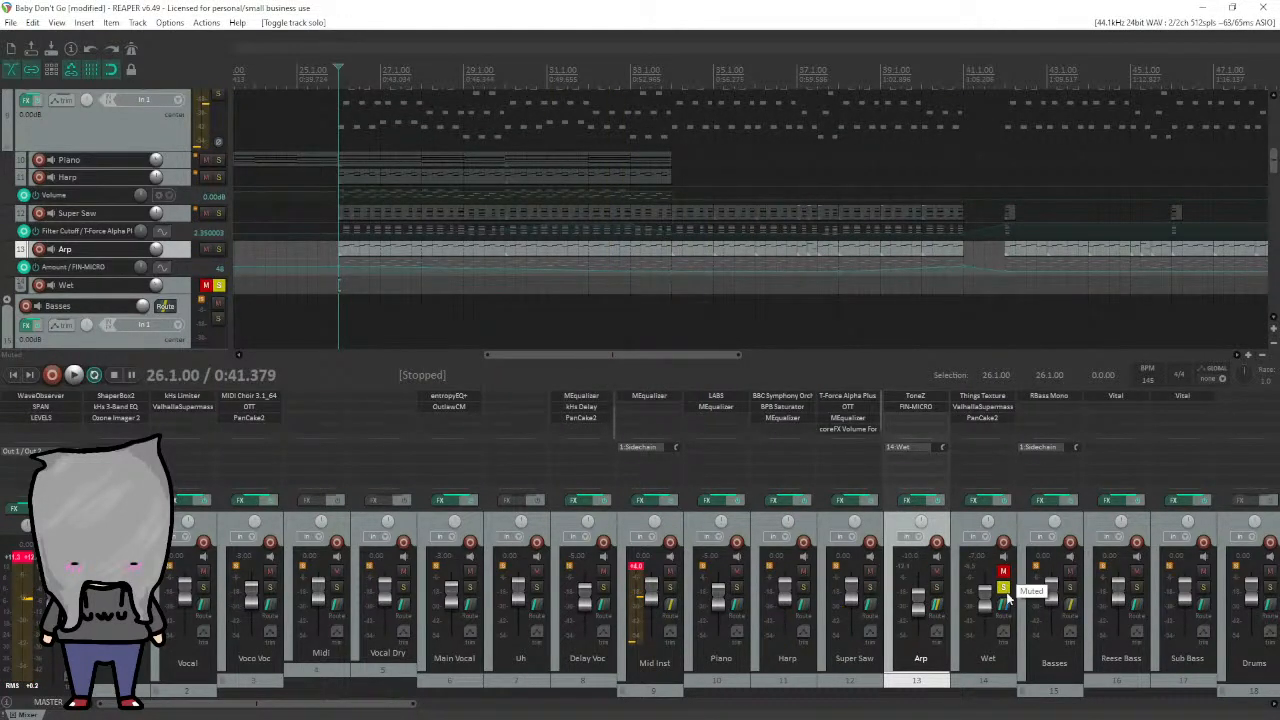
click(1003, 571)
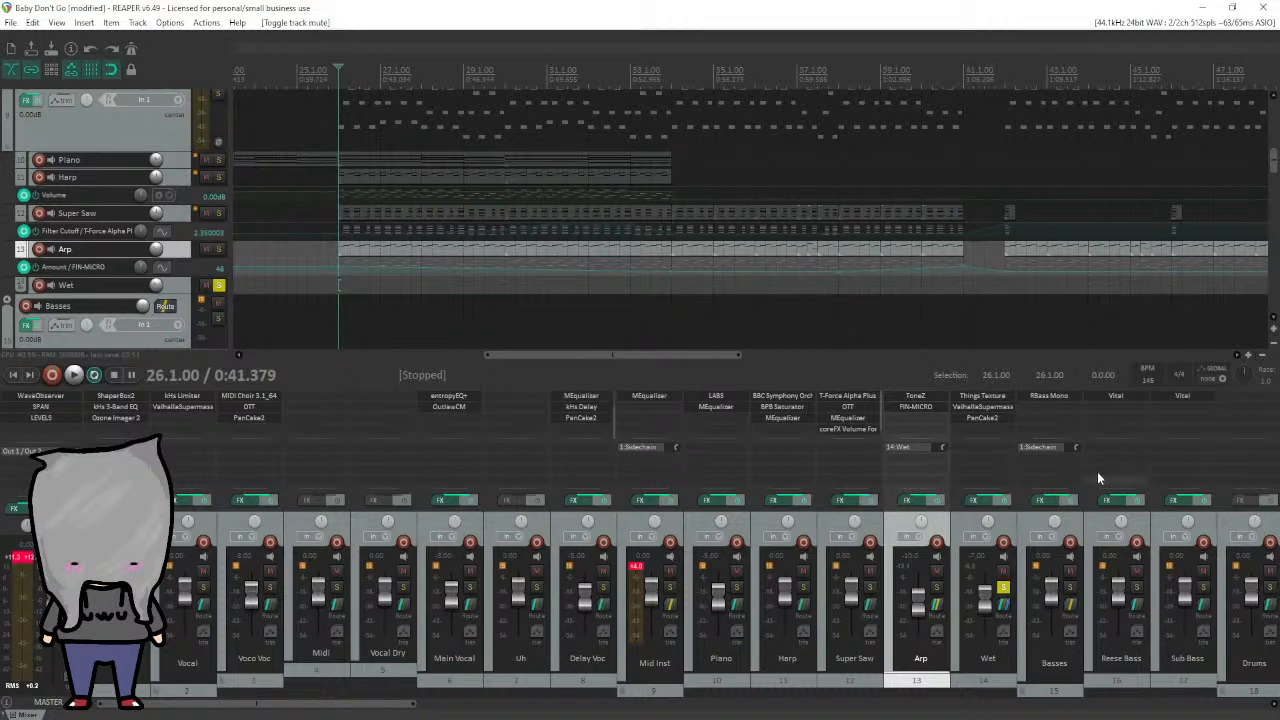
key(space)
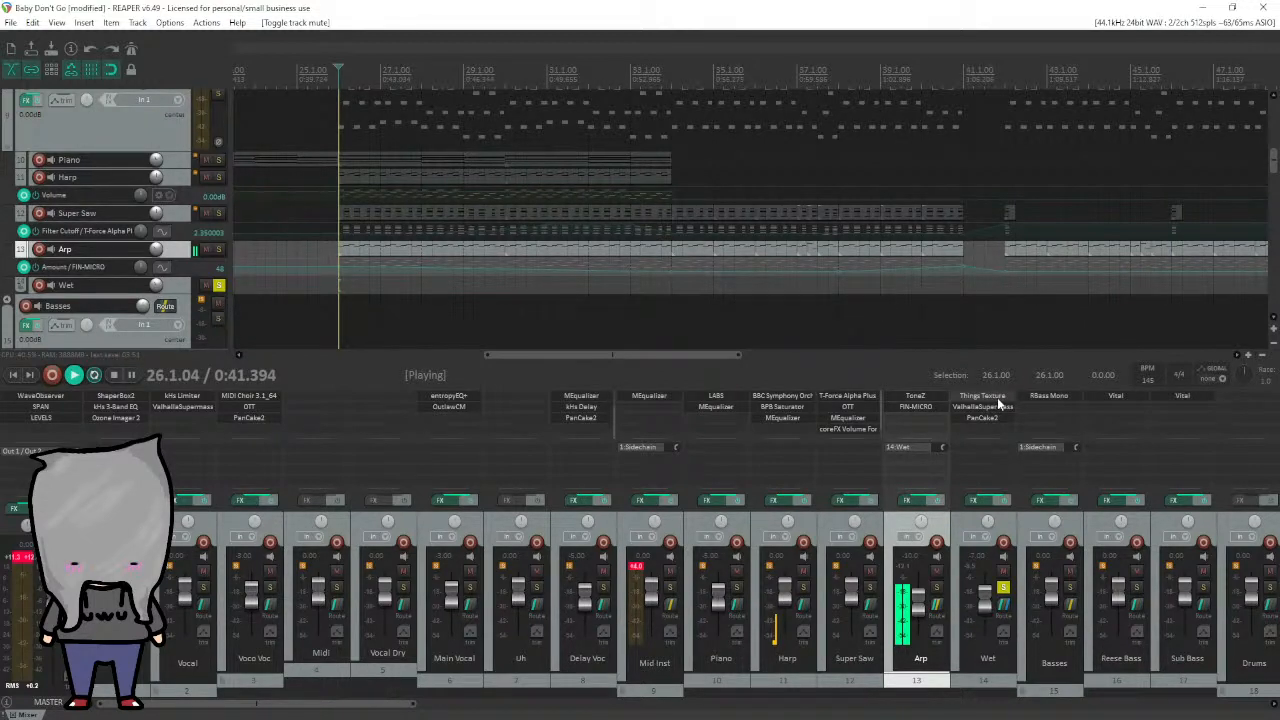
Inspect the Wet track's Things Texture, ValhallaSupermassive and PanCake2 effects and close their windows.
click(997, 397)
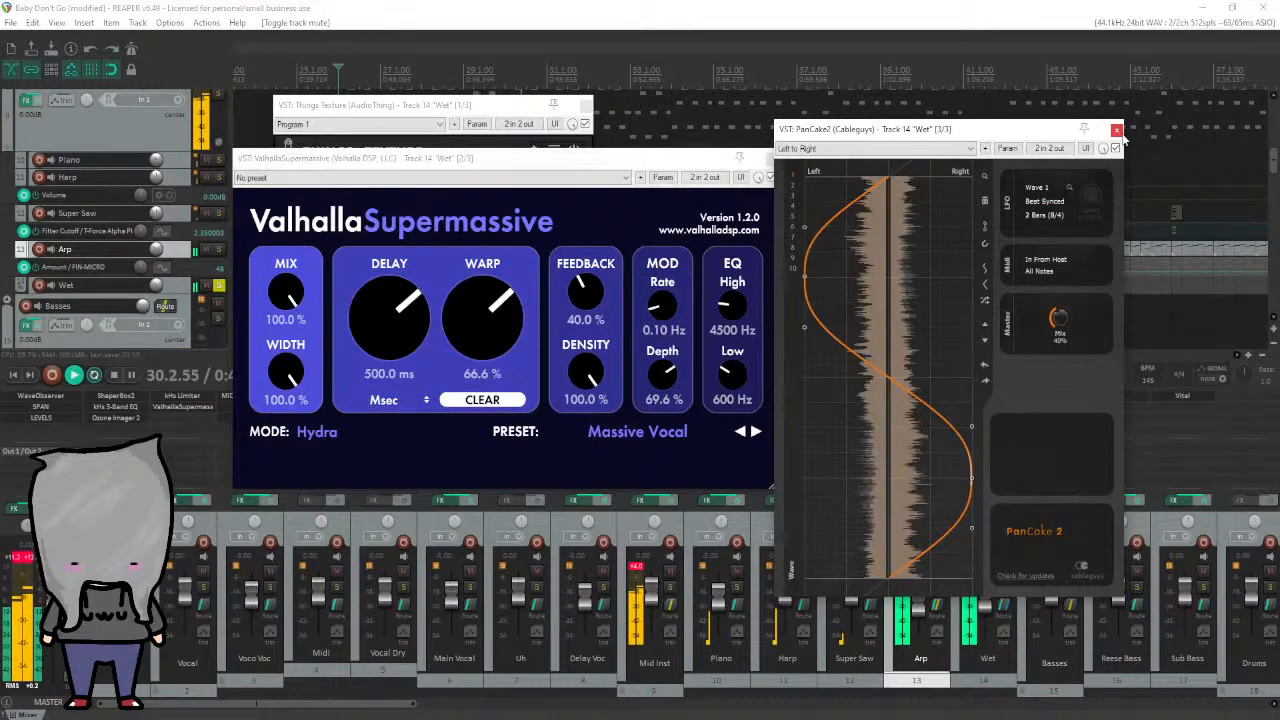
click(1117, 131)
click(772, 159)
click(587, 106)
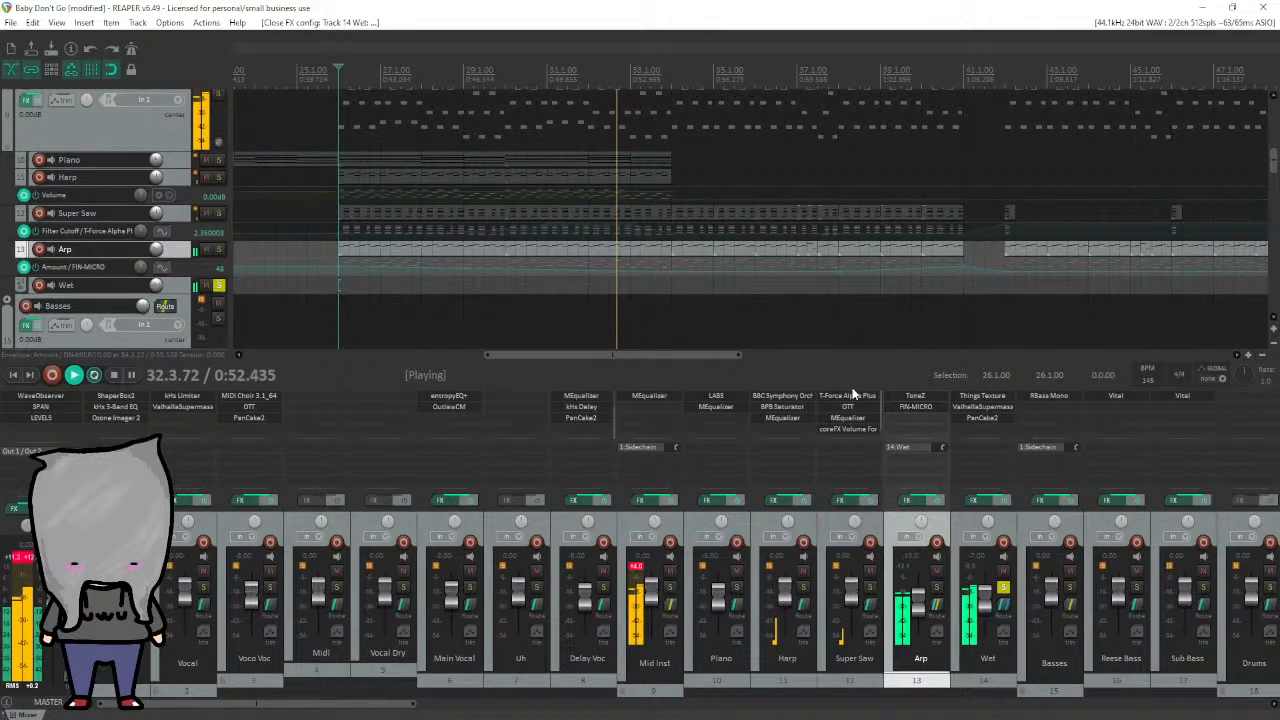
Play the Arp and Wet tracks soloed together from 26.1.00, and clear both solos.
key(space)
click(937, 589)
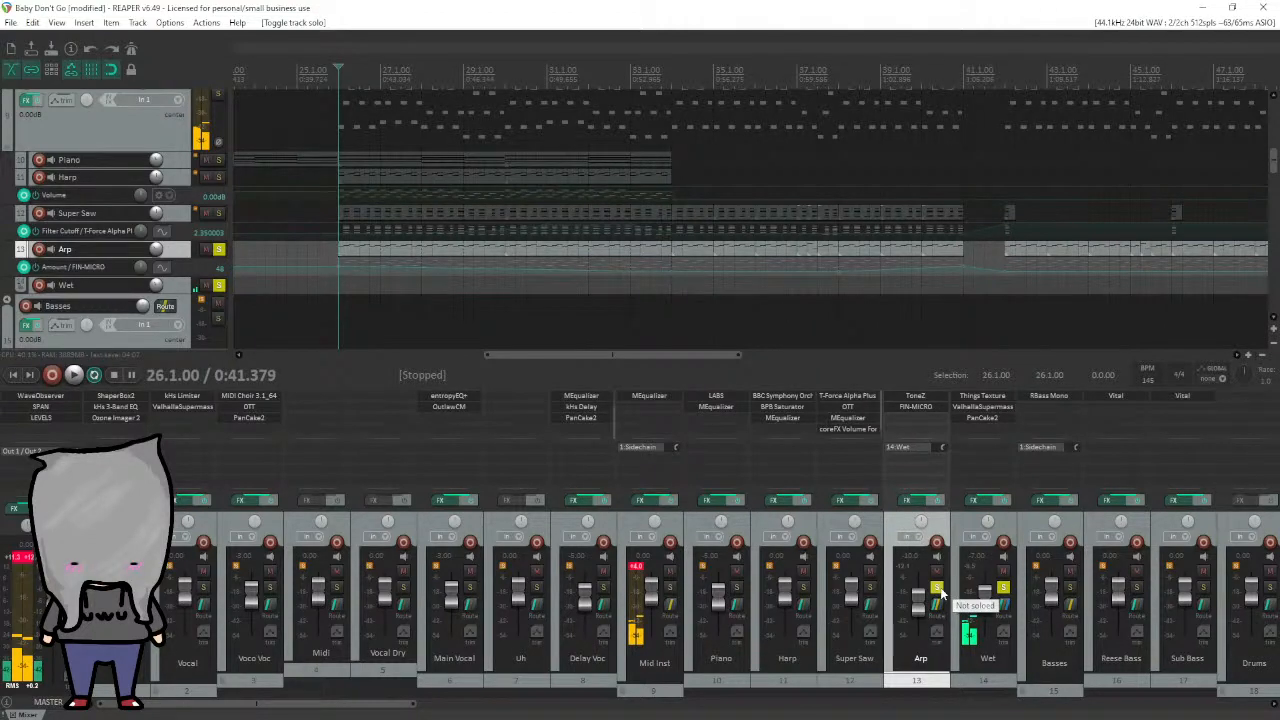
key(space)
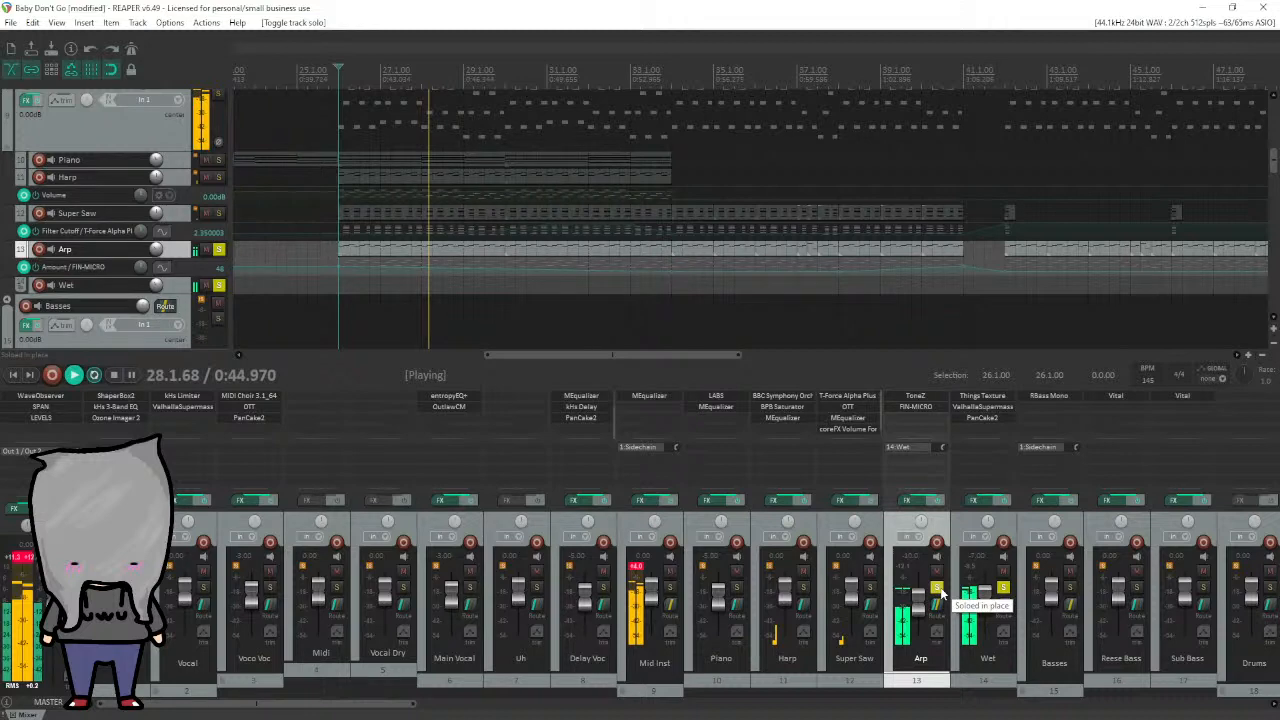
click(936, 588)
key(space)
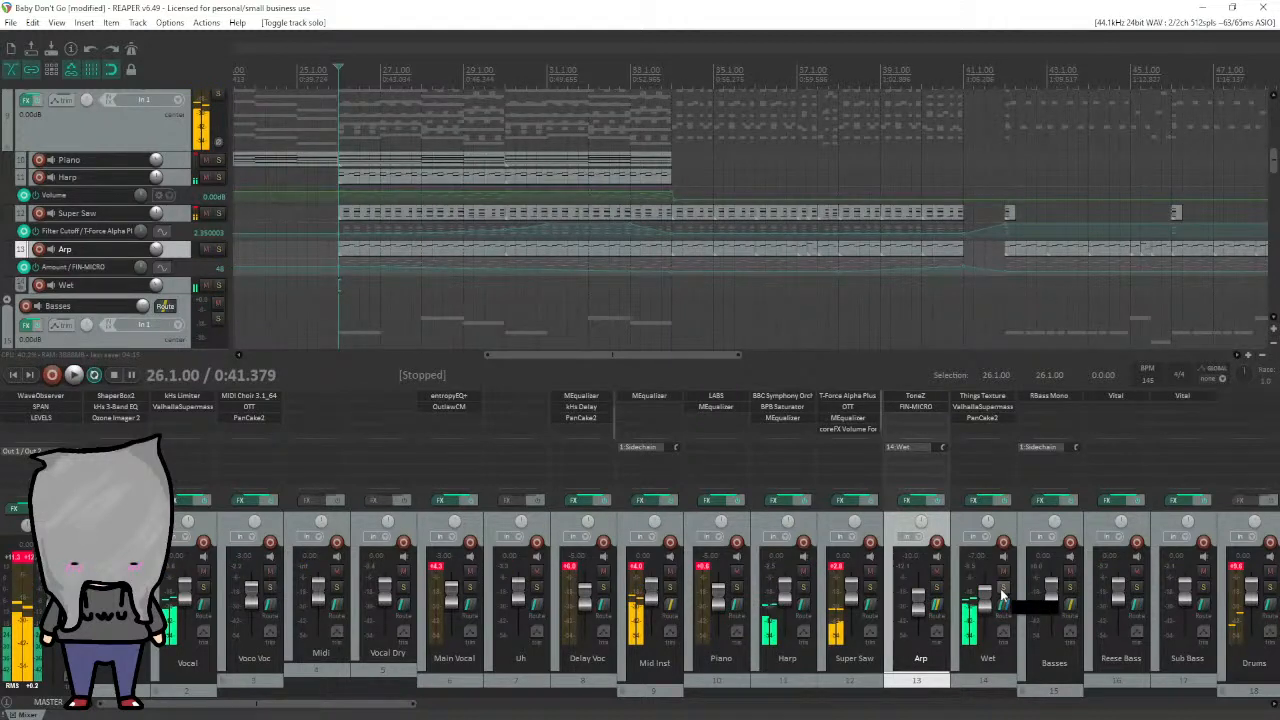
Solo and select the Basses folder track.
scroll(3, 278, up, 2)
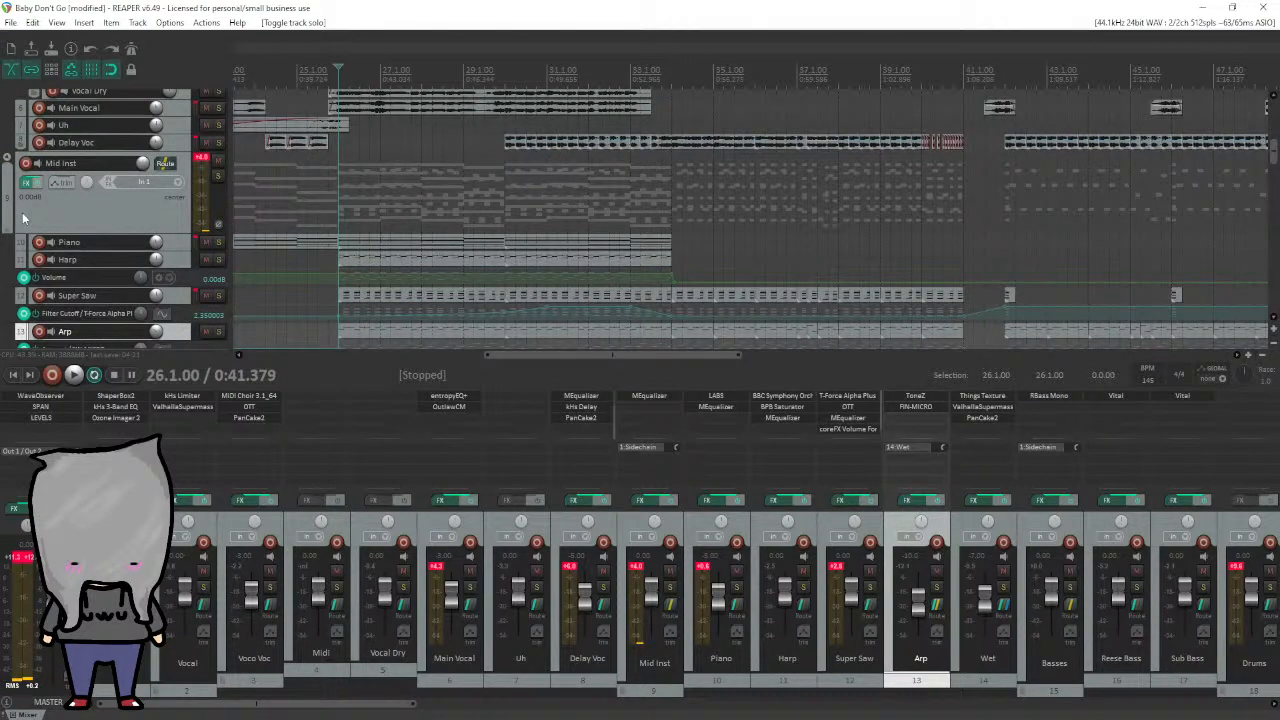
scroll(99, 214, down, 6)
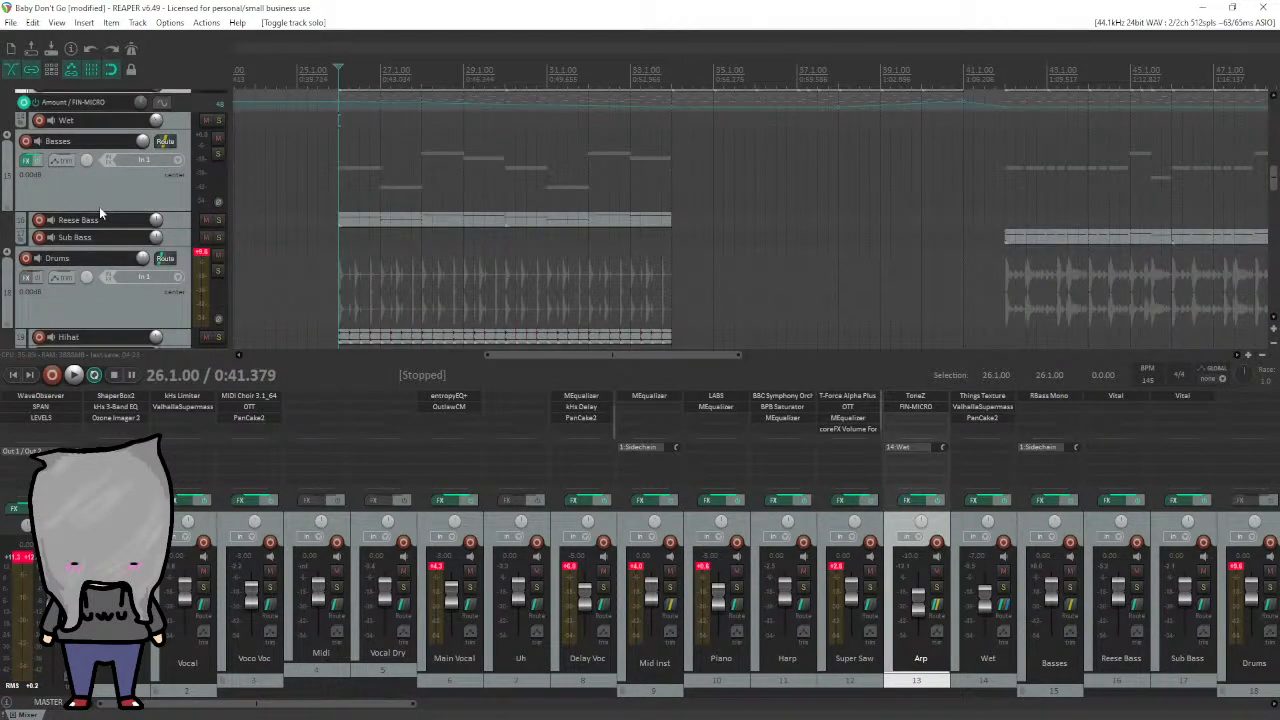
click(218, 155)
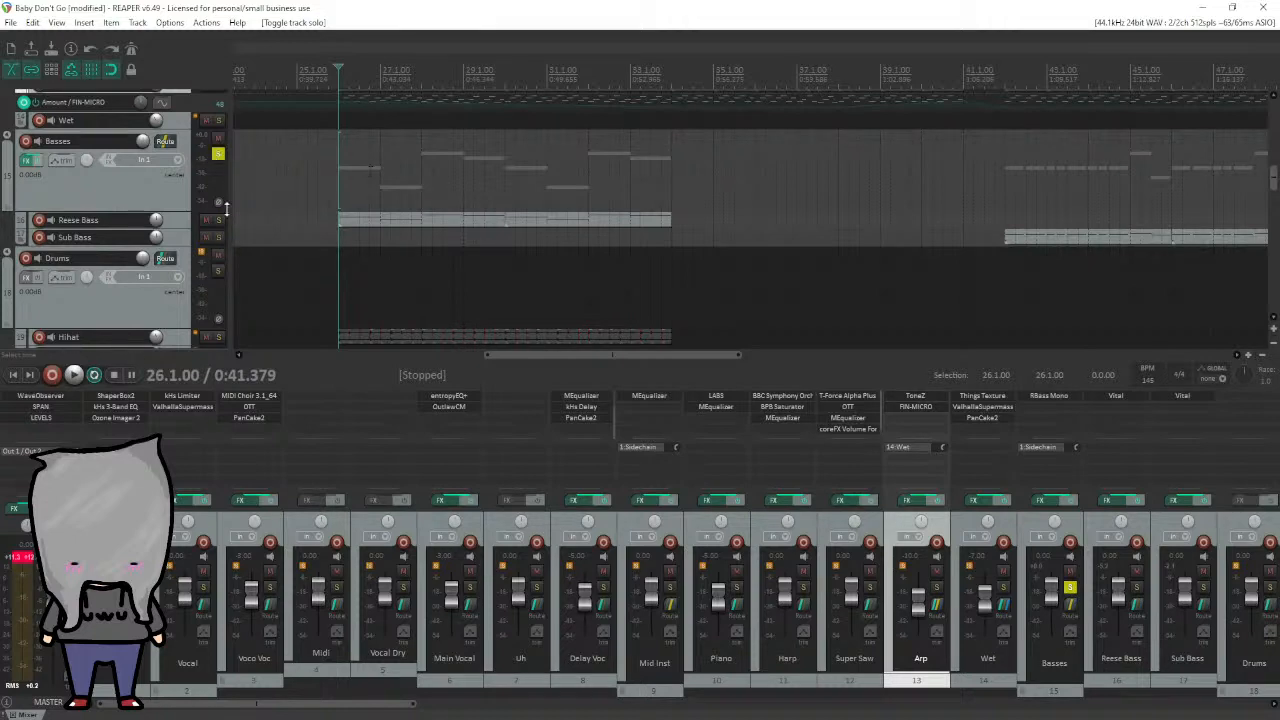
click(155, 188)
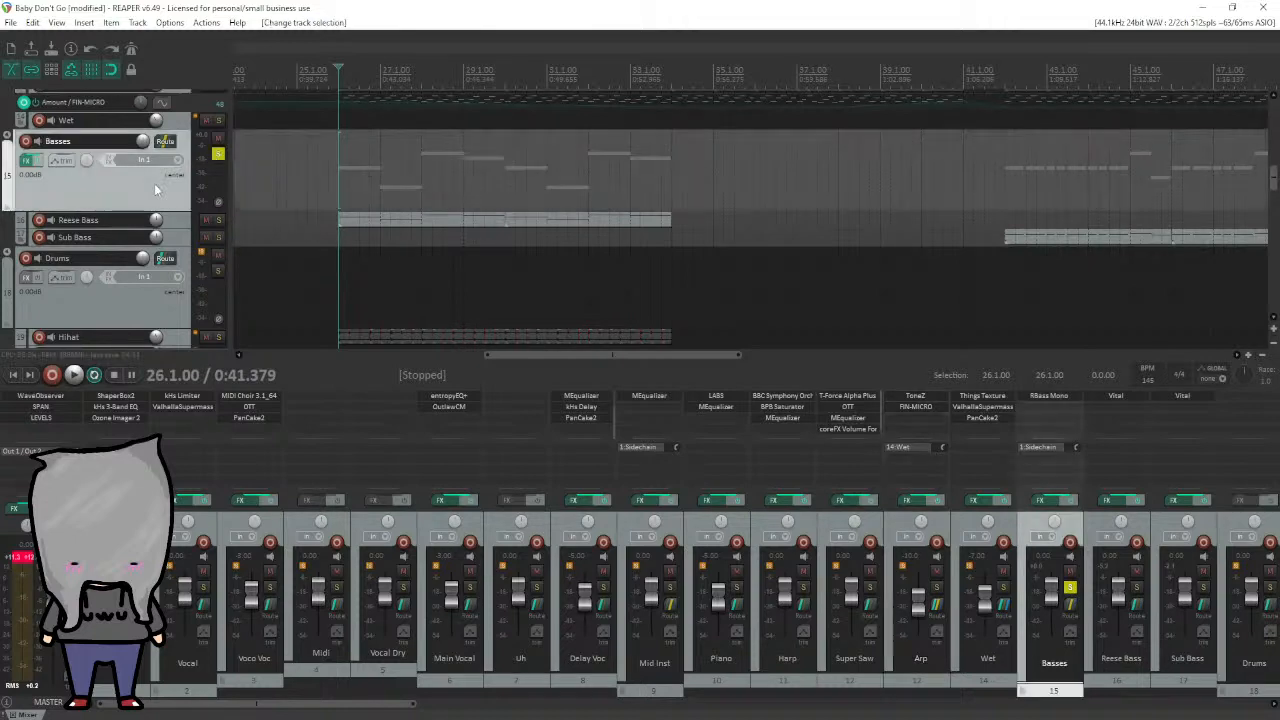
Examine the RBass Mono settings in the Basses folder's effect chain and close the chain.
click(27, 162)
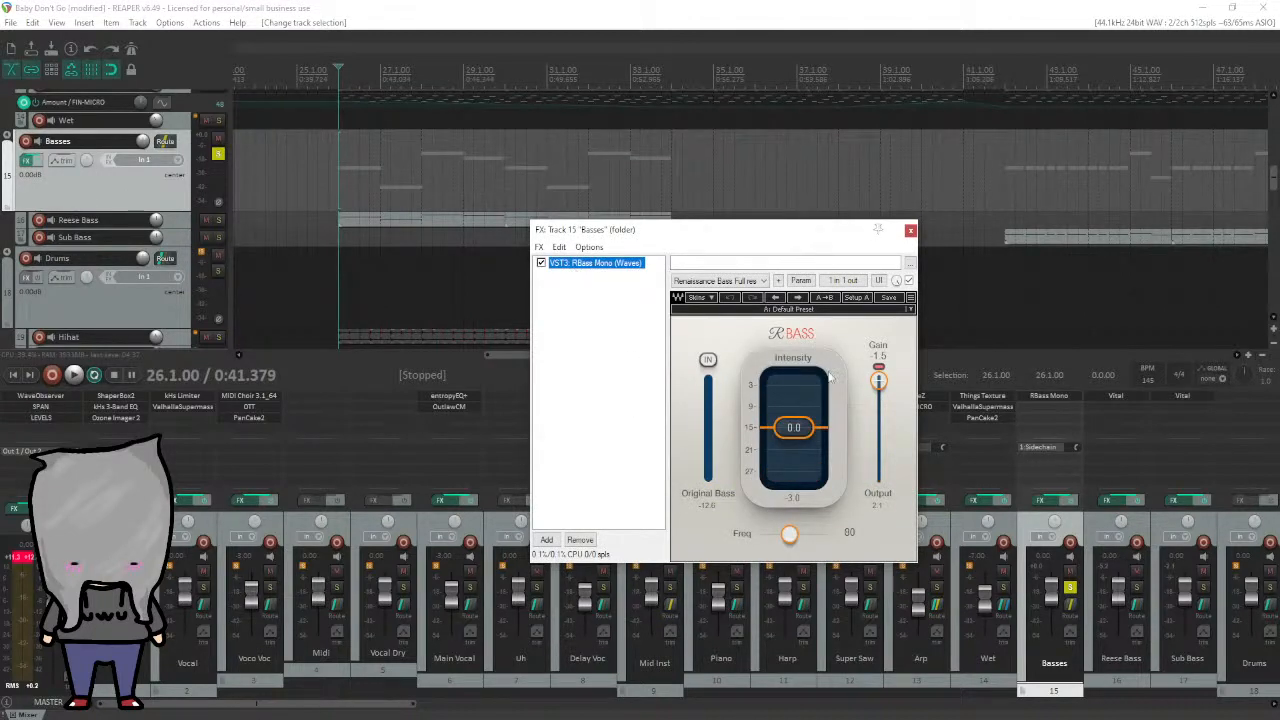
drag(800, 232, 768, 156)
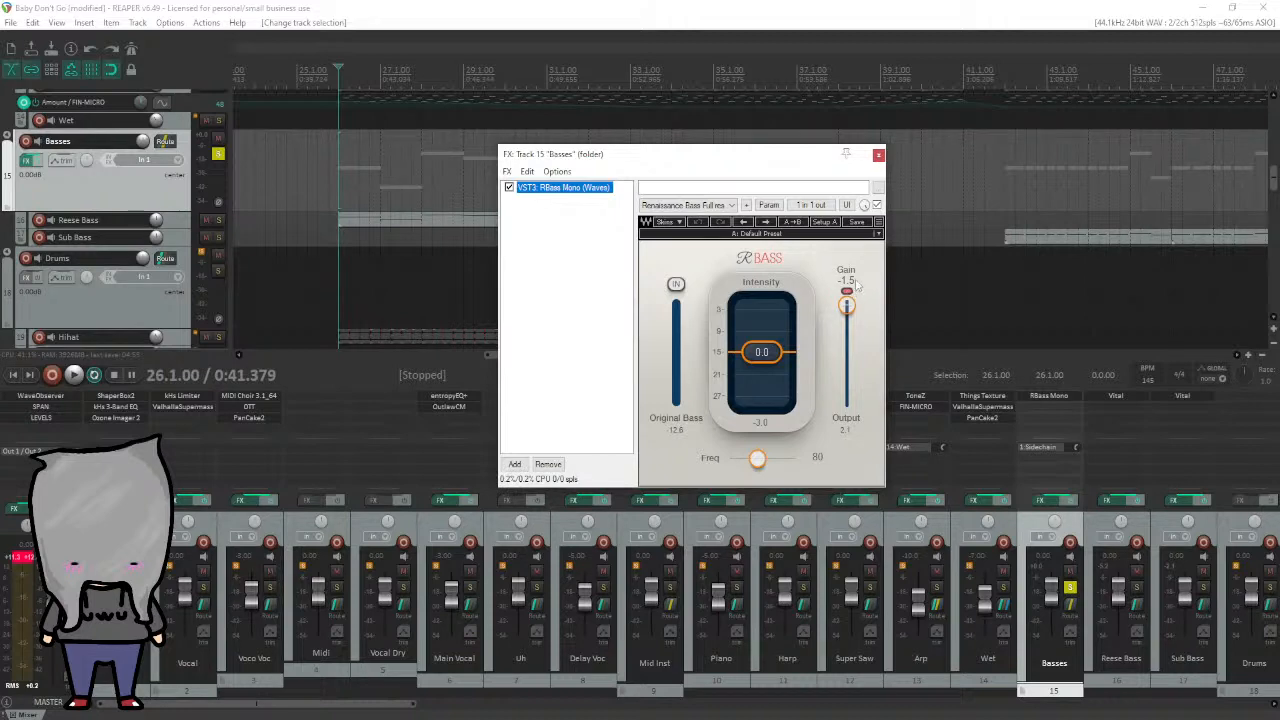
click(878, 156)
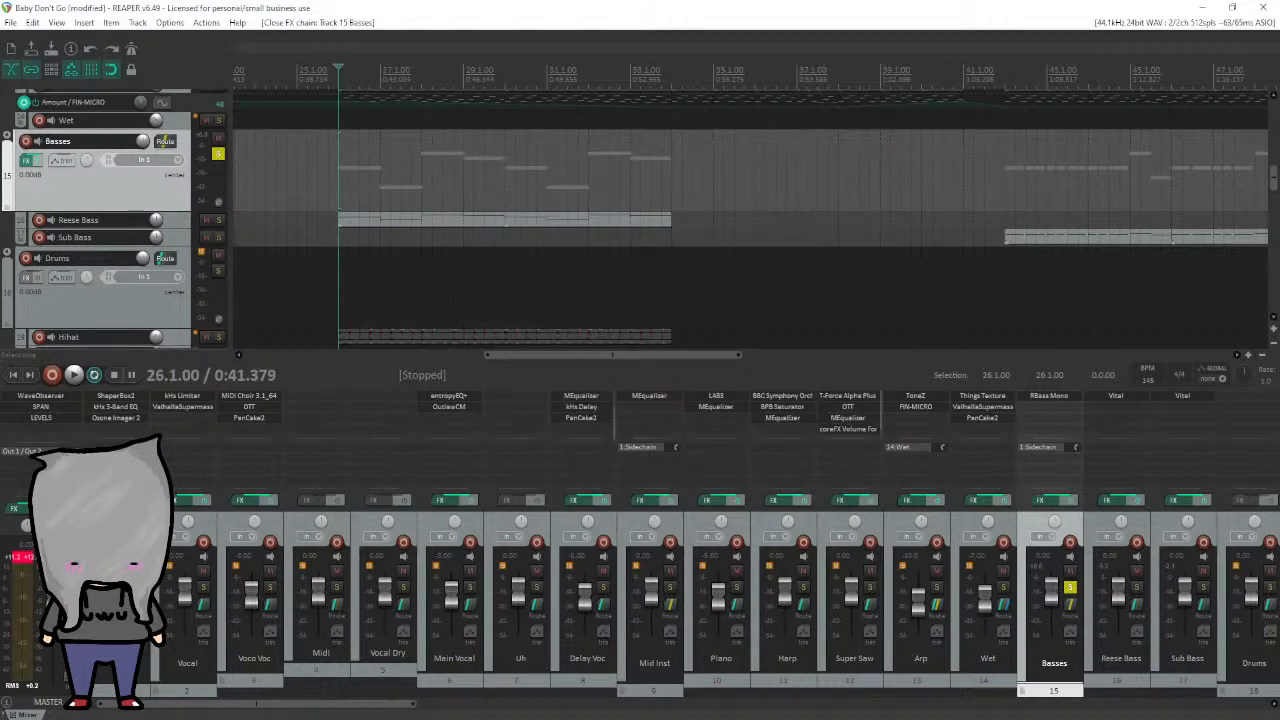
Review the Reese Bass and Sub Bass tracks in the Basses folder and the drum tracks below them.
click(175, 228)
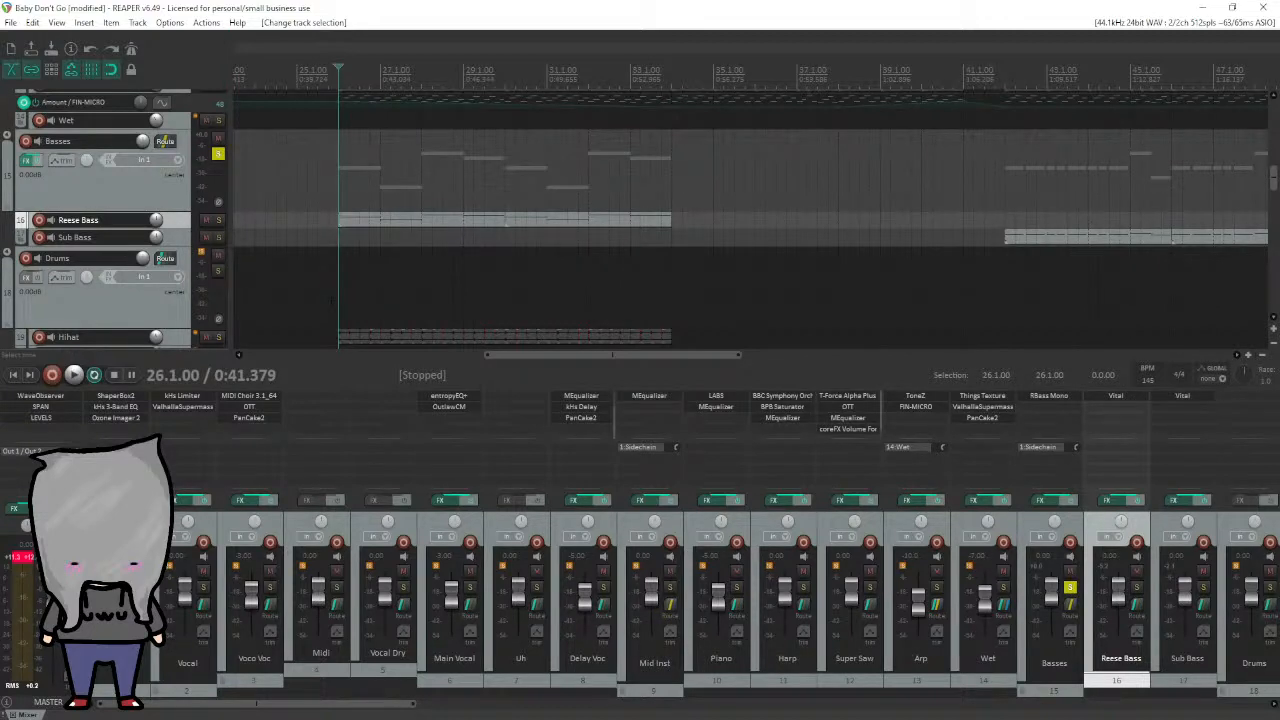
click(182, 236)
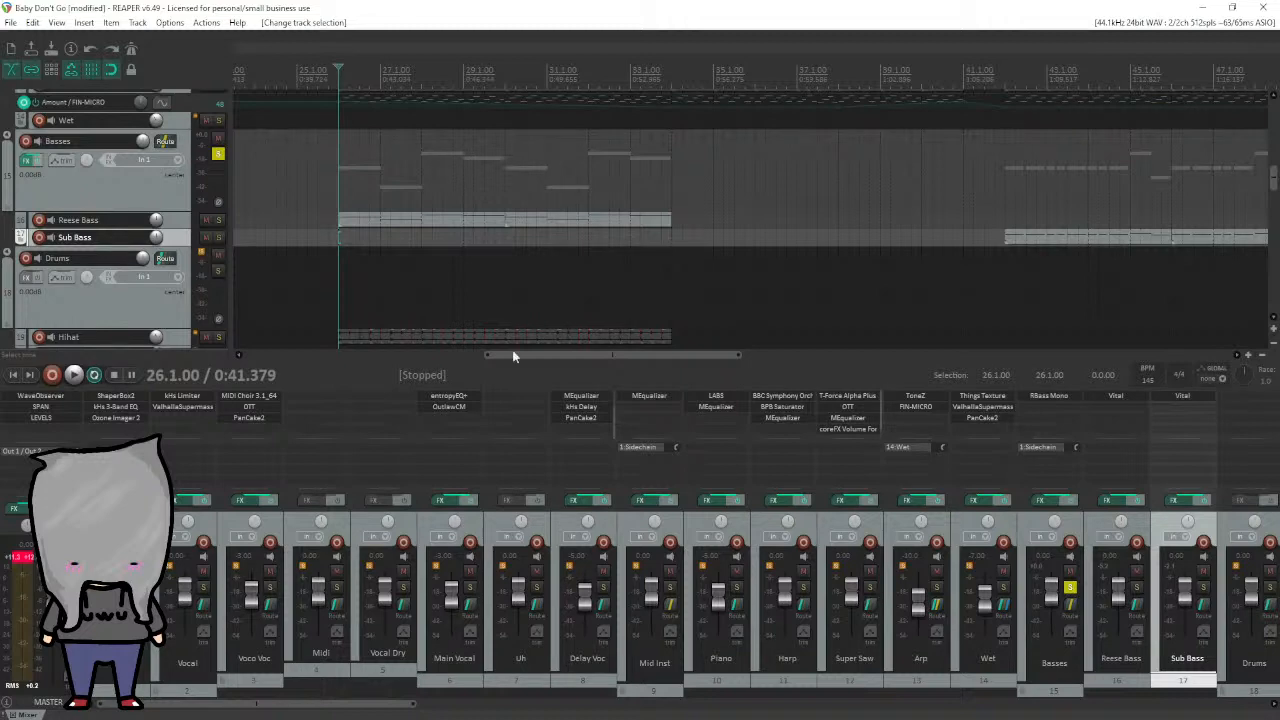
scroll(155, 197, down, 2)
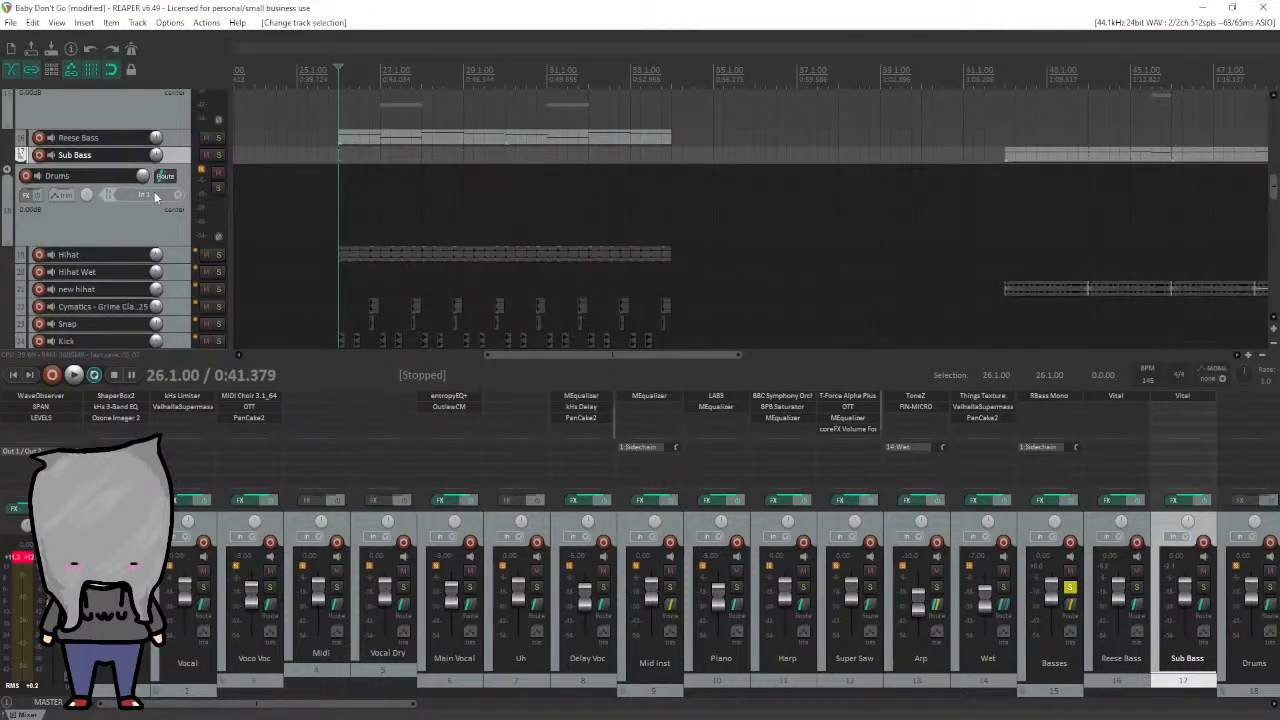
scroll(4, 225, down, 2)
scroll(3, 175, up, 2)
scroll(220, 190, up, 2)
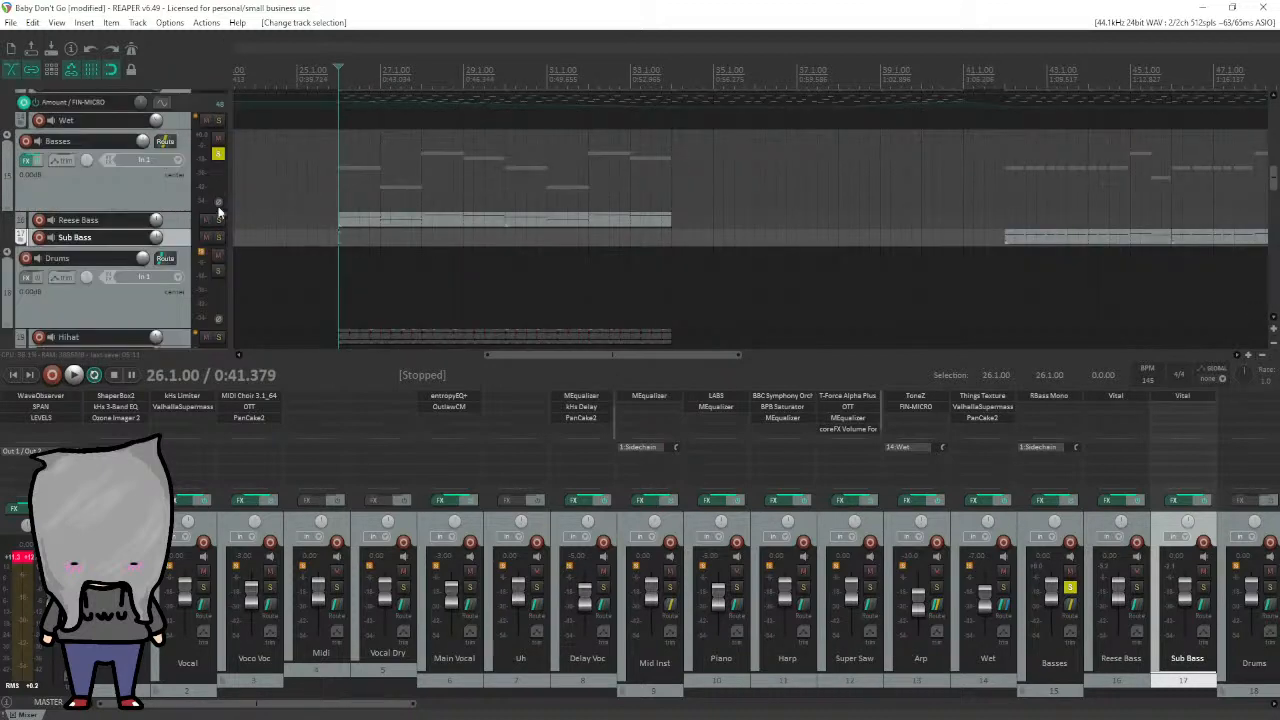
Switch the solo from the Basses folder to the Drums folder and play the drums from 25.4.00.
click(218, 155)
click(218, 270)
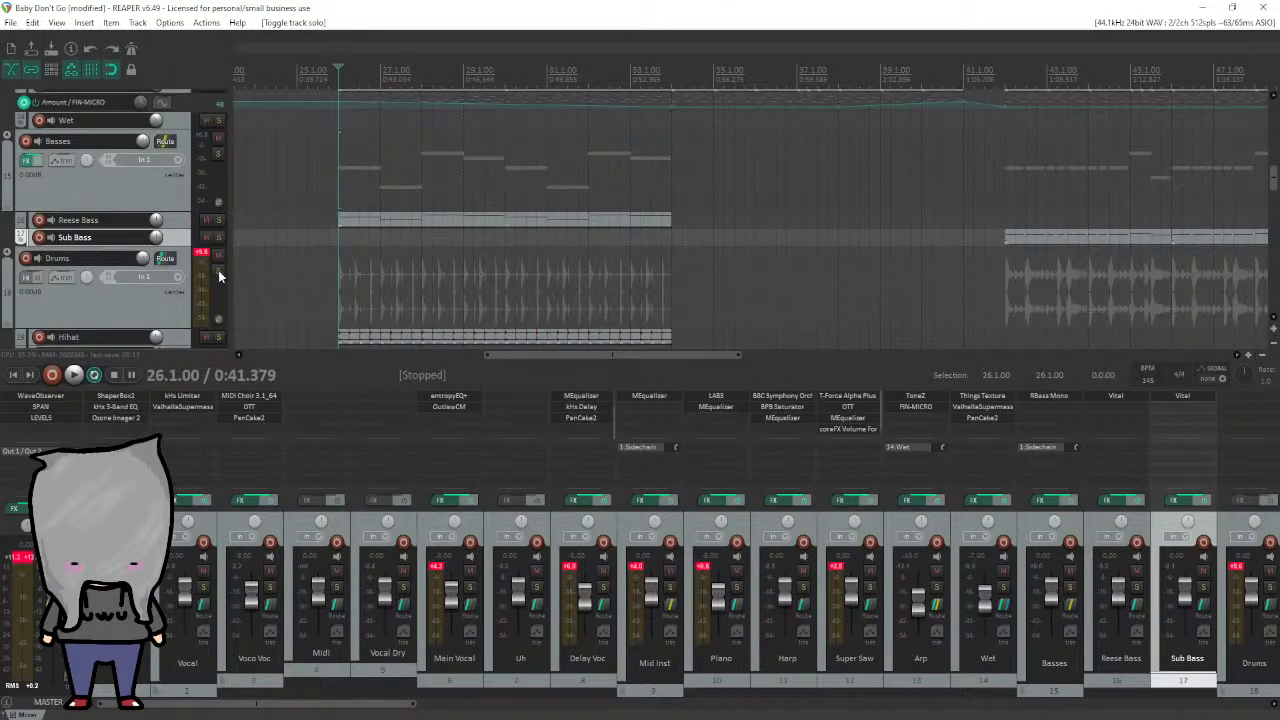
scroll(75, 306, down, 4)
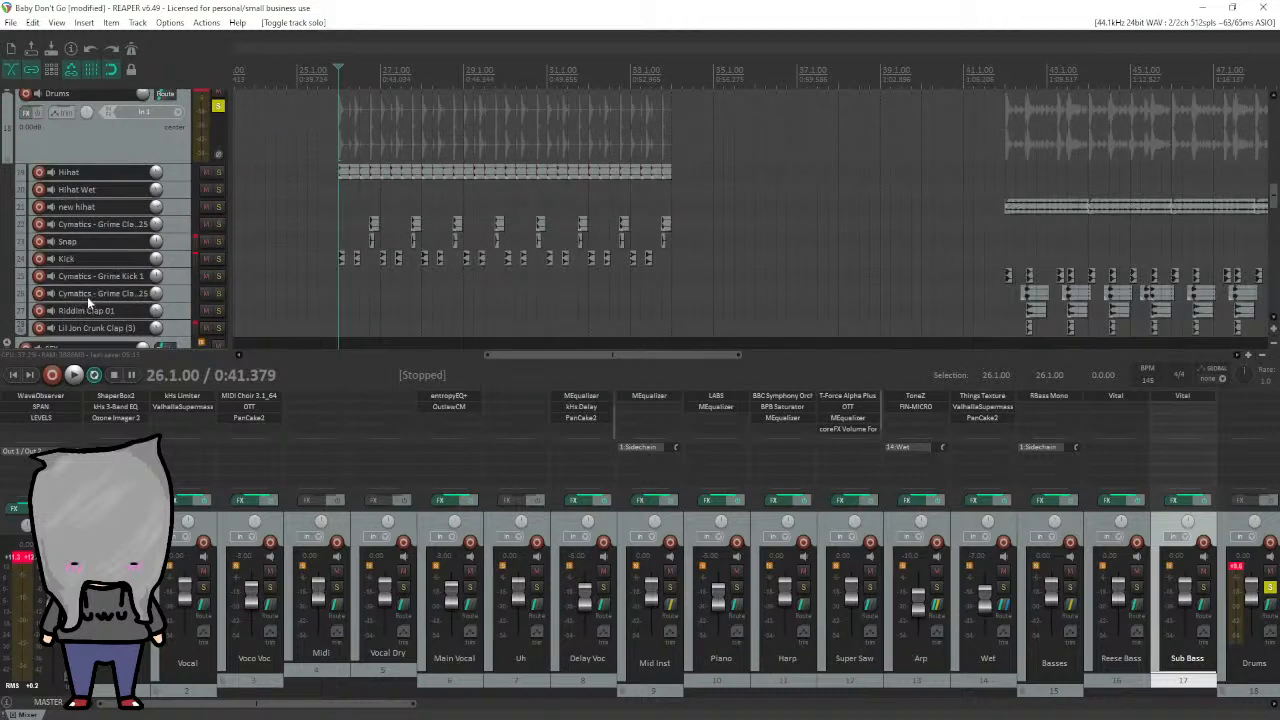
click(329, 75)
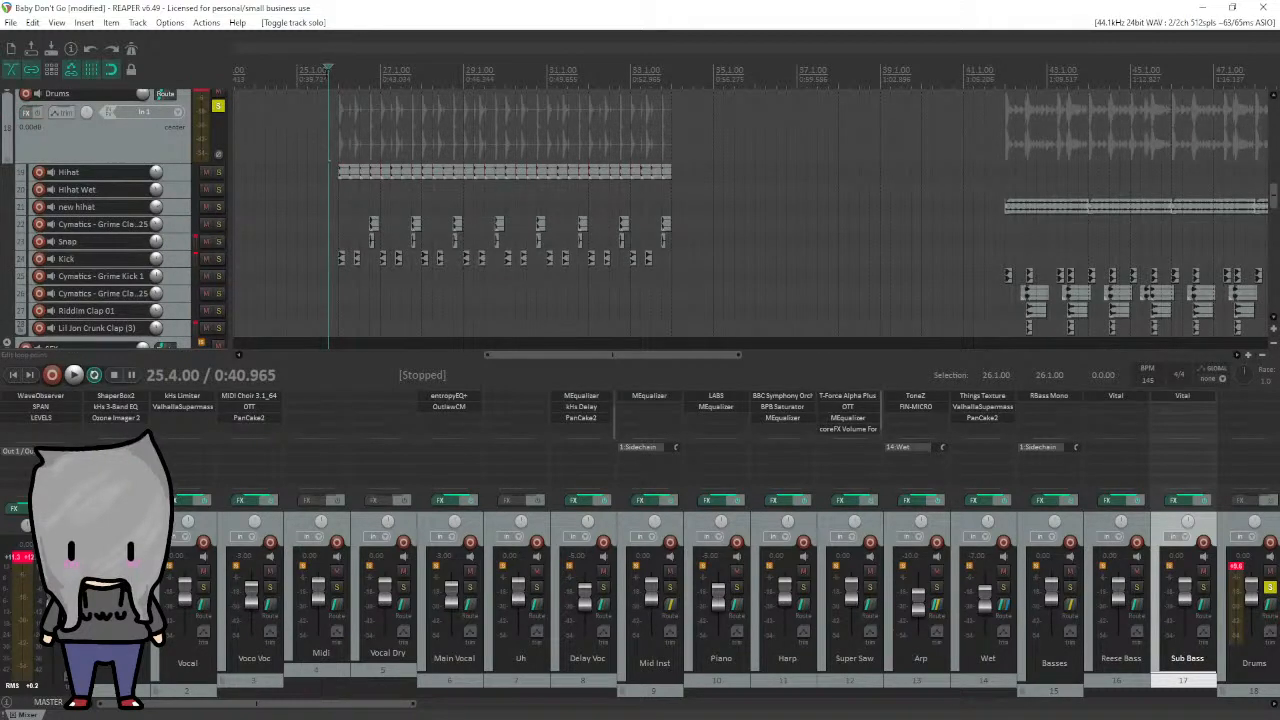
key(space)
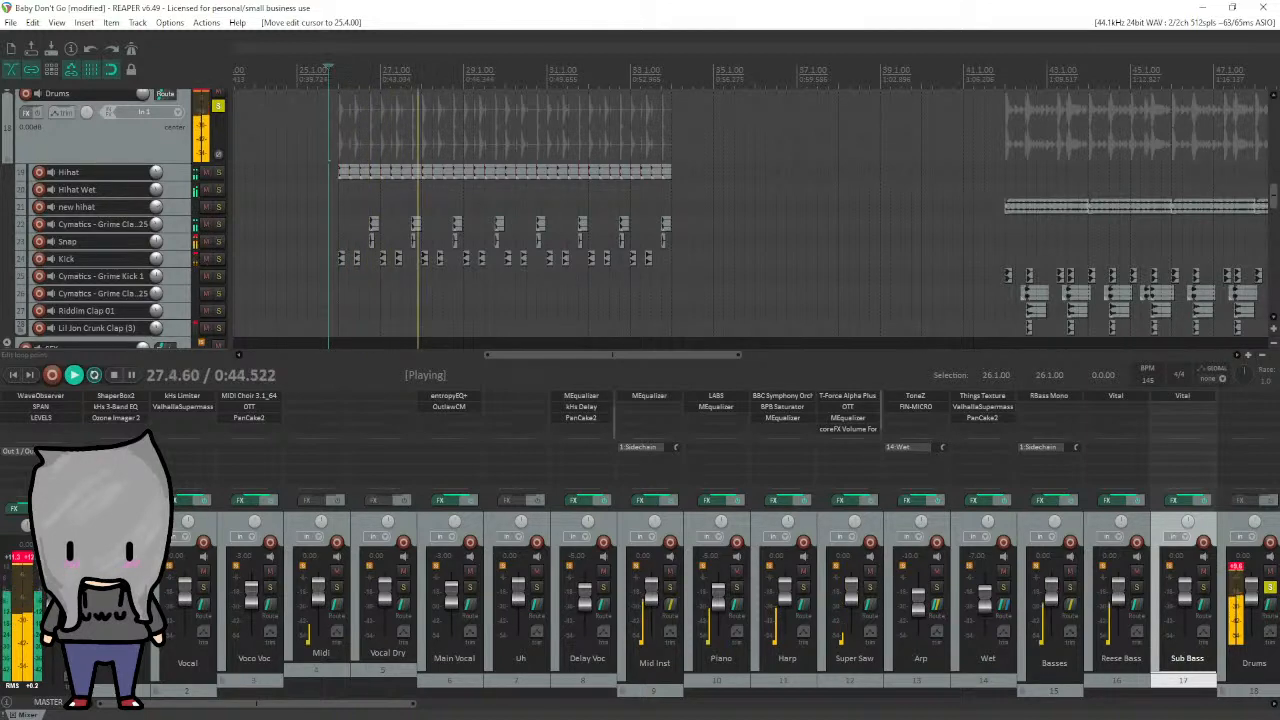
key(space)
Solo and select the Hihat track, and mute the Hihat Wet track.
click(219, 172)
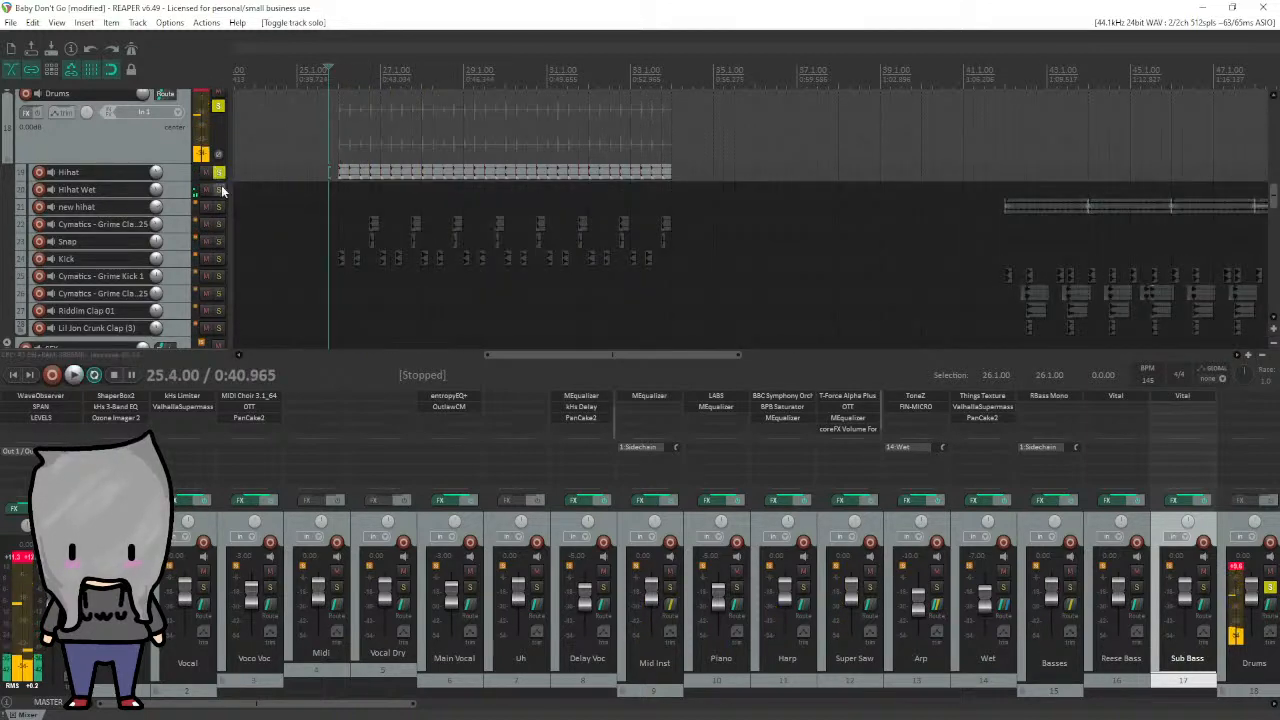
click(206, 189)
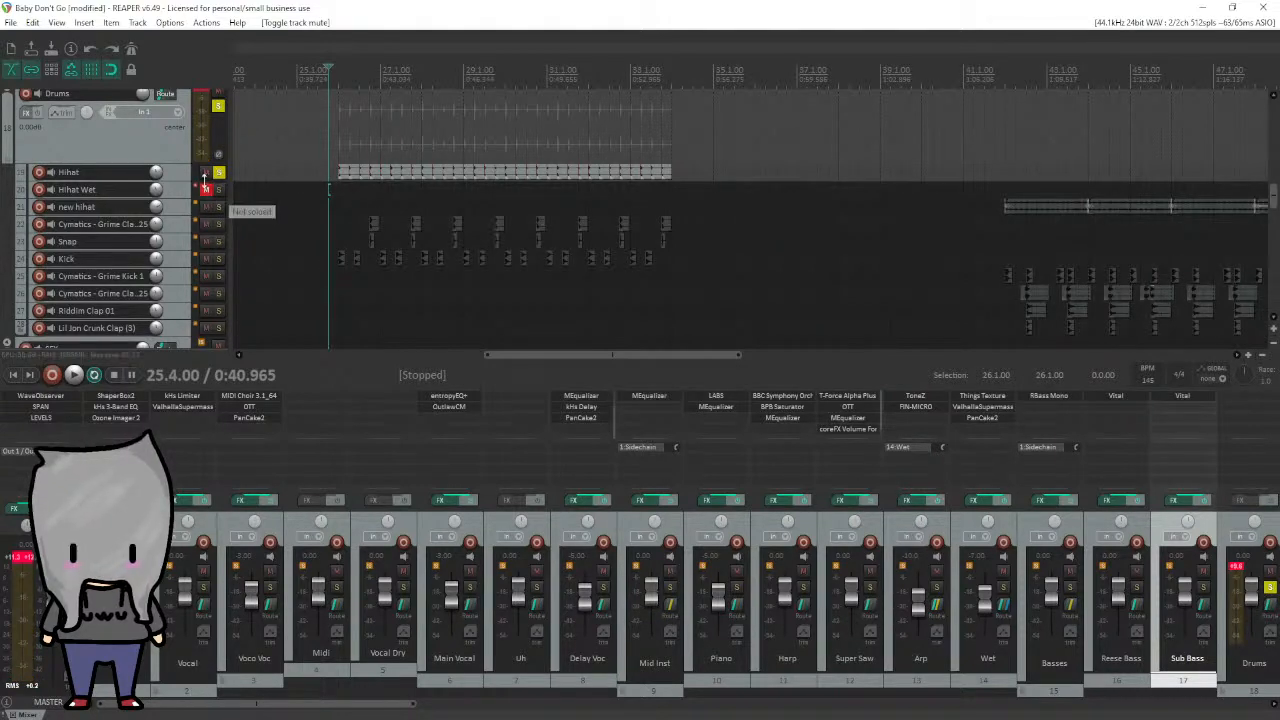
click(120, 177)
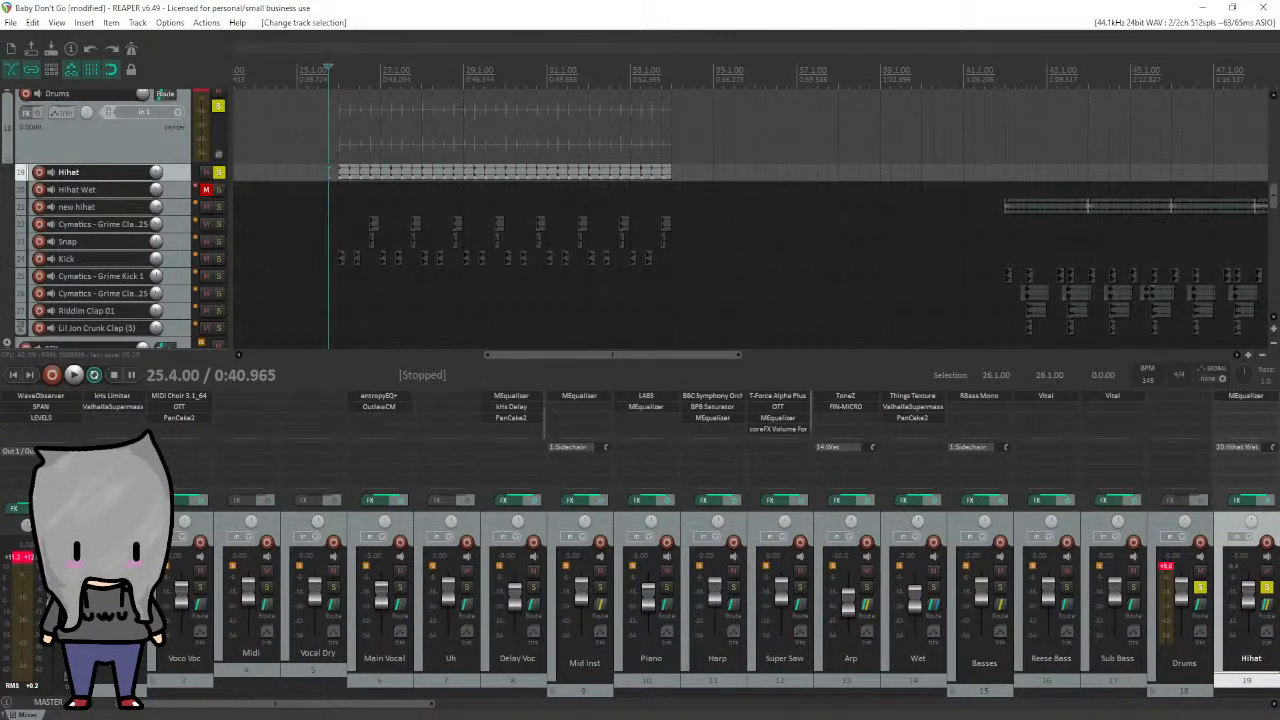
Open the MEqualizer on the Hihat track to examine its equalizer curve.
scroll(848, 685, down, 3)
drag(850, 685, 645, 690)
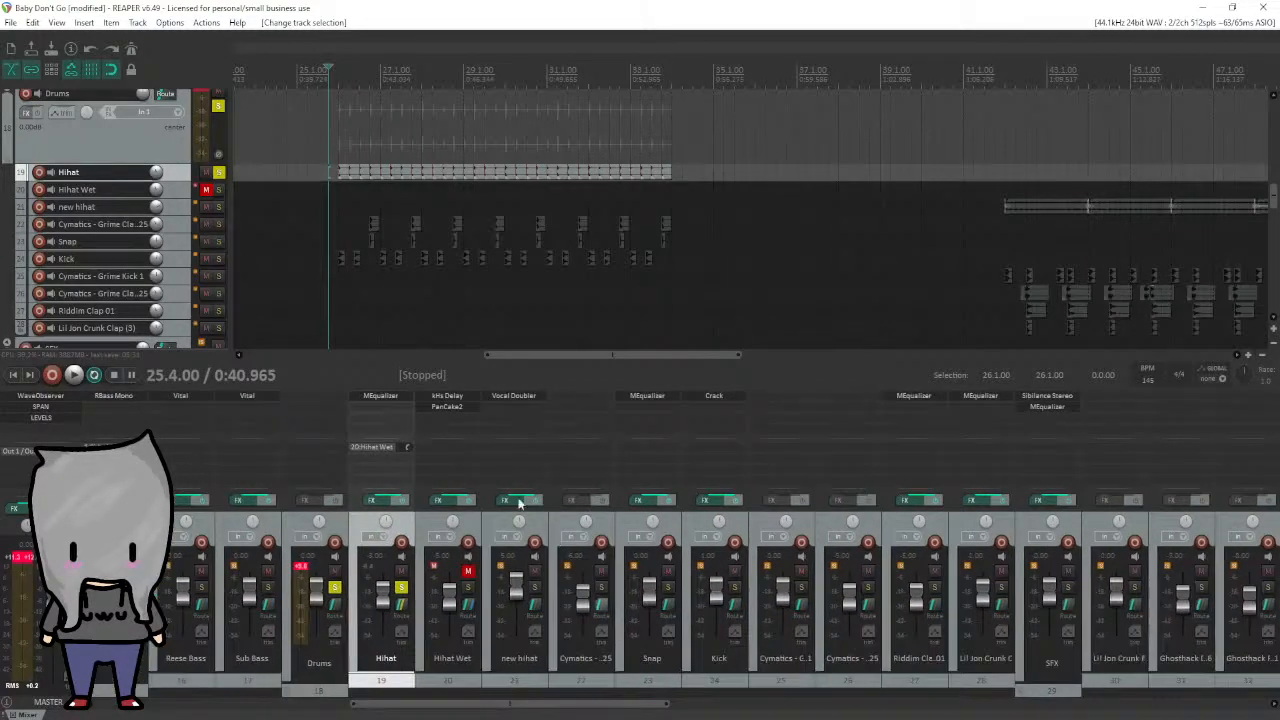
click(382, 395)
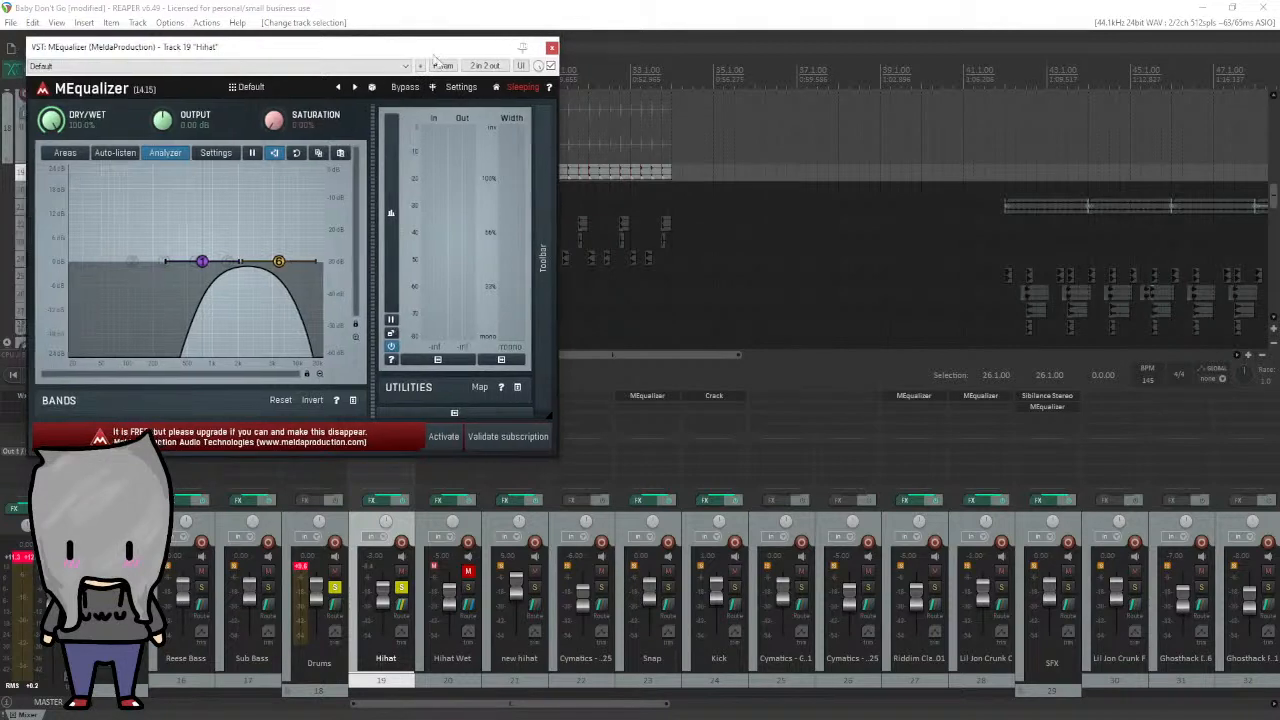
Move the MEqualizer window clear of the timeline and play the soloed Hihat track to watch its analyzer.
drag(426, 57, 888, 340)
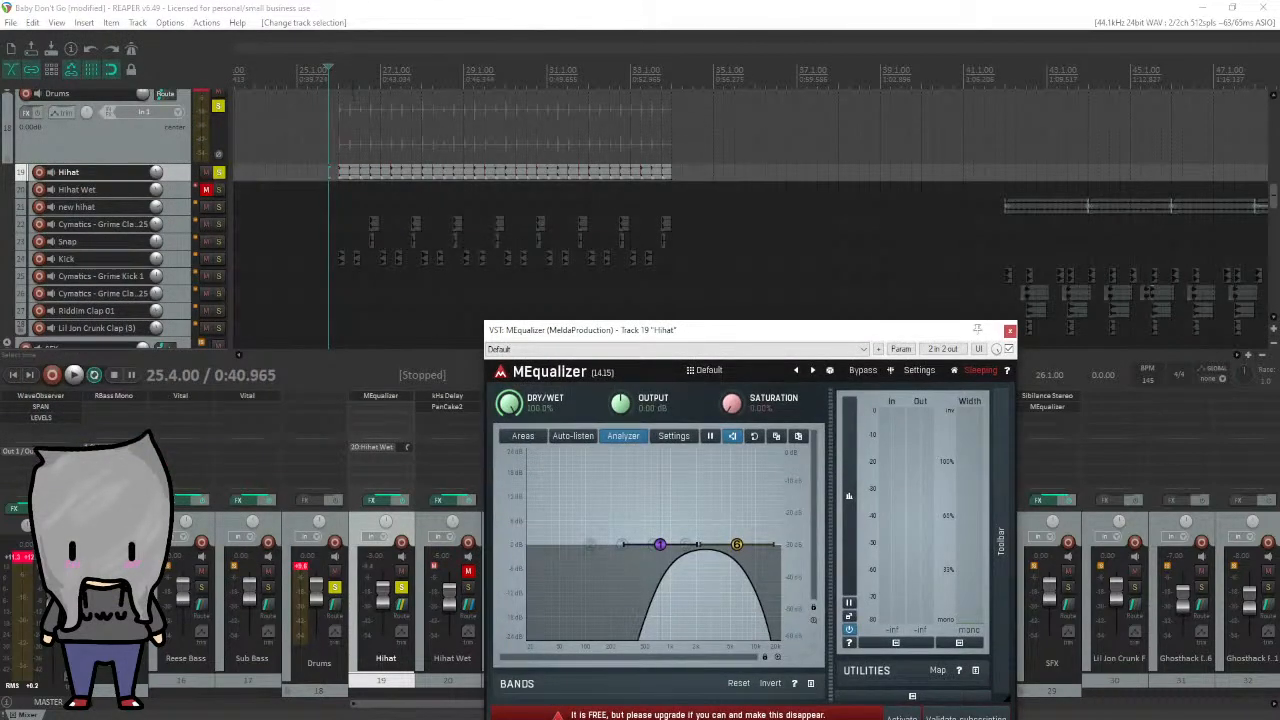
scroll(890, 230, up, 4)
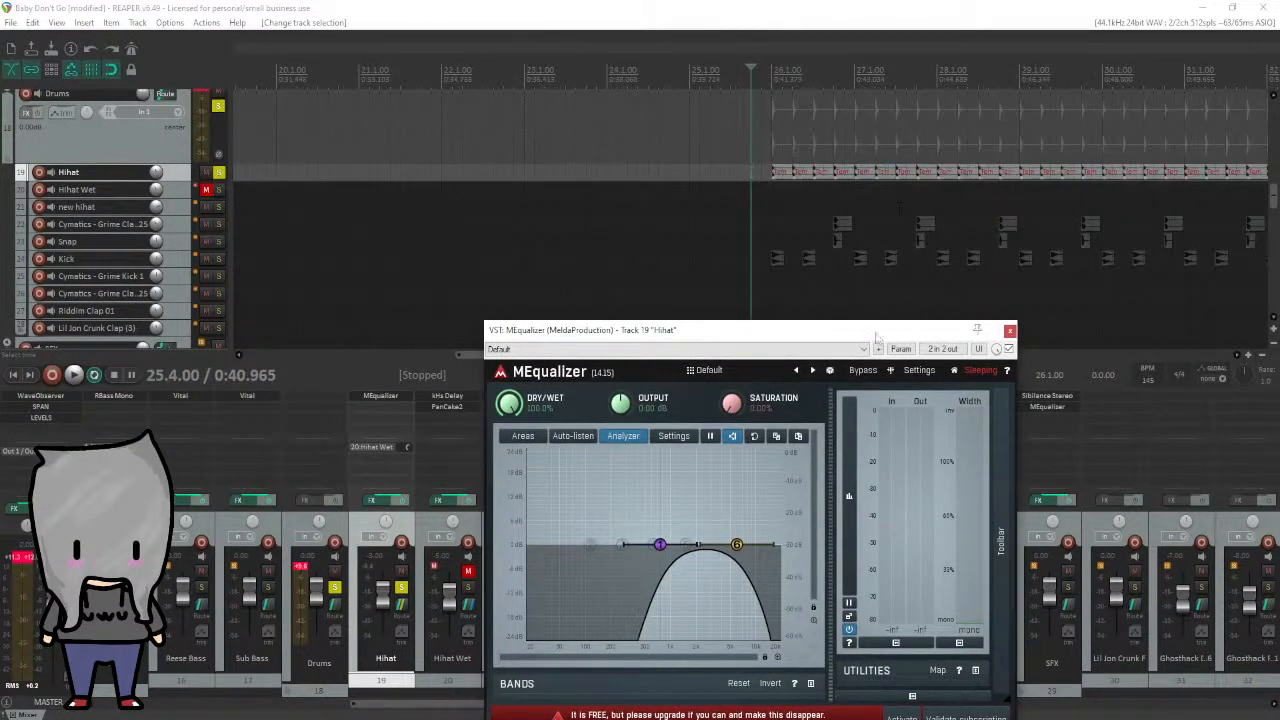
scroll(898, 208, down, 4)
key(space)
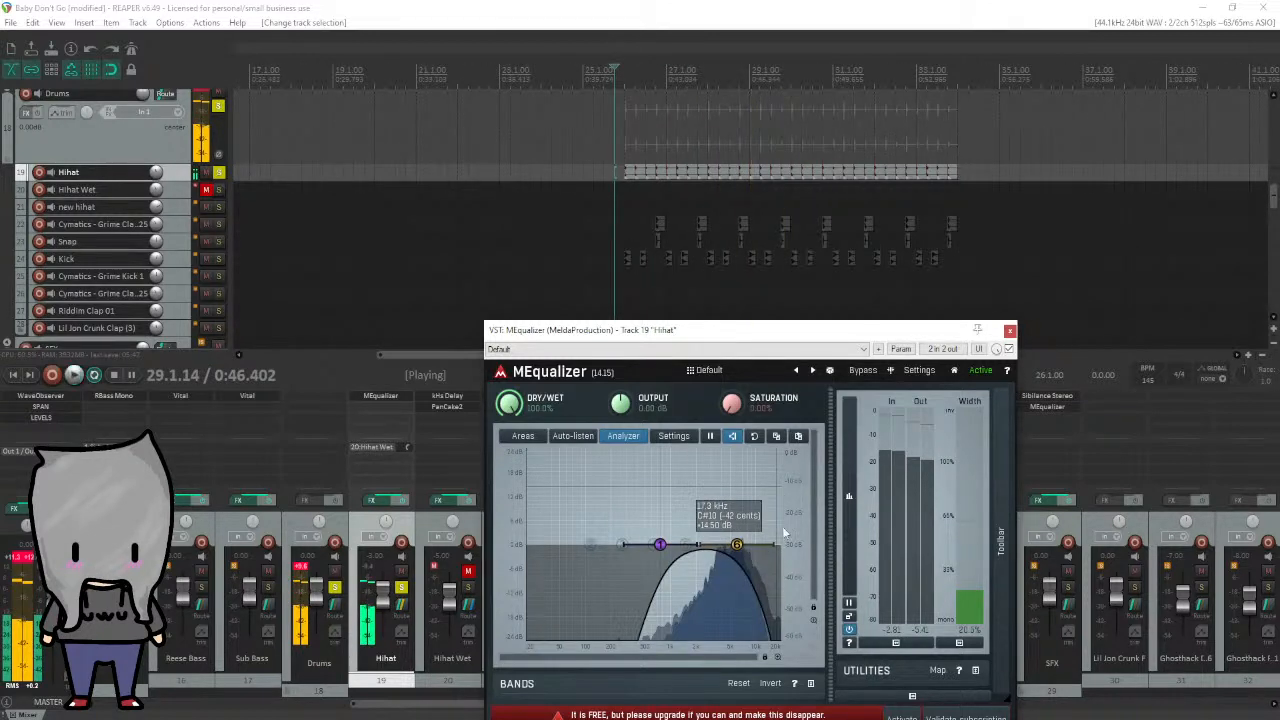
key(space)
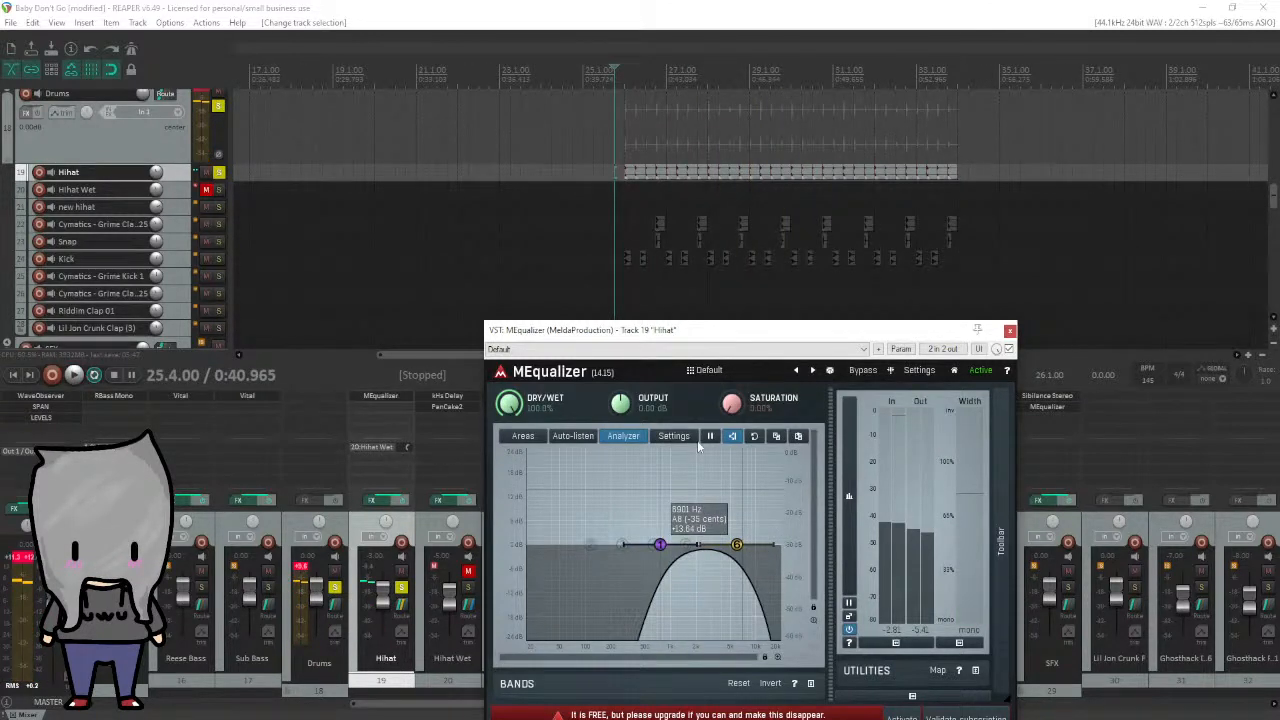
Unmute the Hihat Wet track and switch the solo from Hihat to Hihat Wet.
click(219, 172)
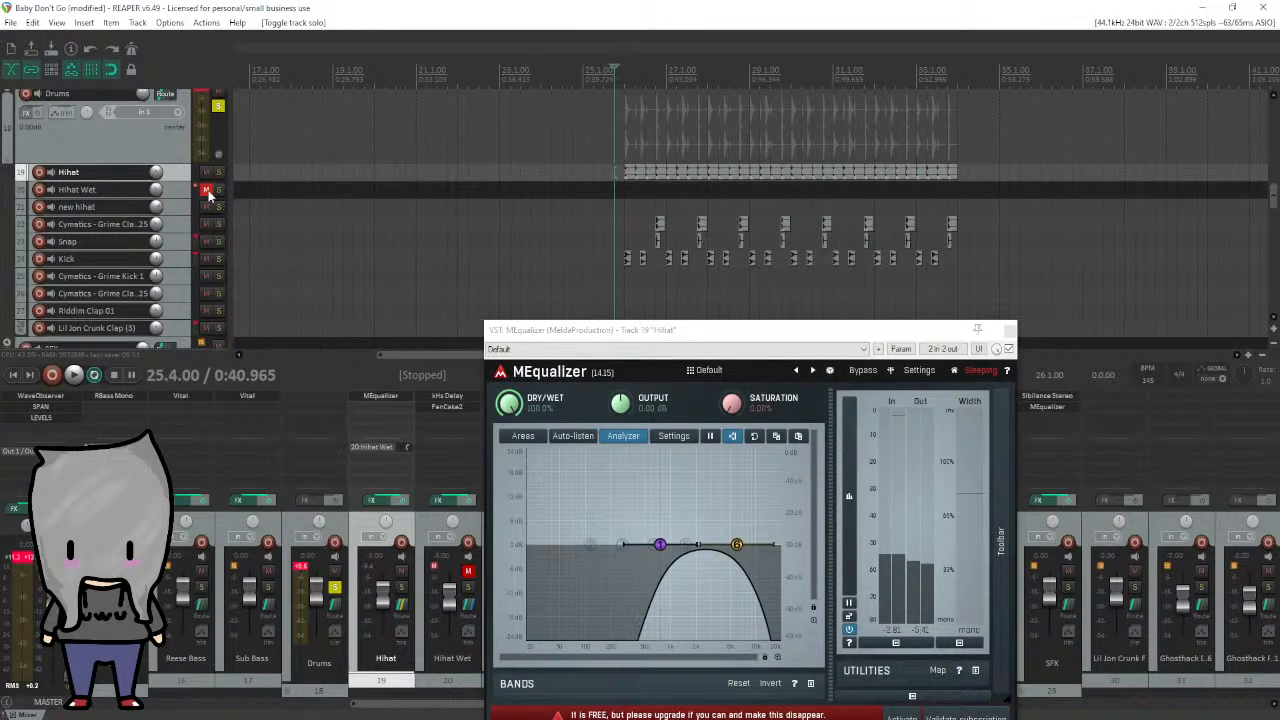
click(219, 190)
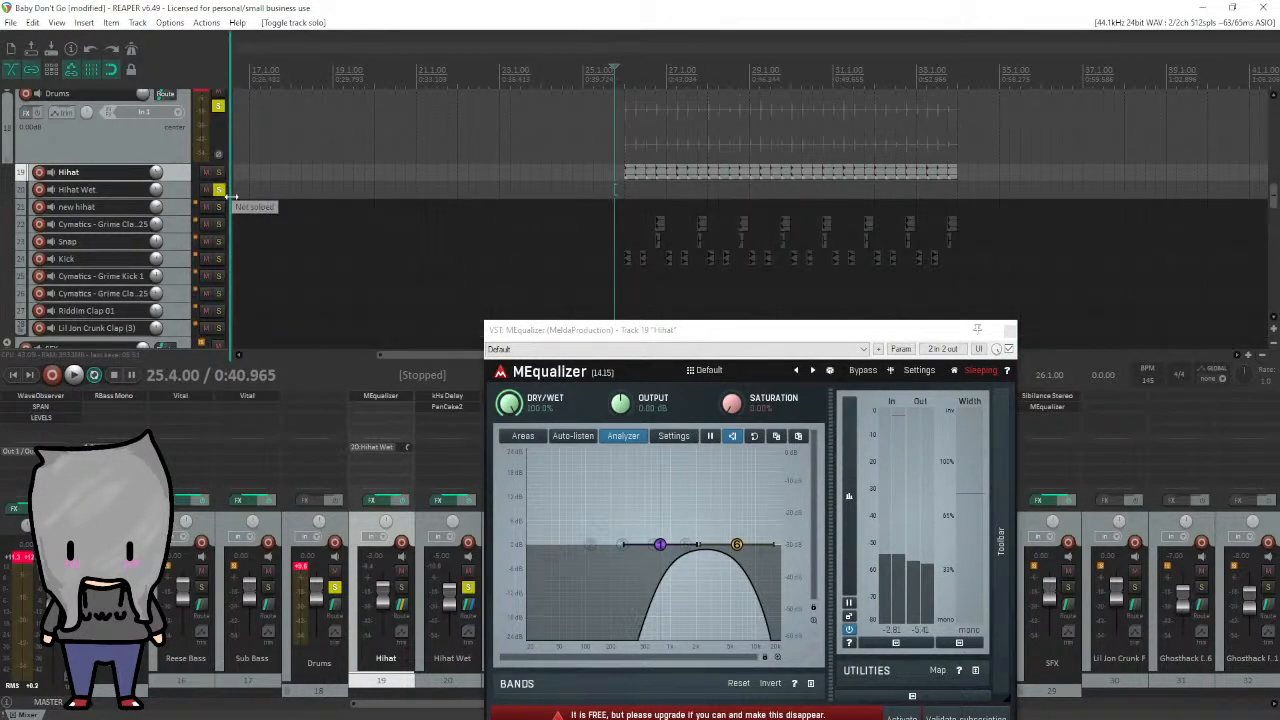
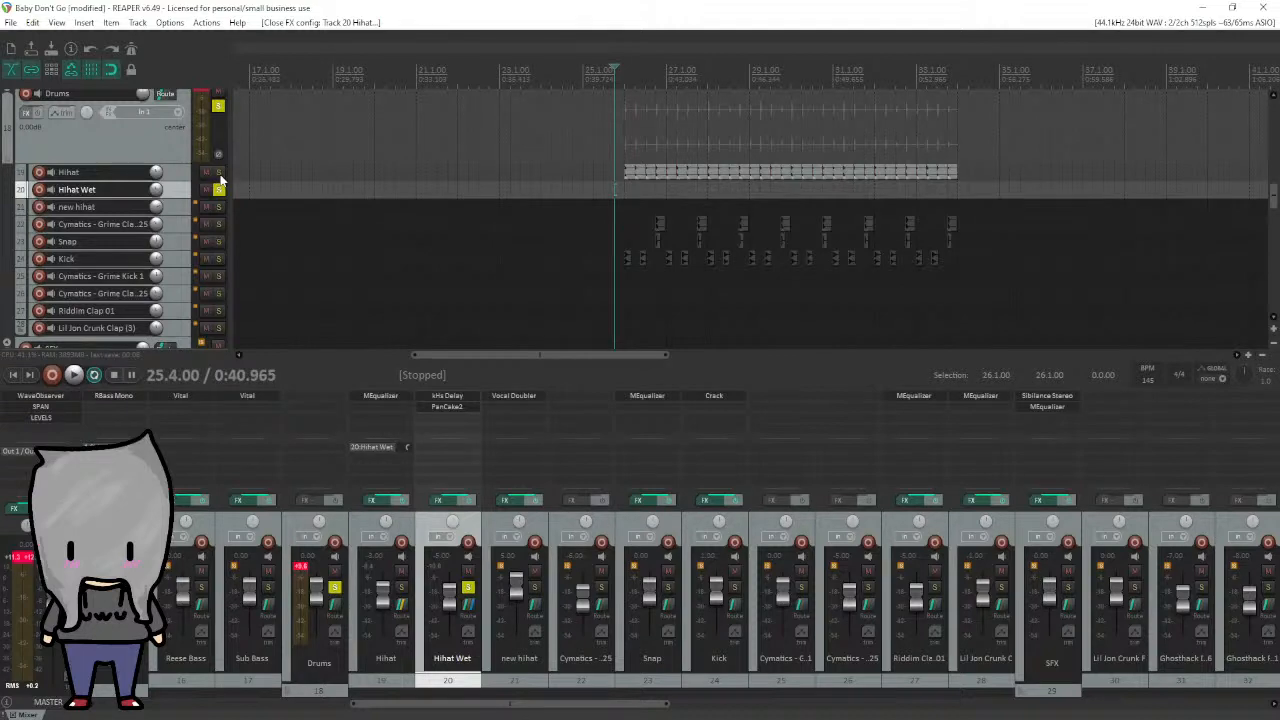
Switch the solo from the Hihat Wet track to the Kick track.
click(219, 189)
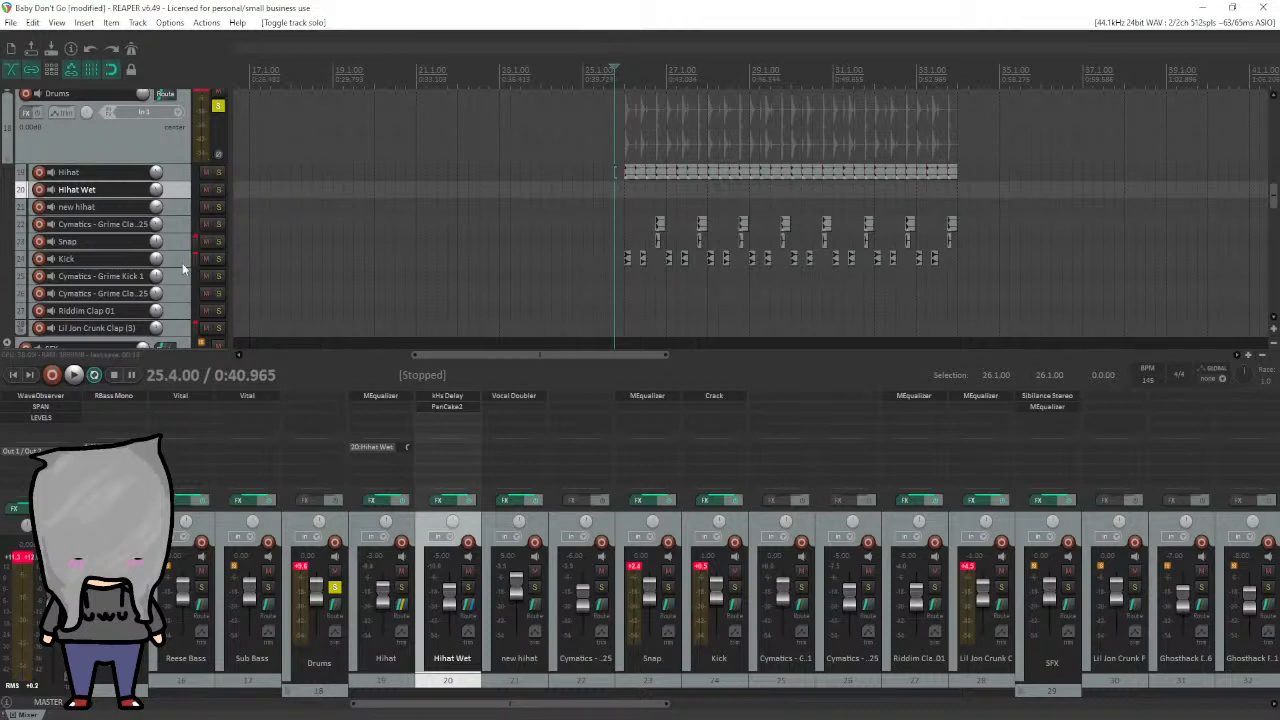
key(Down)
key(Down)
key(Down)
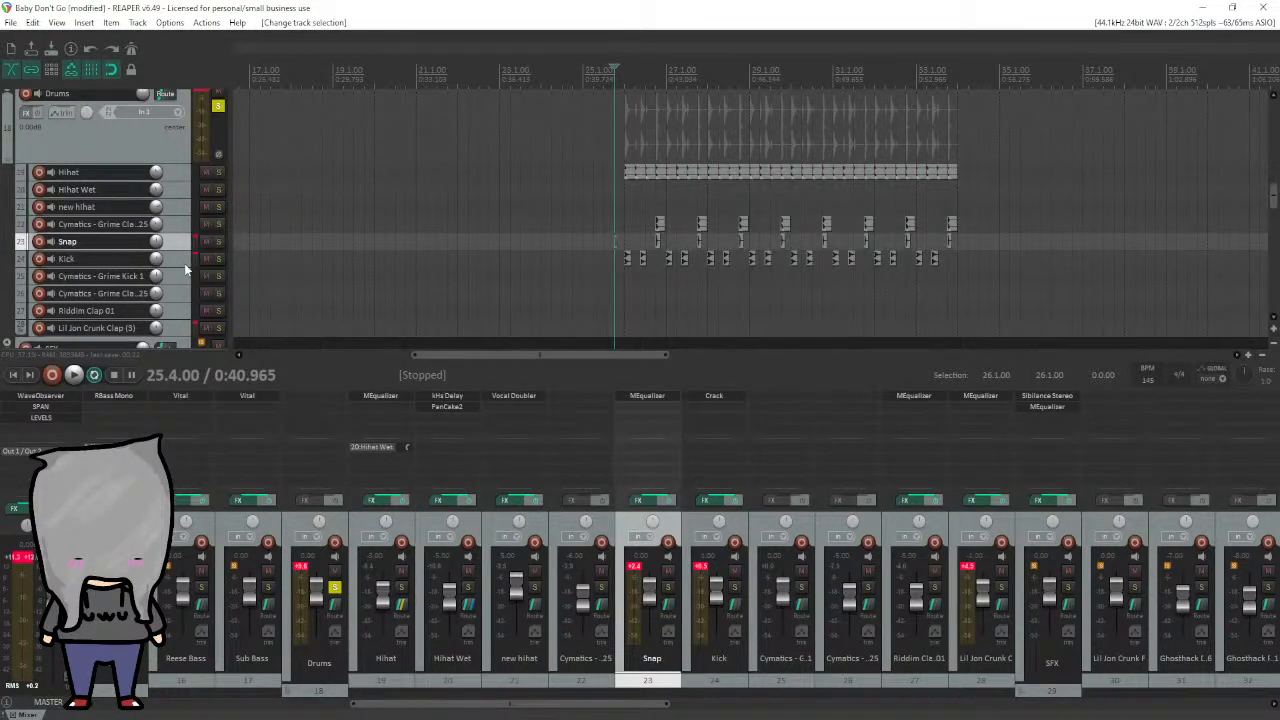
click(218, 259)
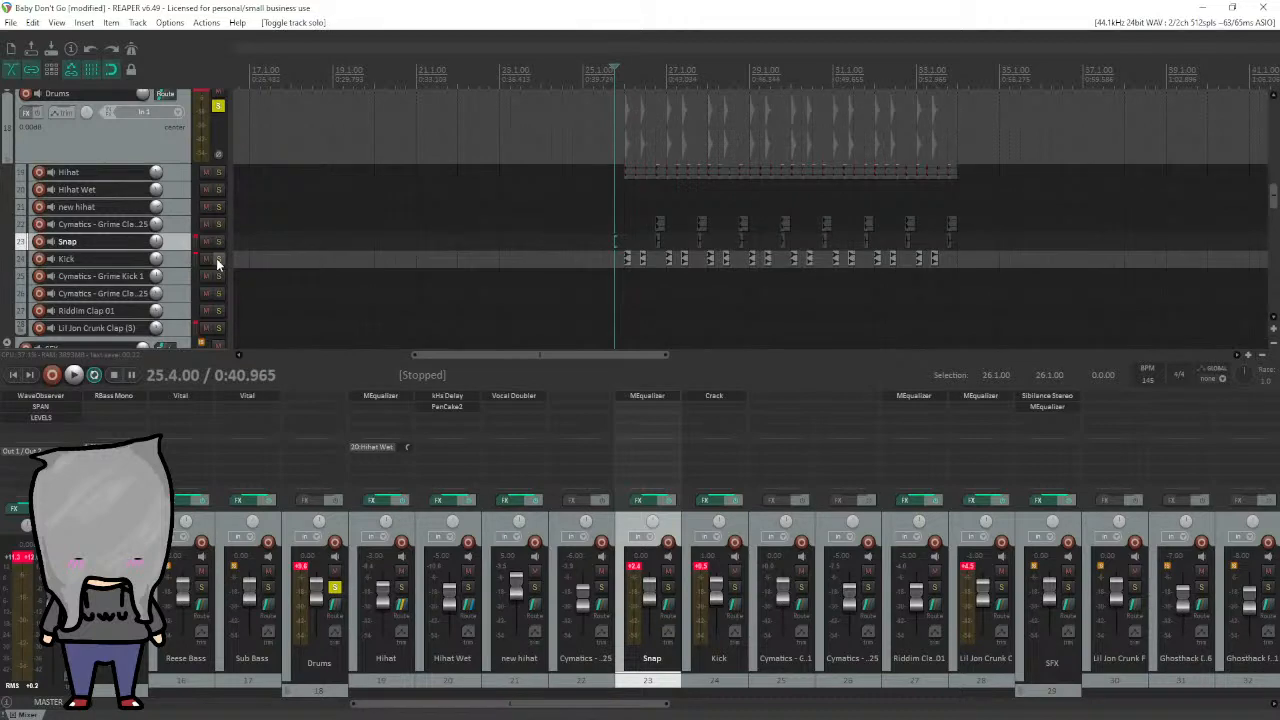
Place the edit cursor at 25.4.50, play the soloed kick from there and select the Kick track.
scroll(640, 70, up, 4)
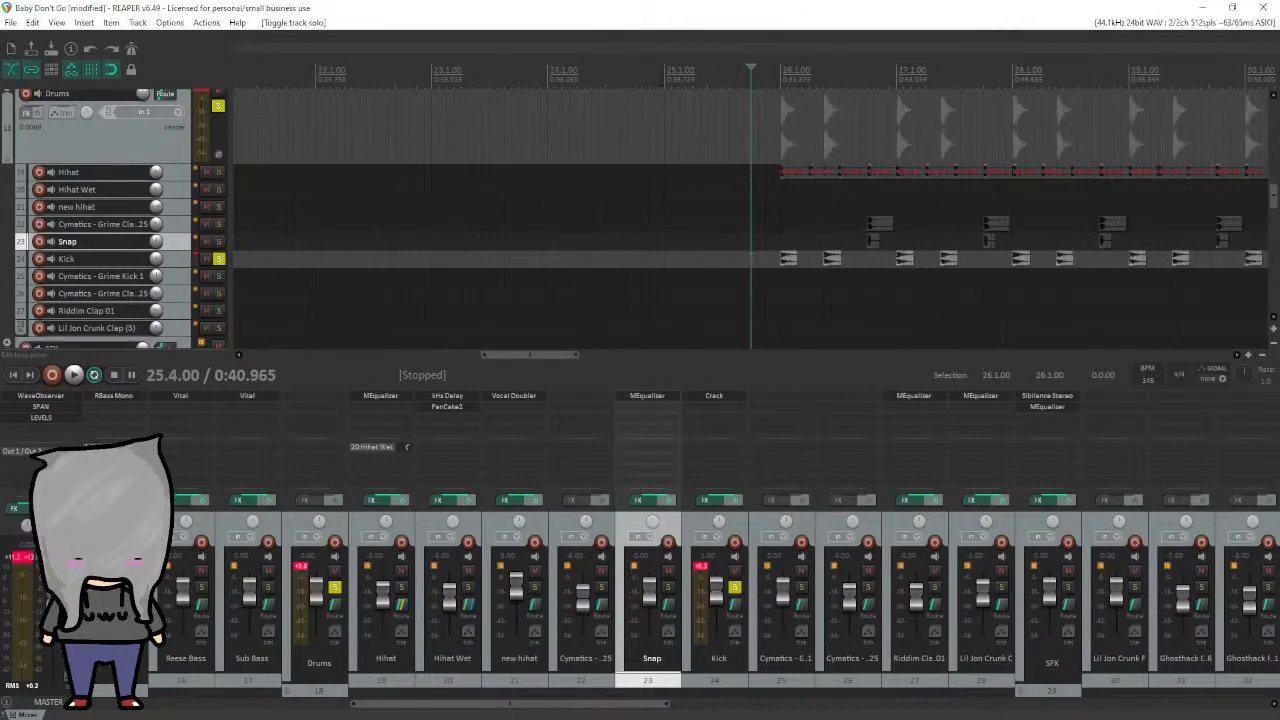
click(781, 72)
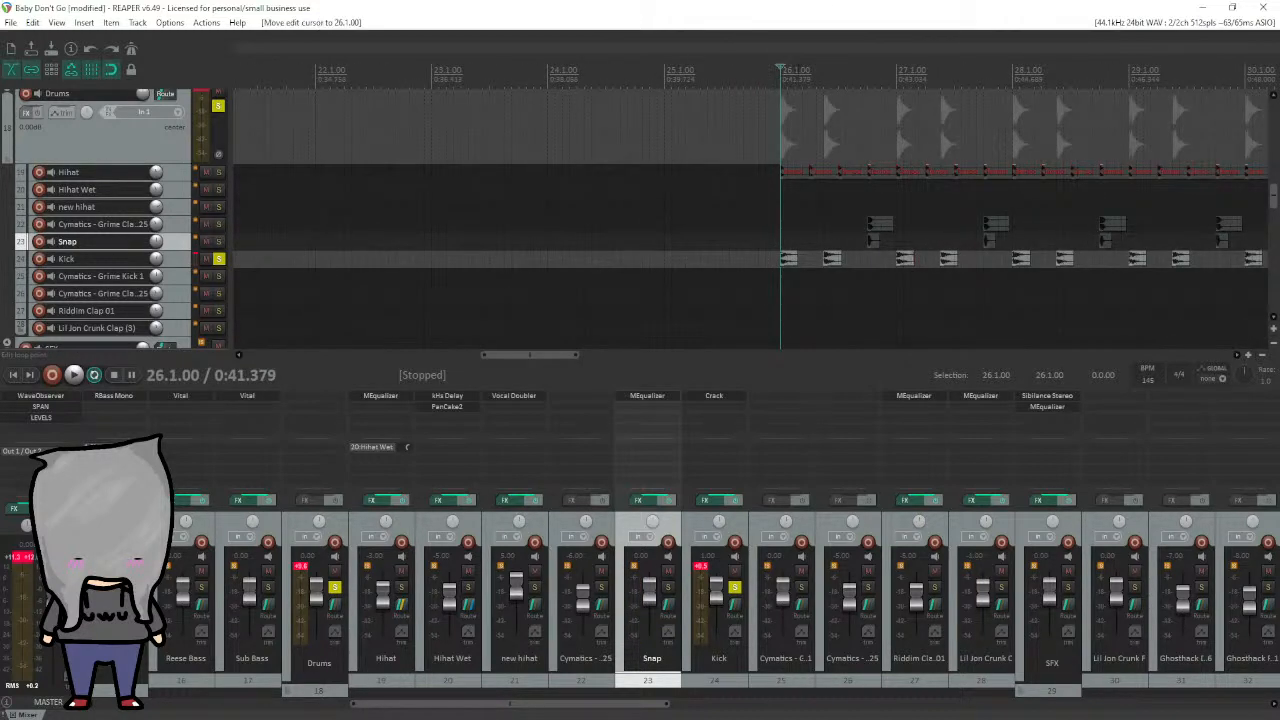
scroll(823, 75, up, 3)
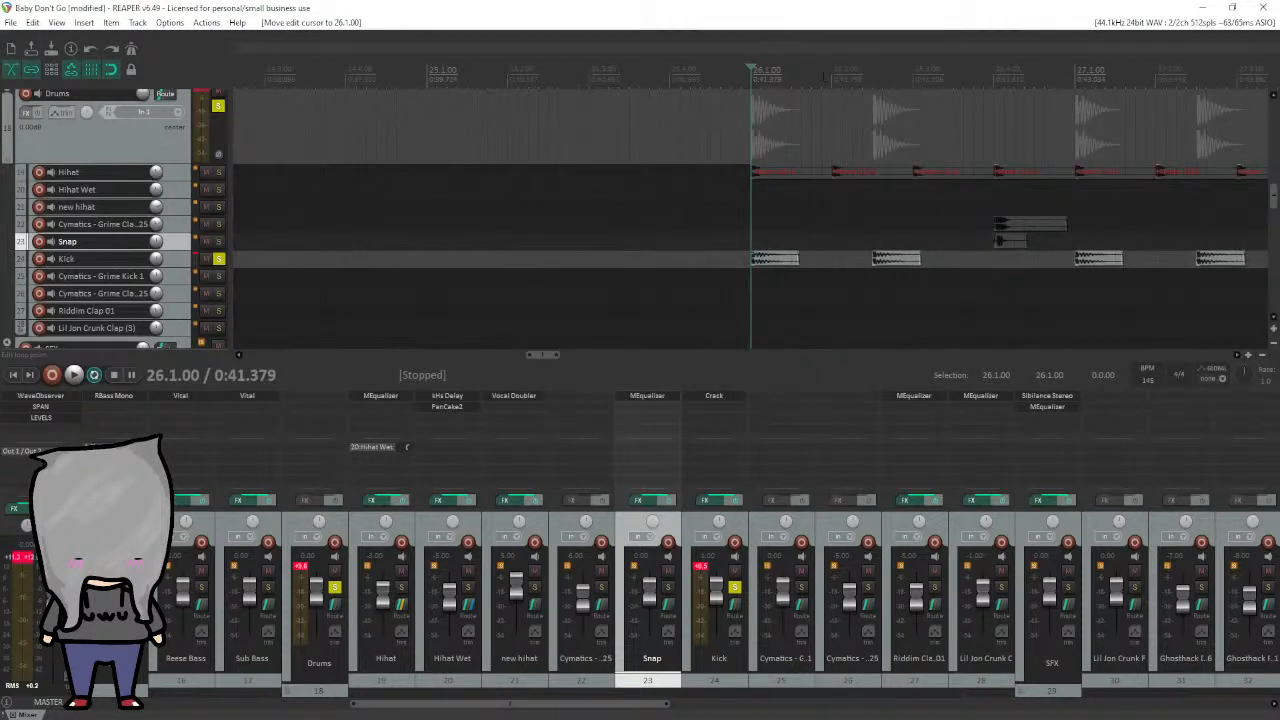
click(711, 75)
key(space)
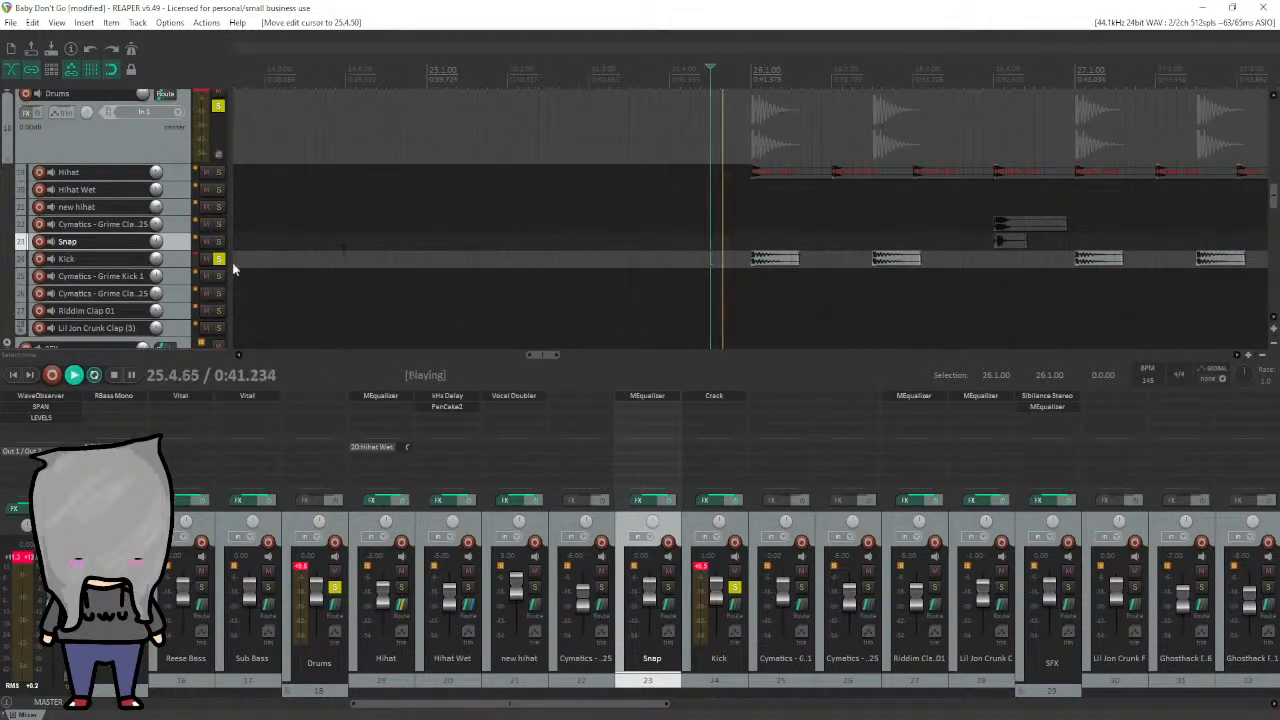
click(172, 265)
key(space)
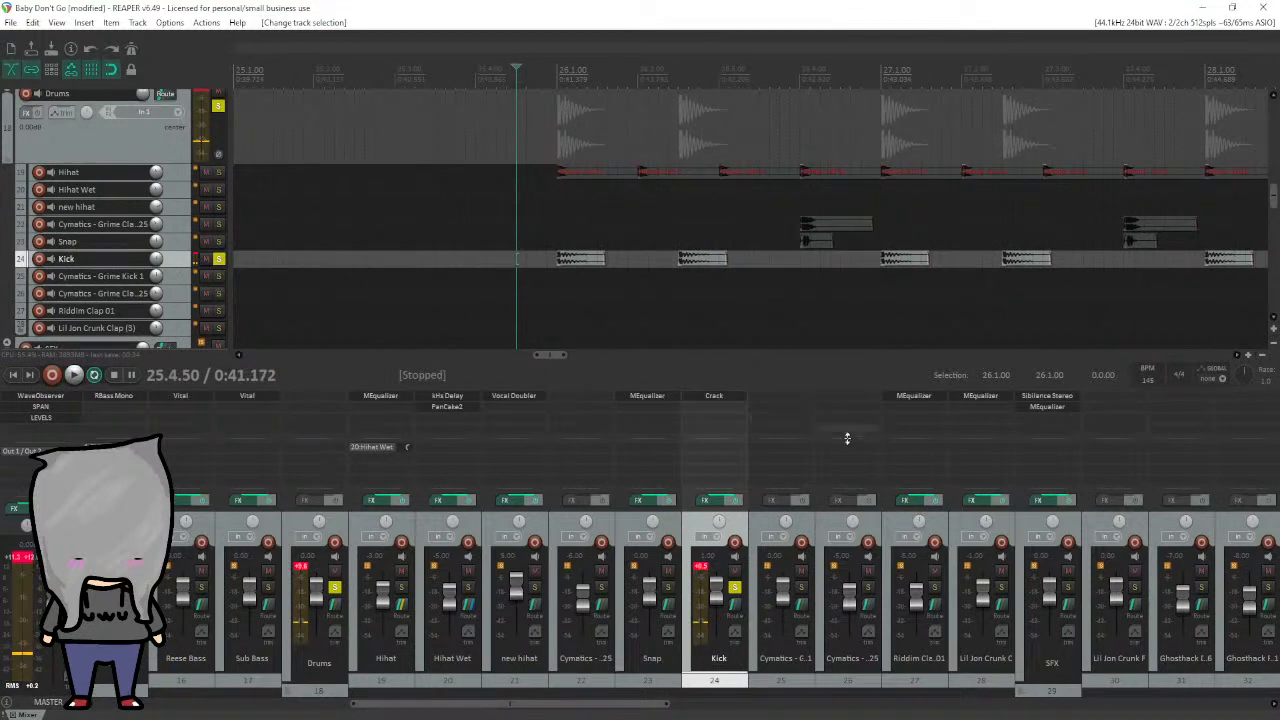
Open the Crack plugin on the Kick track and move its window below the timeline.
click(726, 396)
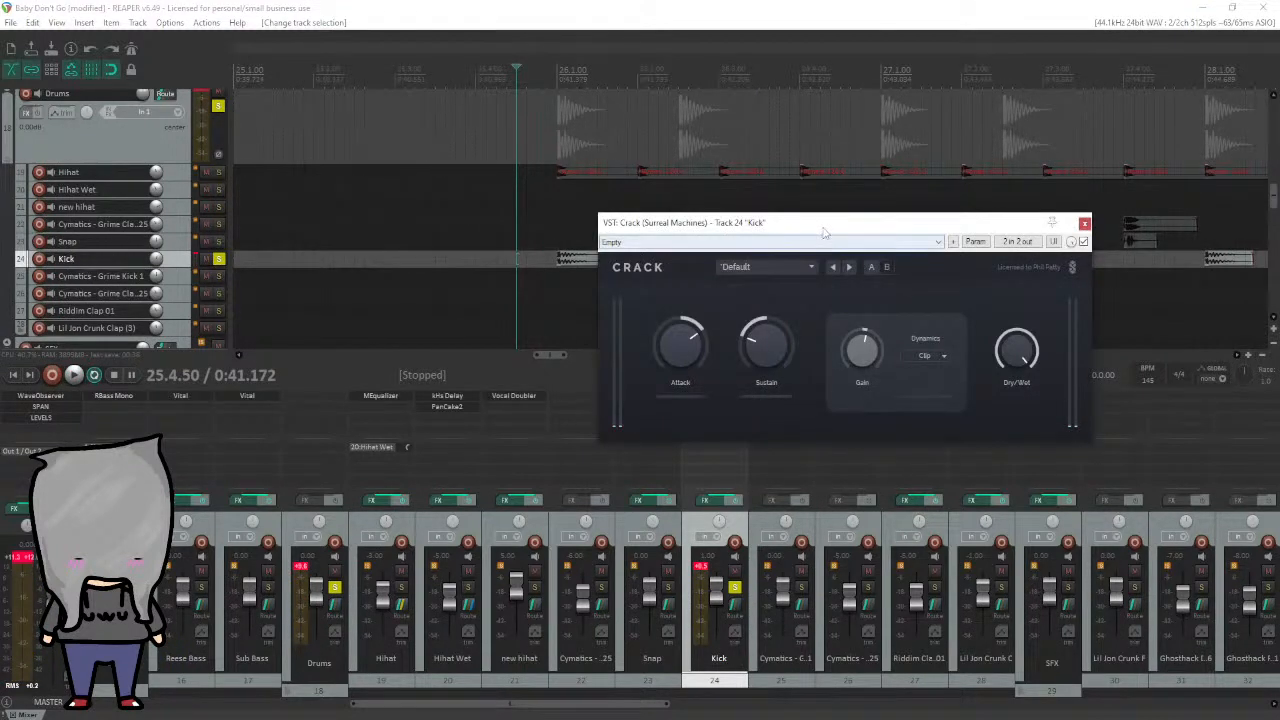
drag(798, 218, 655, 173)
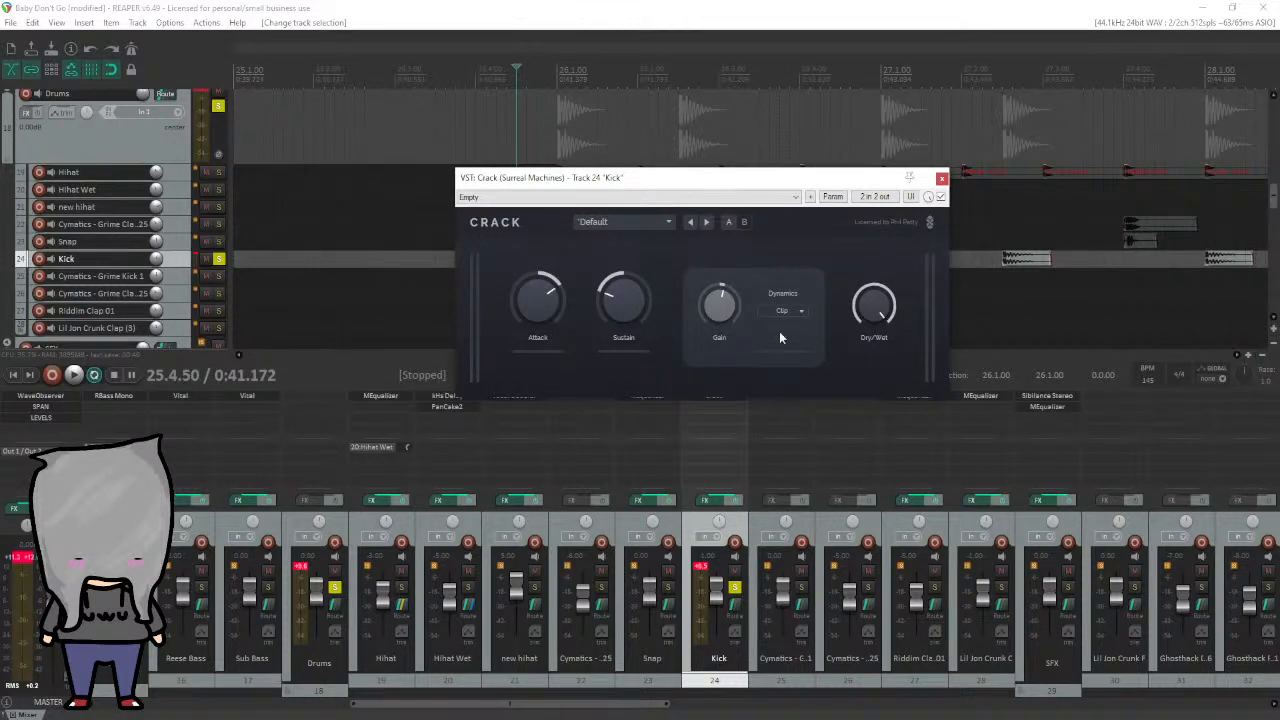
drag(822, 182, 1002, 491)
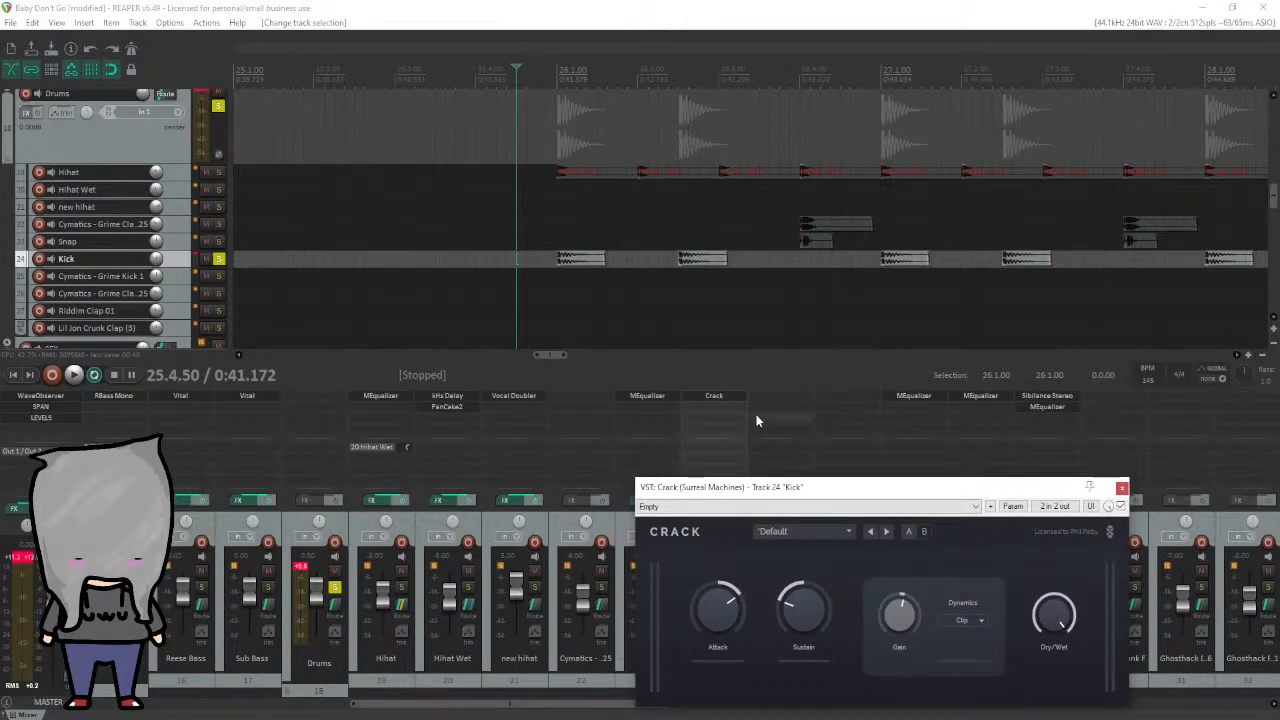
Search the available effects for "crack" and close the effect browser without adding anything.
click(728, 415)
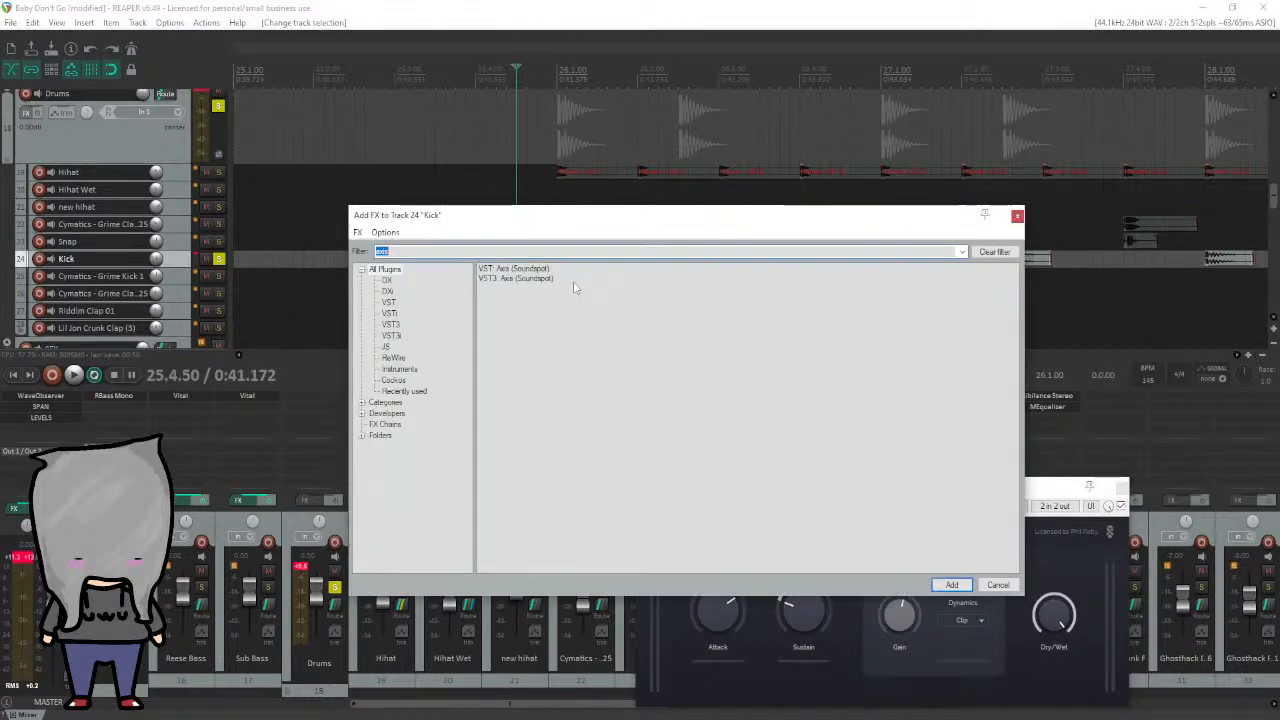
text(crack)
click(1017, 216)
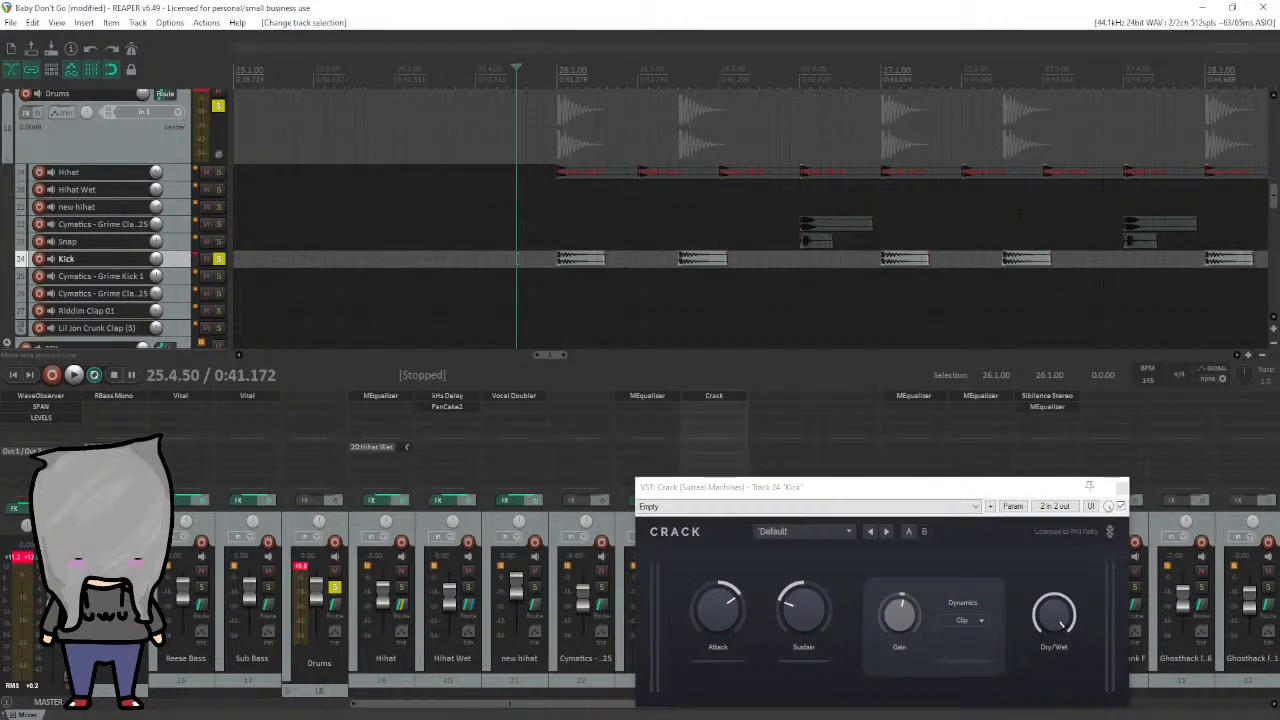
Play the kick while trying lower and higher Attack amounts in Crack.
drag(940, 488, 895, 408)
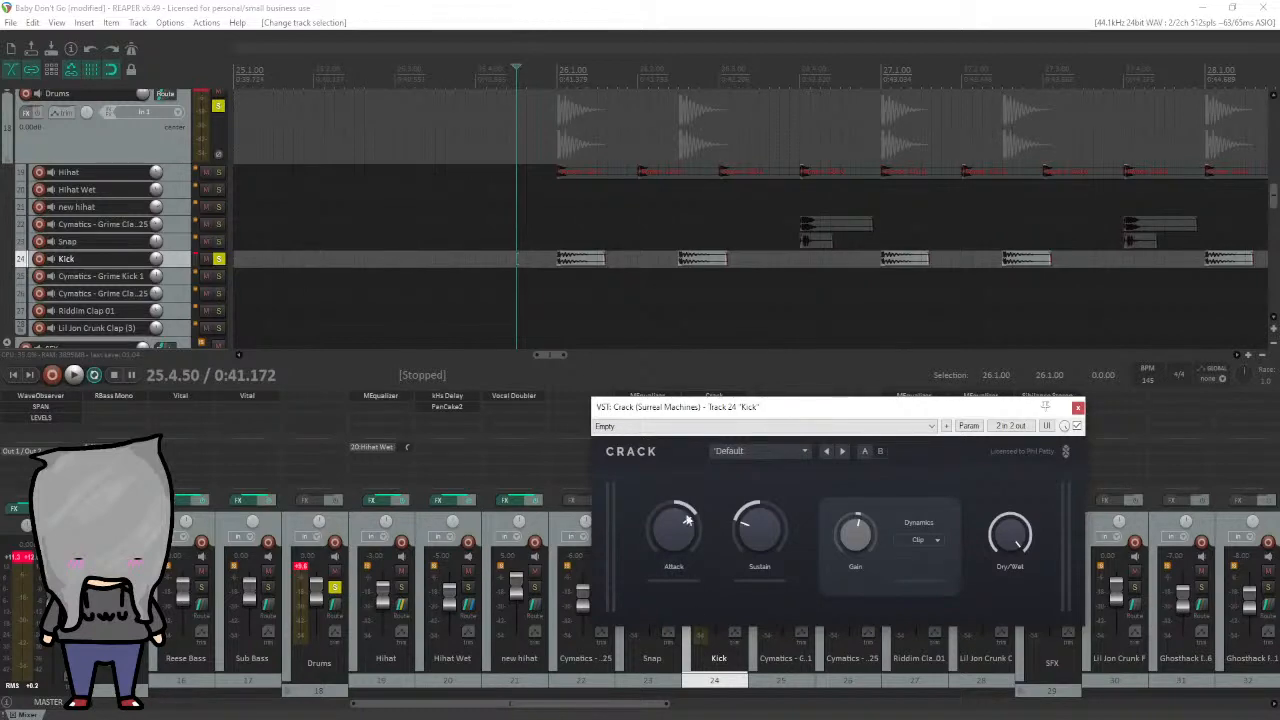
click(679, 569)
click(701, 576)
mouse_move(689, 527)
key(space)
drag(675, 521, 675, 560)
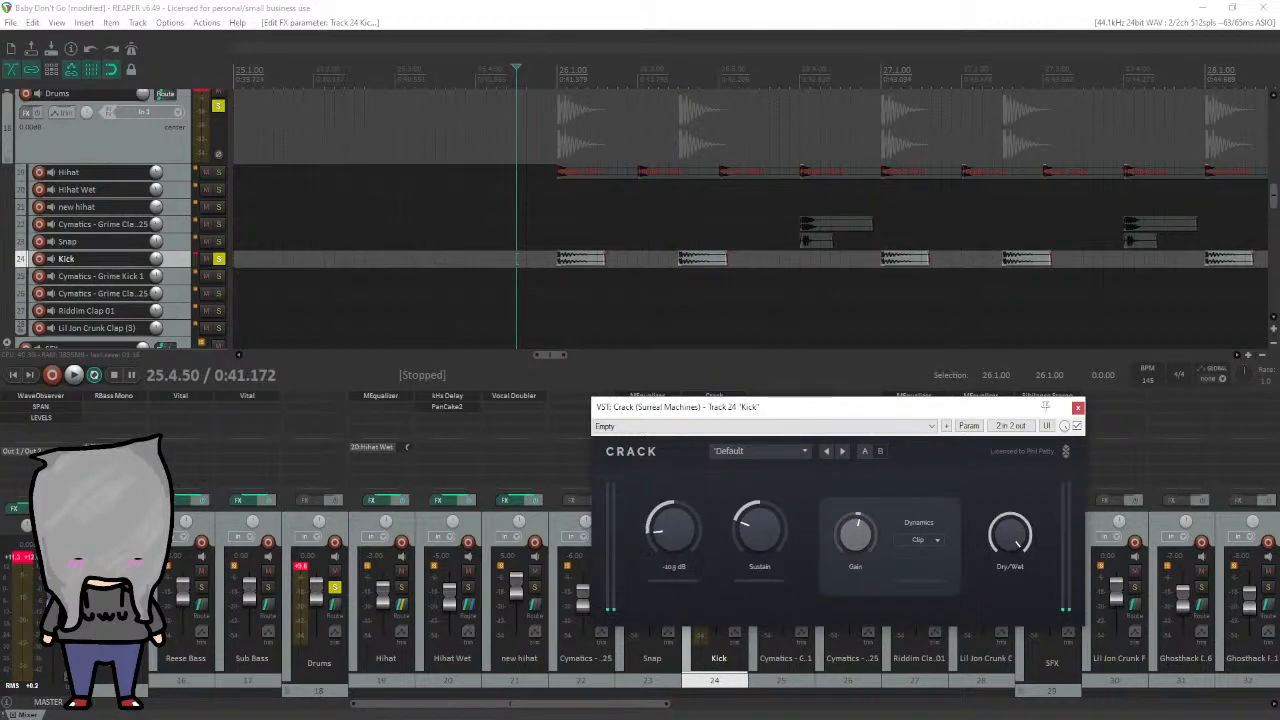
double_click(676, 543)
drag(676, 543, 676, 505)
Set Crack's Attack to 15 dB.
click(673, 568)
key(ctrl+a)
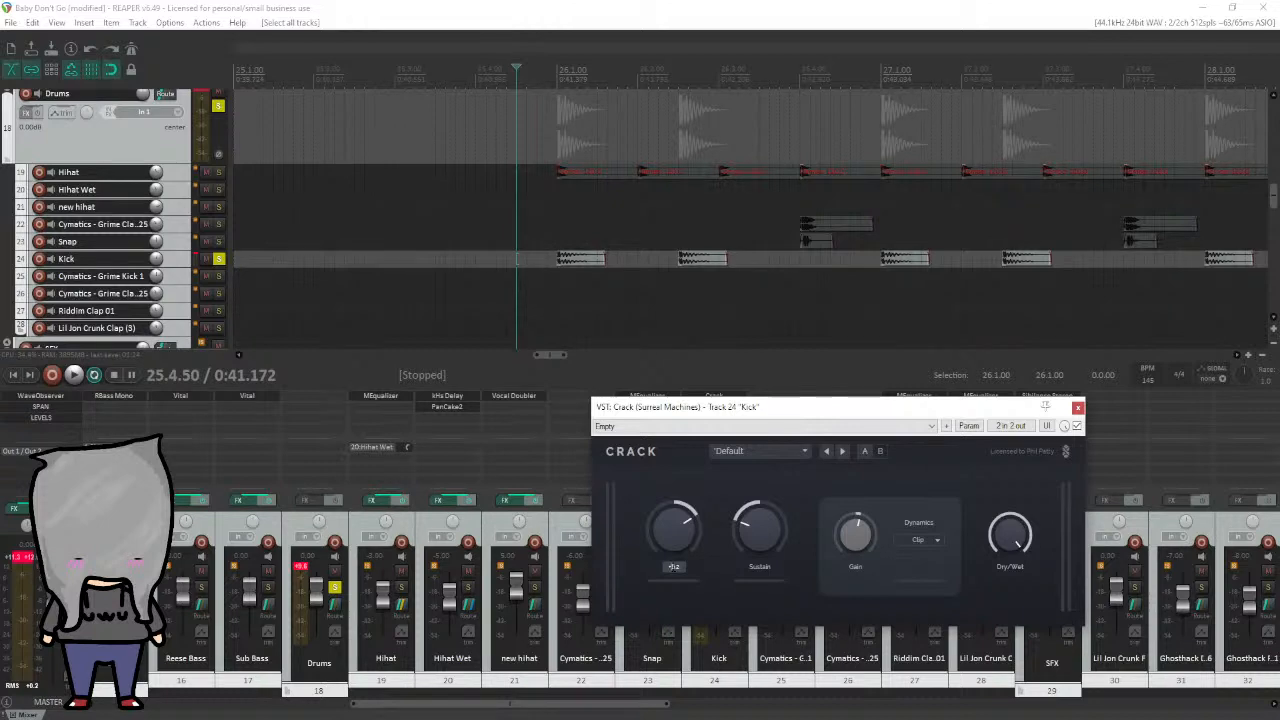
text(15)
key(Return)
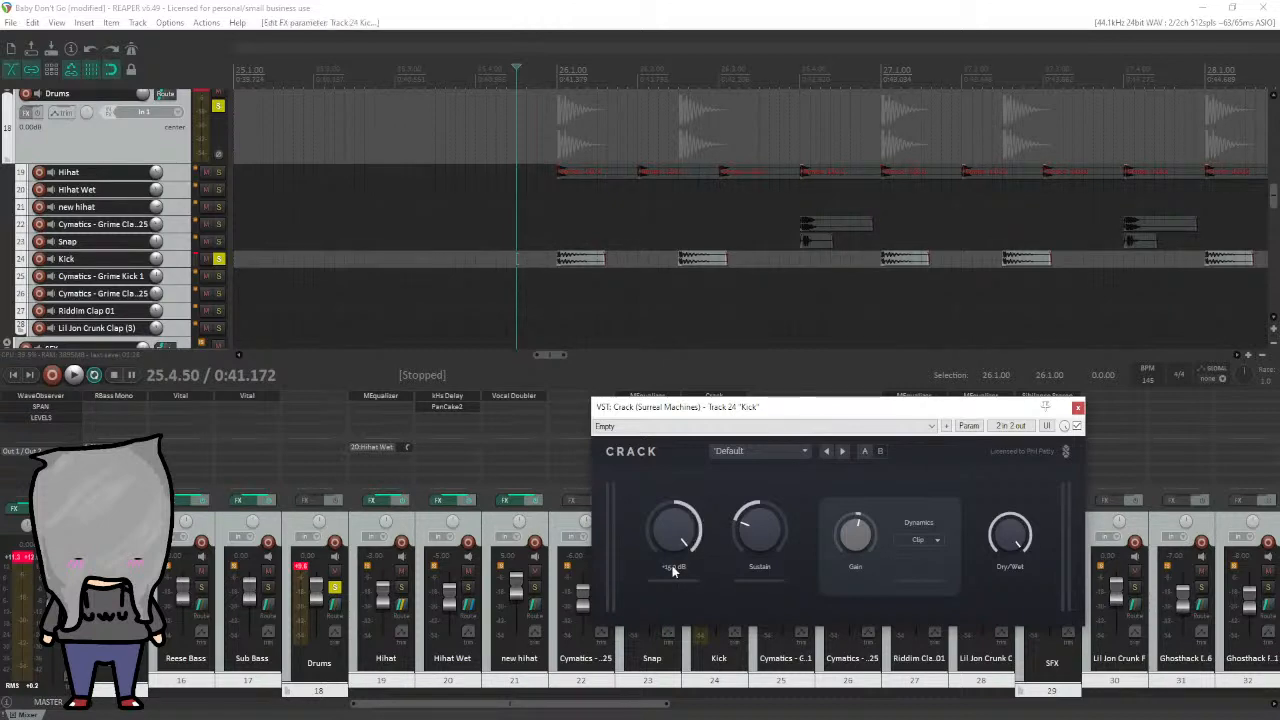
Set Crack's Attack to 8 dB.
click(673, 568)
drag(681, 567, 643, 569)
text(8)
key(Return)
Examine Crack's Sustain, Dynamics modes, Gain and Dry/Wet settings, and close the plugin window.
mouse_move(755, 535)
click(913, 538)
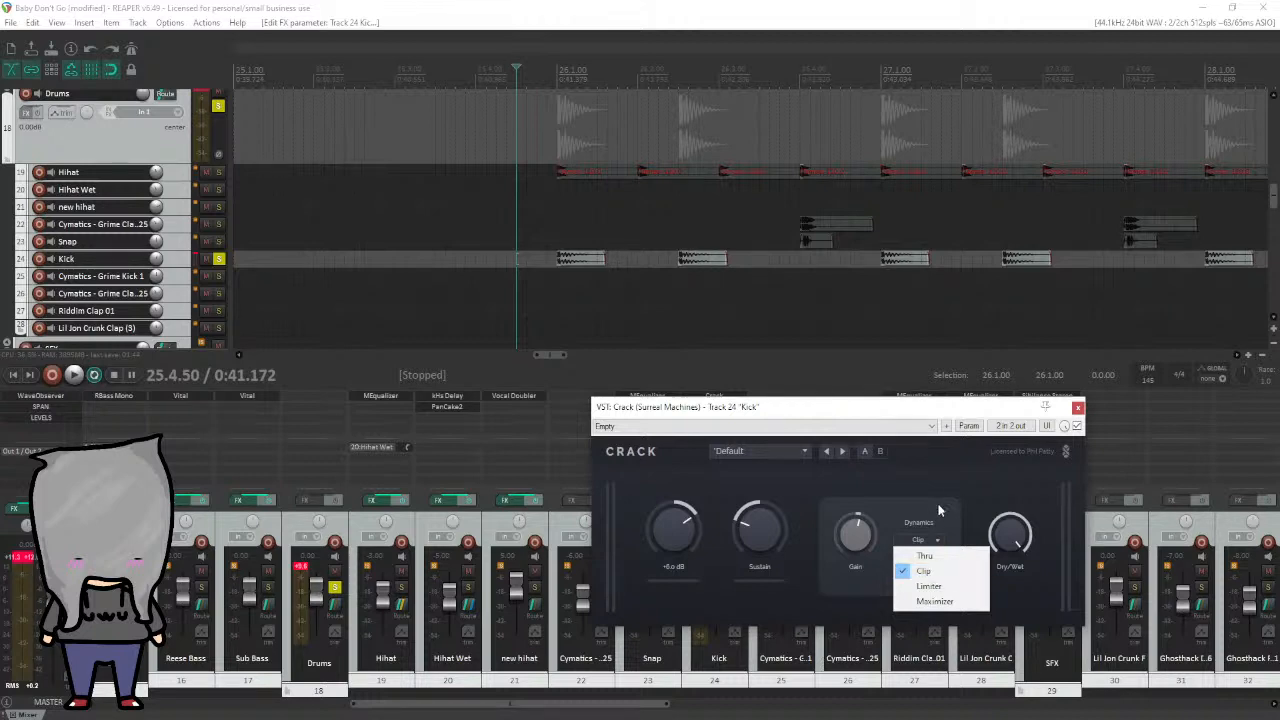
click(936, 528)
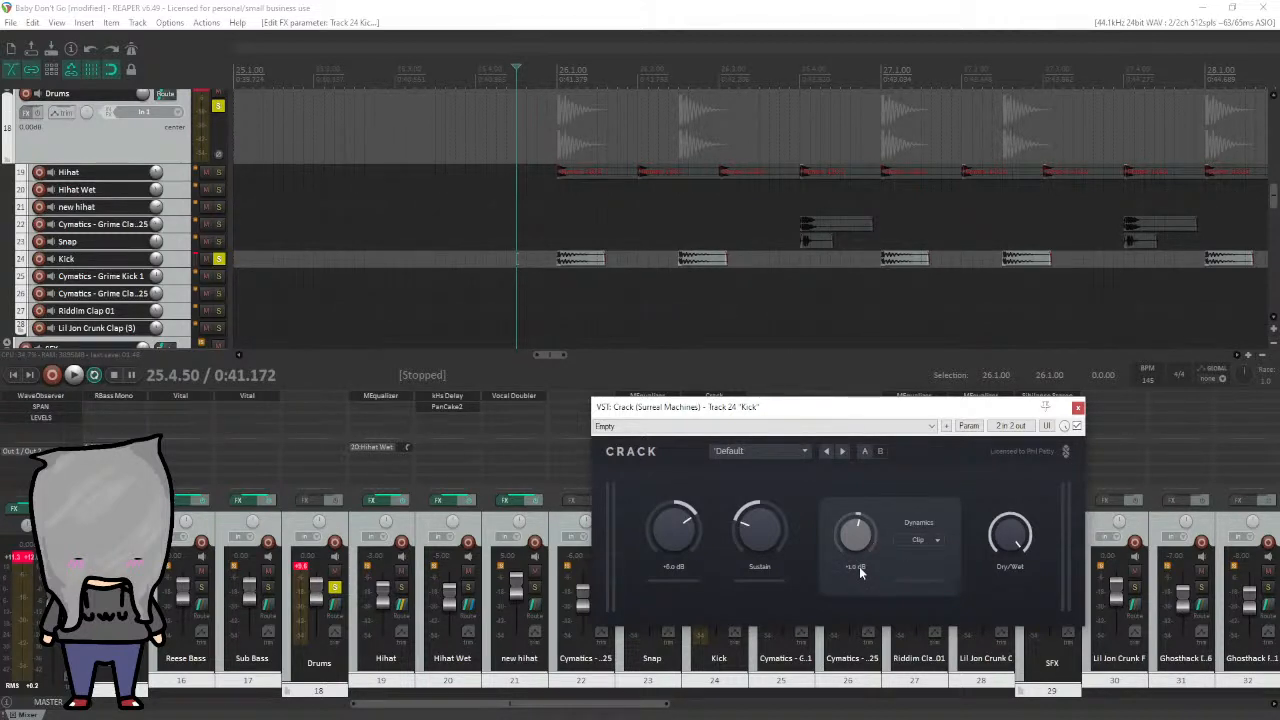
mouse_move(1013, 520)
click(1078, 407)
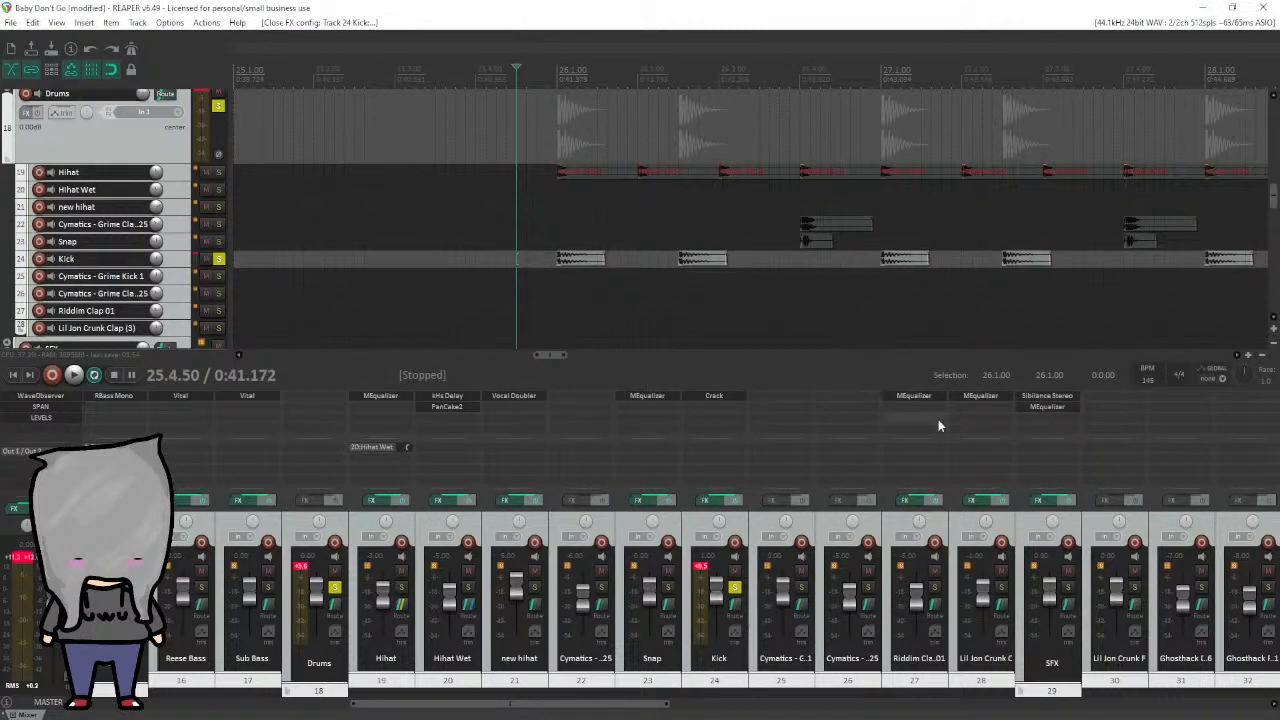
Play the soloed kick from 25.4.50 and clear the solo on all tracks.
key(space)
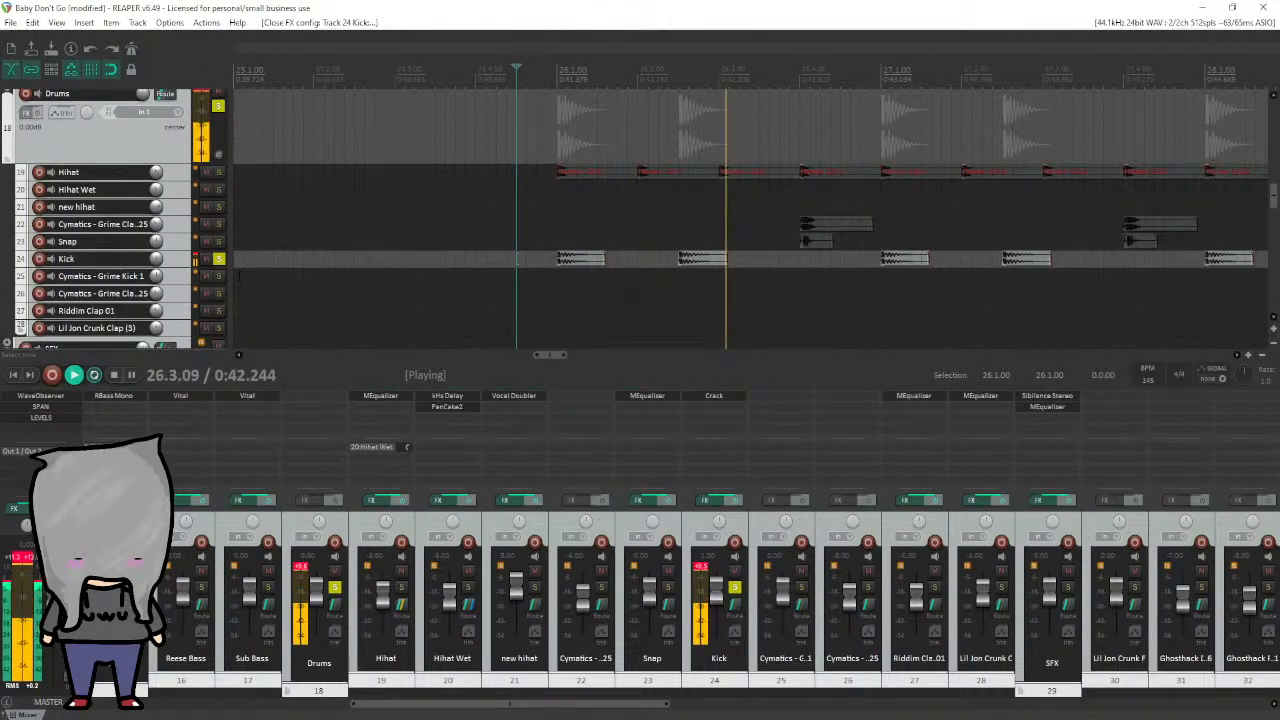
key(space)
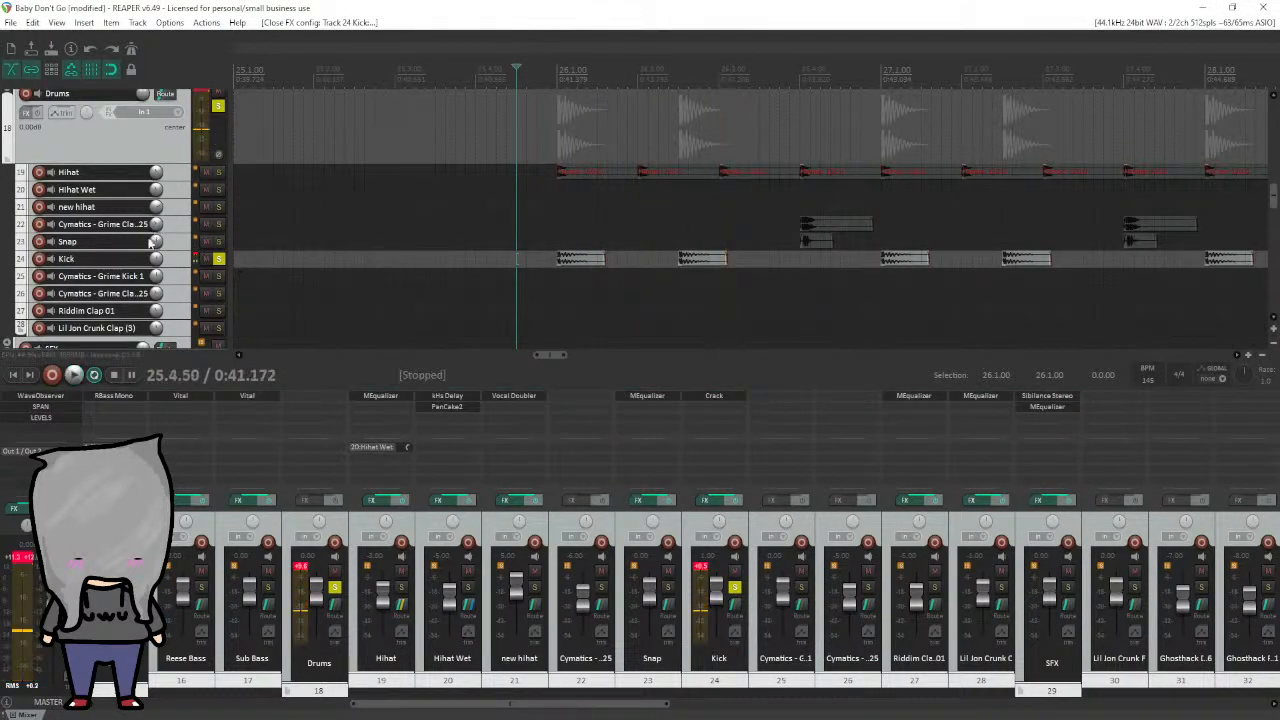
click(218, 259)
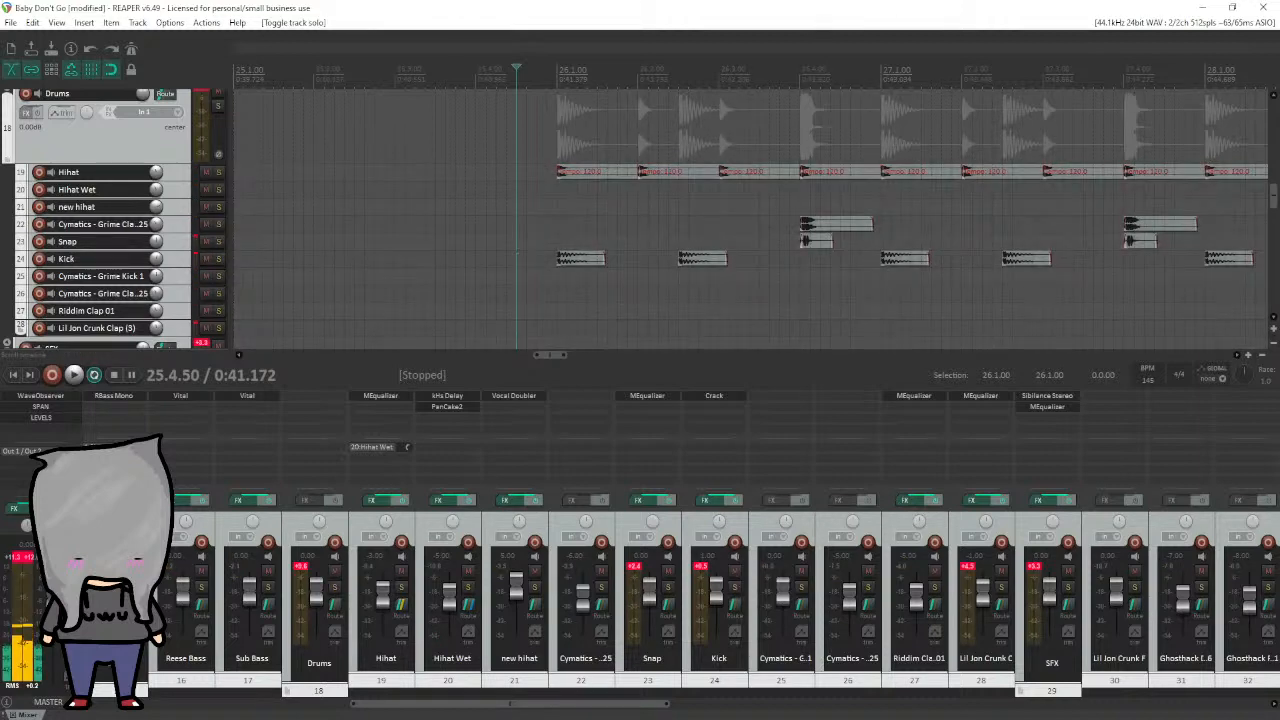
Try to solo the Drums folder for the drum parts after bar 41.
scroll(838, 72, down, 5)
scroll(840, 70, down, 3)
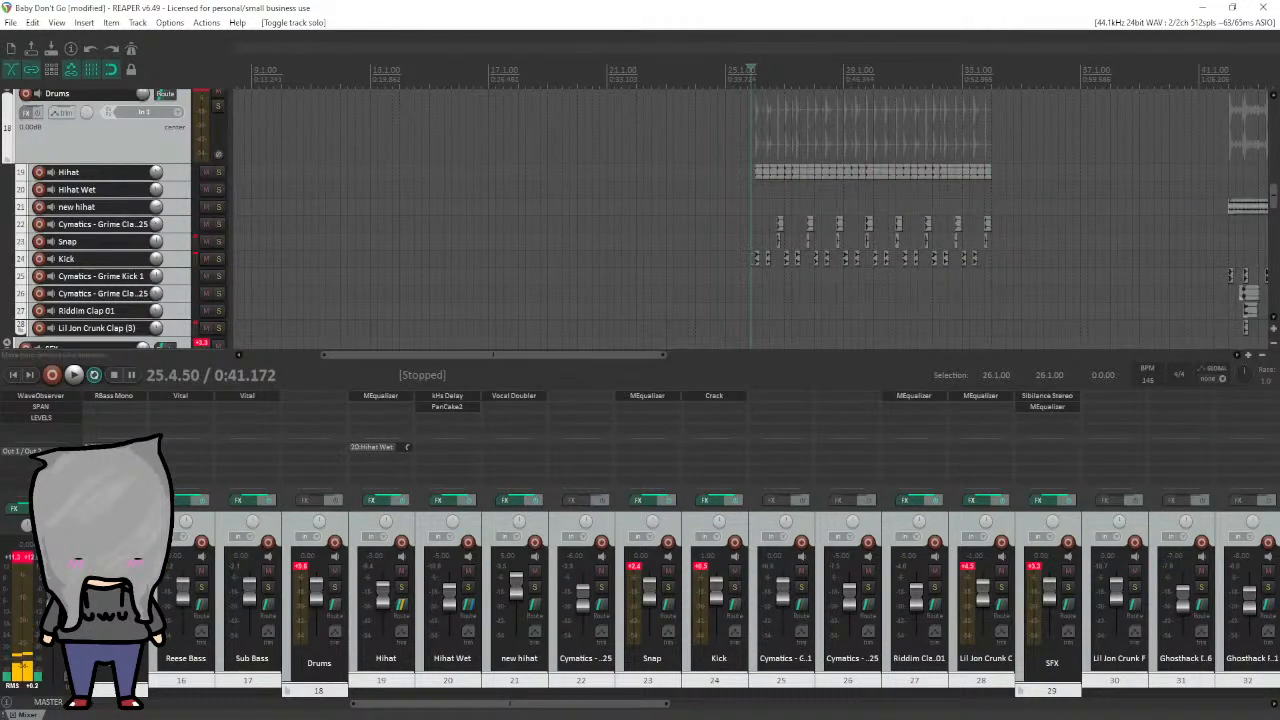
drag(658, 354, 864, 357)
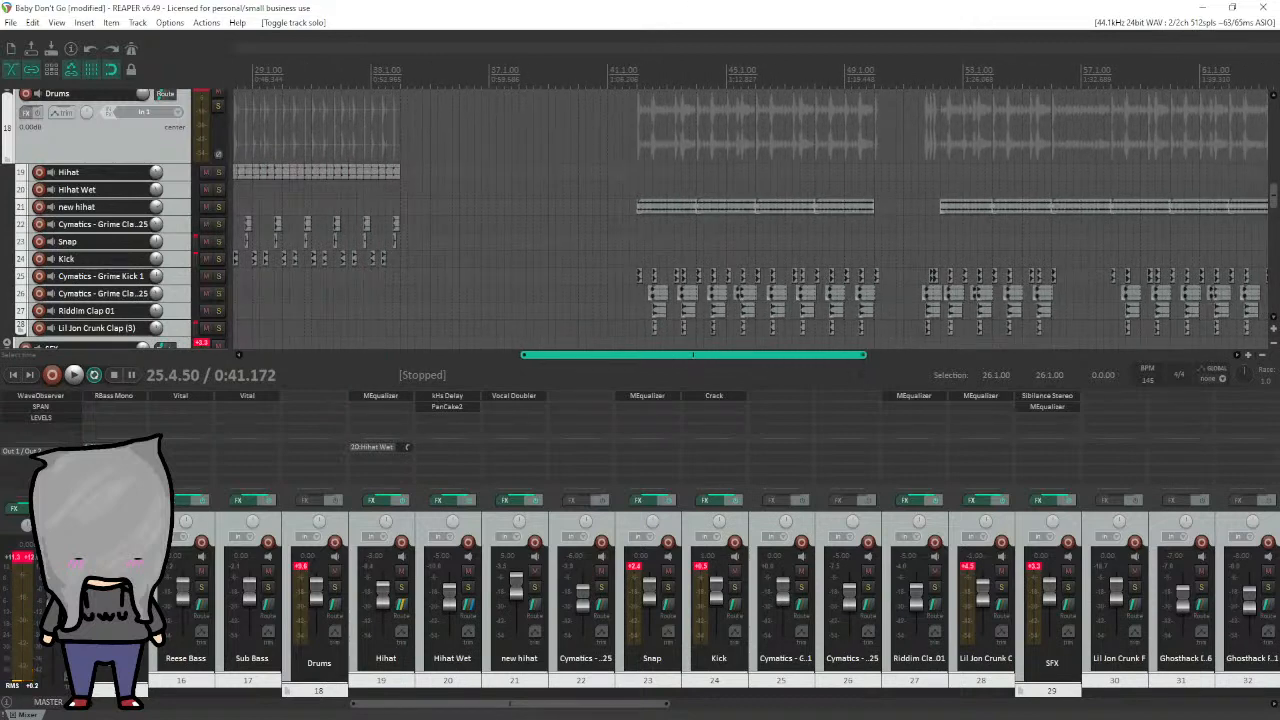
click(219, 107)
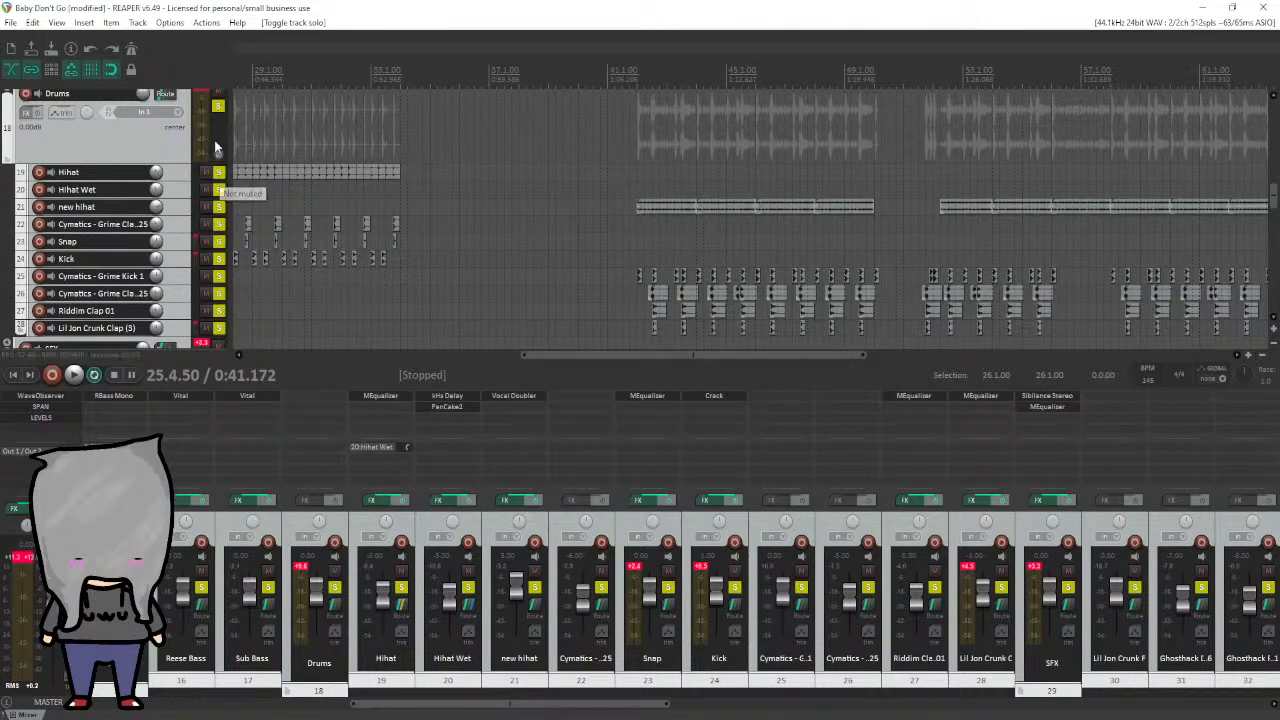
click(218, 110)
click(218, 107)
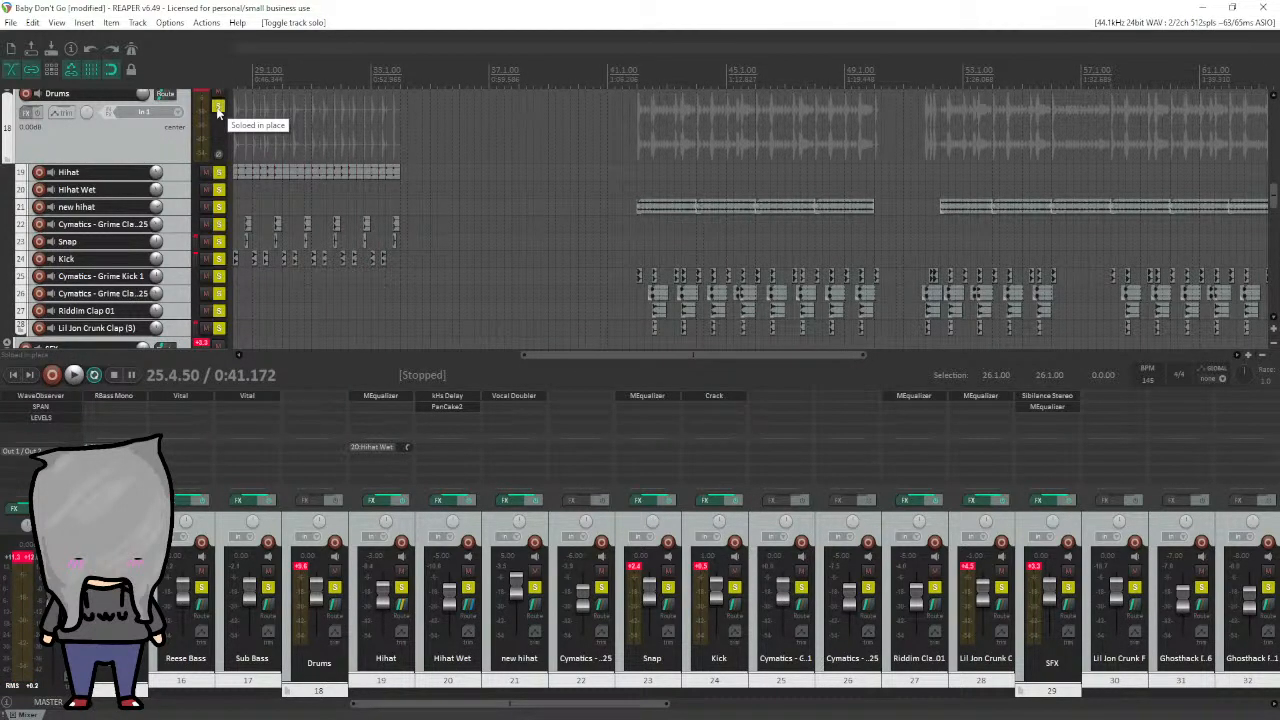
click(219, 108)
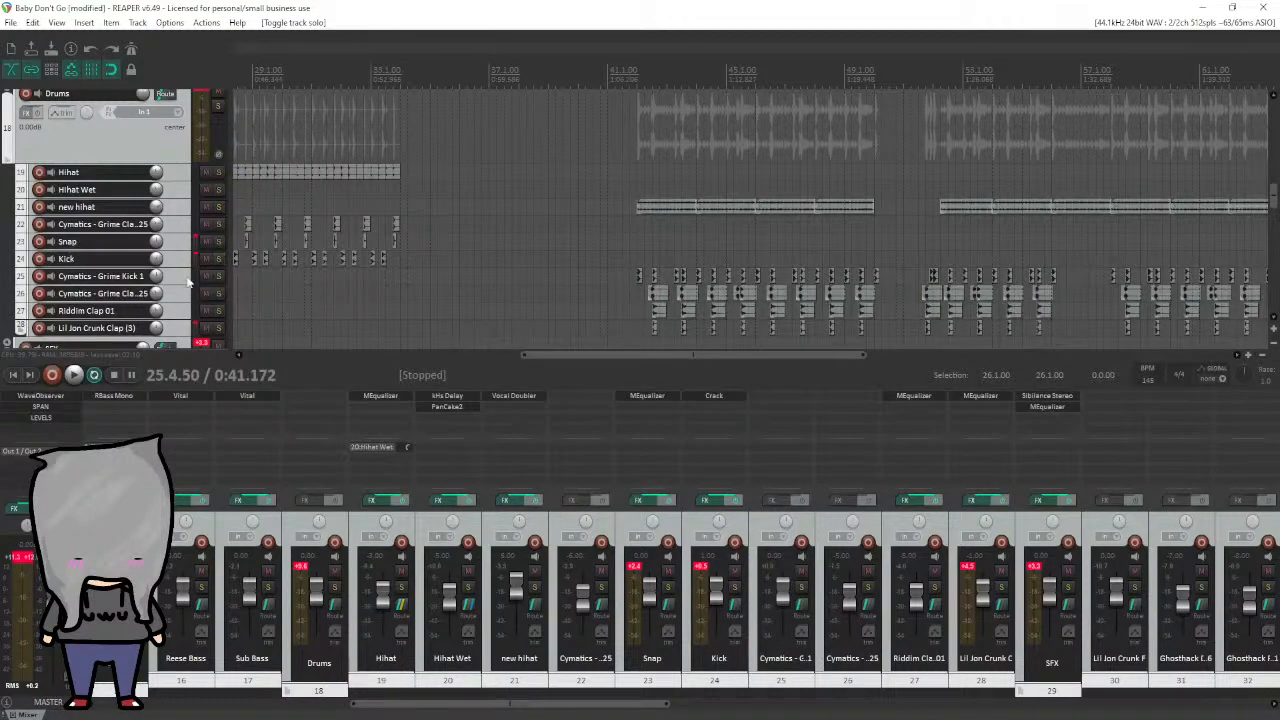
Examine the layered kick and clap tracks, from Cymatics - Grime Kick 1 to Lil Jon Crunk Clap (3), near bar 42.
scroll(186, 283, down, 2)
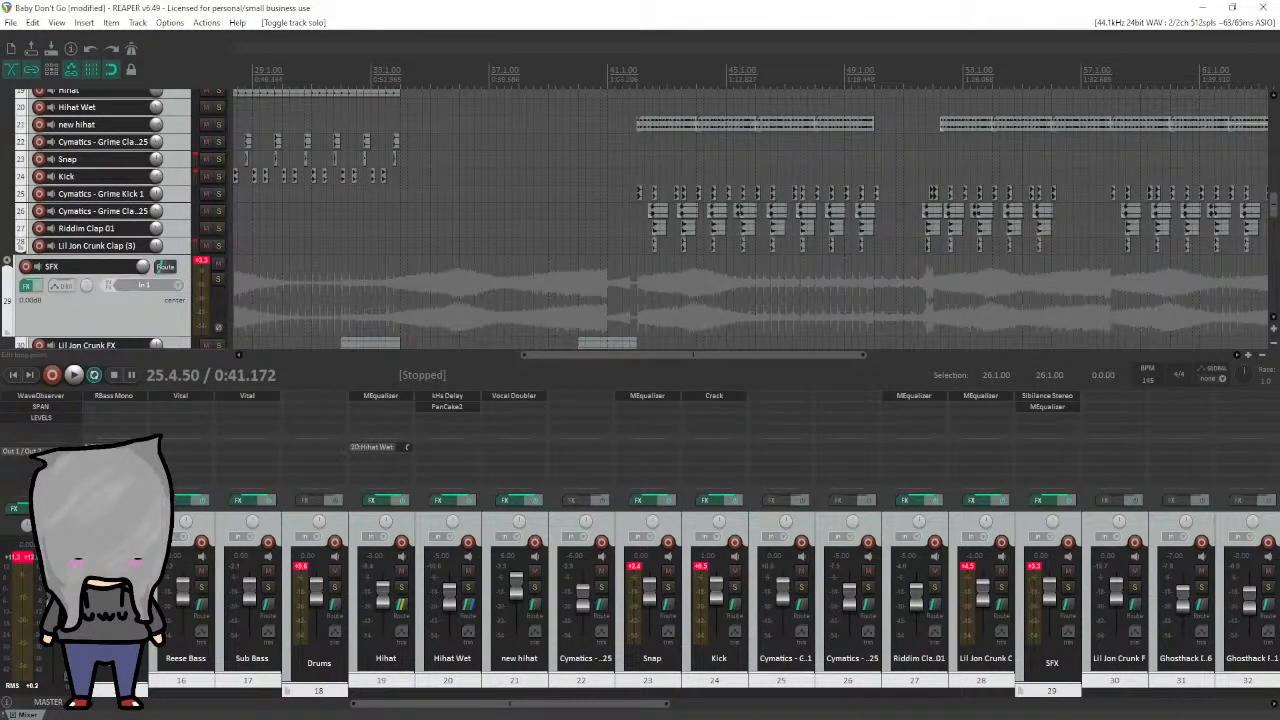
click(614, 290)
scroll(614, 290, up, 6)
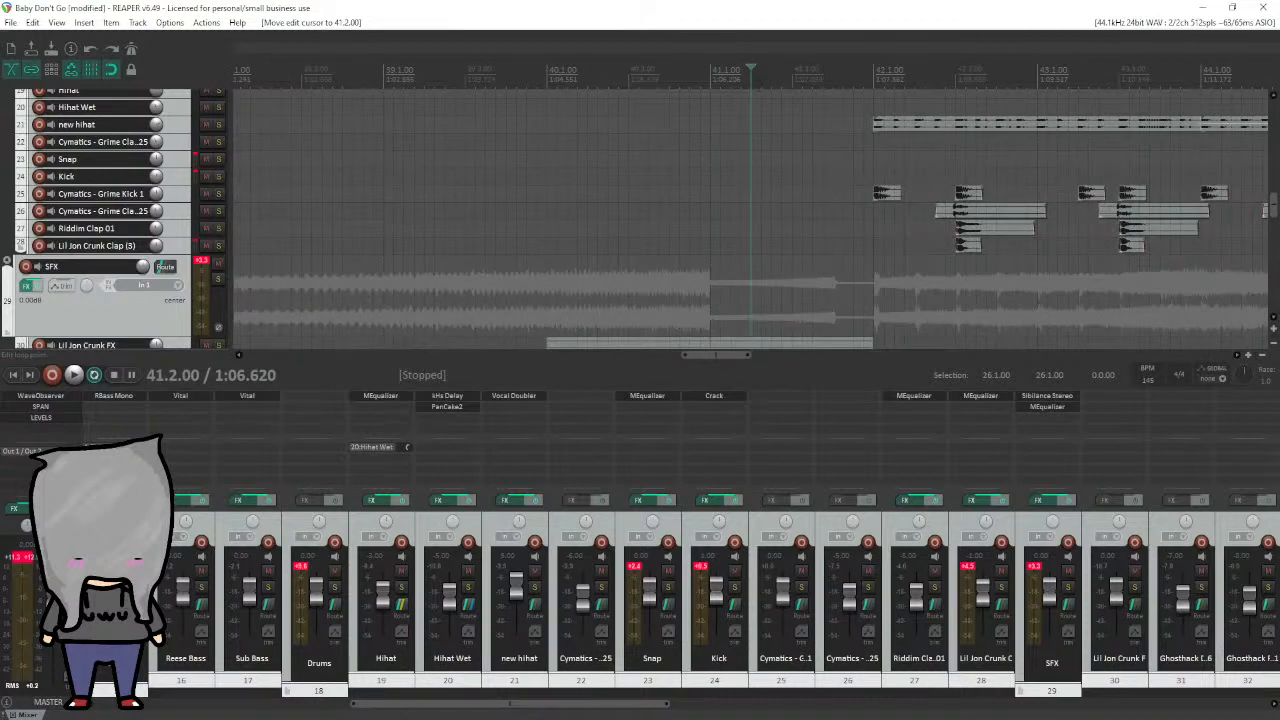
click(180, 228)
click(180, 211)
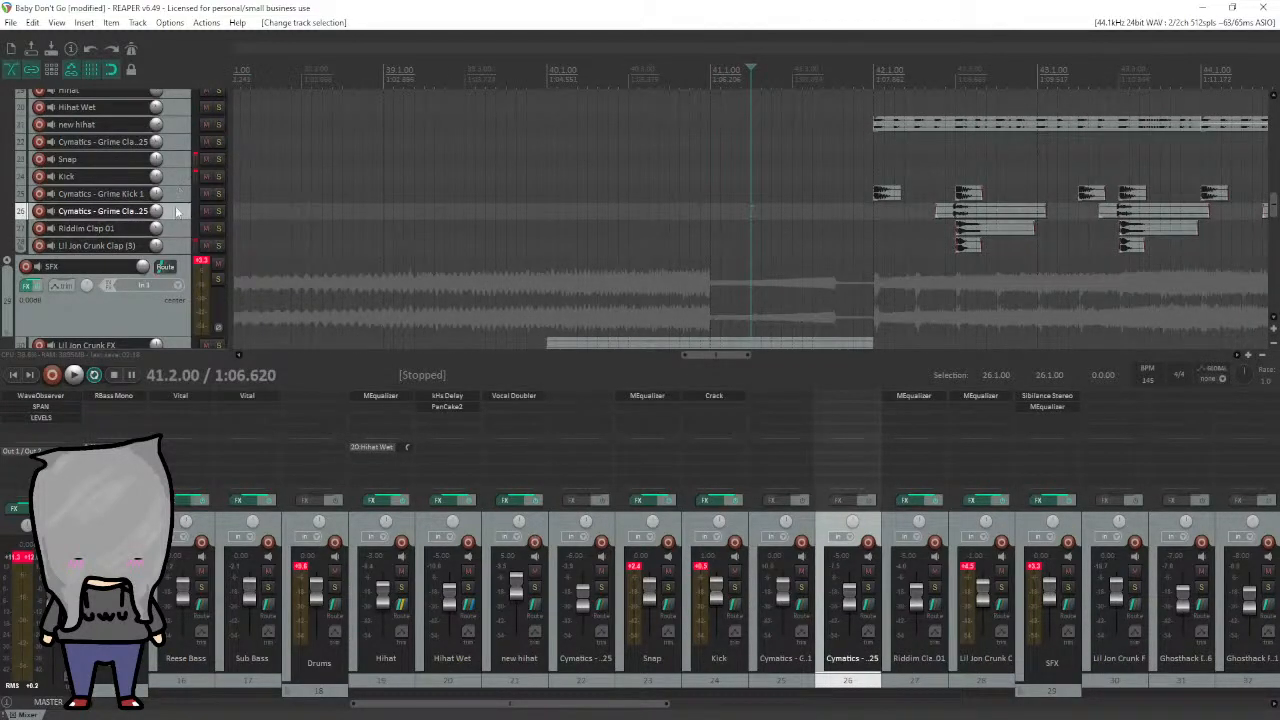
click(180, 229)
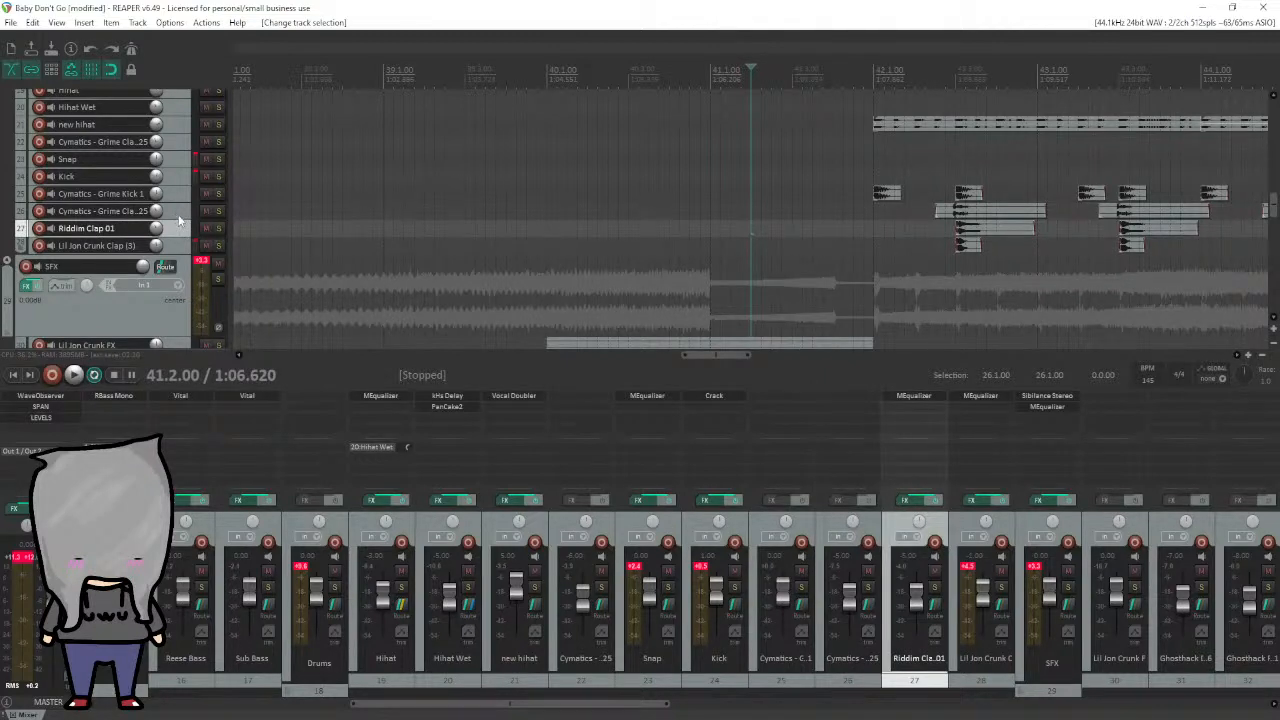
click(180, 211)
click(180, 197)
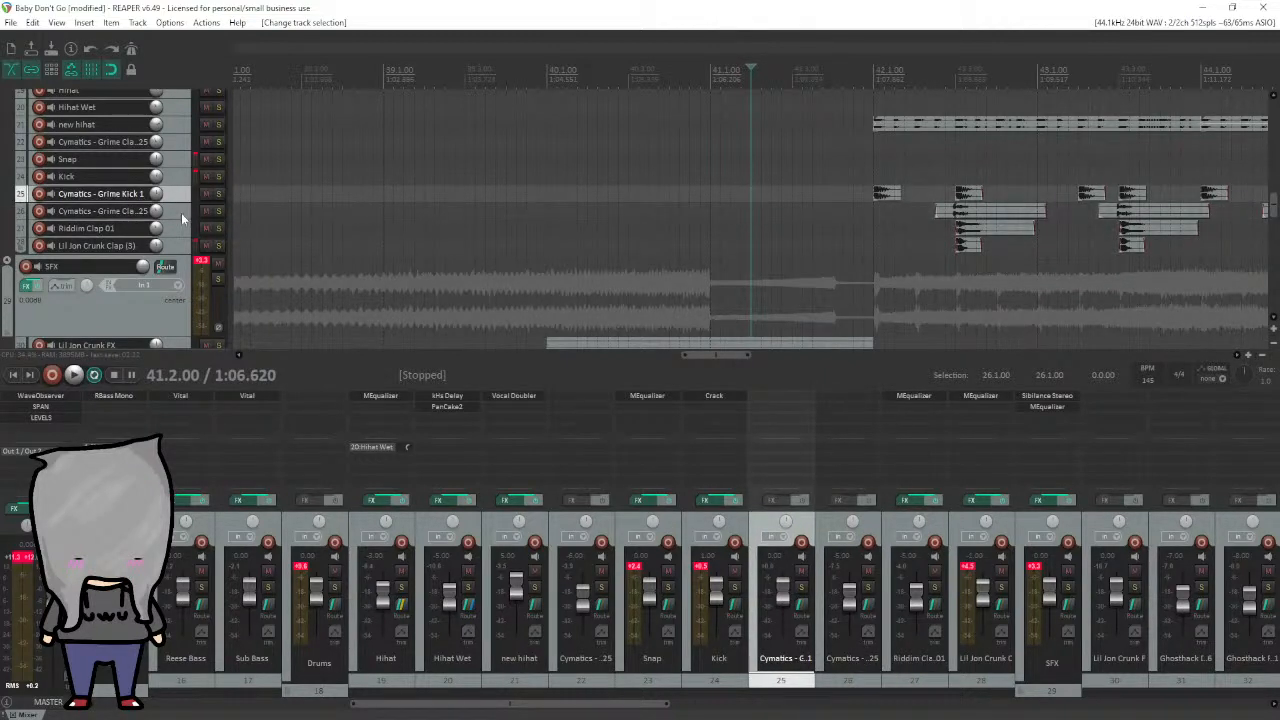
click(183, 214)
click(186, 231)
click(178, 247)
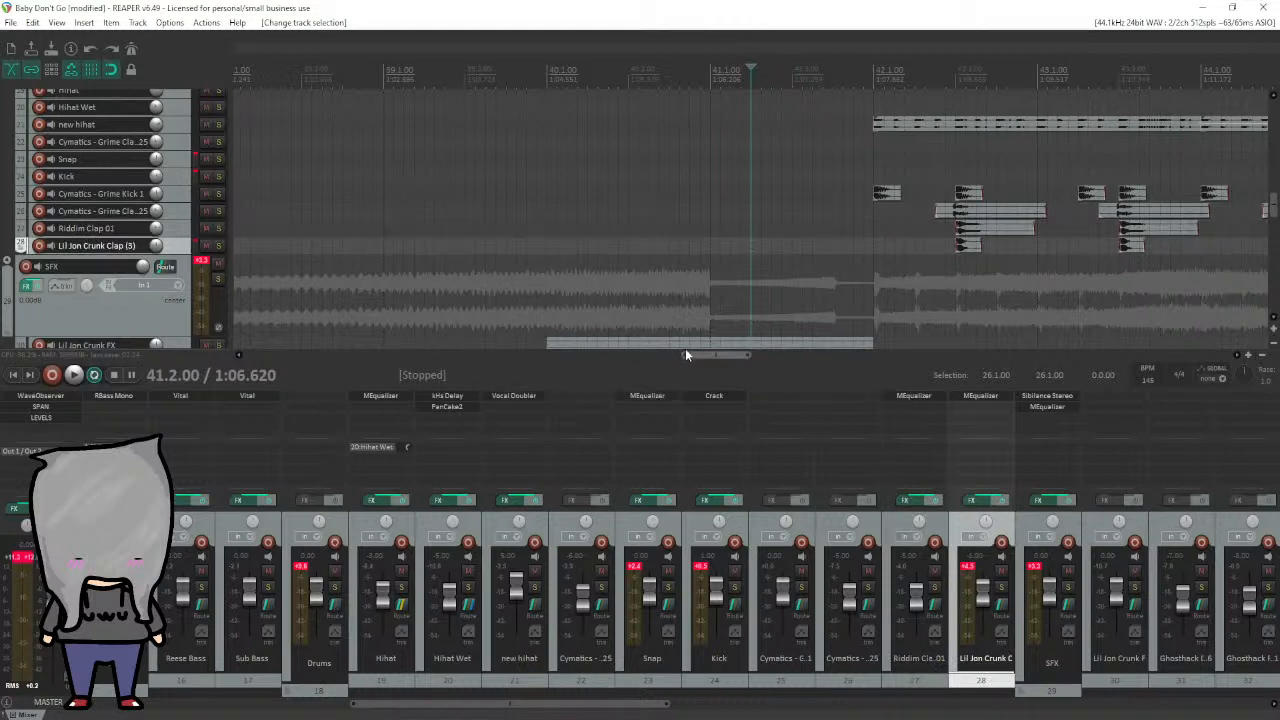
Play the full mix from 42.1.00 for a short passage and stop.
drag(686, 354, 713, 358)
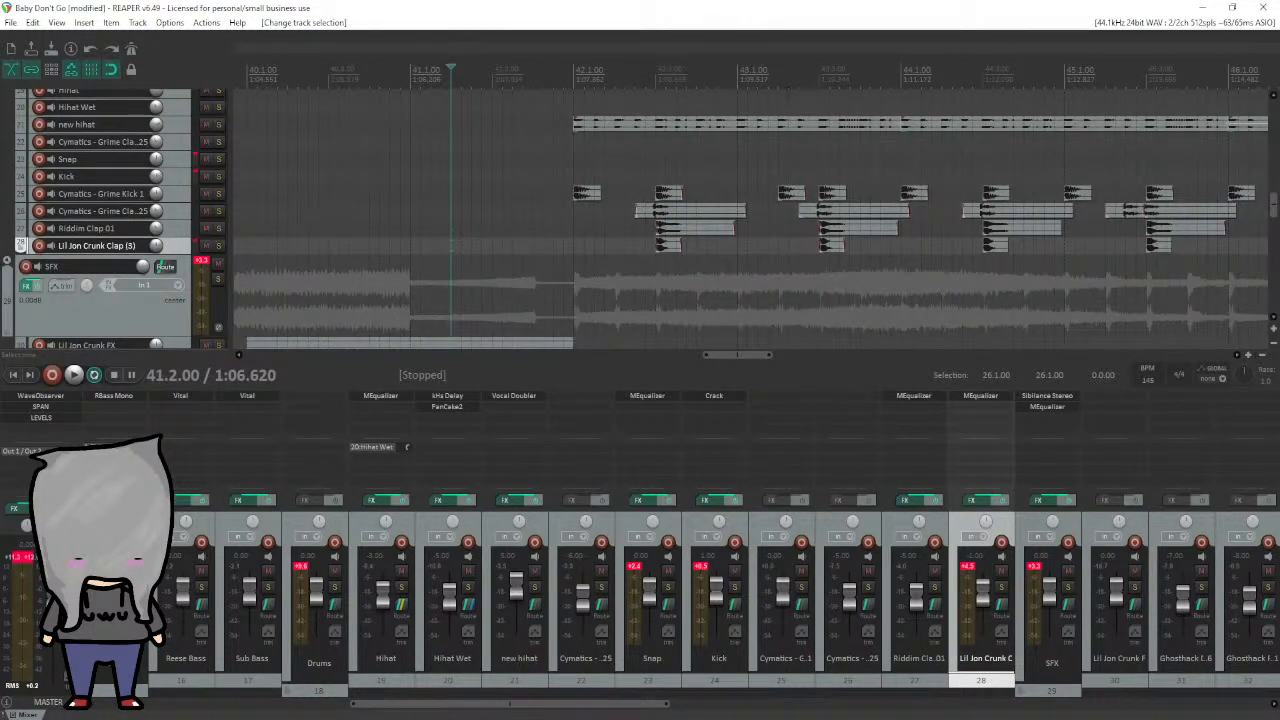
click(585, 72)
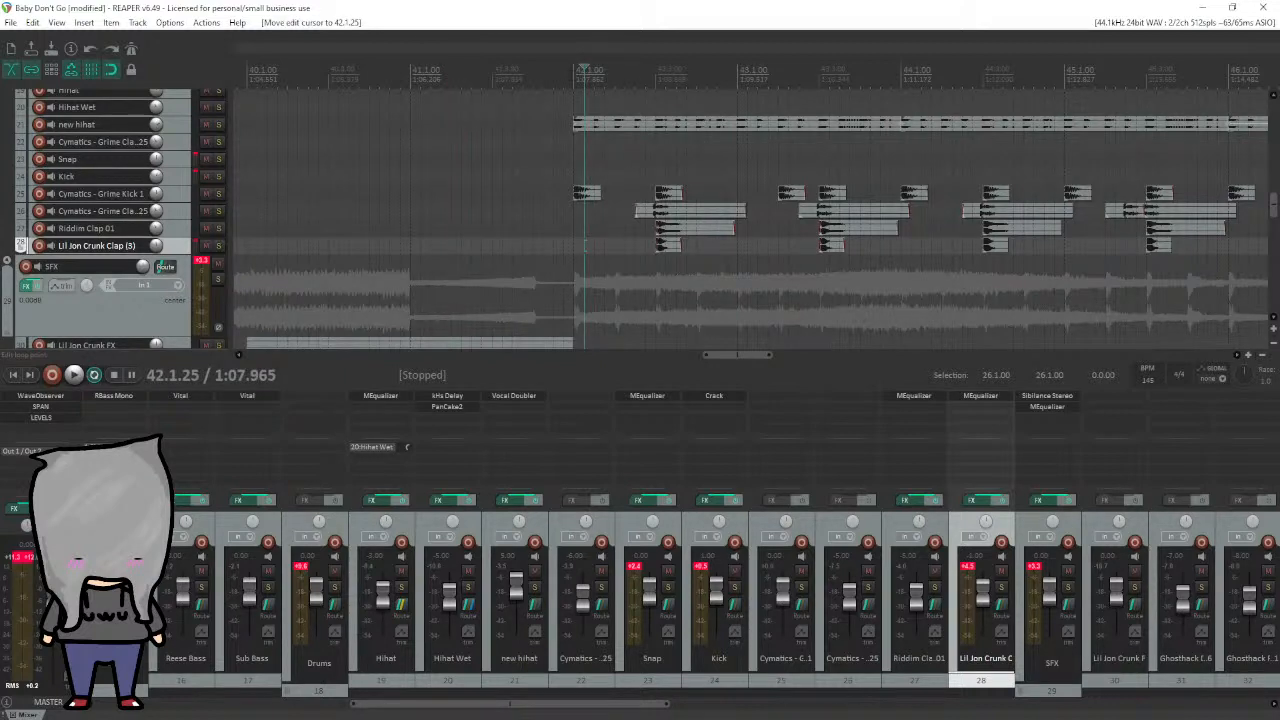
click(574, 72)
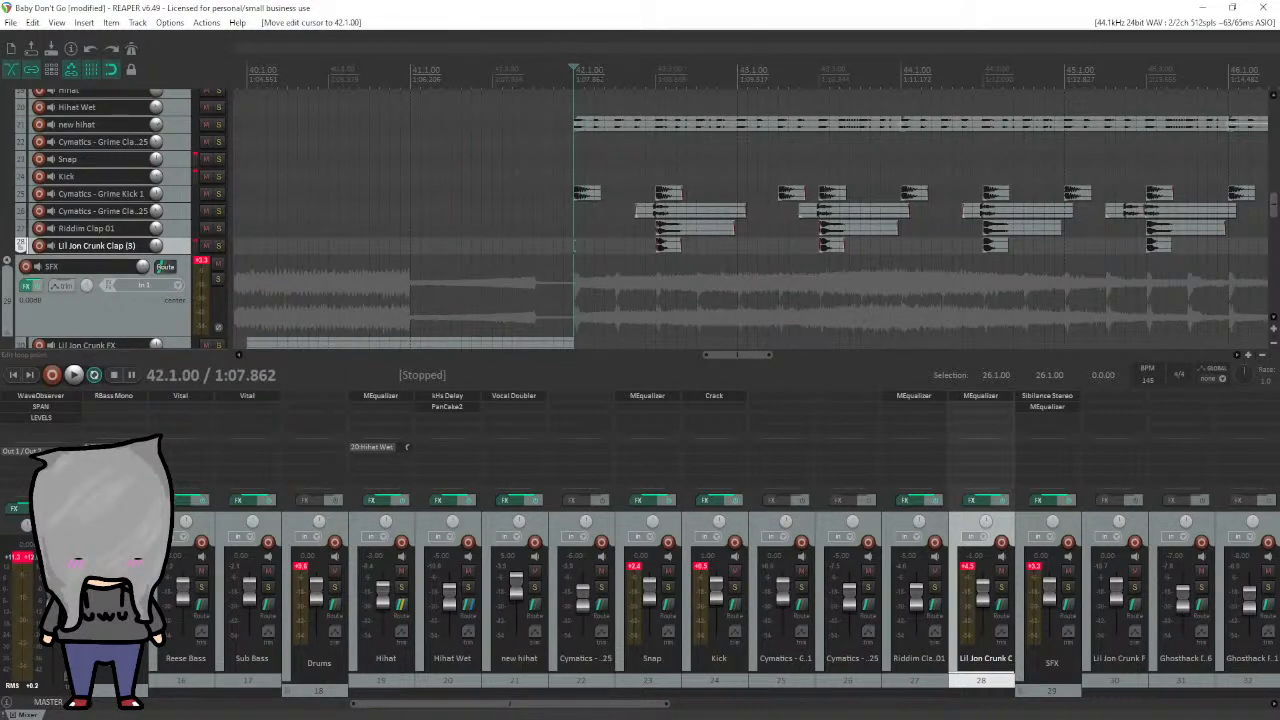
drag(754, 355, 766, 357)
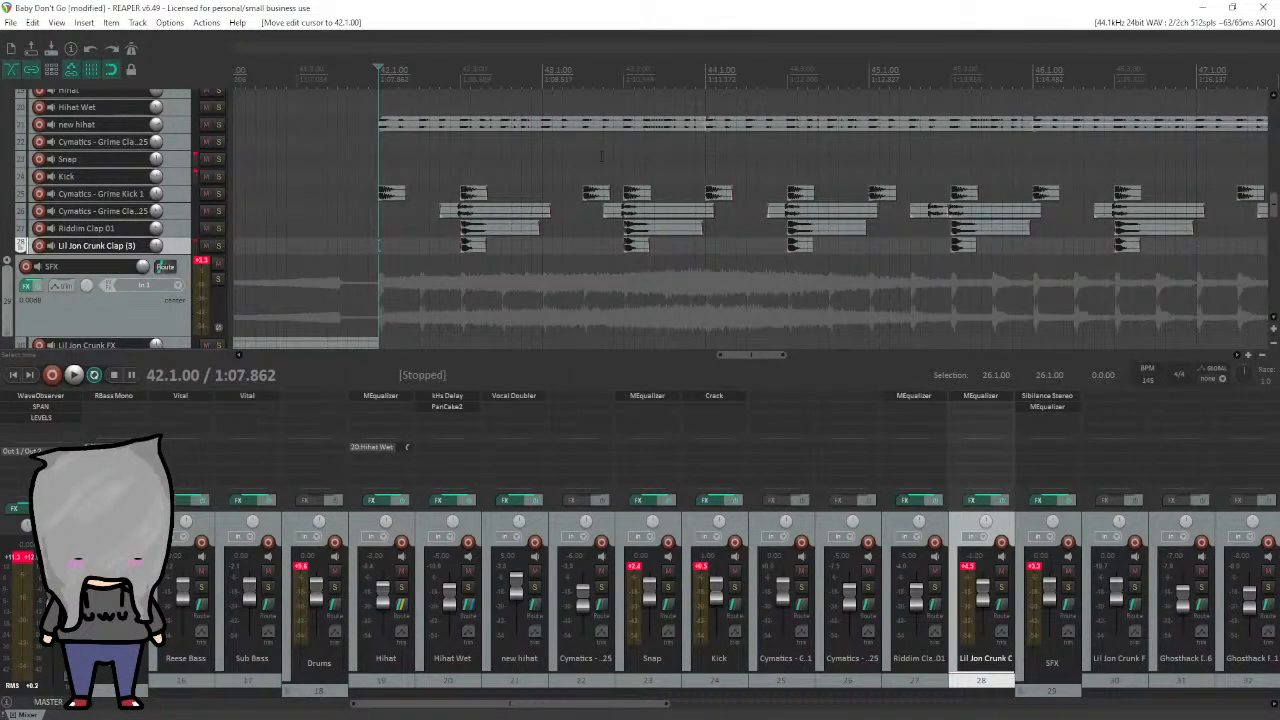
key(space)
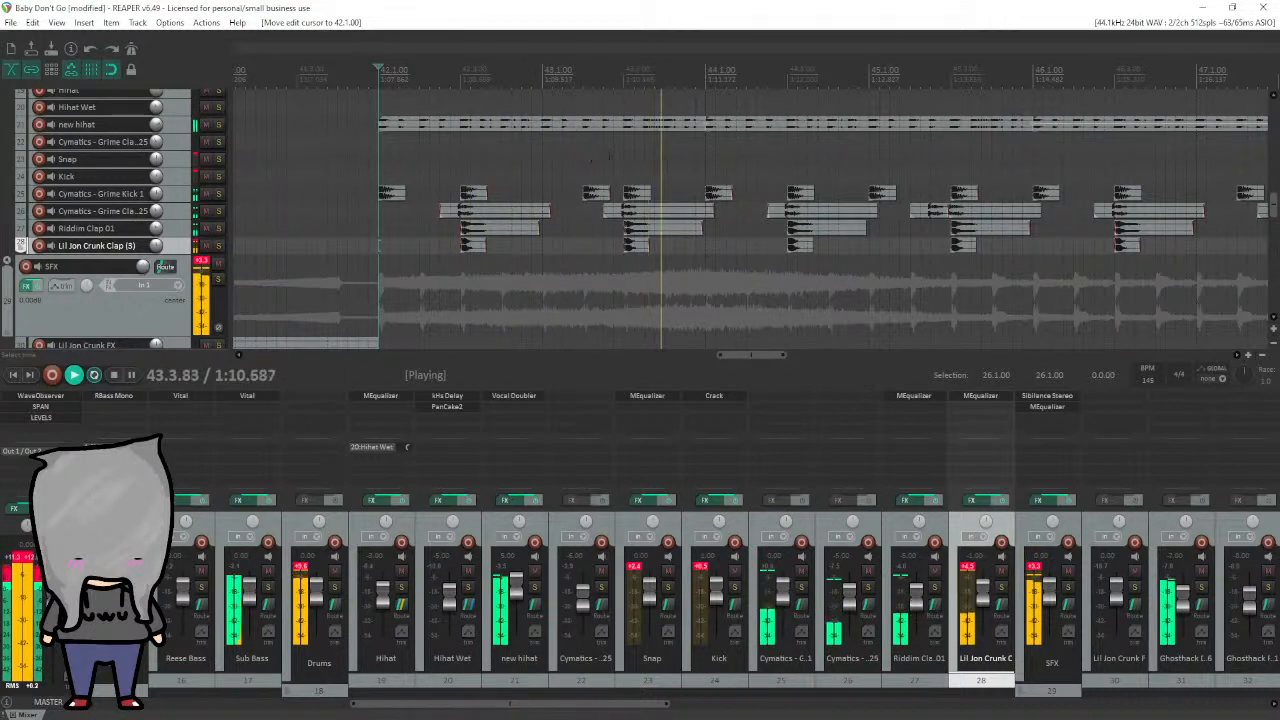
key(space)
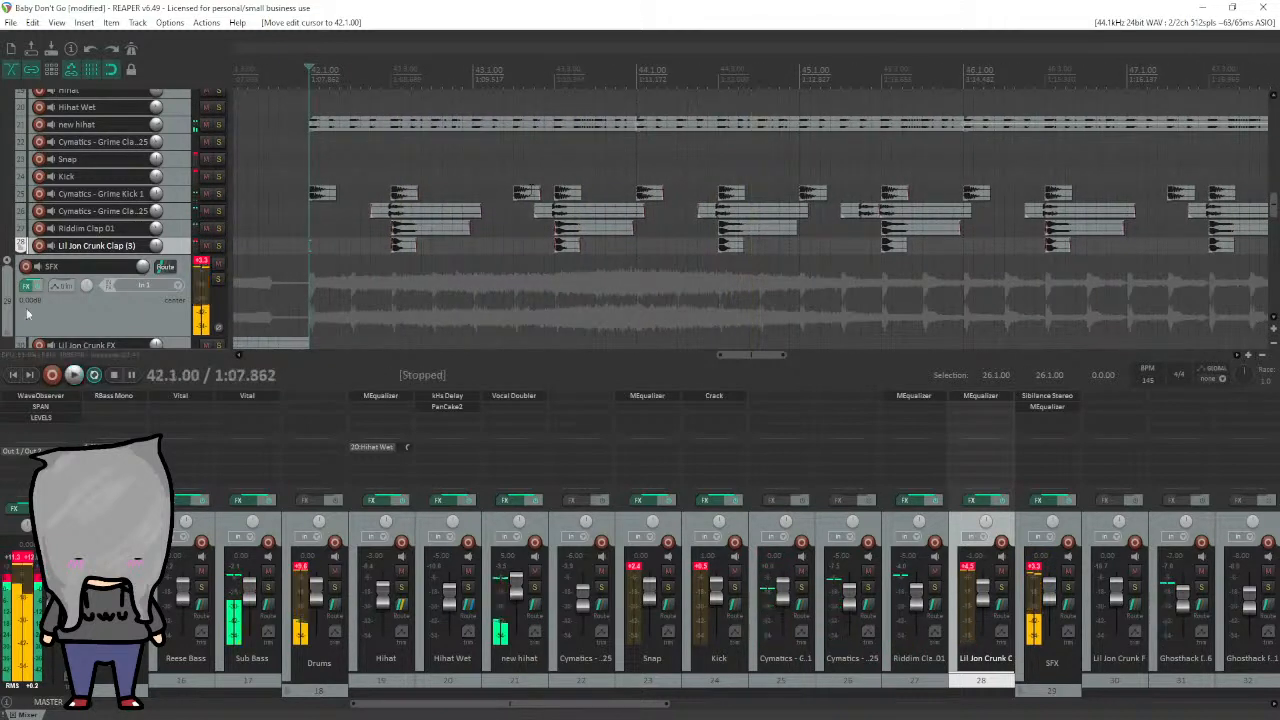
Solo the Drums folder and play its pattern from 42.1.00.
scroll(15, 318, up, 2)
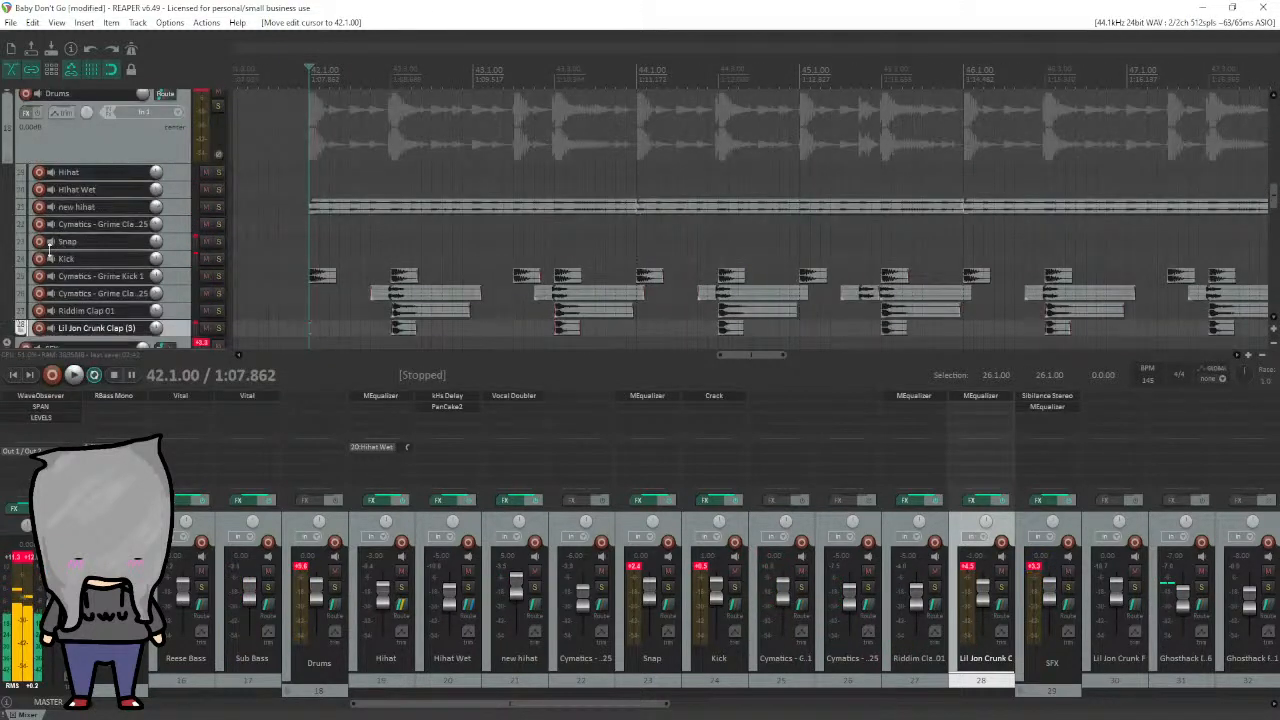
click(218, 106)
key(space)
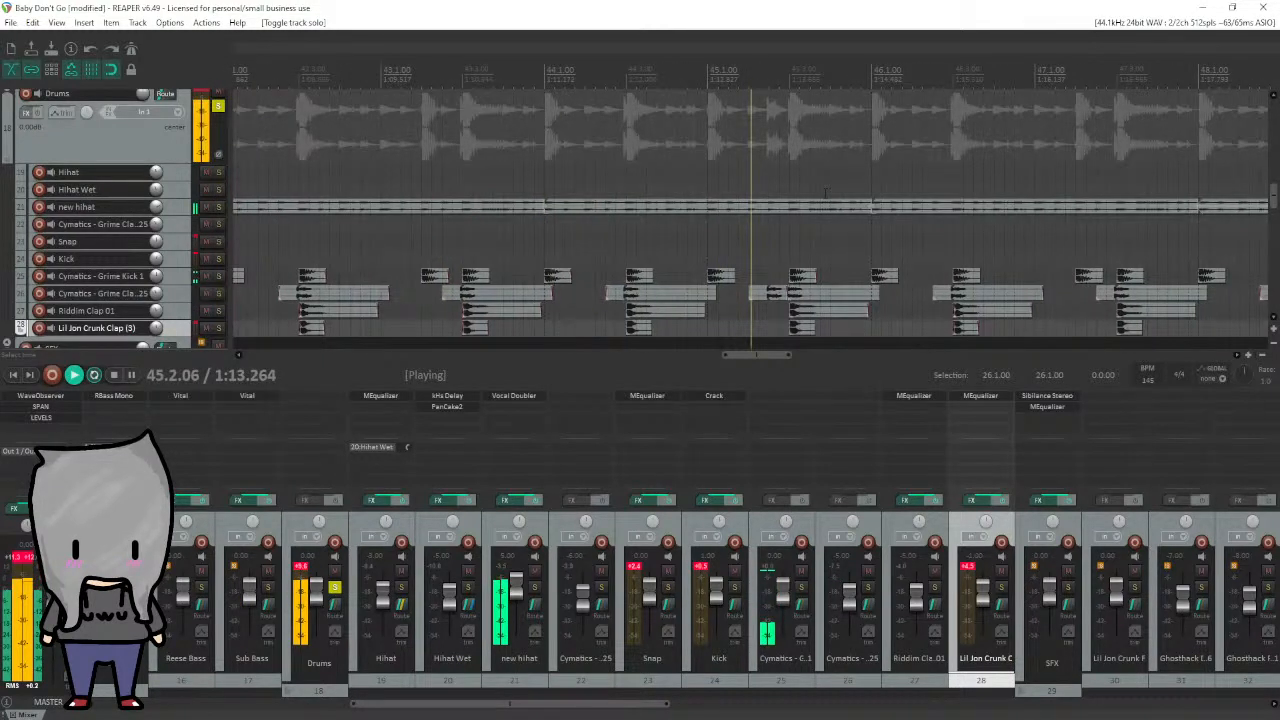
key(space)
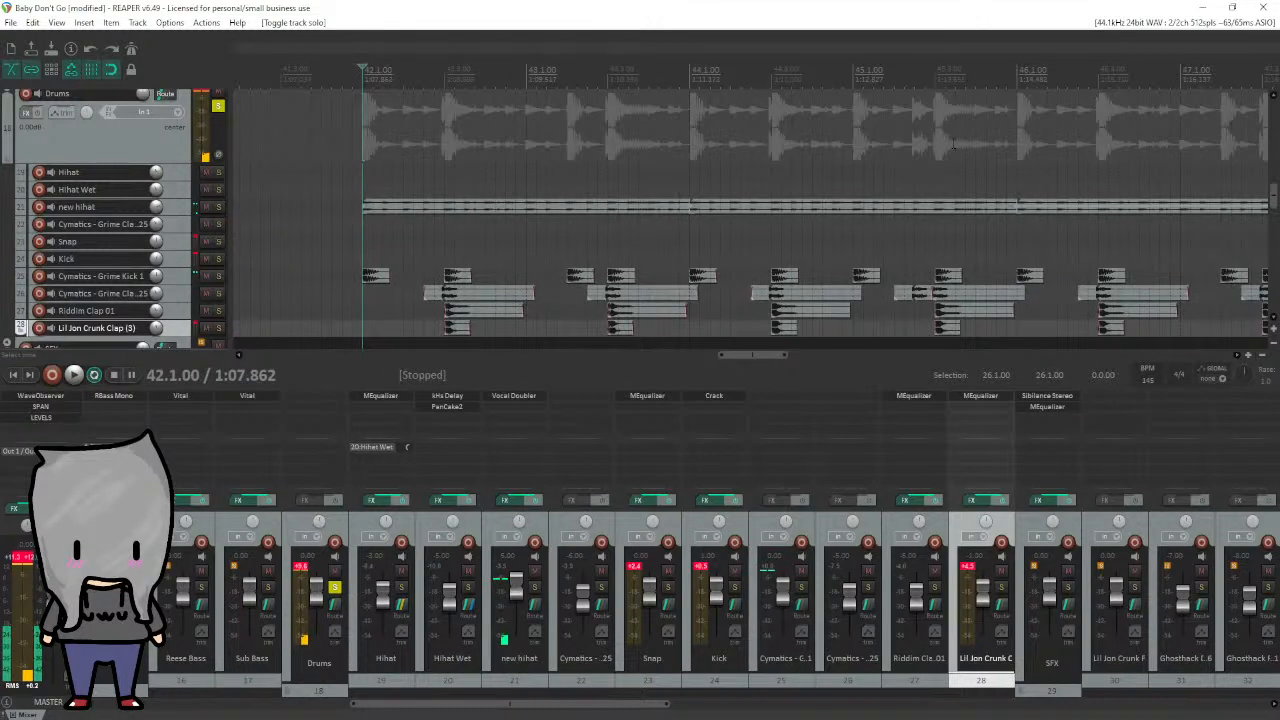
Play the soloed drums briefly from 45.2.00 and clear the Drums folder's solo.
click(894, 145)
key(space)
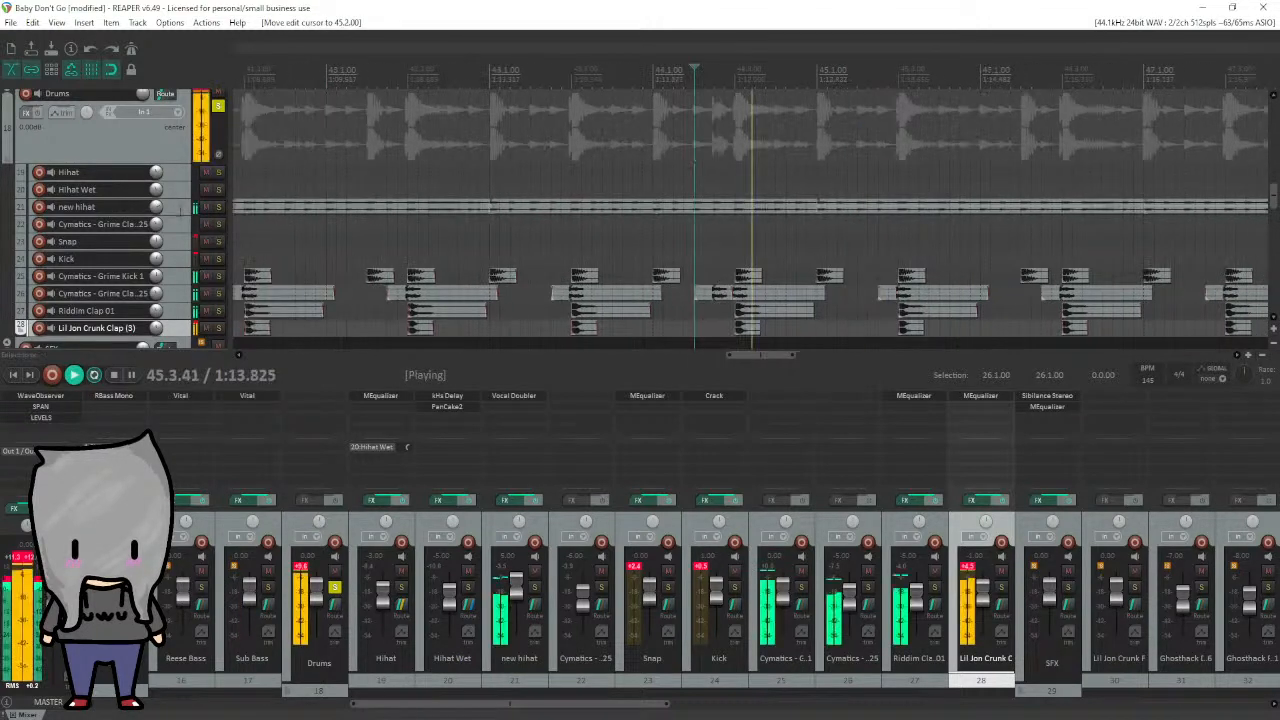
key(space)
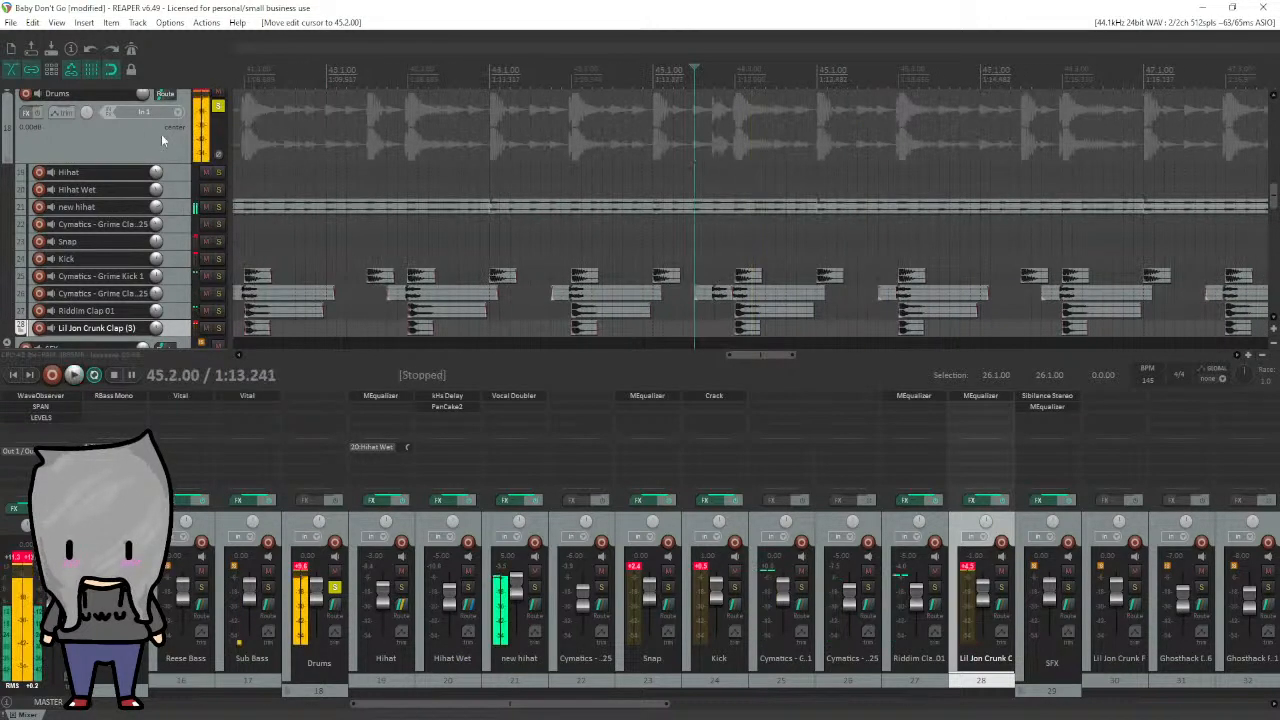
click(218, 105)
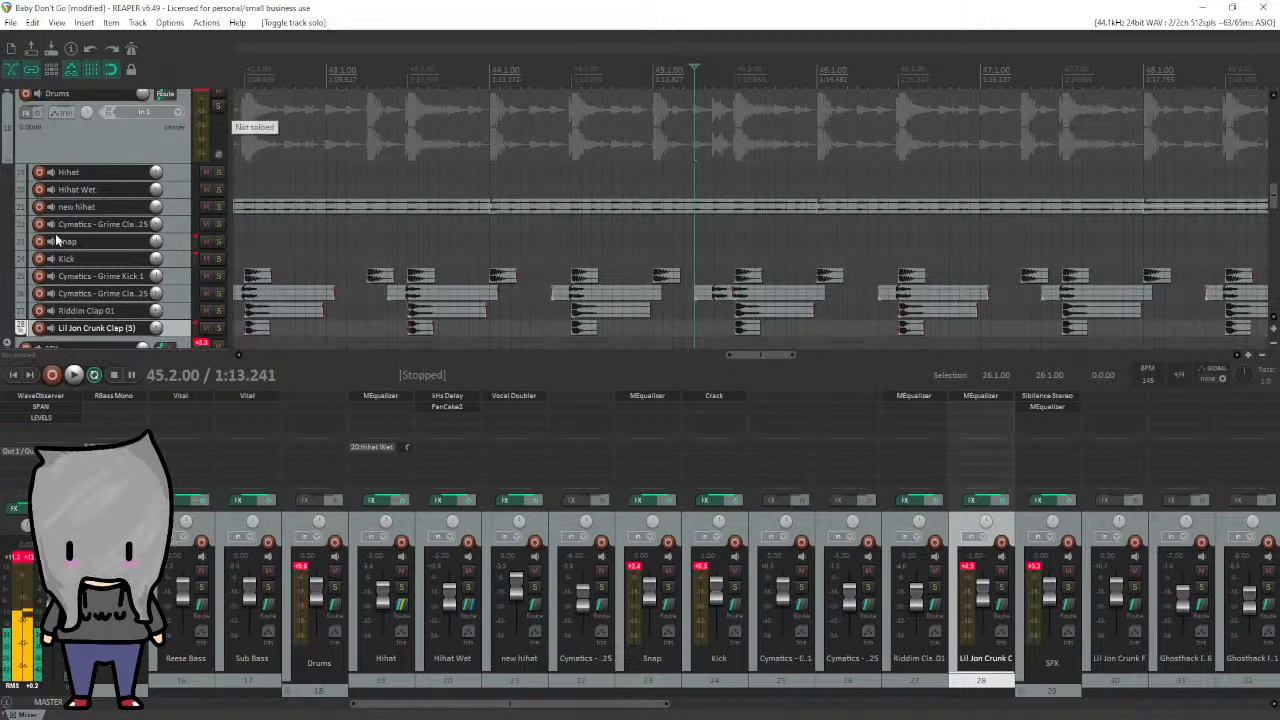
Examine the Separation, Variation and Amount settings of Vocal Doubler on the new hihat track, and close the plugin window.
click(185, 212)
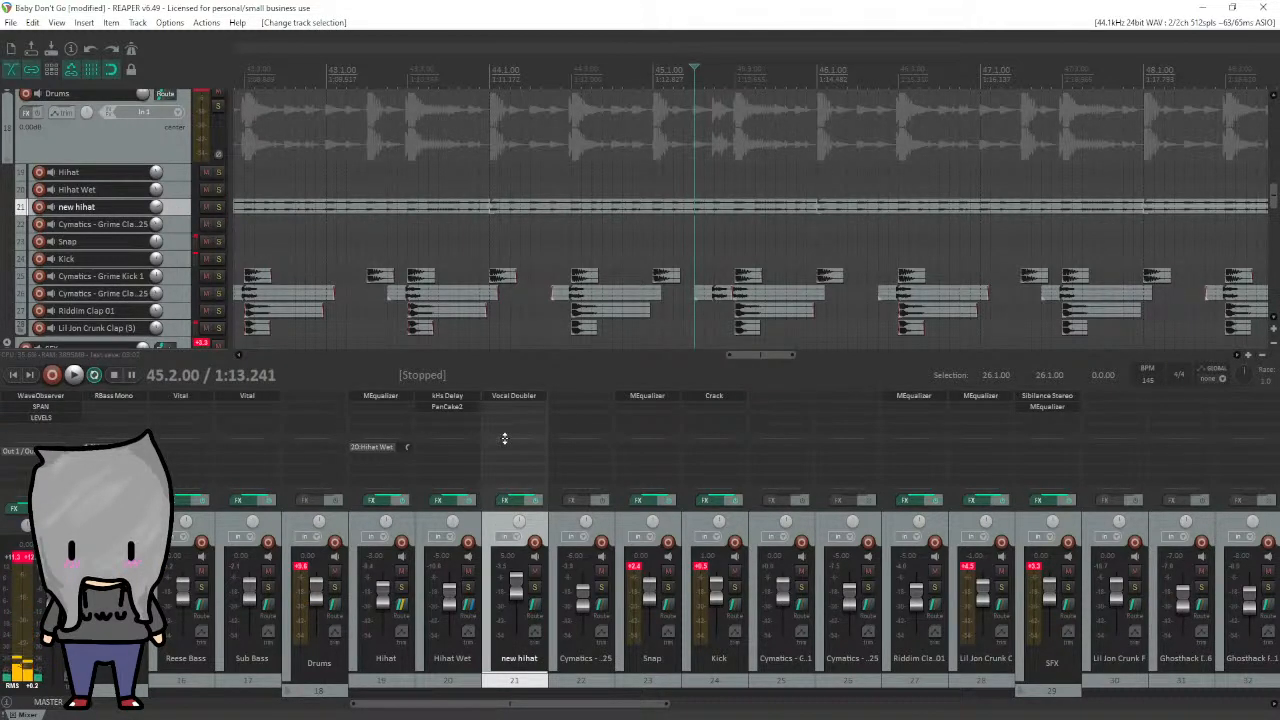
click(525, 395)
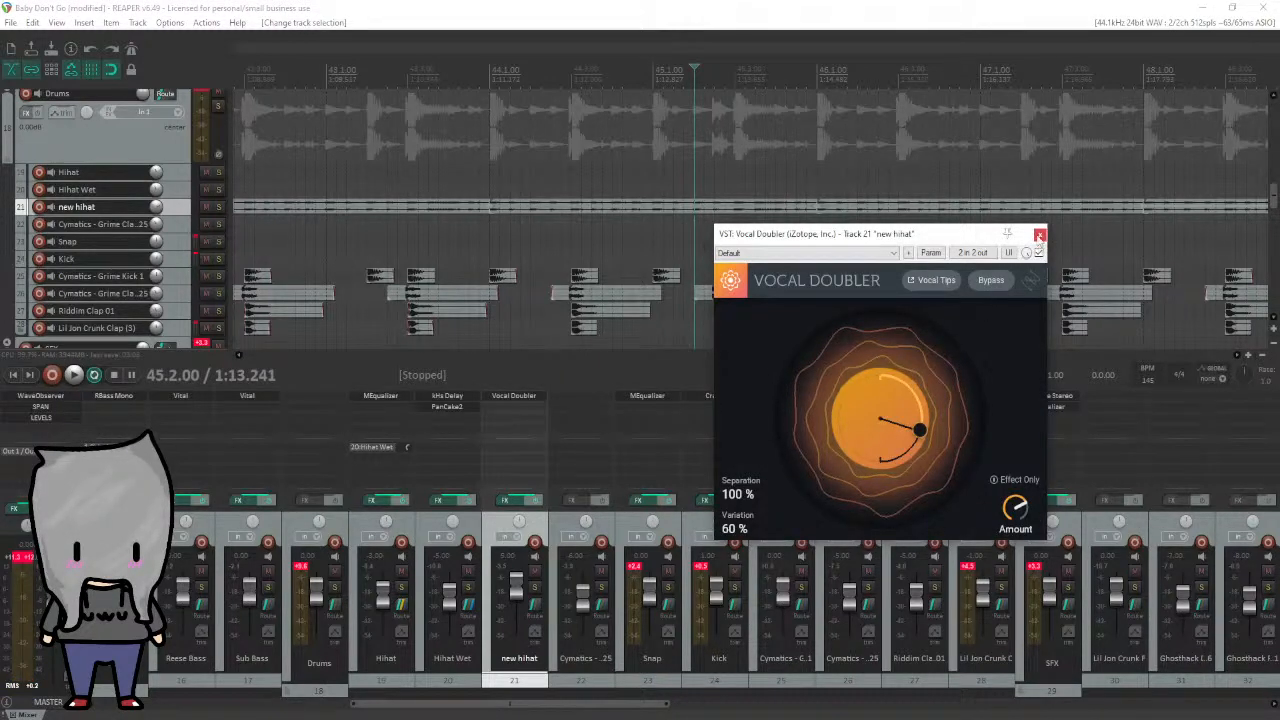
mouse_move(1022, 513)
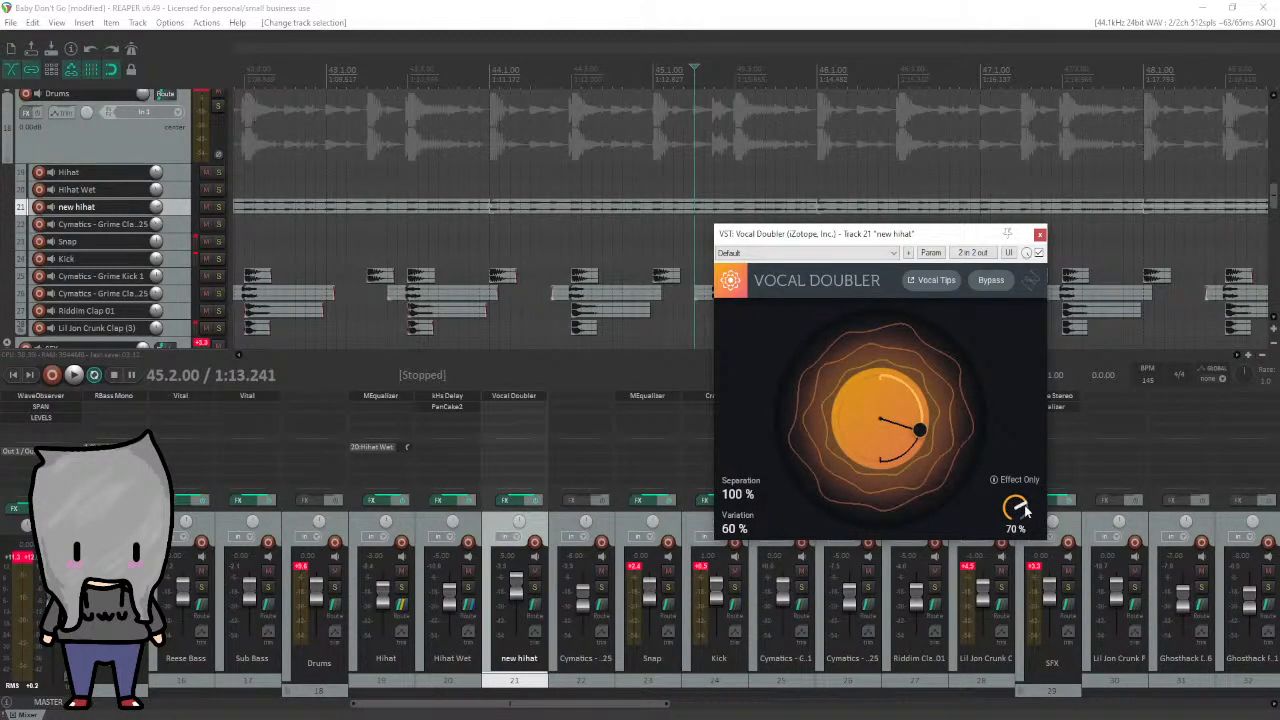
click(1040, 234)
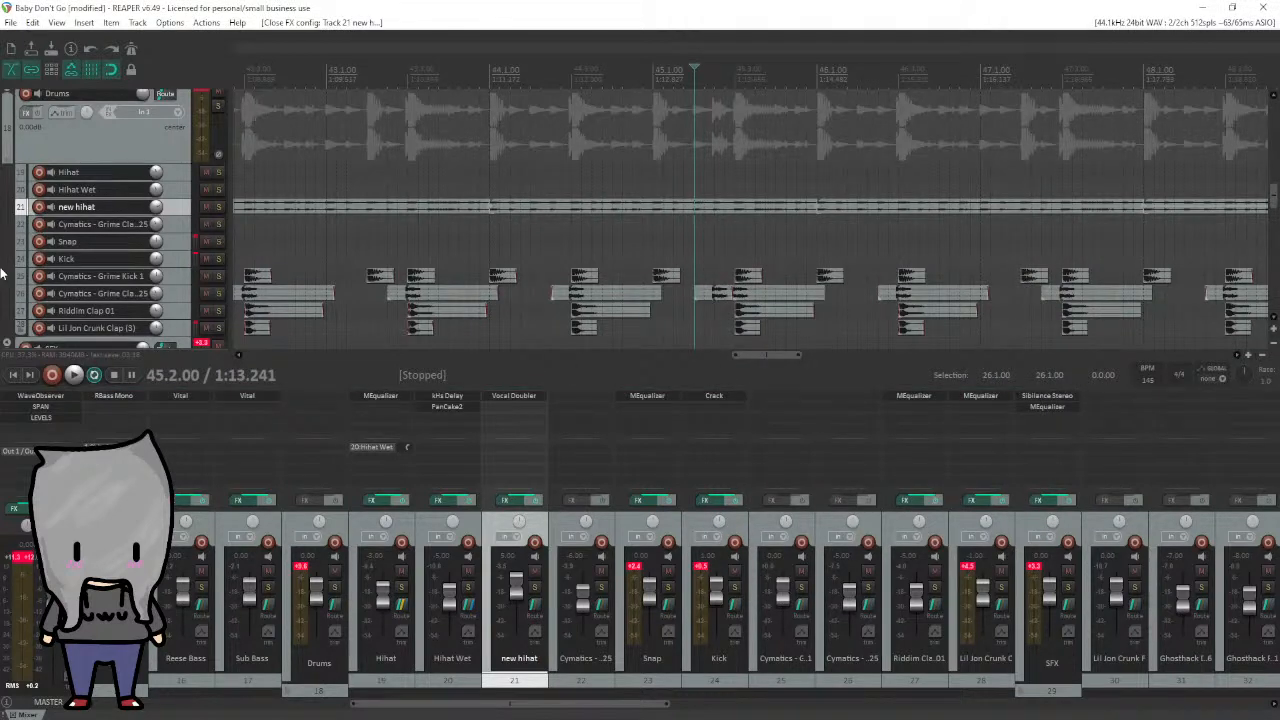
Look through the remaining SFX, Drop and BG Sfx folders and their tracks down to the end of the track list.
scroll(3, 272, down, 2)
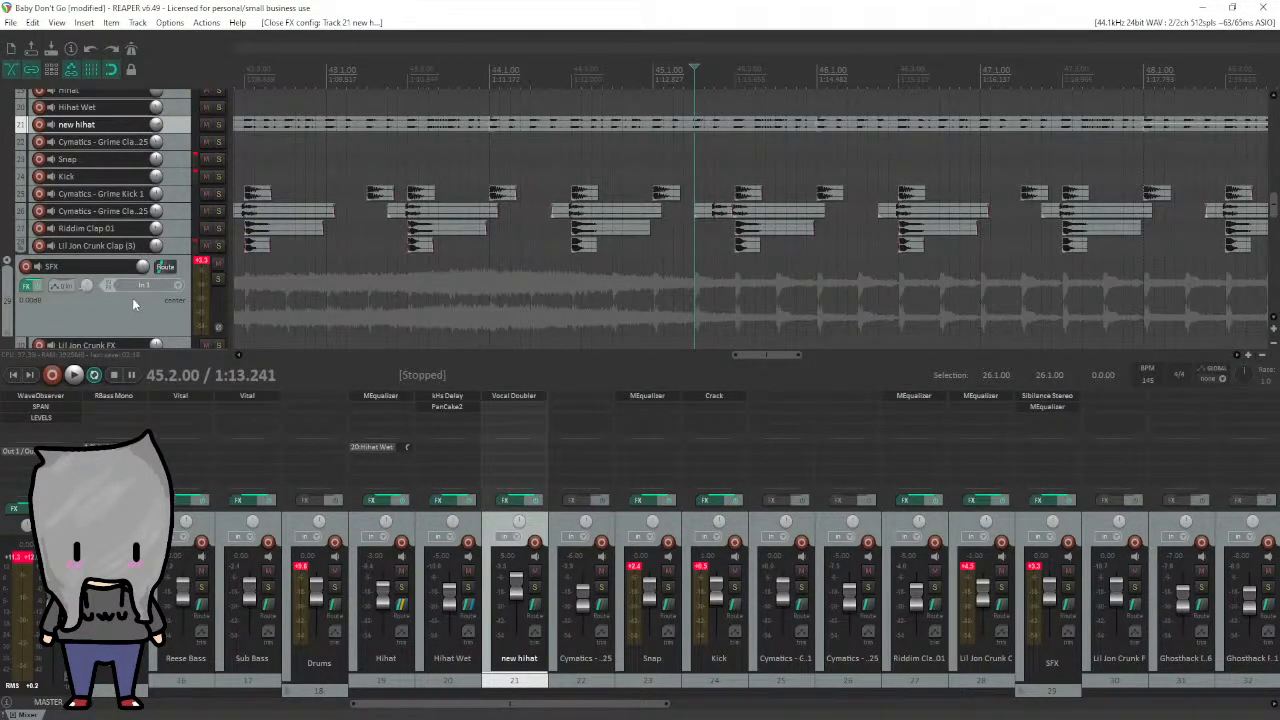
scroll(2, 300, down, 6)
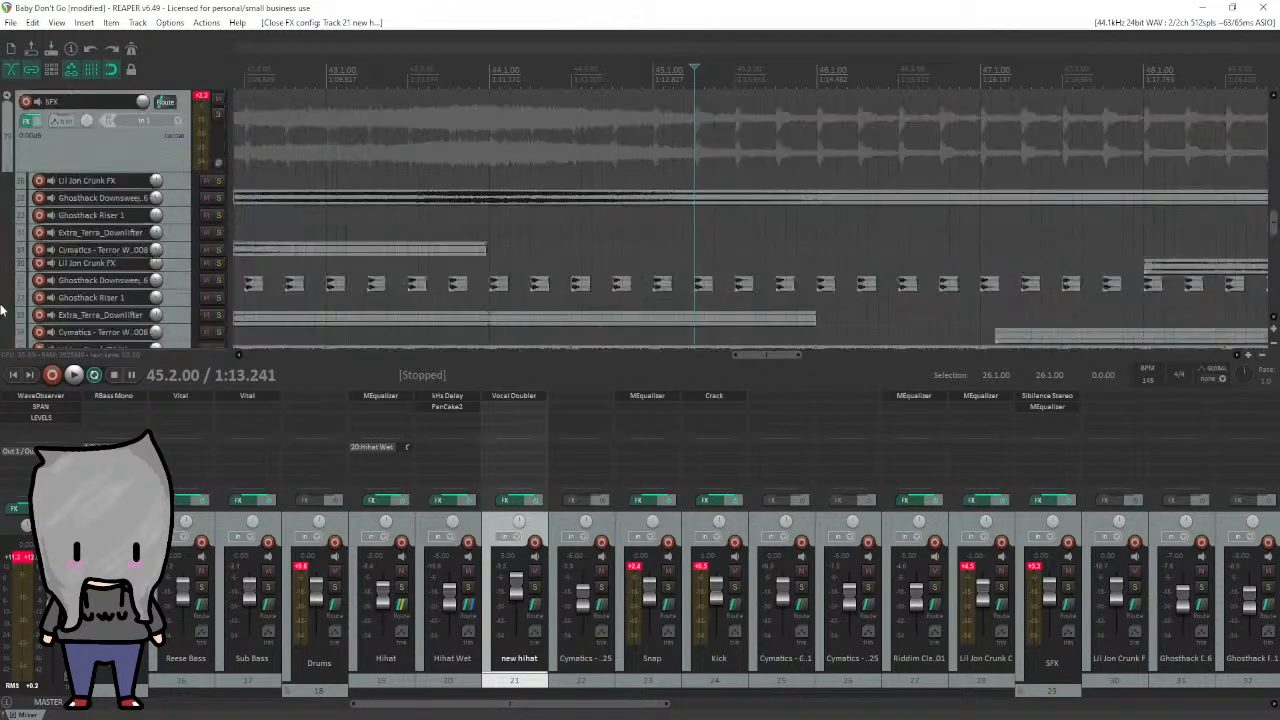
scroll(3, 300, up, 3)
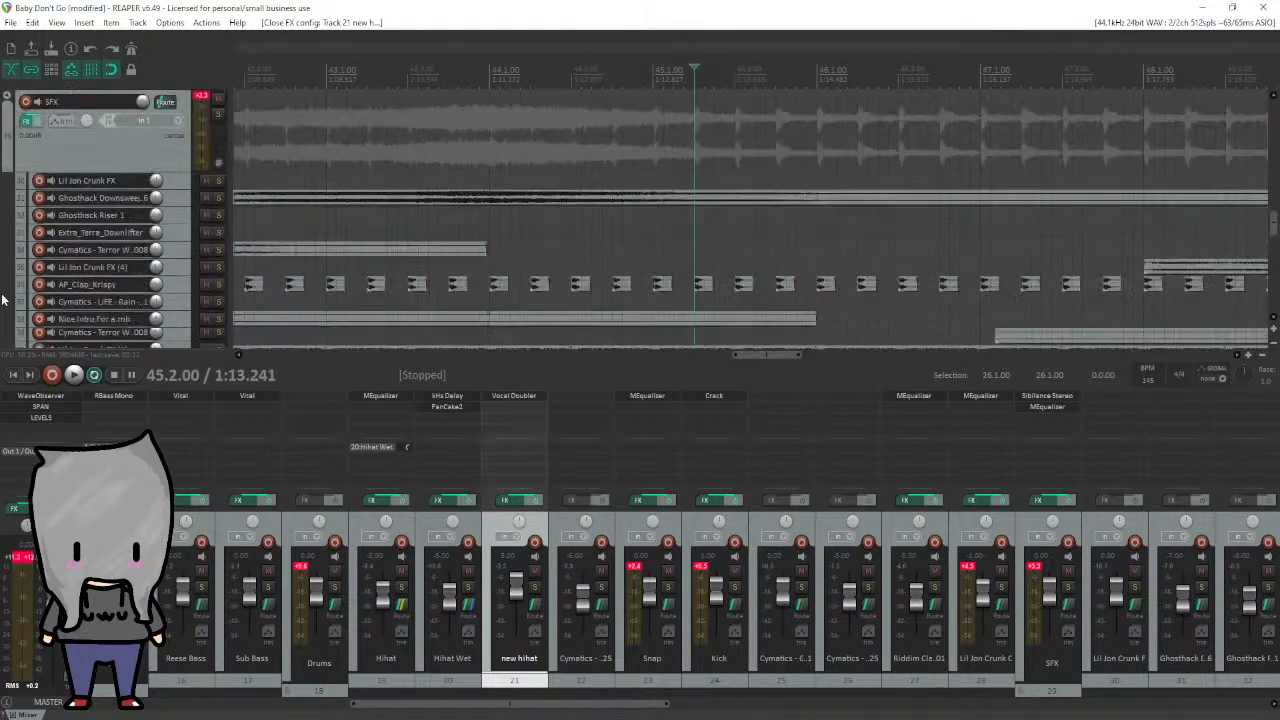
scroll(3, 300, down, 3)
scroll(3, 299, down, 2)
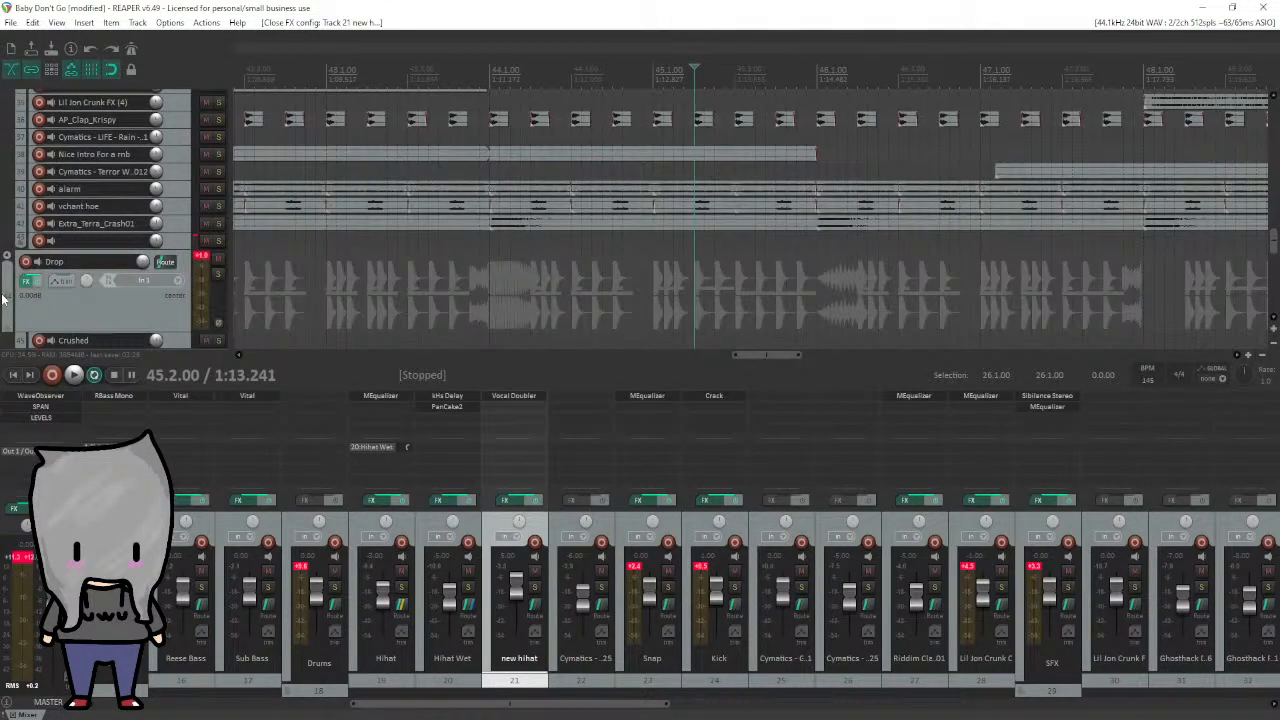
scroll(3, 298, down, 8)
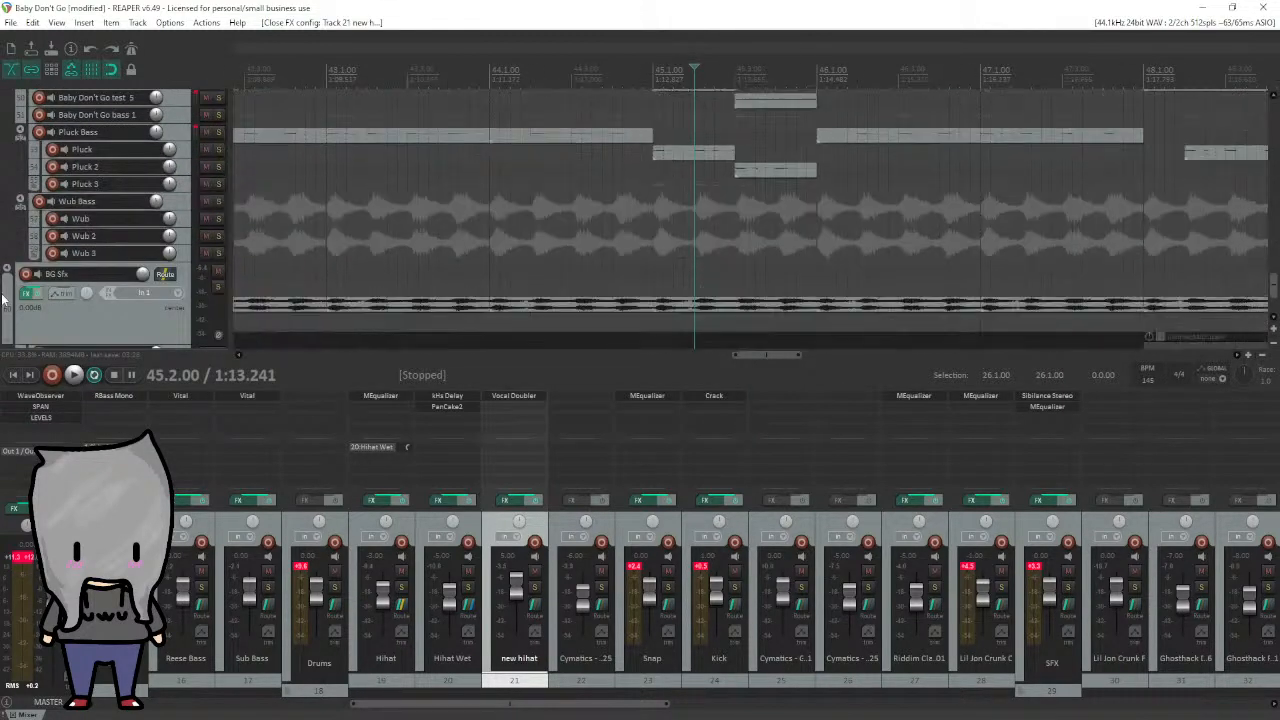
scroll(3, 298, down, 4)
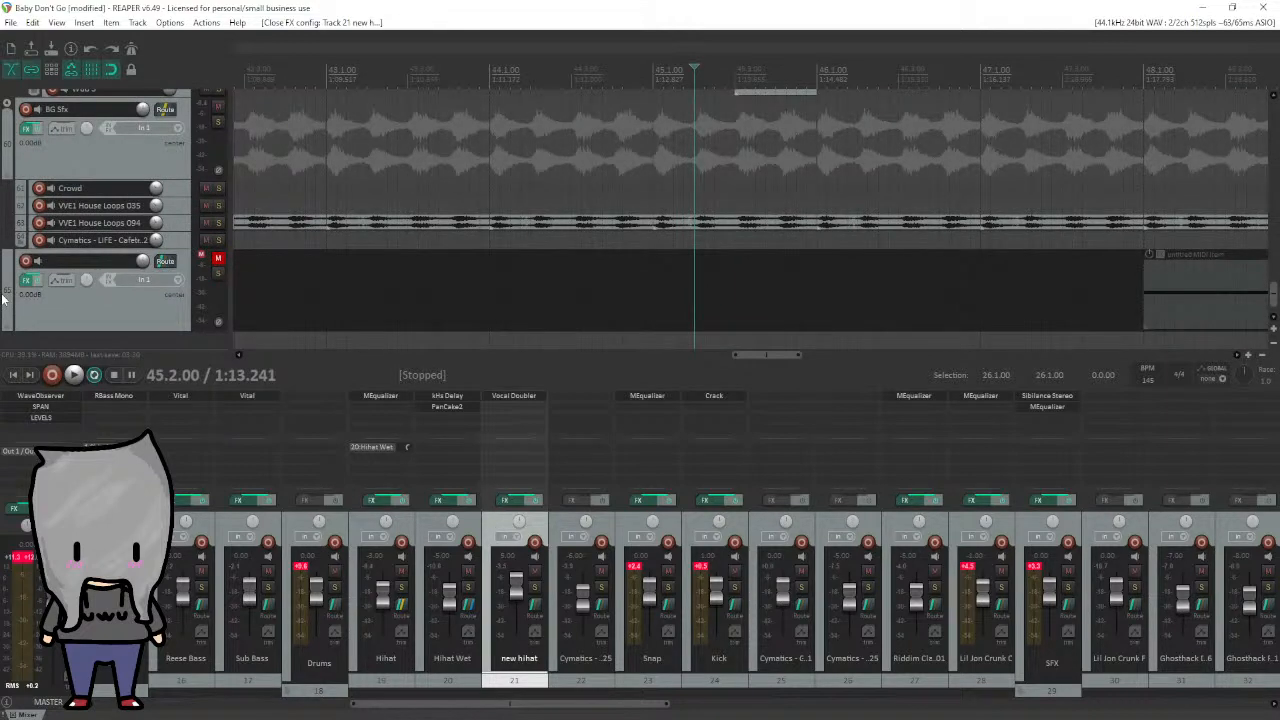
scroll(3, 298, up, 2)
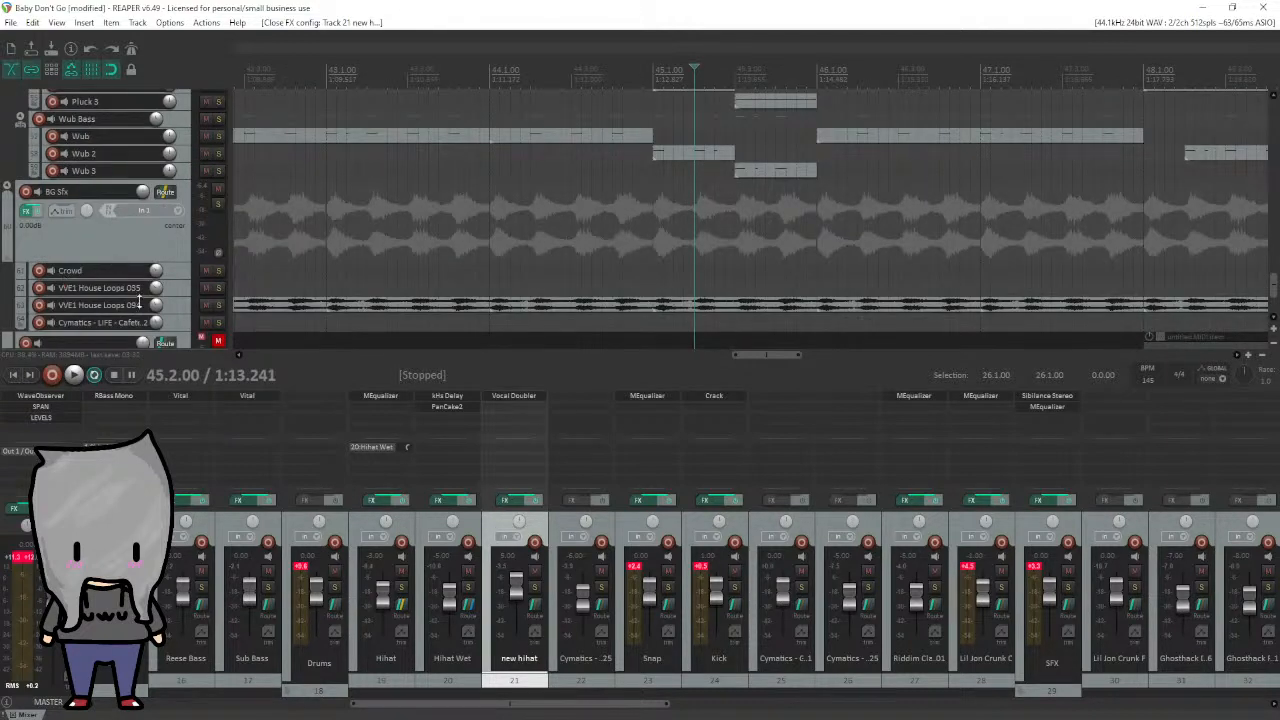
Select the BG Sfx folder track, check its channel in the mixer, and place the edit cursor at 42.1.00.
click(142, 234)
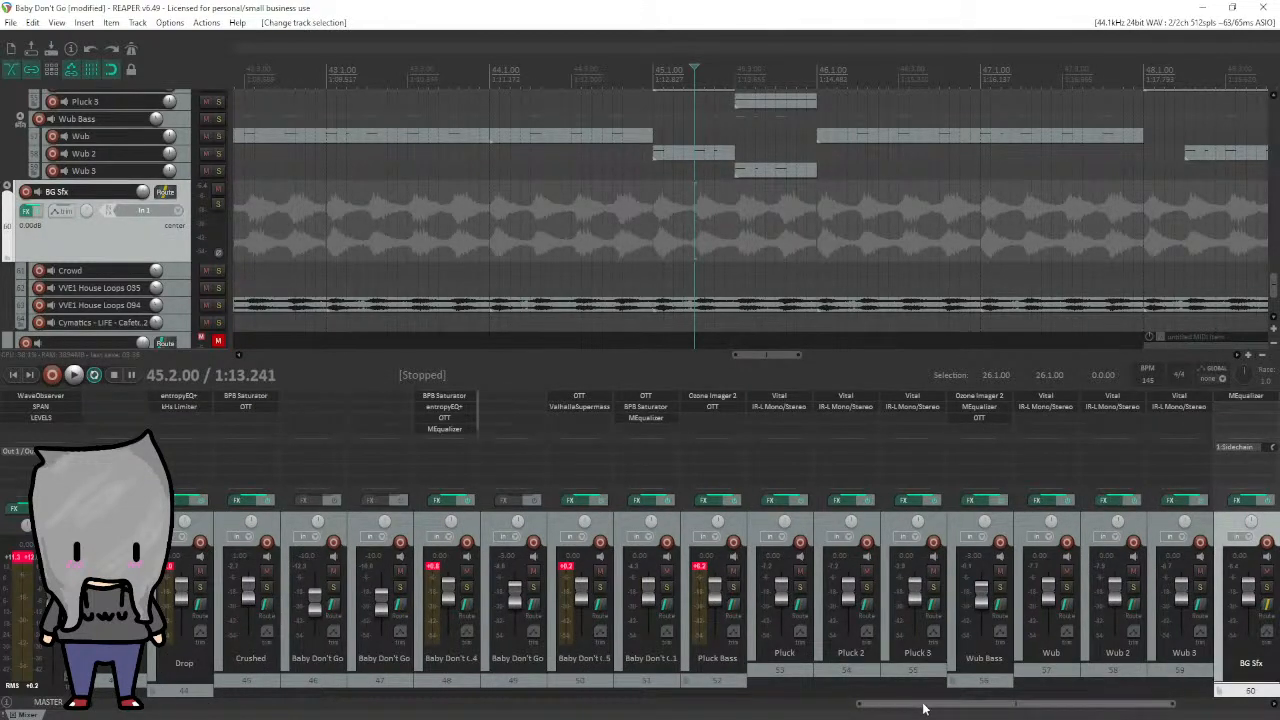
drag(923, 703, 1018, 710)
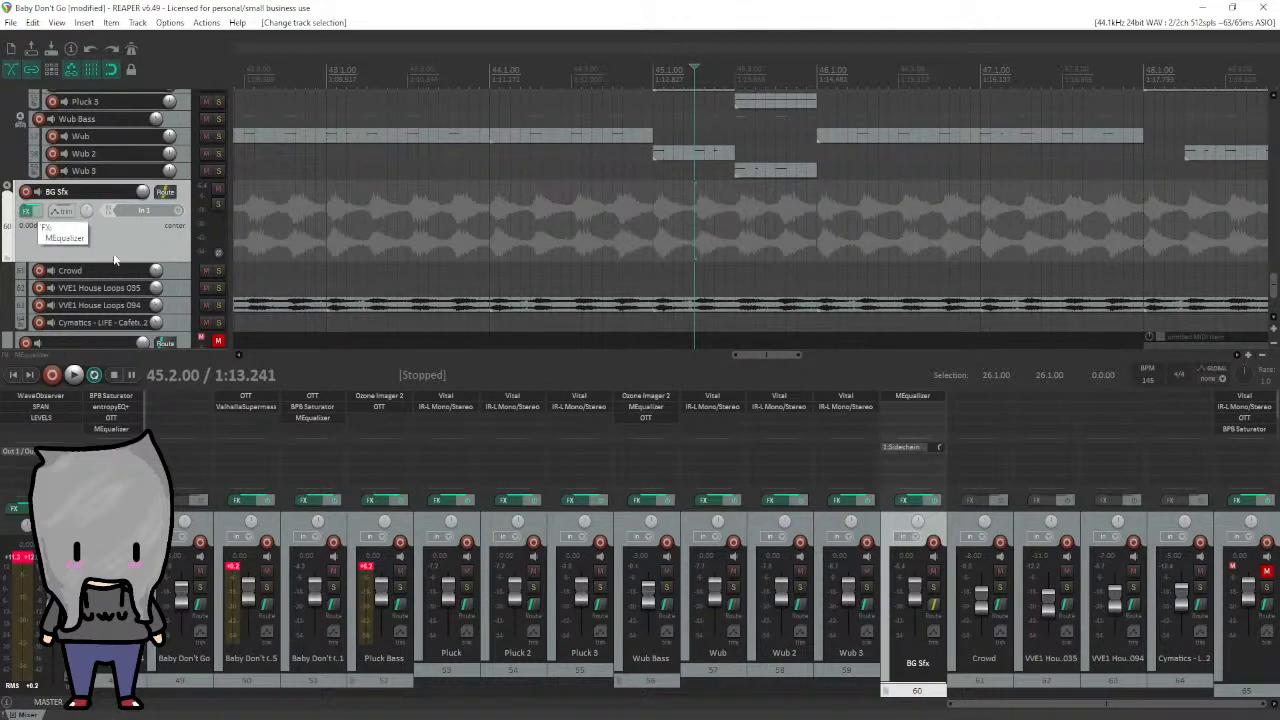
scroll(775, 72, down, 4)
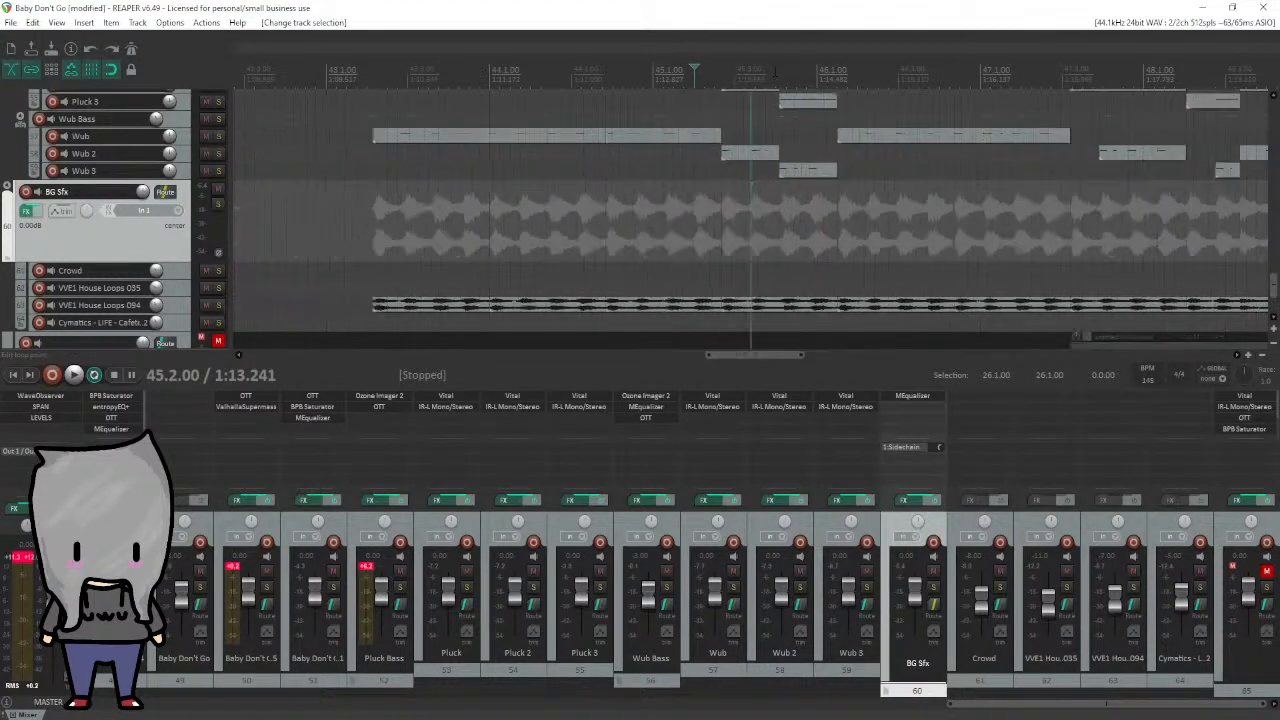
click(558, 86)
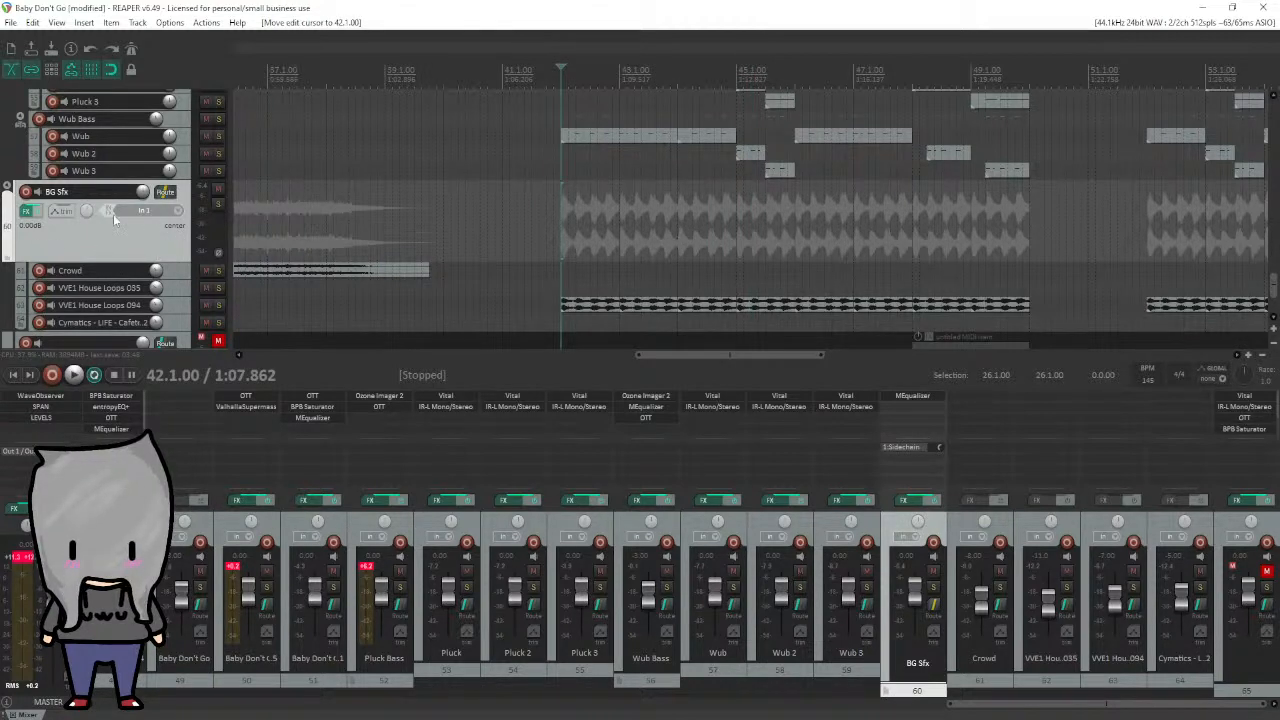
scroll(115, 218, up, 4)
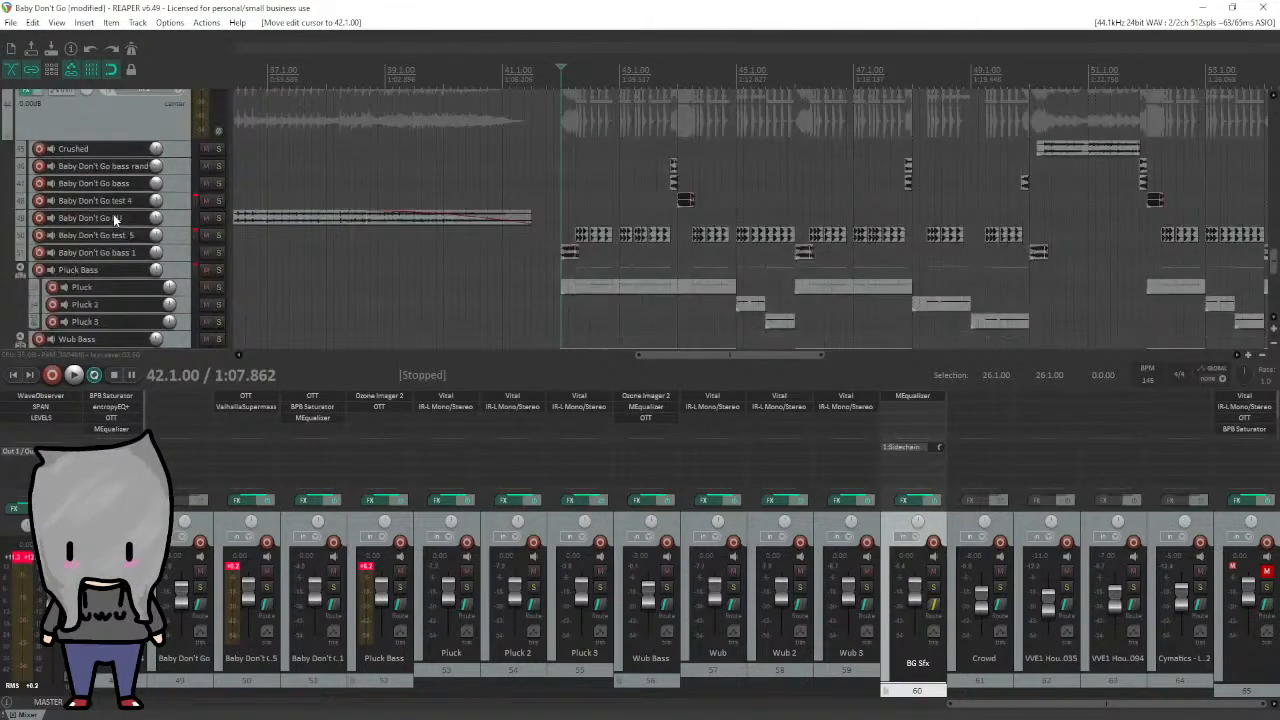
scroll(113, 218, down, 8)
scroll(113, 214, down, 5)
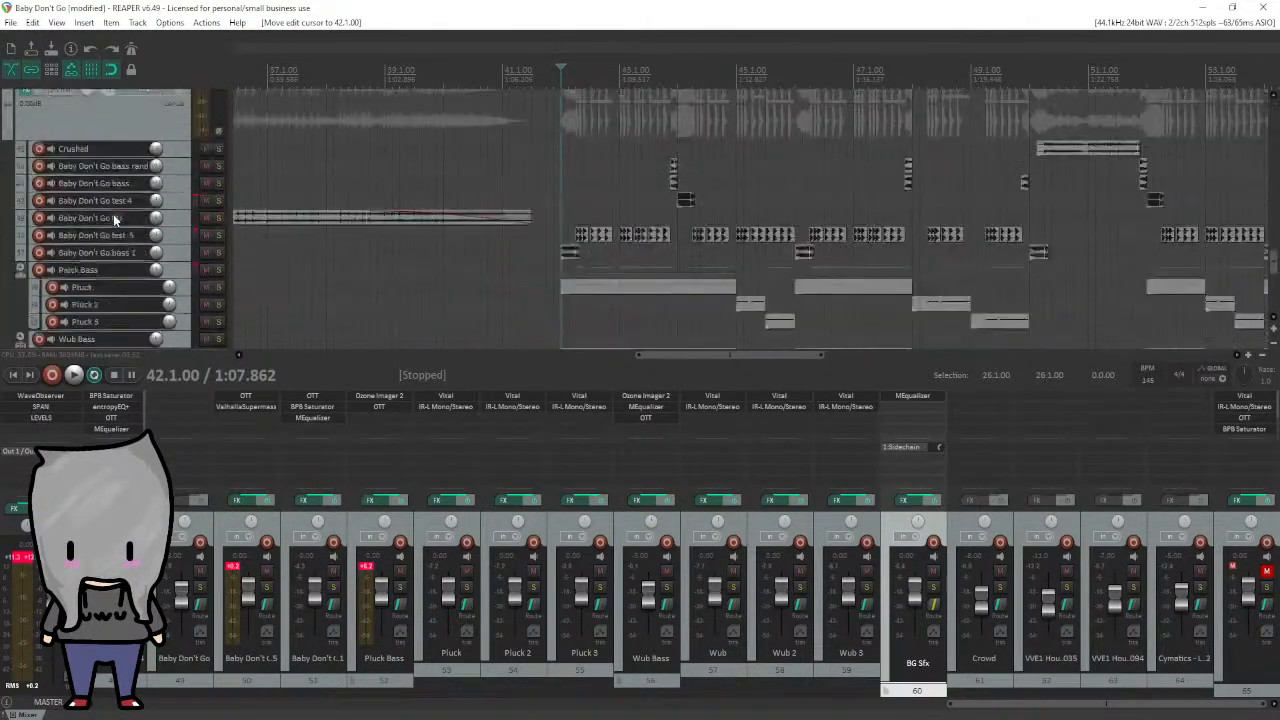
Select the Drop folder track below the SFX folder and solo it.
scroll(113, 213, up, 2)
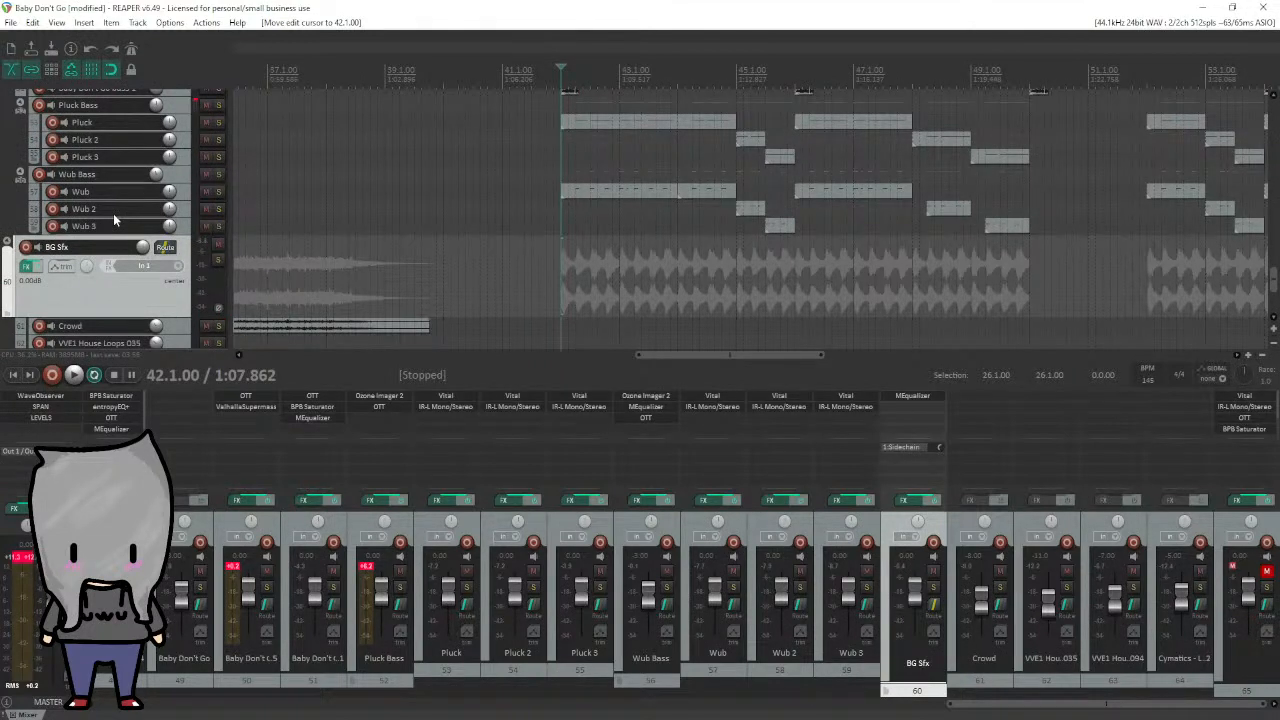
scroll(113, 213, down, 2)
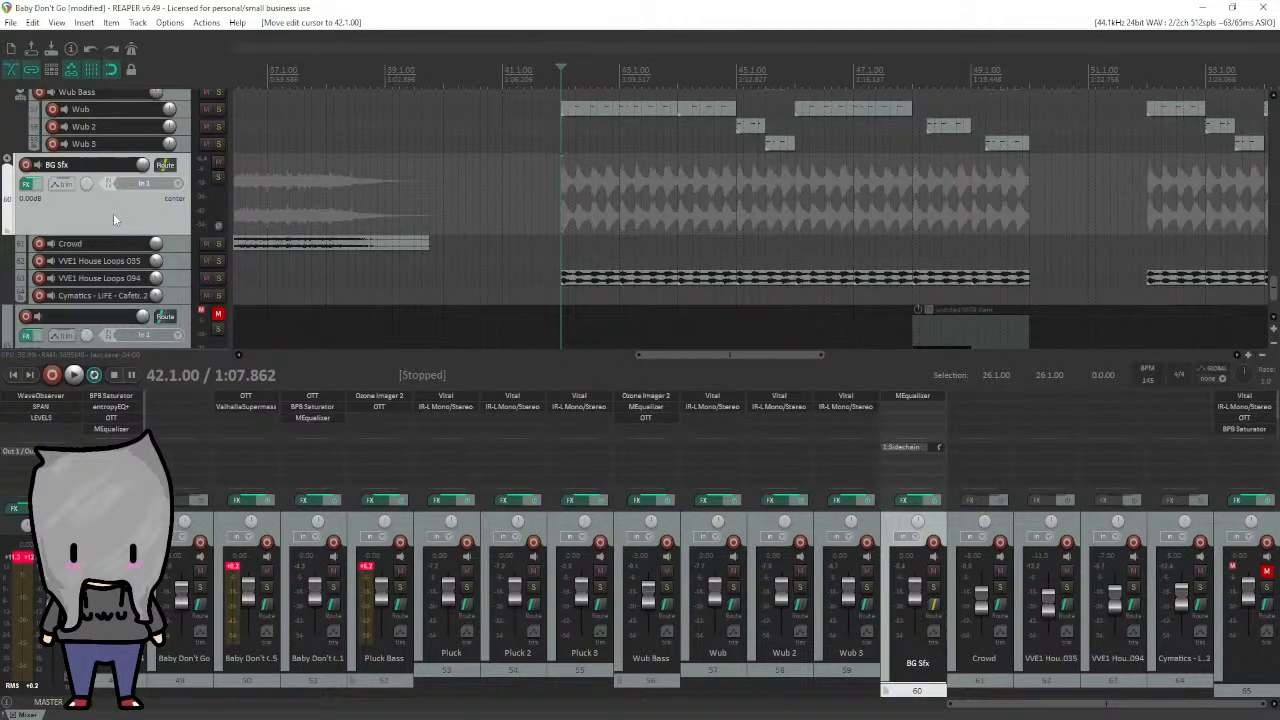
scroll(113, 213, up, 10)
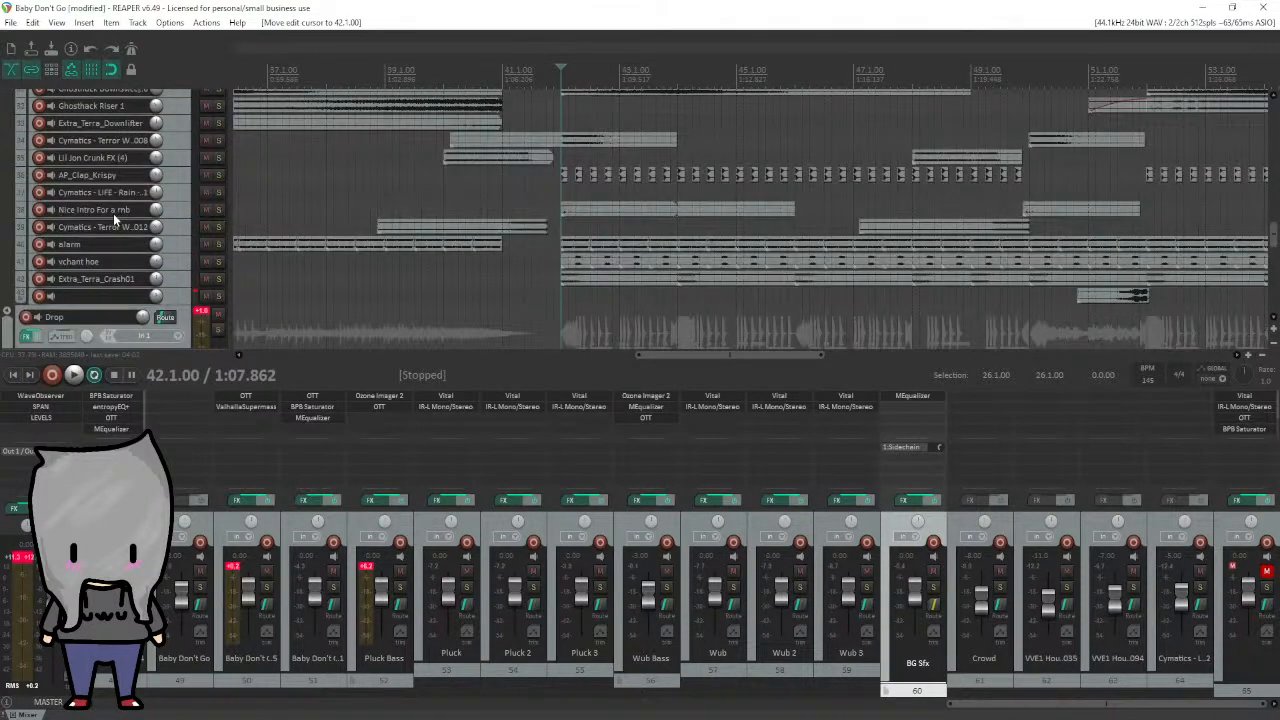
scroll(113, 213, down, 10)
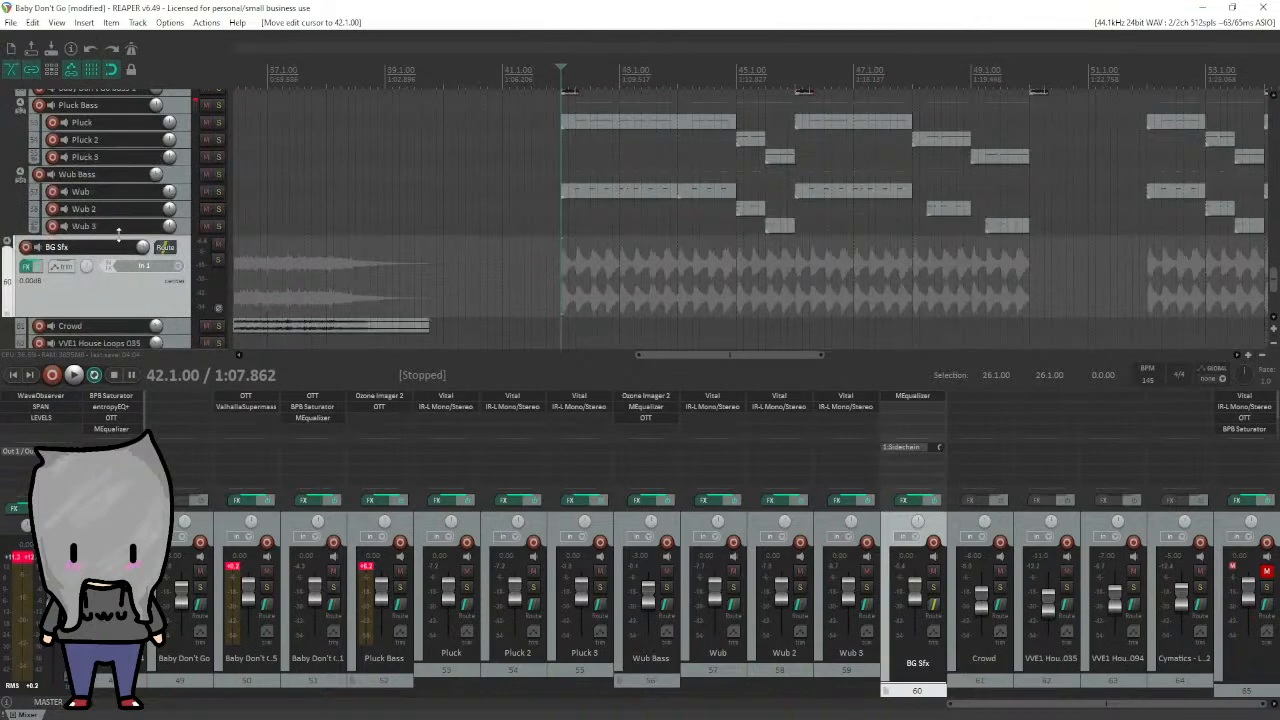
scroll(118, 232, up, 5)
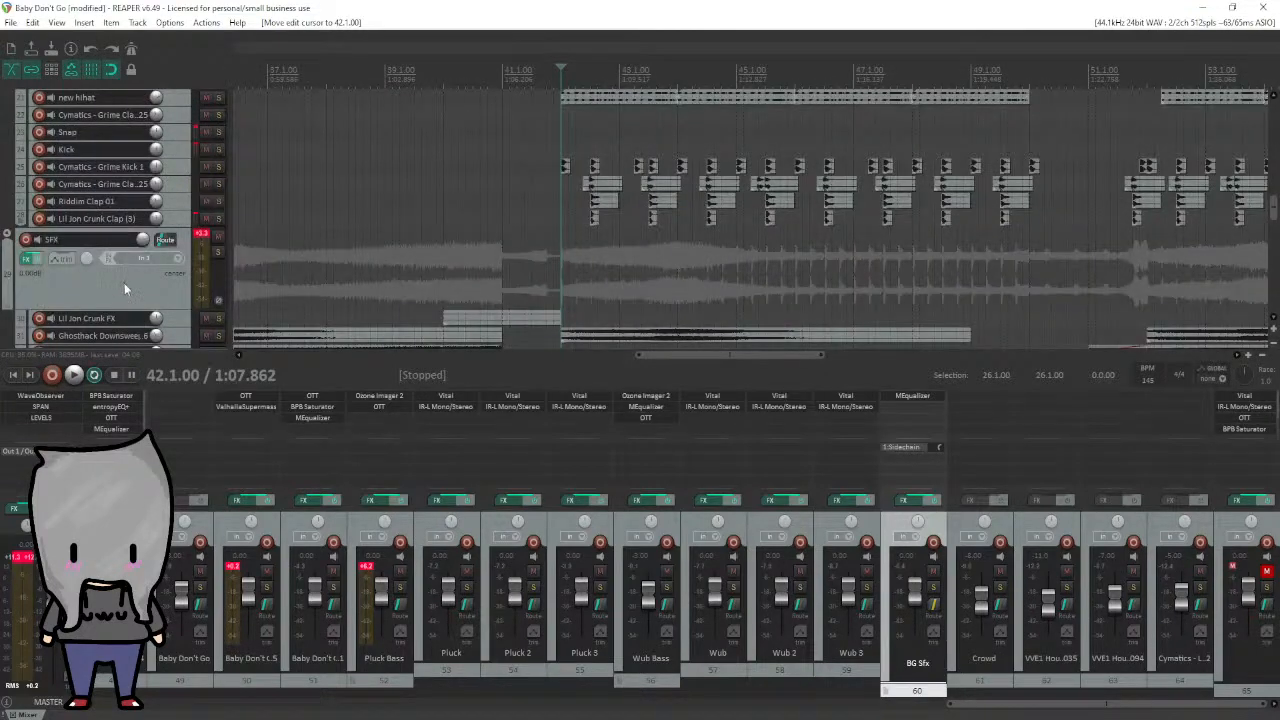
click(124, 288)
scroll(124, 288, down, 10)
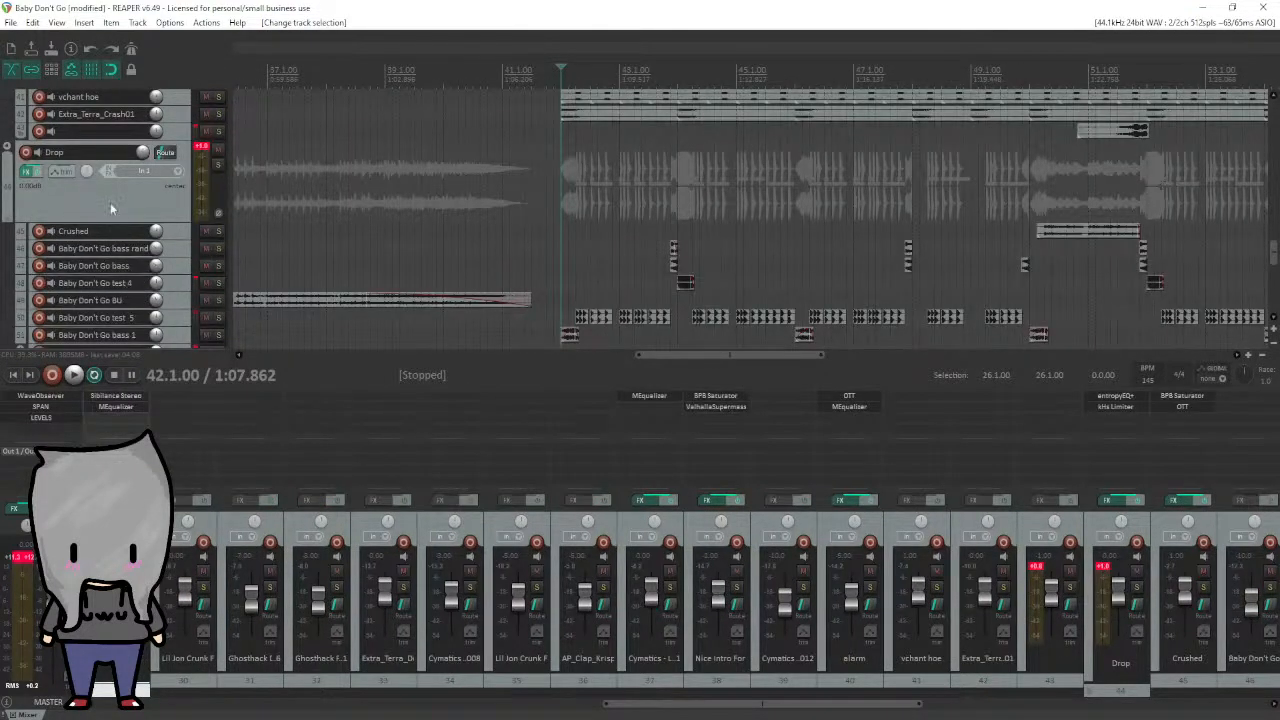
click(110, 200)
click(218, 164)
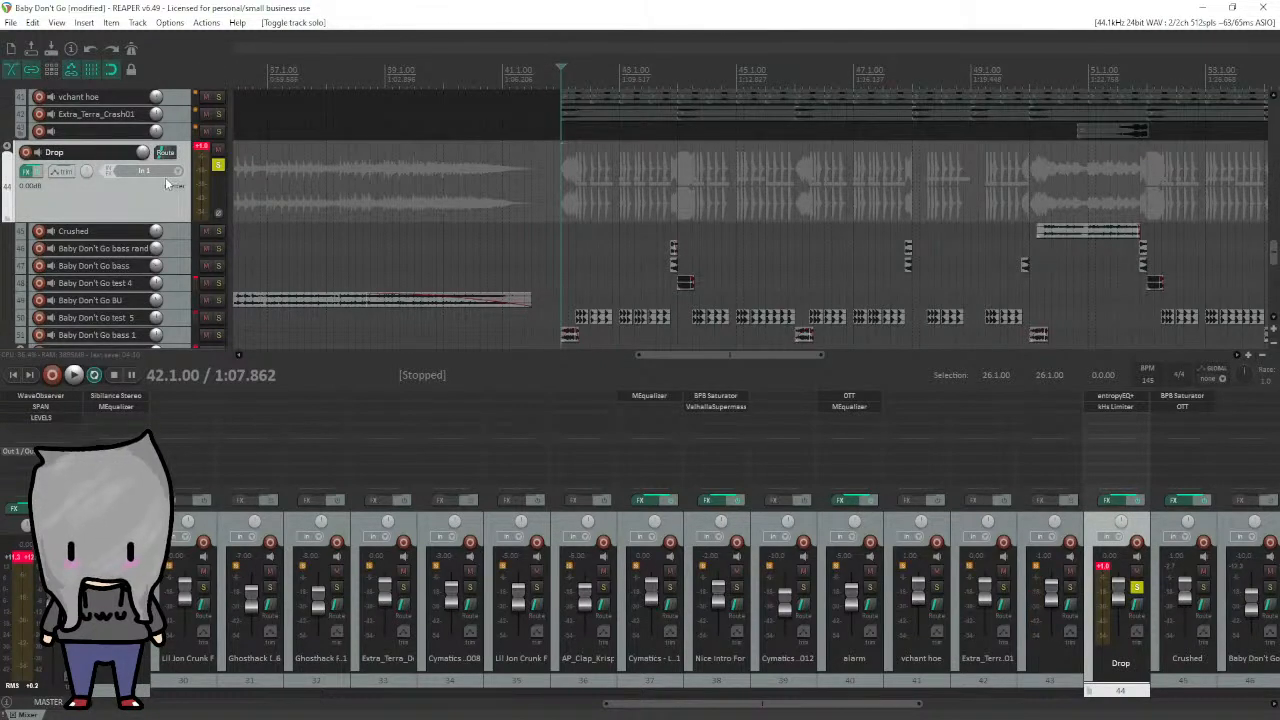
Solo the Pluck Bass folder inside Drop, play it briefly from 42.1.00 and clear its solo.
scroll(170, 185, down, 10)
scroll(165, 178, up, 6)
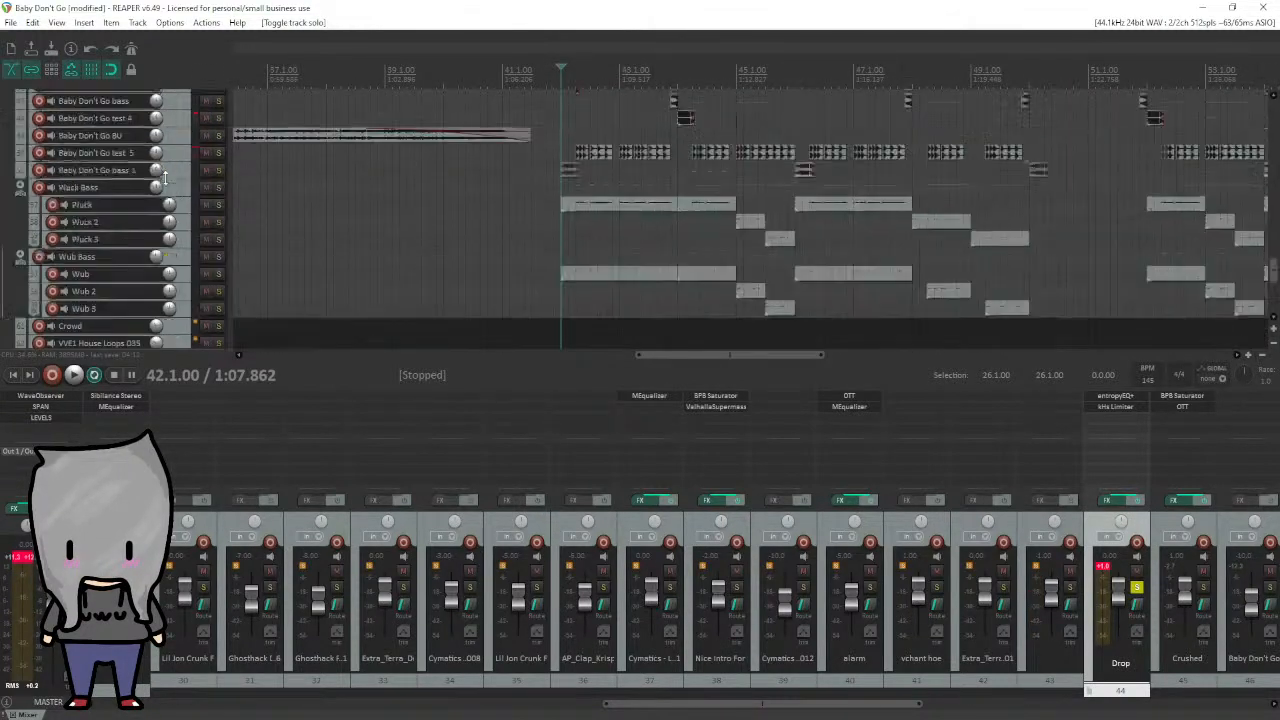
scroll(165, 178, up, 3)
scroll(162, 195, down, 2)
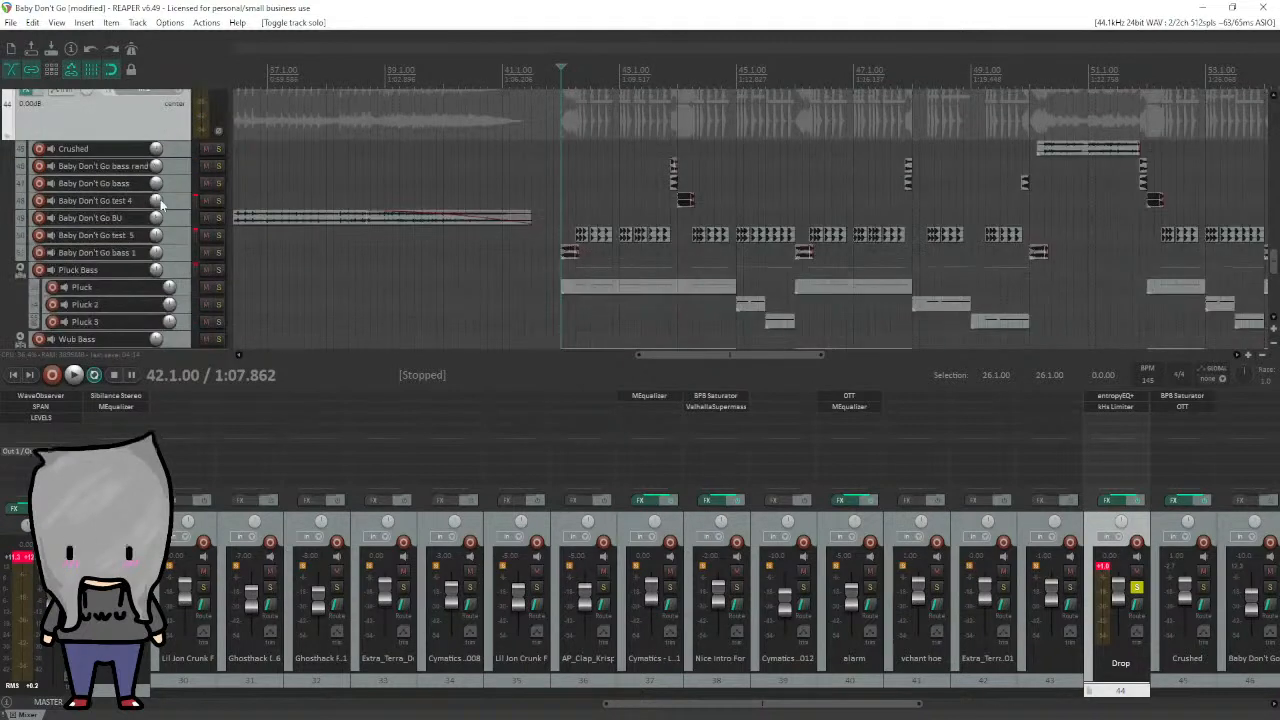
click(219, 270)
key(space)
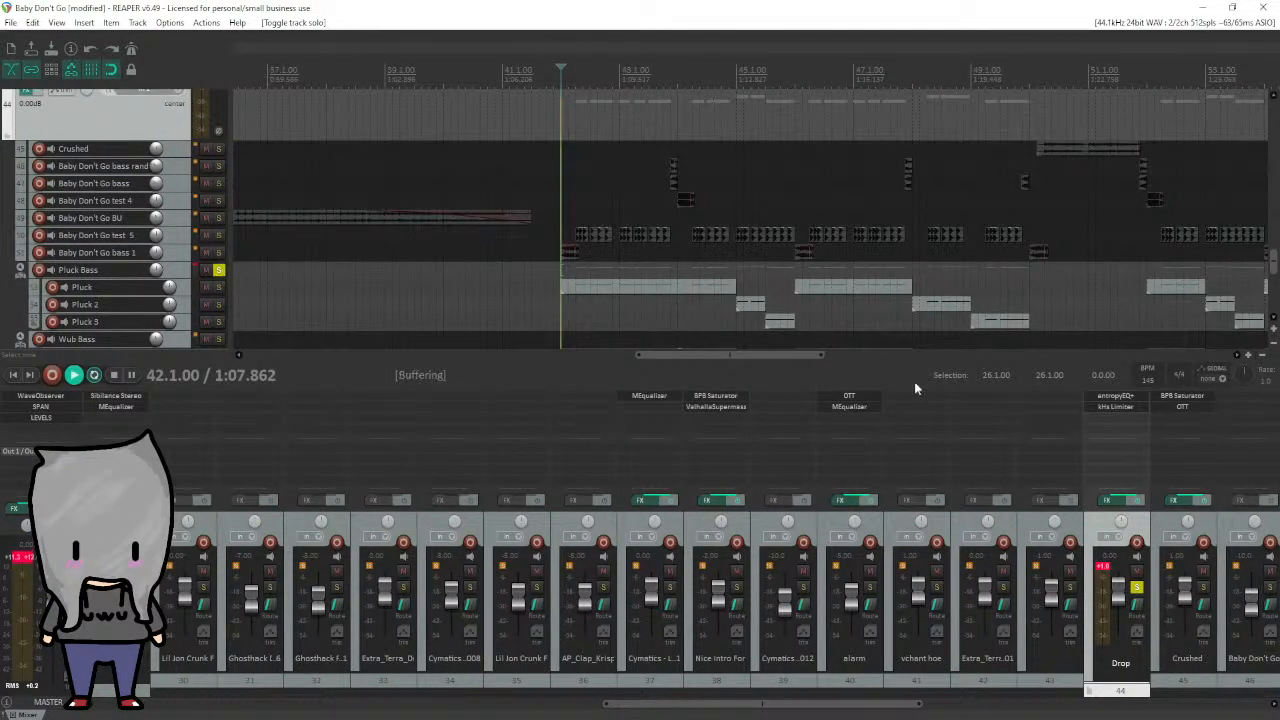
drag(889, 706, 945, 707)
key(space)
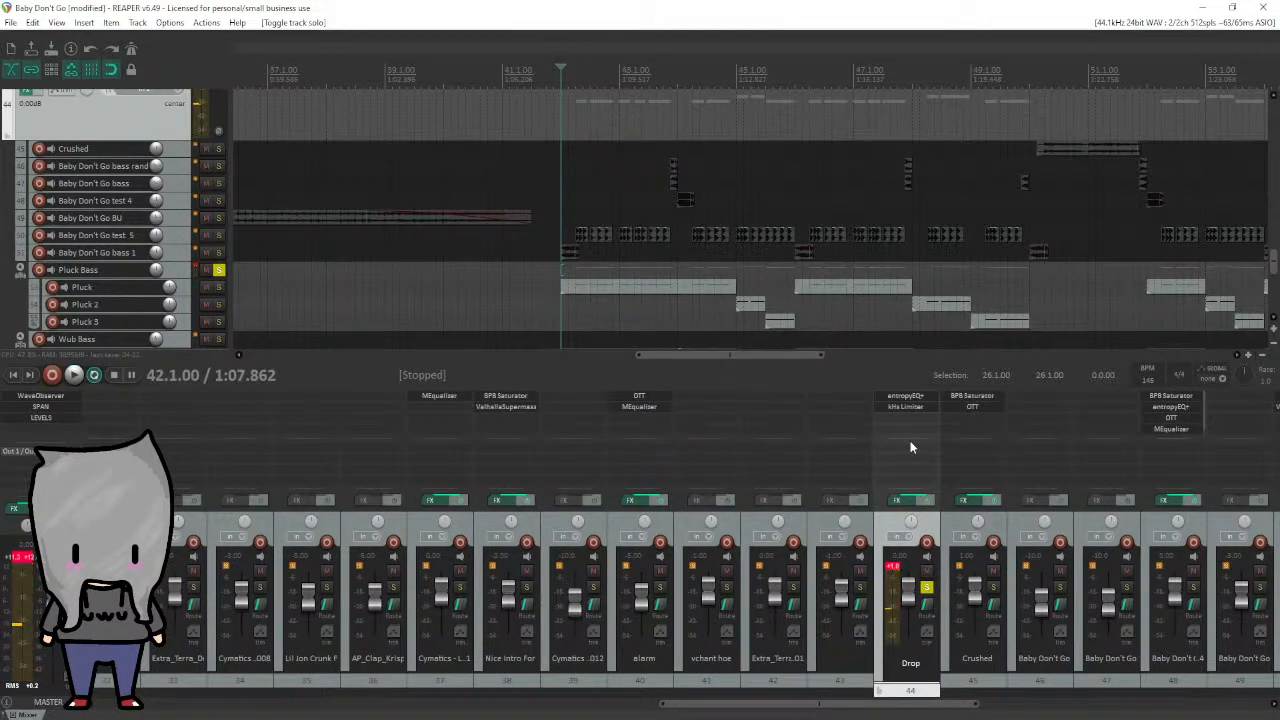
click(219, 270)
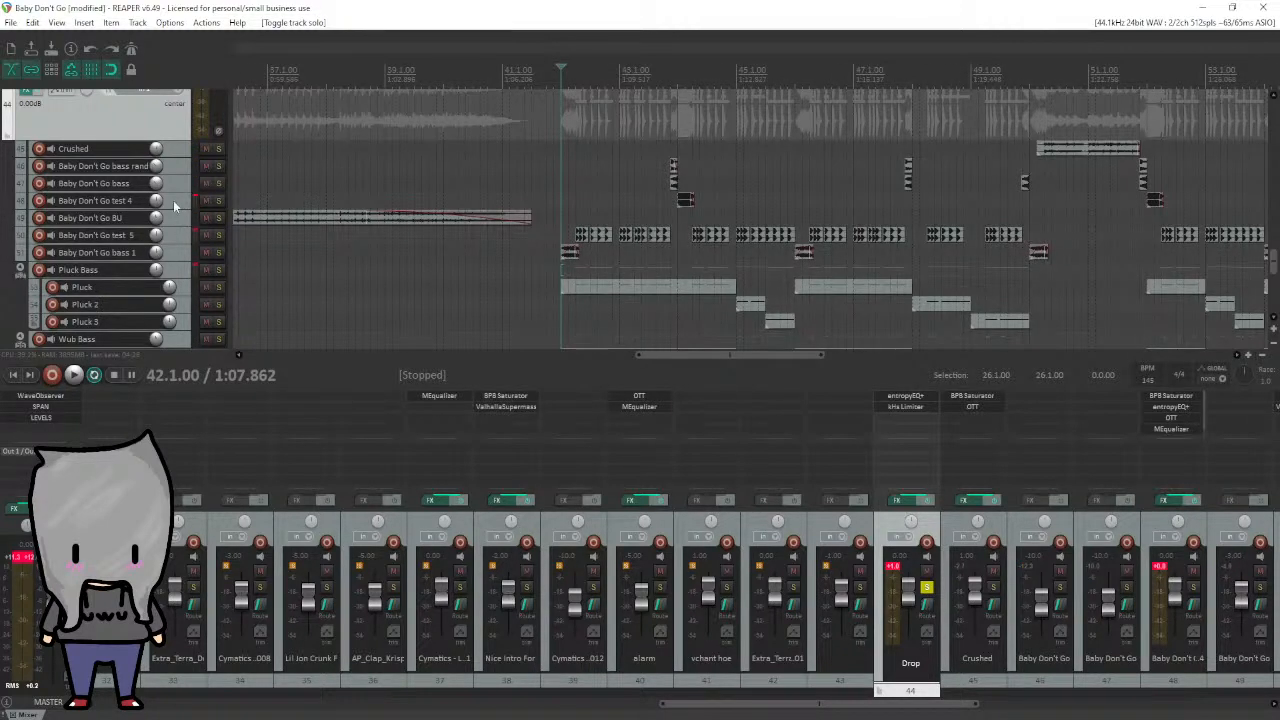
Examine entropyEQ+ and kHs Limiter in the Drop folder's effect chain, and close the chain window.
scroll(173, 200, up, 2)
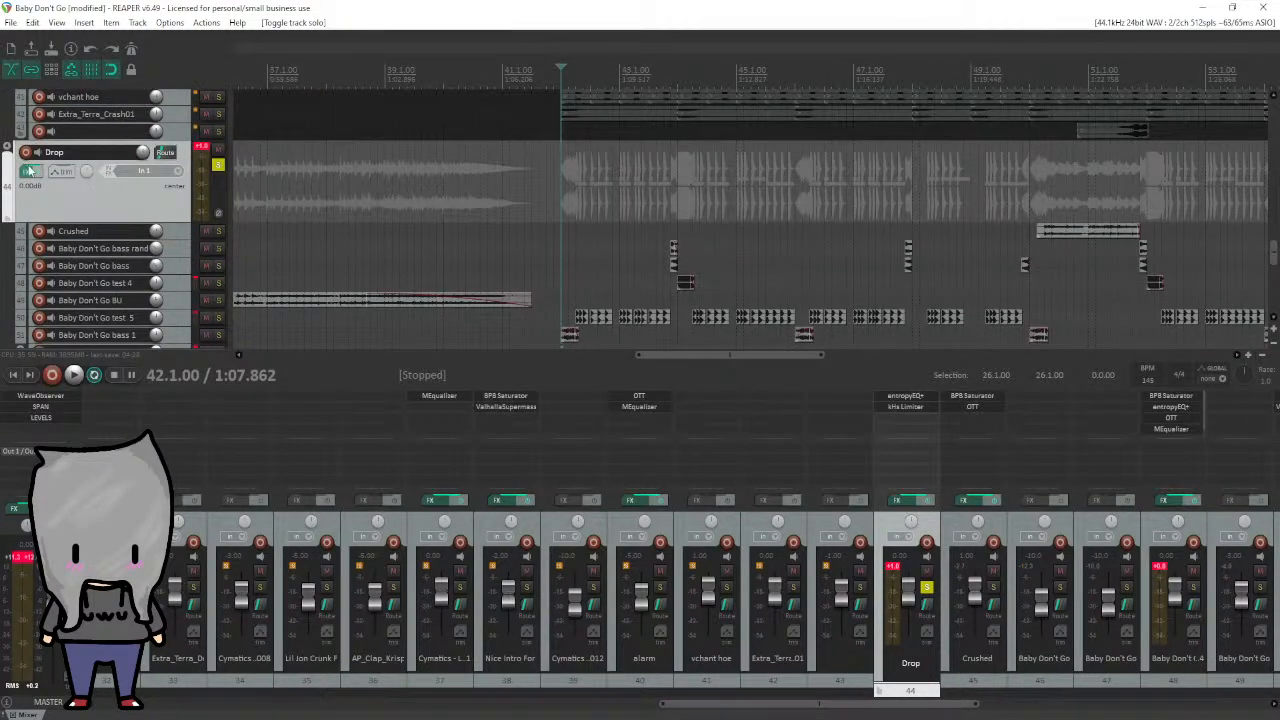
click(30, 172)
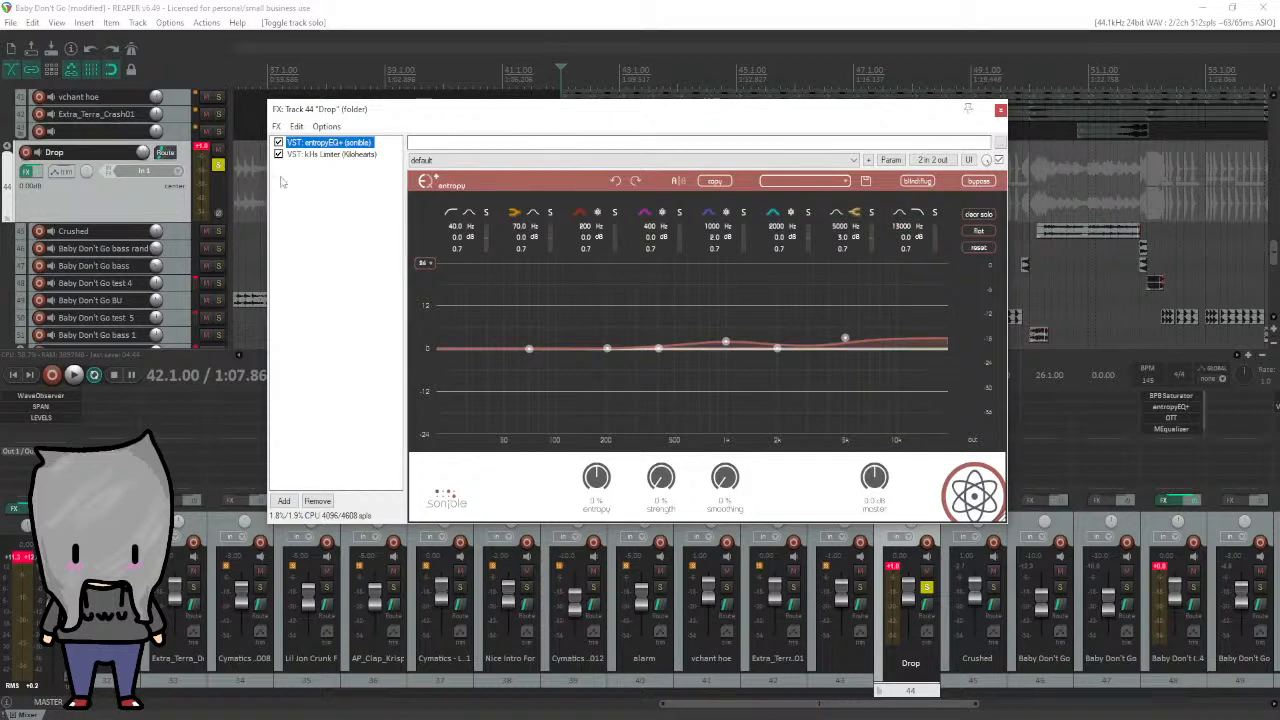
click(338, 156)
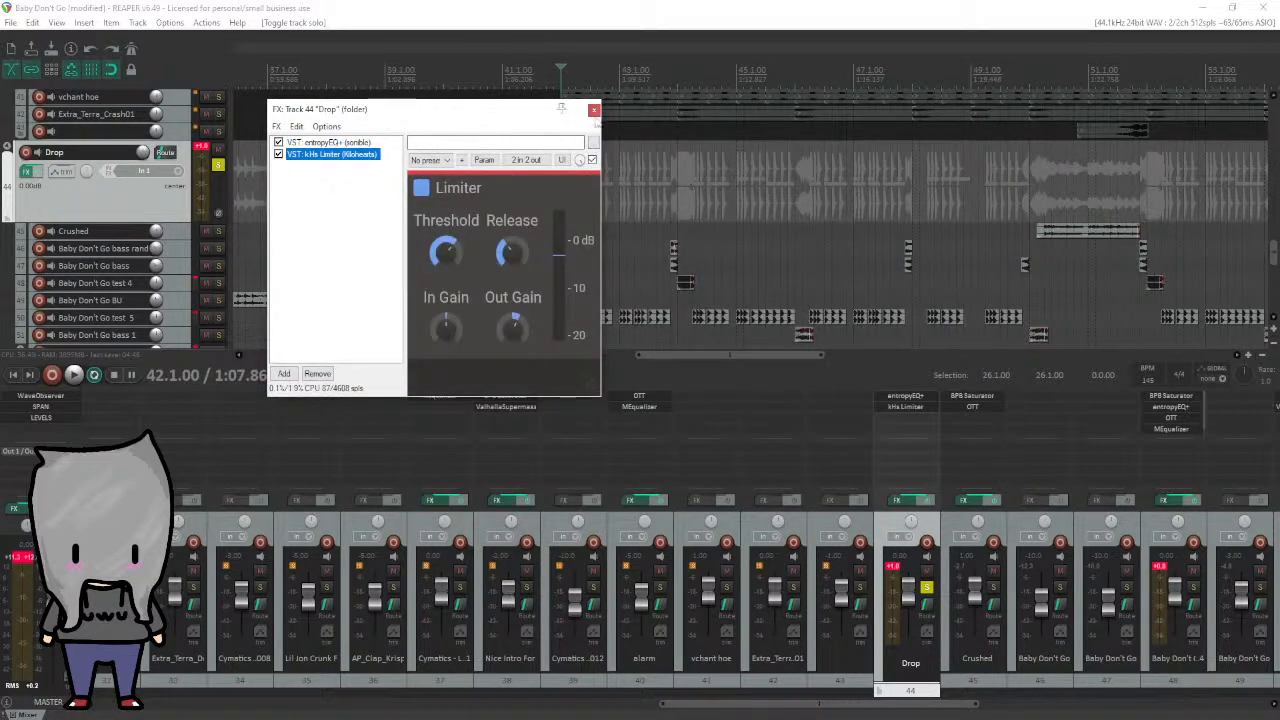
click(595, 110)
Solo the Pluck Bass folder again and select its track.
scroll(157, 213, down, 2)
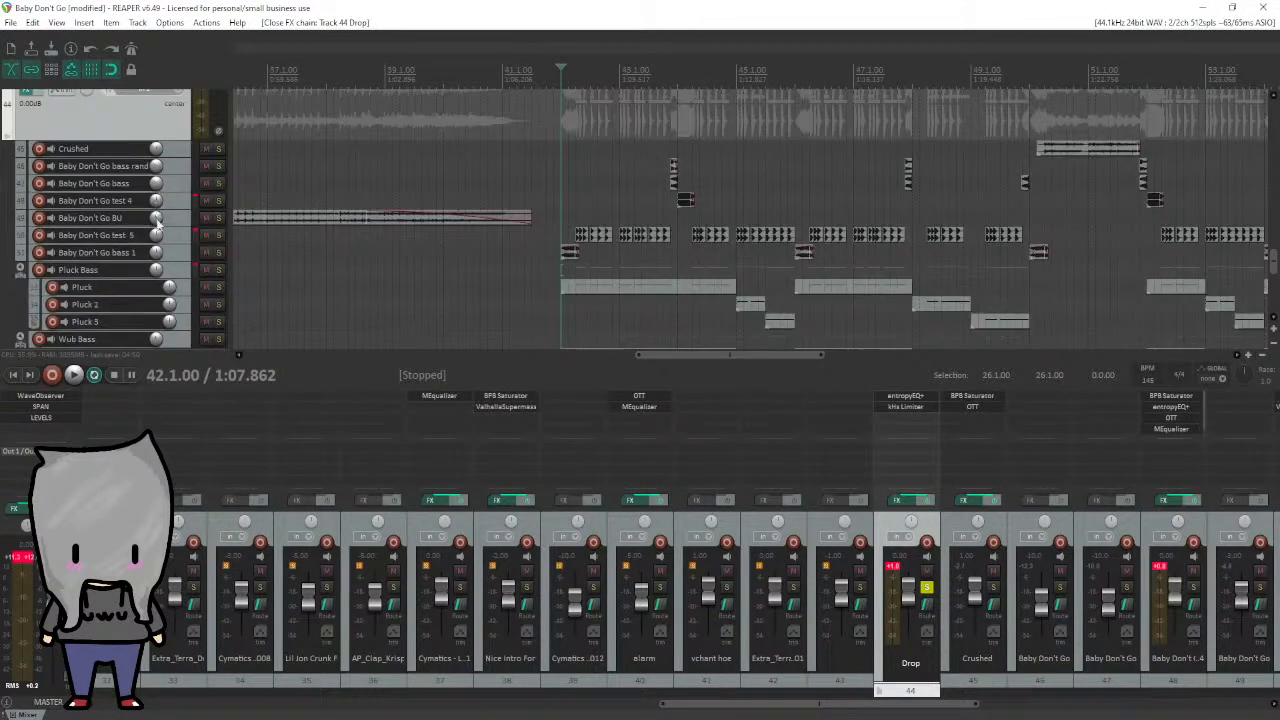
click(217, 271)
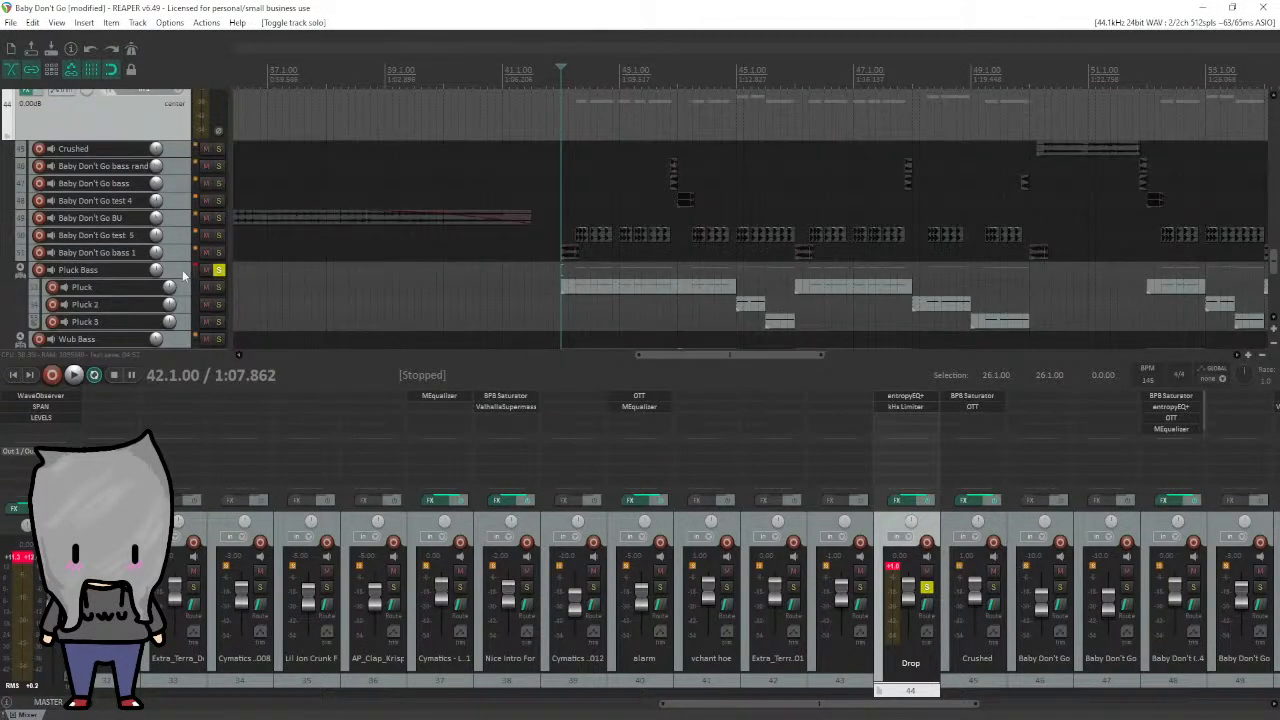
click(181, 276)
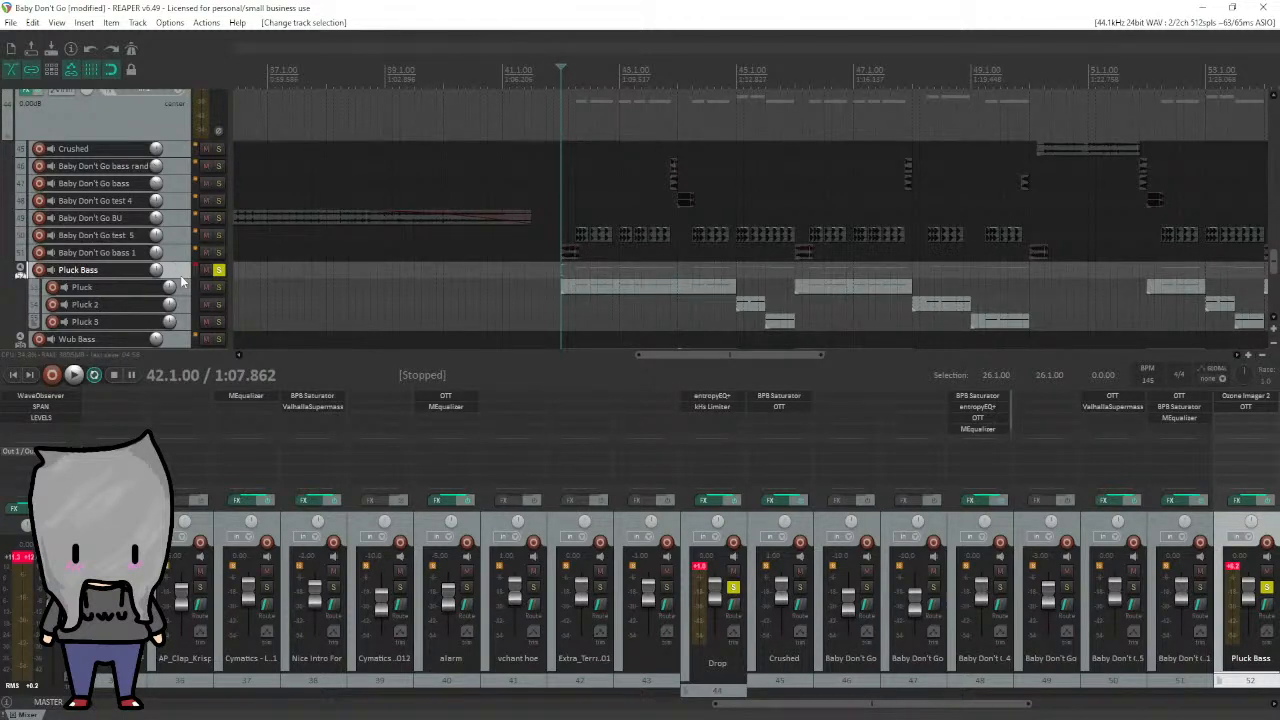
click(23, 93)
click(352, 142)
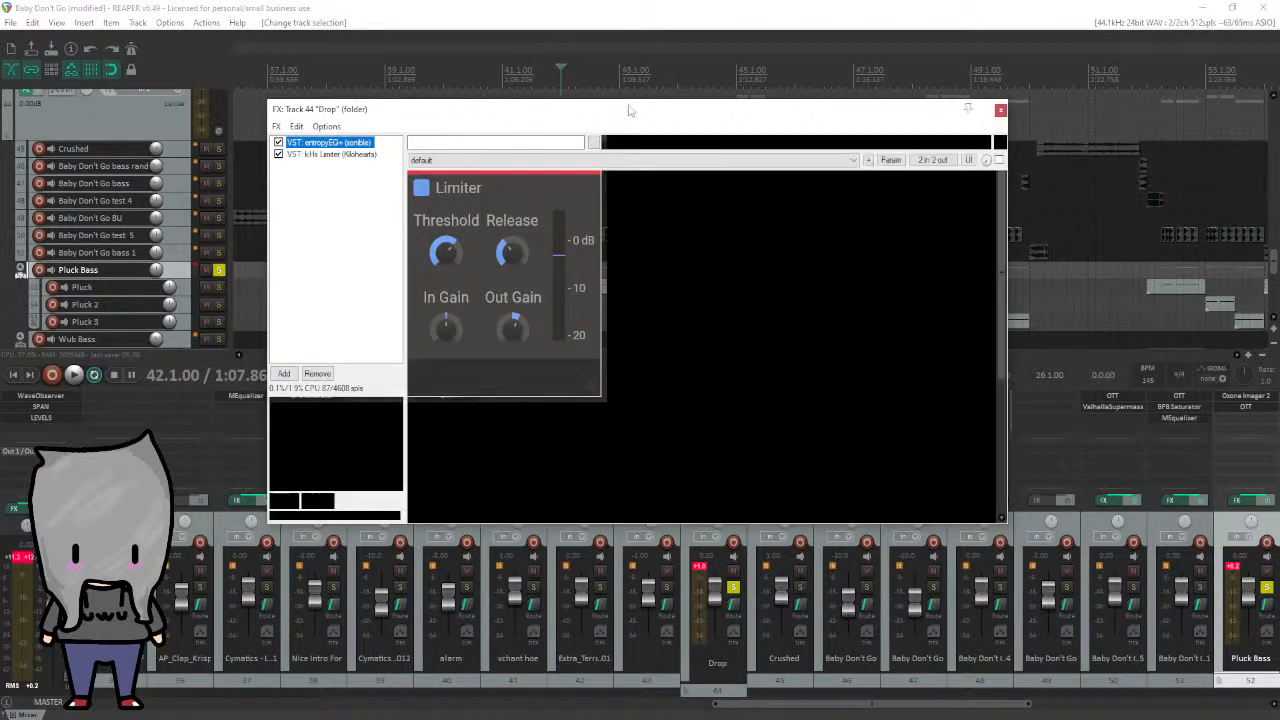
click(1000, 111)
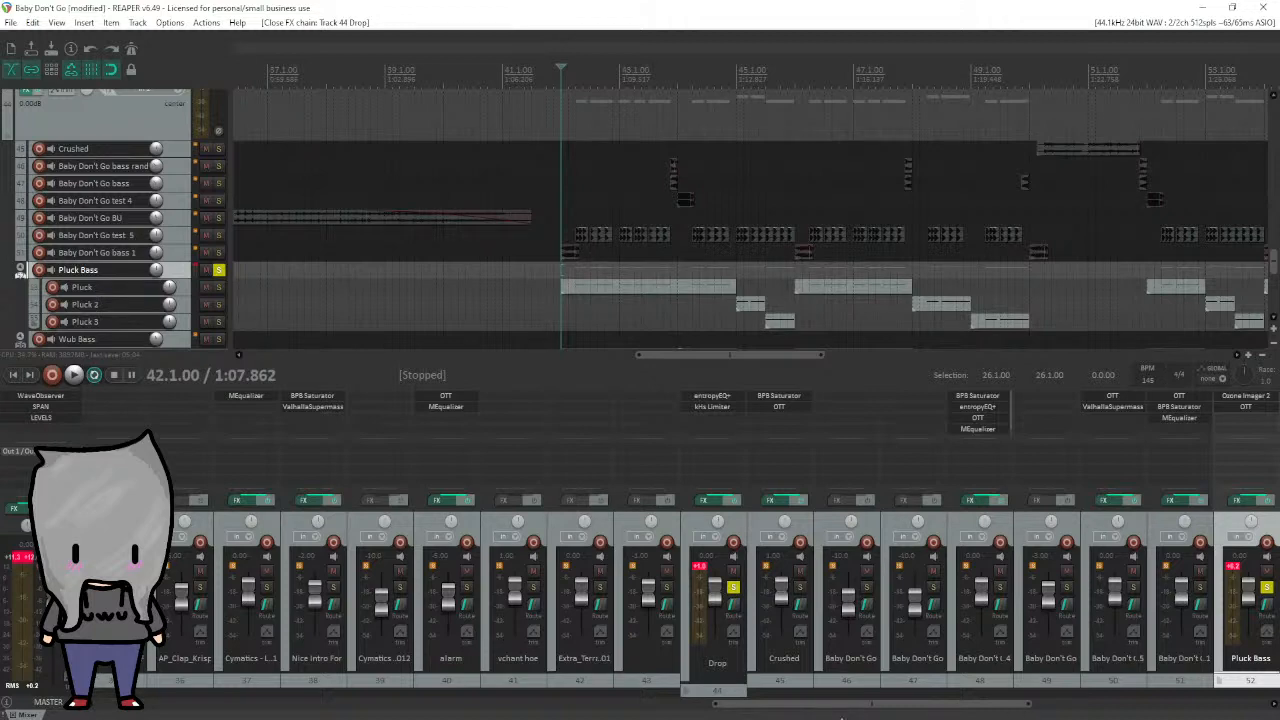
Examine the Ozone Imager 2 and OTT settings on the Pluck Bass folder, and close both plugin windows.
drag(808, 704, 890, 704)
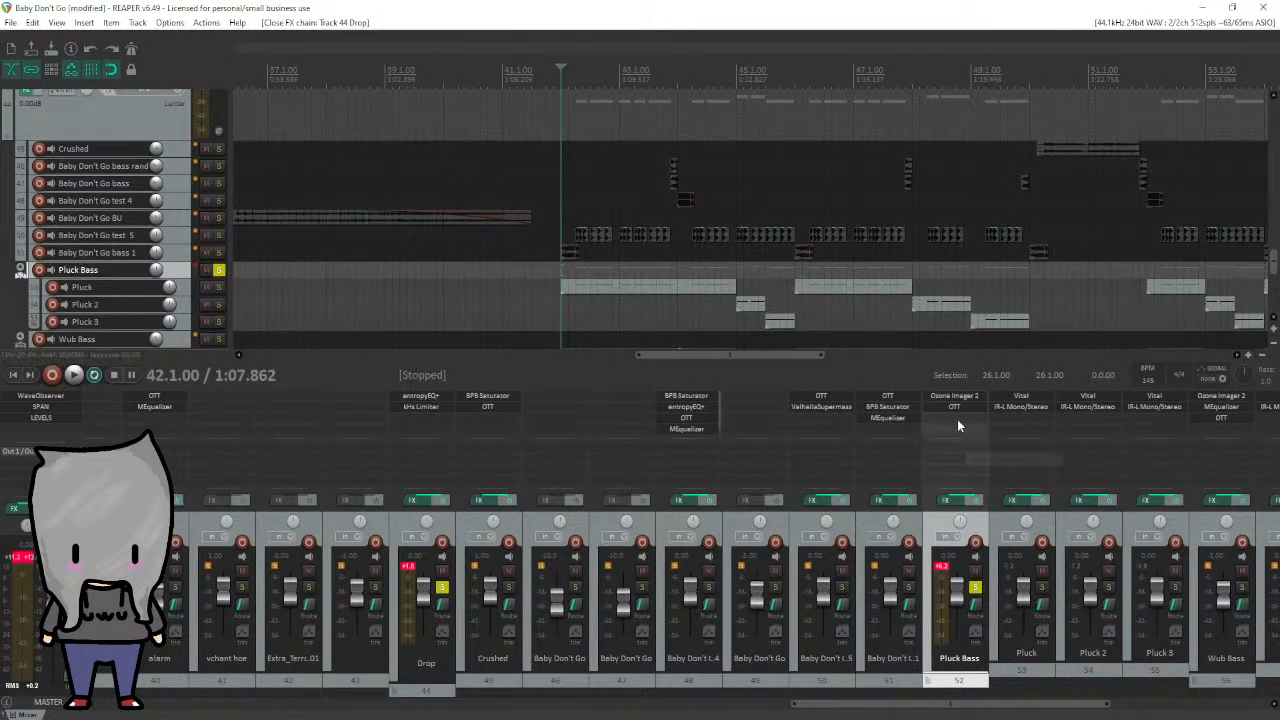
click(955, 396)
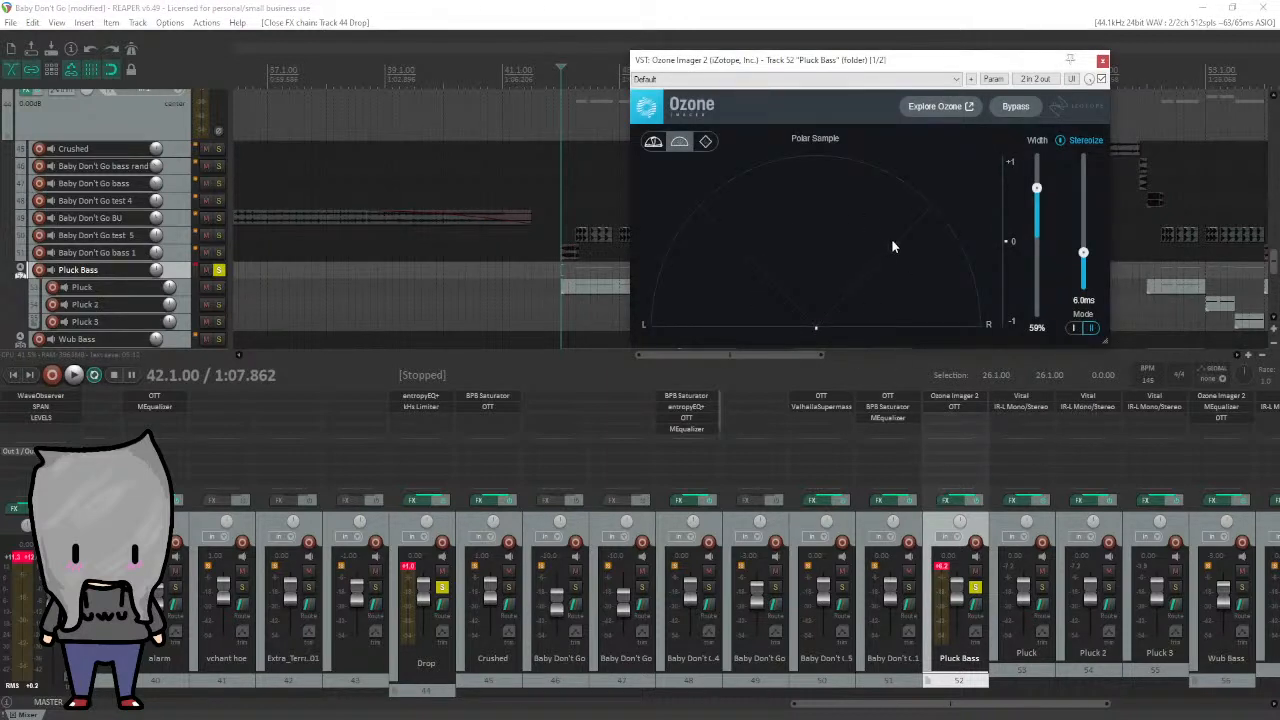
click(962, 407)
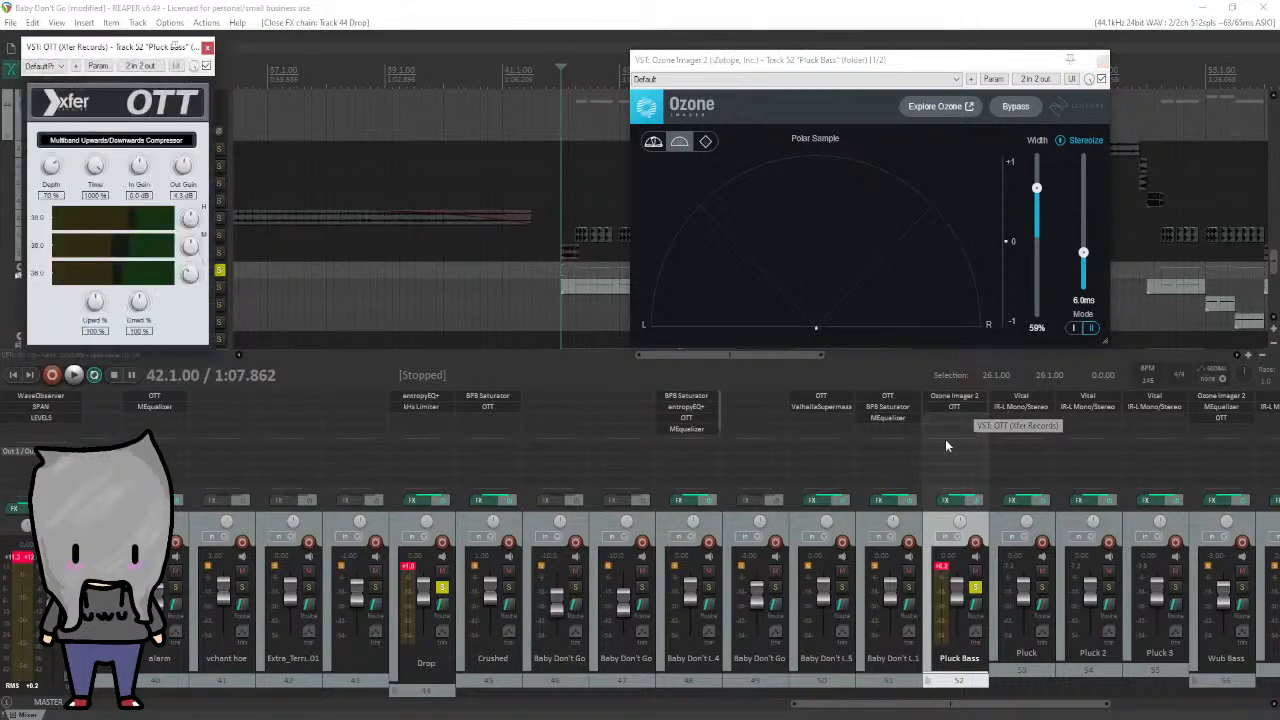
click(207, 47)
click(1101, 62)
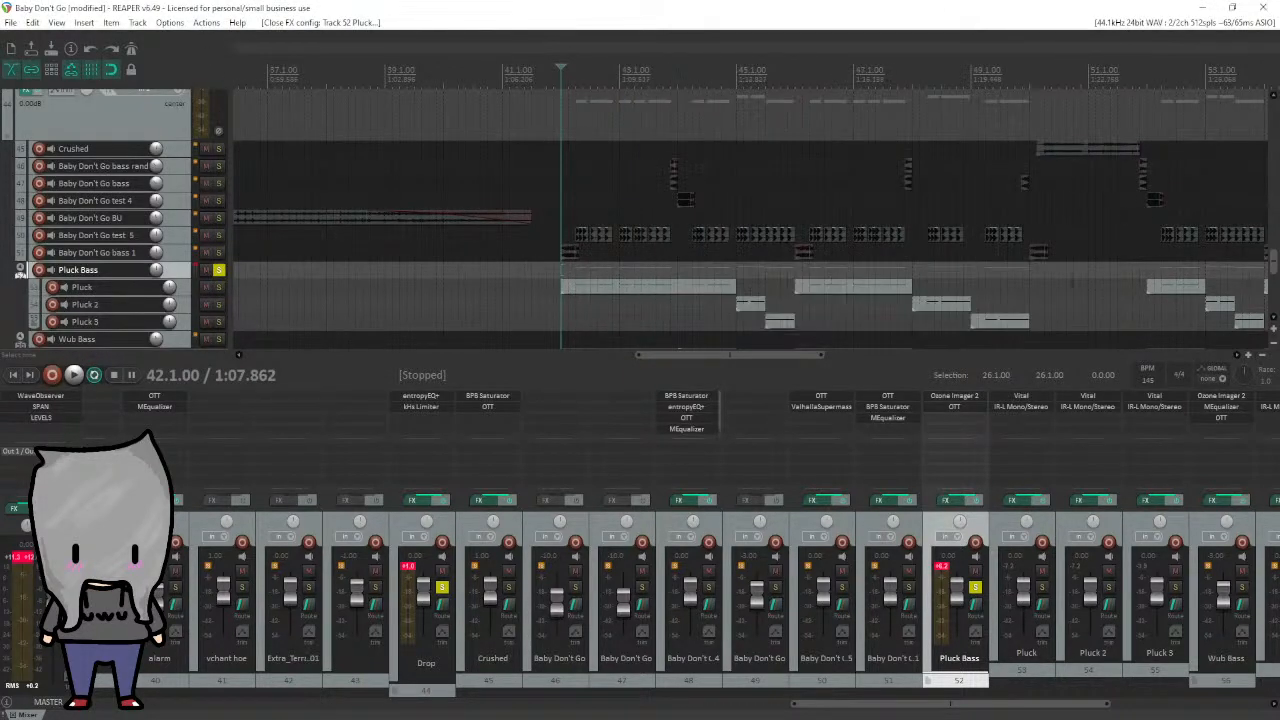
Open the IR-L Mono/Stereo convolution reverb on the Pluck track, bypass it and move its window clear of the tracks.
click(183, 289)
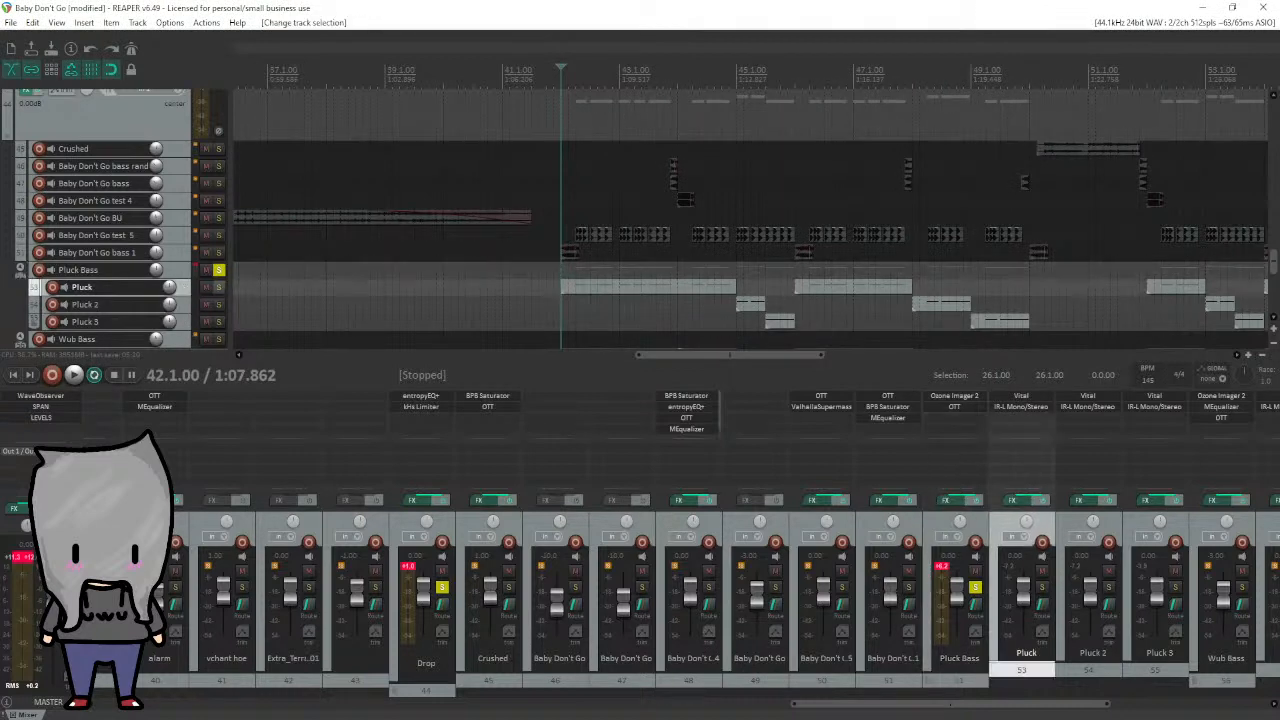
click(1018, 407)
drag(987, 328, 623, 178)
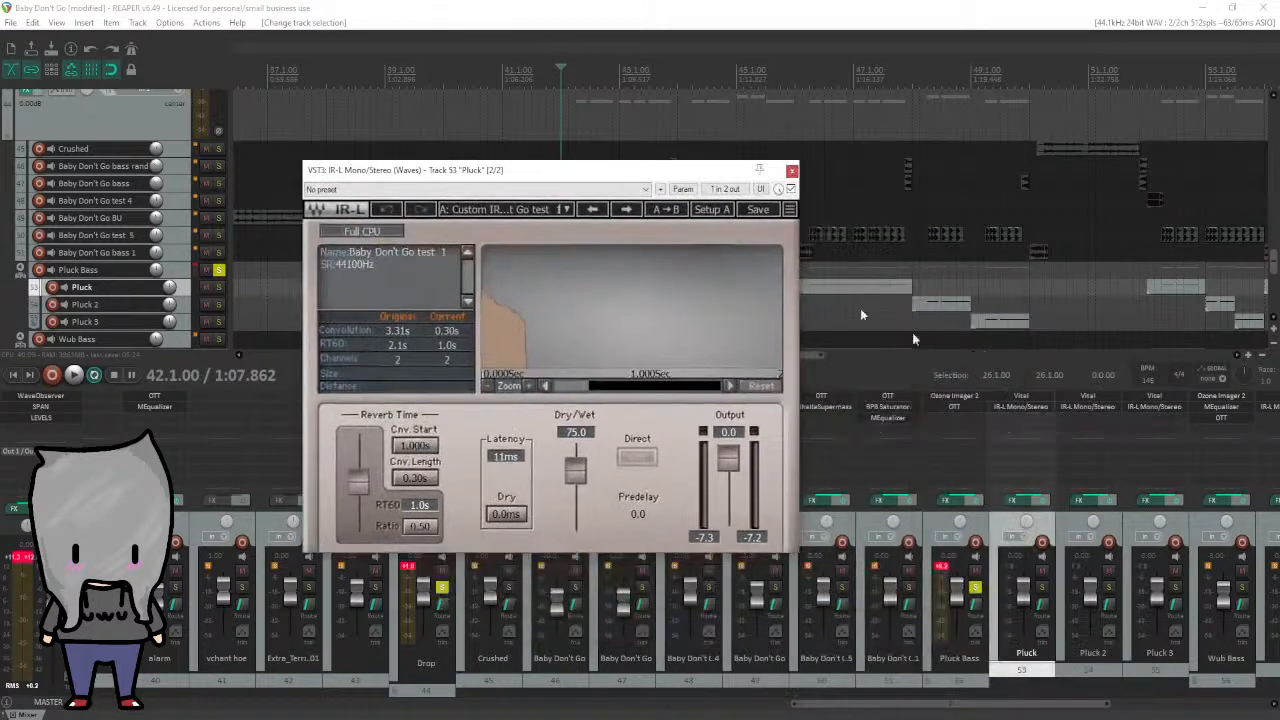
shift+click(1020, 408)
drag(683, 176, 732, 344)
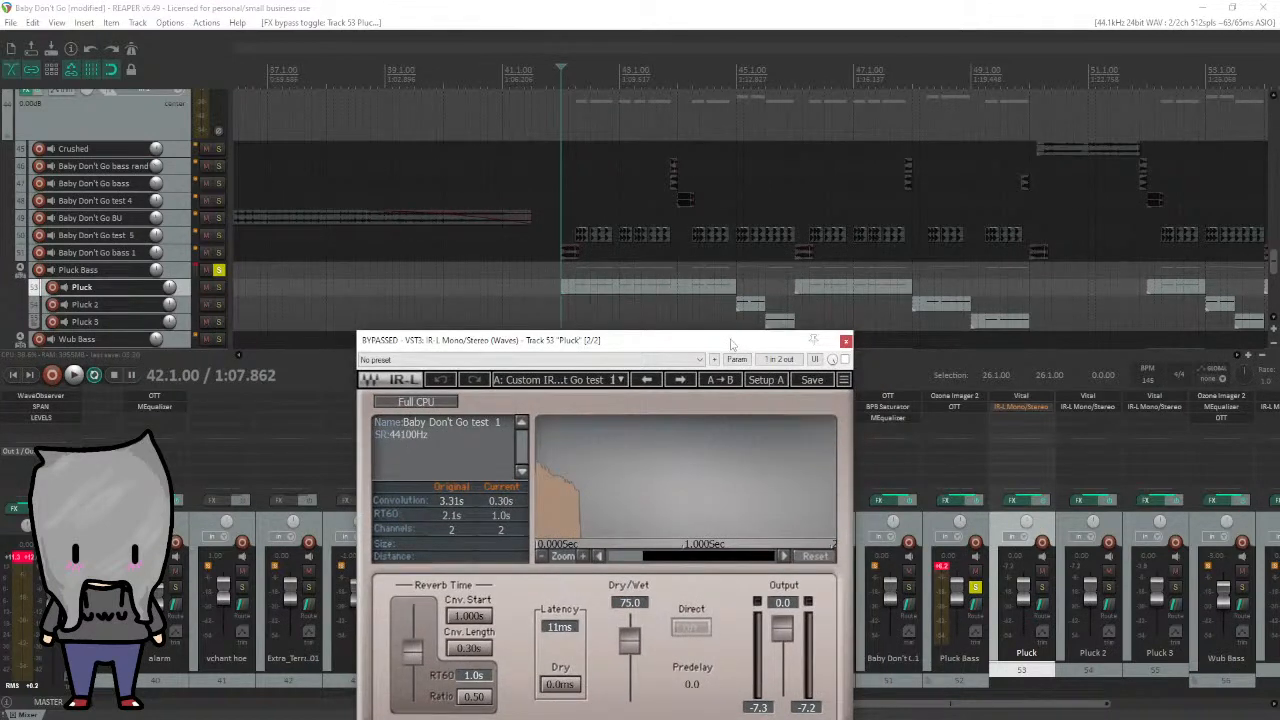
Play the plucks from 42.1.00 with IR-L bypassed, re-enable the reverb for comparison, and close its window.
key(space)
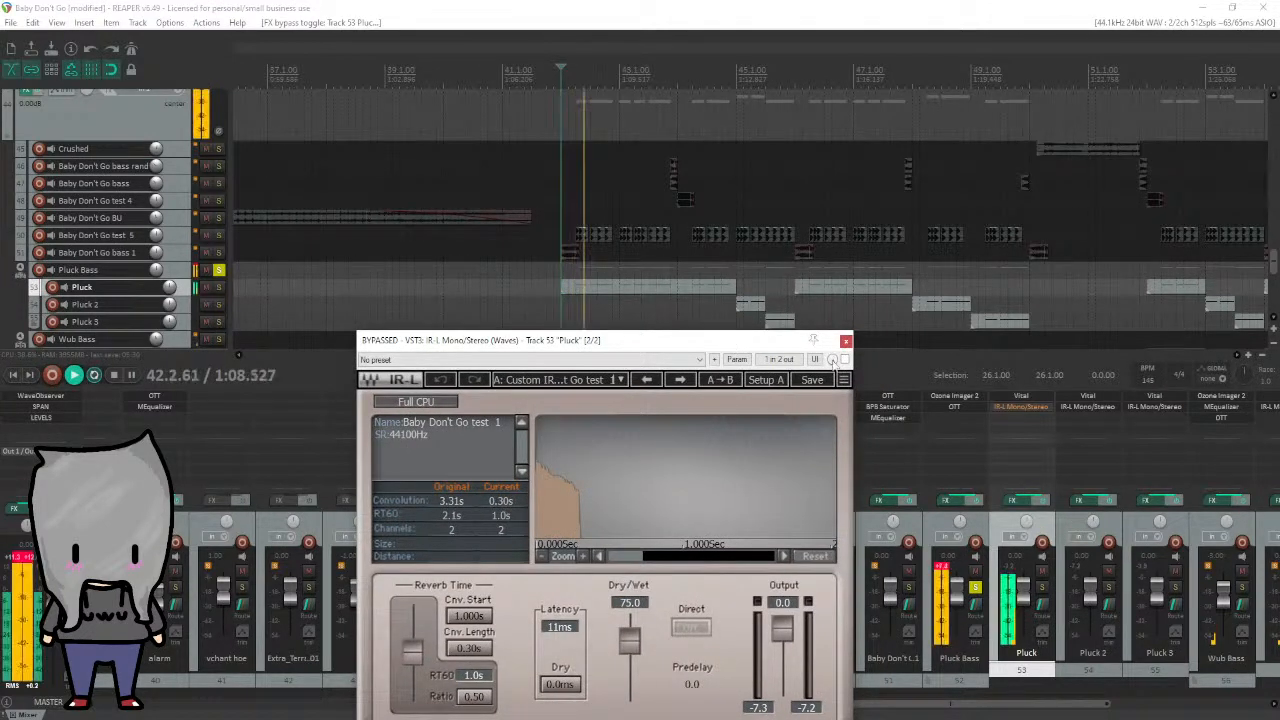
key(space)
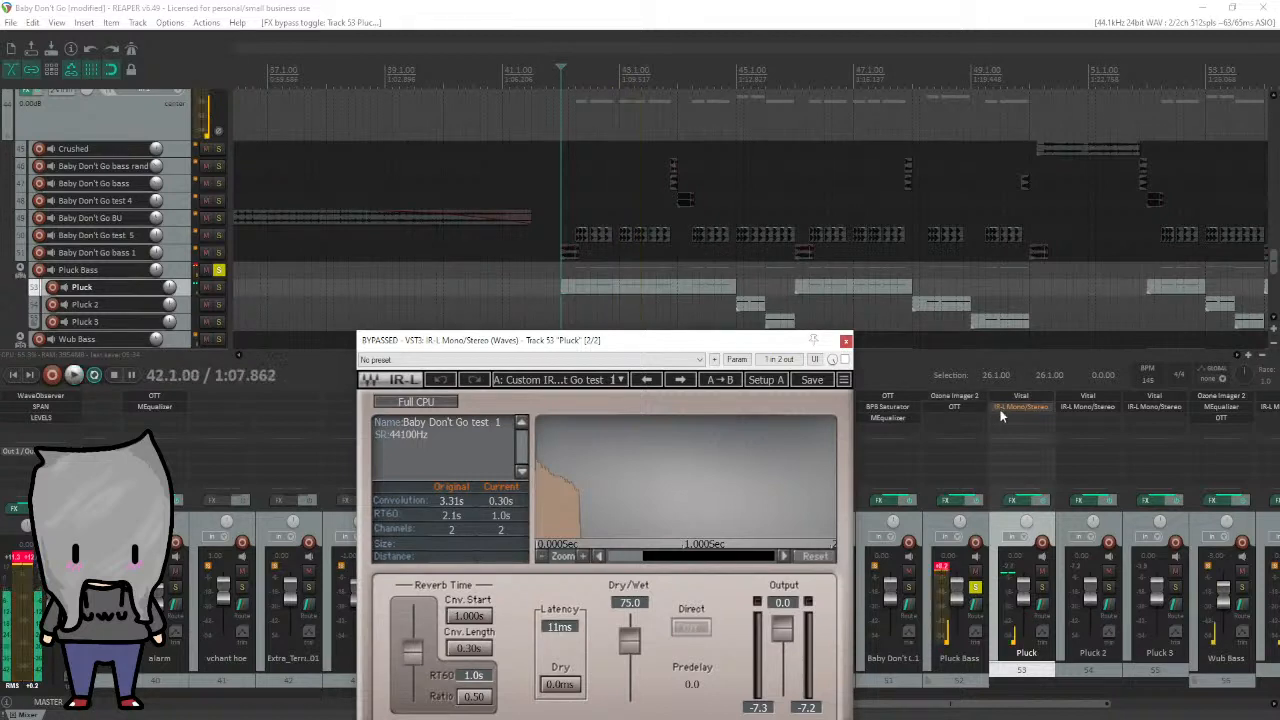
shift+click(1021, 408)
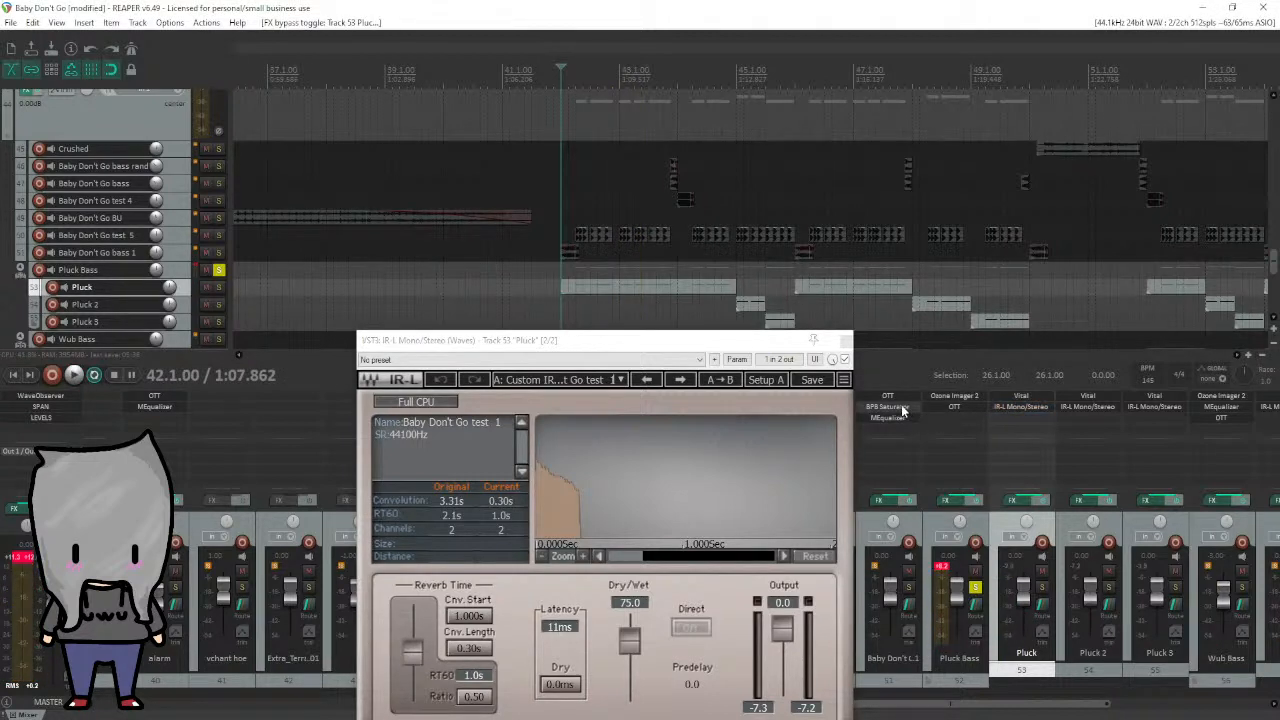
key(space)
click(845, 343)
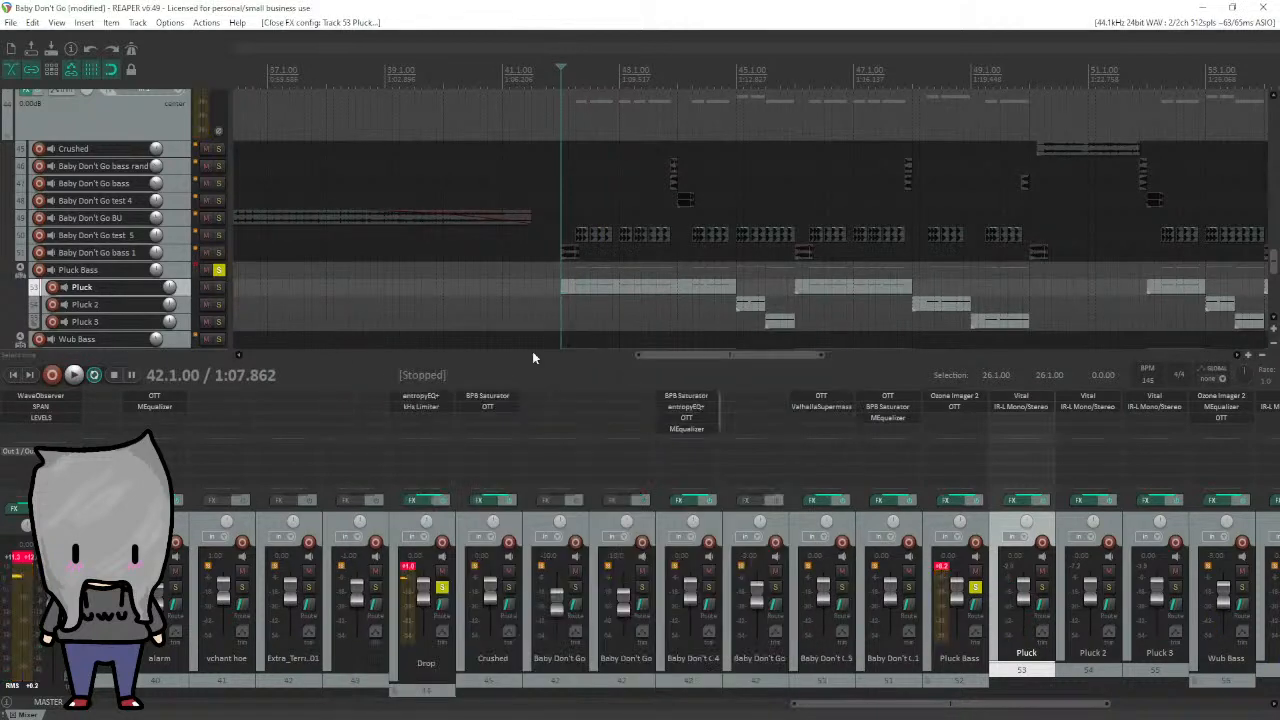
Select the Pluck 3 track with the edit cursor at 44.4.50, and clear the Pluck Bass folder's solo.
click(184, 306)
click(188, 323)
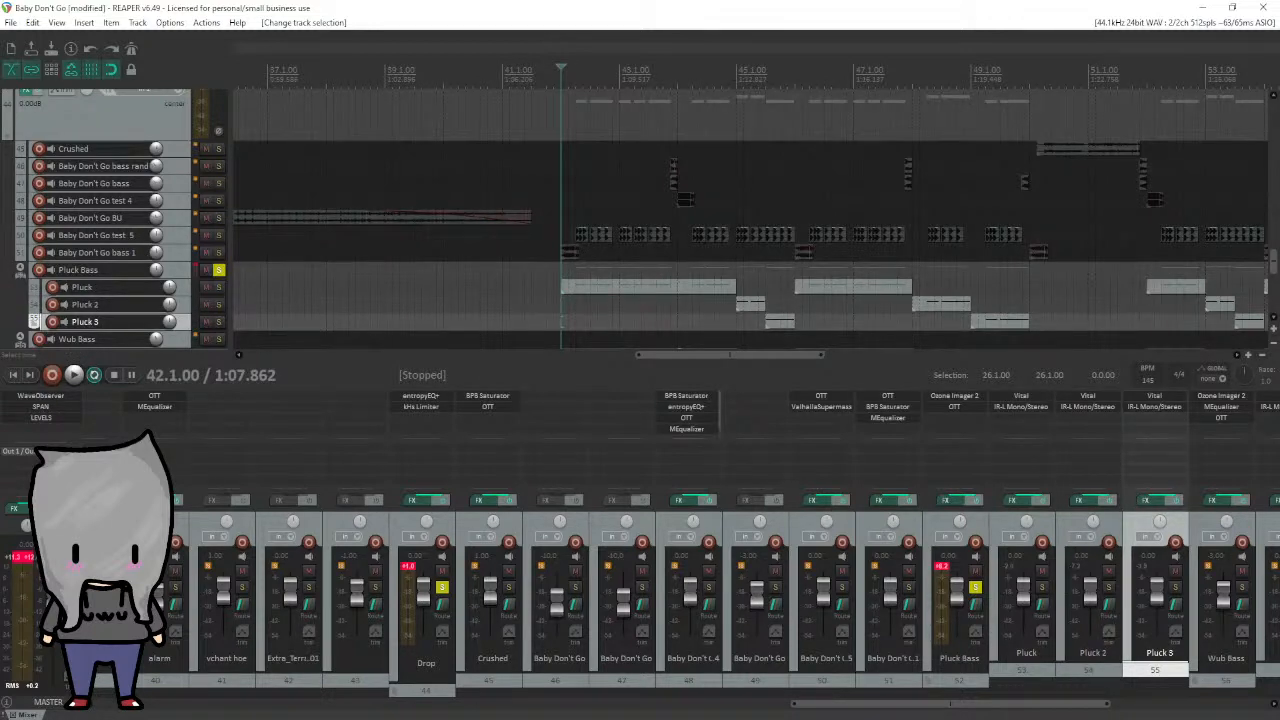
click(730, 321)
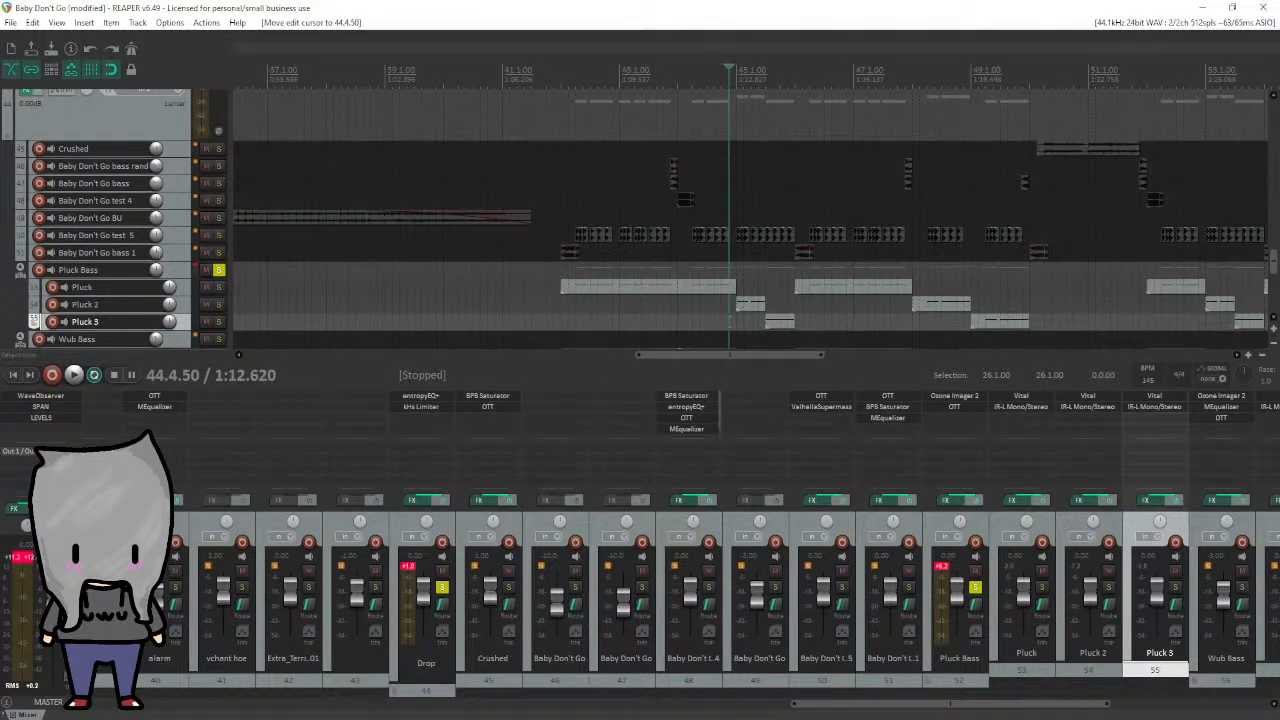
scroll(10, 300, down, 3)
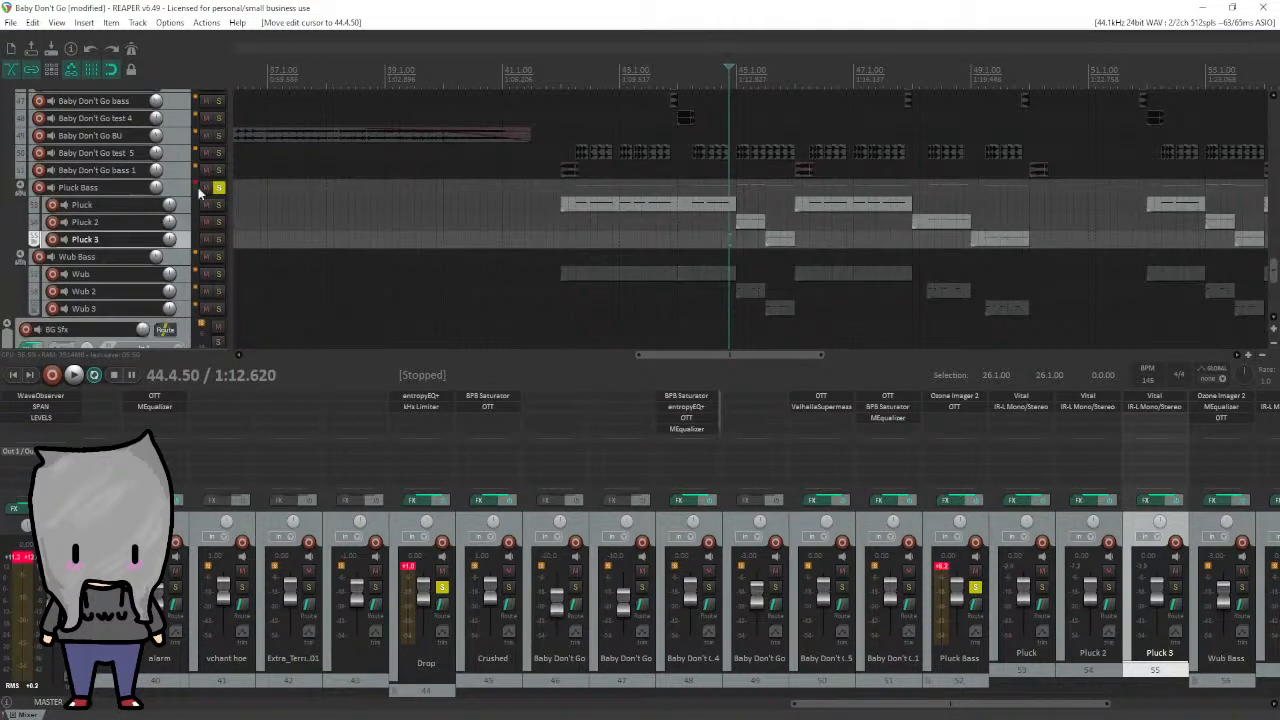
click(220, 189)
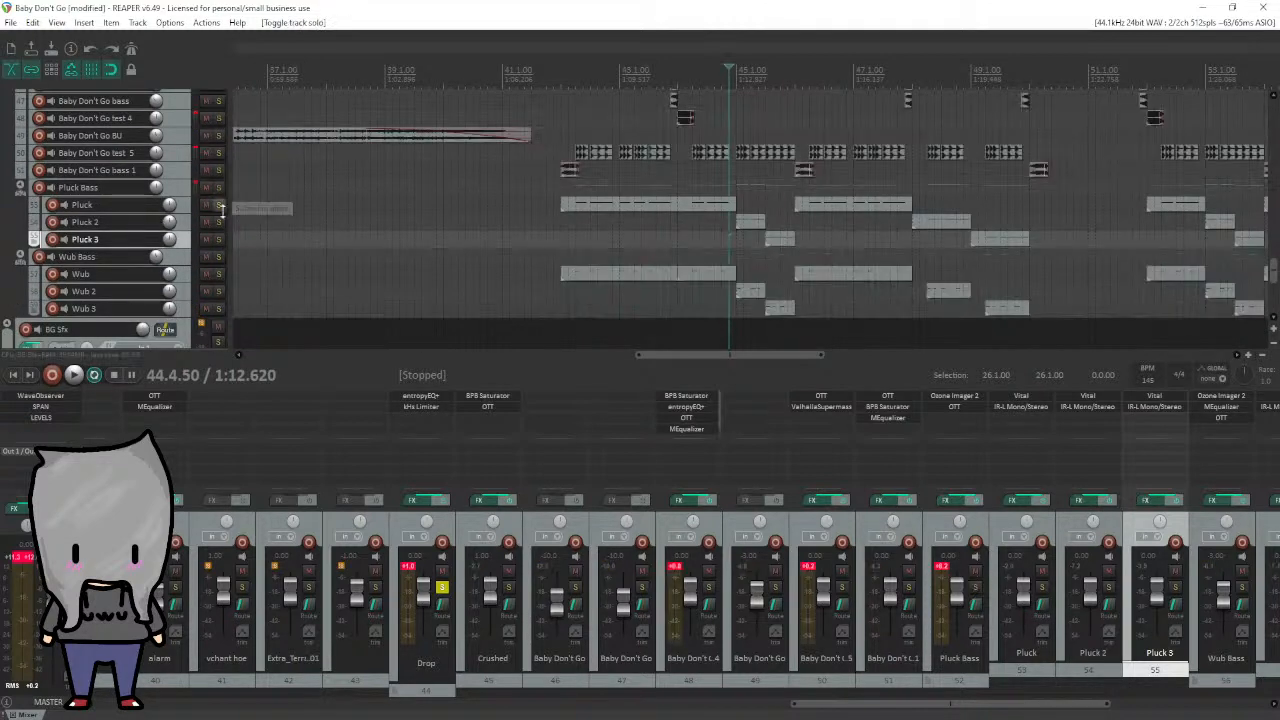
Solo the Wub Bass folder, examine its MEqualizer and Ozone Imager 2 settings, and close both plugin windows.
click(219, 256)
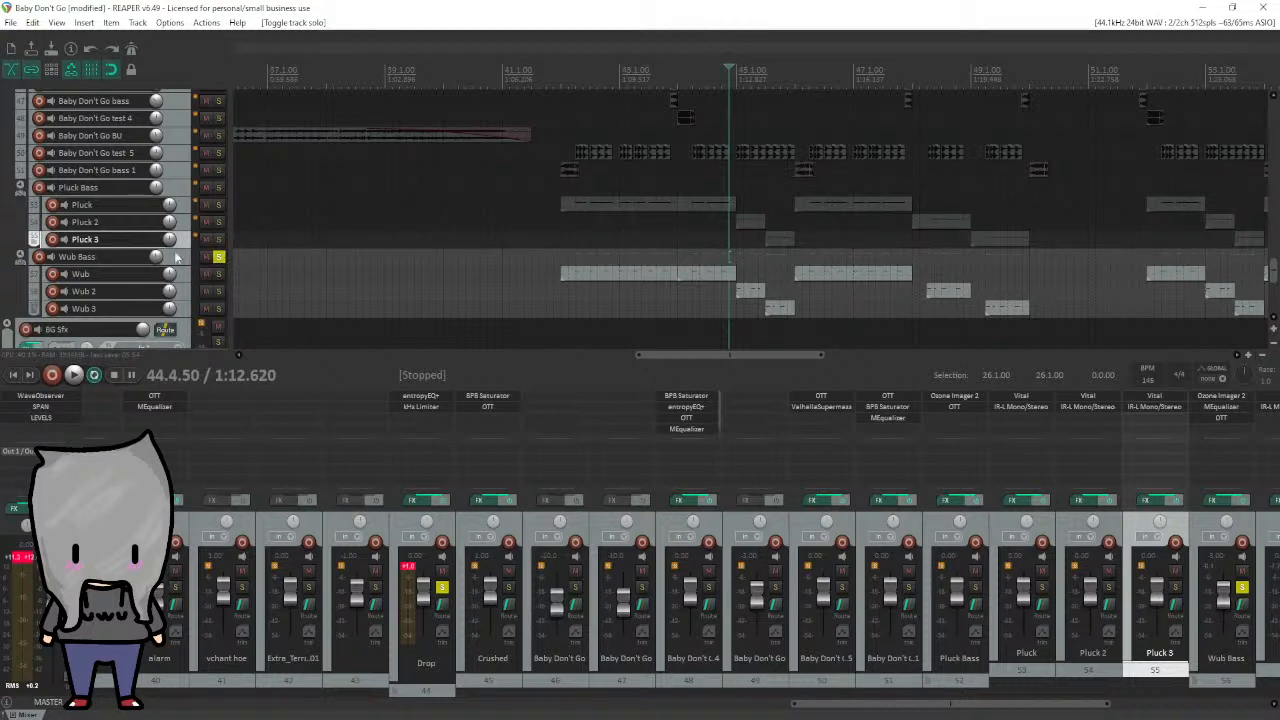
click(180, 257)
drag(889, 706, 959, 608)
click(961, 409)
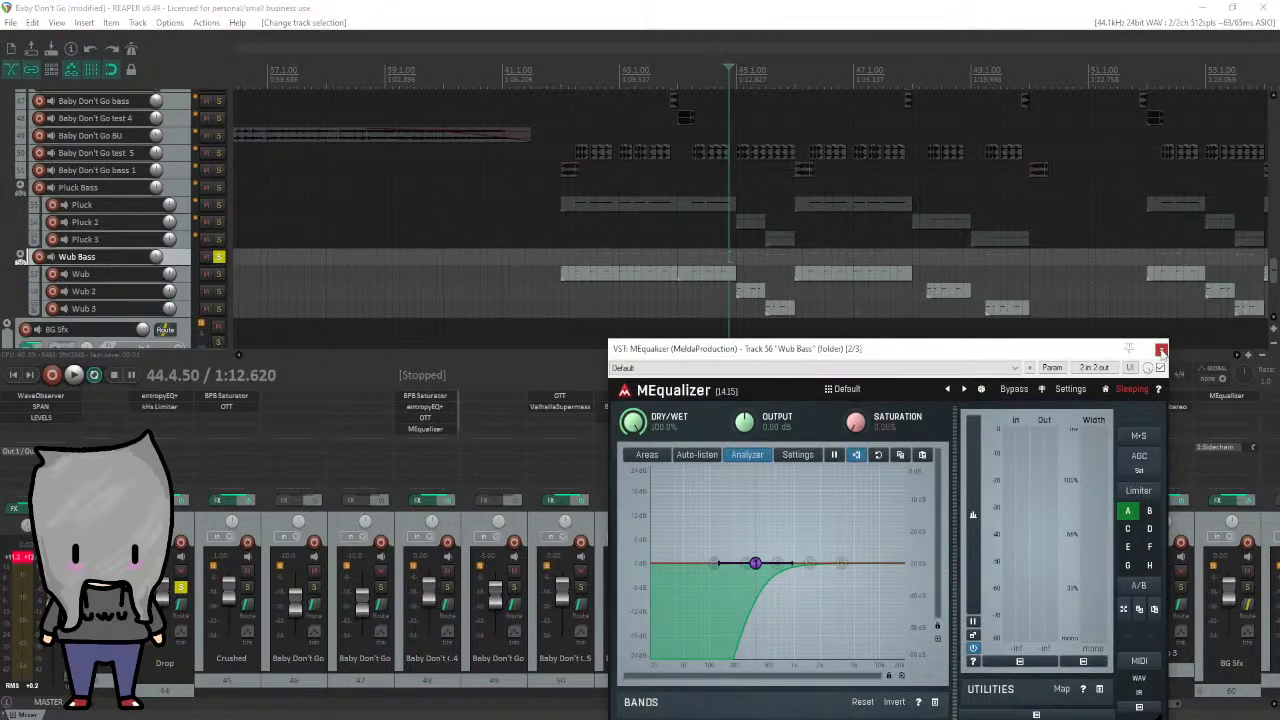
click(1161, 349)
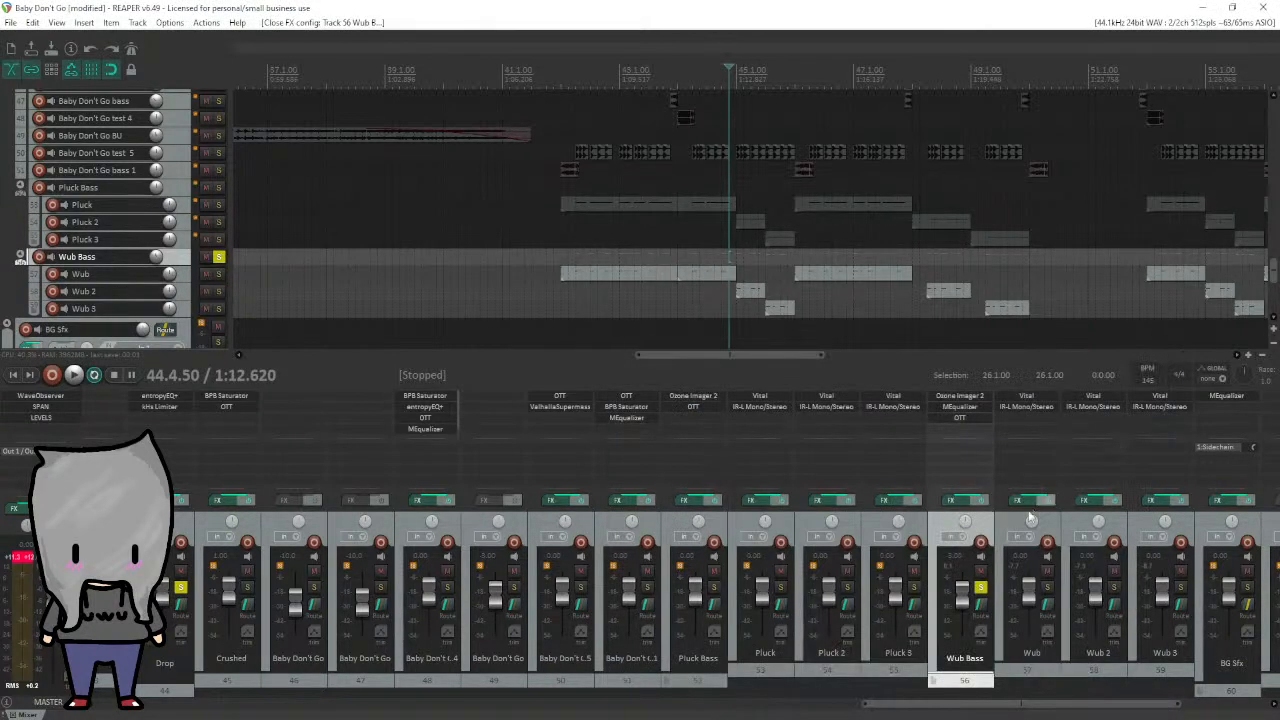
click(960, 396)
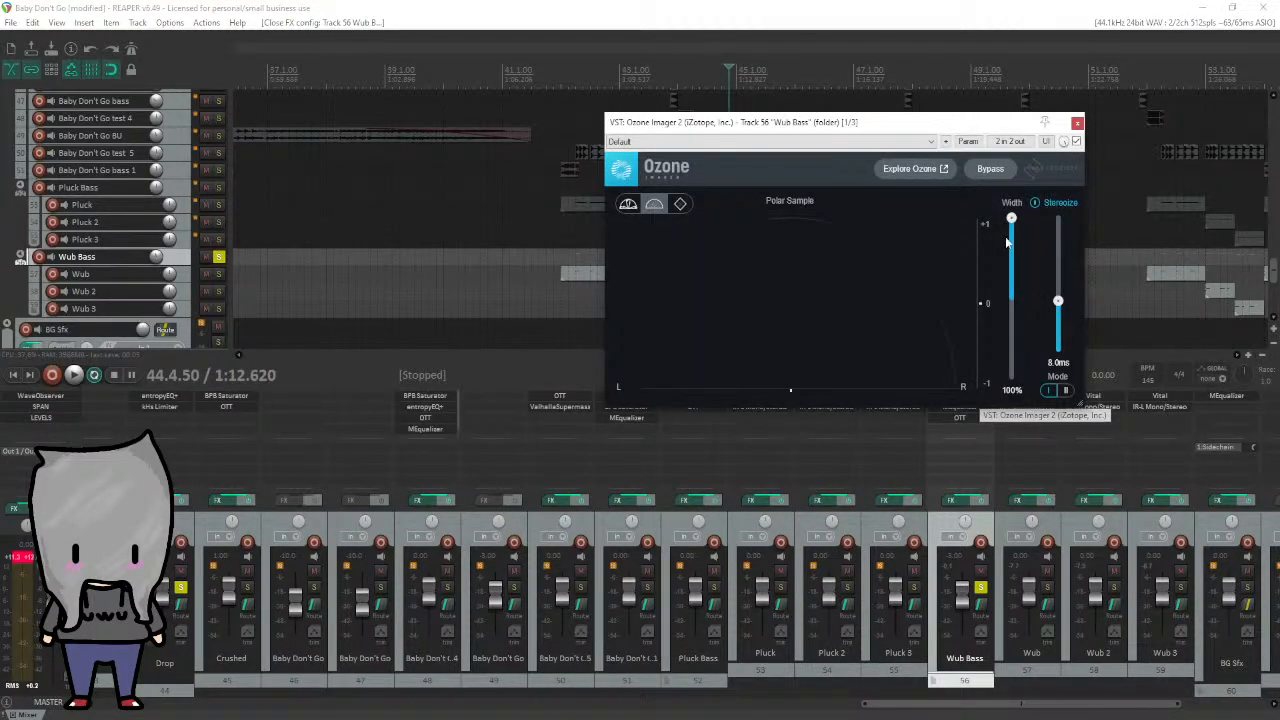
click(1077, 122)
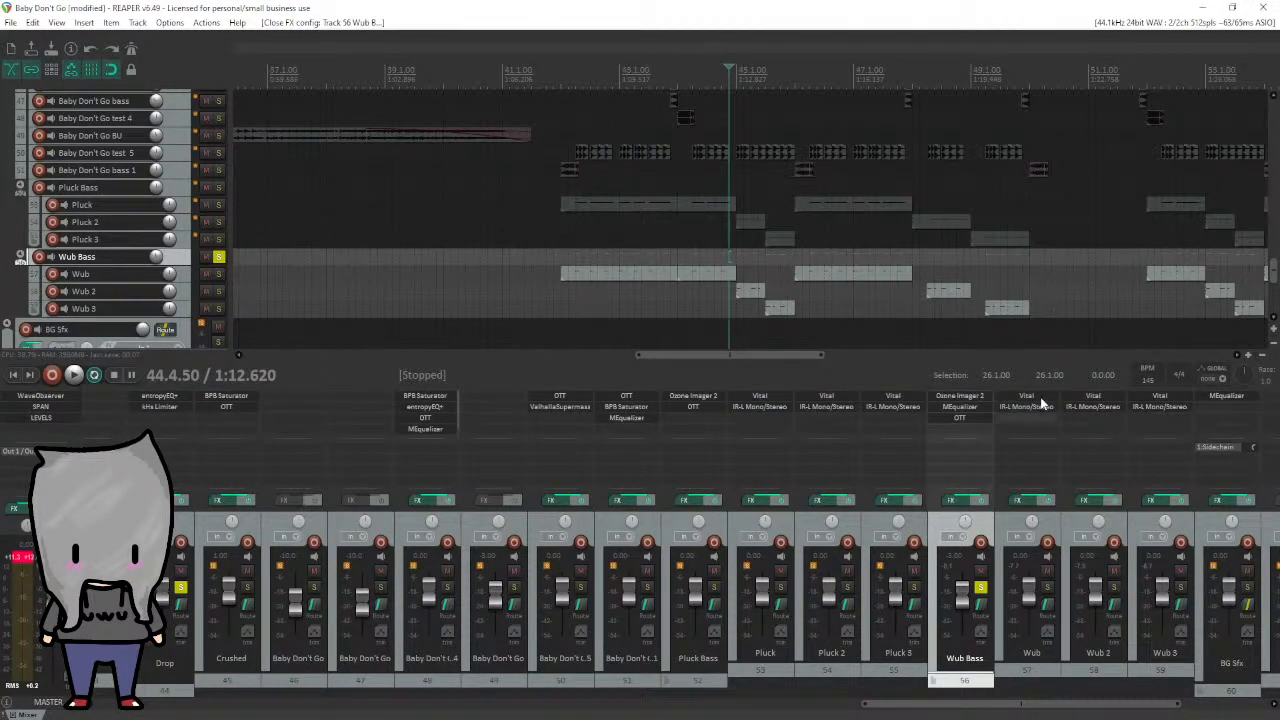
Bypass the IR-L Mono/Stereo reverb on the Wub track and play the wubs from 42.1.00 without it.
click(183, 277)
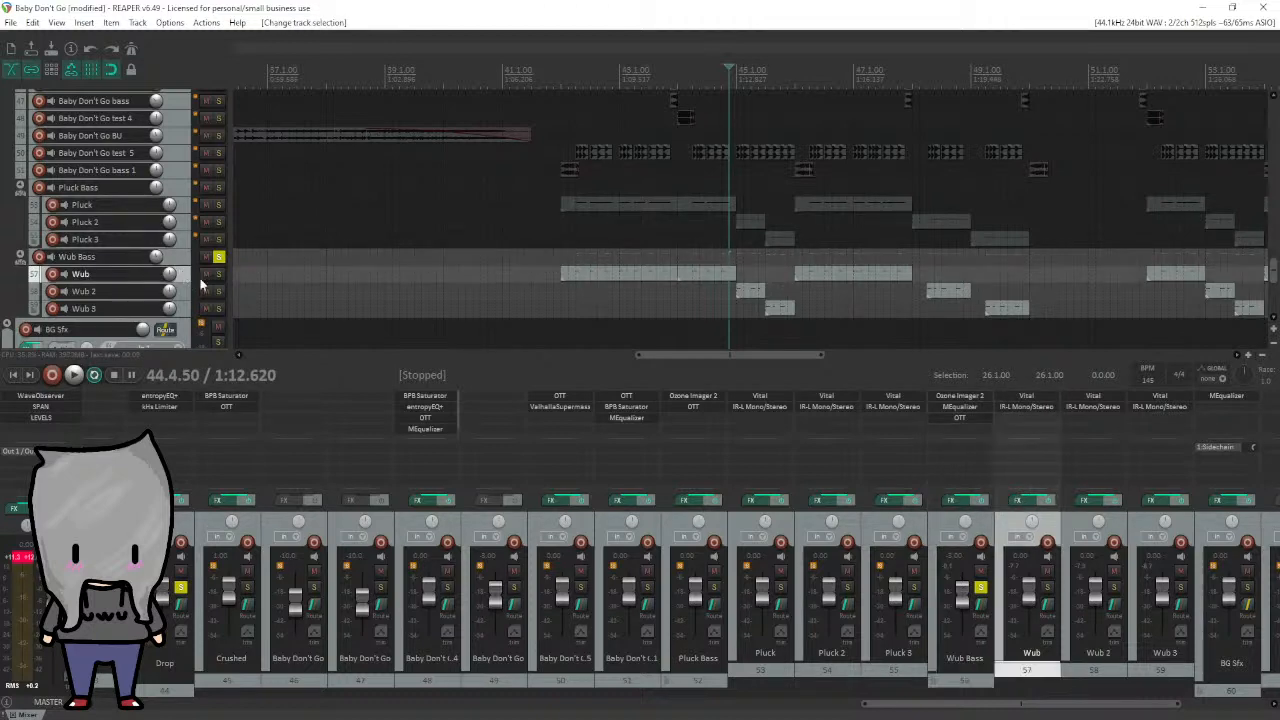
shift+click(1039, 406)
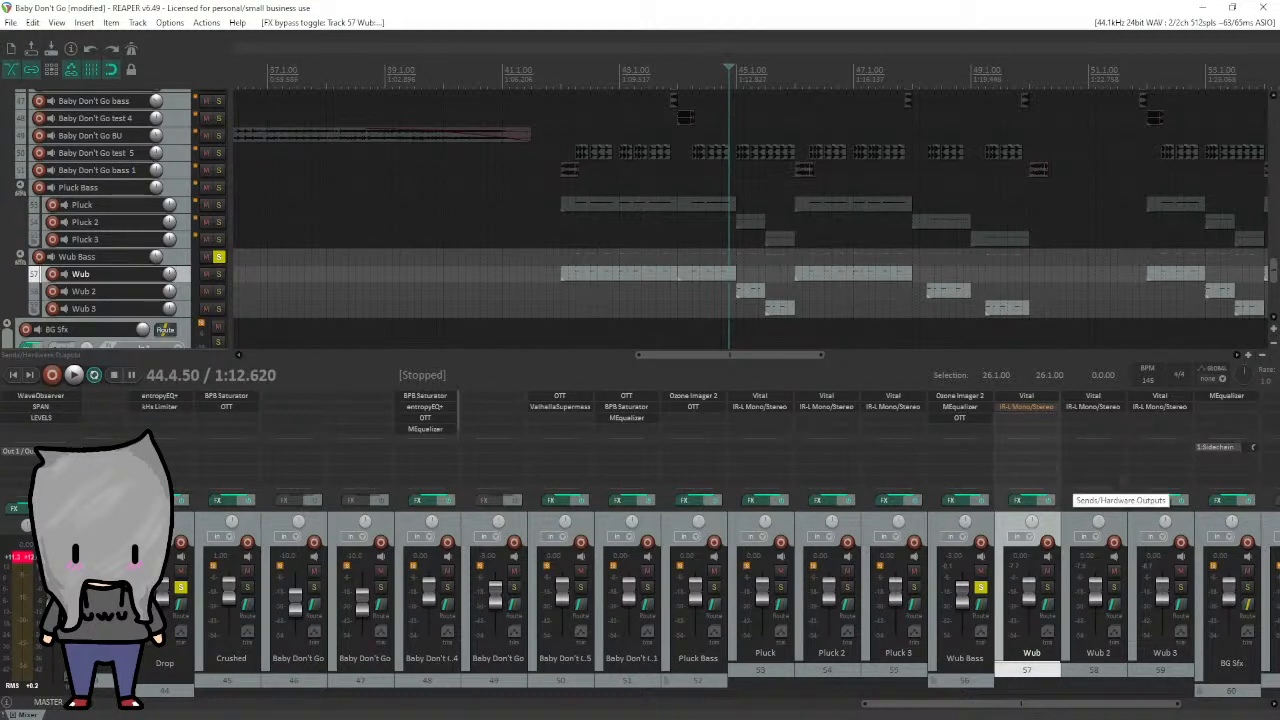
click(547, 84)
click(560, 84)
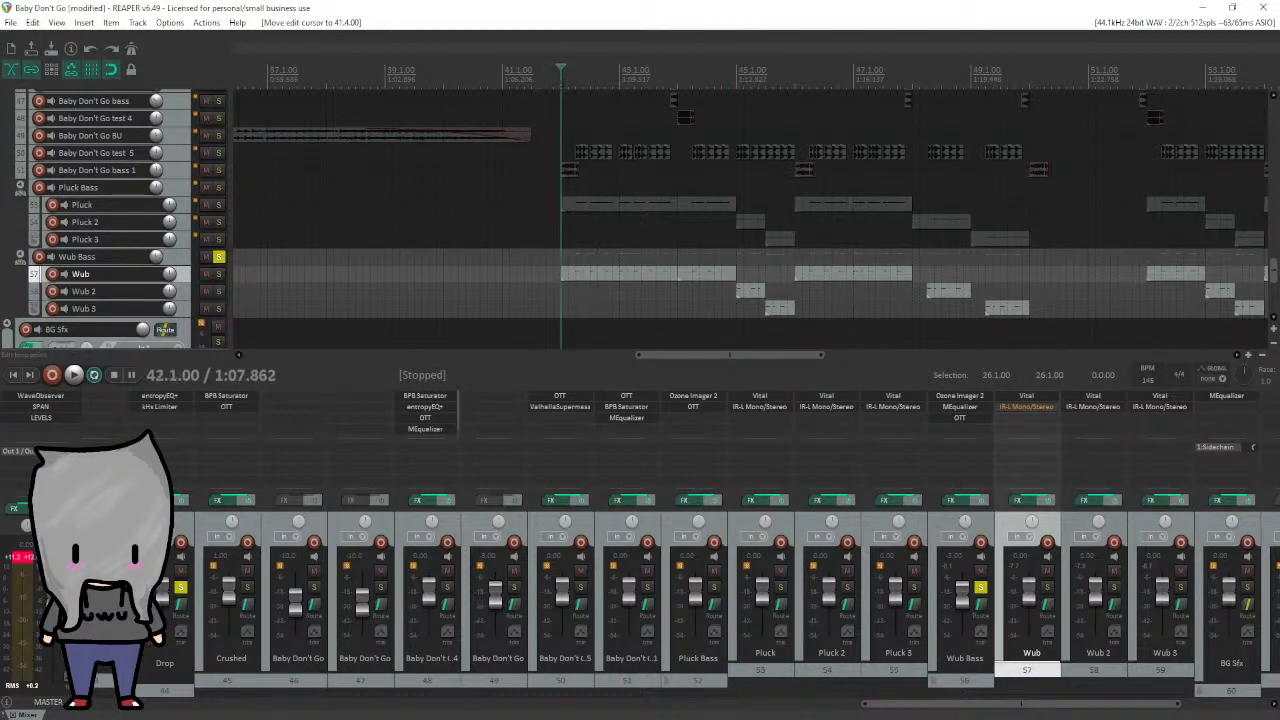
key(space)
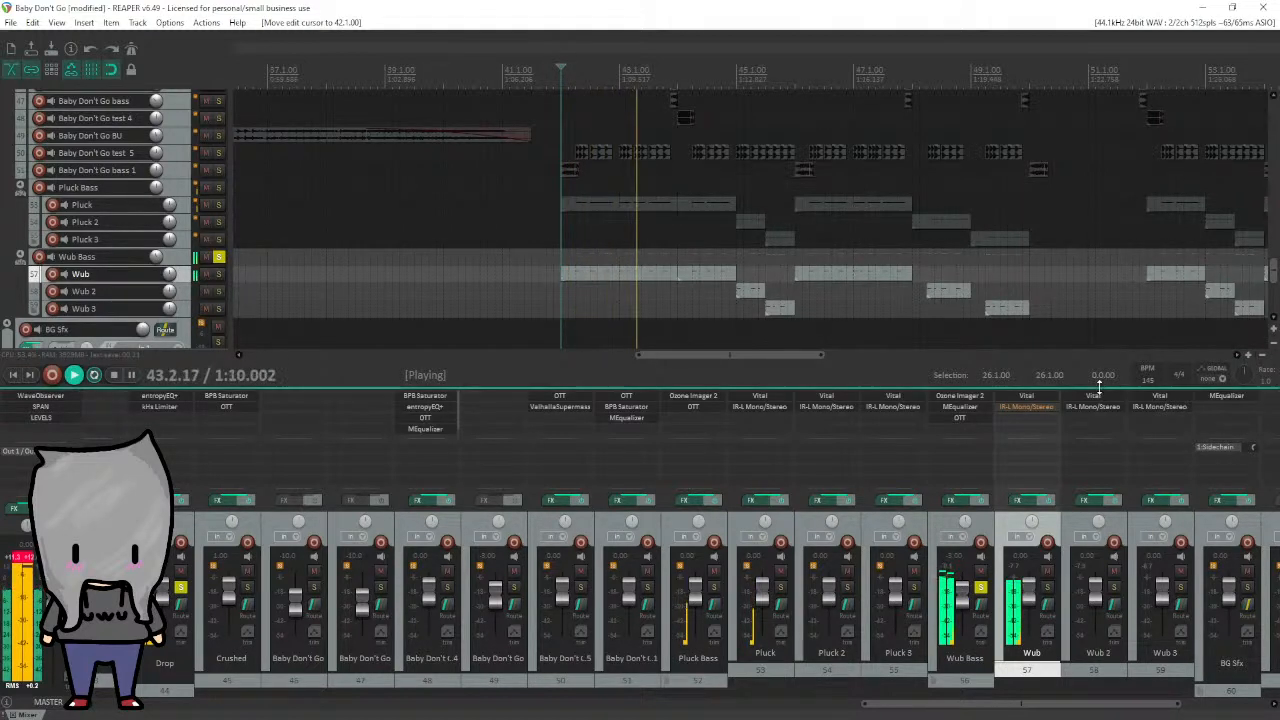
key(space)
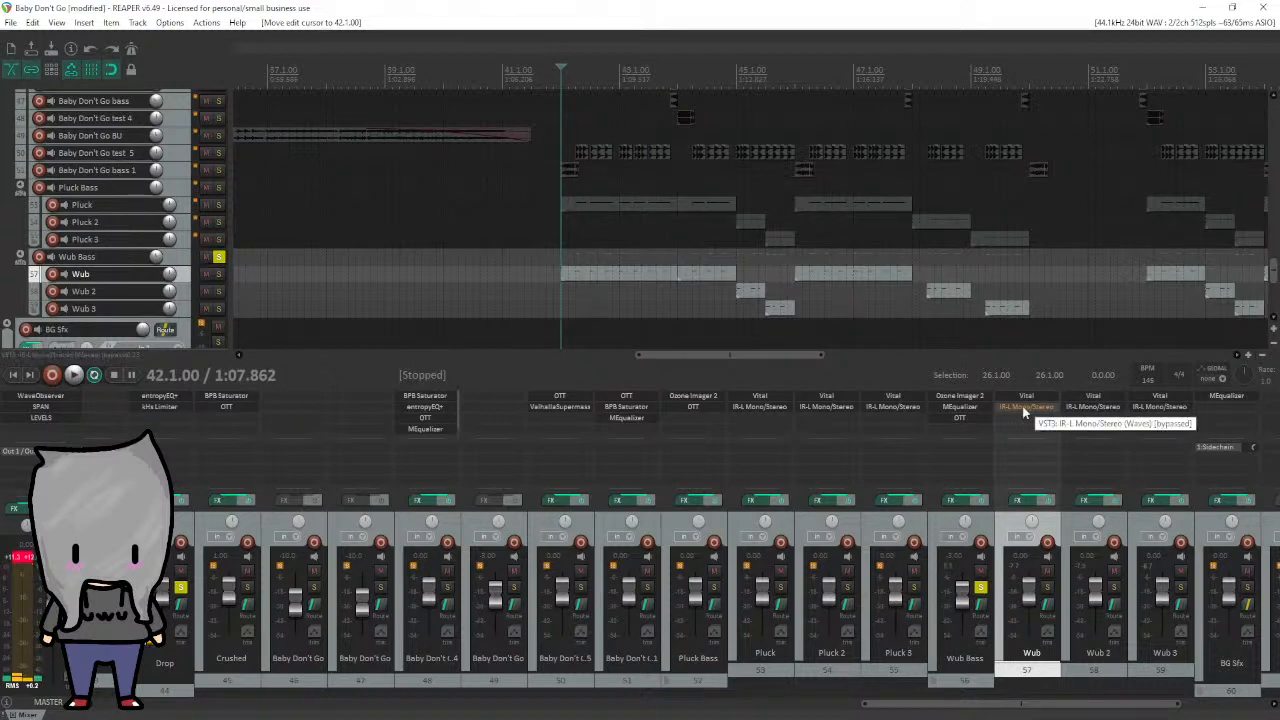
Re-enable IR-L Mono/Stereo on the Wub track and replay the wubs from 42.1.00 for comparison.
shift+click(1020, 408)
shift+click(1020, 407)
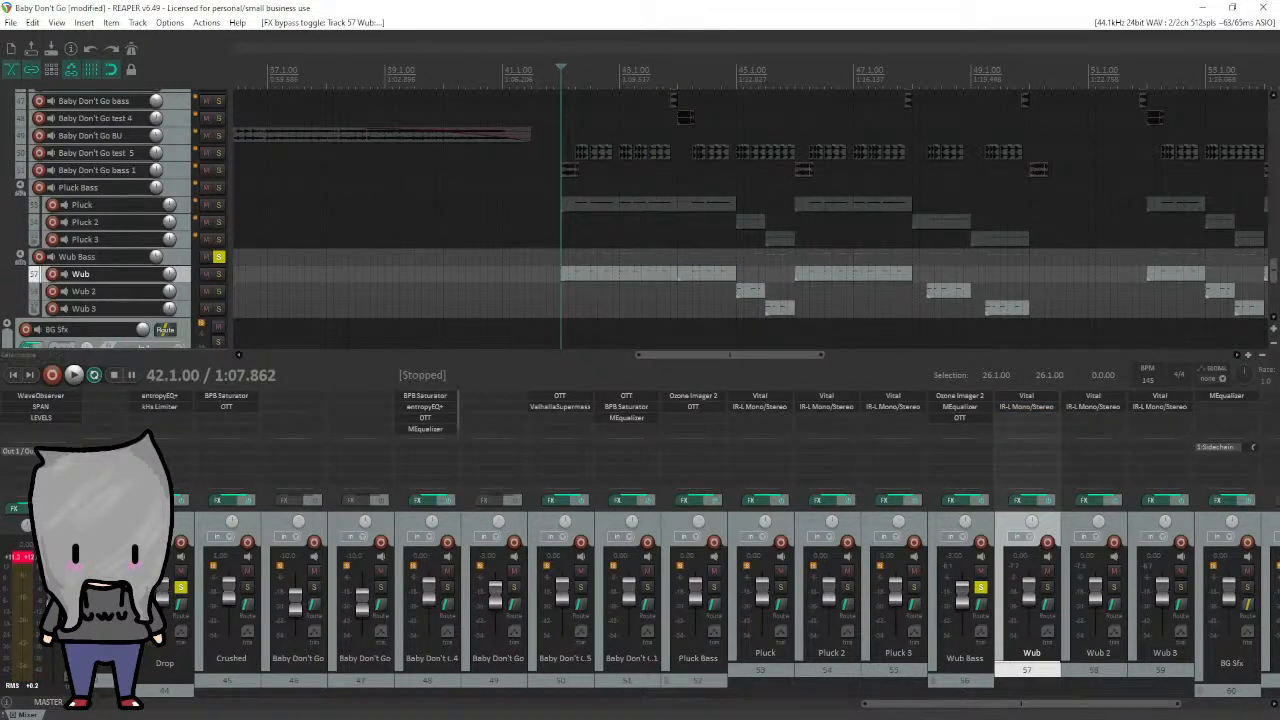
key(space)
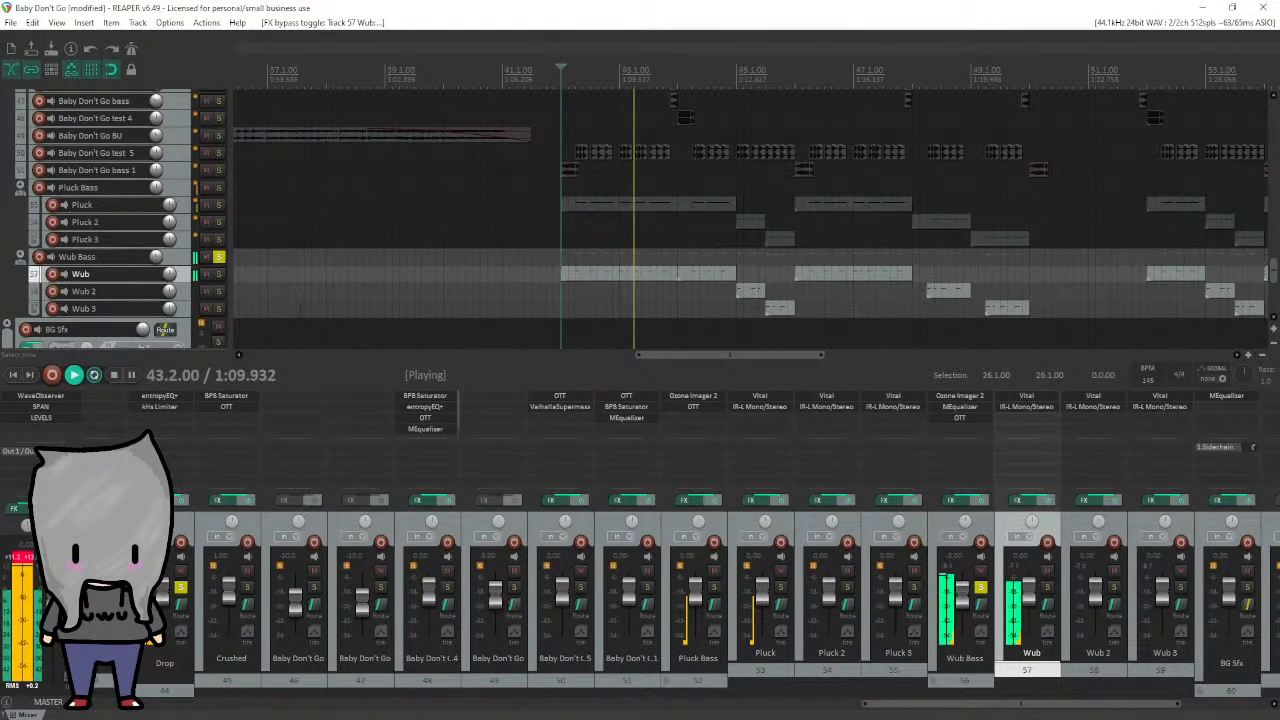
key(space)
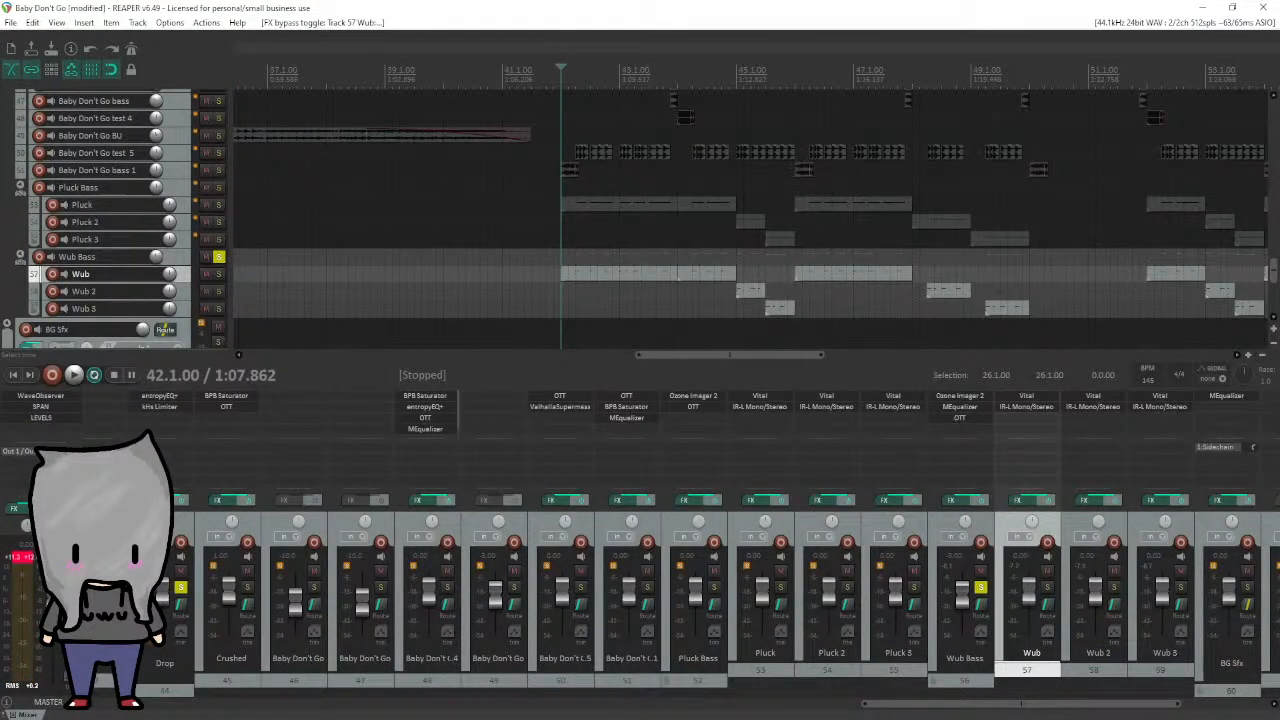
Solo the Pluck Bass and Wub Bass folders together, play them from 42.1.00, and clear both solos.
click(218, 256)
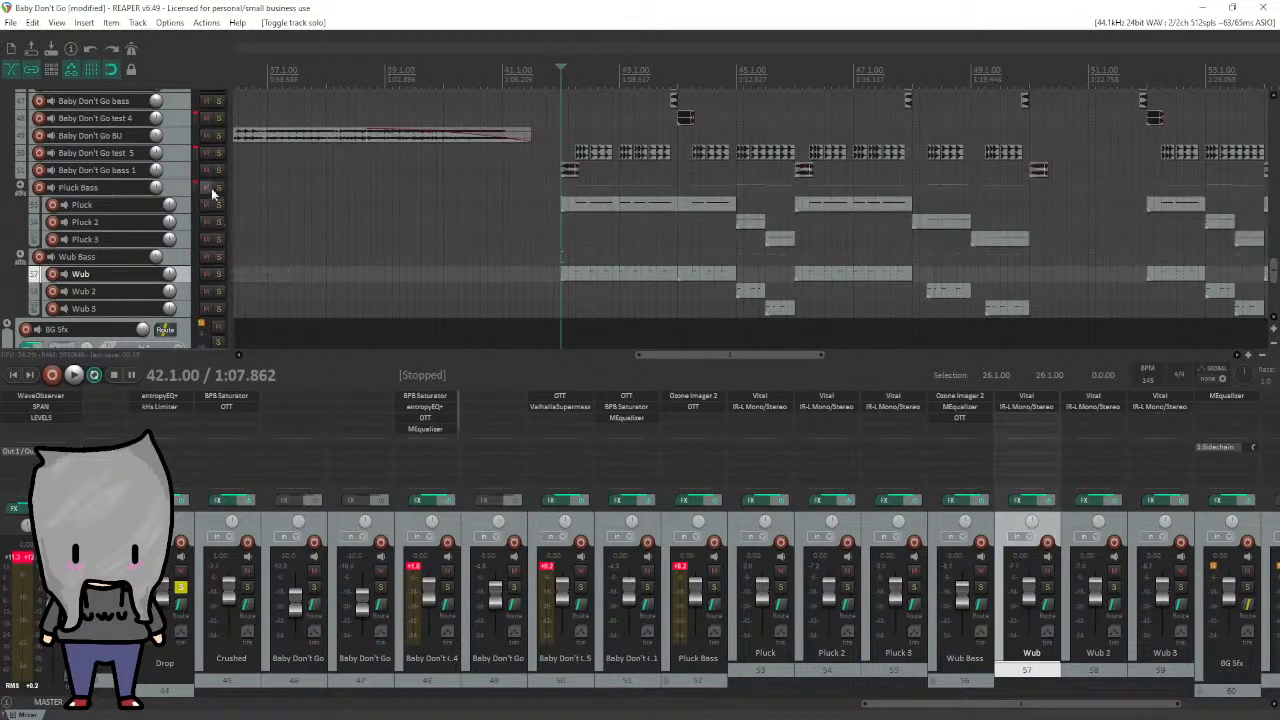
click(218, 188)
click(219, 256)
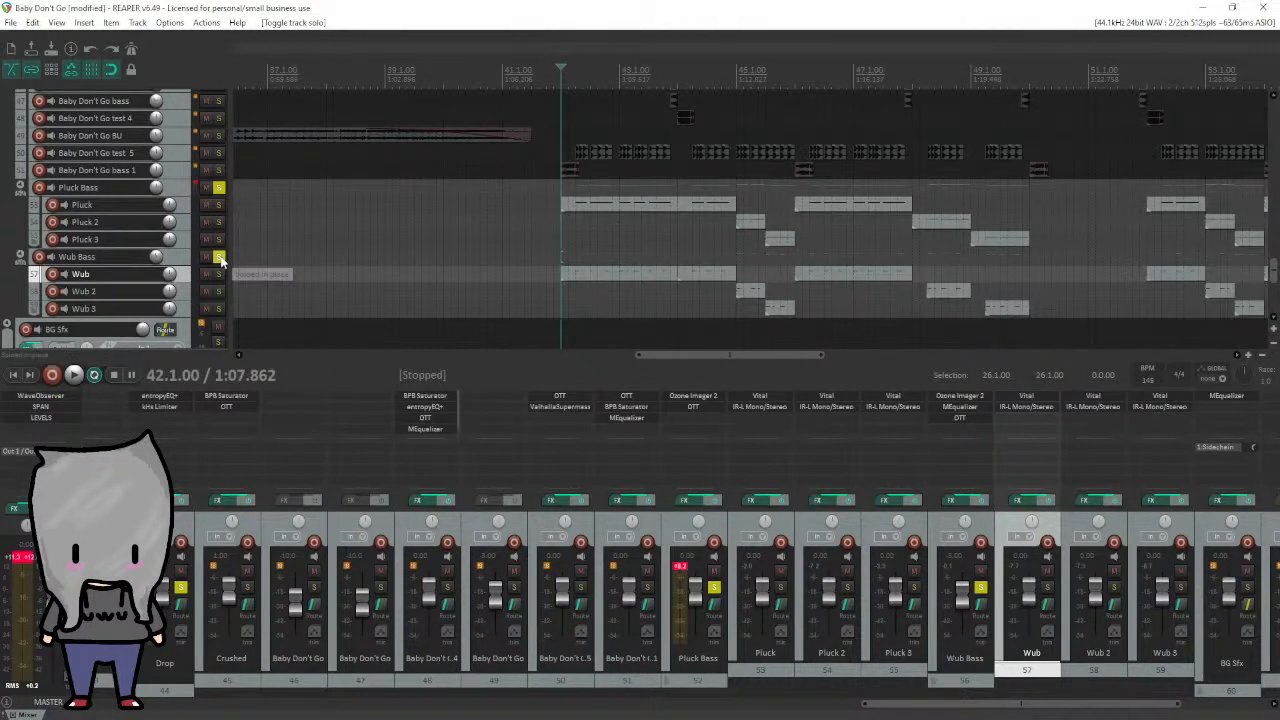
key(space)
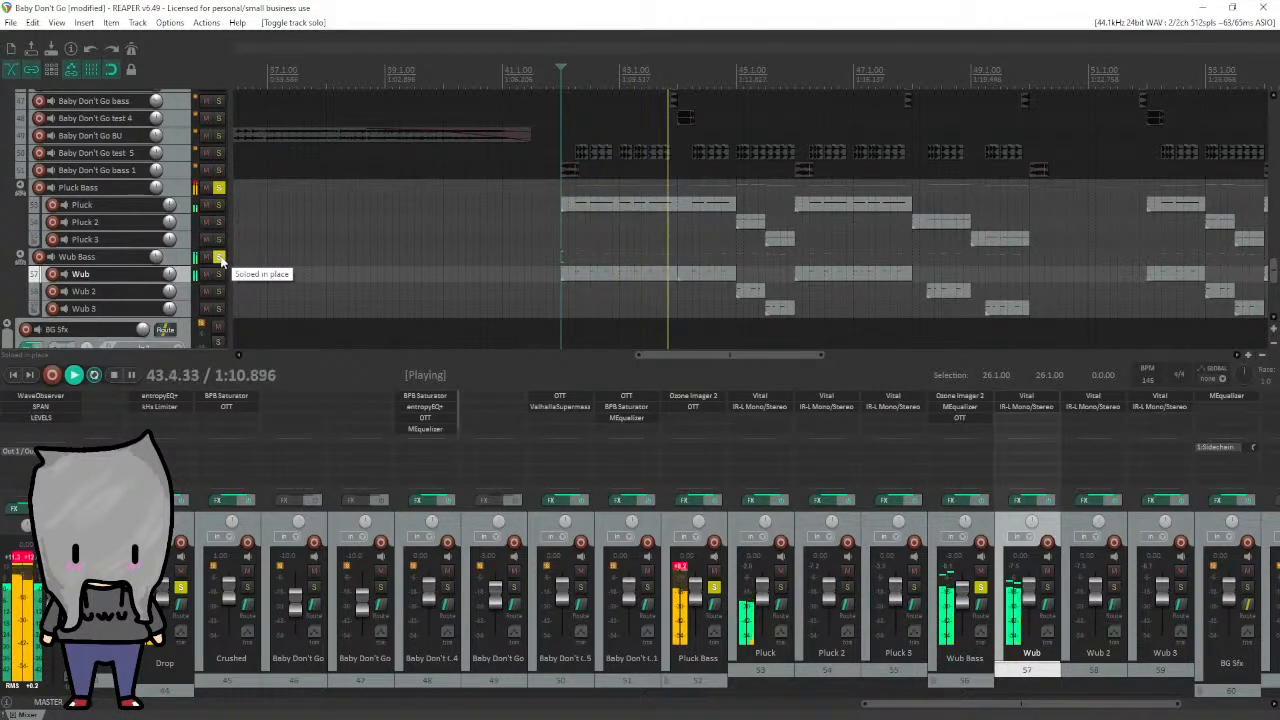
key(space)
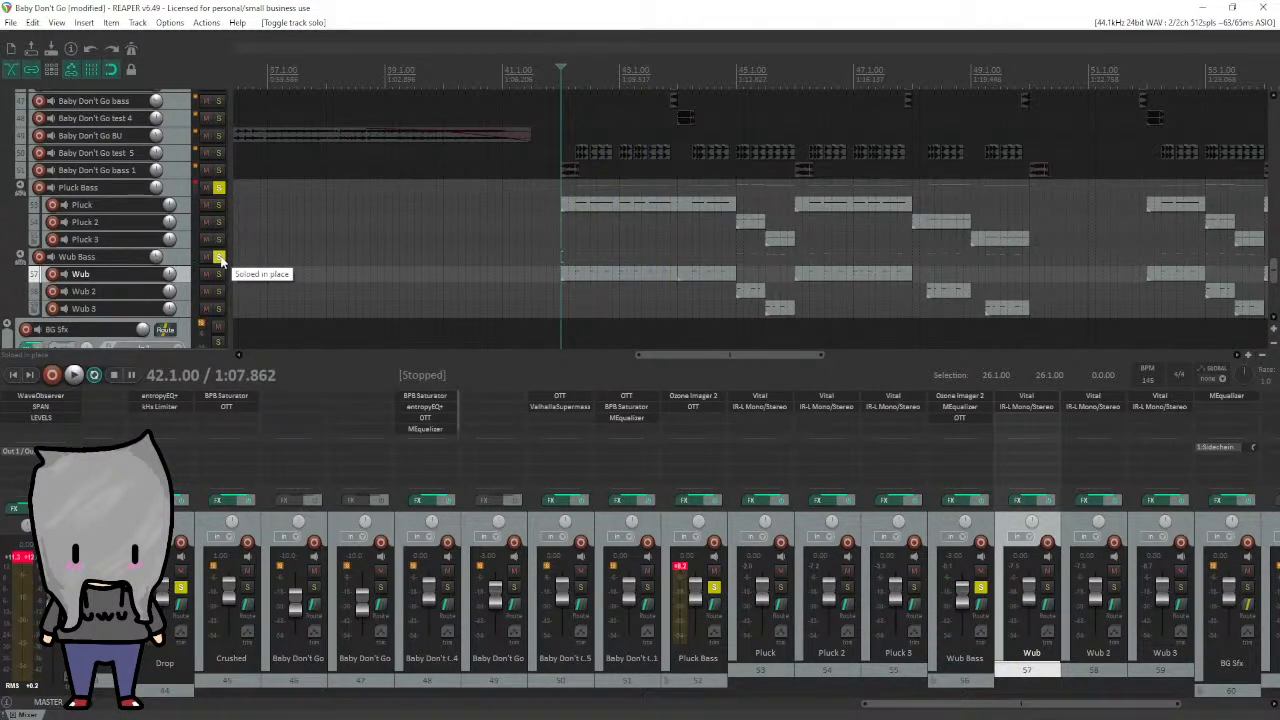
click(221, 258)
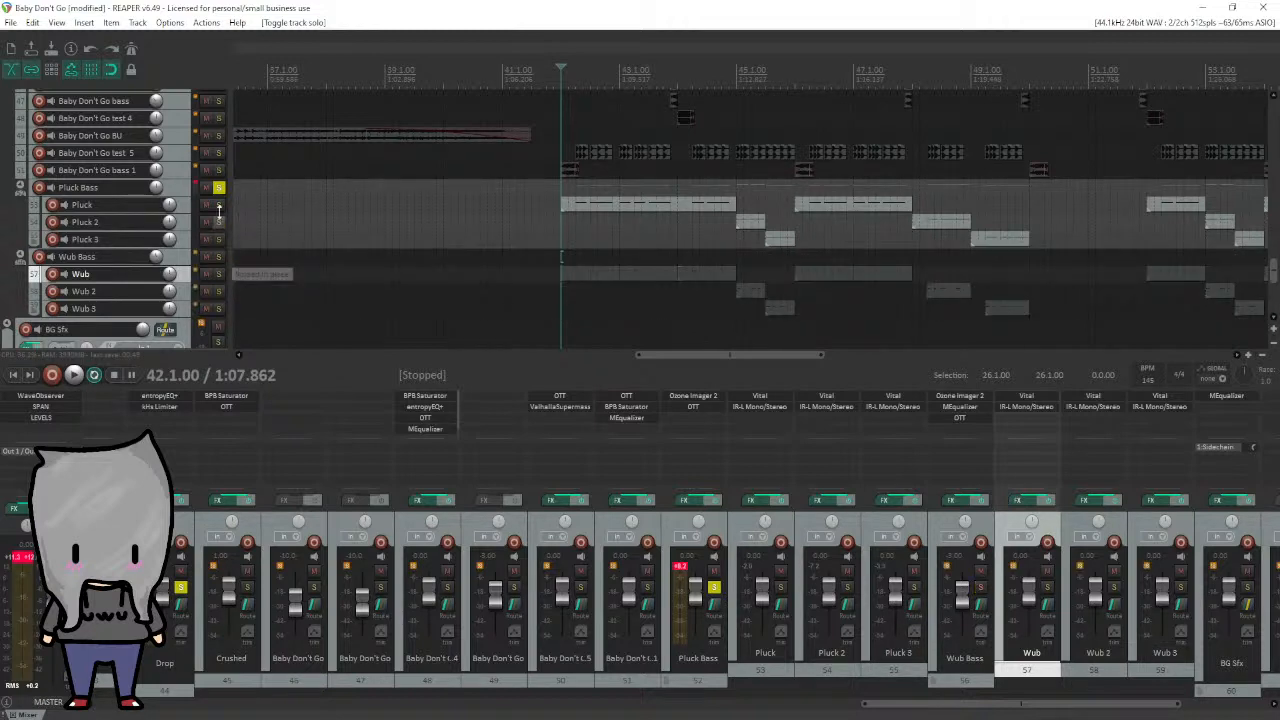
click(219, 188)
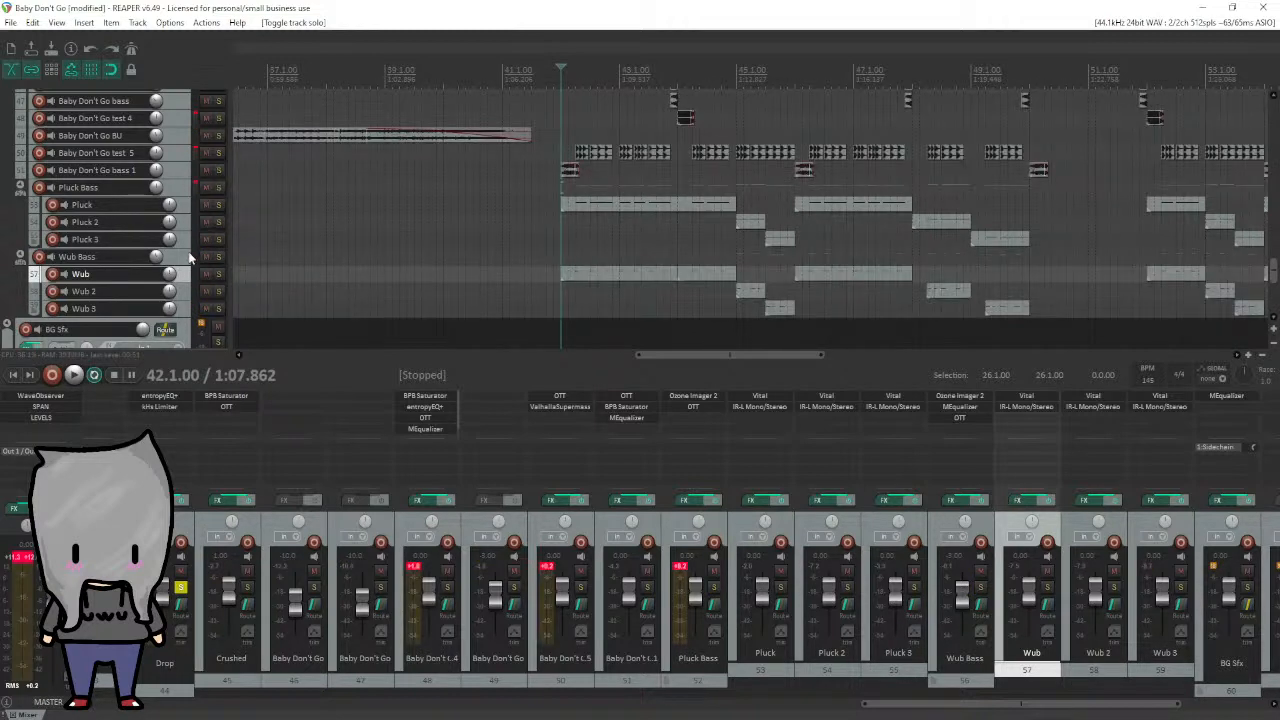
Solo the Baby Don't Go bass 1 track, play it from 42.1.00, and clear its solo.
scroll(184, 250, up, 3)
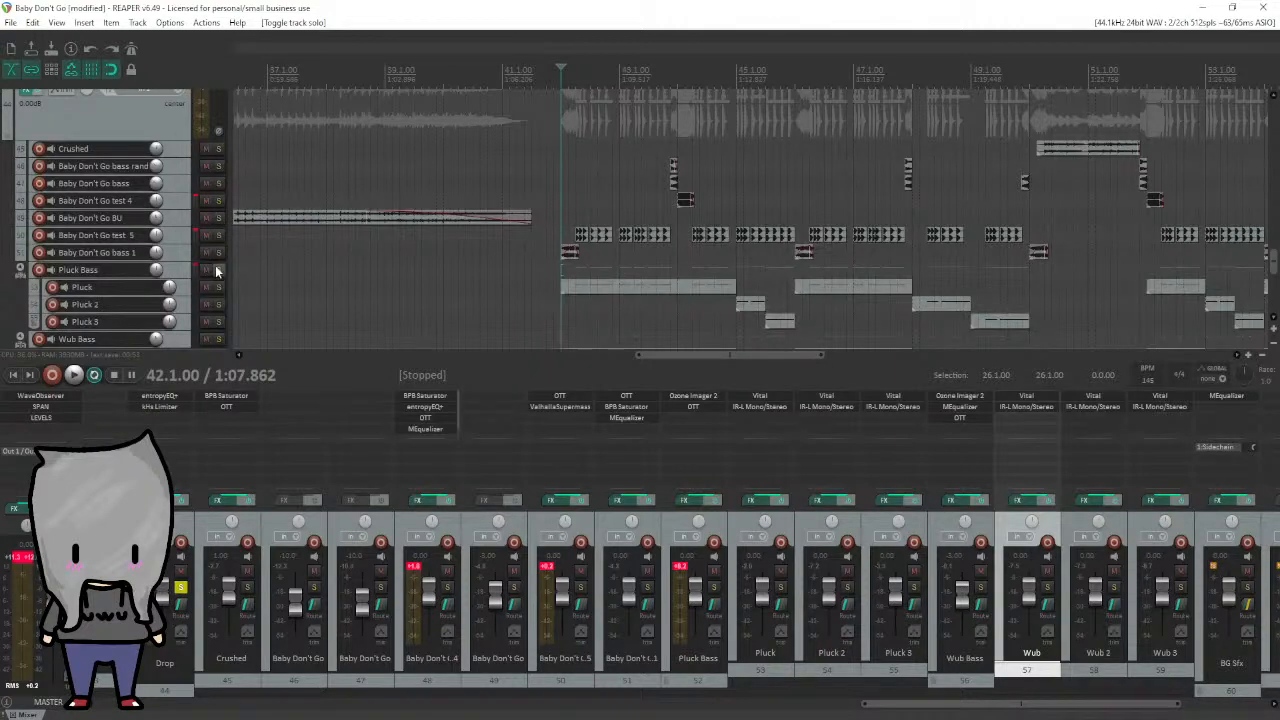
click(219, 253)
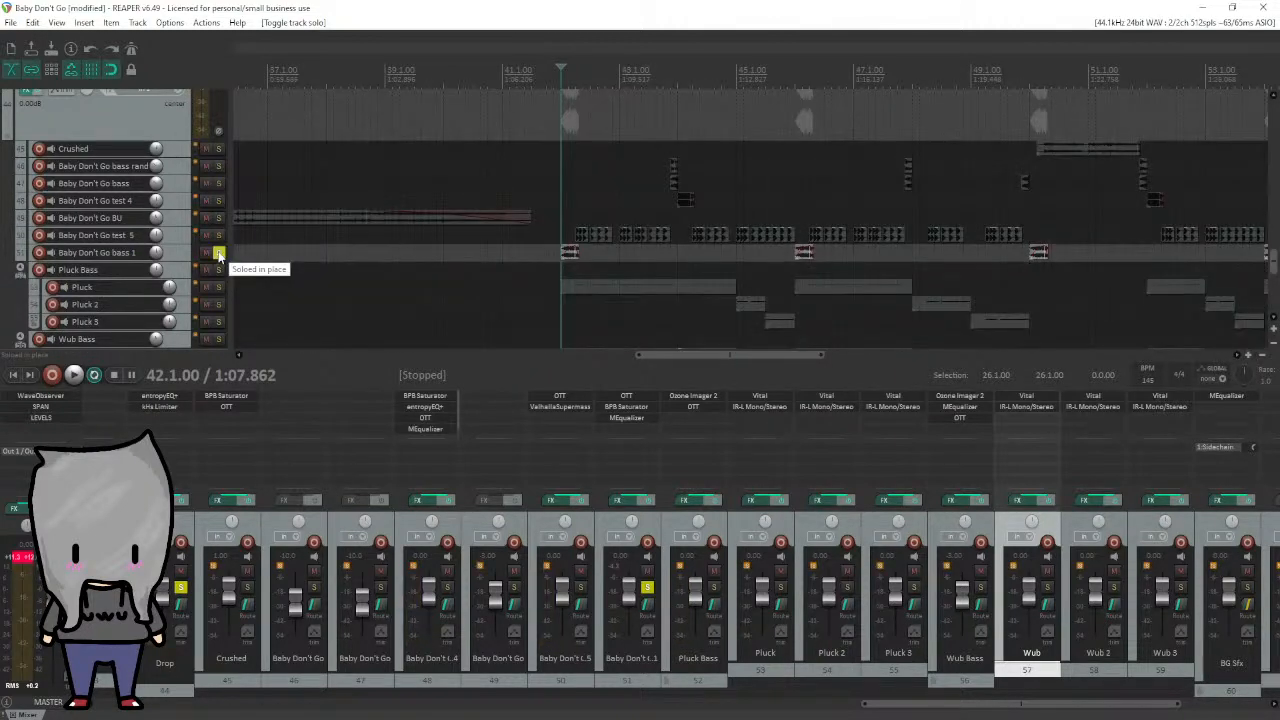
key(space)
key(space)
click(219, 255)
Solo the Baby Don't Go test 5 track, play it from 42.1.00, and clear its solo.
click(220, 236)
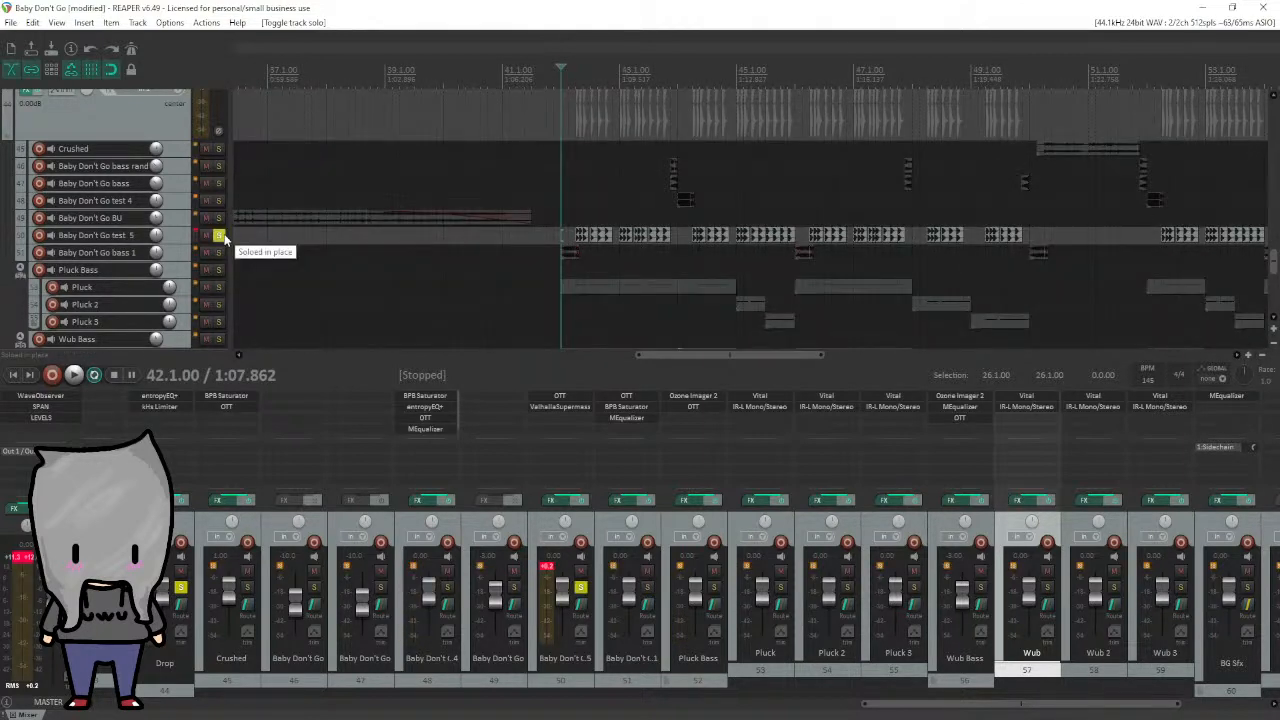
key(space)
key(space)
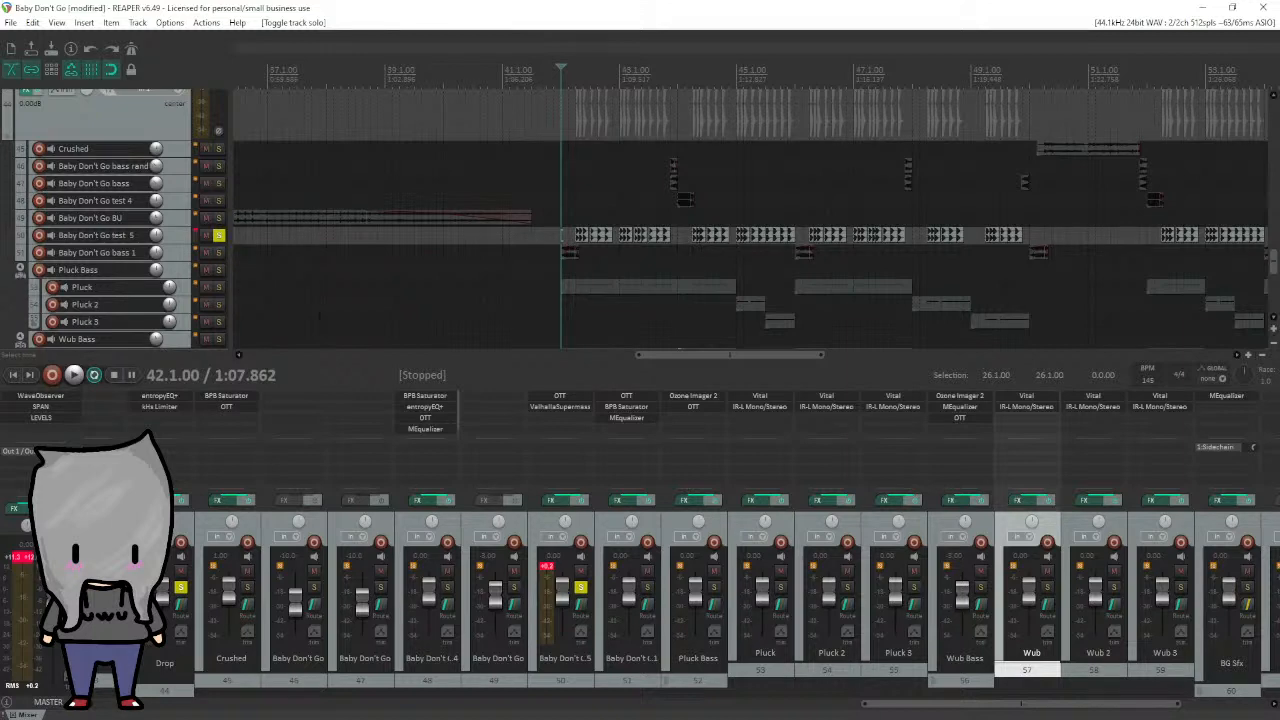
click(218, 236)
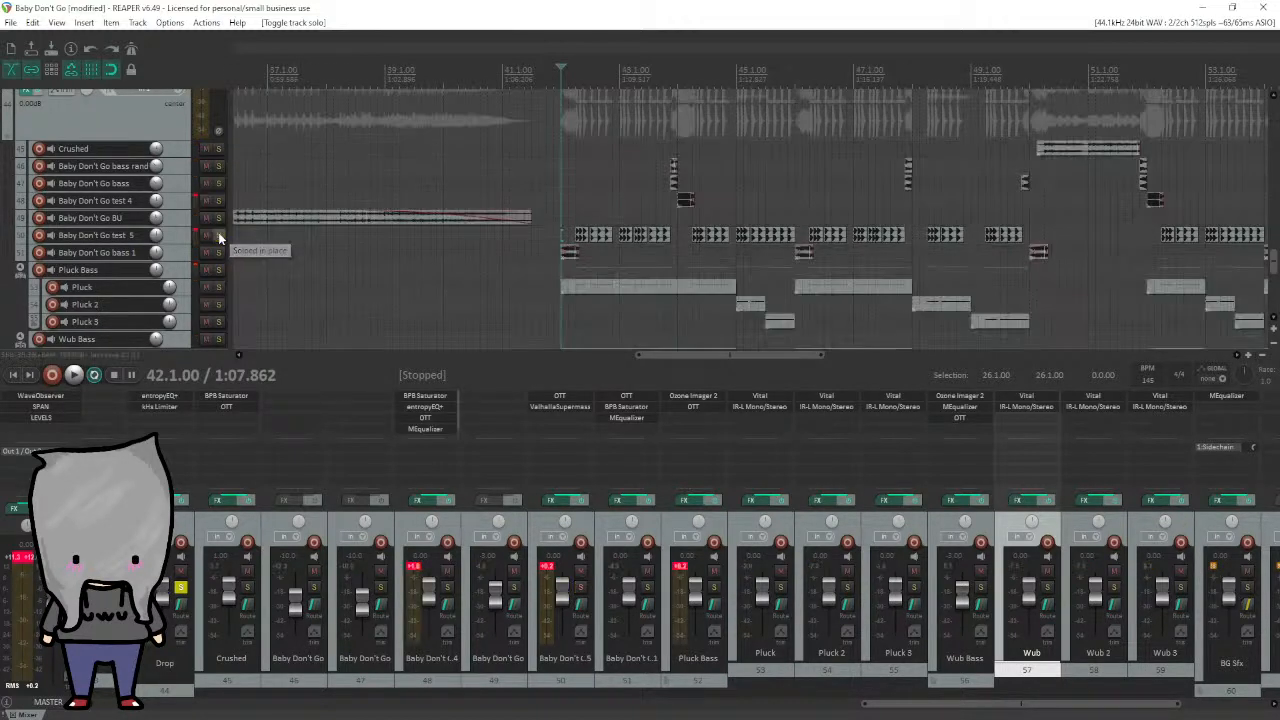
Solo the Baby Don't Go BU track, play its build-up from 34.1.00, and clear its solo.
click(224, 220)
click(222, 219)
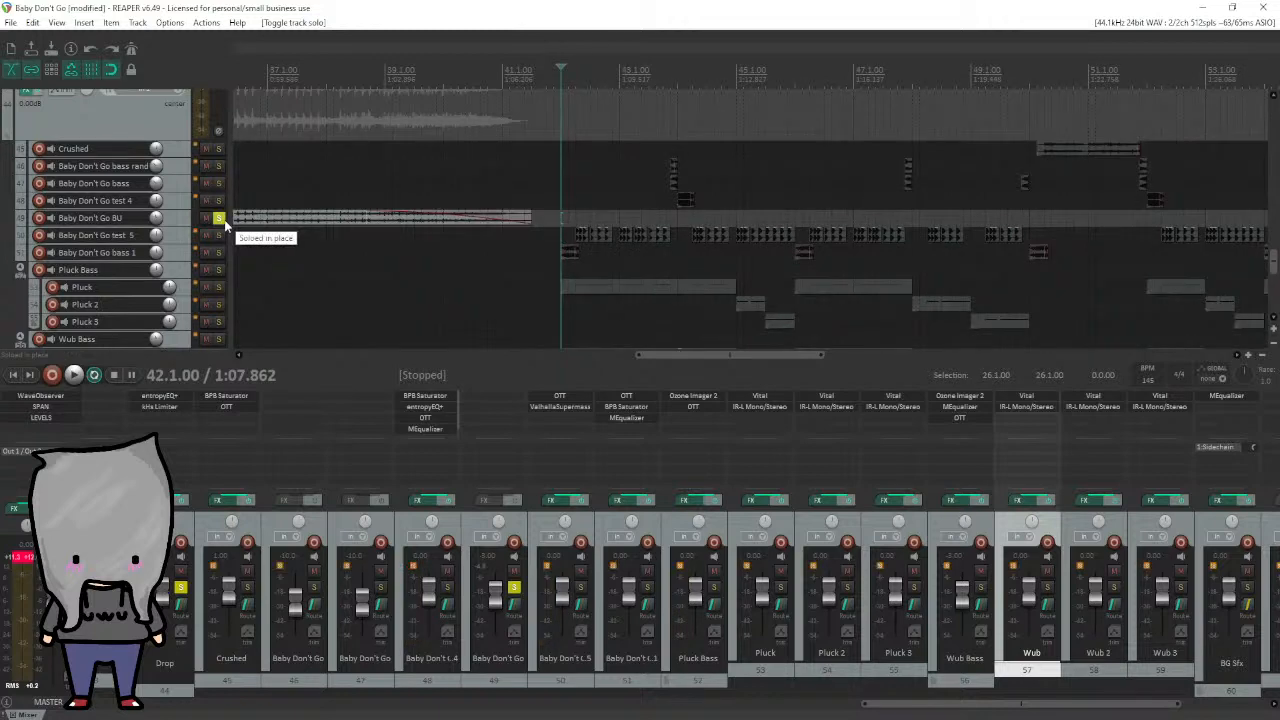
scroll(473, 74, down, 2)
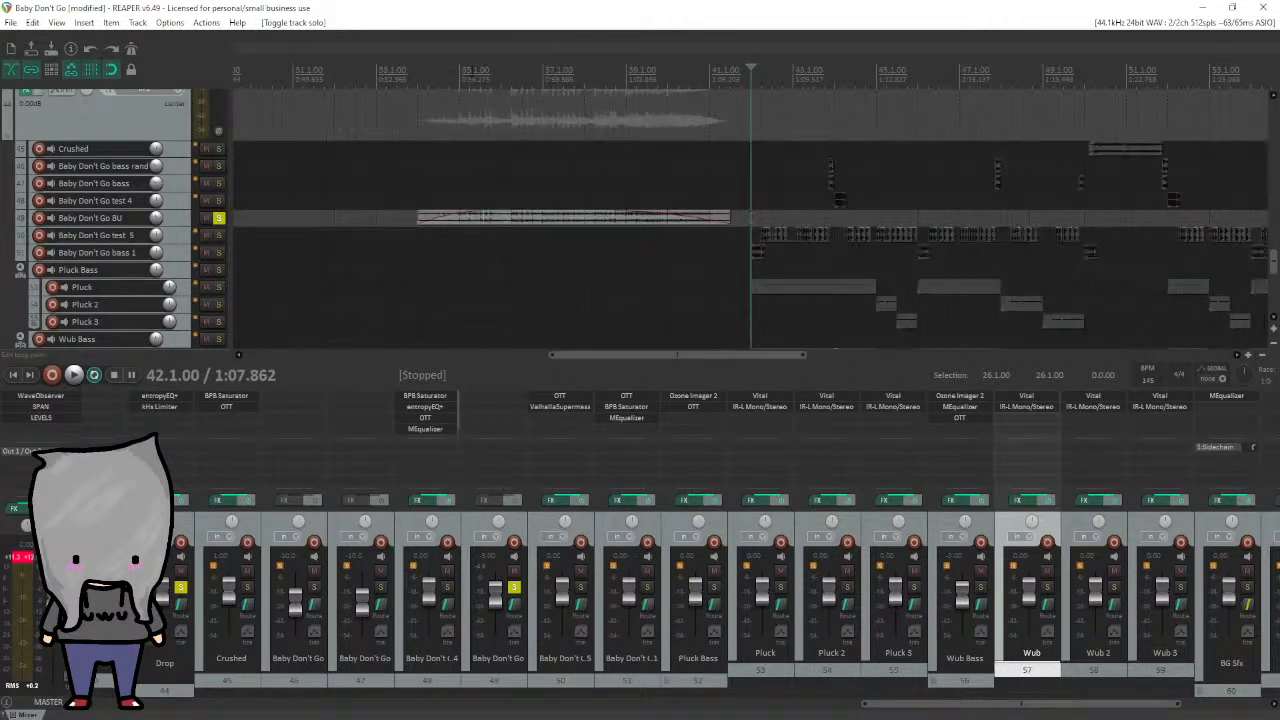
click(420, 80)
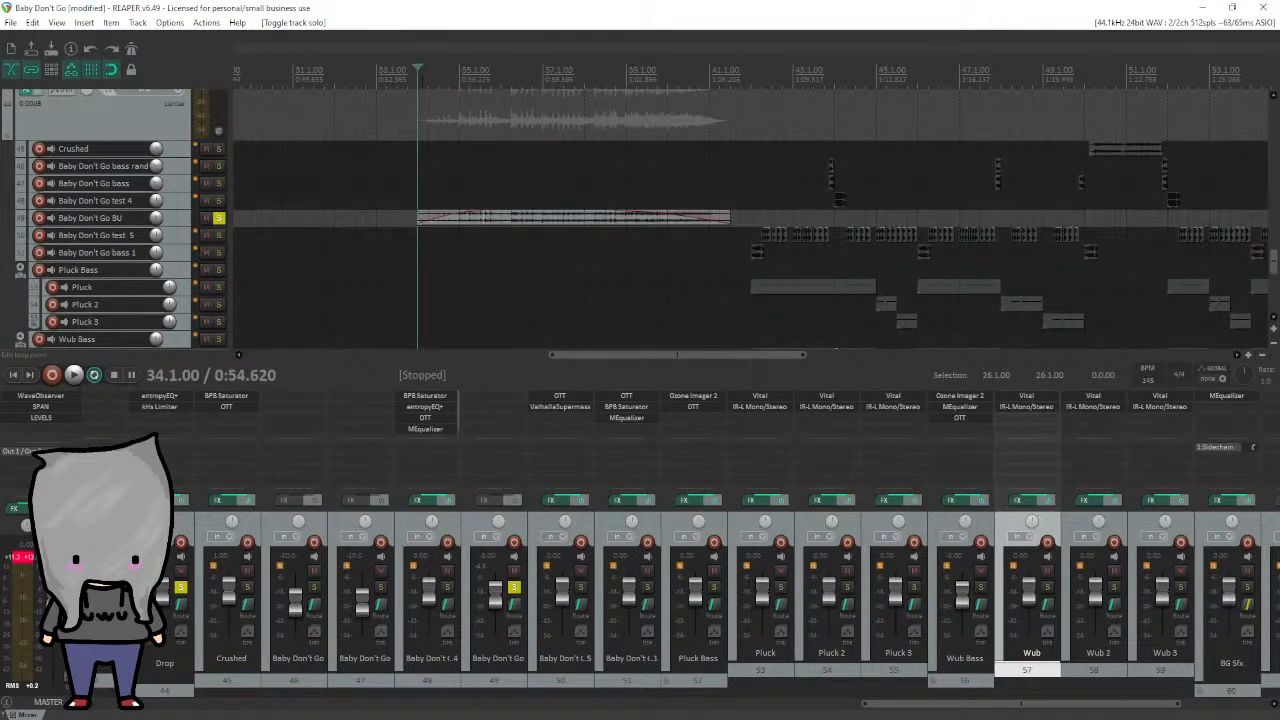
key(space)
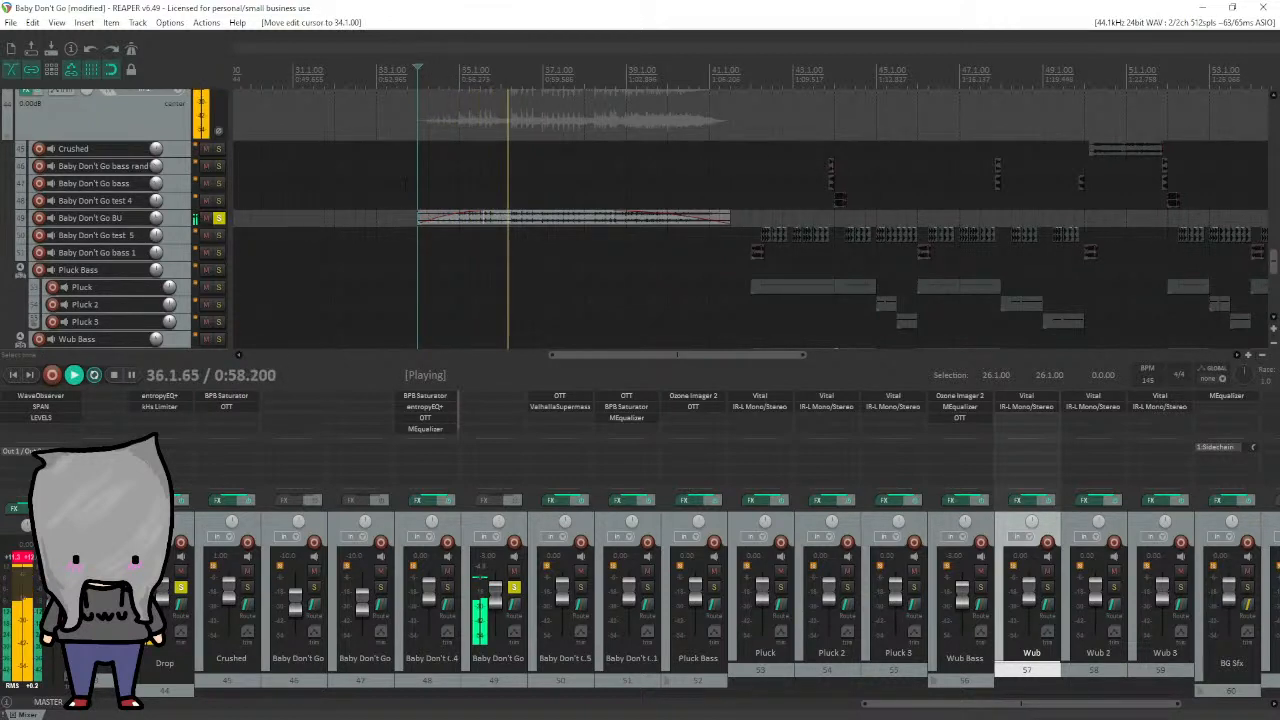
key(space)
click(219, 218)
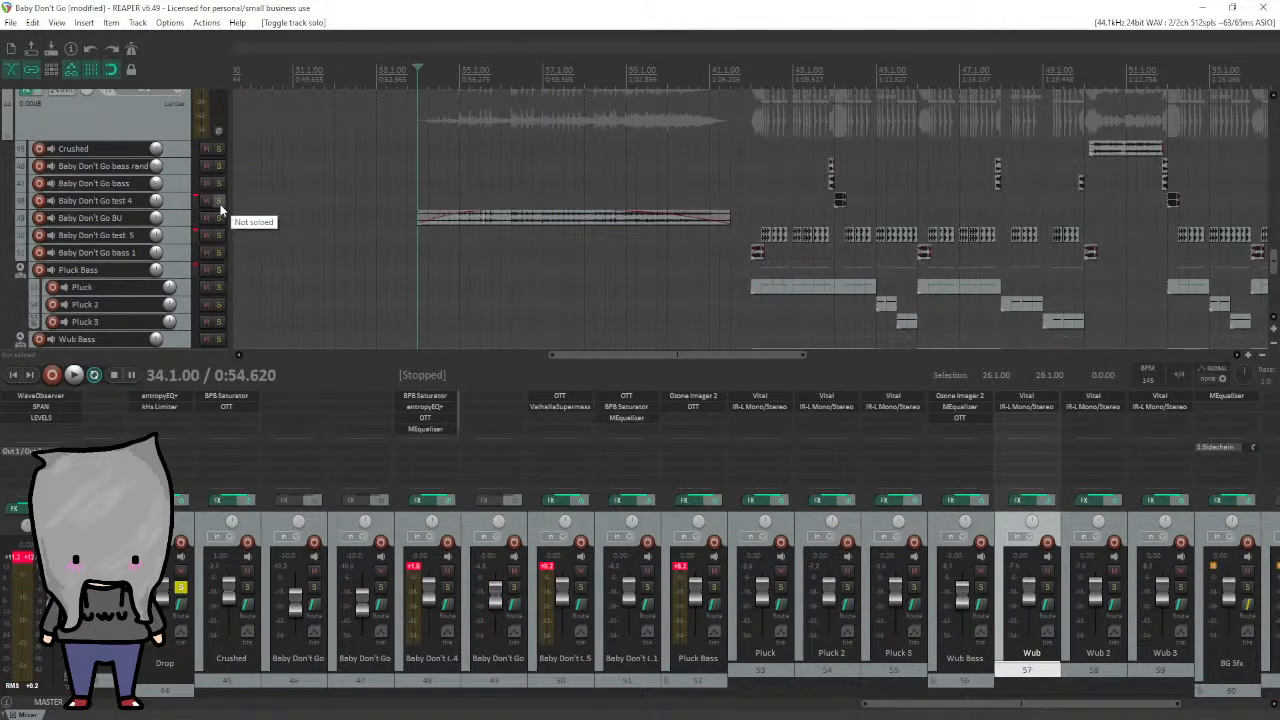
Solo and select the Baby Don't Go test 4 track and play it from 43.4.00.
click(220, 204)
click(173, 204)
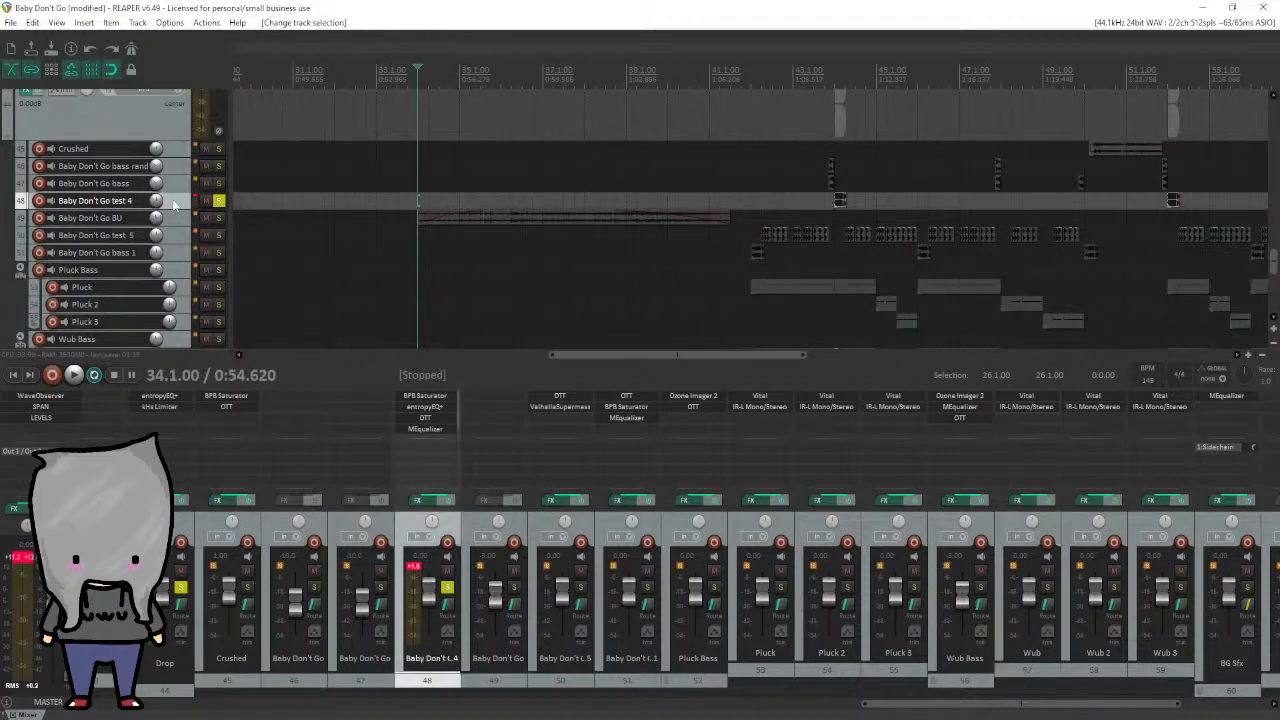
click(825, 68)
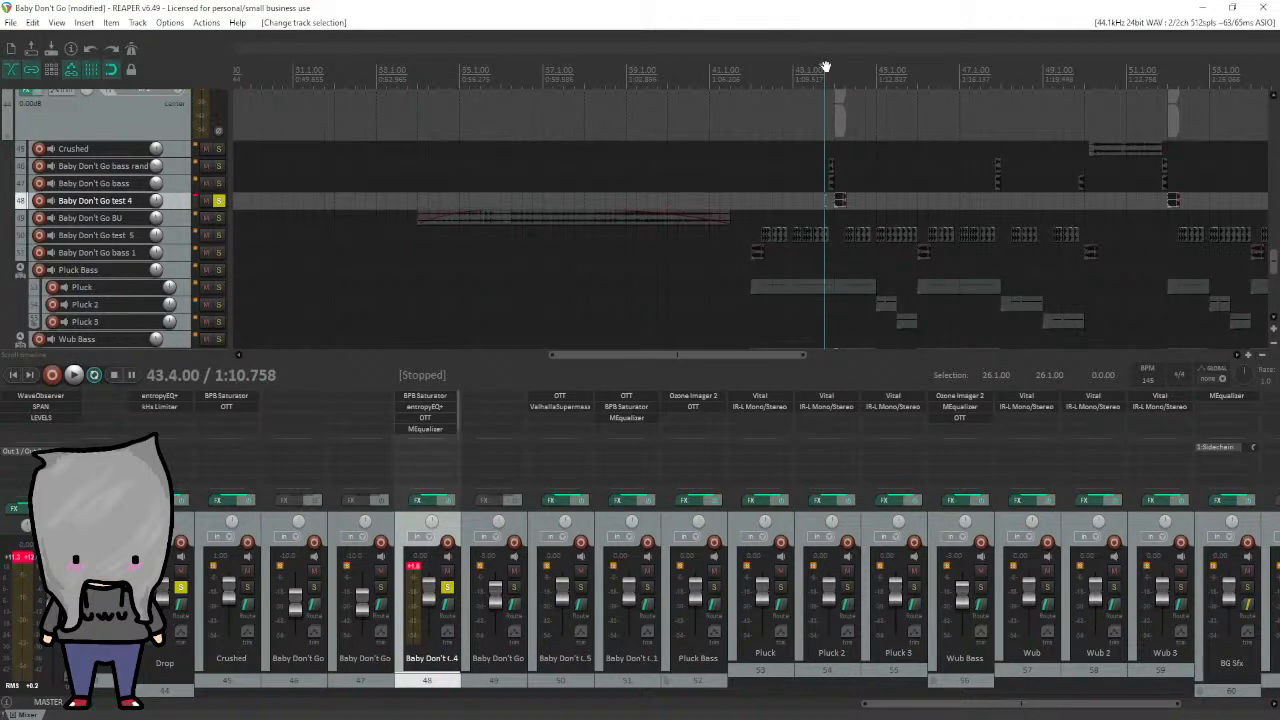
key(space)
key(space)
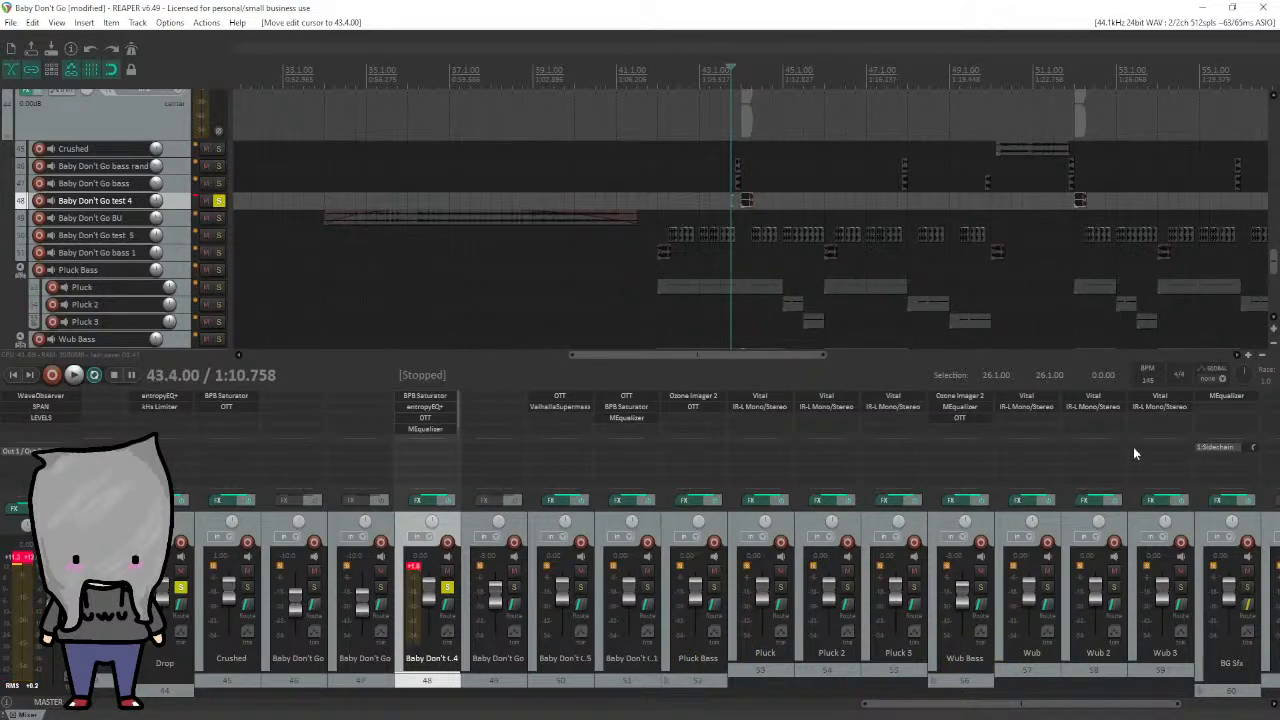
Search the plugins for "monique" for the Baby Don't Go BU track, select VSTi: Monique (Monoplugs), and close without adding it.
double_click(508, 397)
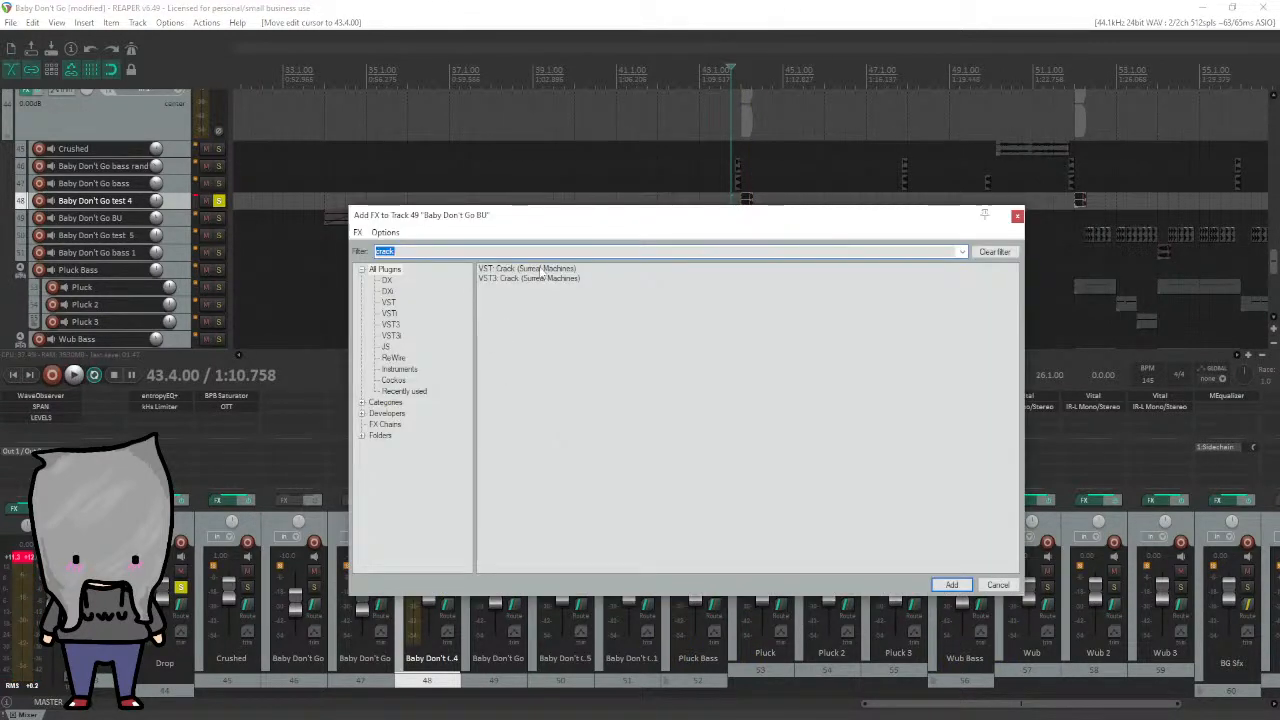
text(mod)
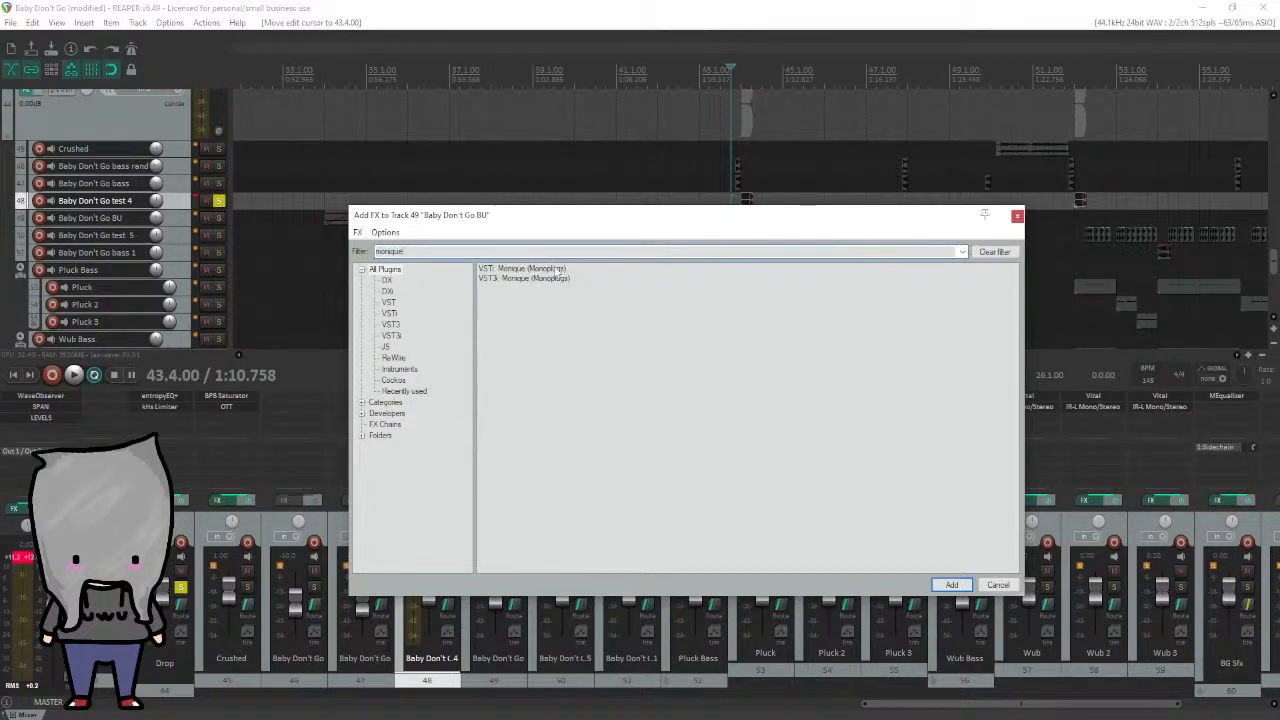
click(555, 269)
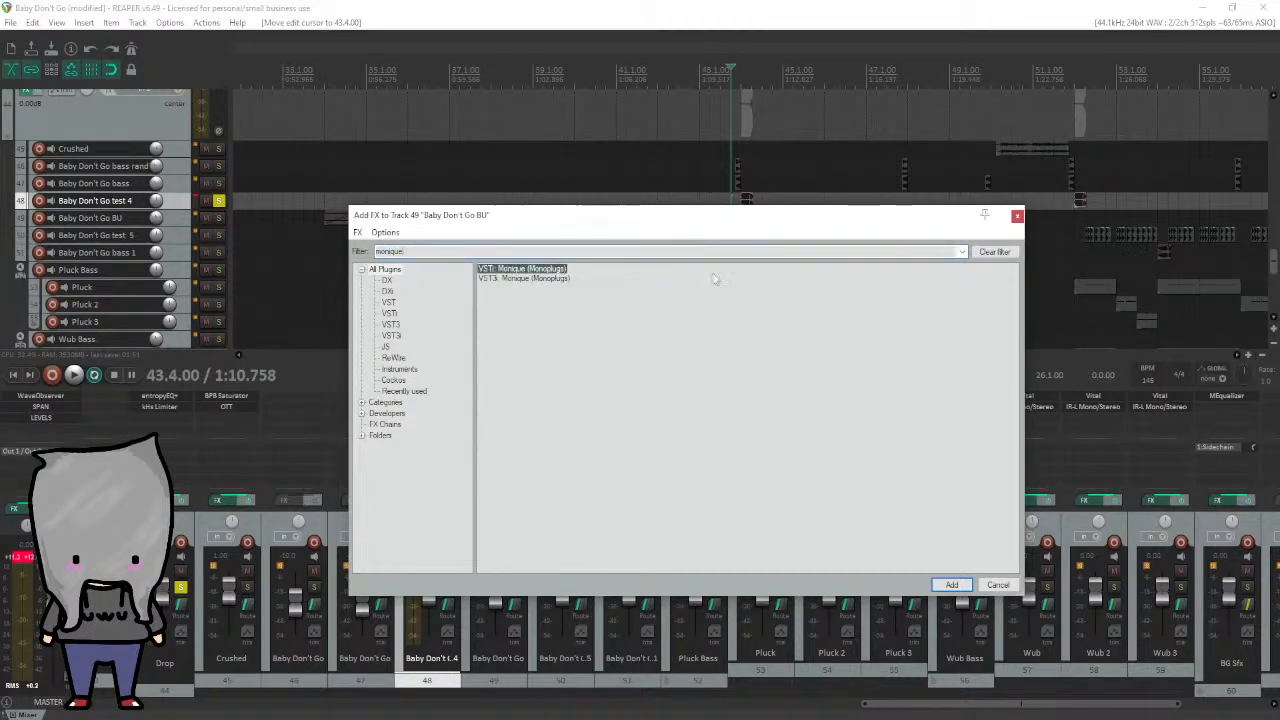
click(1017, 215)
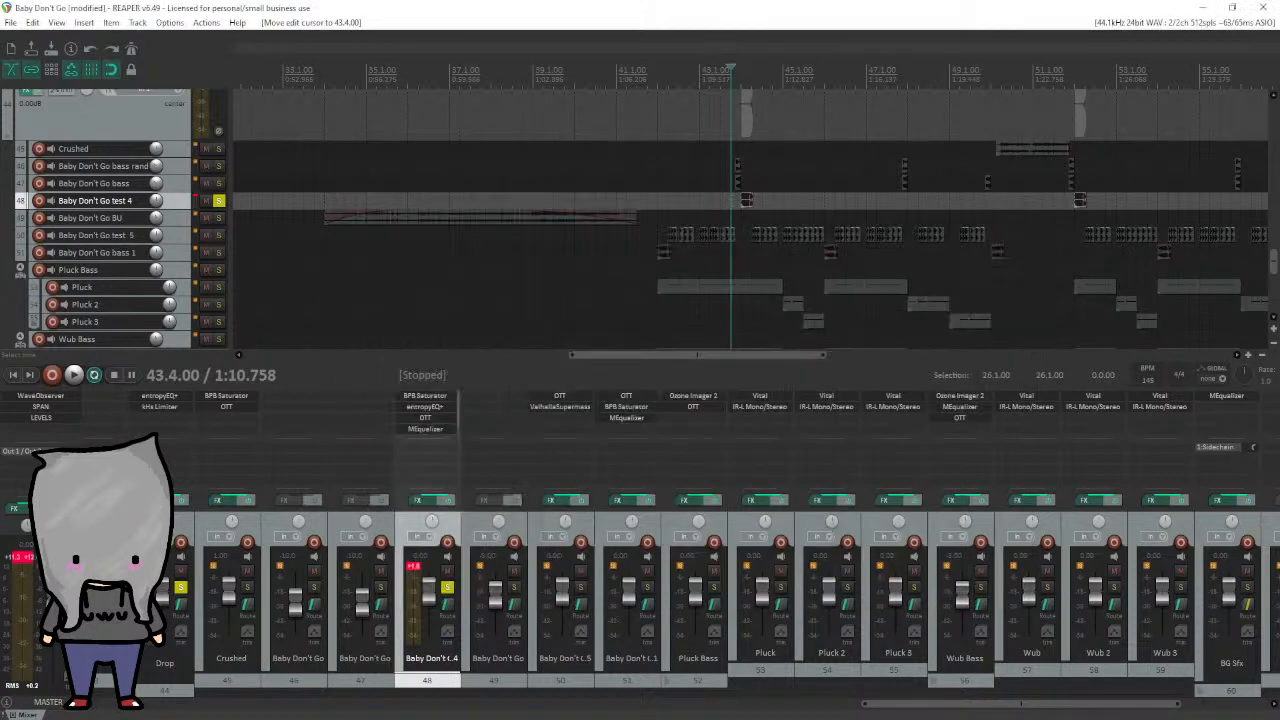
Move the solo from Baby Don't Go test 4 to Baby Don't Go bass, play it from 43.4.50, and clear its solo.
click(219, 201)
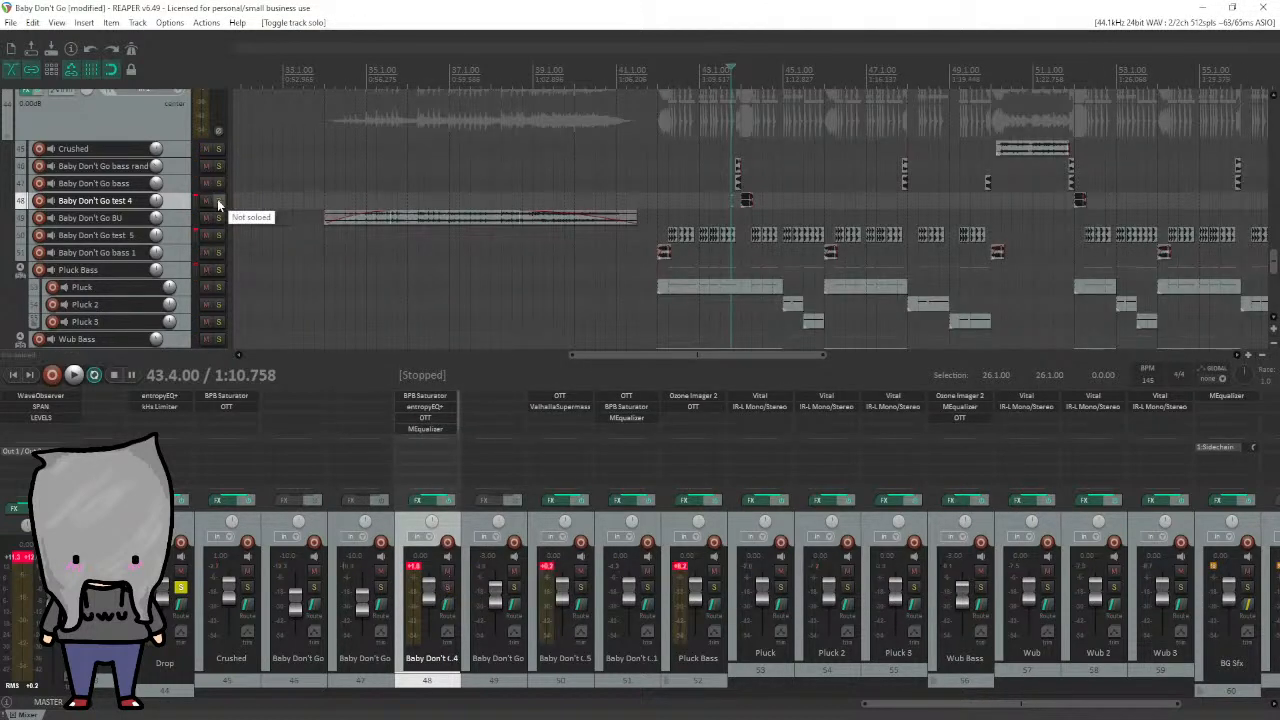
click(218, 183)
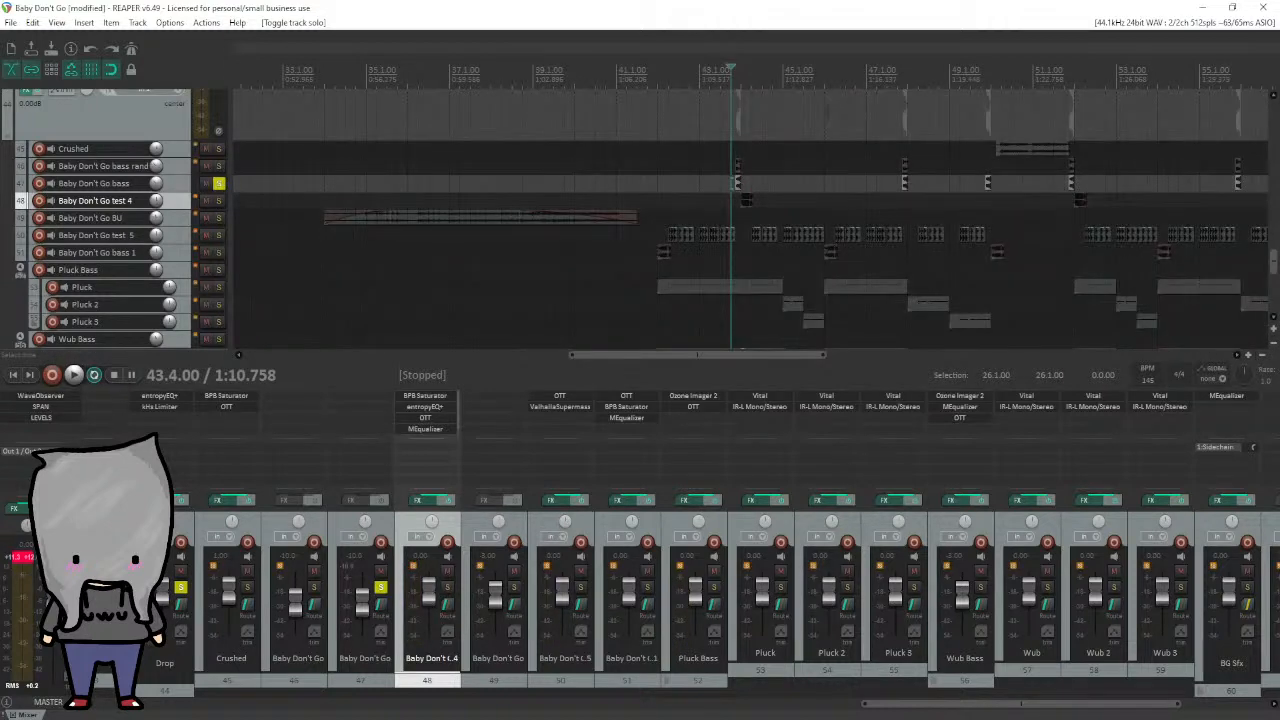
scroll(748, 200, up, 6)
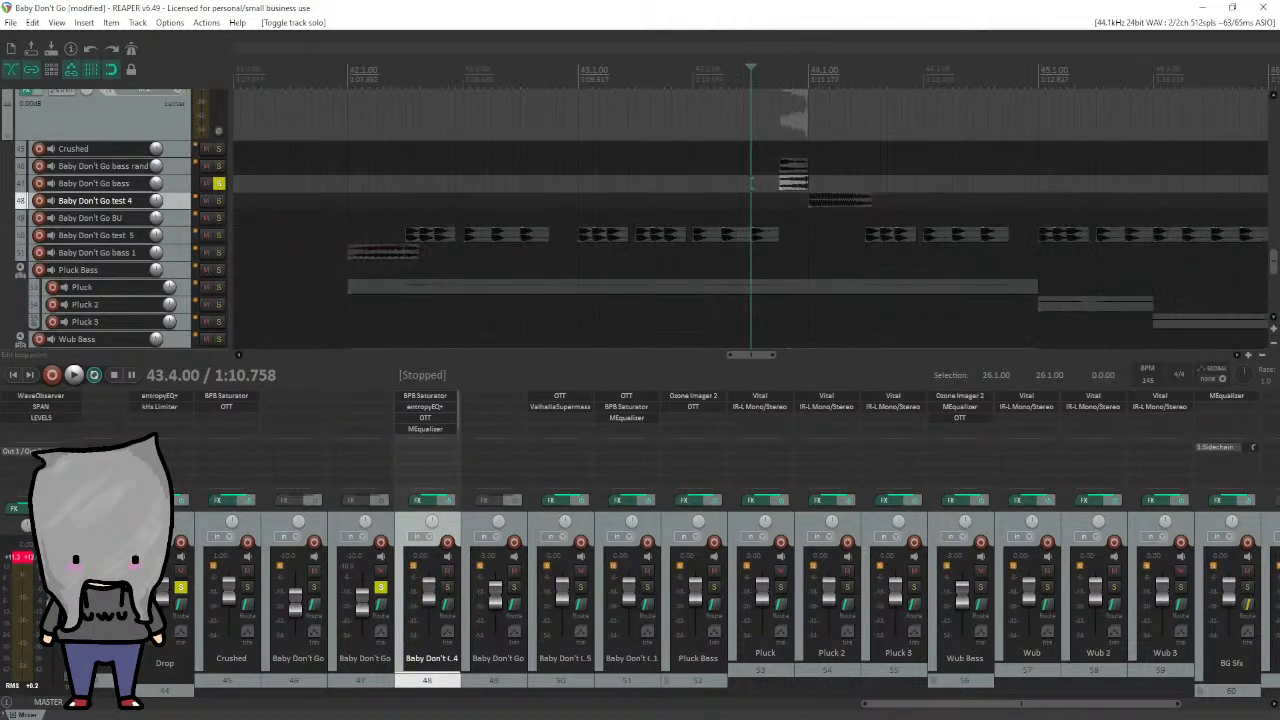
click(777, 76)
scroll(777, 76, up, 4)
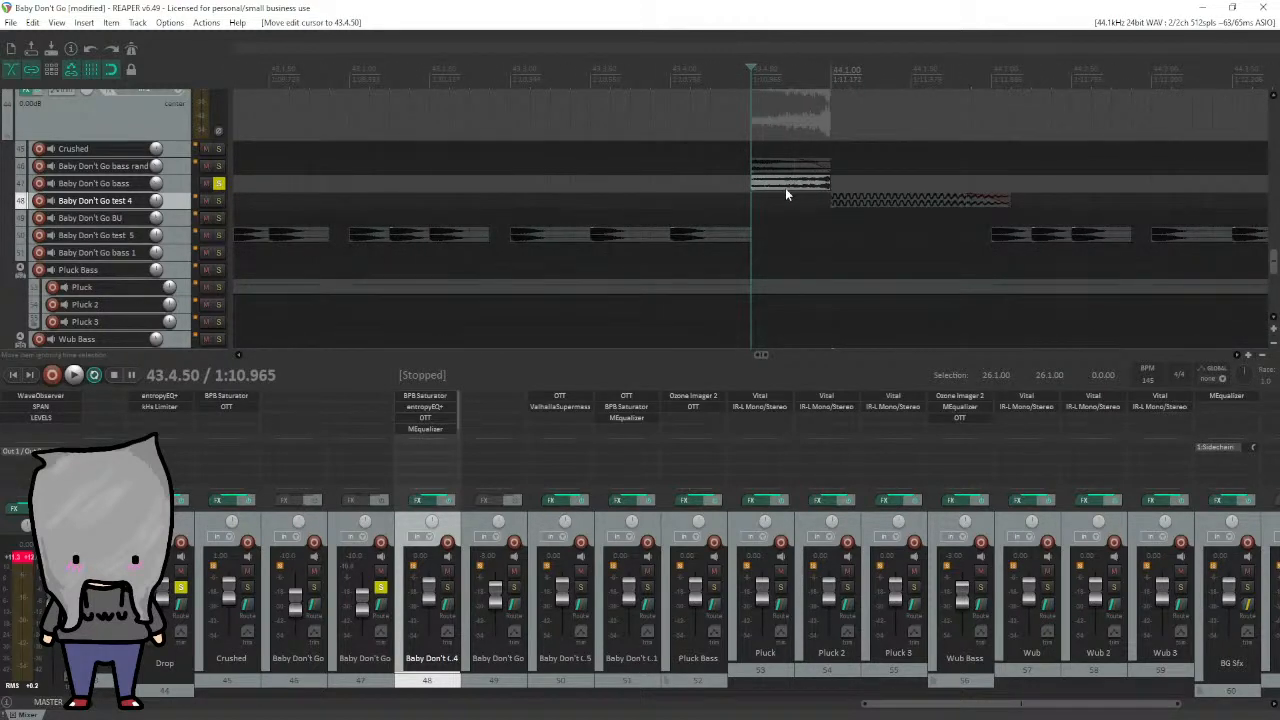
scroll(785, 188, down, 5)
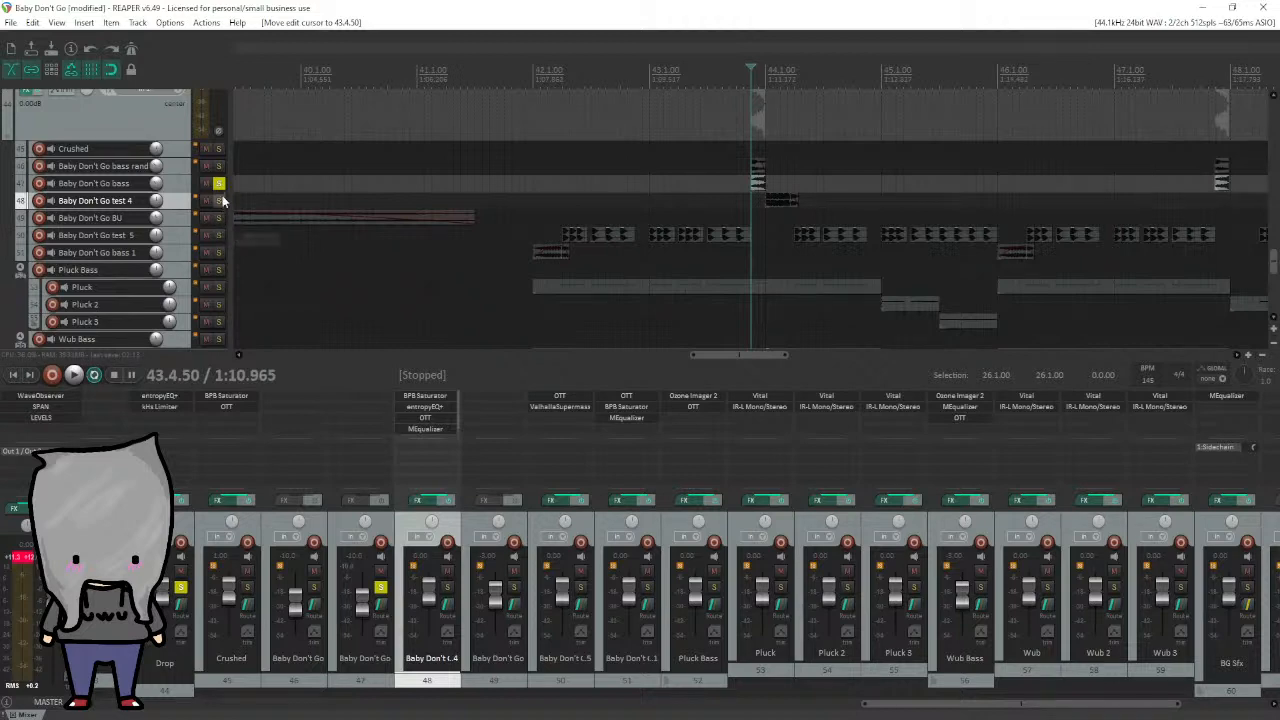
key(space)
key(space)
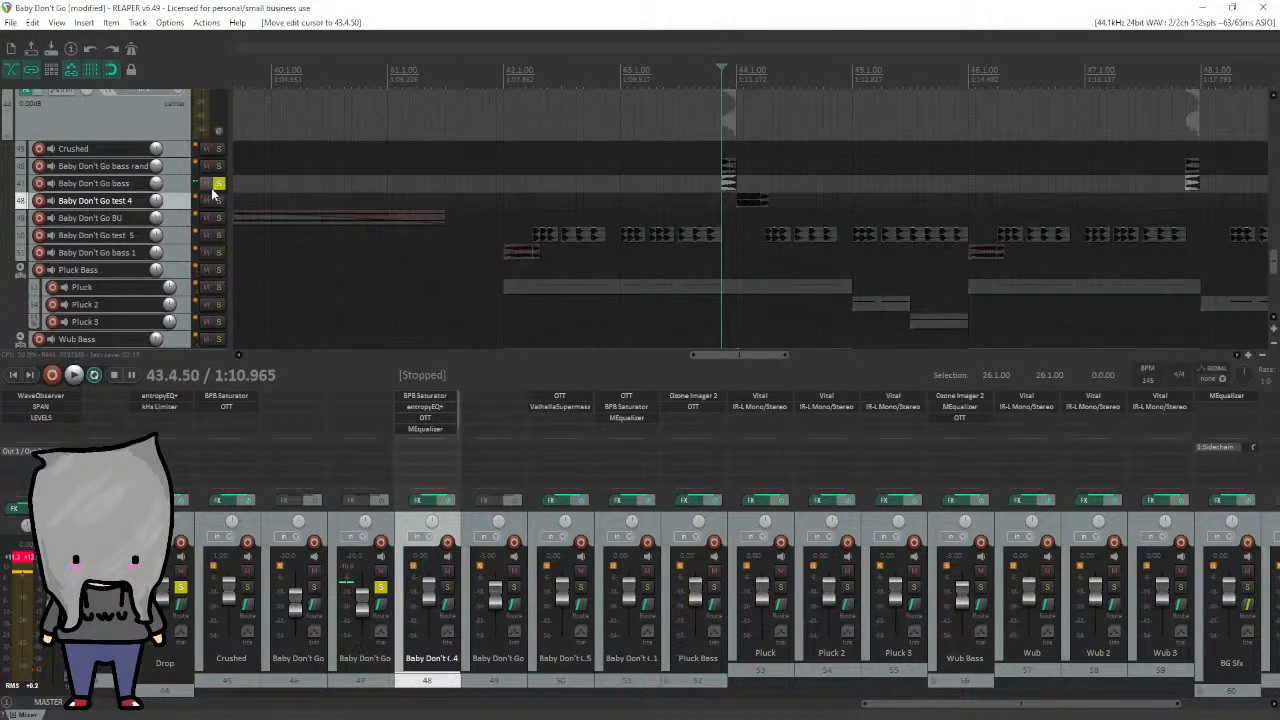
click(218, 183)
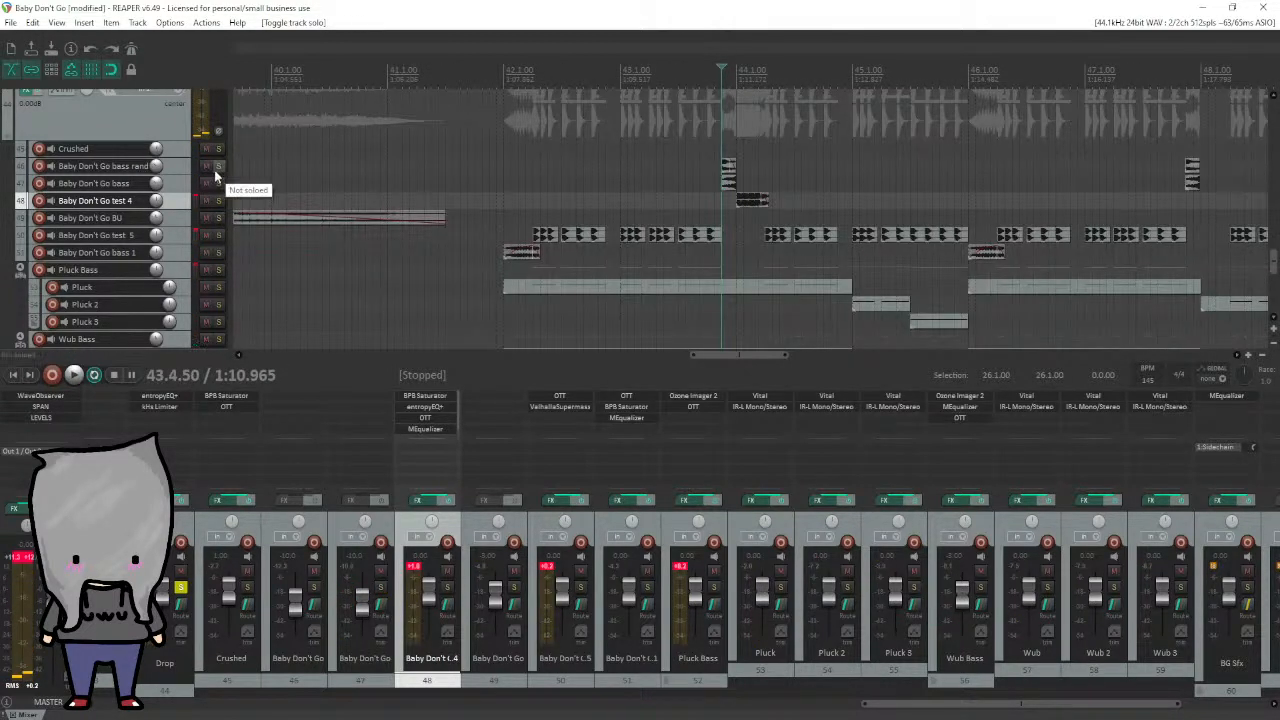
Solo the Baby Don't Go bass rand track, play it from 43.4.50, and clear its solo.
click(218, 166)
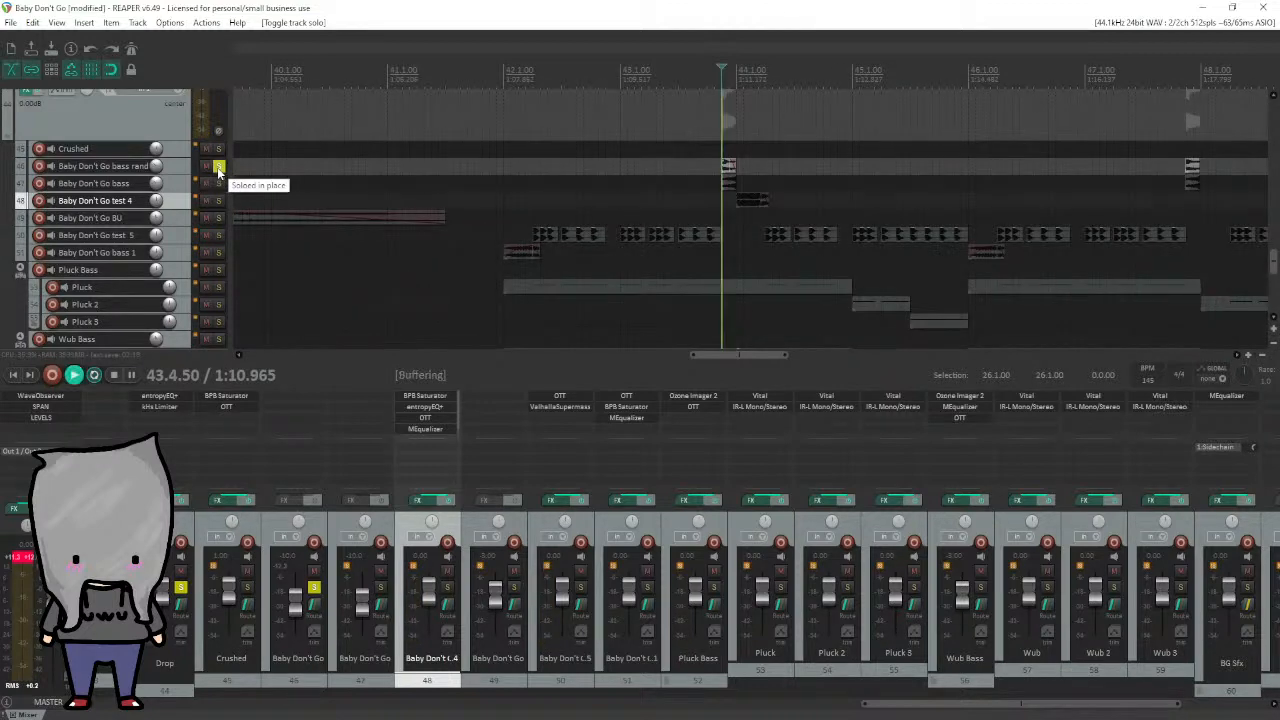
key(space)
key(space)
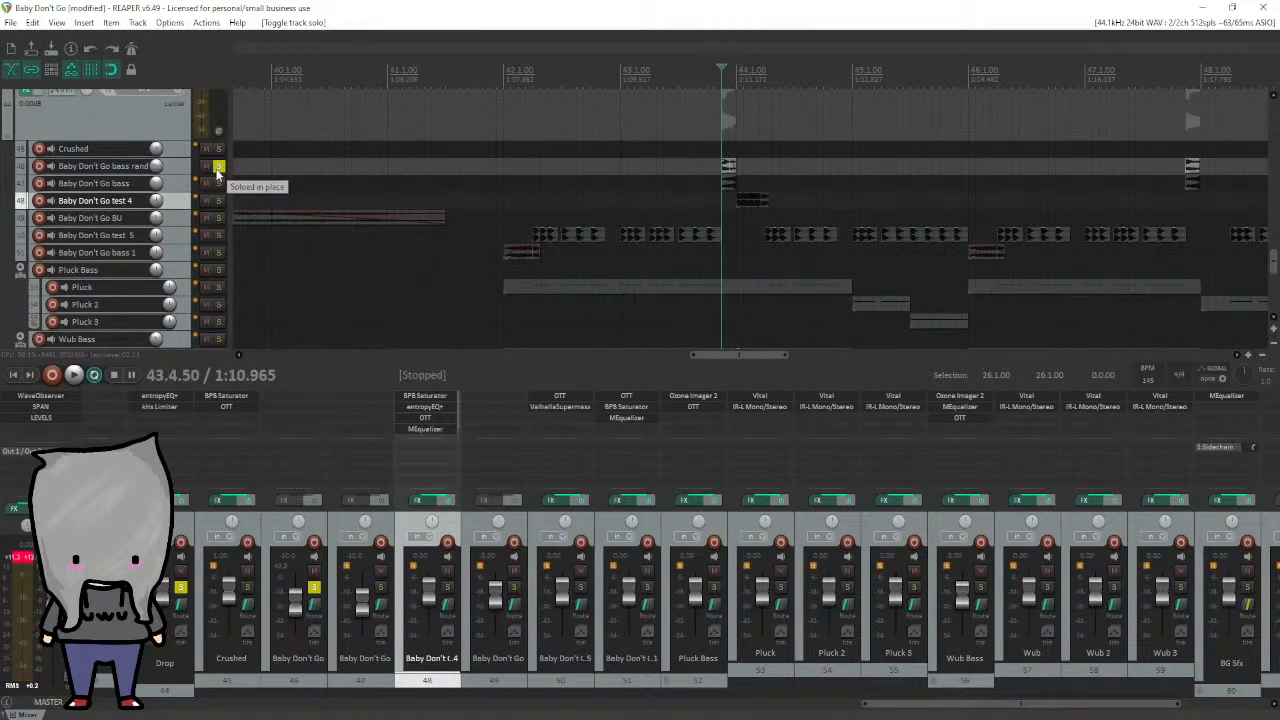
click(218, 166)
Play the soloed Drop folder with all its basses from 41.4.75, and stop playback.
scroll(201, 174, up, 3)
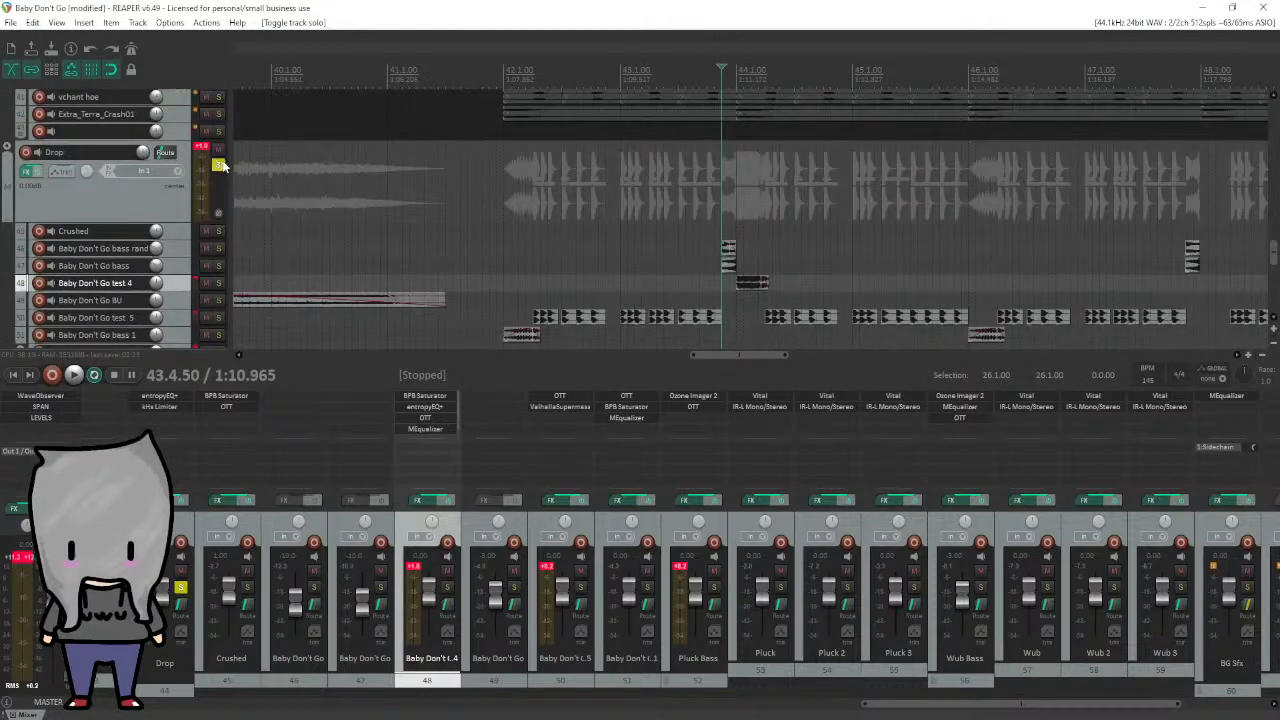
click(497, 248)
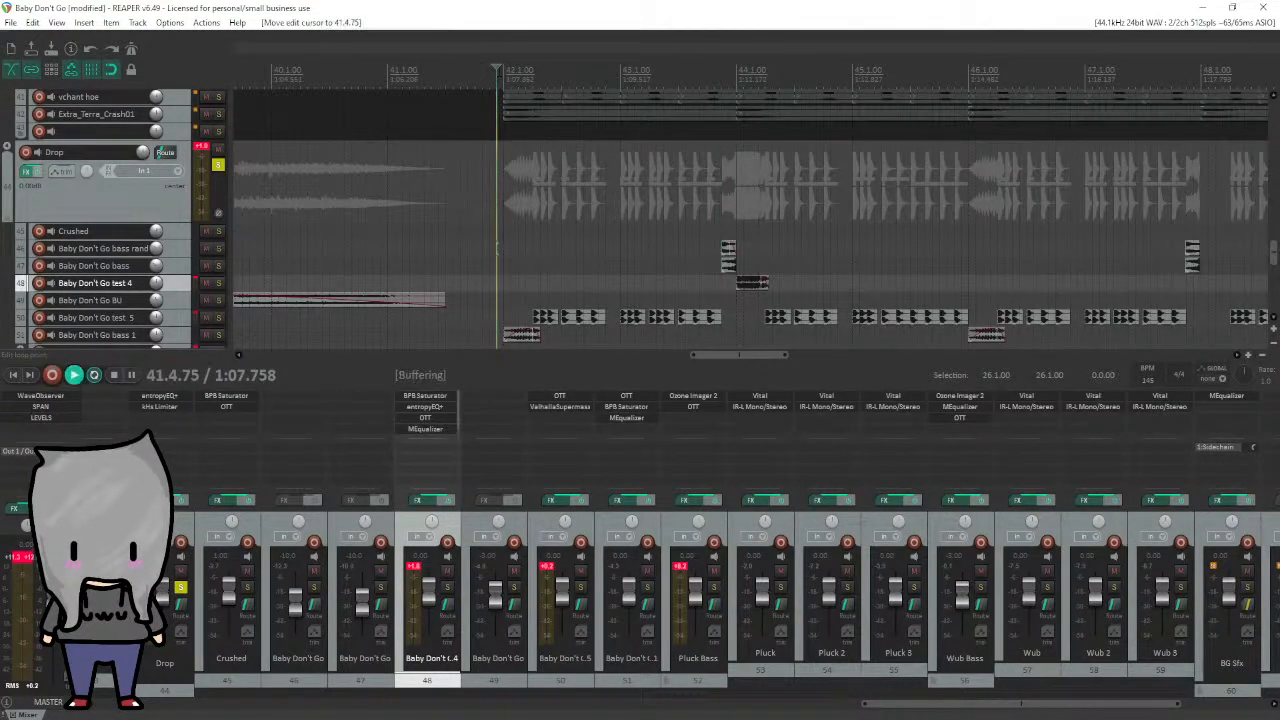
key(space)
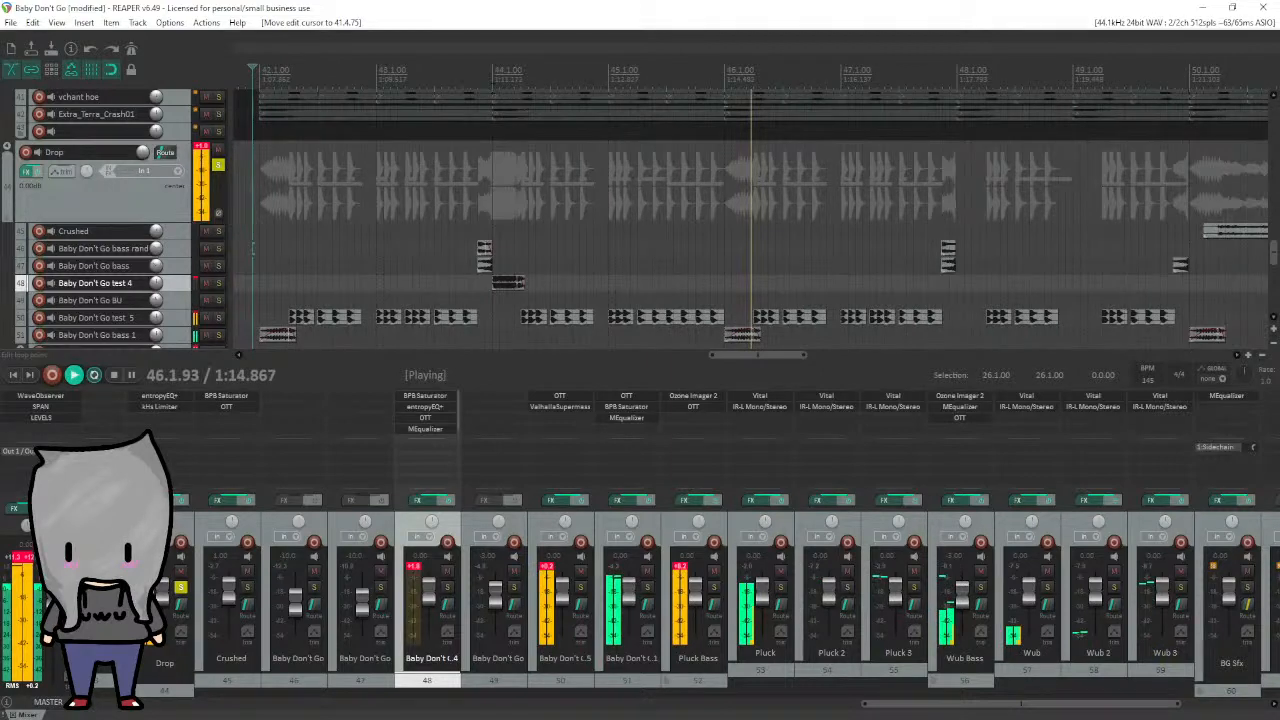
key(space)
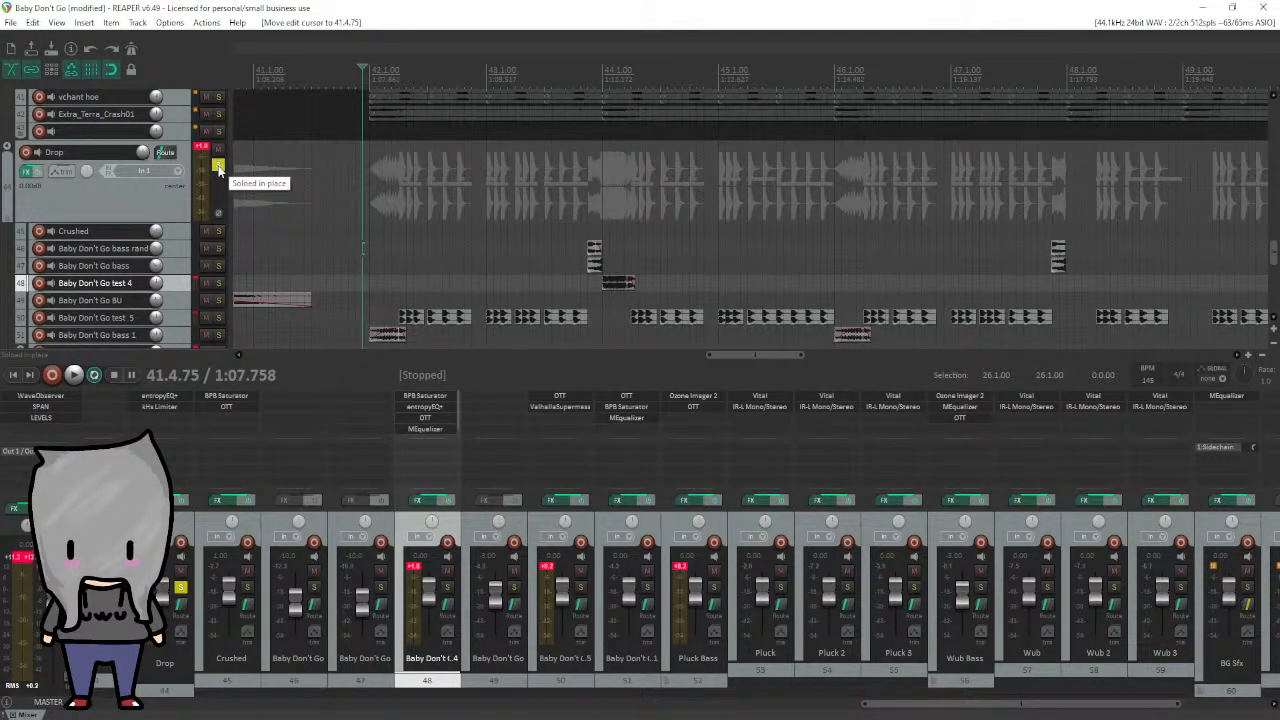
Solo the Crushed track and move the edit cursor to the start of its clip at 50.1.50.
click(218, 231)
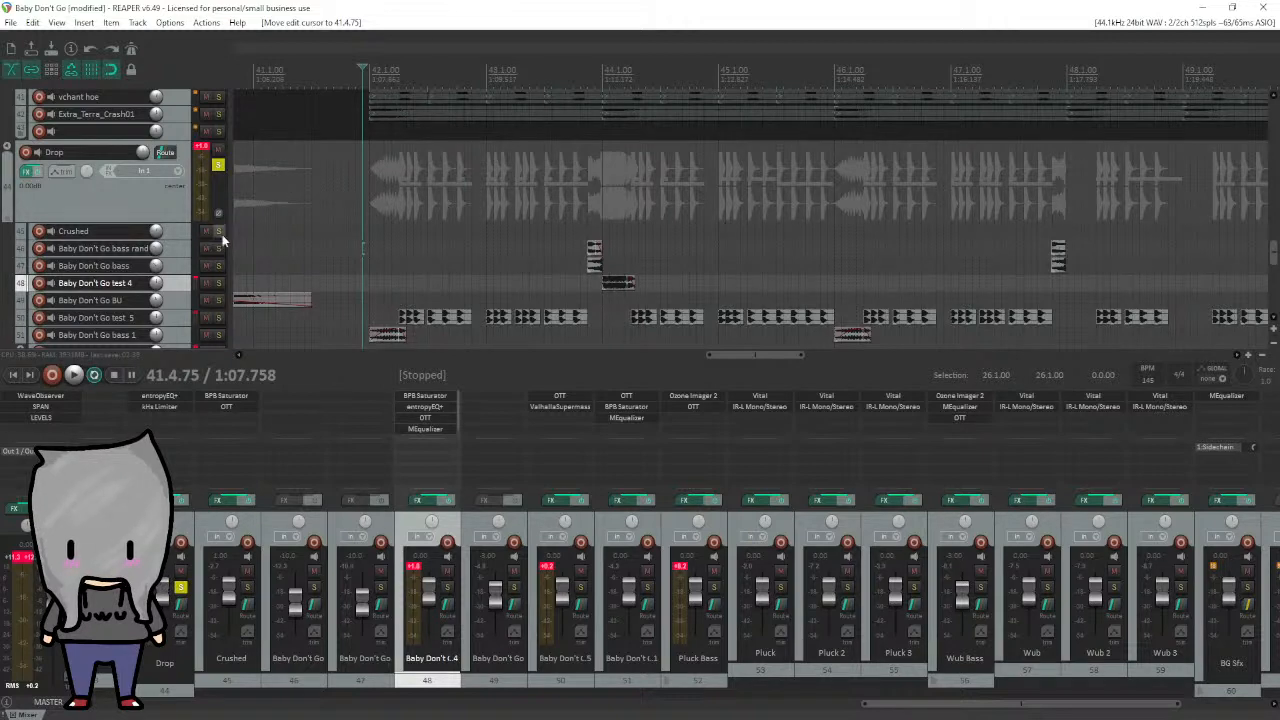
scroll(145, 222, down, 1)
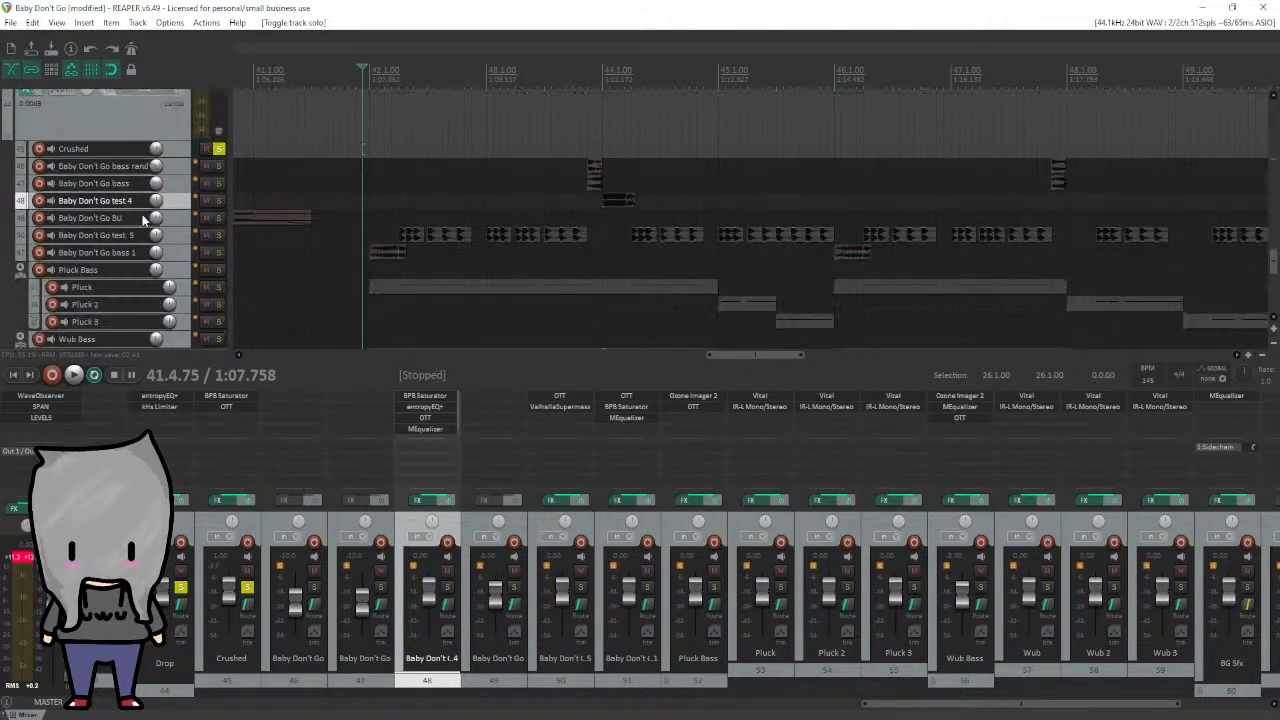
scroll(144, 221, up, 1)
scroll(750, 220, down, 2)
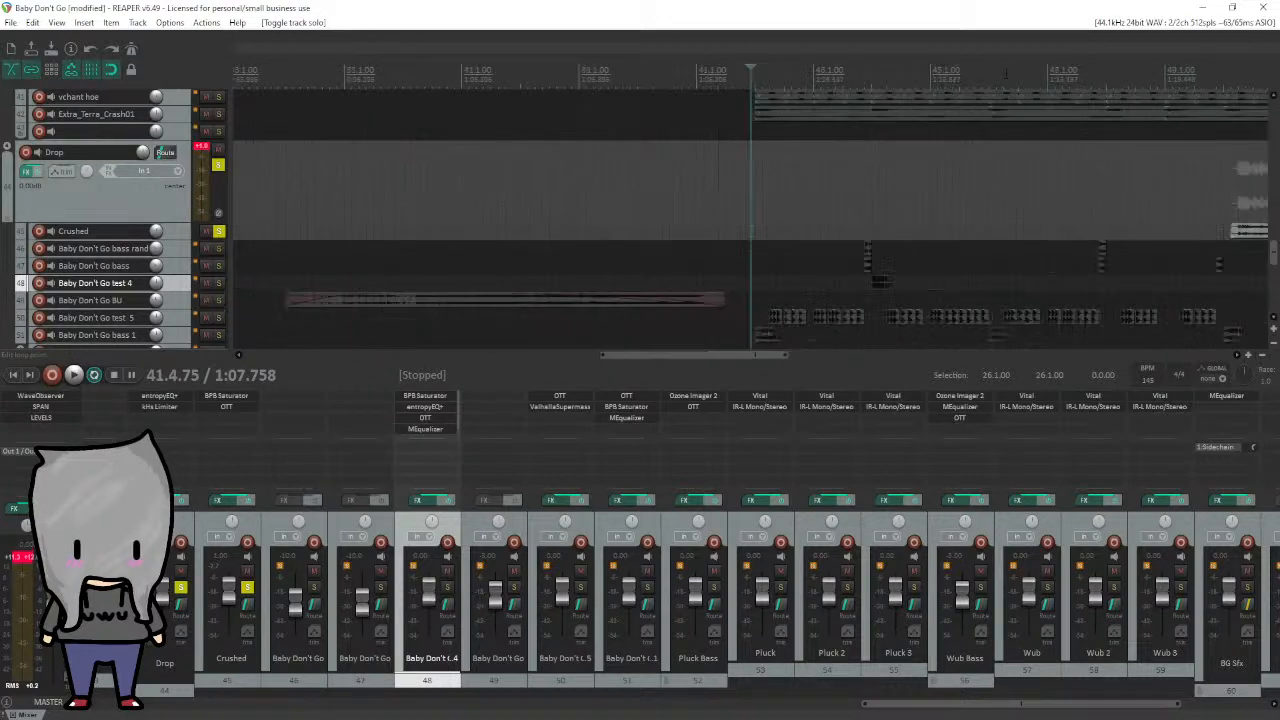
scroll(750, 220, down, 1)
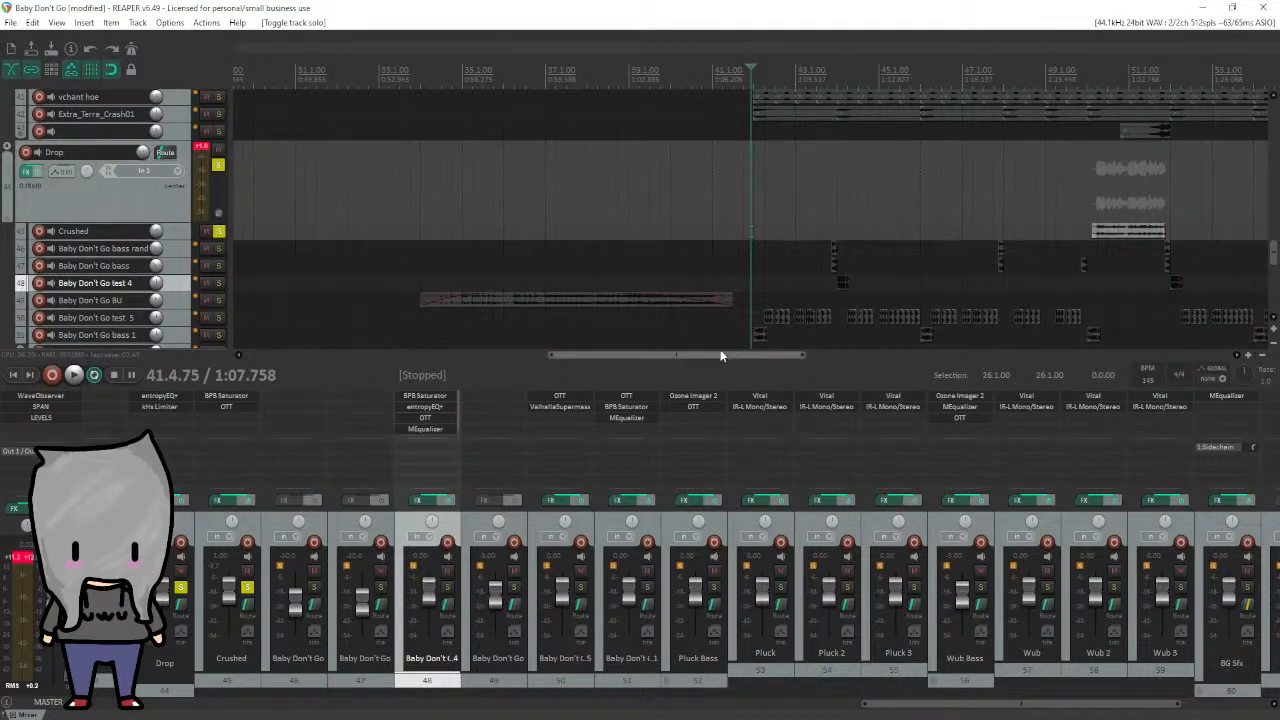
drag(720, 353, 820, 354)
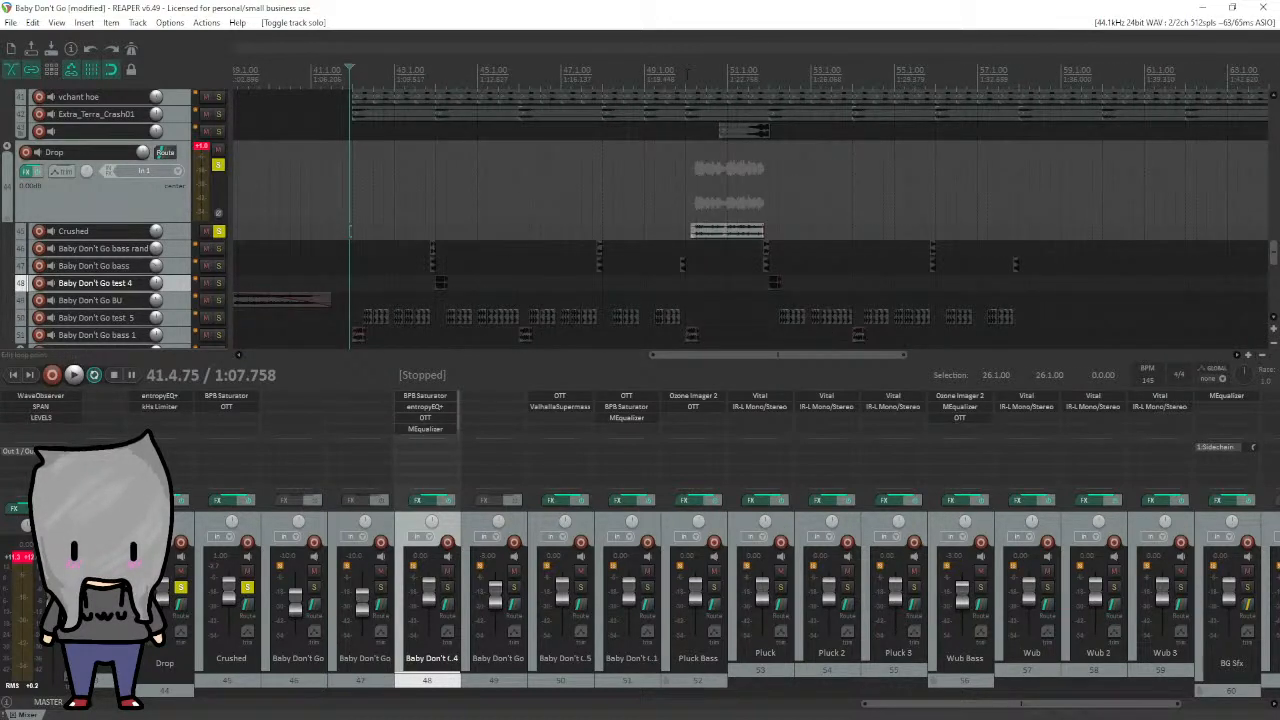
click(689, 78)
scroll(742, 76, up, 1)
scroll(750, 76, up, 1)
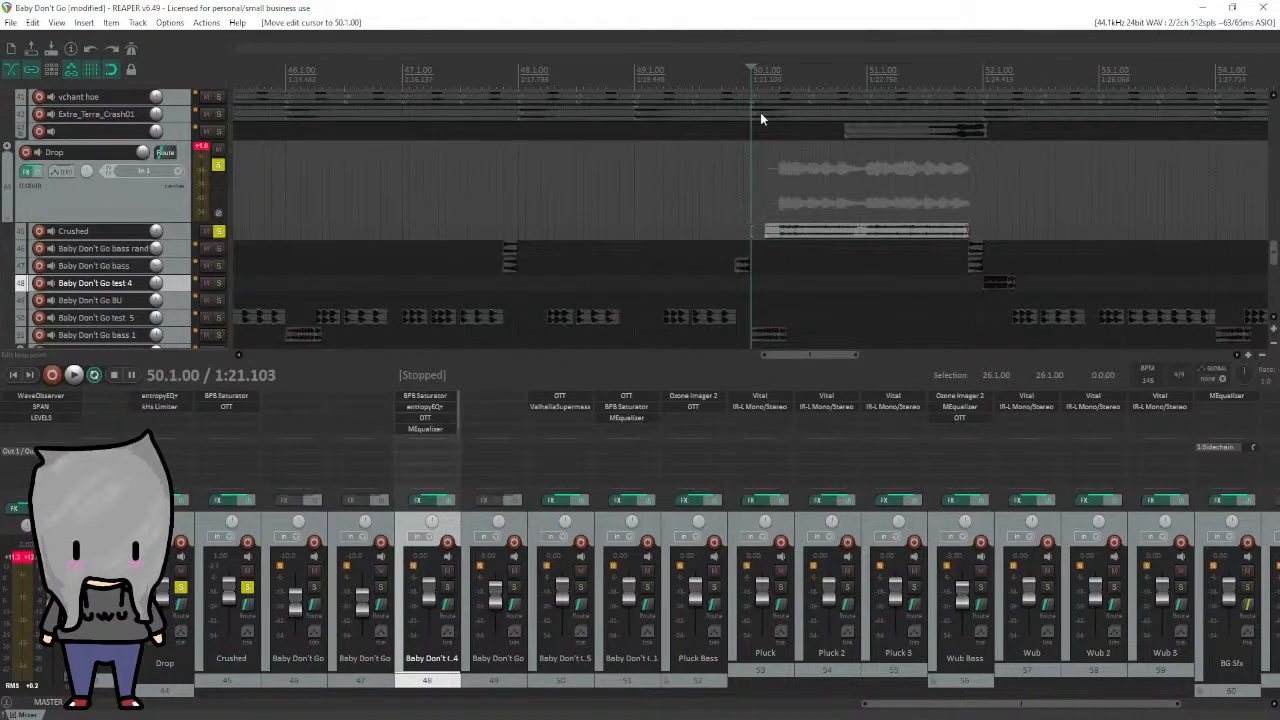
click(765, 74)
drag(806, 354, 828, 354)
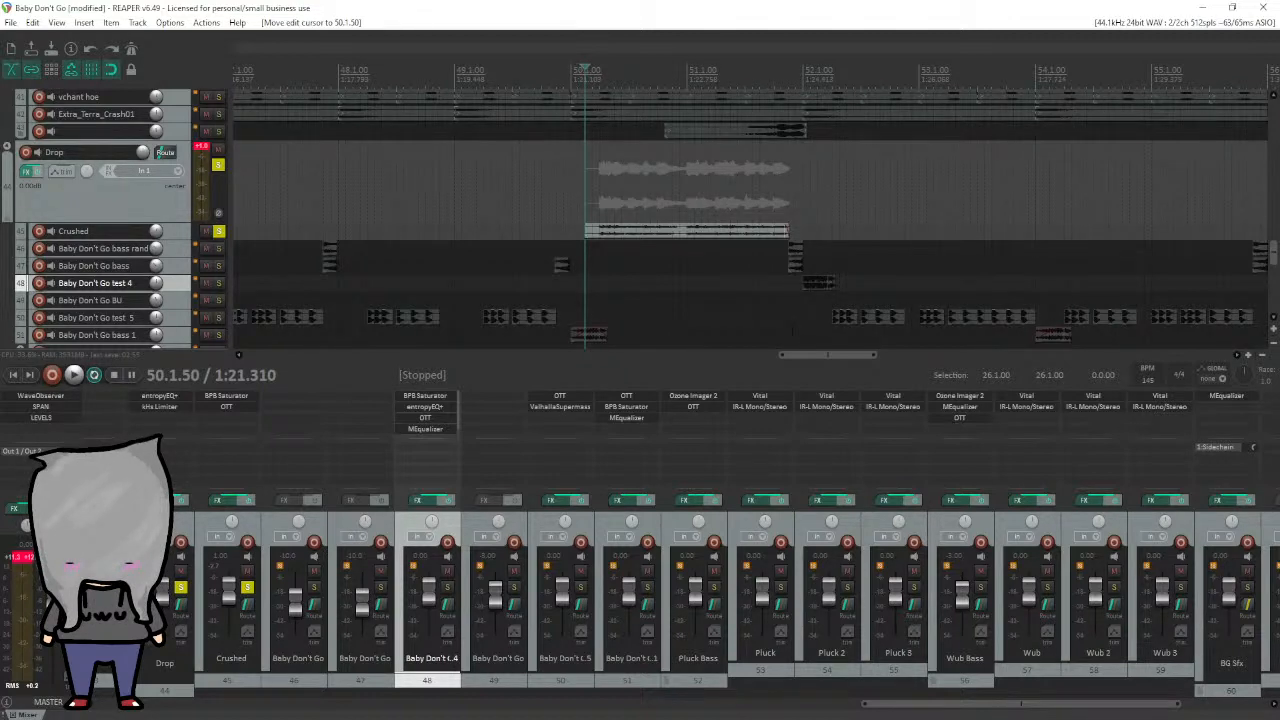
Play the soloed Crushed clip from 50.1.50, and clear the solos on the Crushed track and the Drop folder.
key(space)
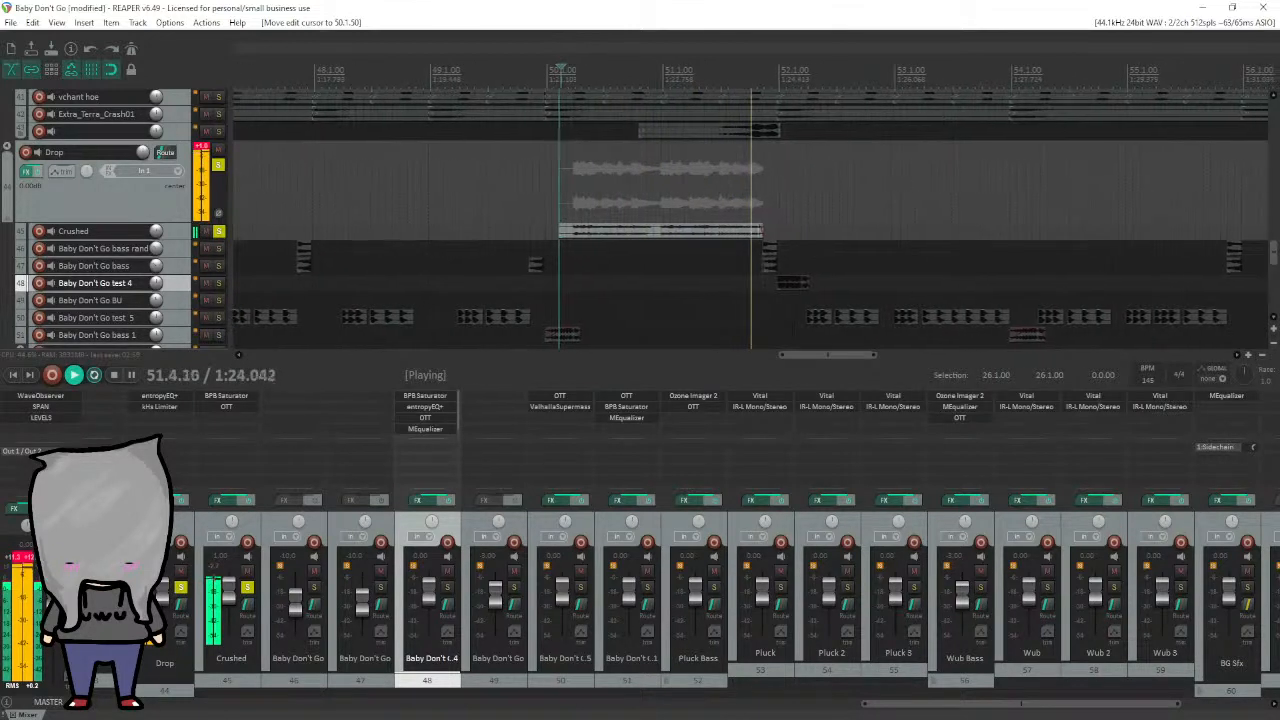
key(space)
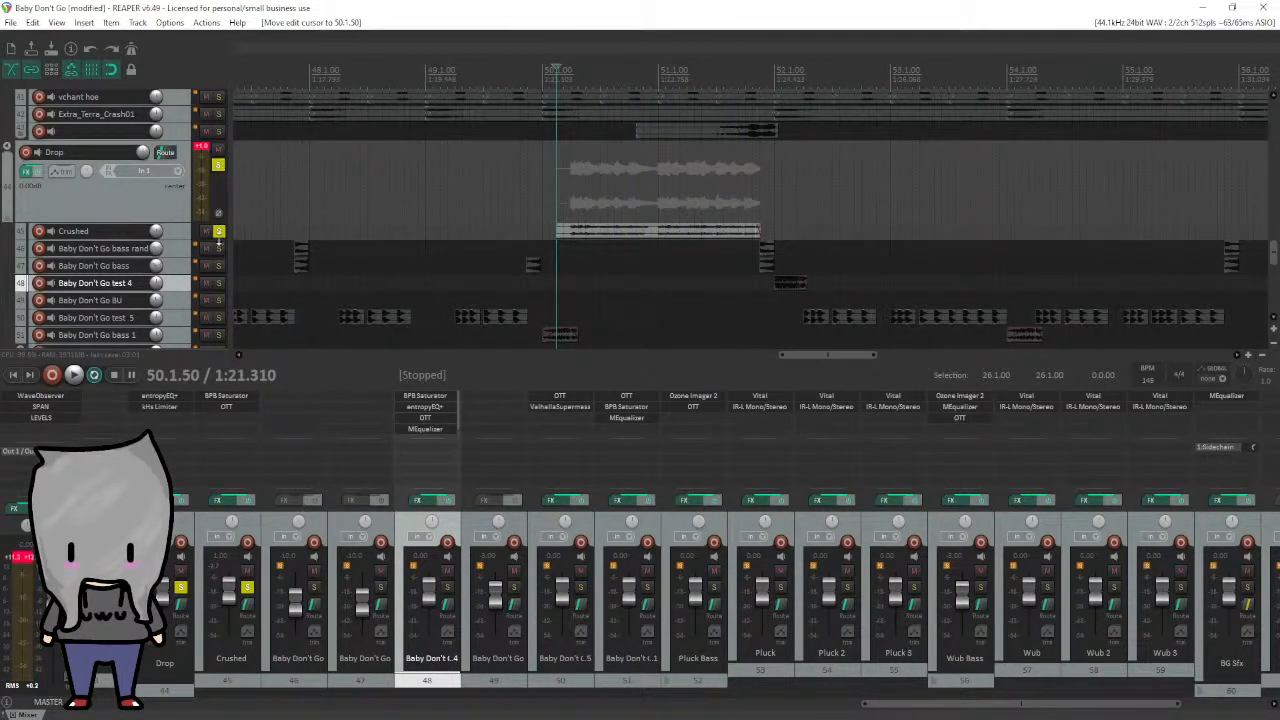
click(219, 231)
click(219, 164)
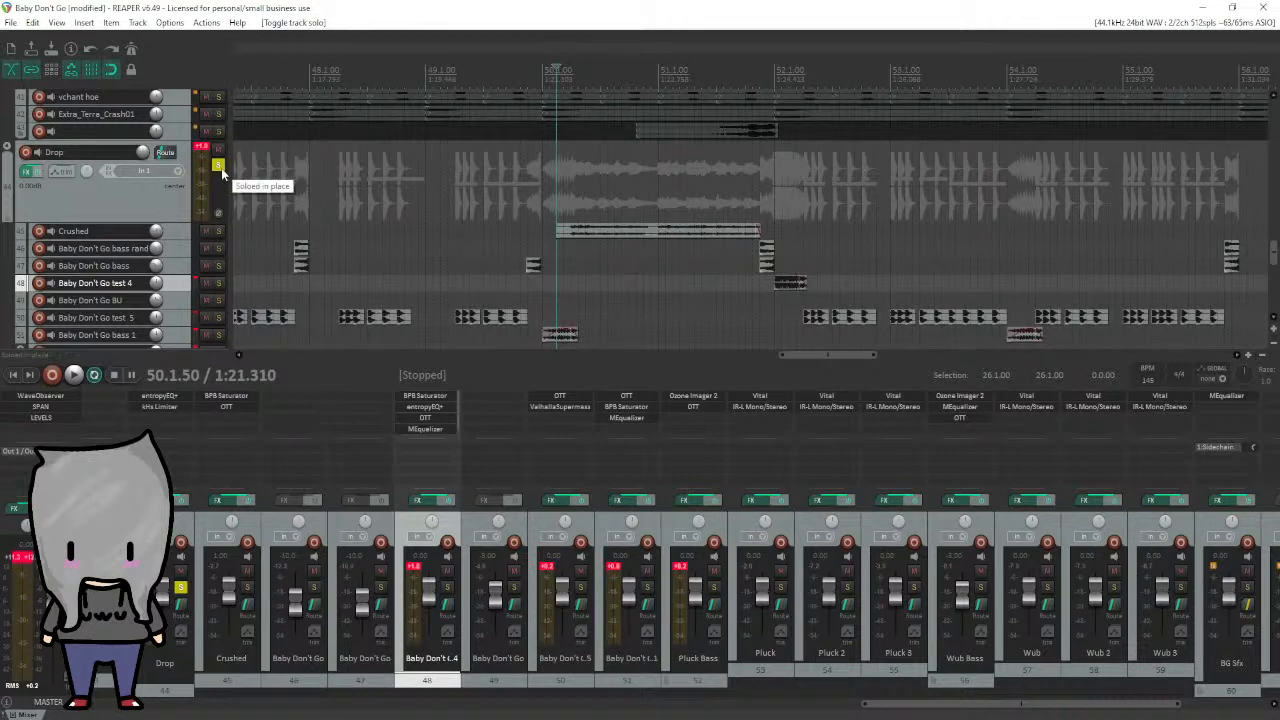
Play the full mix of the drop from 41.3.00 while looking through the bass, Crushed and drum tracks.
scroll(750, 220, down, 3)
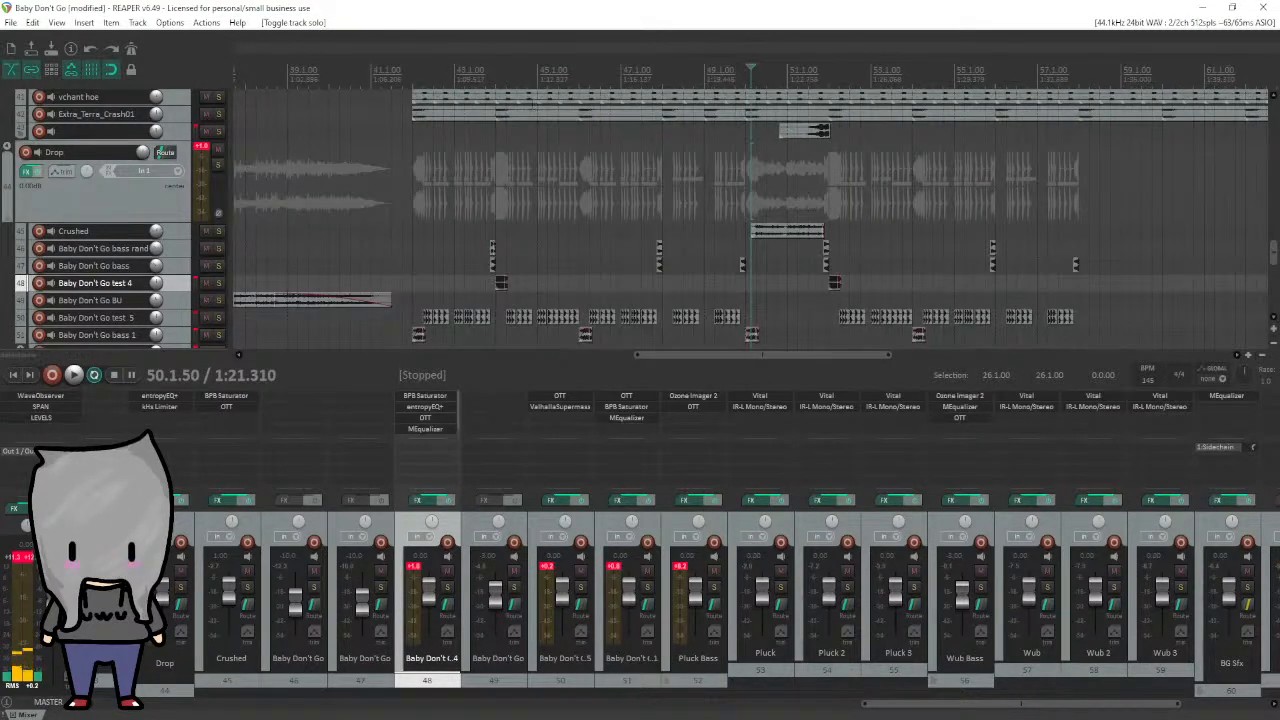
click(412, 76)
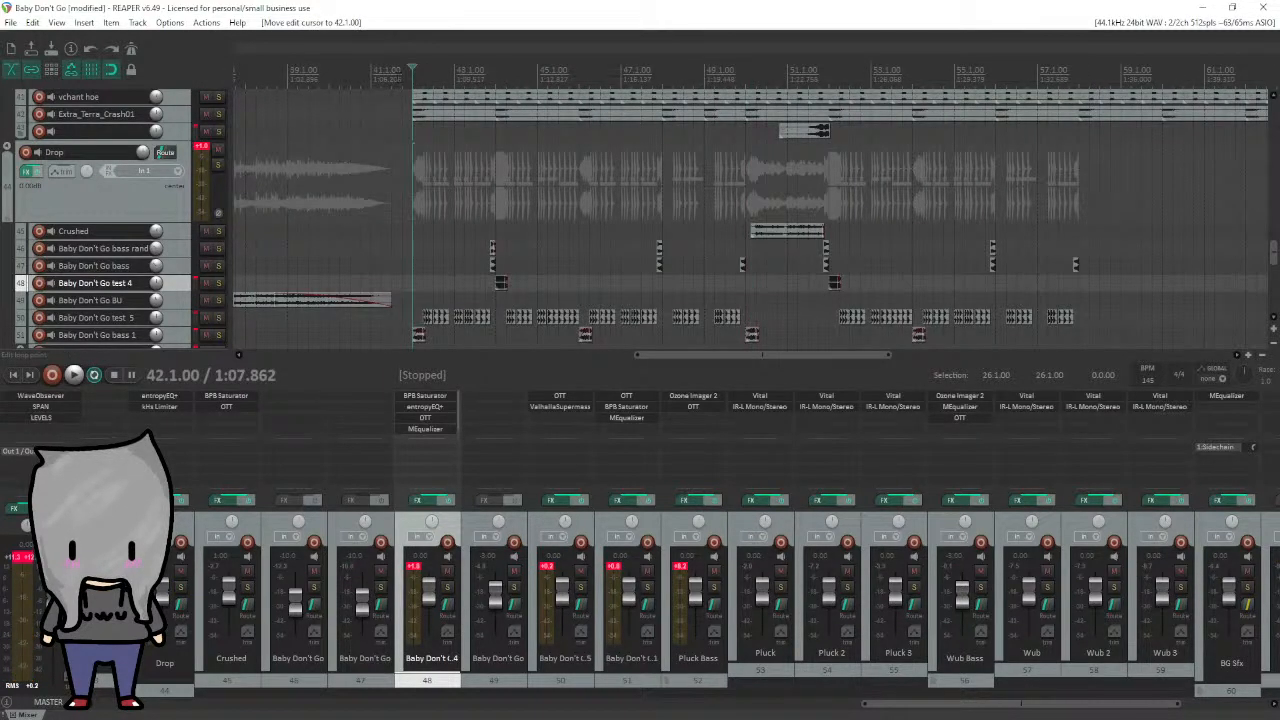
click(390, 74)
key(space)
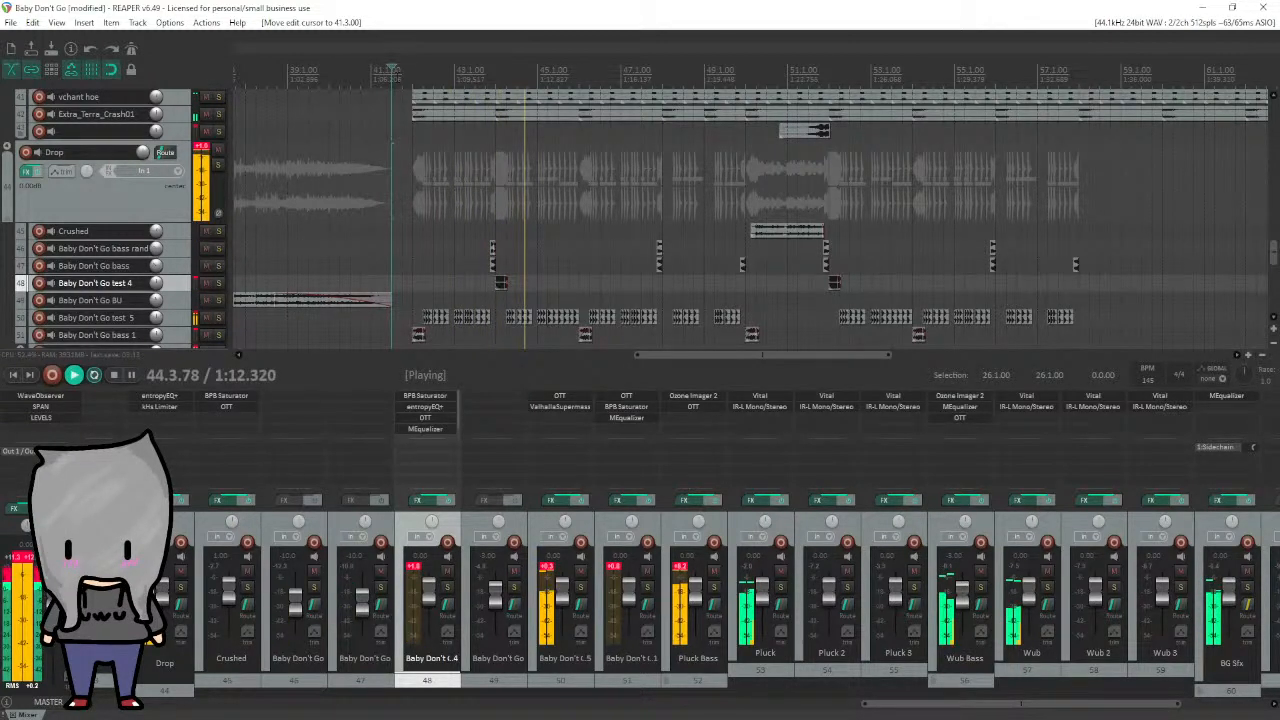
scroll(12, 205, down, 3)
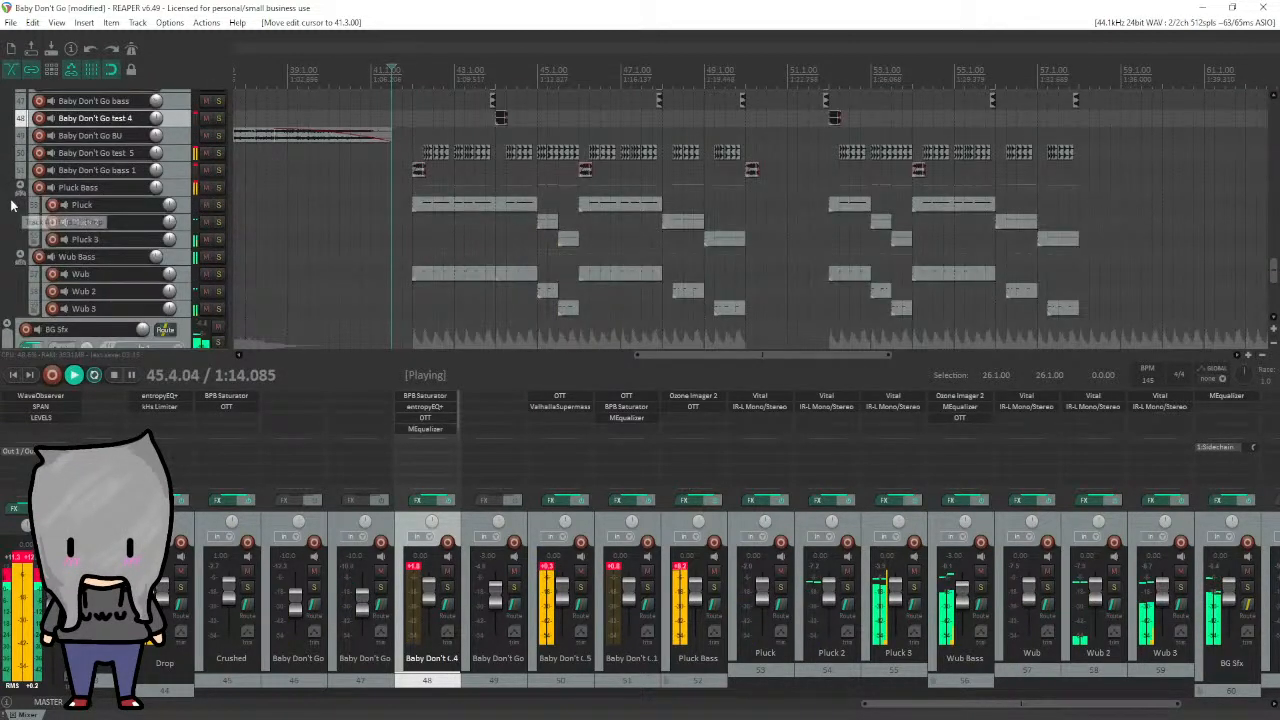
scroll(12, 205, up, 2)
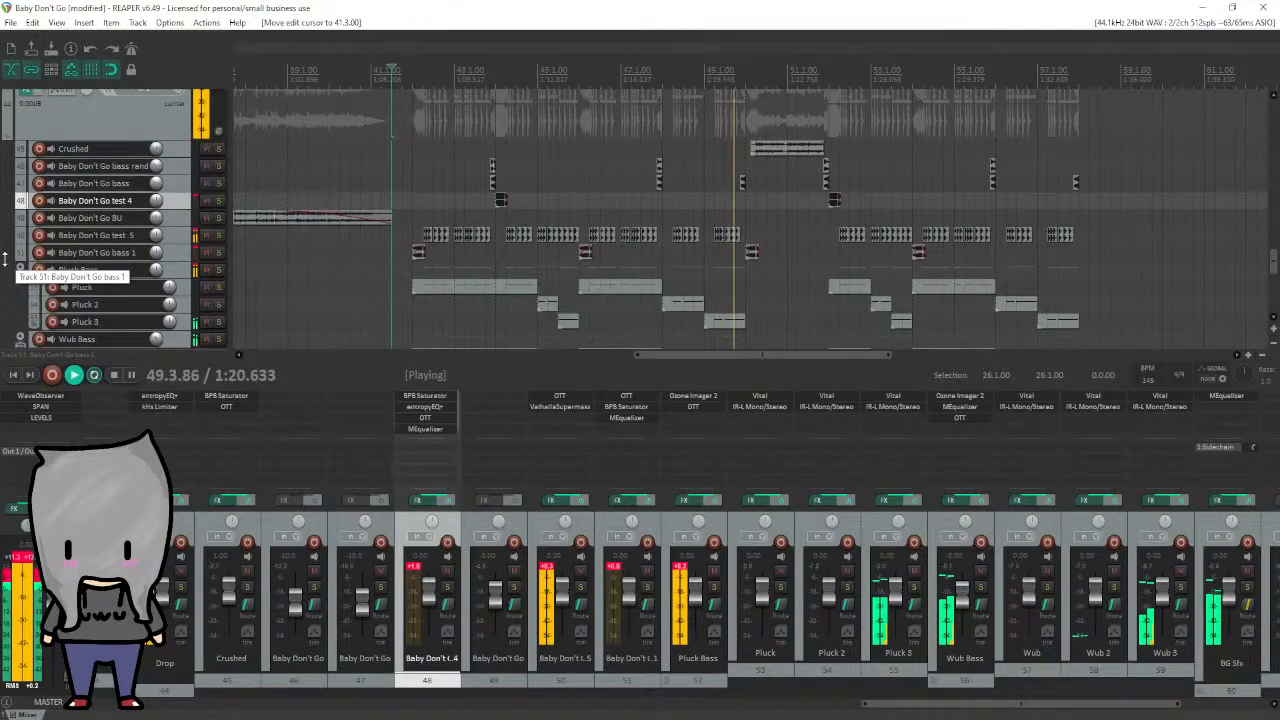
scroll(5, 260, up, 2)
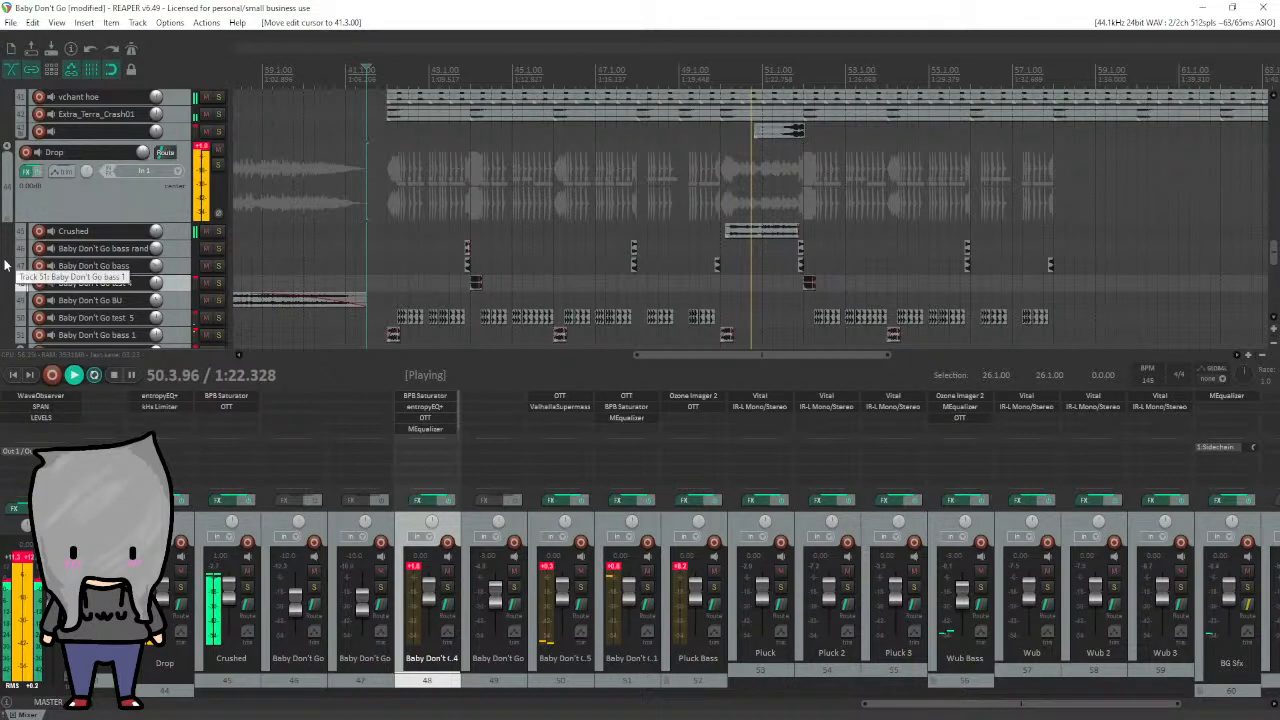
scroll(5, 262, up, 2)
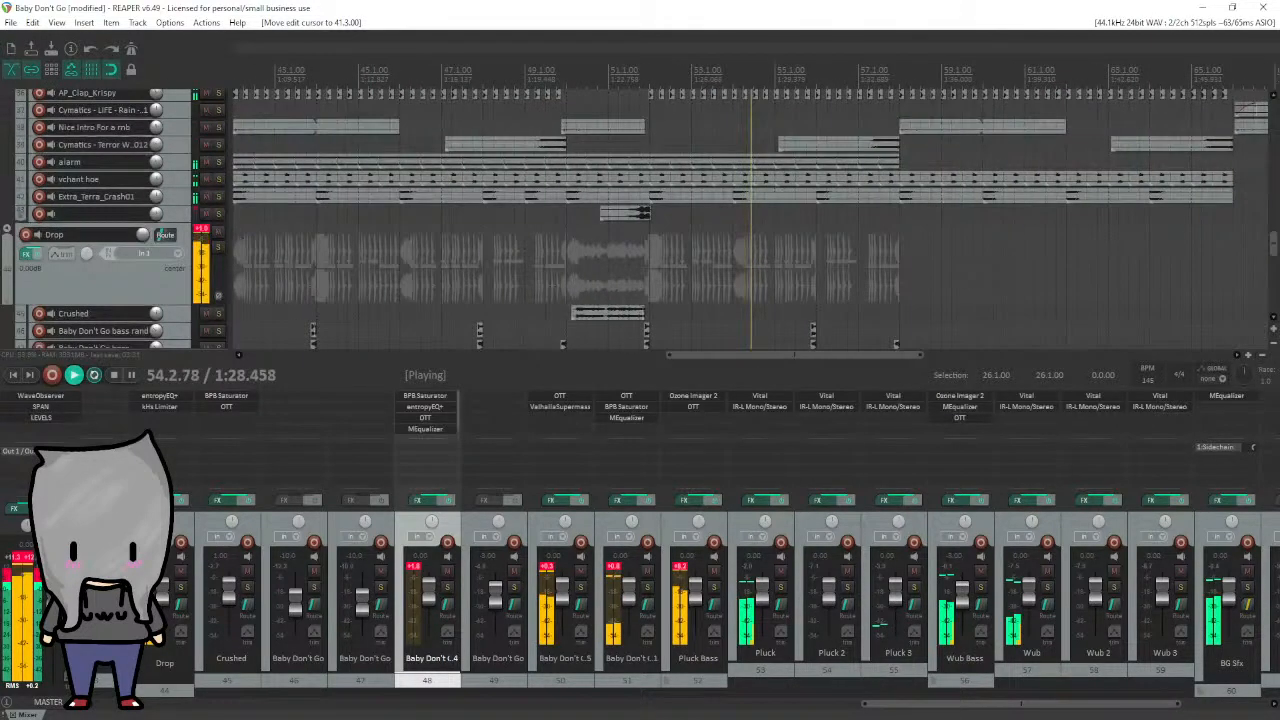
Switch to OBS to check the stream, minimise it, and switch away from the project again.
key(alt+Tab)
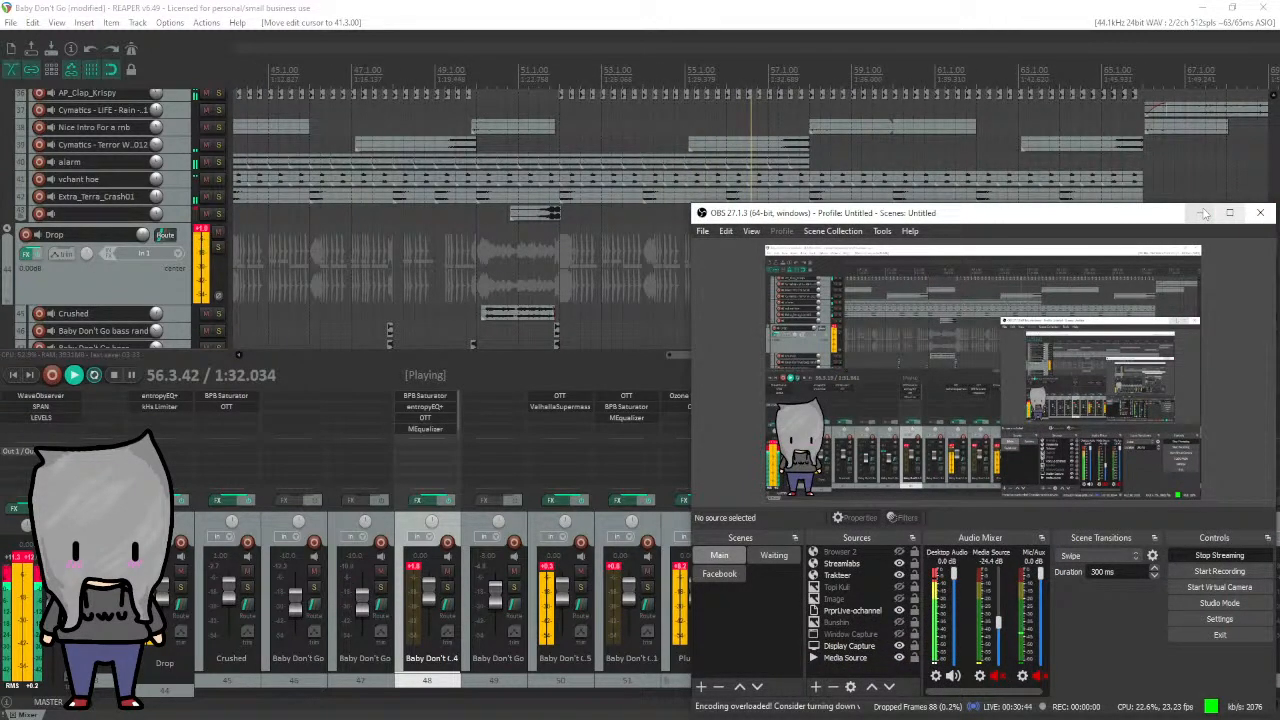
click(1204, 214)
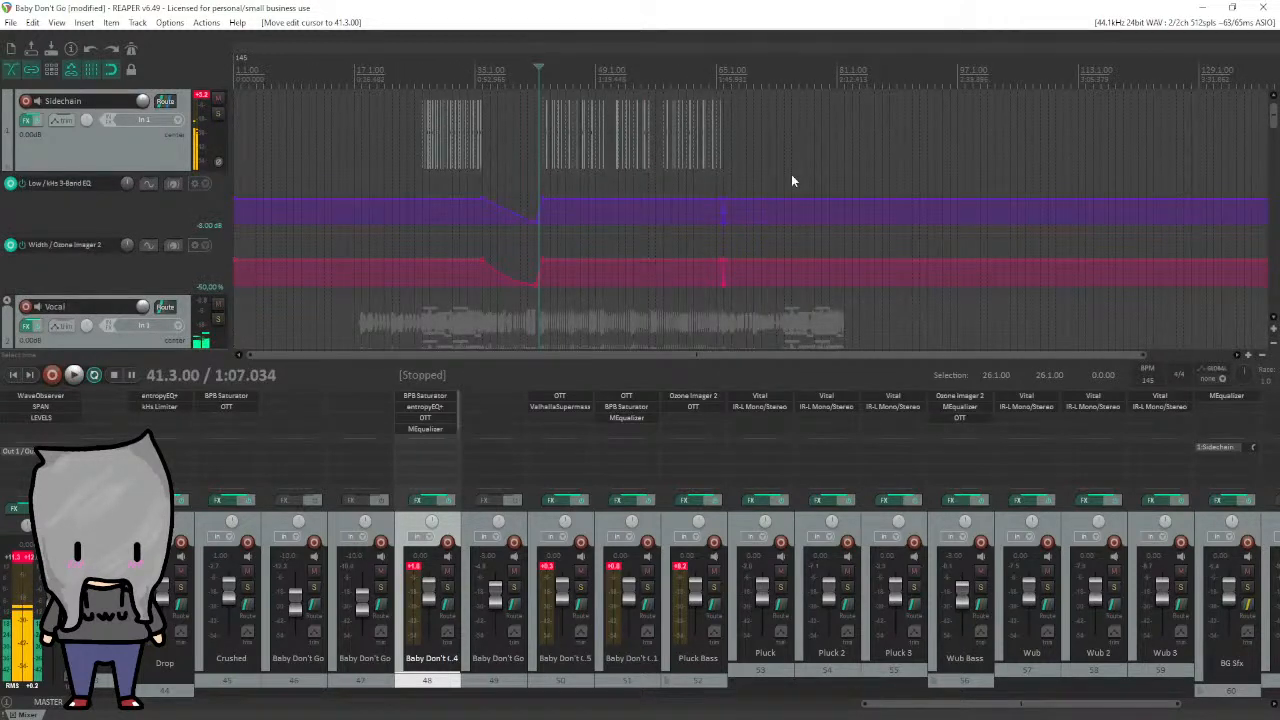
key(alt+Tab)
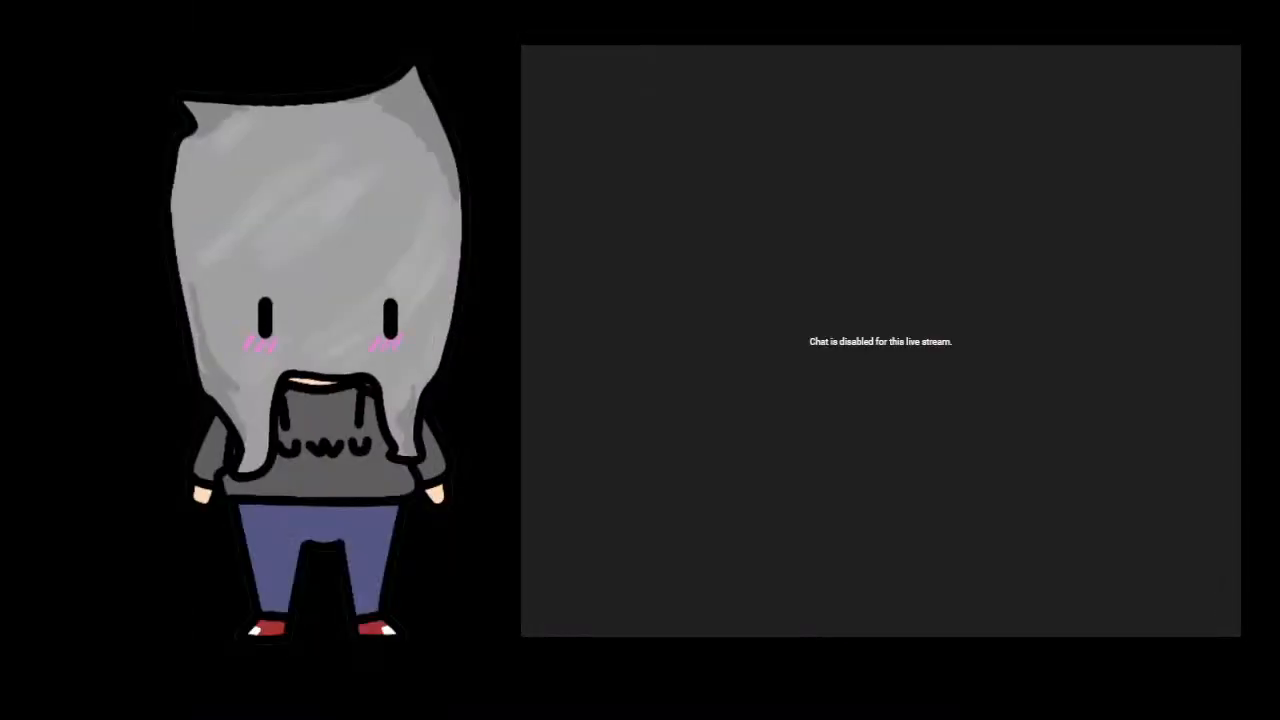